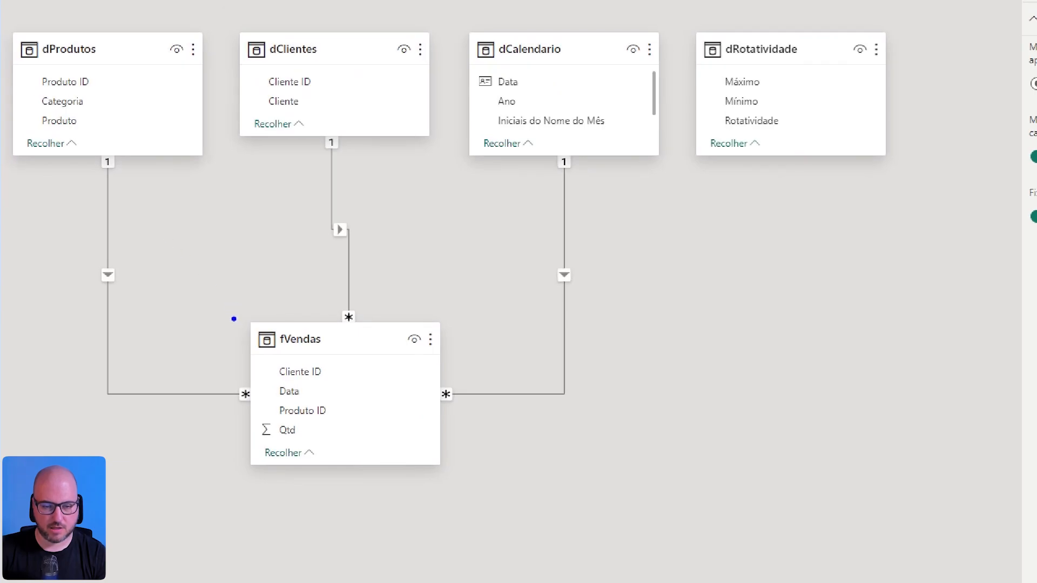
# Step: Annotate the model diagram with boxes around fVendas and dRotatividade, arrows from the three related dimension tables, and the label "Referência"
pyautogui.moveTo(232, 309)
pyautogui.mouseDown()
pyautogui.moveTo(426, 465)
pyautogui.moveTo(465, 484)
pyautogui.mouseUp()
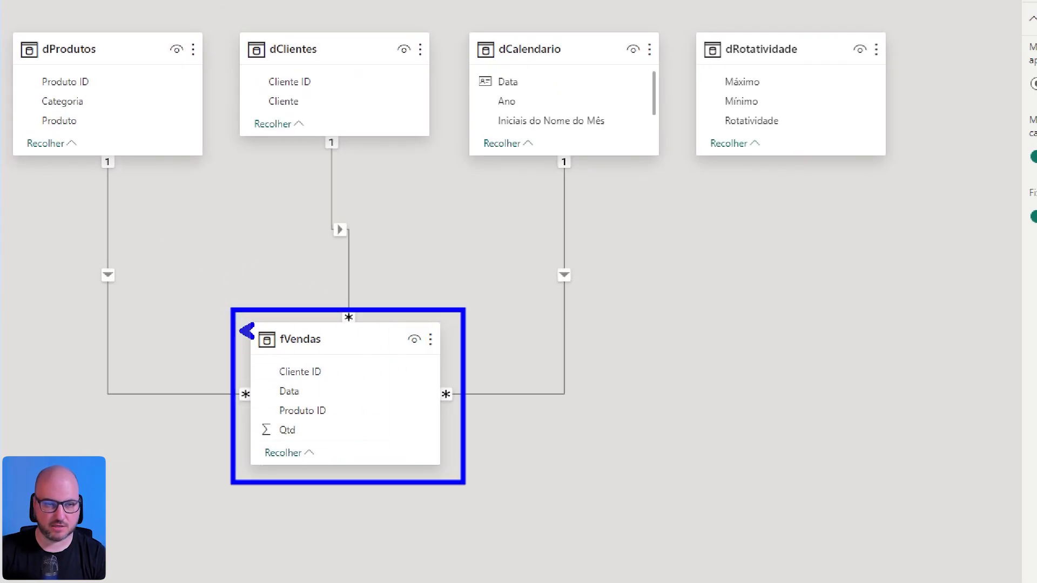
pyautogui.moveTo(240, 326); pyautogui.dragTo(134, 144)
pyautogui.moveTo(356, 326); pyautogui.dragTo(356, 94)
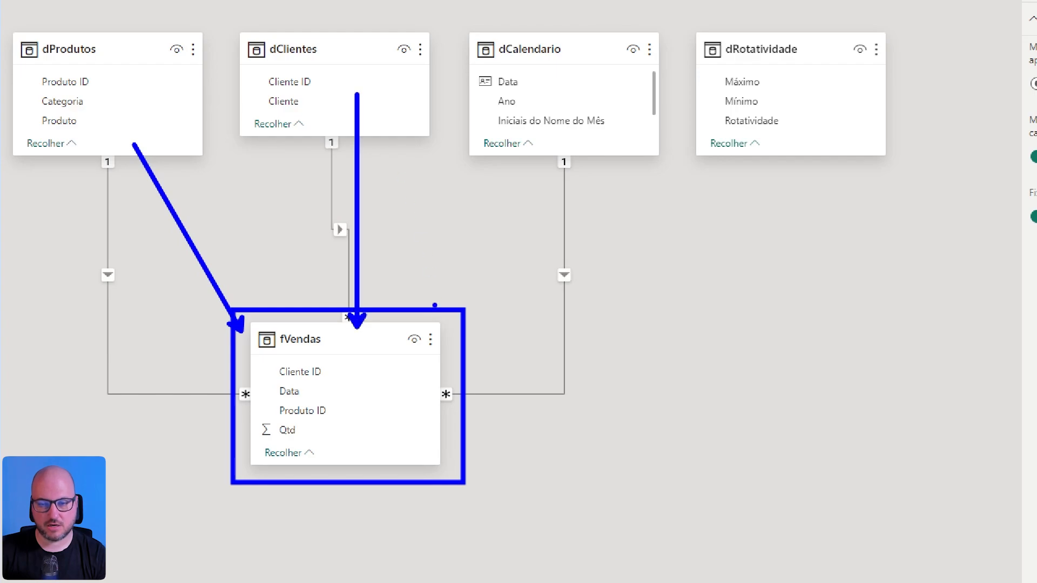
pyautogui.moveTo(436, 320); pyautogui.dragTo(558, 79)
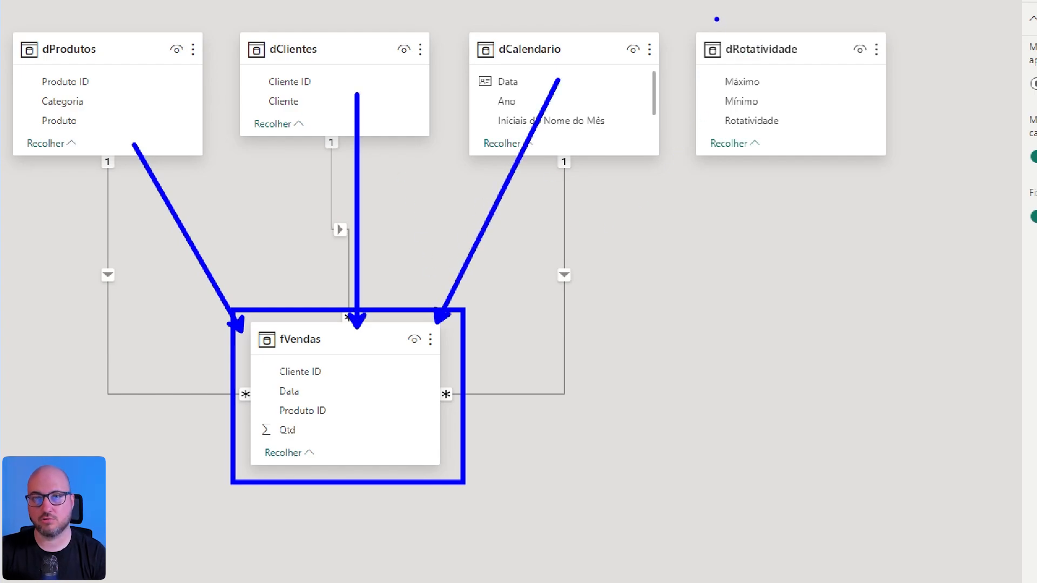
pyautogui.moveTo(686, 29)
pyautogui.mouseDown()
pyautogui.moveTo(793, 132)
pyautogui.moveTo(895, 166)
pyautogui.mouseUp()
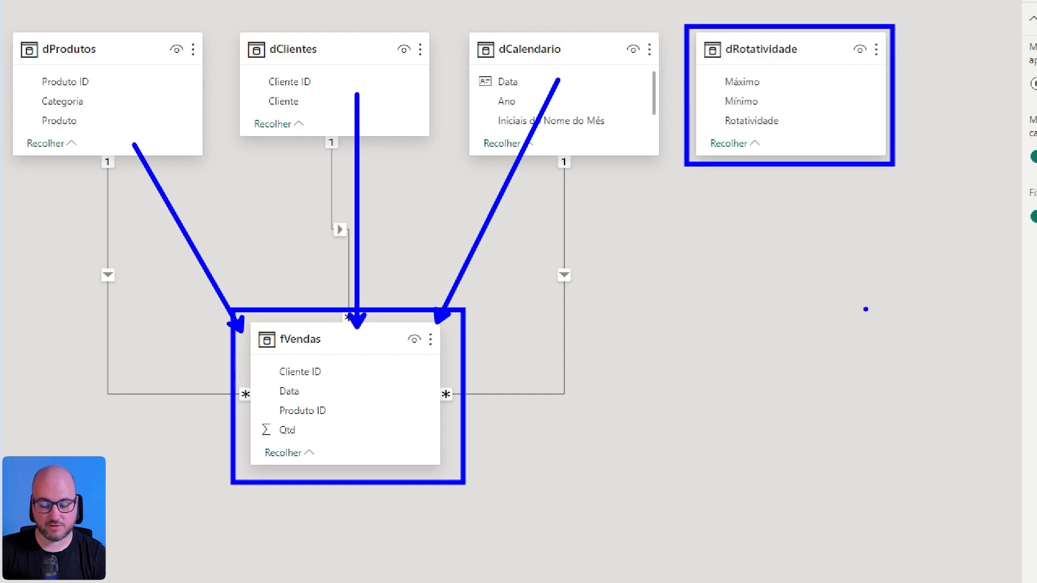
pyautogui.moveTo(673, 295); pyautogui.dragTo(672, 258)
pyautogui.write('Referência')
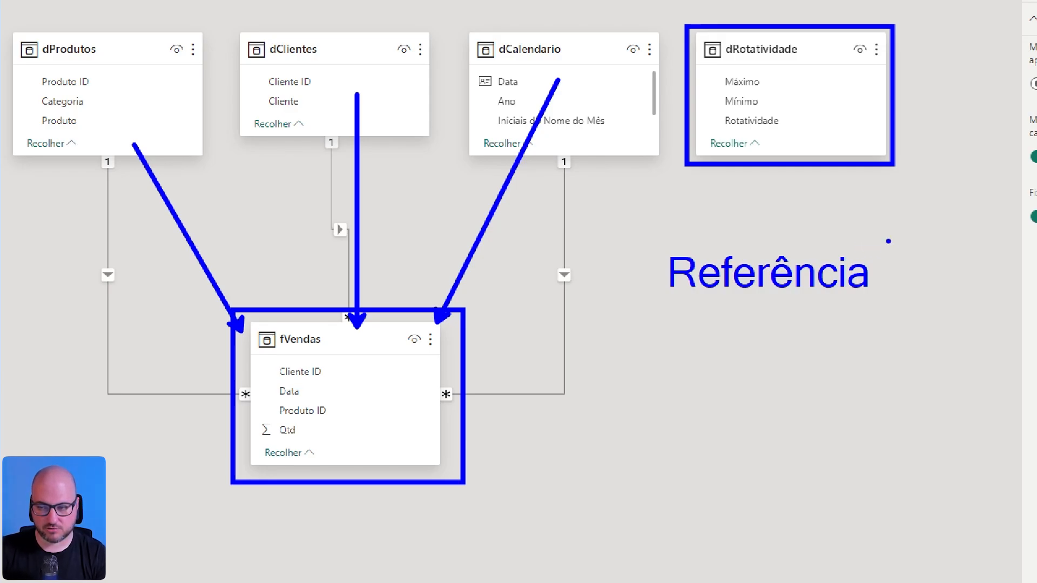
pyautogui.press('Escape')
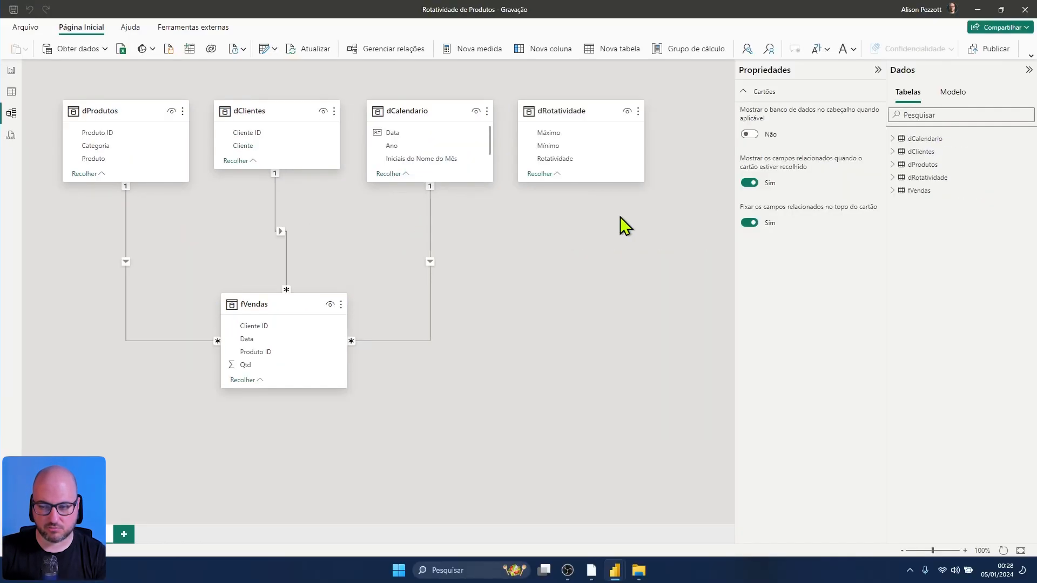
# Step: Show the data of the dRotatividade table and examine the minimum and maximum of its Alta and Média rows
pyautogui.click(11, 93)
pyautogui.click(940, 149)
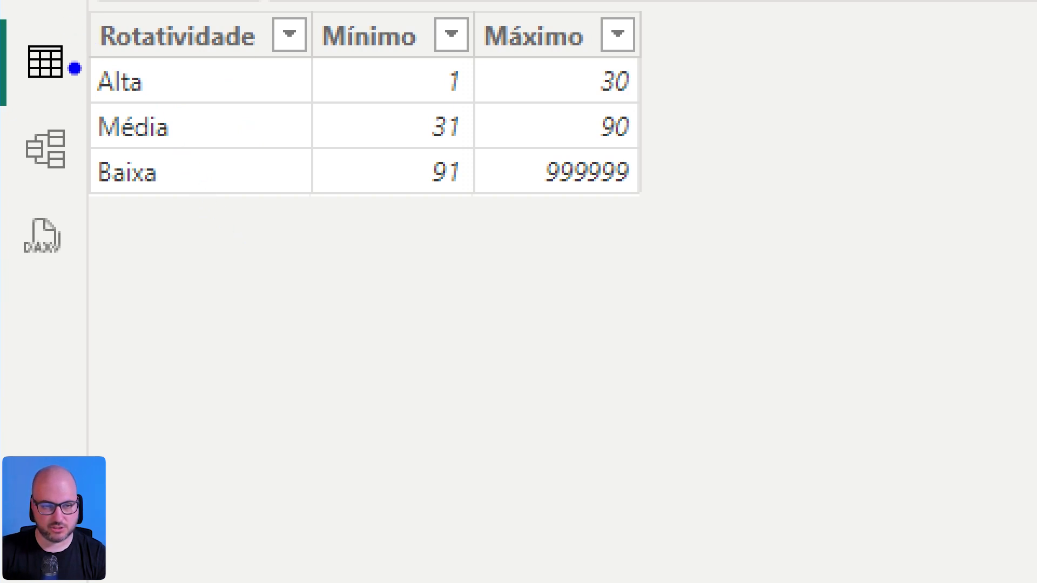
pyautogui.moveTo(69, 42); pyautogui.dragTo(657, 118)
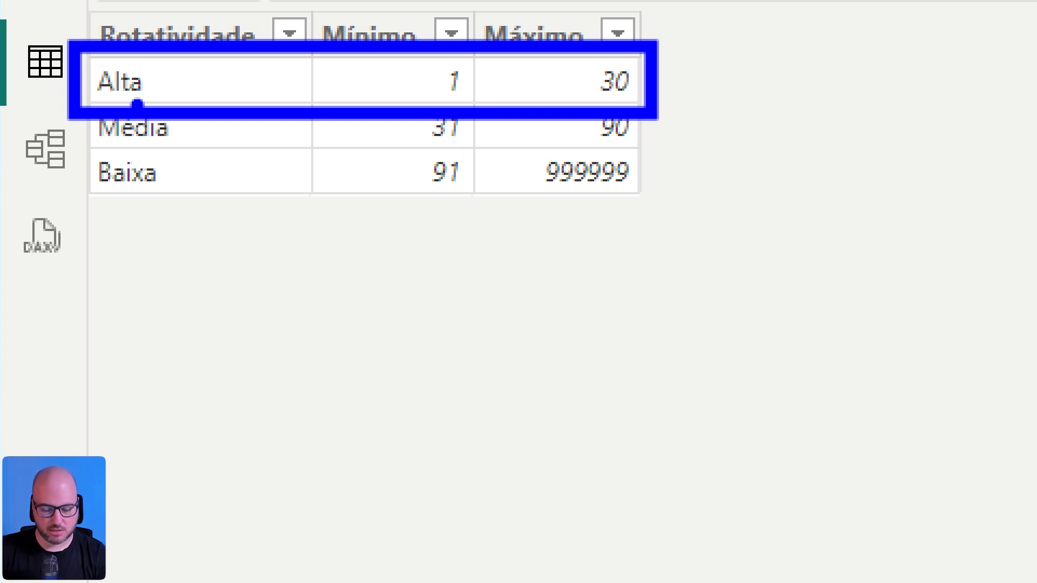
pyautogui.moveTo(63, 92)
pyautogui.mouseDown()
pyautogui.moveTo(164, 130)
pyautogui.moveTo(697, 165)
pyautogui.moveTo(654, 161)
pyautogui.mouseUp()
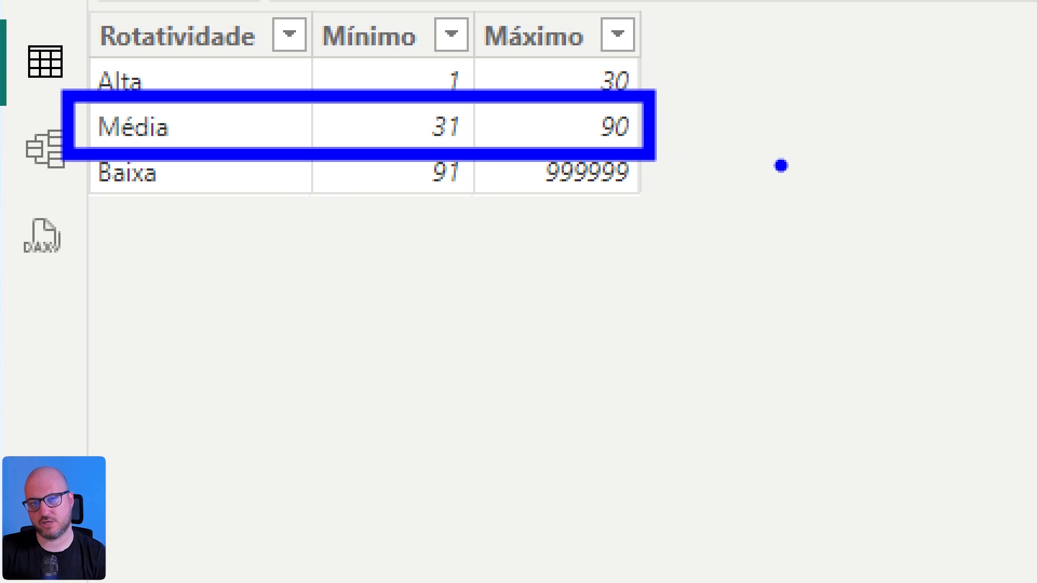
pyautogui.press('Escape')
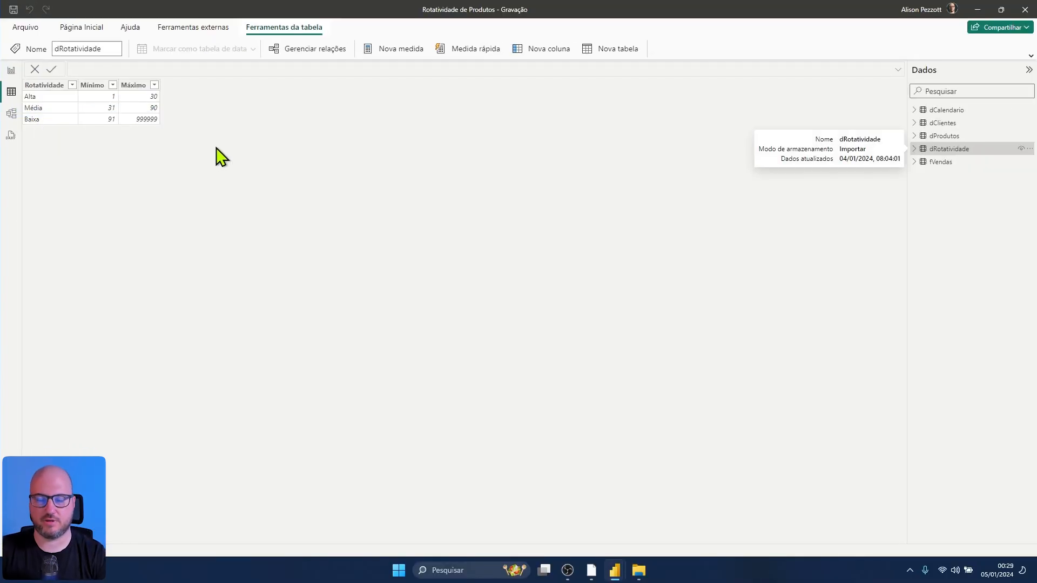
# Step: From the report view, create a calculated table with the formula Medidas = { 1 }
pyautogui.click(11, 70)
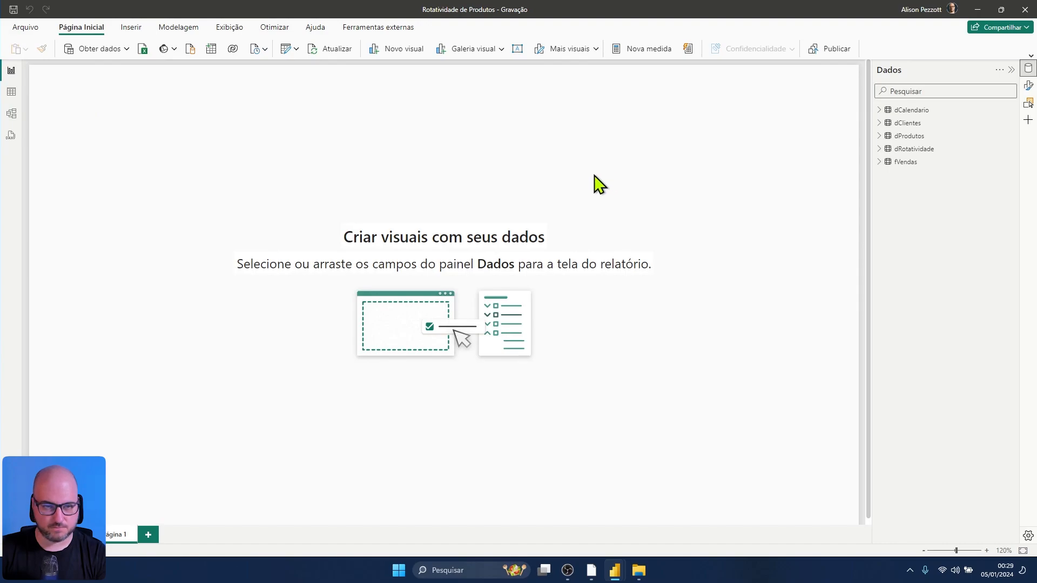
pyautogui.click(183, 28)
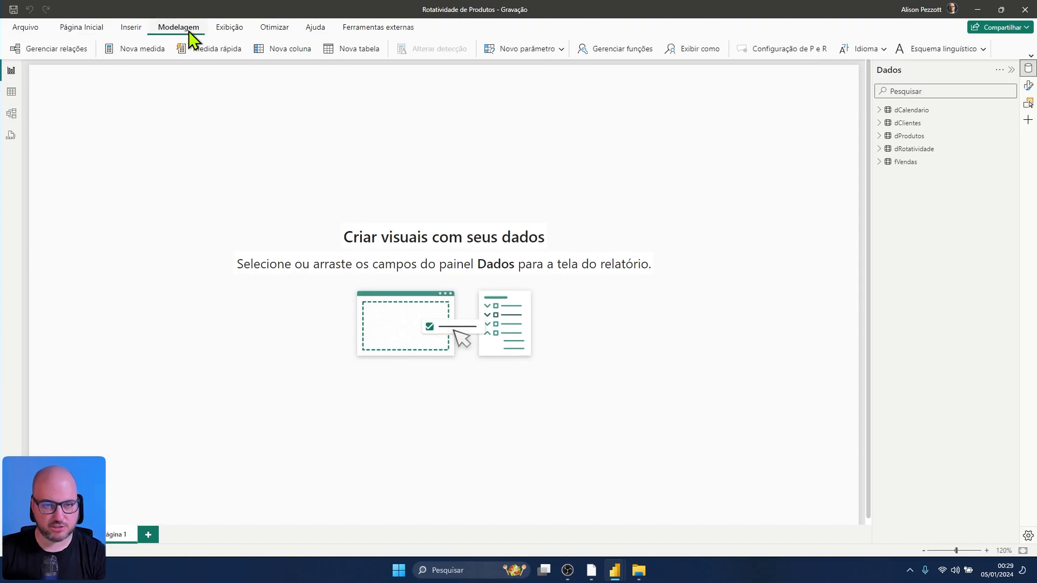
pyautogui.click(347, 49)
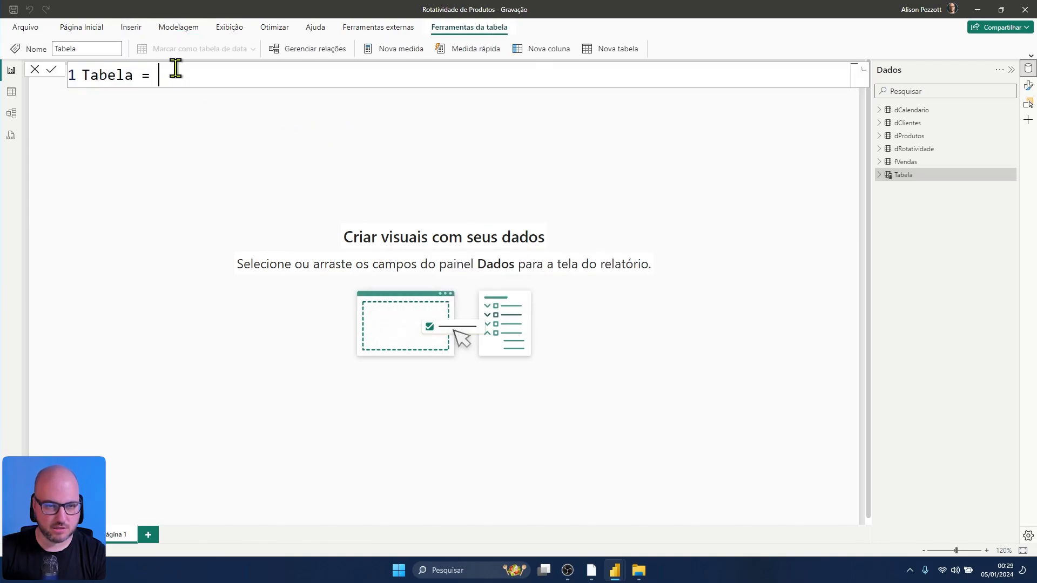
pyautogui.moveTo(142, 76); pyautogui.dragTo(49, 67)
pyautogui.write('Meid')
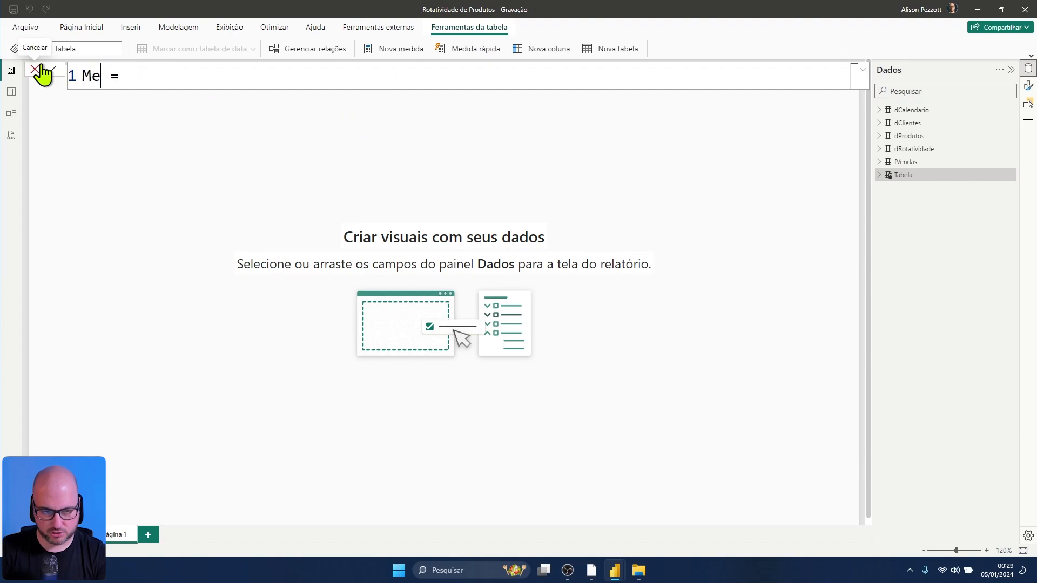
pyautogui.write('idas')
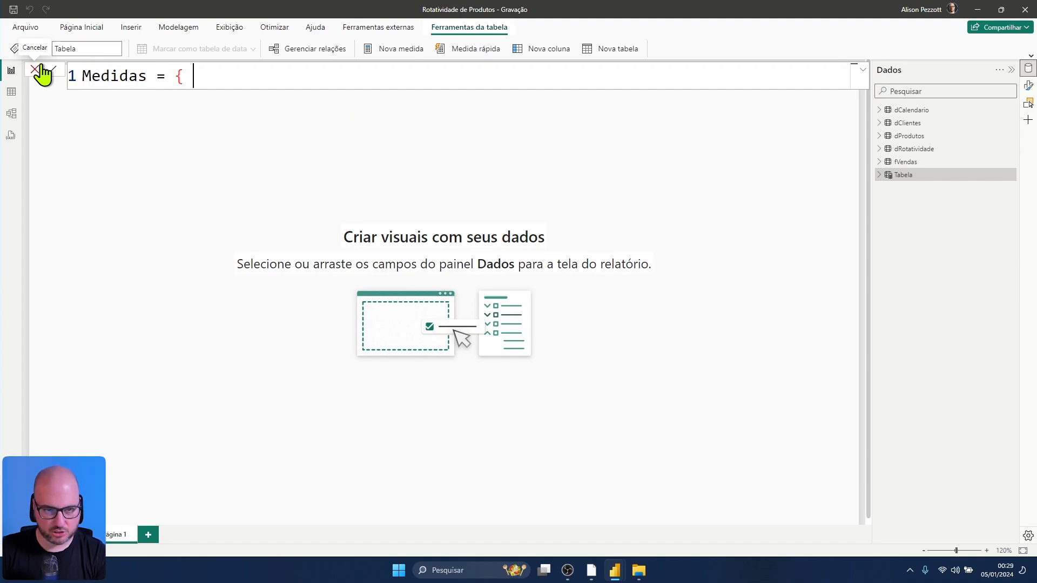
pyautogui.write('{ 1 }')
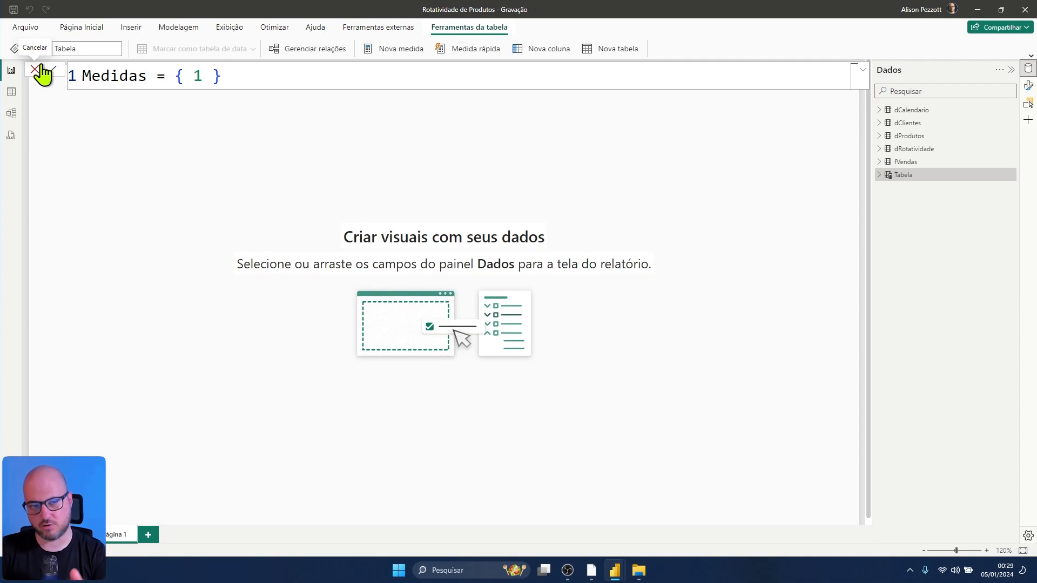
pyautogui.click(51, 69)
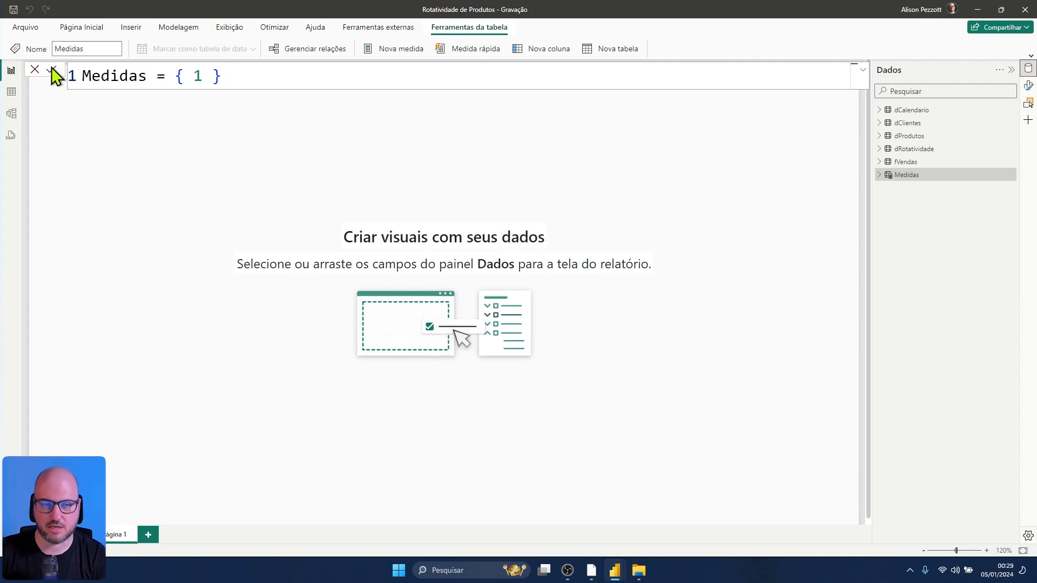
# Step: Add the measure Qtd Vendas = SUM ( fVendas[Qtd] ) to the Medidas table and format it with a thousands separator
pyautogui.click(880, 175)
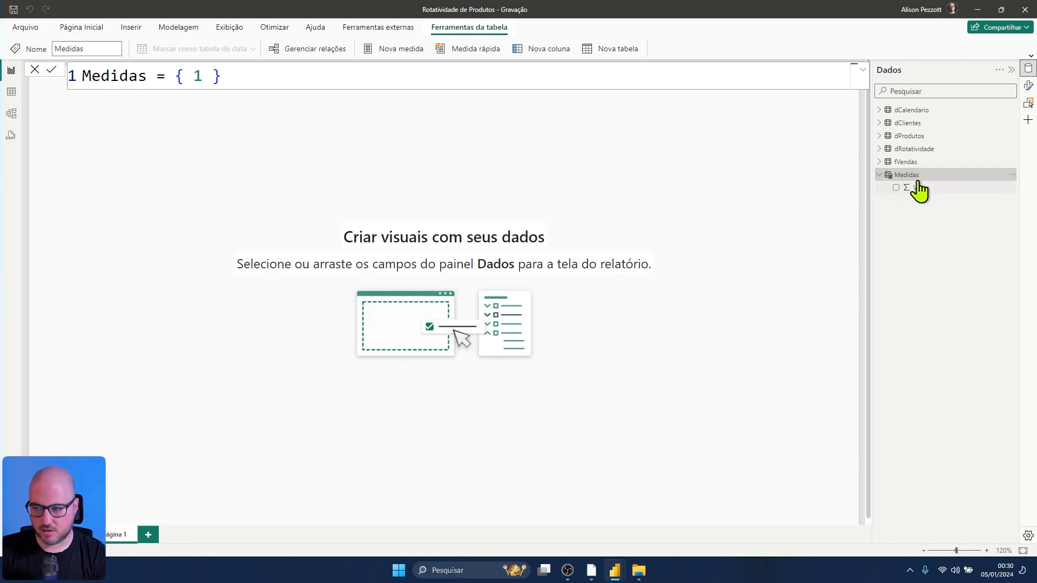
pyautogui.rightClick(918, 186)
pyautogui.click(951, 203)
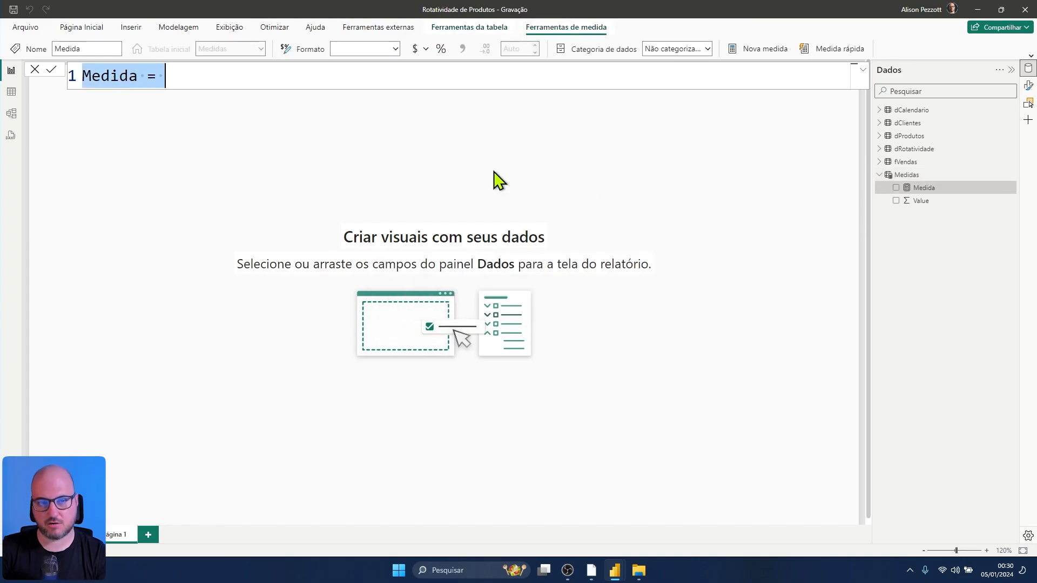
pyautogui.write('Qtd ')
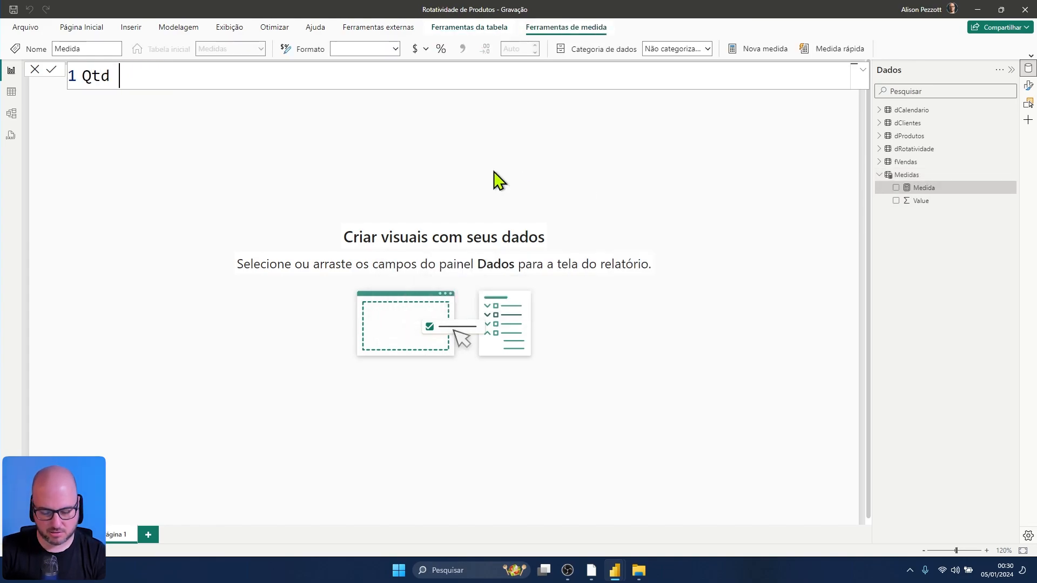
pyautogui.write('Vendas = S')
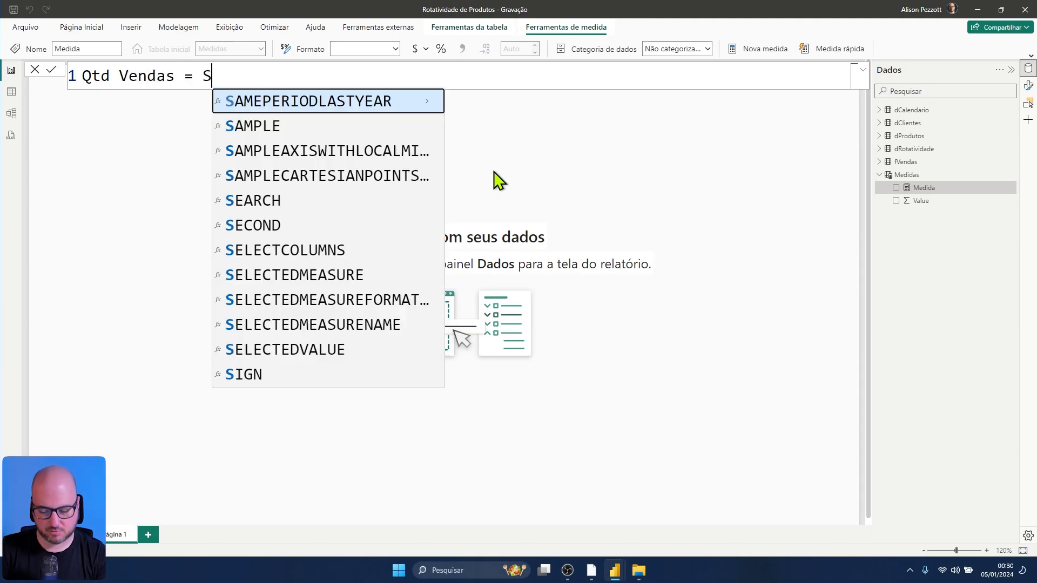
pyautogui.write('UM ( fV')
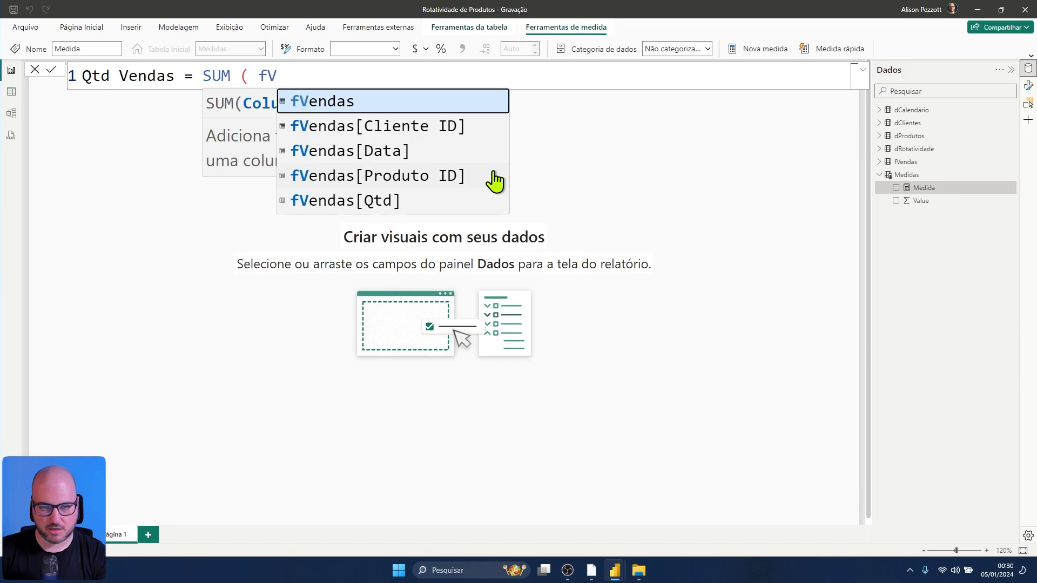
pyautogui.press('Tab')
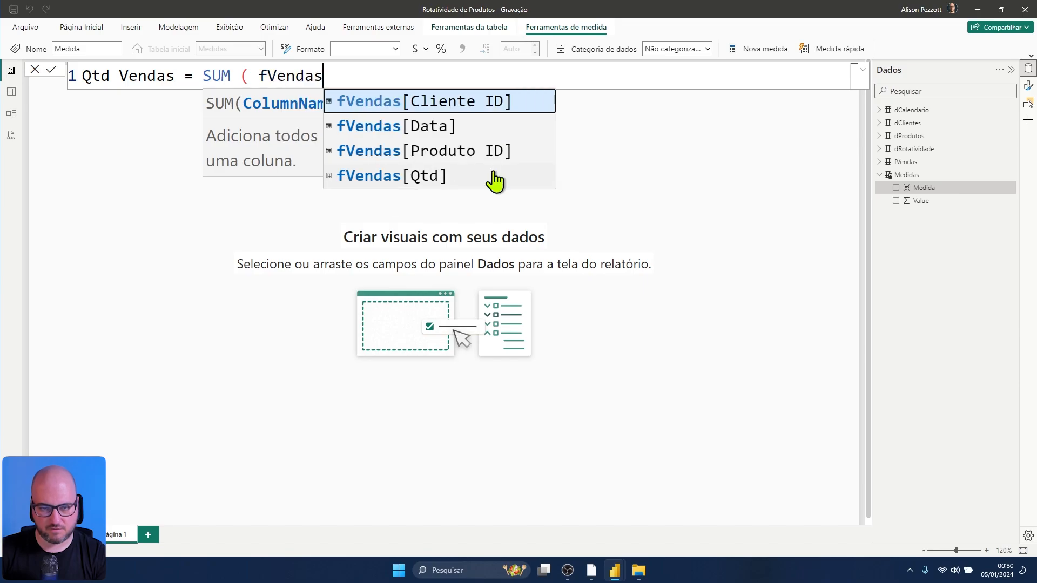
pyautogui.write('[Q')
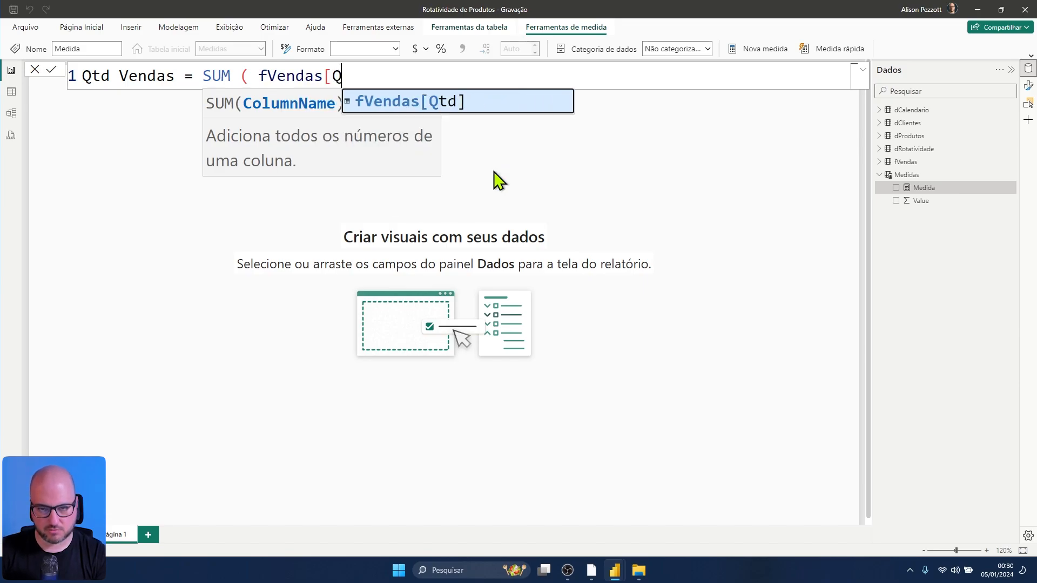
pyautogui.write('td] )')
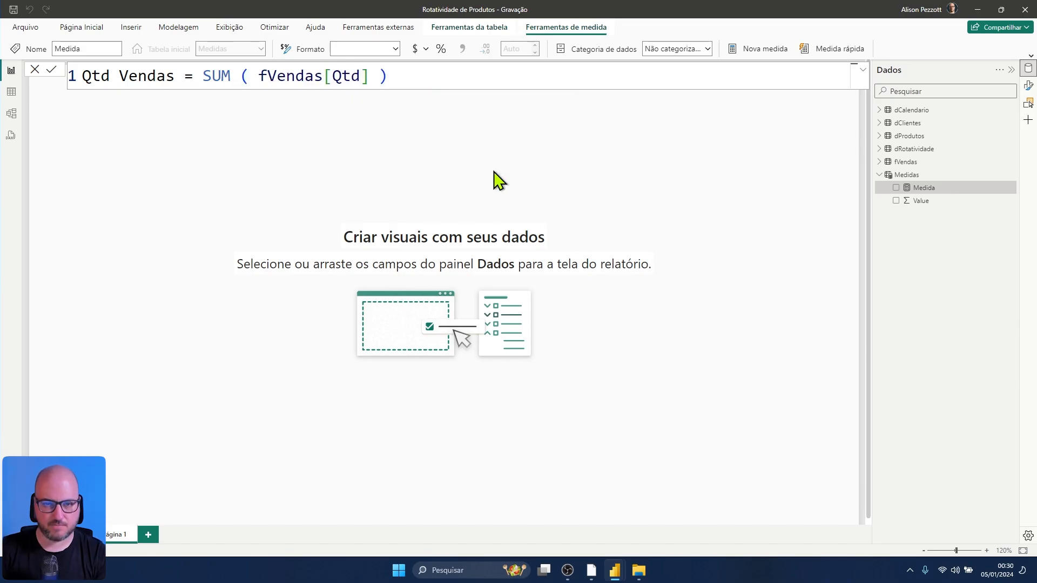
pyautogui.press('Return')
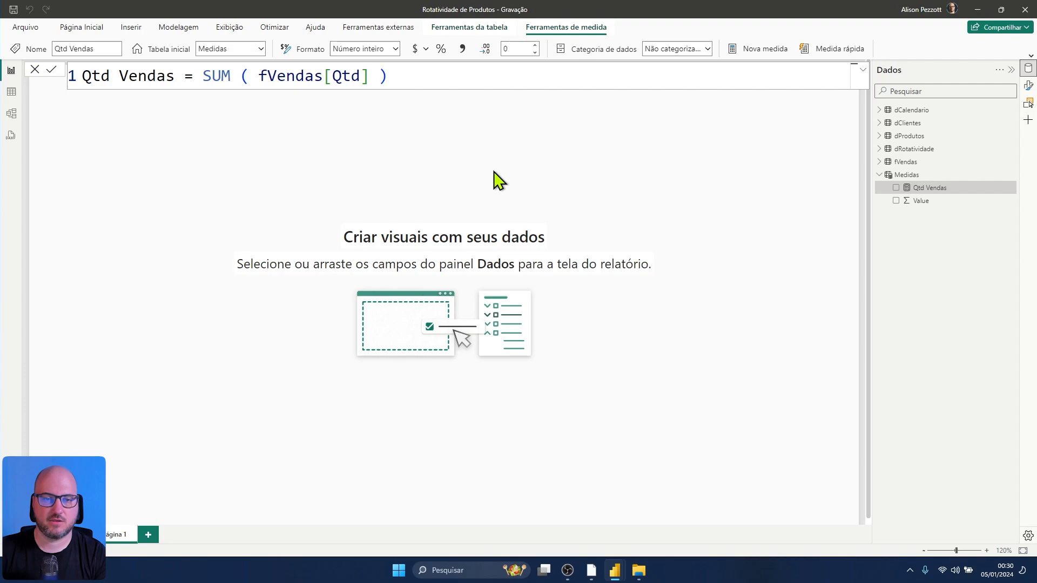
pyautogui.click(463, 49)
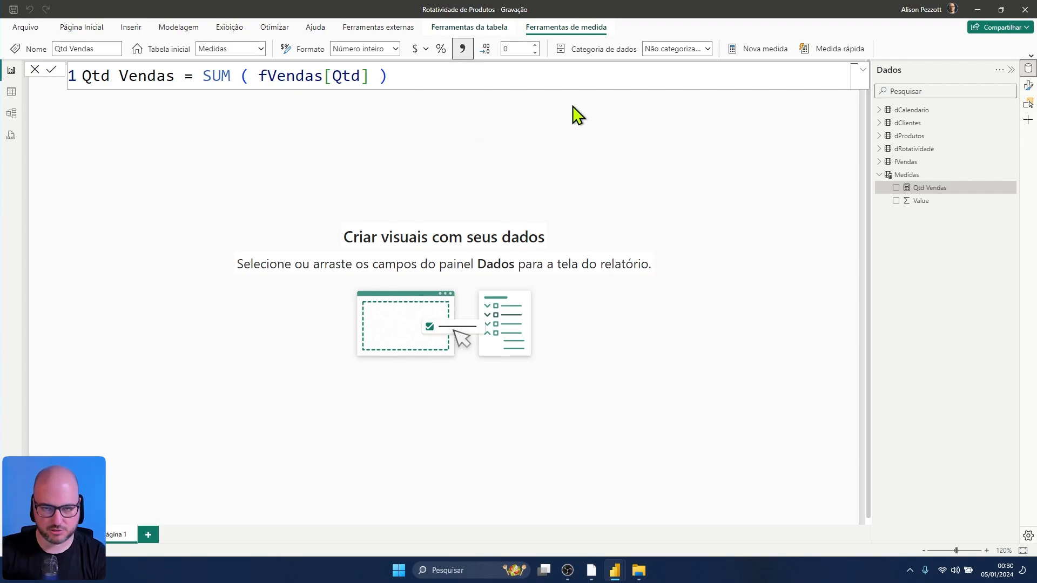
# Step: Hide the Value column of the Medidas table and deselect the measure
pyautogui.rightClick(925, 198)
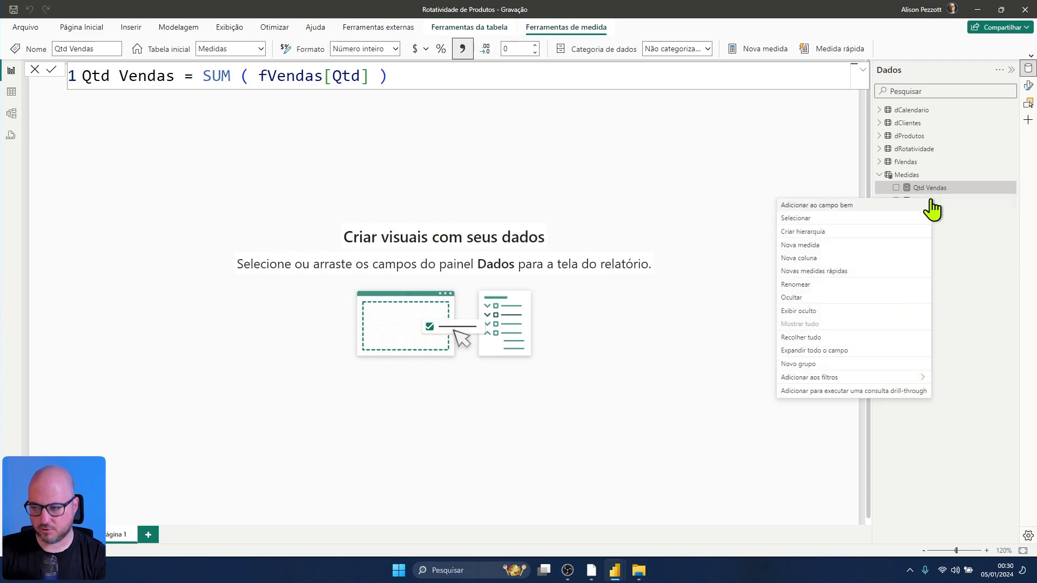
pyautogui.click(801, 298)
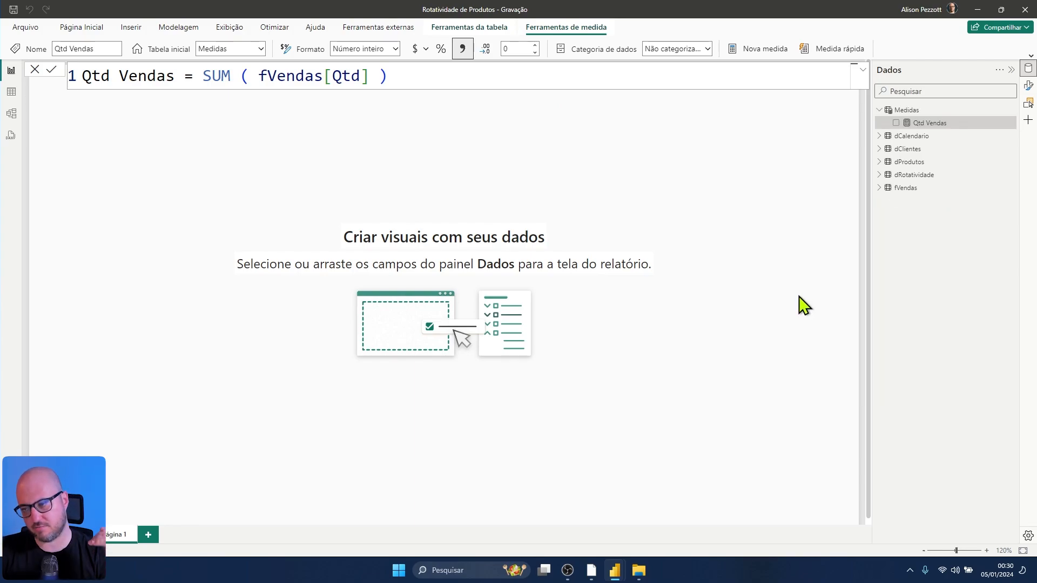
pyautogui.click(474, 155)
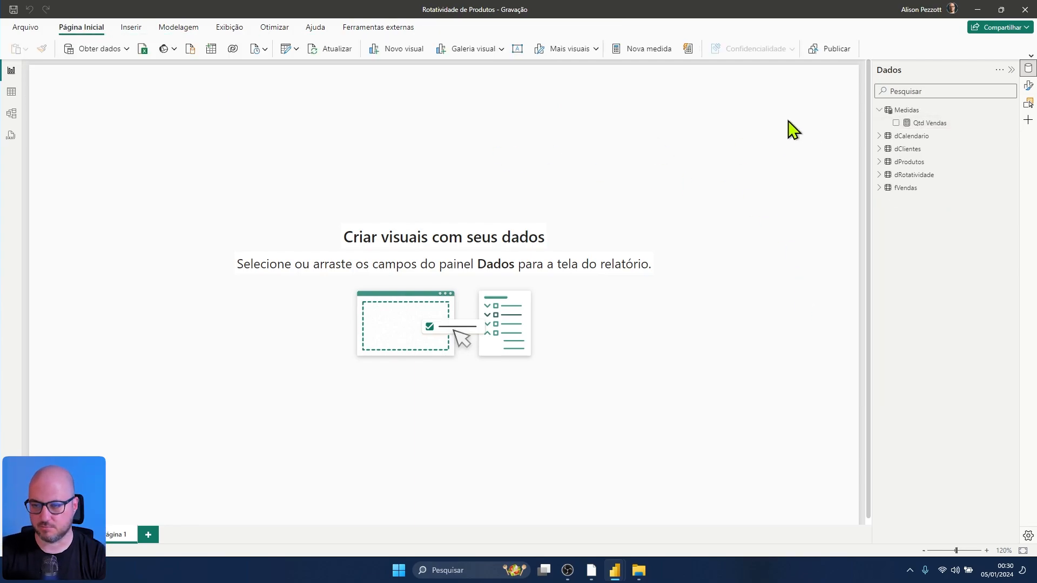
# Step: Insert a matrix visual with the Qtd Vendas measure as values and Produto from dProdutos as rows
pyautogui.click(497, 51)
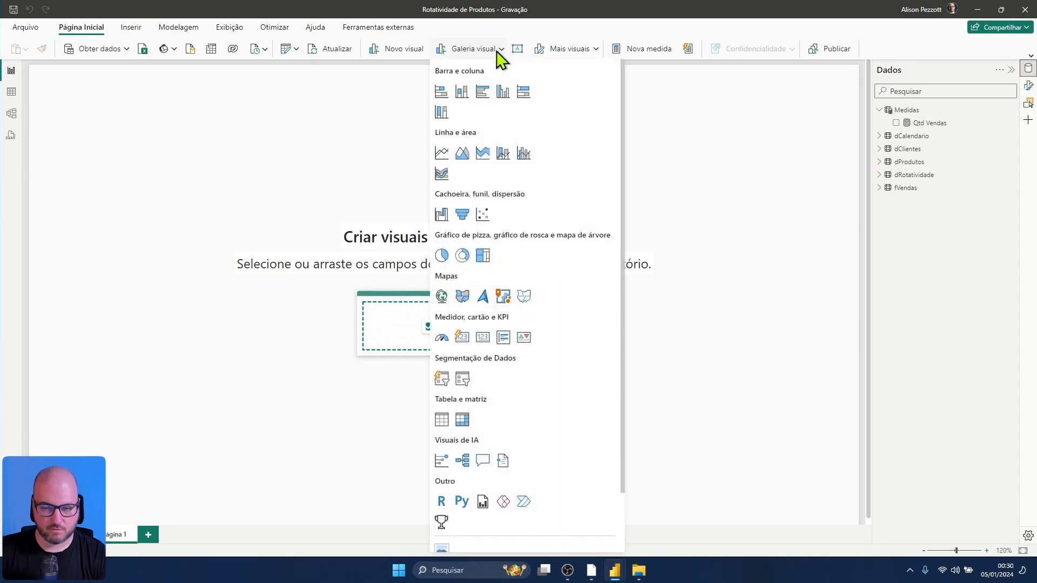
pyautogui.click(463, 420)
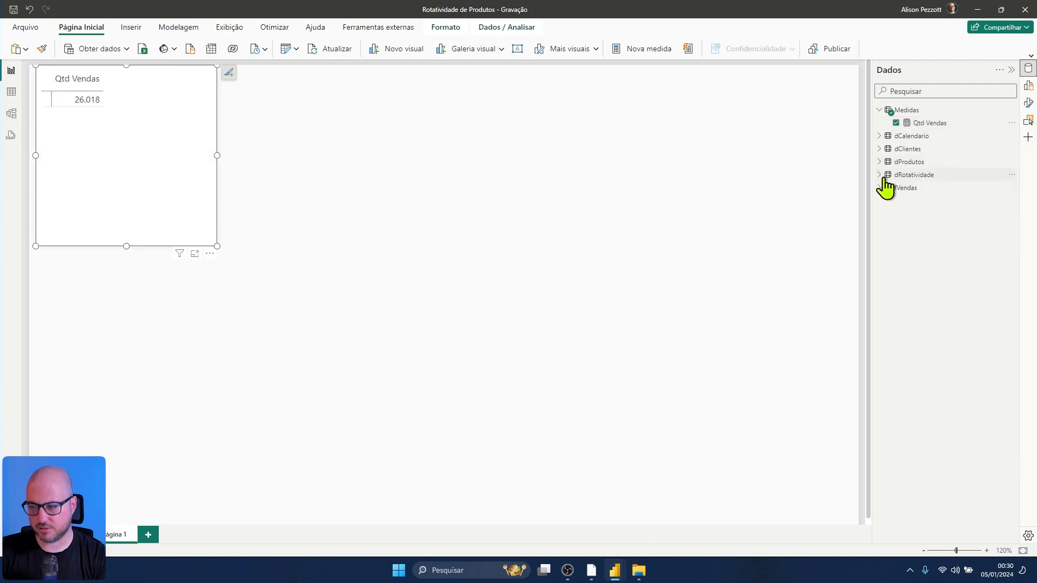
pyautogui.click(1027, 86)
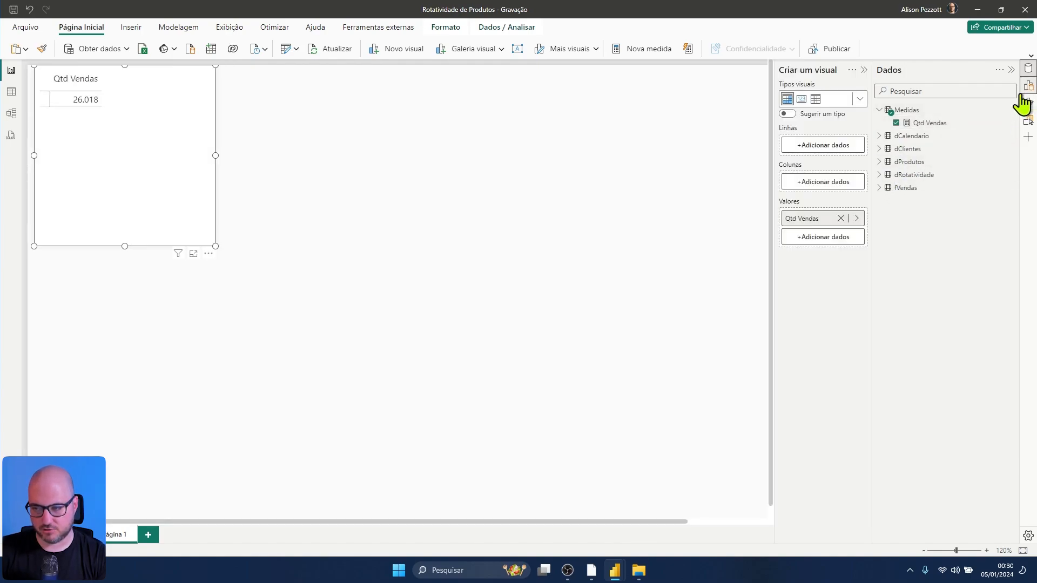
pyautogui.click(816, 146)
pyautogui.click(889, 116)
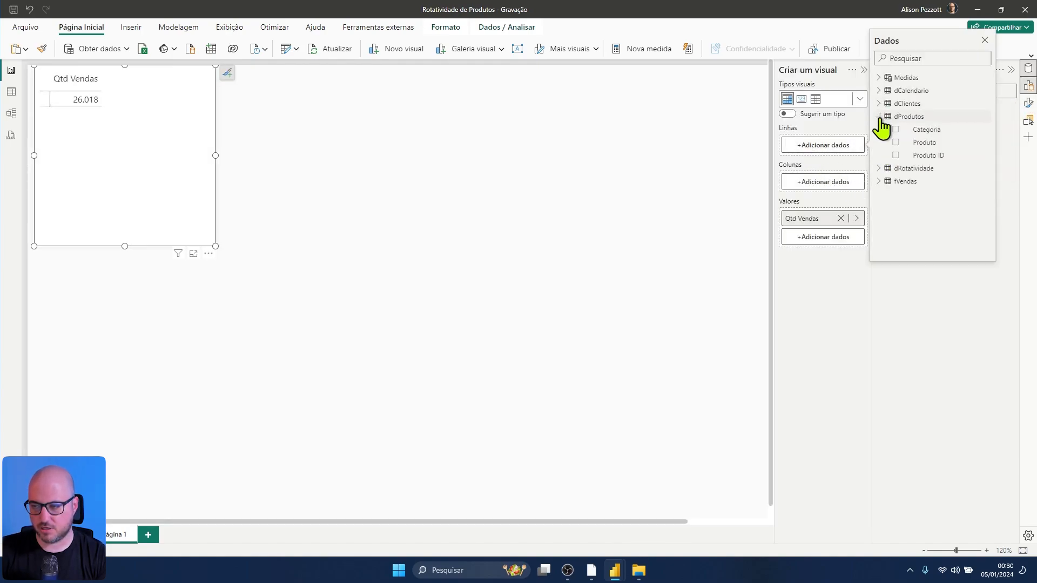
pyautogui.click(896, 143)
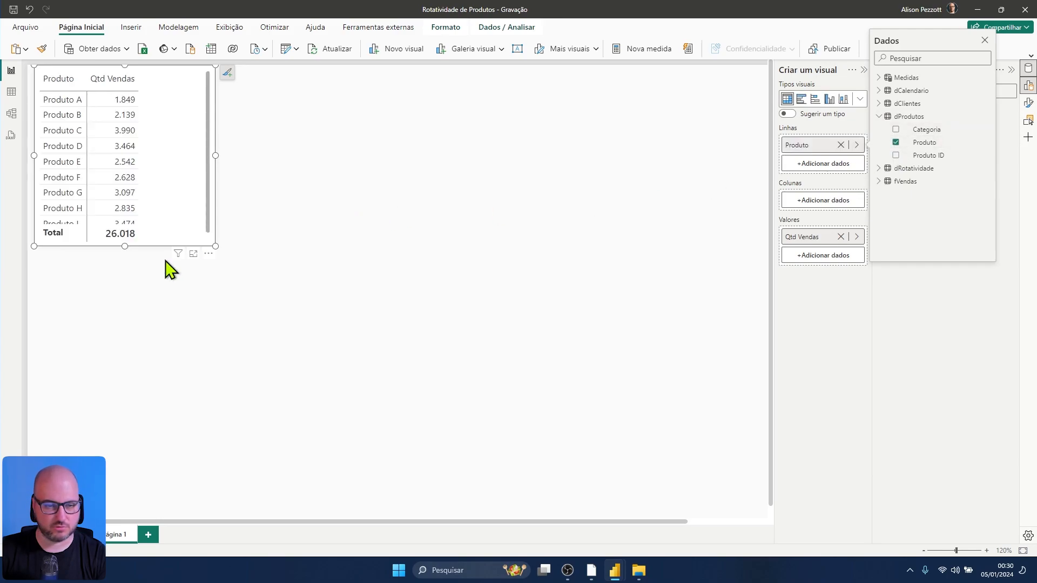
# Step: Resize the product matrix so that all product rows fit and its width matches the two columns
pyautogui.click(124, 249)
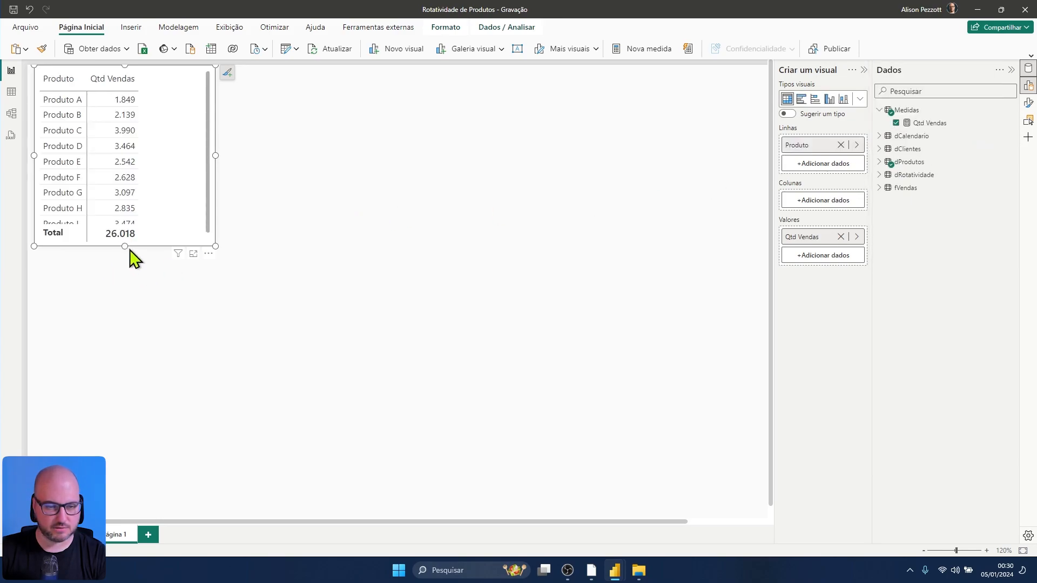
pyautogui.moveTo(124, 247); pyautogui.dragTo(126, 277)
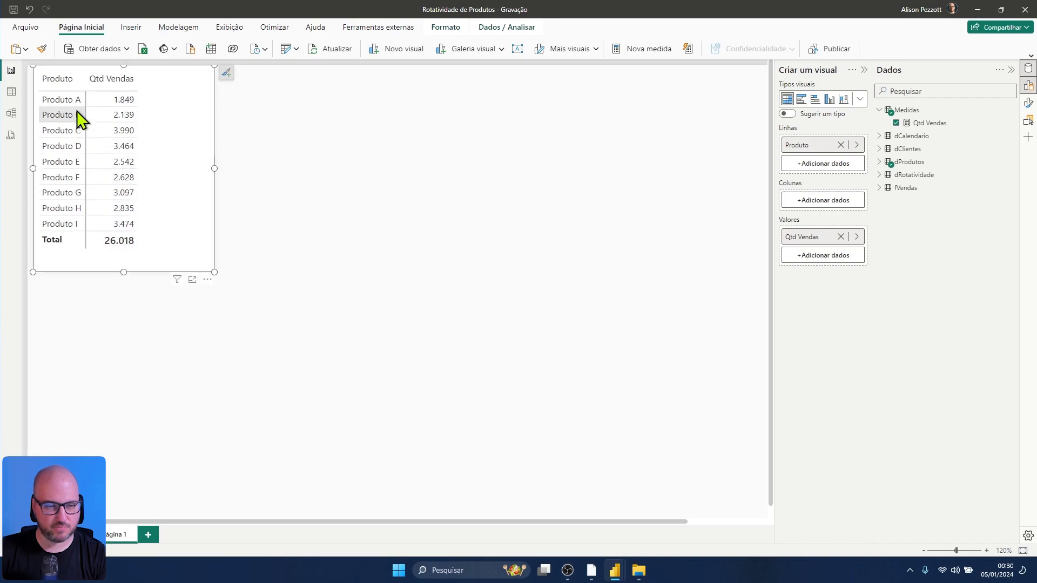
pyautogui.moveTo(216, 168); pyautogui.dragTo(164, 201)
pyautogui.click(269, 186)
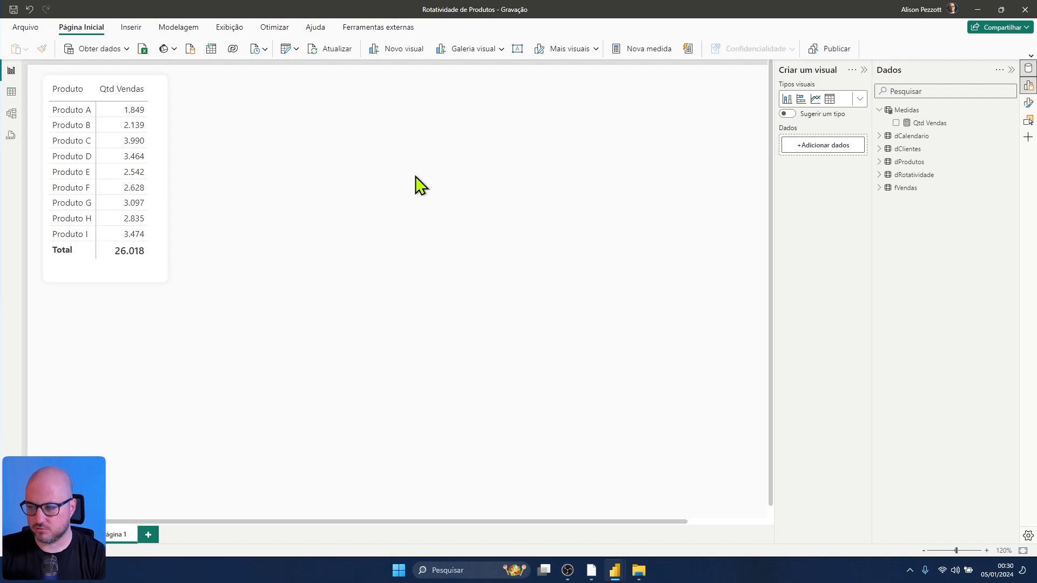
# Step: Insert a table visual beside the matrix with Rotatividade, Mínimo and Máximo from dRotatividade, and fit its size to the data
pyautogui.click(502, 53)
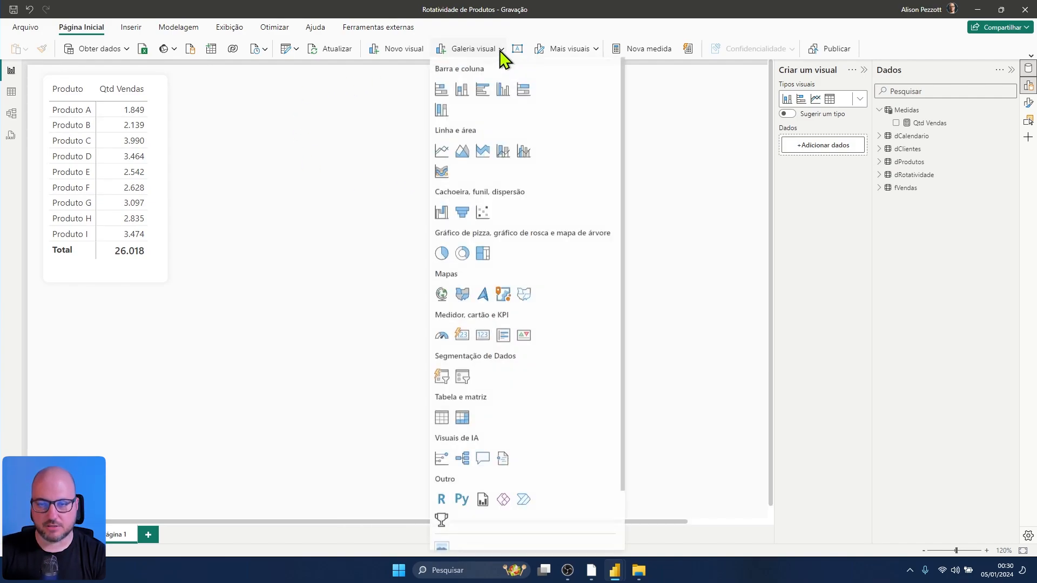
pyautogui.click(446, 420)
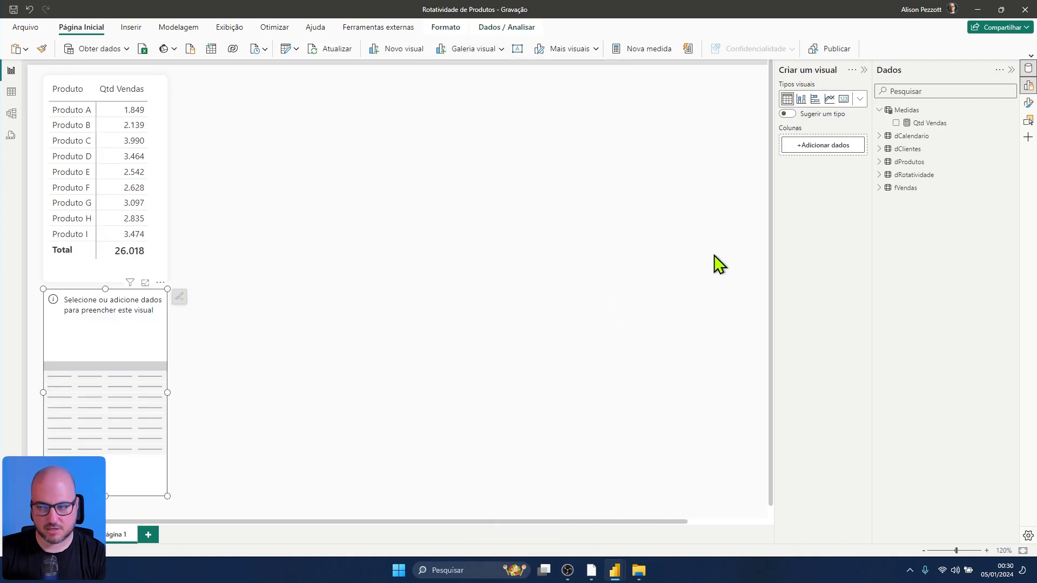
pyautogui.click(879, 174)
pyautogui.moveTo(149, 346); pyautogui.dragTo(290, 127)
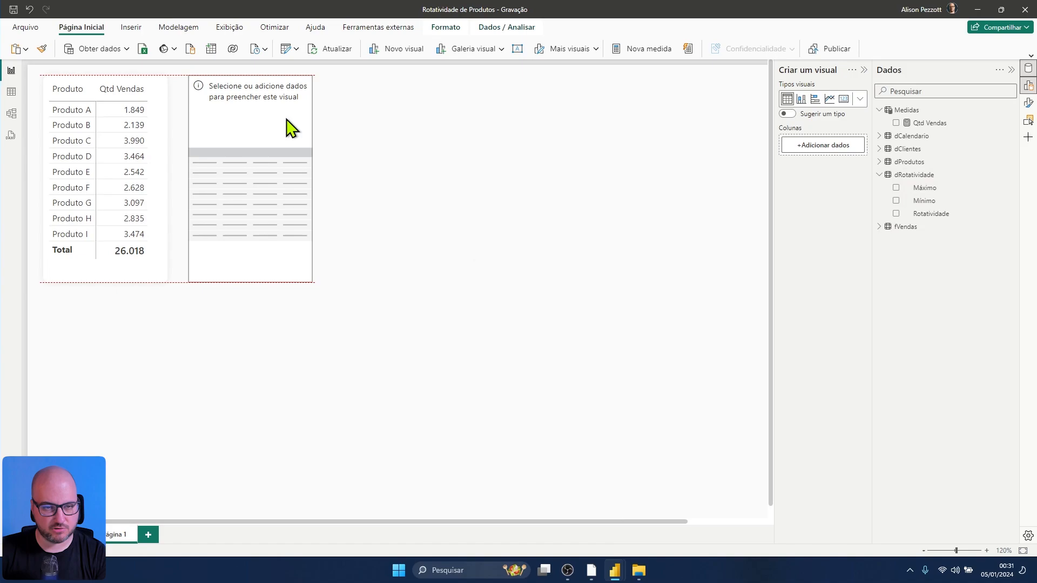
pyautogui.click(897, 213)
pyautogui.click(896, 200)
pyautogui.click(896, 188)
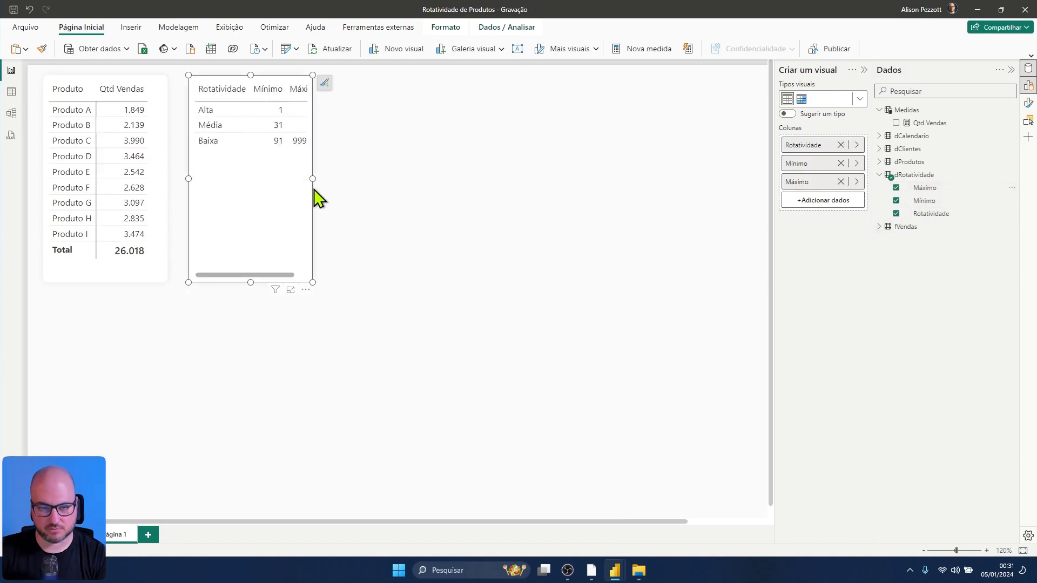
pyautogui.moveTo(313, 180); pyautogui.dragTo(349, 184)
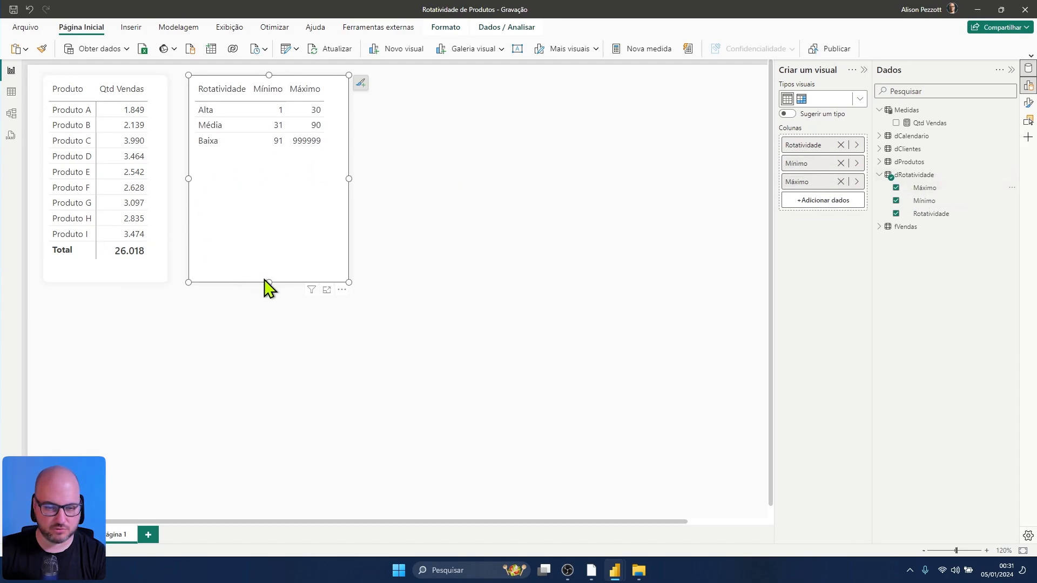
pyautogui.moveTo(269, 281); pyautogui.dragTo(262, 159)
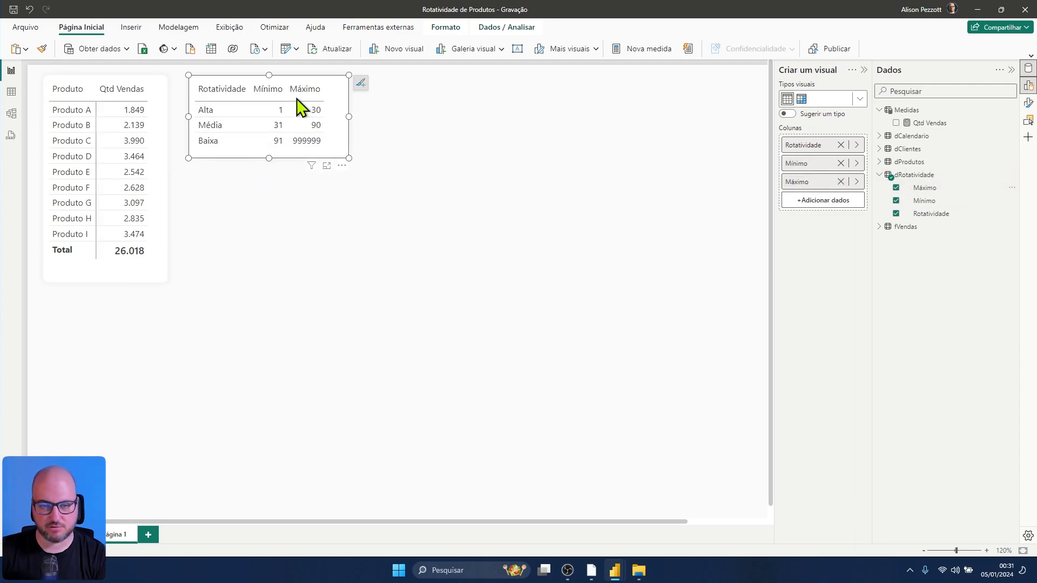
# Step: Sort the Rotatividade column by Mínimo and move its table closer to the product matrix
pyautogui.click(945, 216)
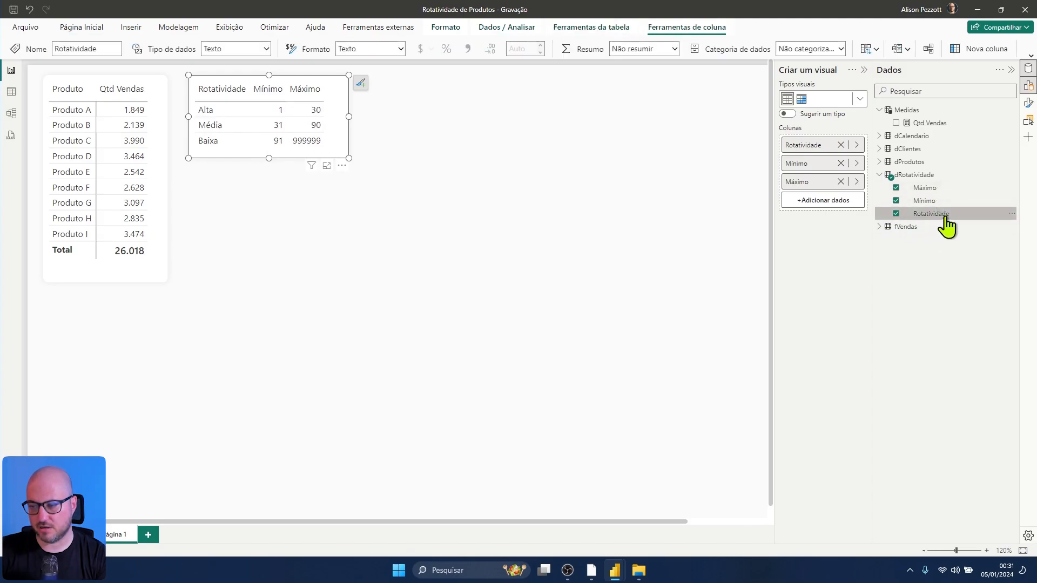
pyautogui.click(873, 48)
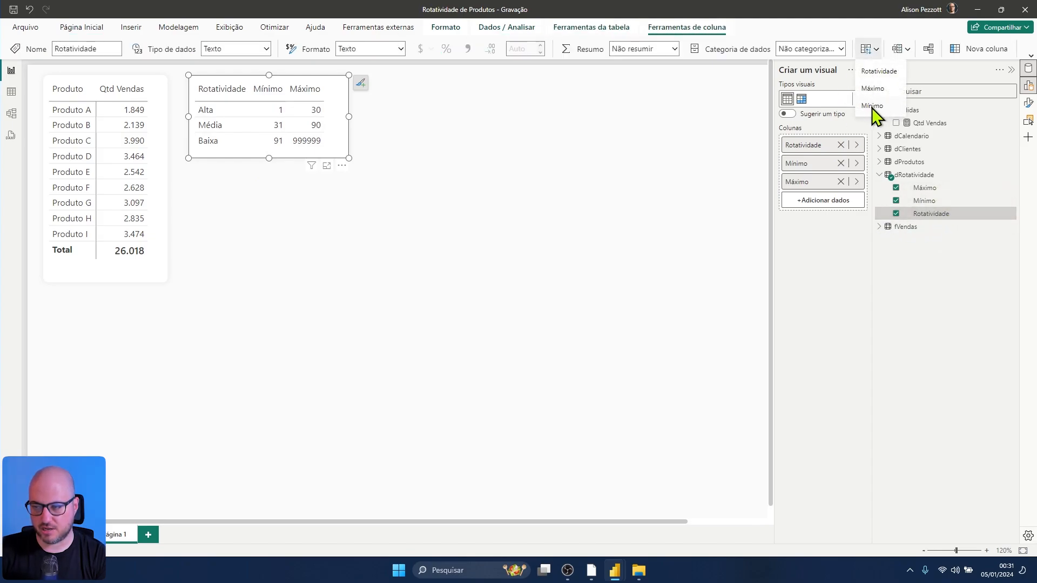
pyautogui.click(871, 105)
pyautogui.click(396, 189)
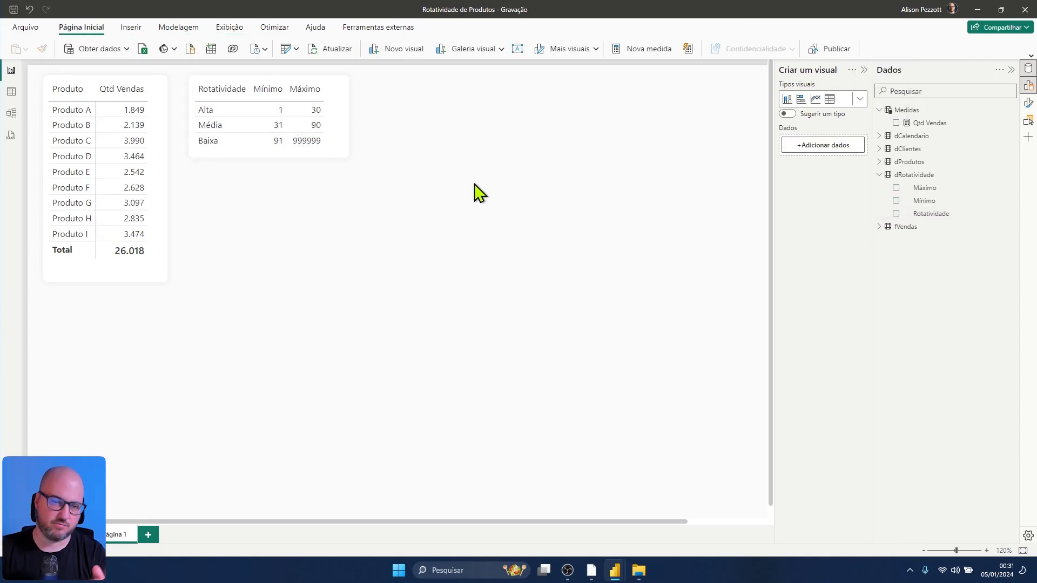
pyautogui.moveTo(335, 141); pyautogui.dragTo(331, 135)
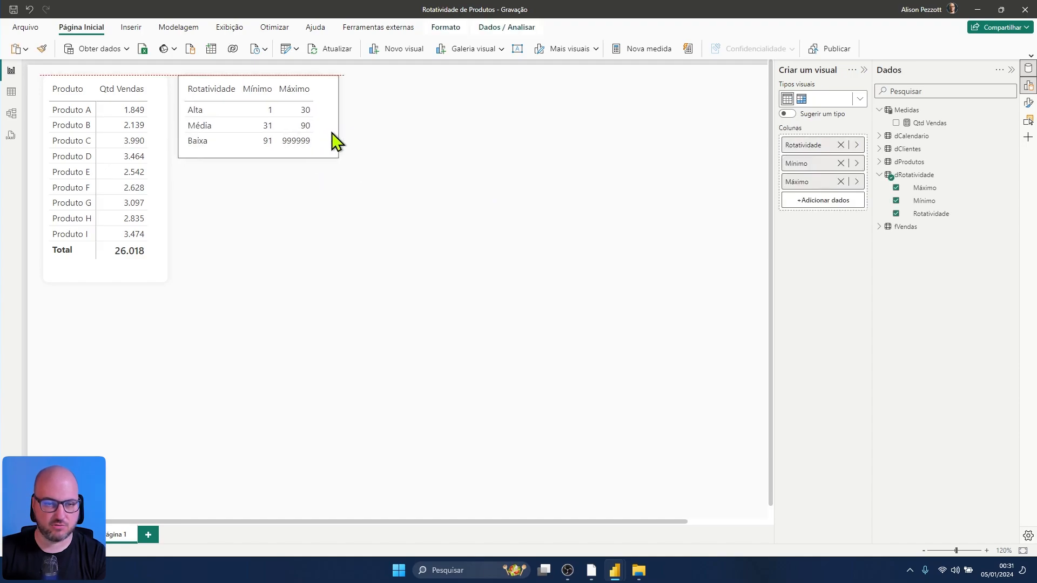
pyautogui.click(507, 208)
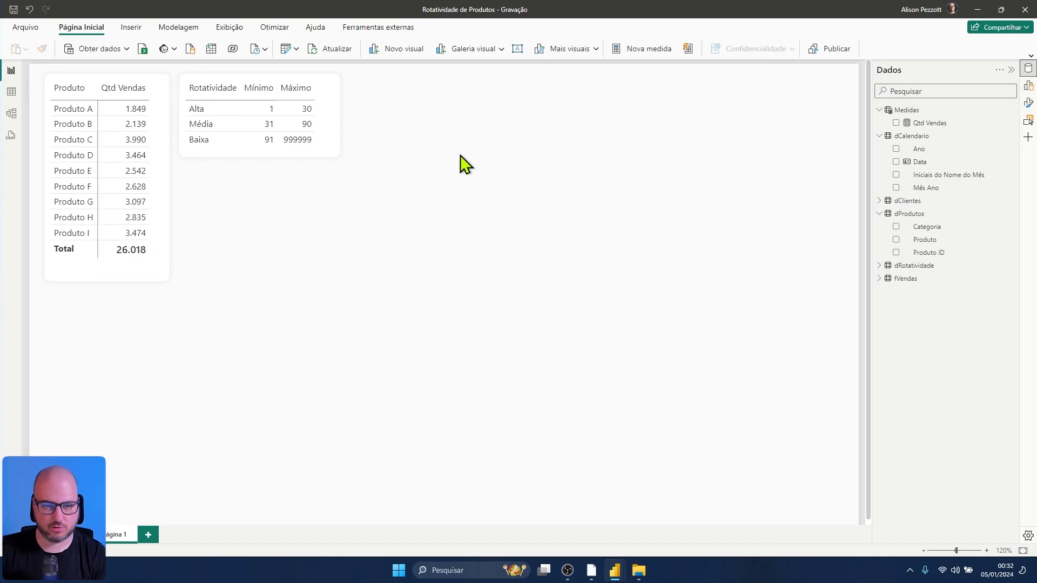
# Step: Insert a Produto slicer below the product matrix, tall enough for all products, and filter it to Produto A
pyautogui.click(500, 51)
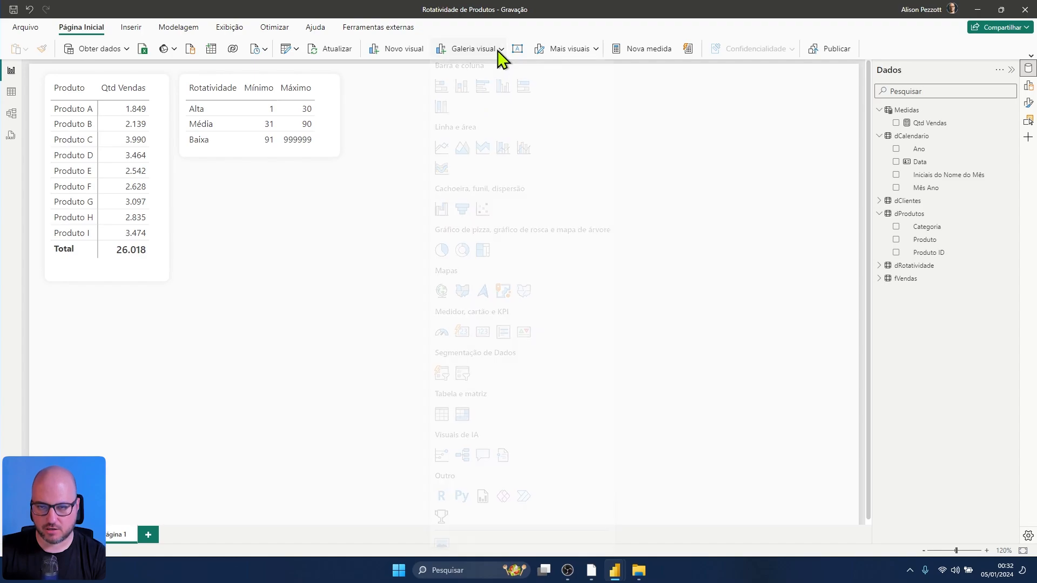
pyautogui.click(463, 380)
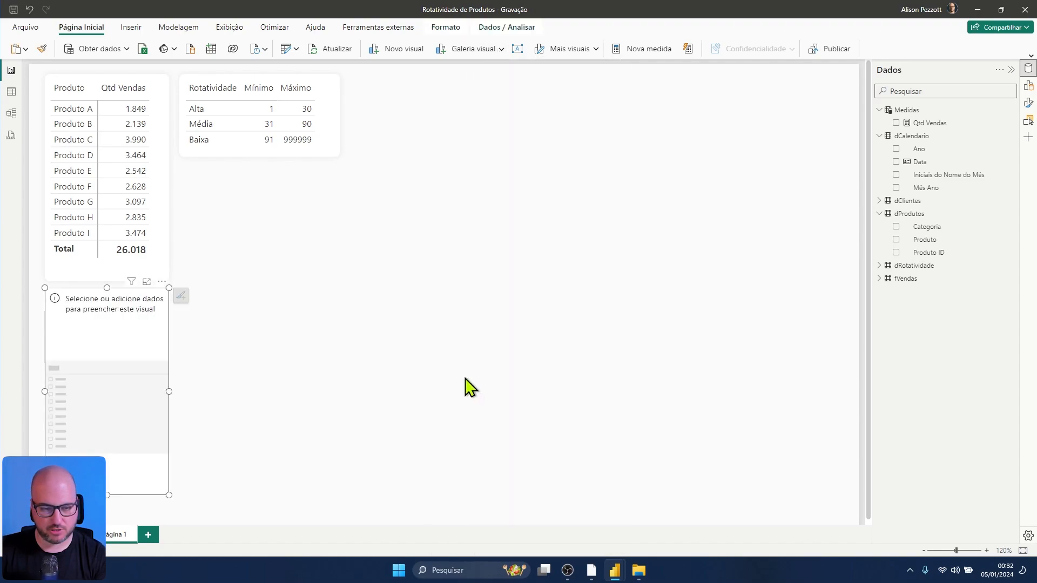
pyautogui.click(895, 239)
pyautogui.moveTo(107, 495); pyautogui.dragTo(108, 511)
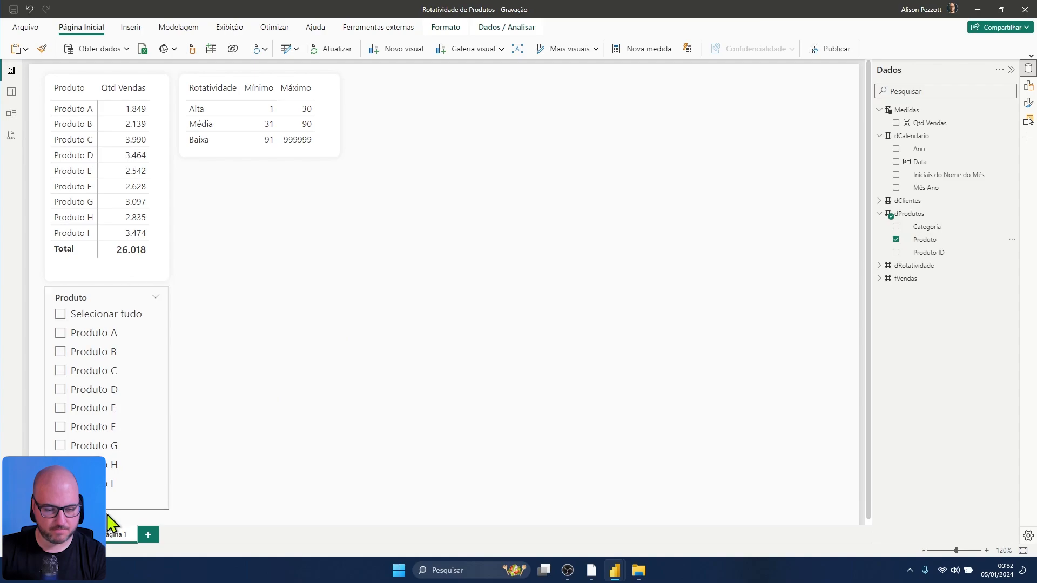
pyautogui.click(219, 376)
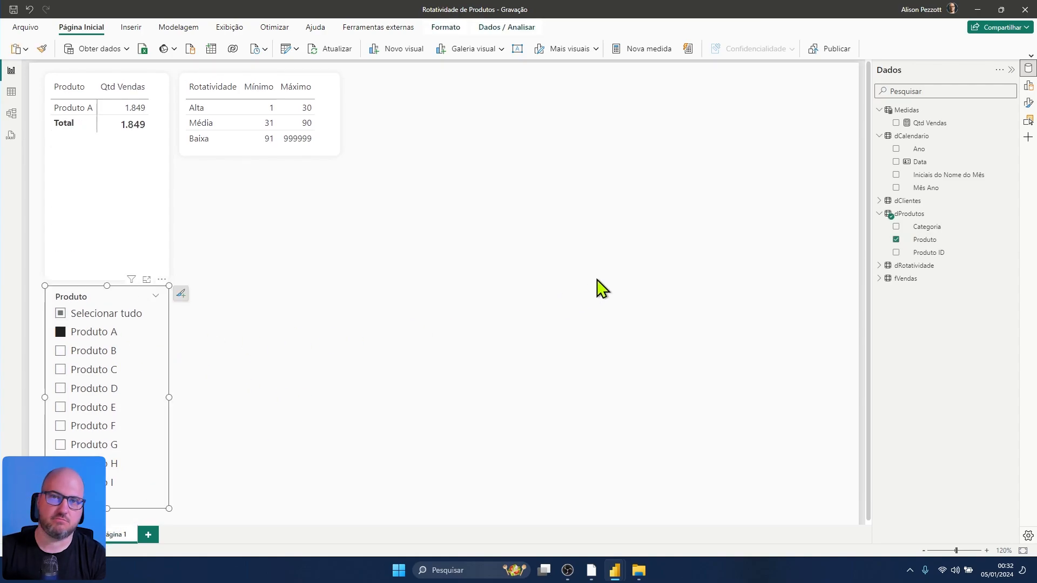
pyautogui.click(583, 283)
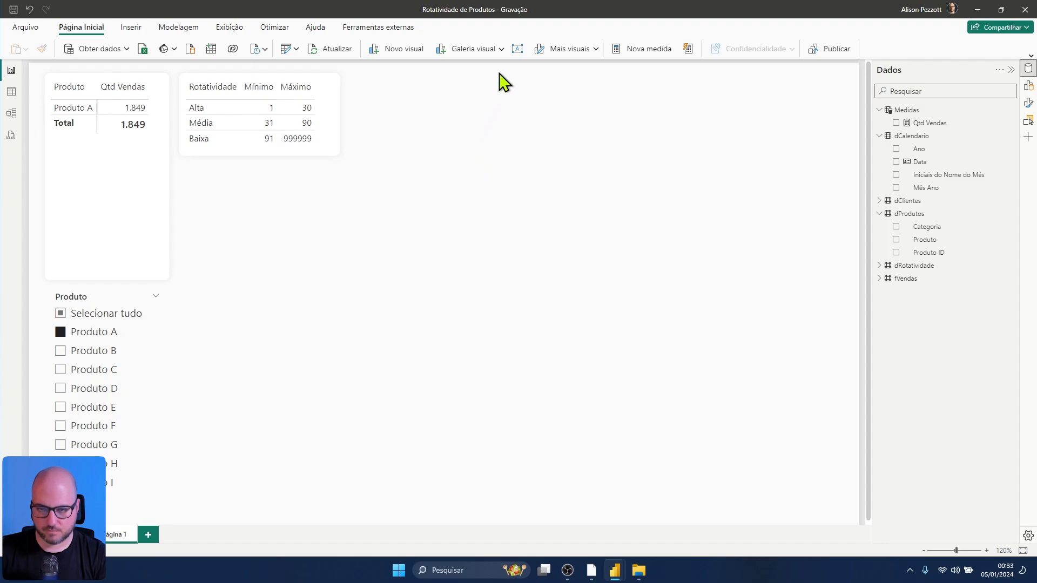
# Step: Insert a card visual directly below the Rotatividade table, matching the table's width
pyautogui.click(501, 49)
pyautogui.click(501, 50)
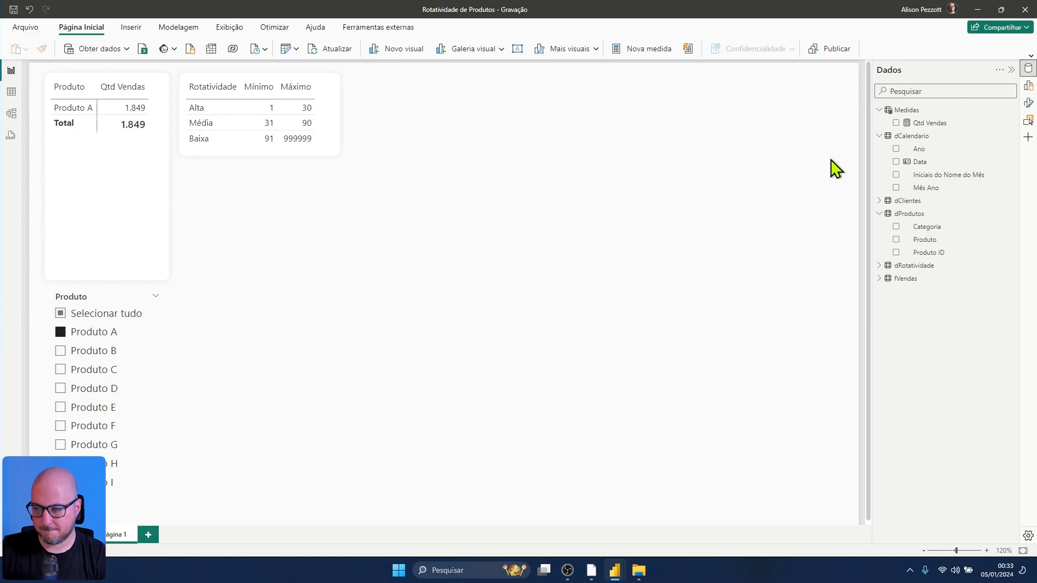
pyautogui.click(500, 50)
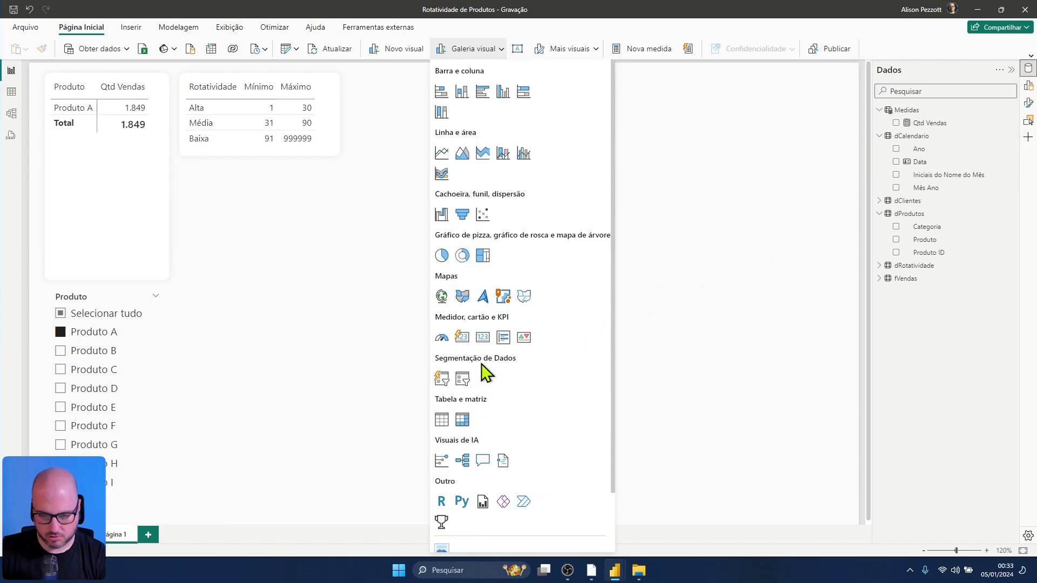
pyautogui.click(482, 339)
pyautogui.moveTo(327, 264); pyautogui.dragTo(263, 281)
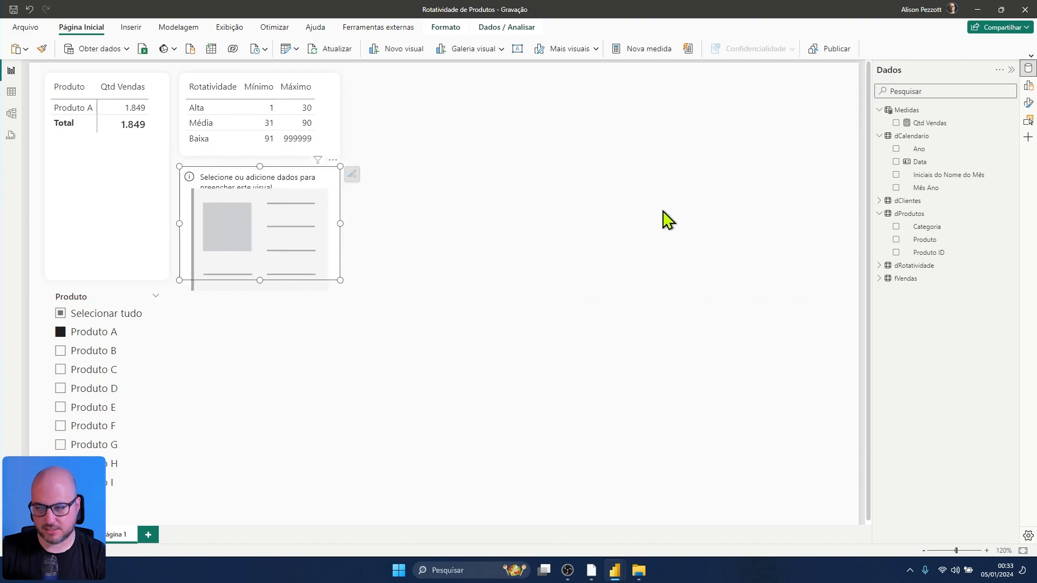
# Step: Start a new measure named 000 Data Contexto in the Medidas table
pyautogui.rightClick(925, 111)
pyautogui.click(955, 130)
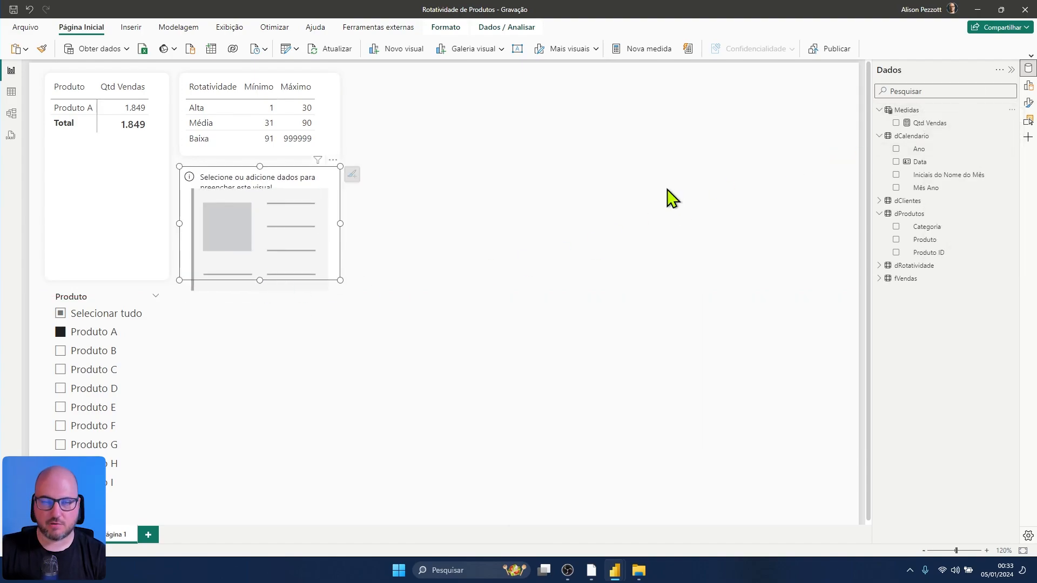
pyautogui.write('000 Data')
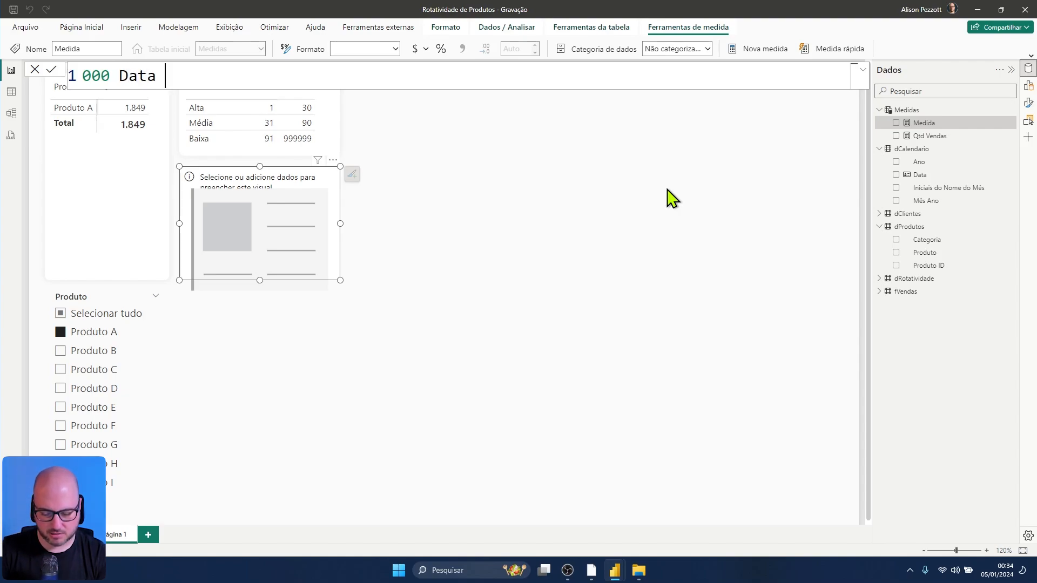
pyautogui.write('Contexto')
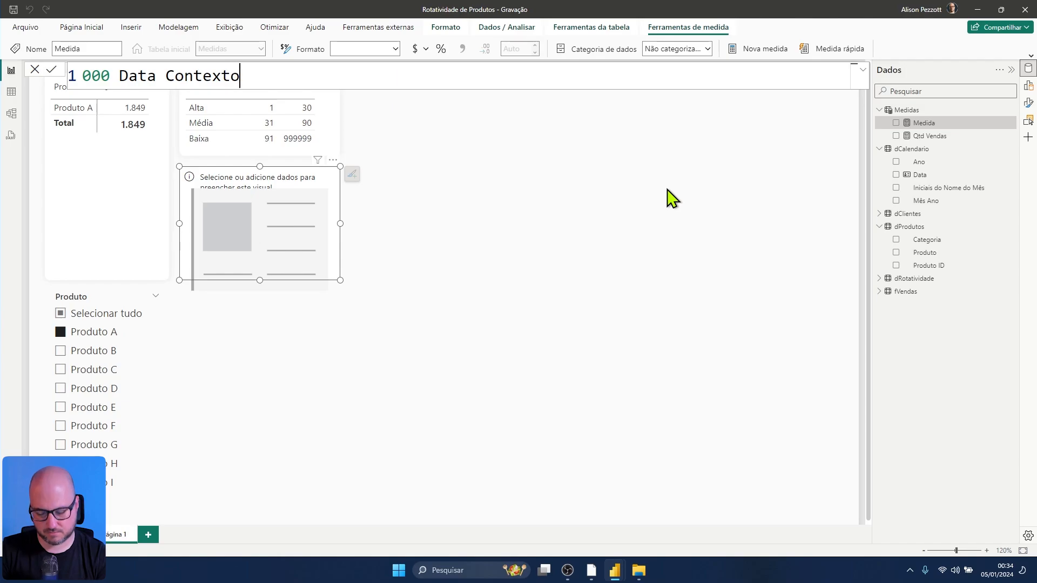
pyautogui.write(' =')
pyautogui.hotkey('shift', 'Return')
pyautogui.hotkey('shift', 'Return')
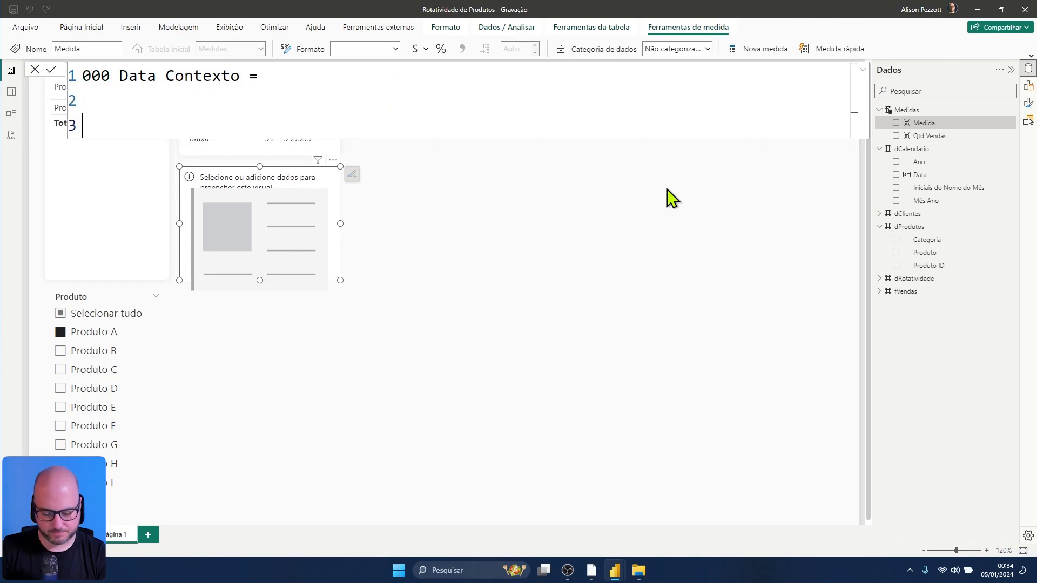
# Step: Define the variable __Calendario = MAX ( dCalendario[Data] ) in the measure's formula
pyautogui.write('VAR __')
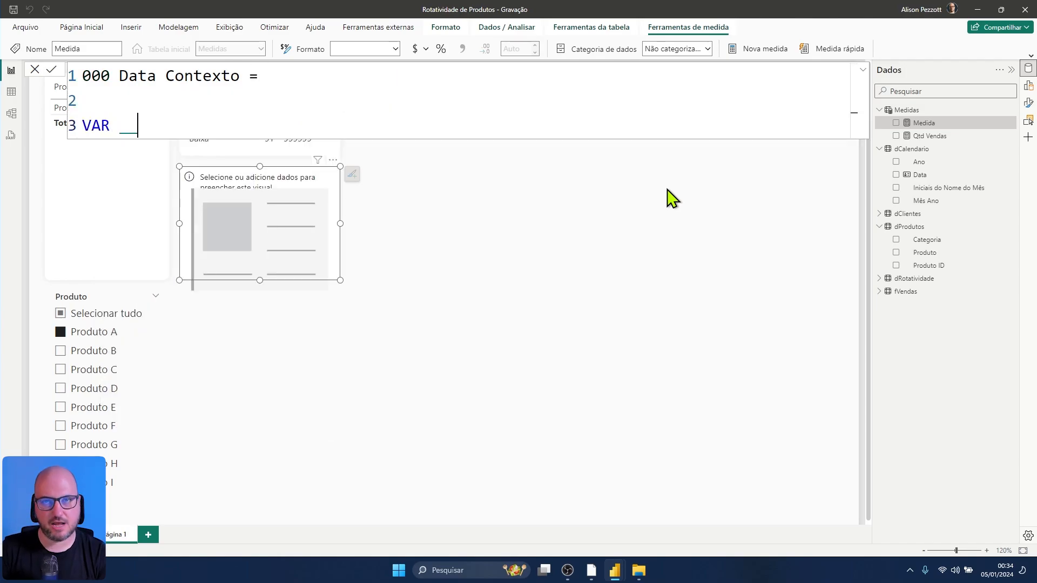
pyautogui.write('Calendario')
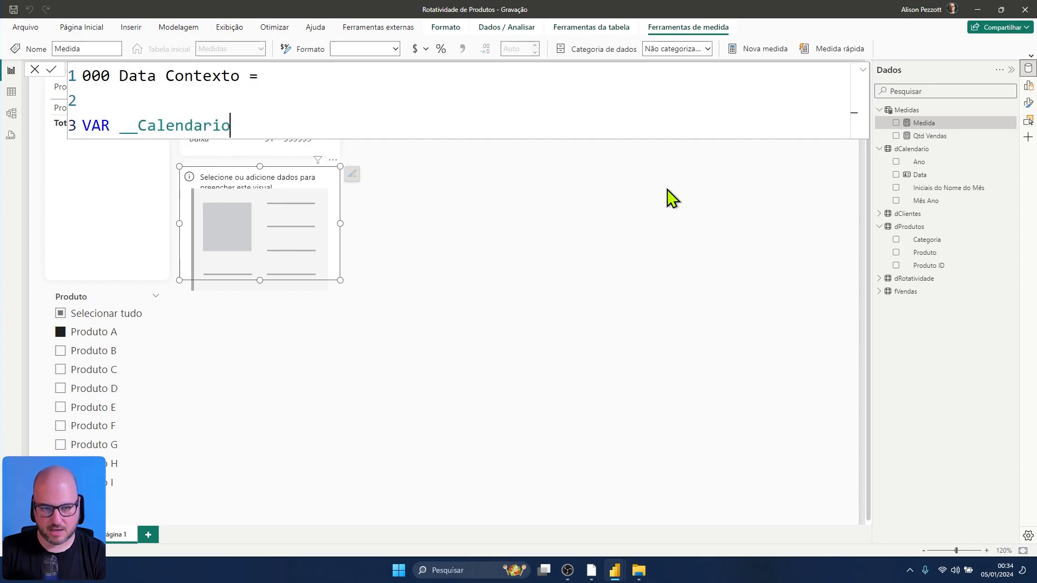
pyautogui.write(' = MAX ')
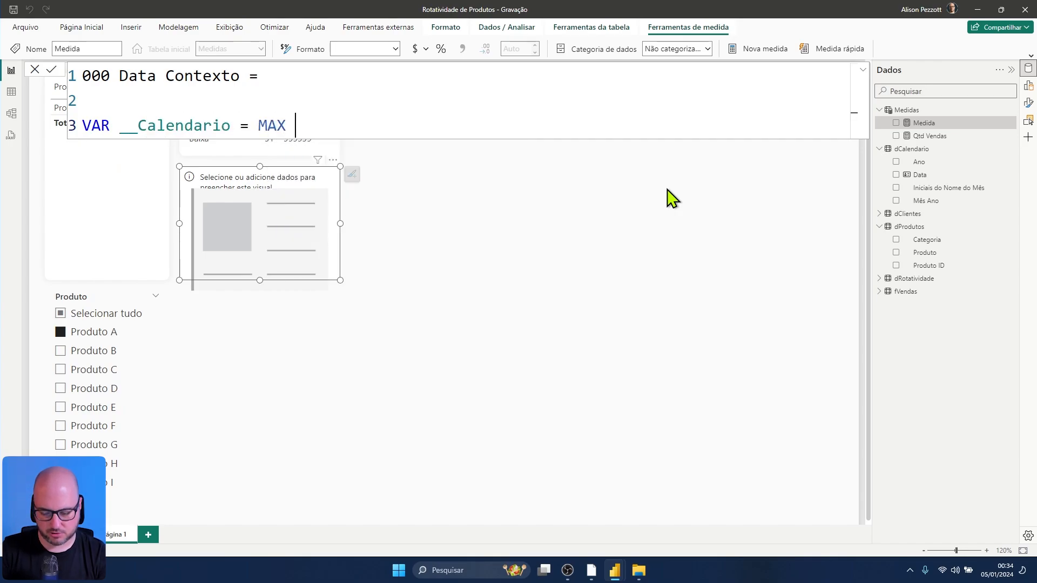
pyautogui.write('( dCa')
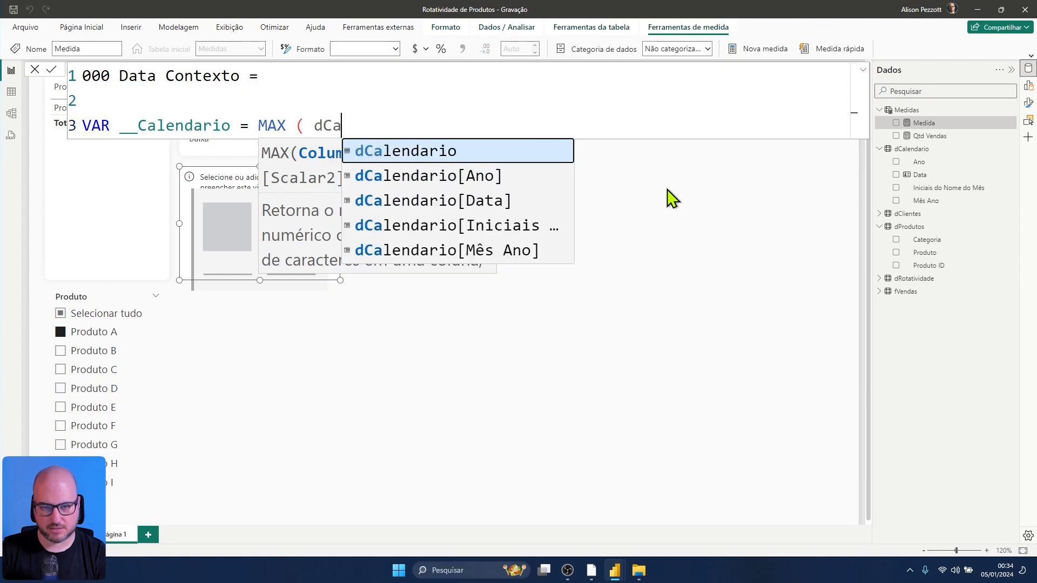
pyautogui.press('Down')
pyautogui.press('Down')
pyautogui.press('Tab')
pyautogui.write(')')
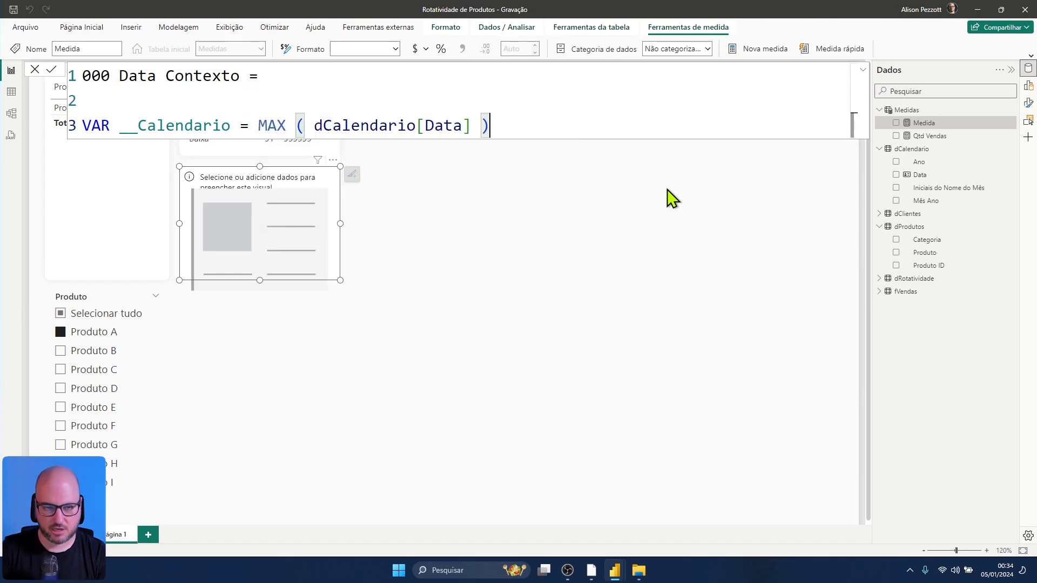
# Step: Complete the measure with RETURN __Calendario, commit the formula and choose a date format for it
pyautogui.press('Return')
pyautogui.press('Return')
pyautogui.write('RETU')
pyautogui.press('Tab')
pyautogui.write('__')
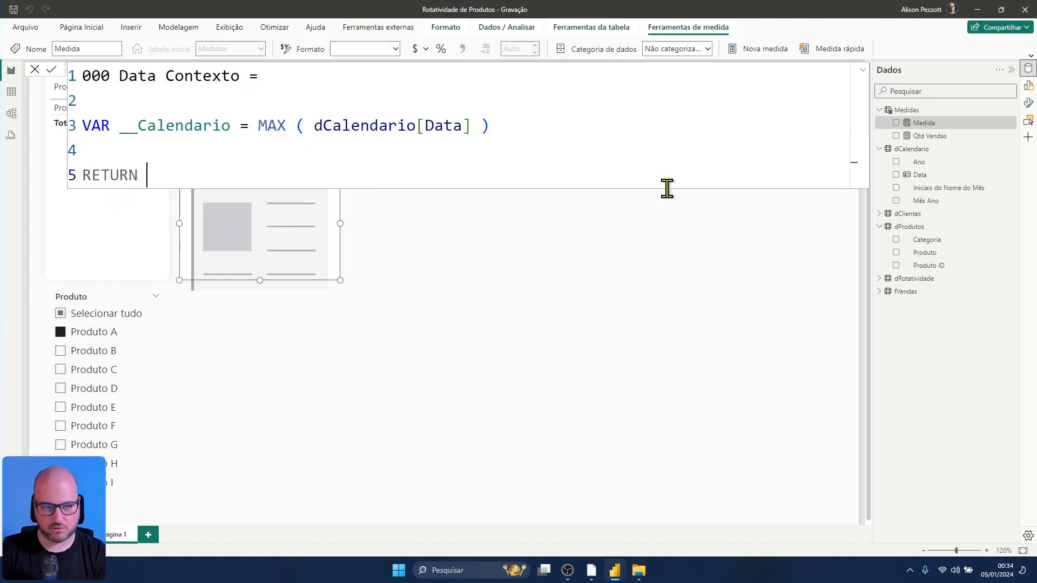
pyautogui.press('Tab')
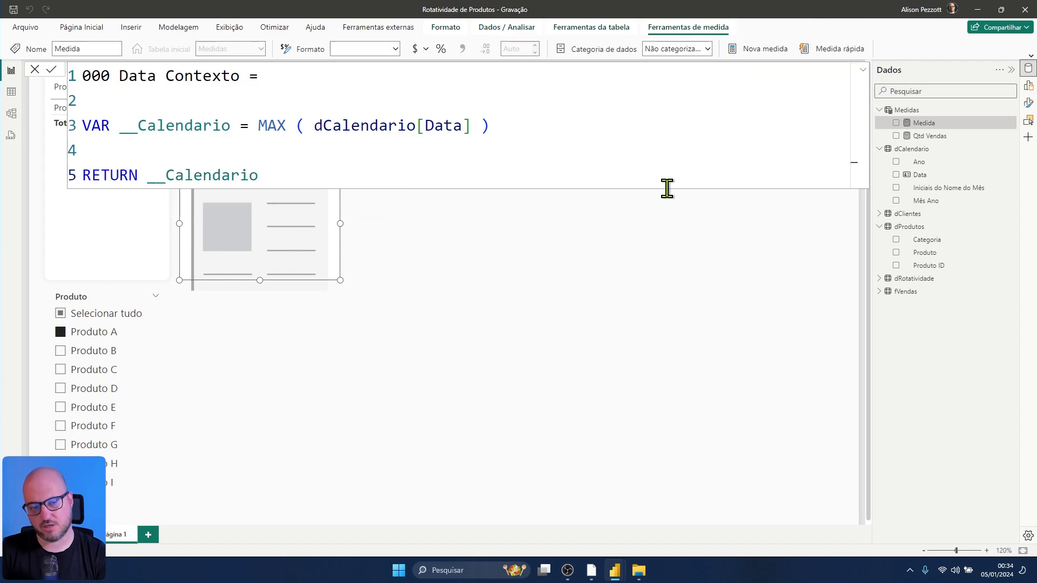
pyautogui.press('Return')
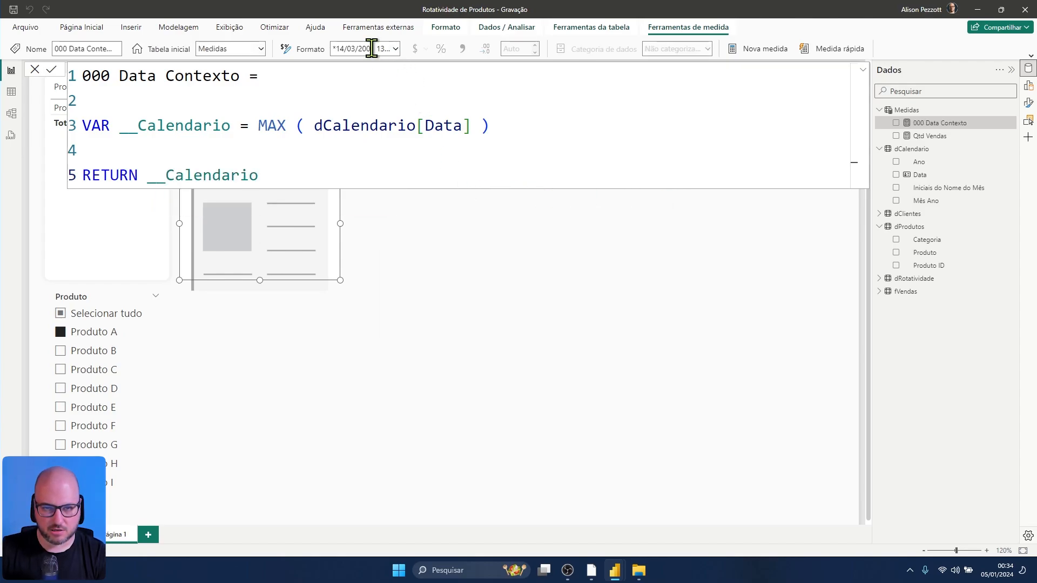
pyautogui.click(396, 49)
pyautogui.click(393, 87)
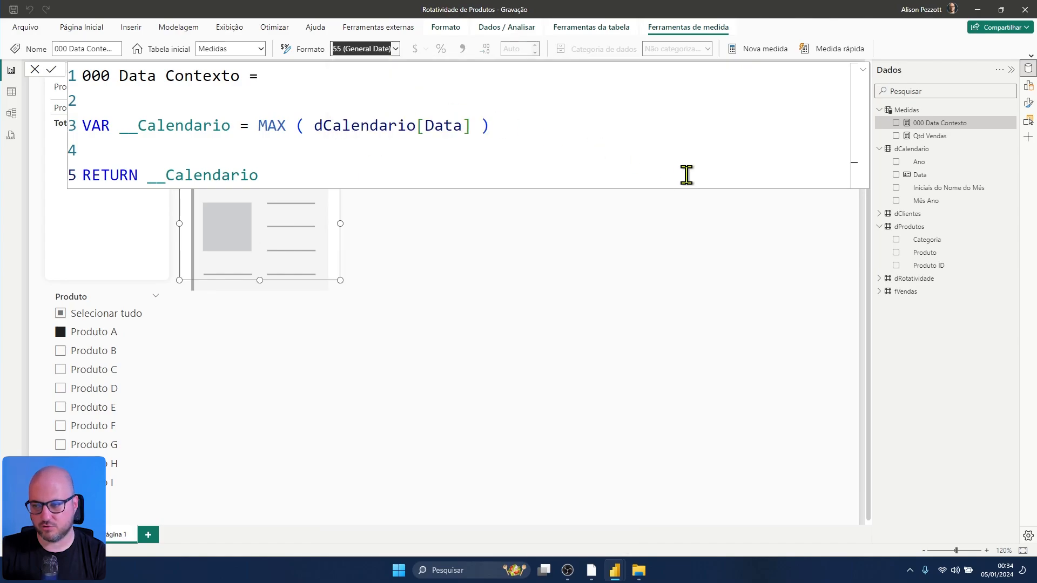
# Step: Add the 000 Data Contexto measure to the empty card below the Rotatividade table
pyautogui.moveTo(927, 123); pyautogui.dragTo(280, 224)
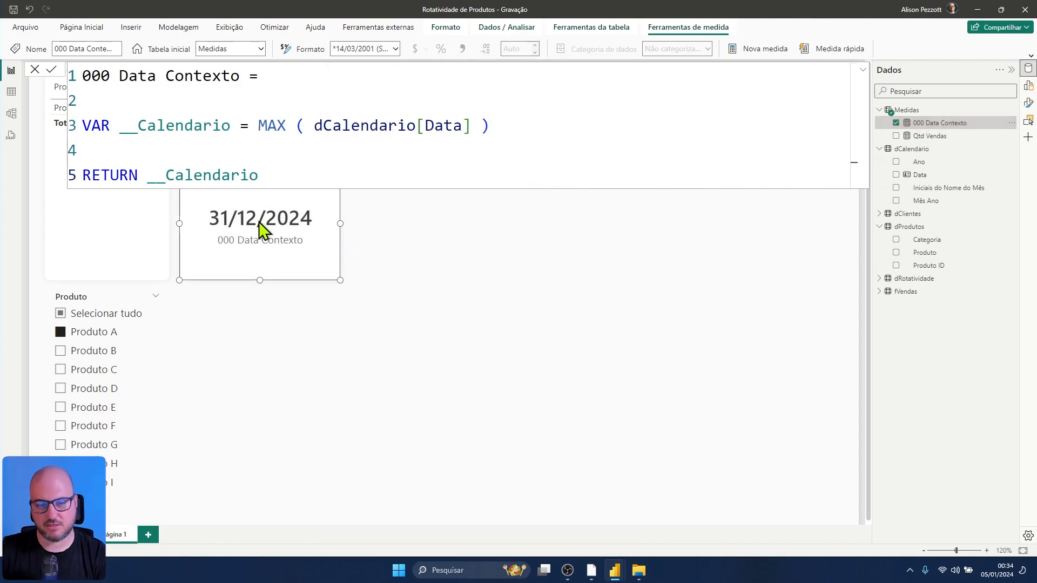
pyautogui.click(402, 240)
pyautogui.click(336, 232)
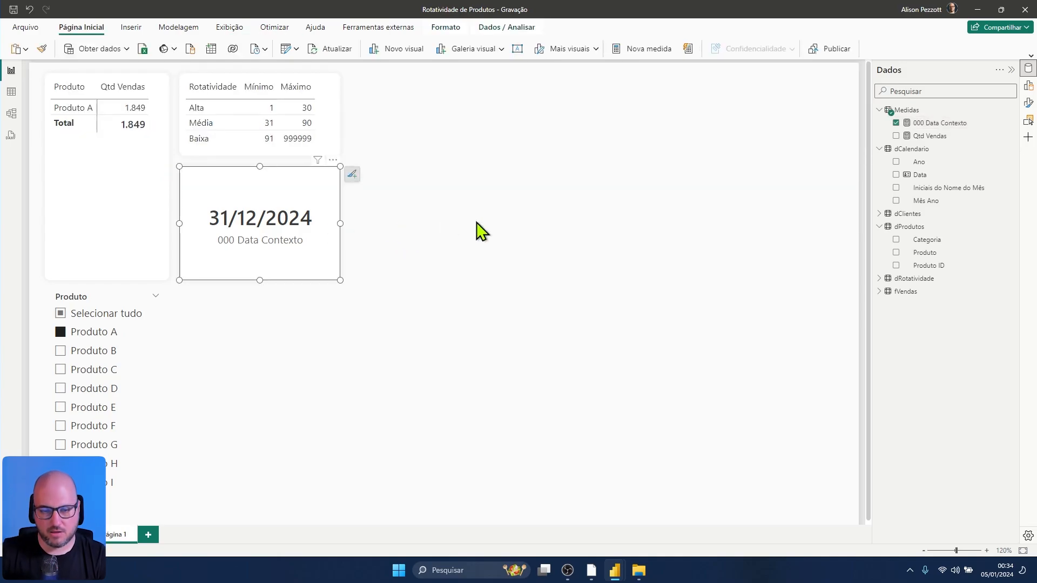
# Step: Create a table visual with the Mês Ano field on the empty canvas and enlarge it upward to list more months
pyautogui.click(630, 290)
pyautogui.moveTo(926, 201); pyautogui.dragTo(559, 303)
pyautogui.moveTo(470, 285); pyautogui.dragTo(464, 99)
# Step: Check the context date card by selecting various months in the Mês Ano table, clear the selection and delete that table
pyautogui.click(434, 212)
pyautogui.click(431, 258)
pyautogui.click(432, 335)
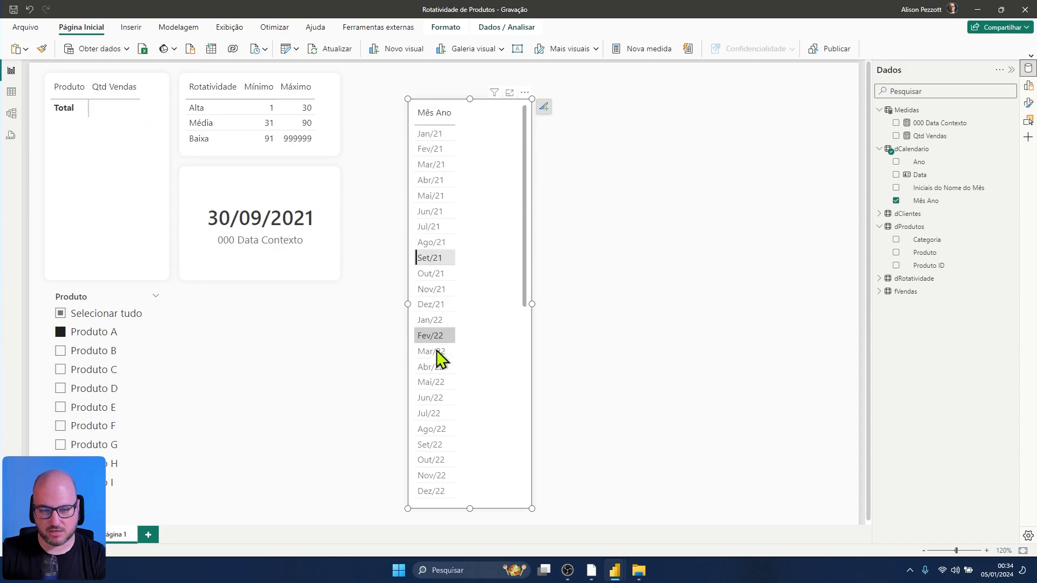
pyautogui.click(435, 396)
pyautogui.click(435, 444)
pyautogui.click(431, 274)
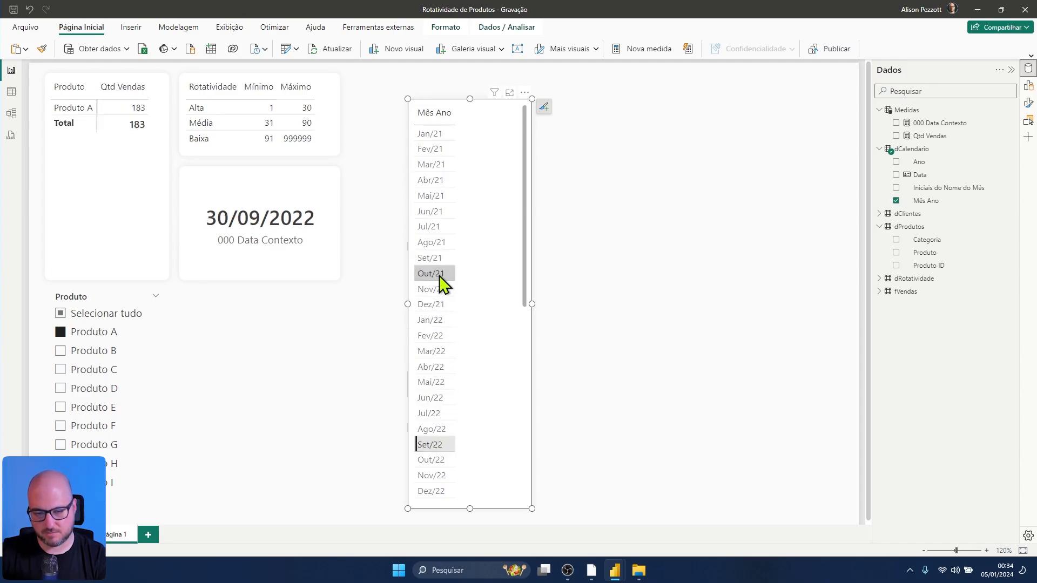
pyautogui.click(434, 185)
pyautogui.click(439, 351)
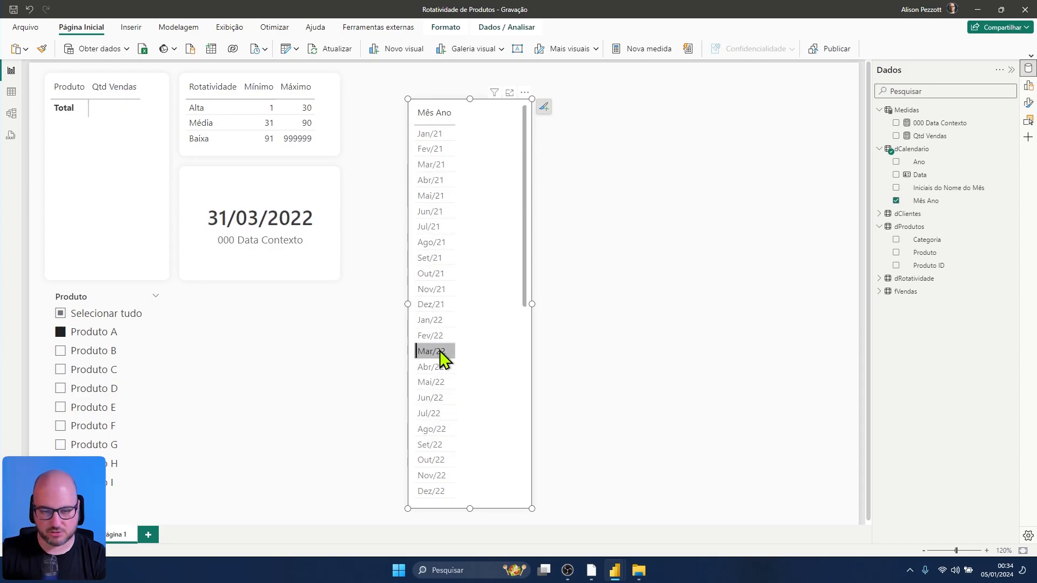
pyautogui.click(440, 351)
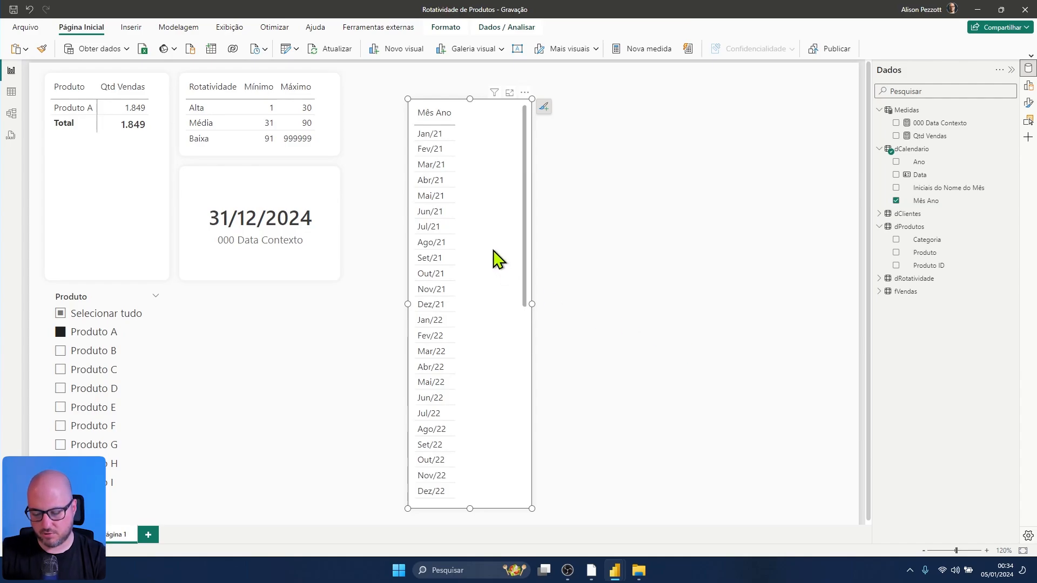
pyautogui.press('Delete')
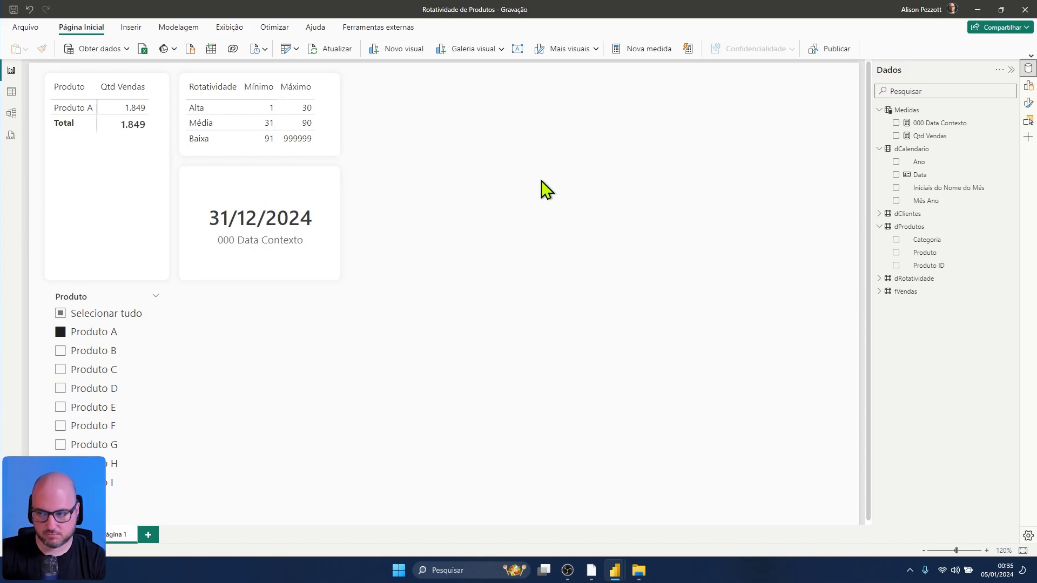
# Step: Rename the 000 Data Contexto measure to 000. Data Contexto in its formula
pyautogui.click(944, 125)
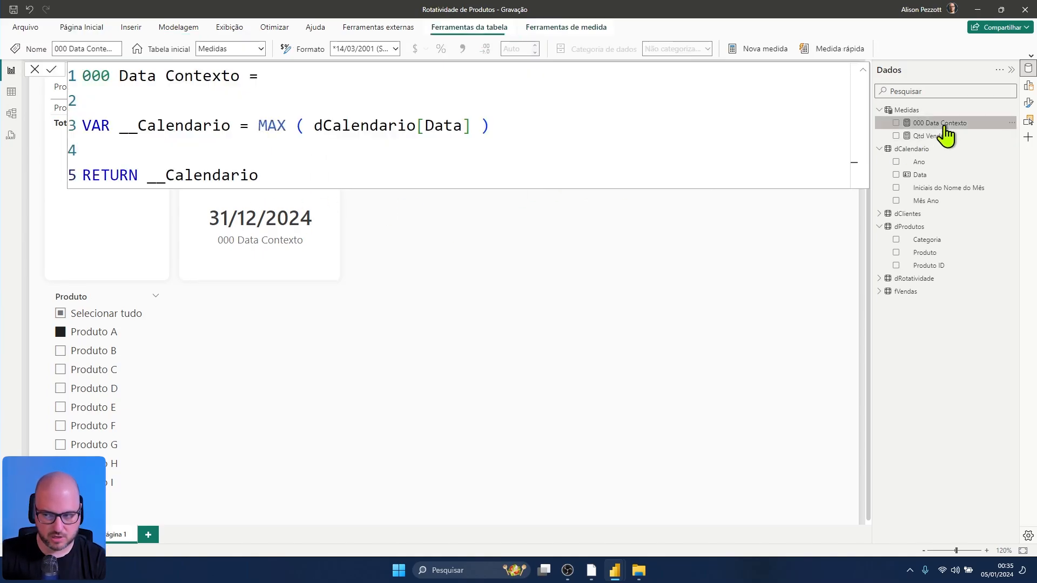
pyautogui.click(114, 79)
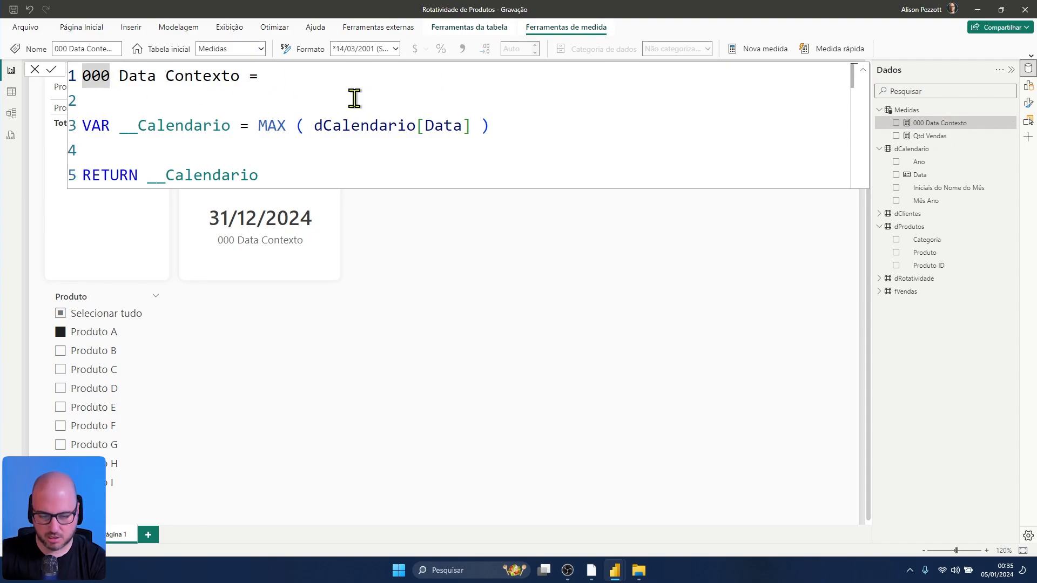
pyautogui.write('.')
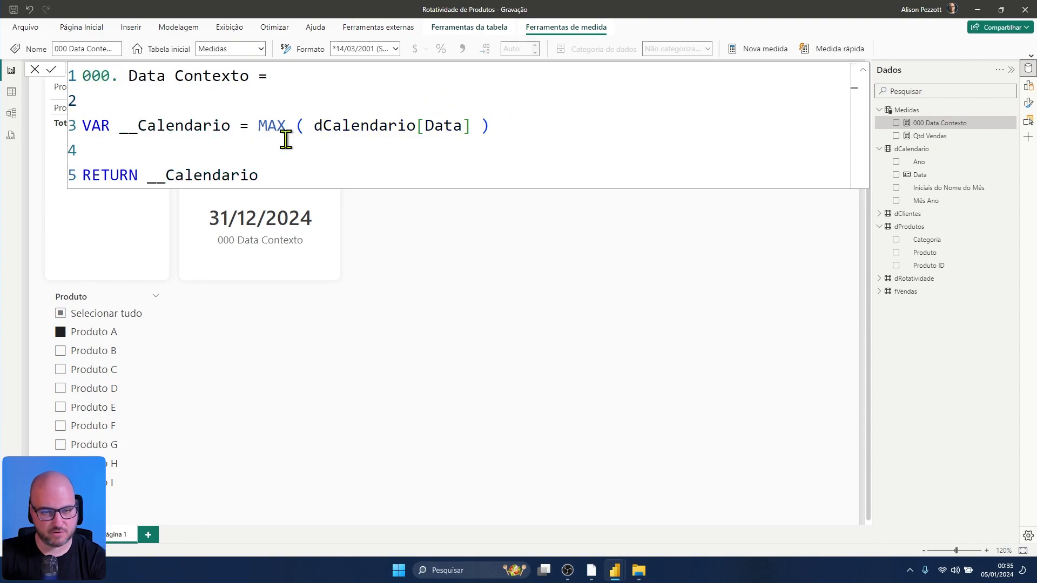
# Step: Add the variable __Hoje = TODAY ( ) between the __Calendario variable and the RETURN line
pyautogui.click(586, 131)
pyautogui.press('Return')
pyautogui.press('Return')
pyautogui.write('CVA')
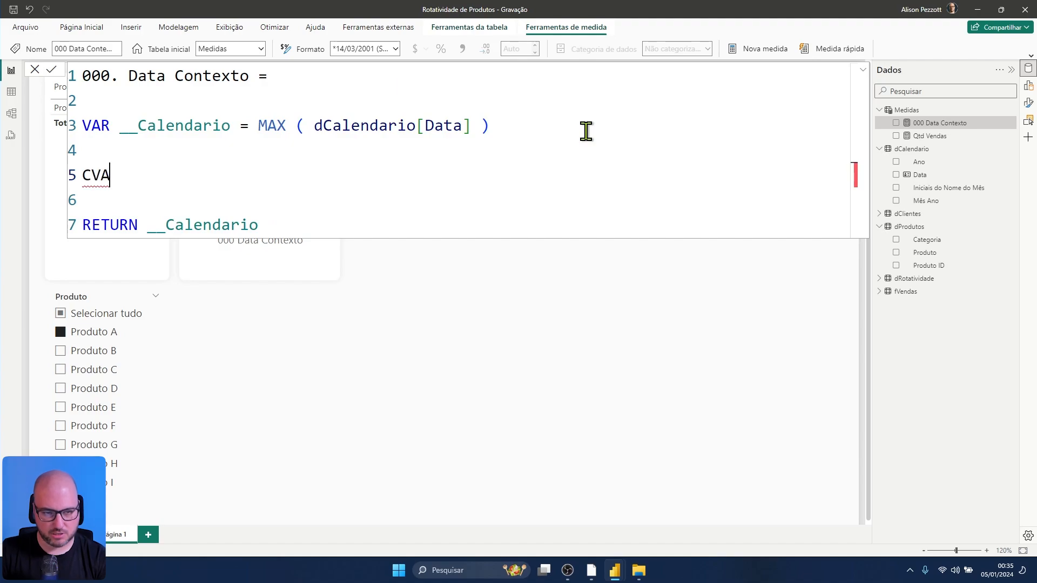
pyautogui.write('VAR __')
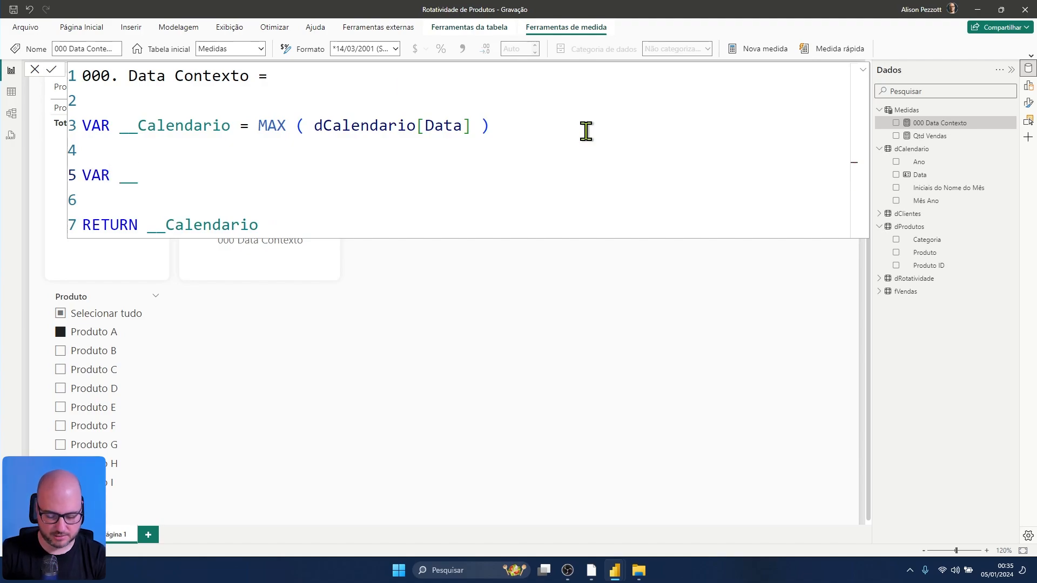
pyautogui.write('Hoje = ')
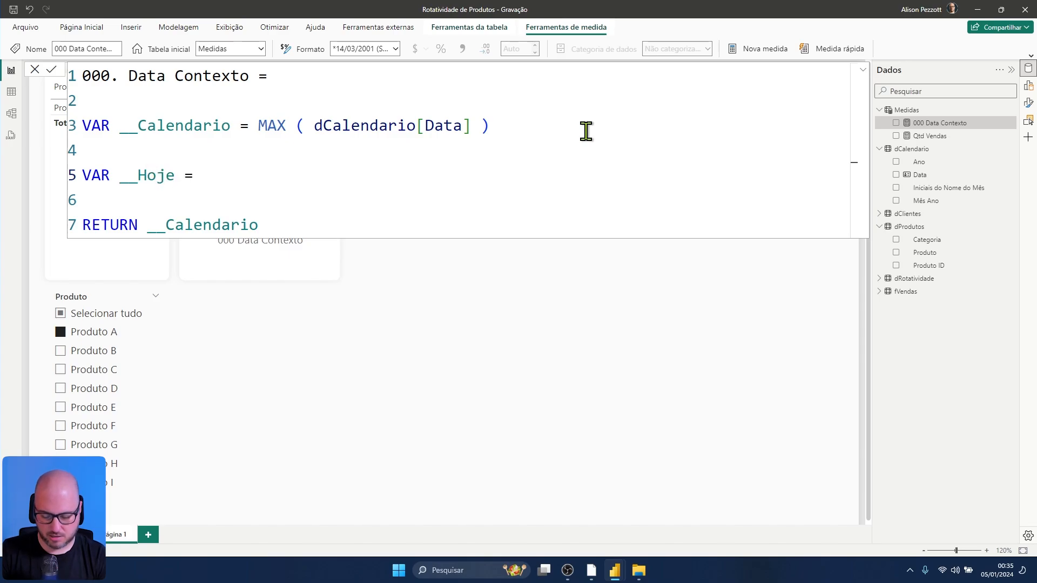
pyautogui.write('TOD')
pyautogui.press('Tab')
pyautogui.write(')')
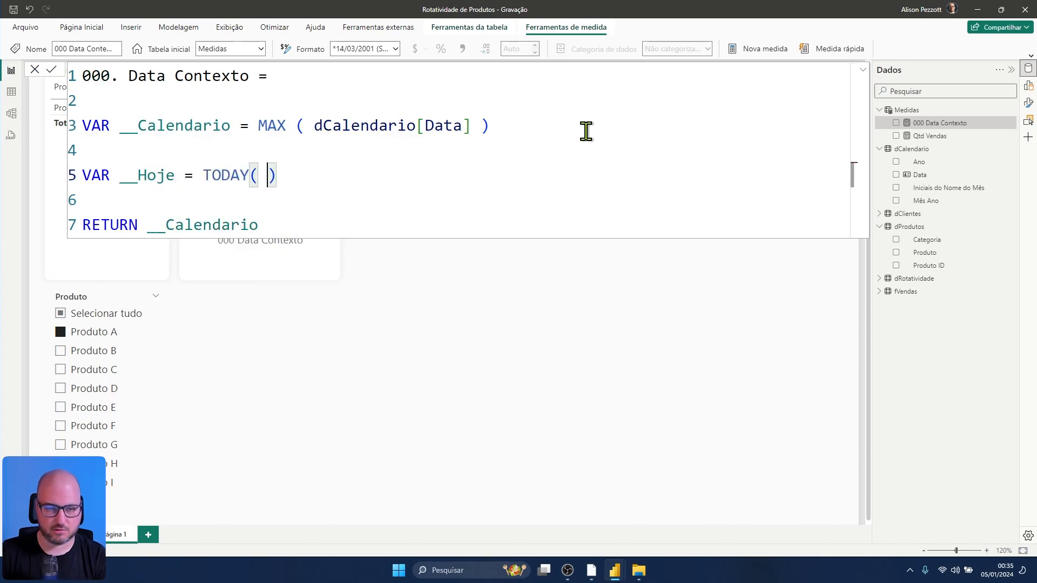
pyautogui.press('Left')
pyautogui.press('Left')
# Step: Make the measure return __Hoje, commit the formula and collapse the editor to check the card
pyautogui.doubleClick(147, 179)
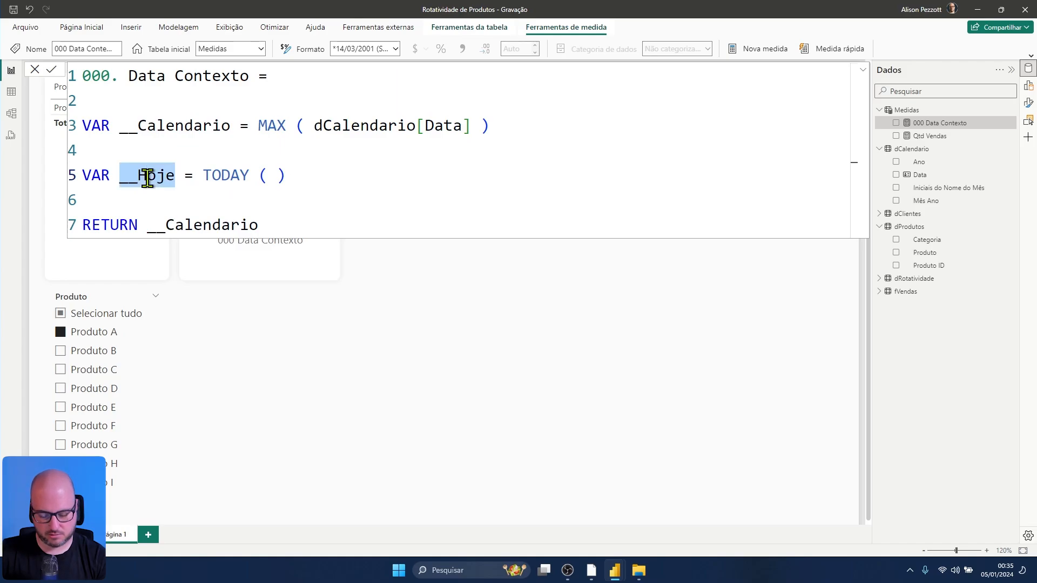
pyautogui.hotkey('ctrl', 'c')
pyautogui.doubleClick(195, 225)
pyautogui.hotkey('ctrl', 'v')
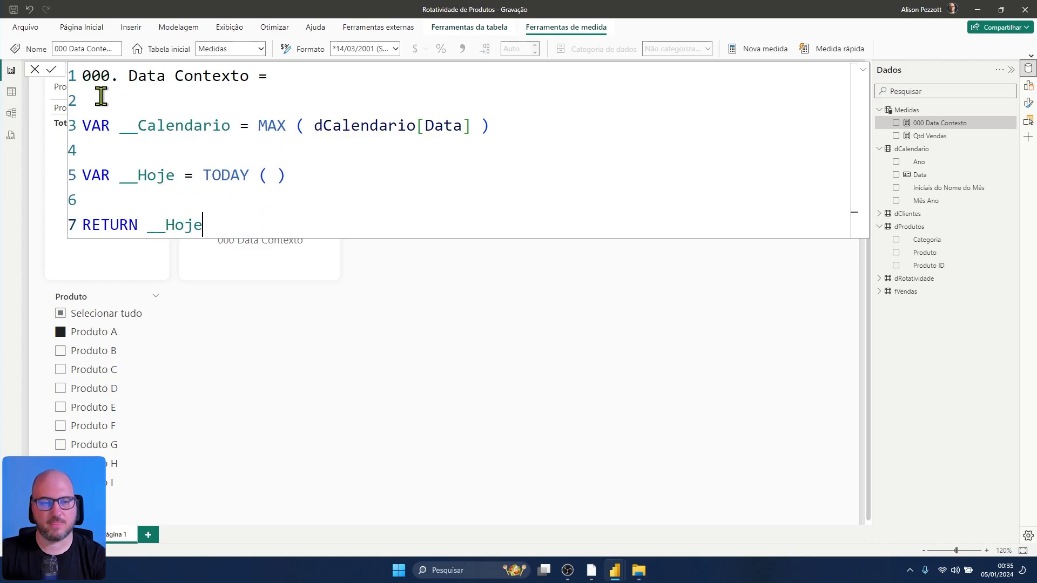
pyautogui.click(51, 71)
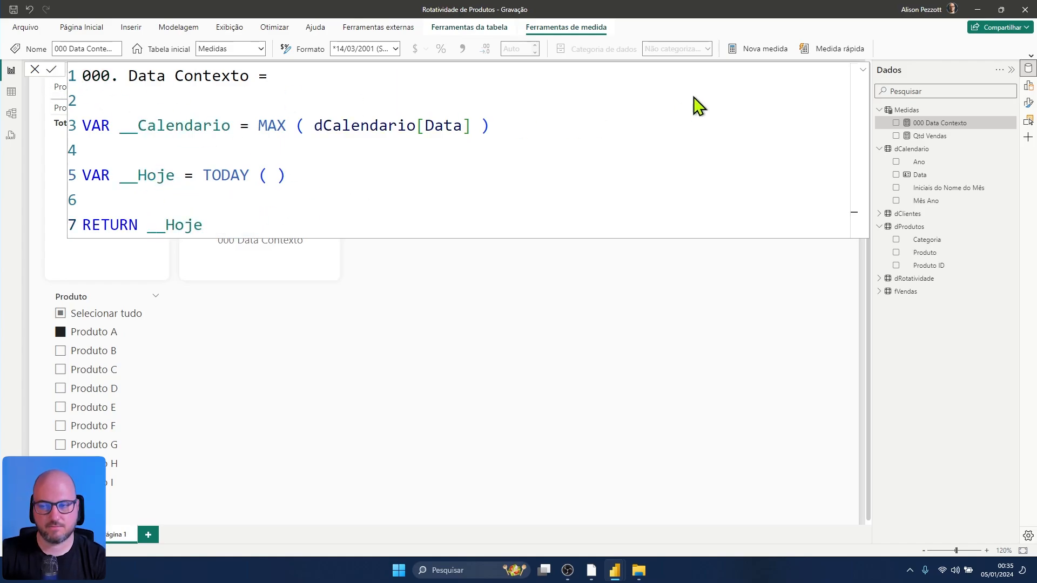
pyautogui.click(863, 76)
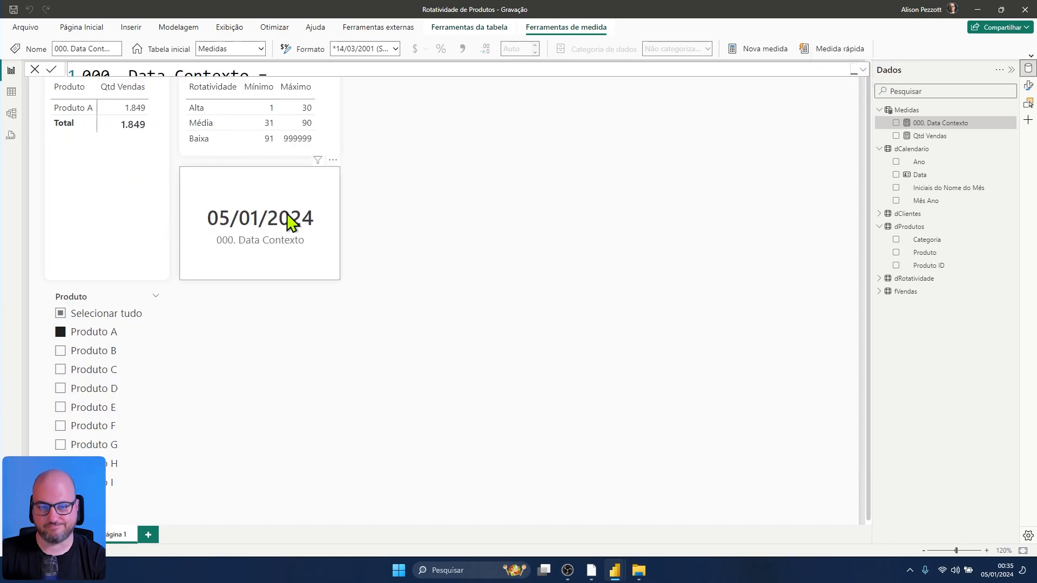
# Step: Begin a __Result variable with the MIN function below the __Hoje variable and read the function's description
pyautogui.click(862, 71)
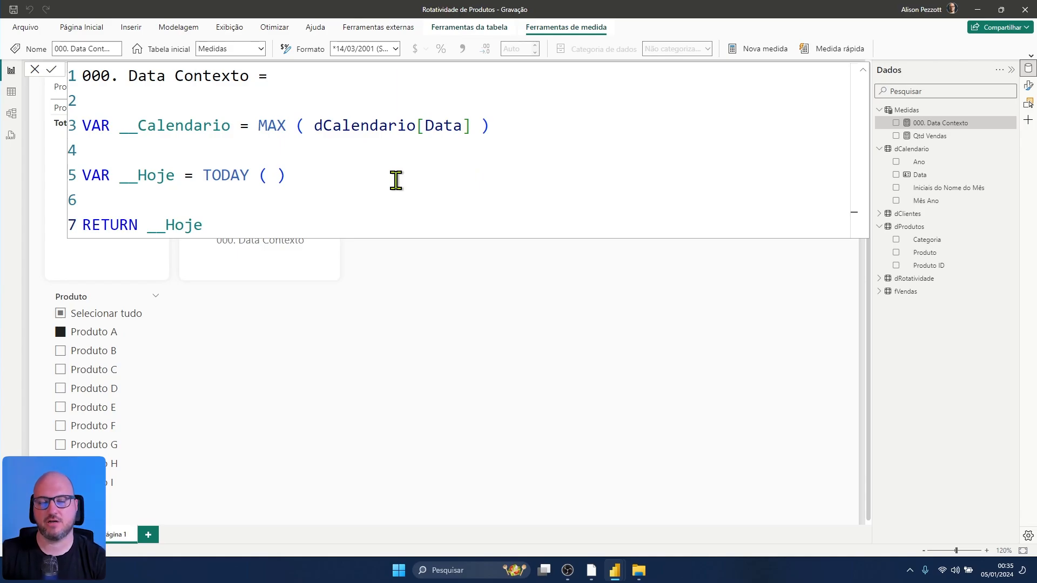
pyautogui.click(295, 171)
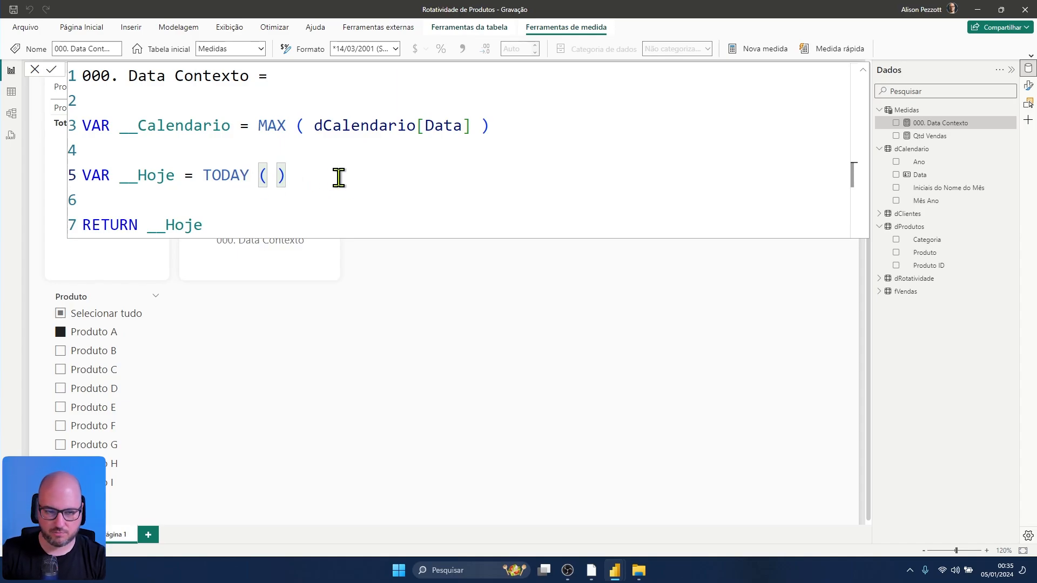
pyautogui.press('Return')
pyautogui.press('Return')
pyautogui.write('VAR __Re')
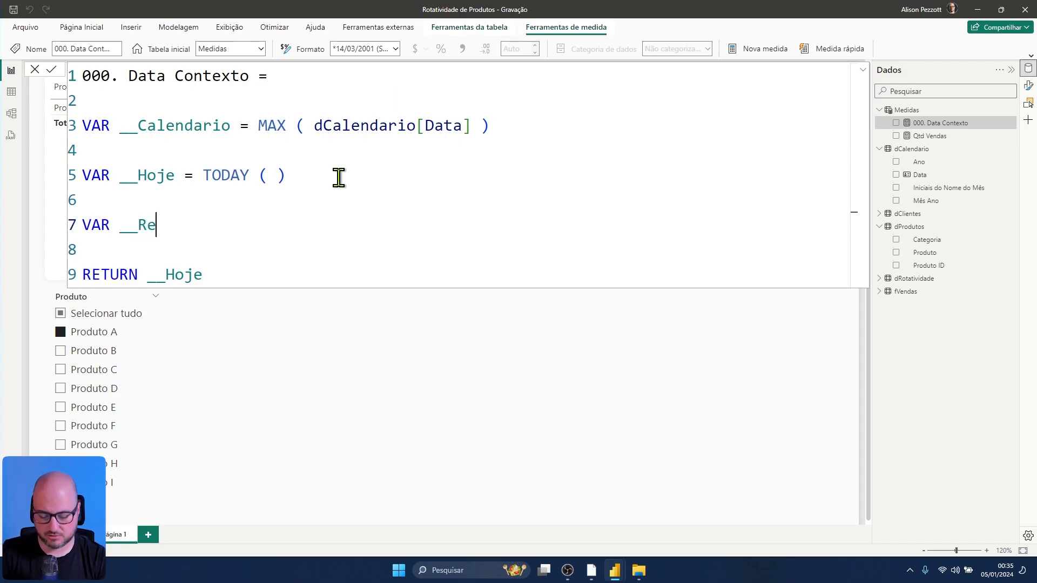
pyautogui.write('sult = ')
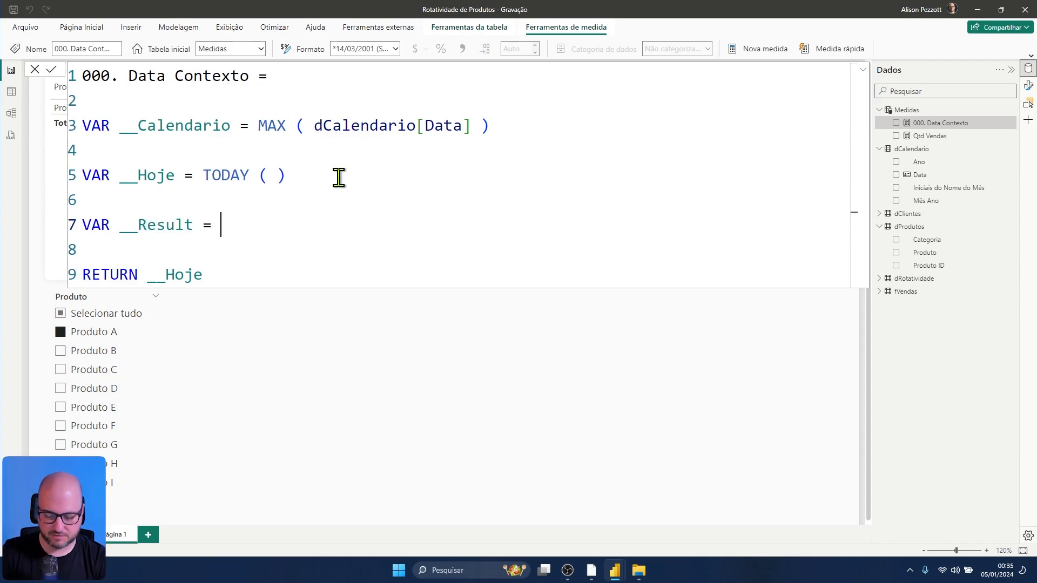
pyautogui.write('MIN')
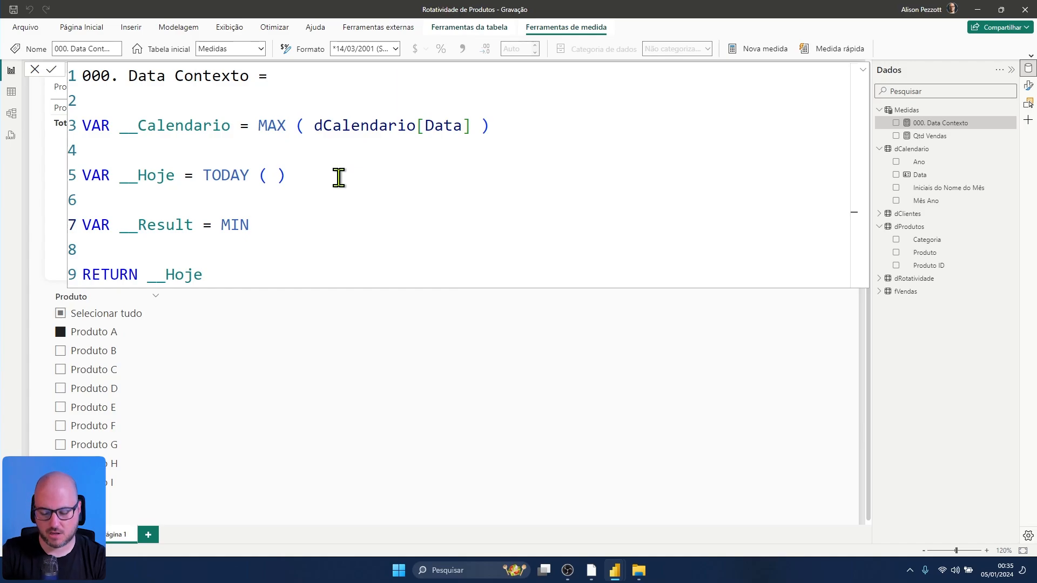
pyautogui.write(' (')
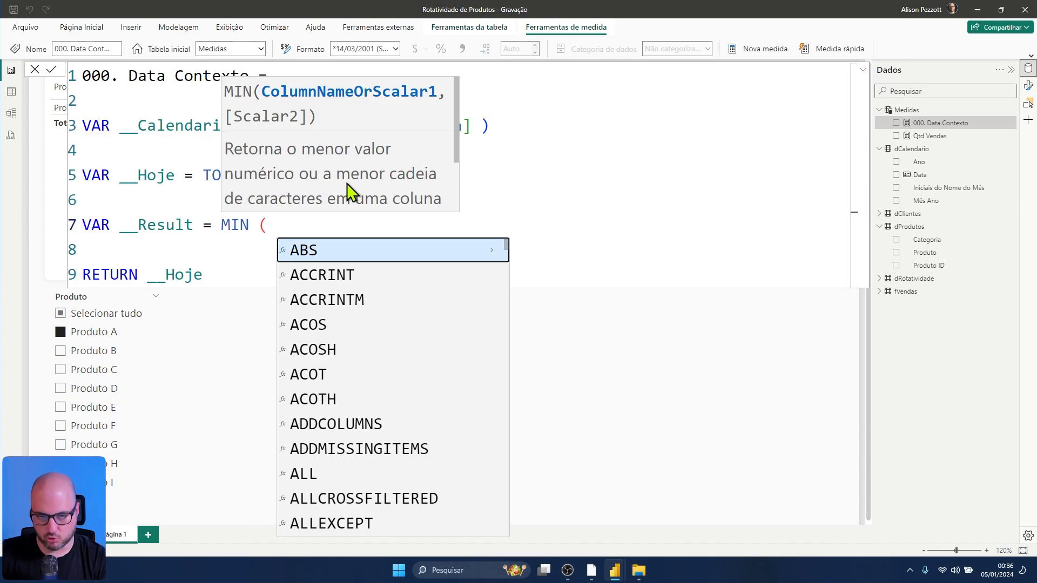
pyautogui.scroll(-2, 420, 206)
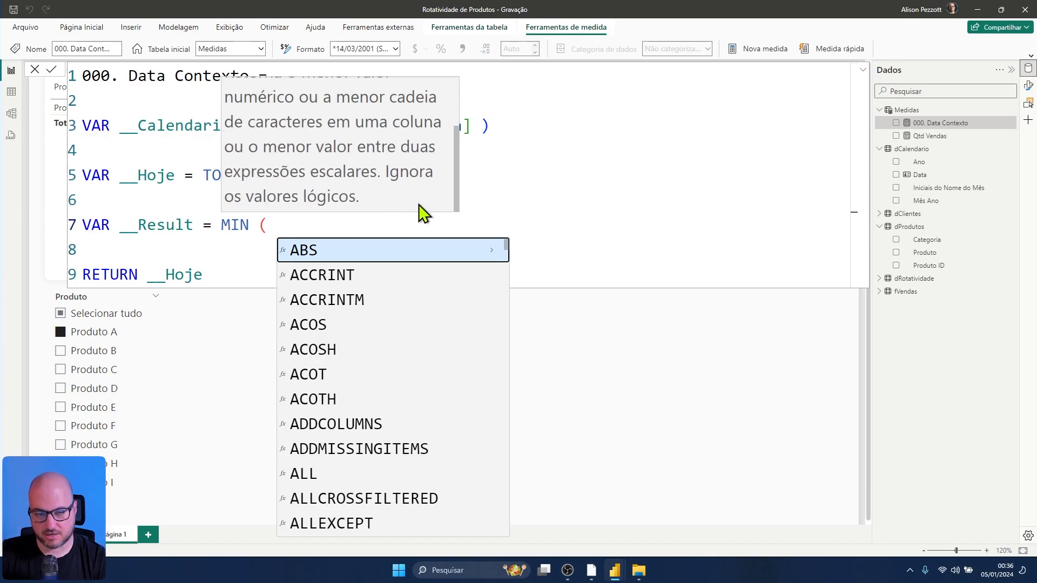
pyautogui.scroll(2, 420, 205)
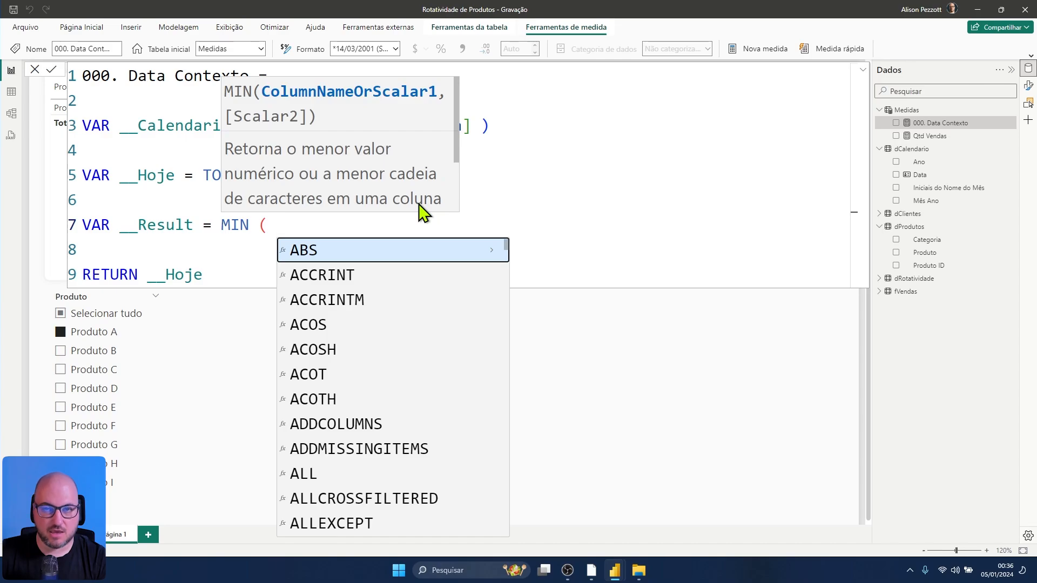
pyautogui.scroll(-3, 405, 197)
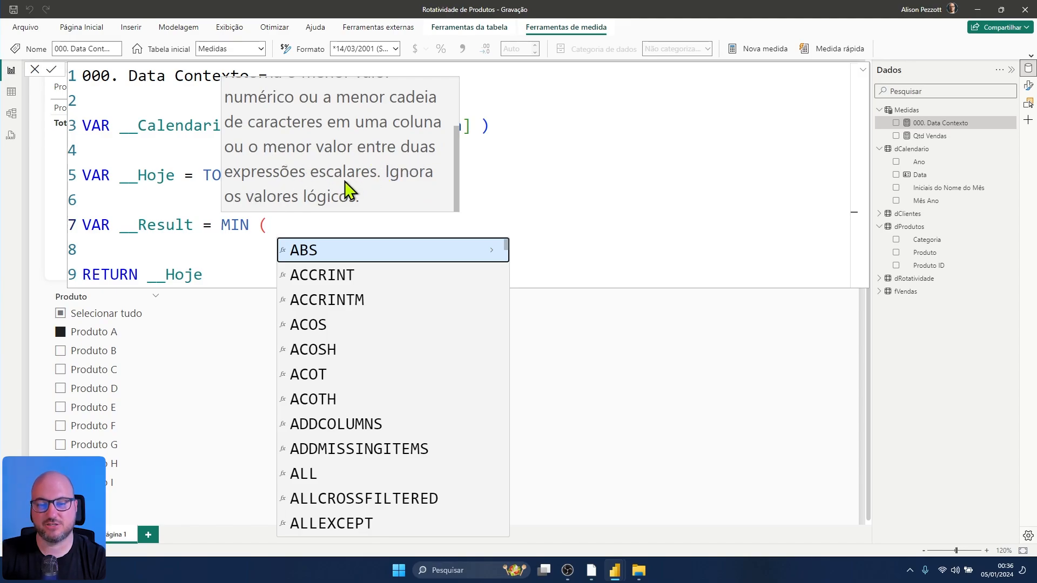
pyautogui.click(486, 176)
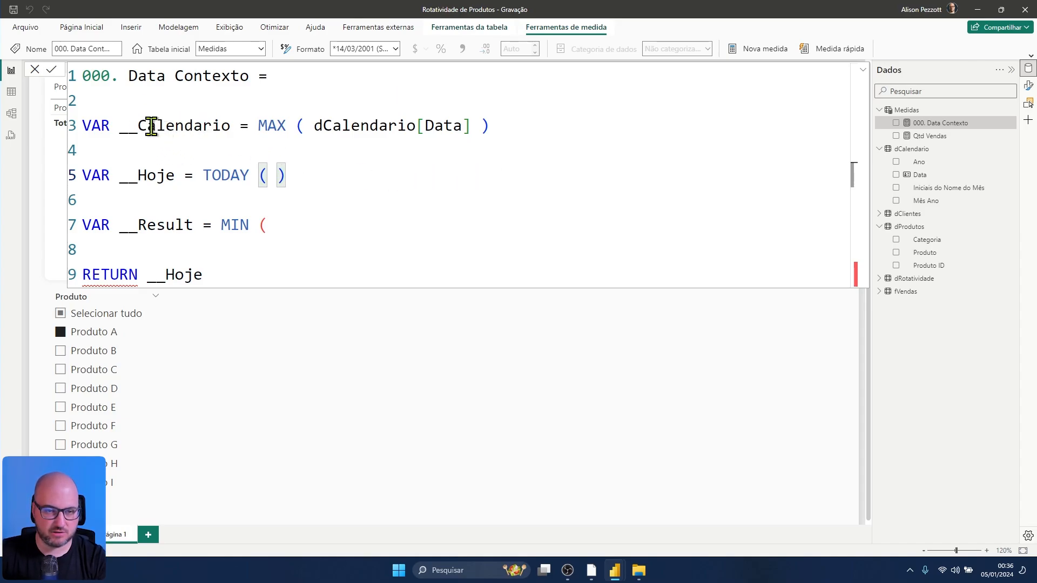
# Step: Complete the __Result variable as MIN ( __Calendario, __Hoje )
pyautogui.moveTo(119, 125); pyautogui.dragTo(231, 126)
pyautogui.moveTo(129, 176); pyautogui.dragTo(163, 176)
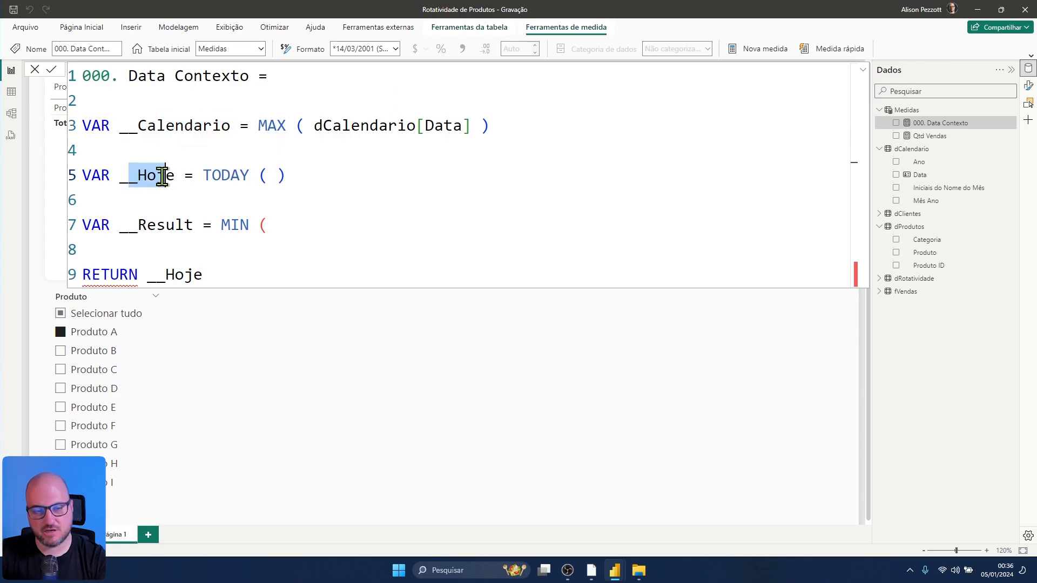
pyautogui.click(301, 222)
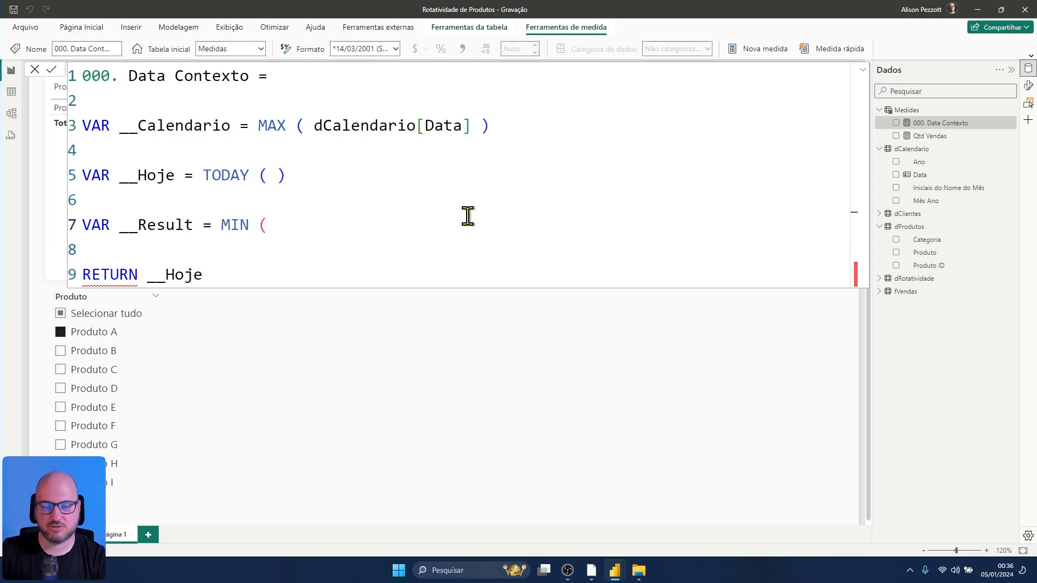
pyautogui.write('__')
pyautogui.press('Tab')
pyautogui.write(', ')
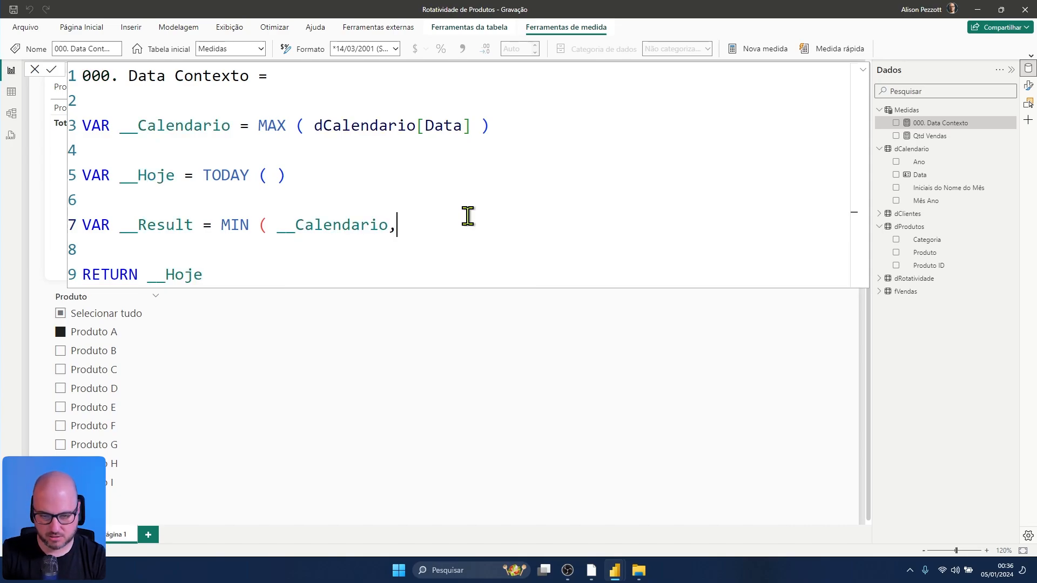
pyautogui.write('__')
pyautogui.press('Down')
pyautogui.press('Tab')
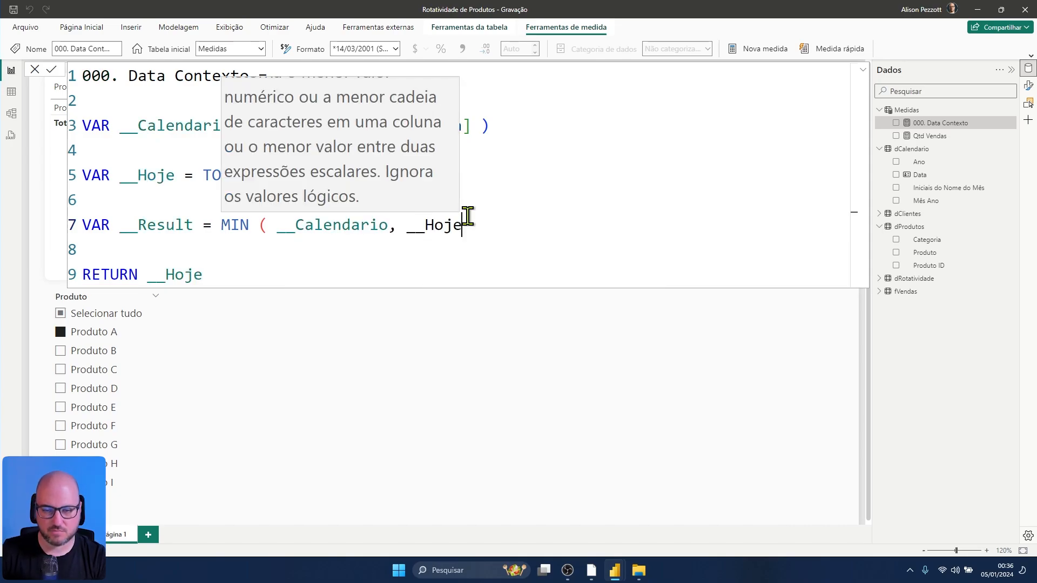
pyautogui.write(')')
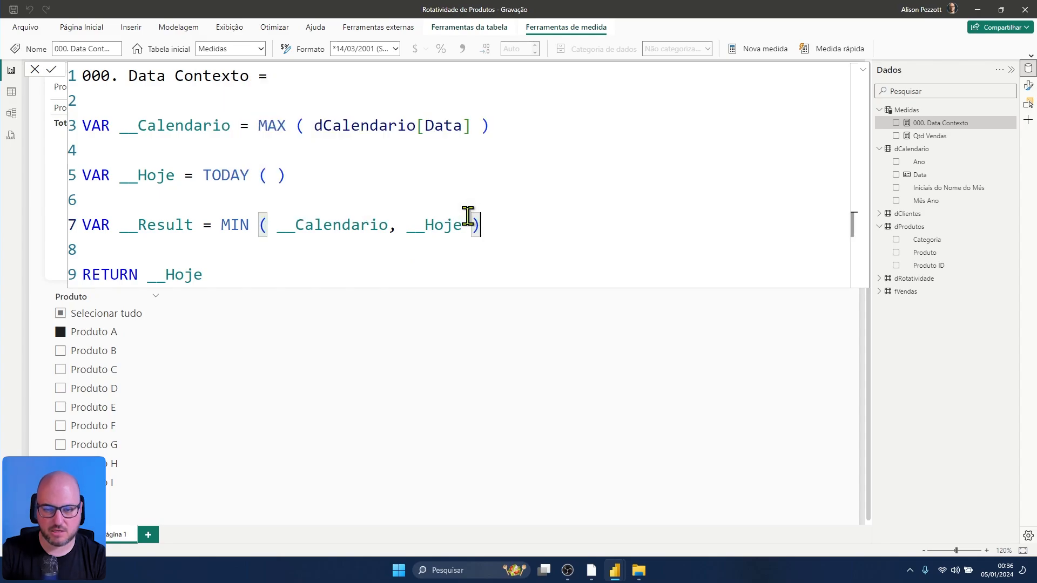
# Step: Make the measure return __Result and collapse the formula editor to view the card
pyautogui.doubleClick(169, 225)
pyautogui.hotkey('ctrl', 'c')
pyautogui.doubleClick(175, 274)
pyautogui.hotkey('ctrl', 'v')
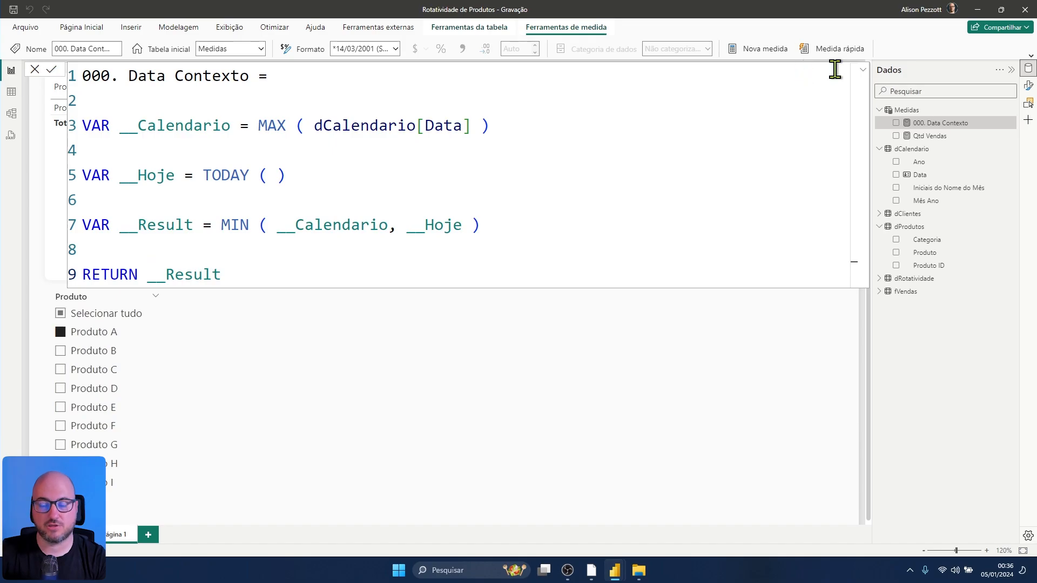
pyautogui.click(862, 70)
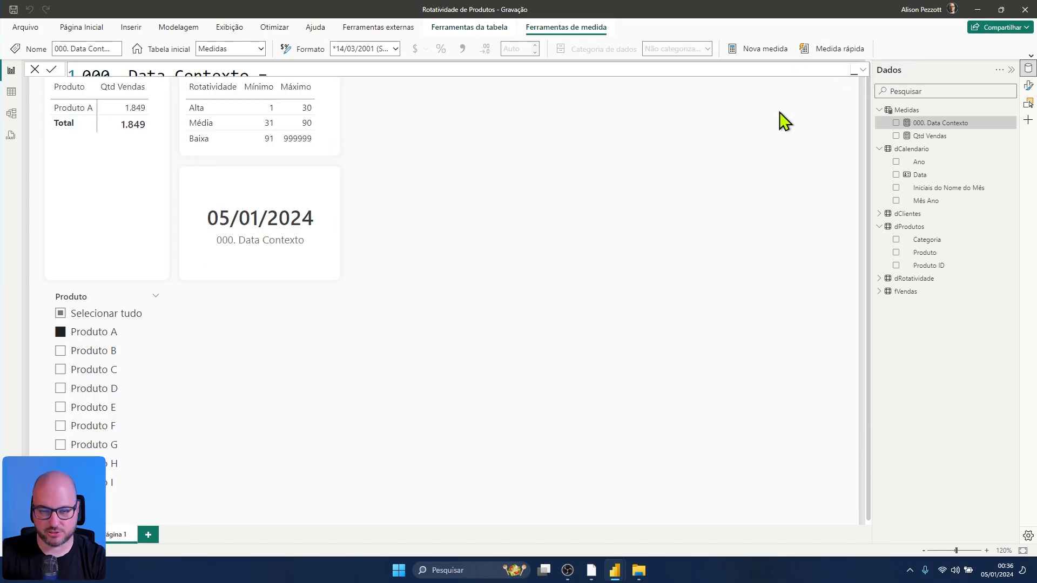
# Step: Insert a table visual, move it to the empty area beside the context date card and enlarge it
pyautogui.click(538, 240)
pyautogui.click(504, 50)
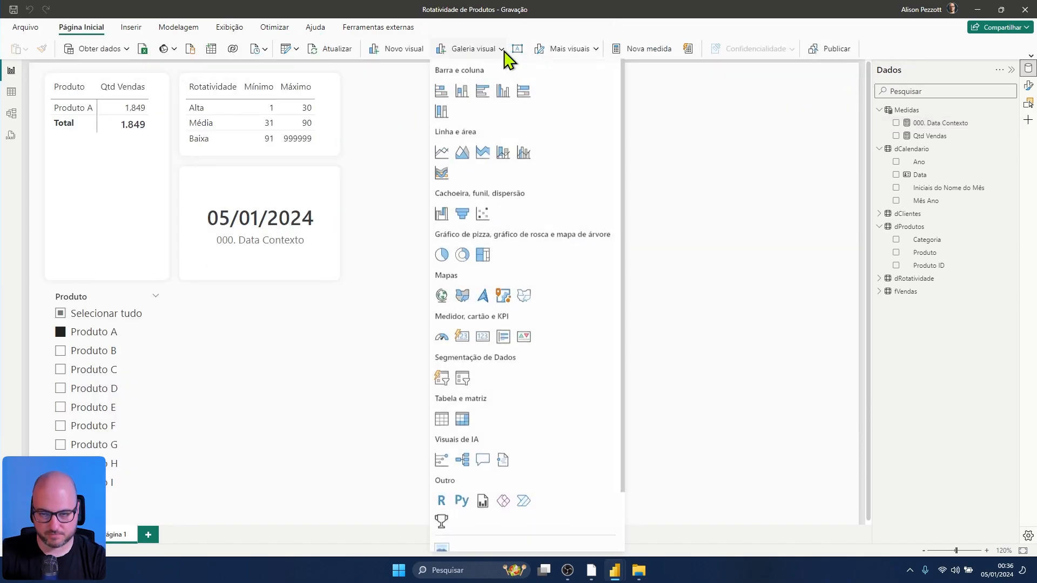
pyautogui.click(442, 424)
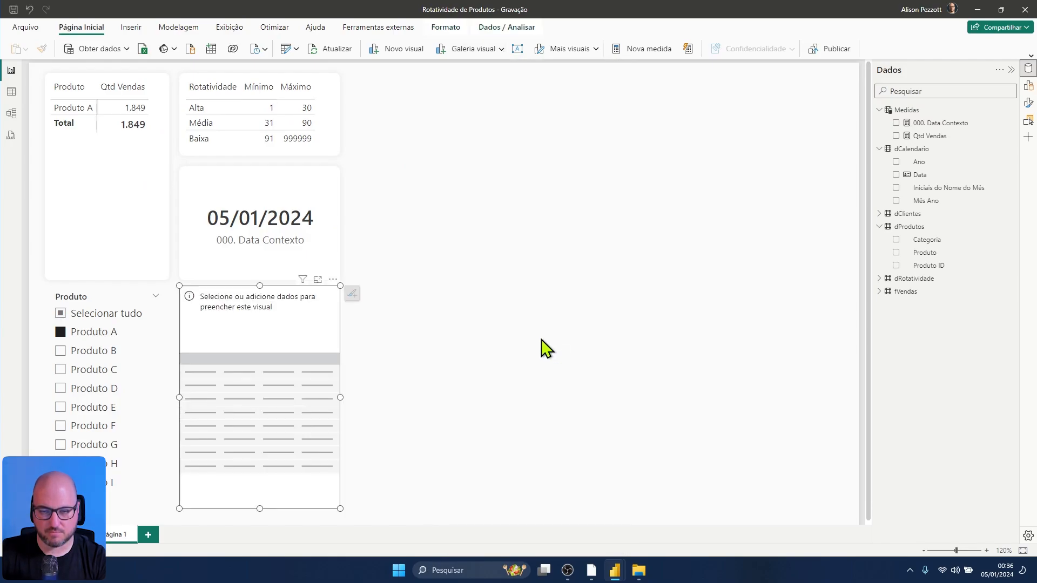
pyautogui.moveTo(296, 366); pyautogui.dragTo(507, 173)
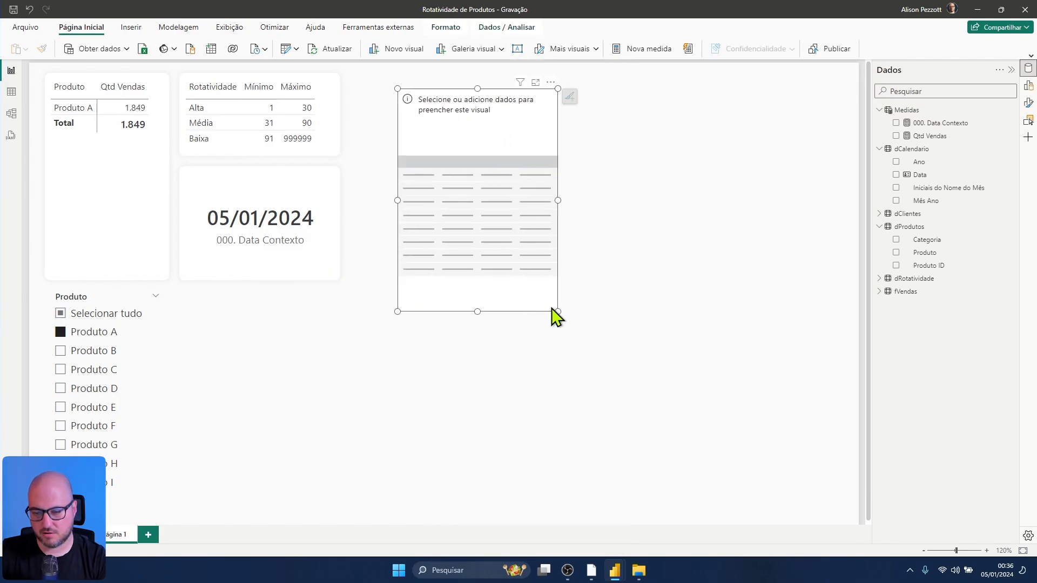
pyautogui.moveTo(558, 312); pyautogui.dragTo(642, 380)
pyautogui.moveTo(528, 261); pyautogui.dragTo(517, 313)
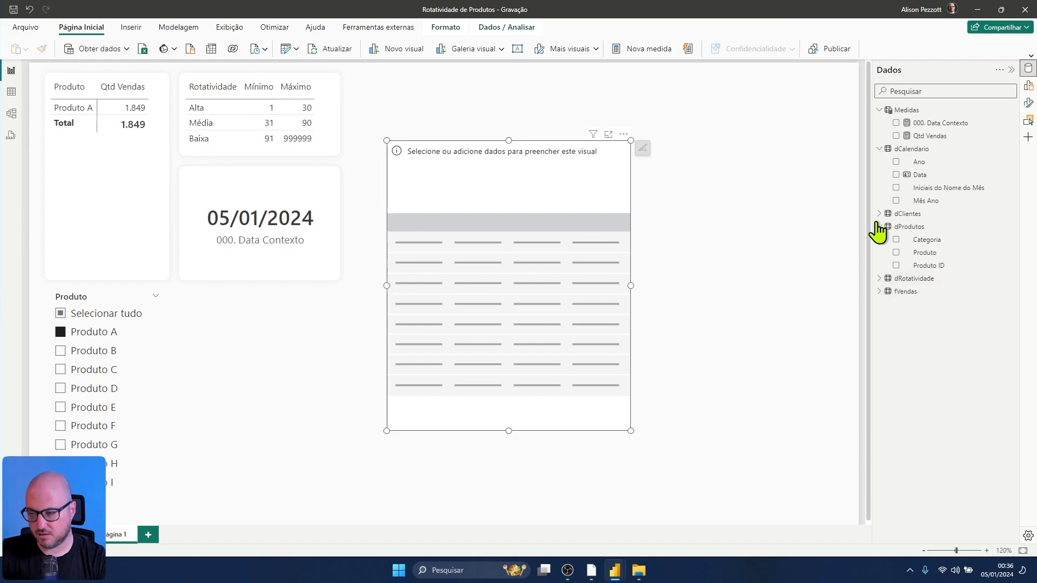
# Step: Add dCalendario Data and the 000. Data Contexto measure to the new table and convert it to a matrix
pyautogui.click(896, 175)
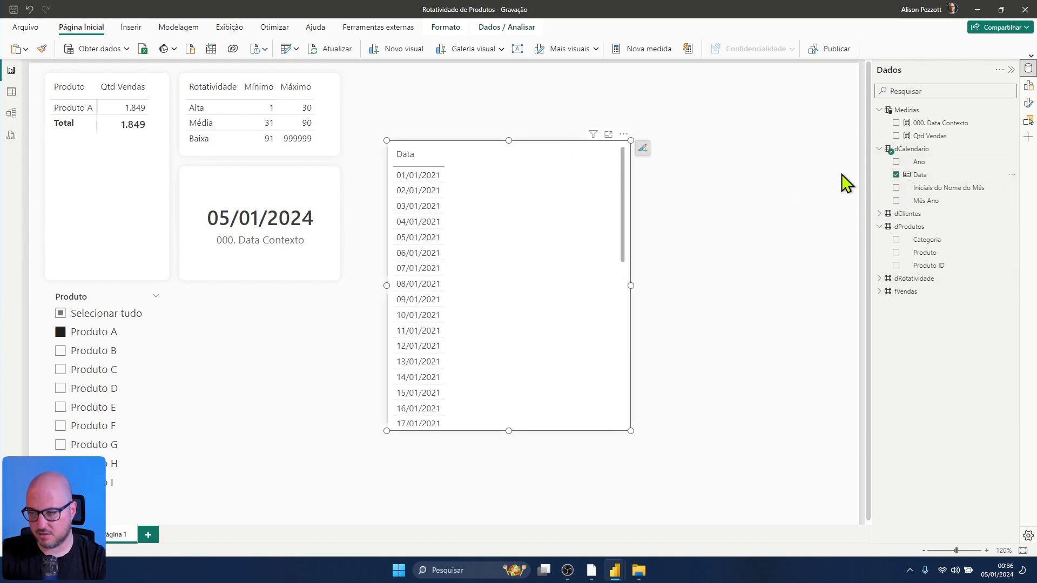
pyautogui.click(896, 123)
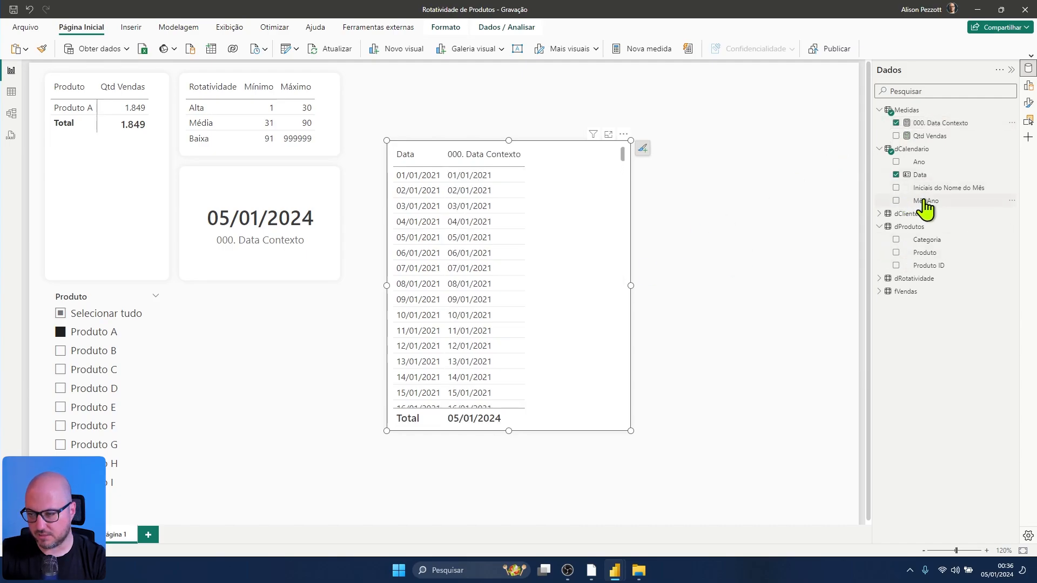
pyautogui.click(502, 50)
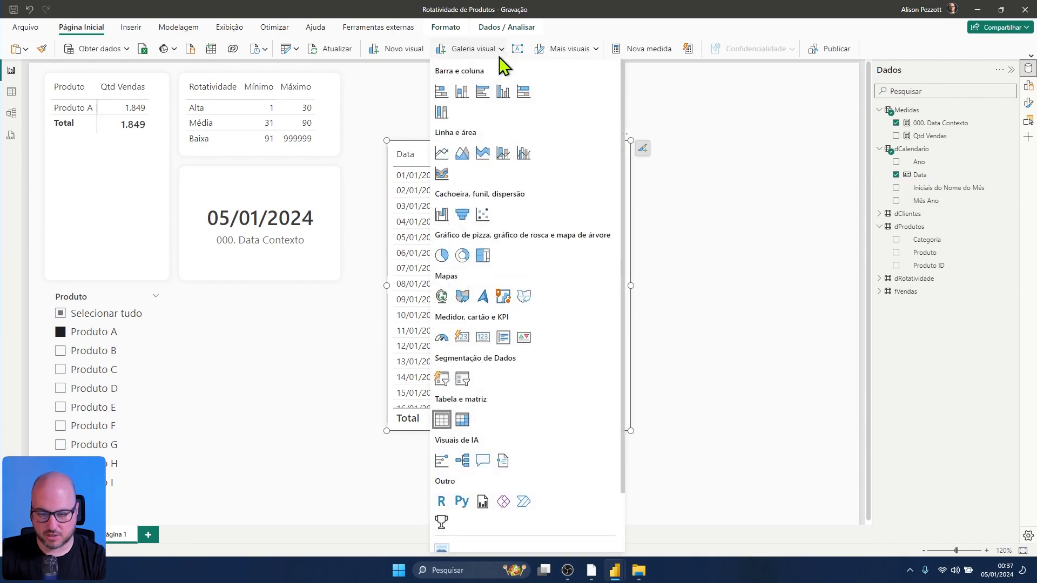
pyautogui.press('Escape')
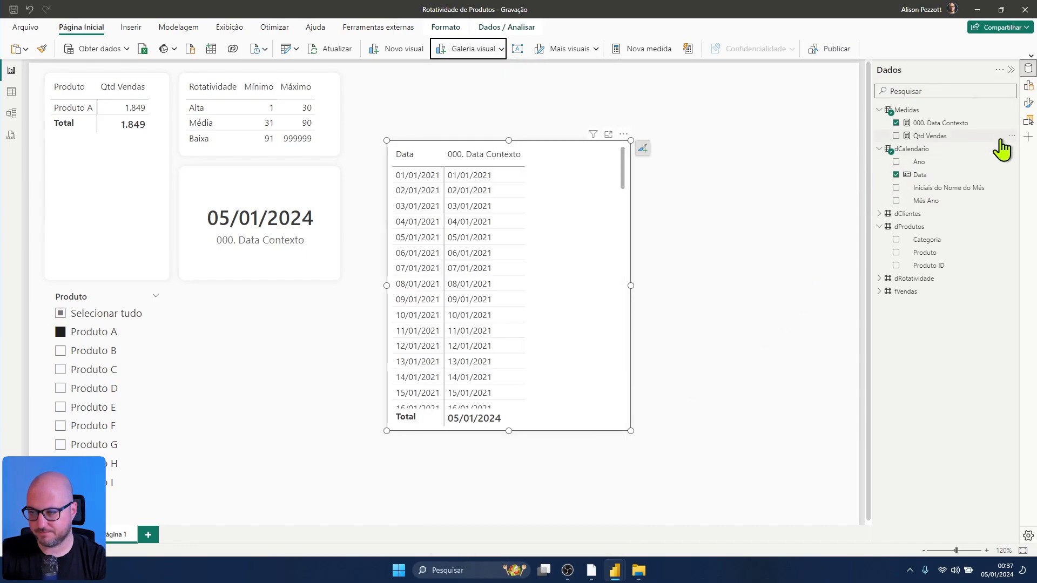
# Step: Add Mês Ano above Data in the matrix rows and inspect the daily context dates within Jan/24
pyautogui.click(1027, 86)
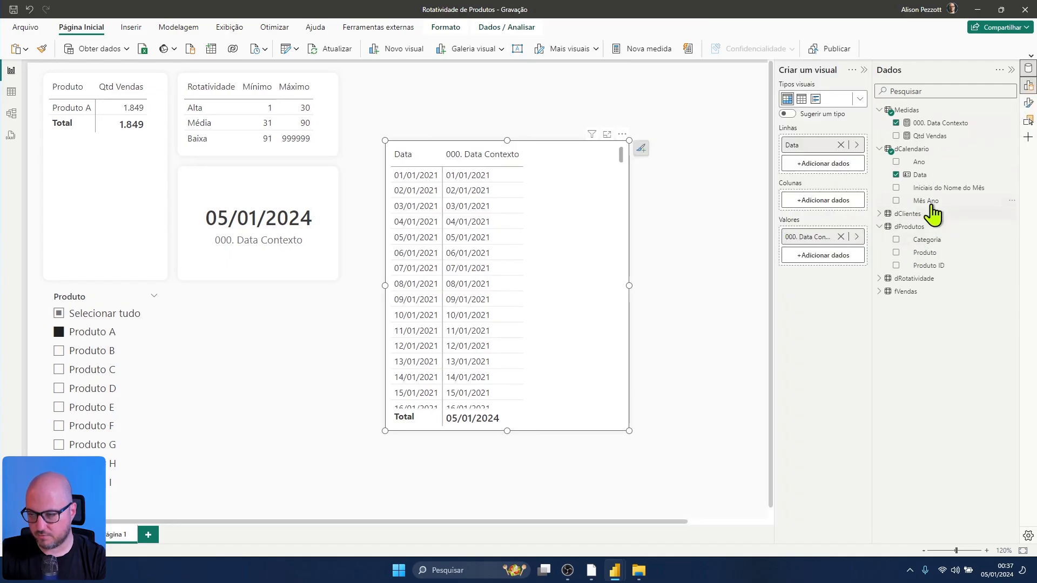
pyautogui.moveTo(931, 206); pyautogui.dragTo(825, 136)
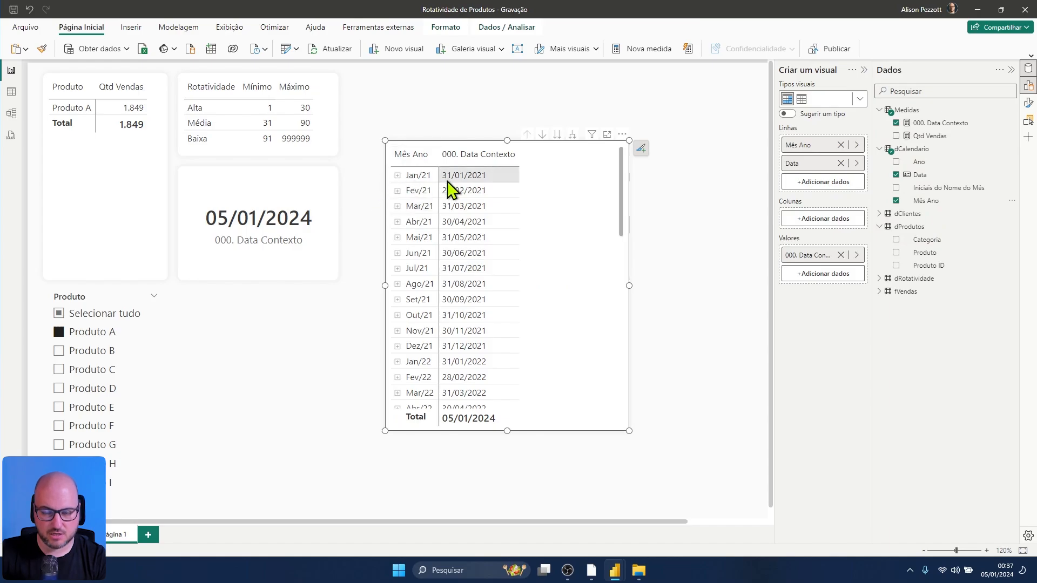
pyautogui.scroll(-10, 451, 319)
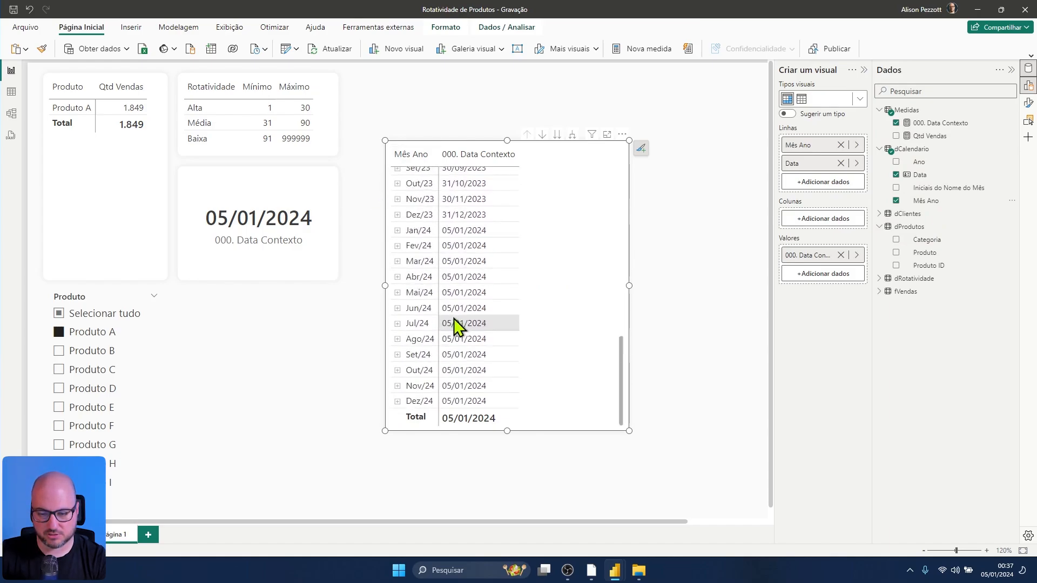
pyautogui.scroll(-1, 454, 319)
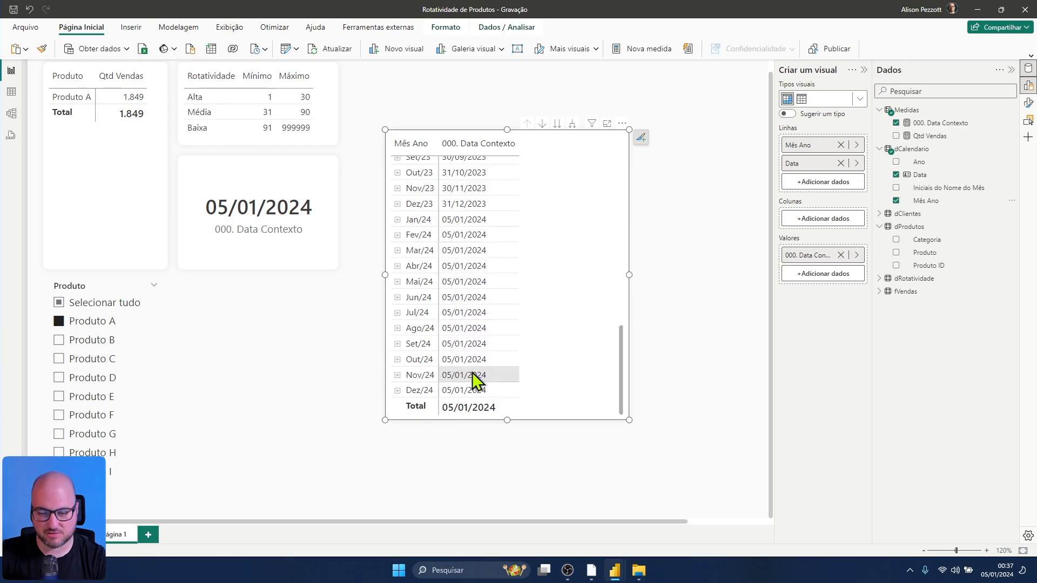
pyautogui.click(398, 219)
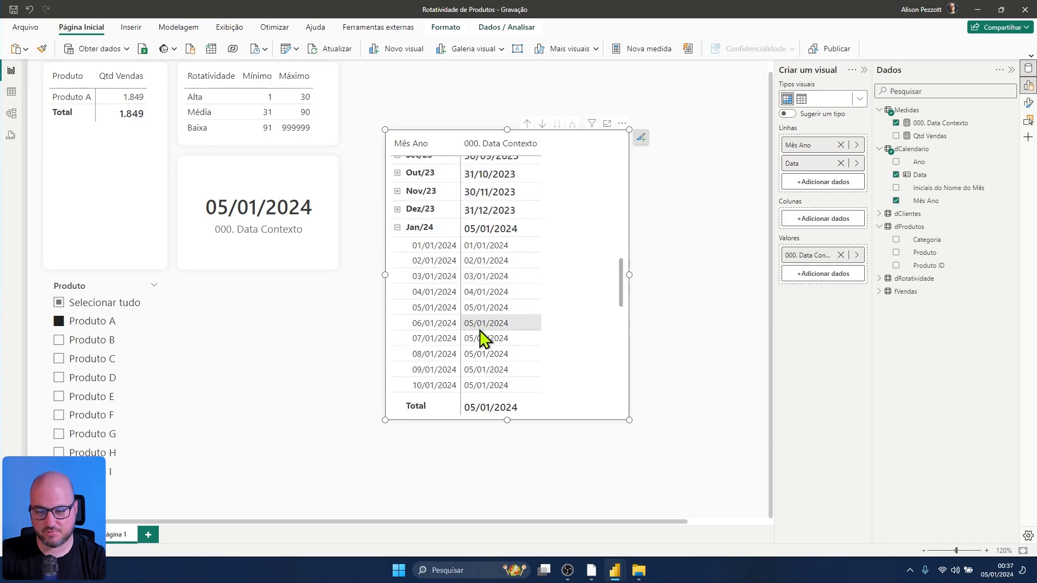
pyautogui.click(398, 227)
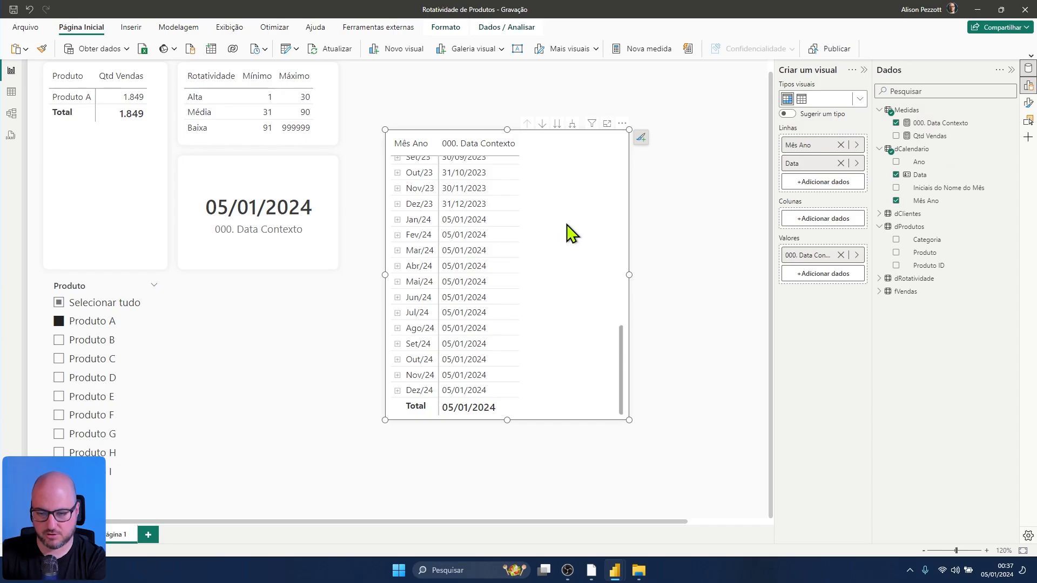
# Step: Rename the Qtd Vendas measure to 001. Qtd Vendas in its formula
pyautogui.click(930, 136)
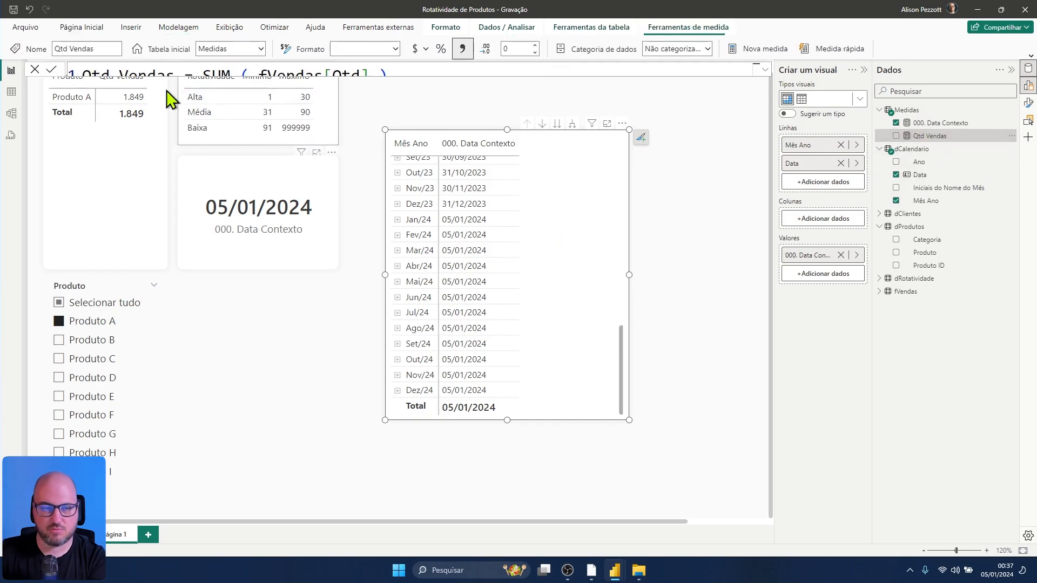
pyautogui.click(82, 76)
pyautogui.write('001')
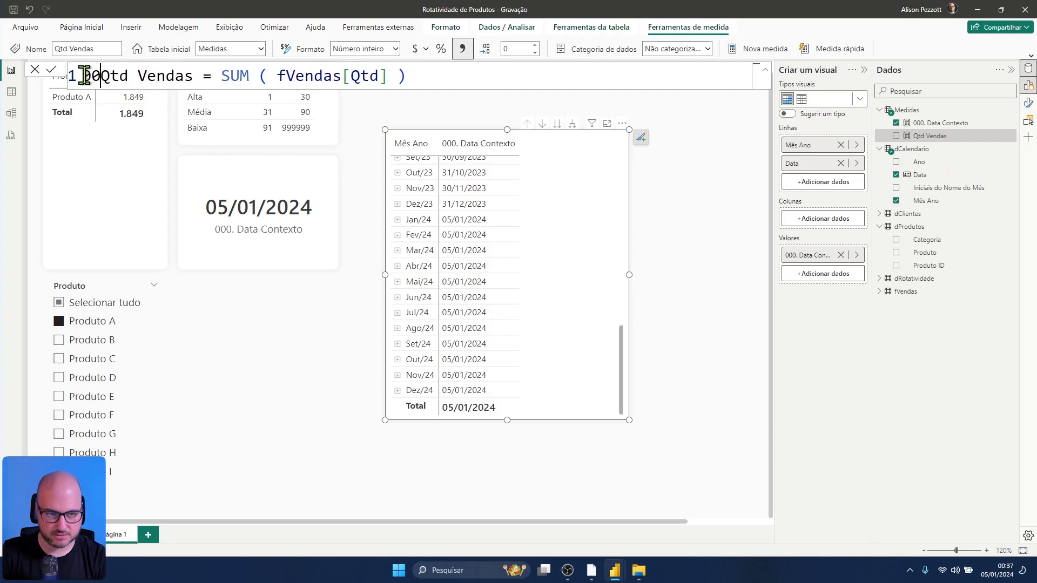
pyautogui.write('.')
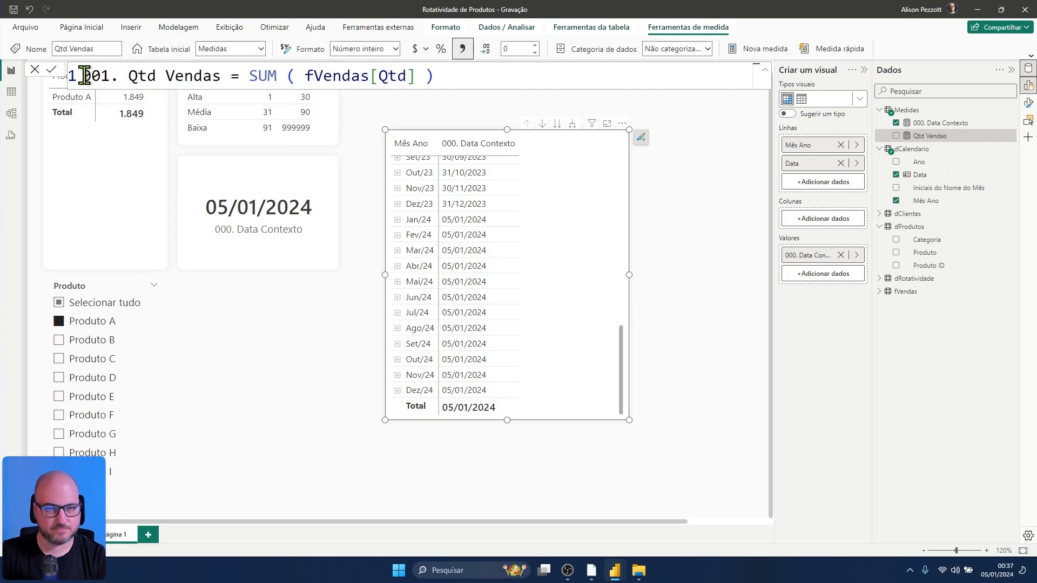
pyautogui.press('Return')
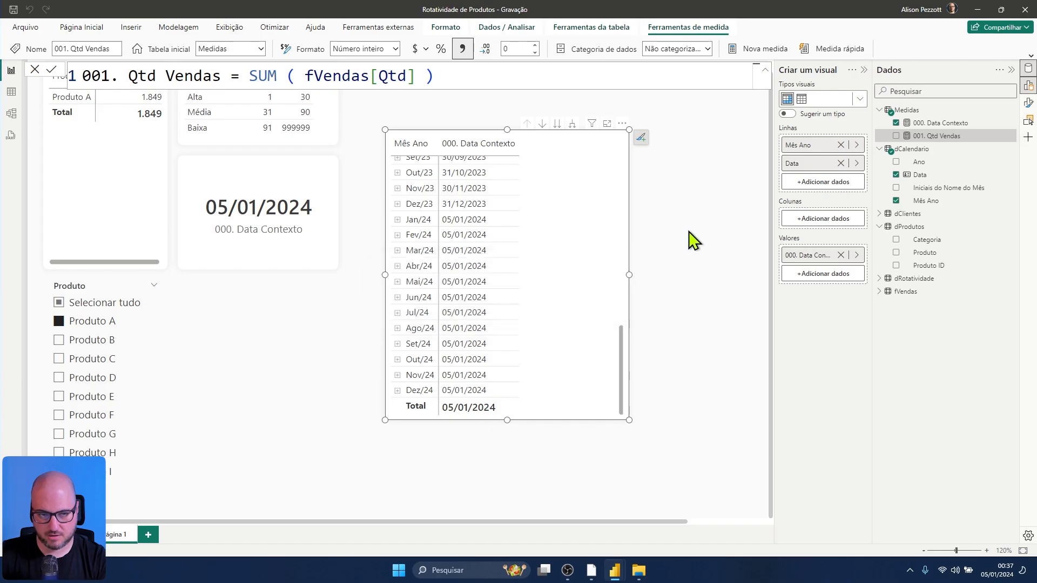
pyautogui.click(724, 248)
# Step: Replace 000. Data Contexto with 001. Qtd Vendas in the values of the date matrix
pyautogui.click(578, 204)
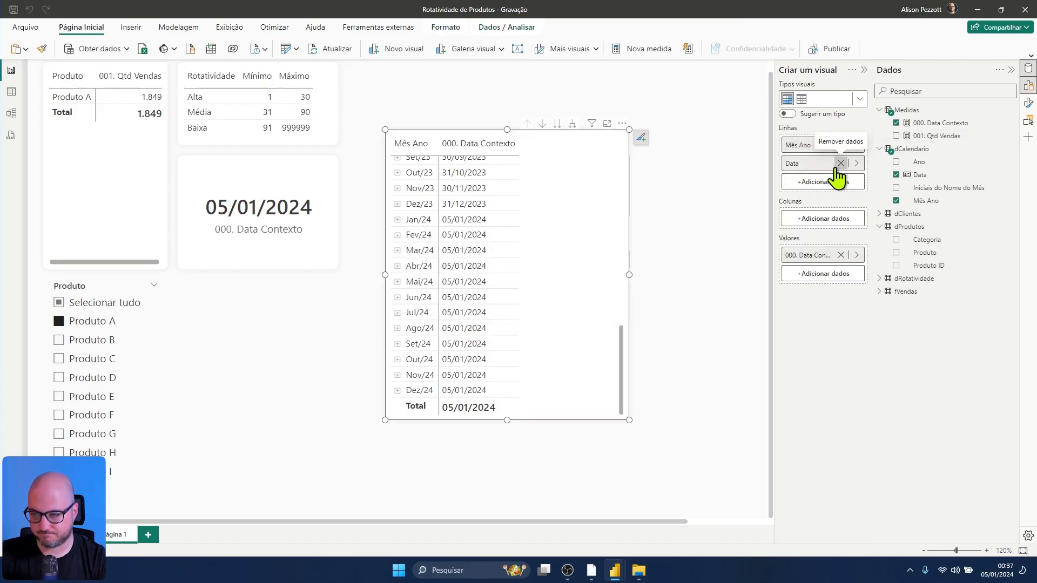
pyautogui.moveTo(952, 141); pyautogui.dragTo(840, 181)
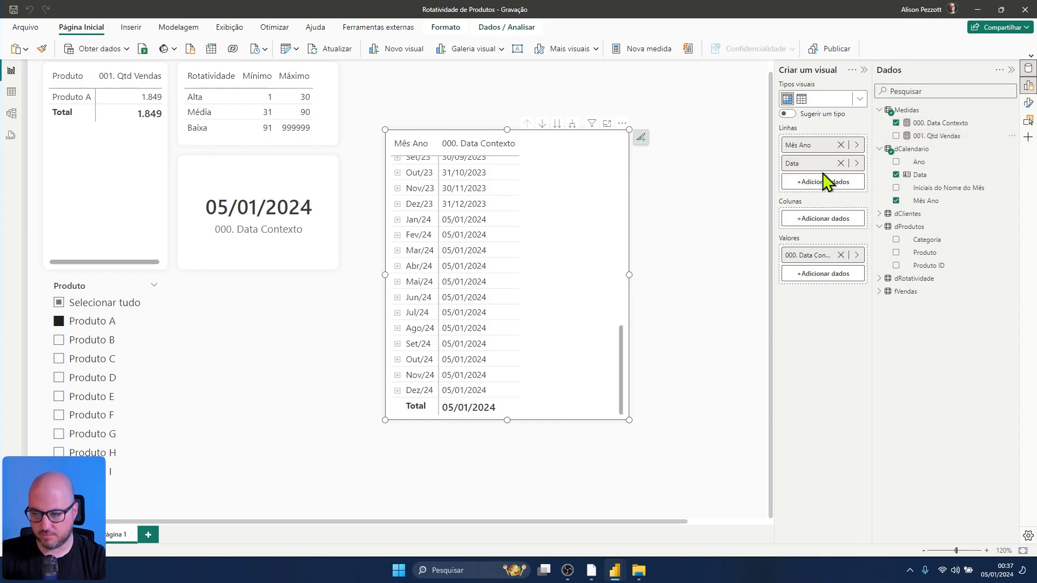
pyautogui.moveTo(966, 141); pyautogui.dragTo(841, 278)
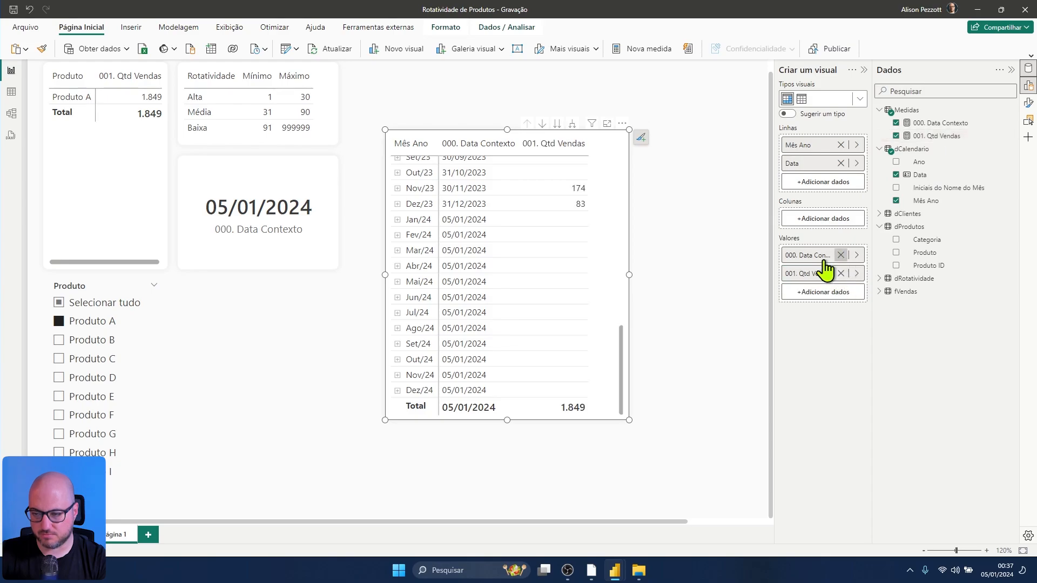
pyautogui.click(840, 254)
pyautogui.click(676, 218)
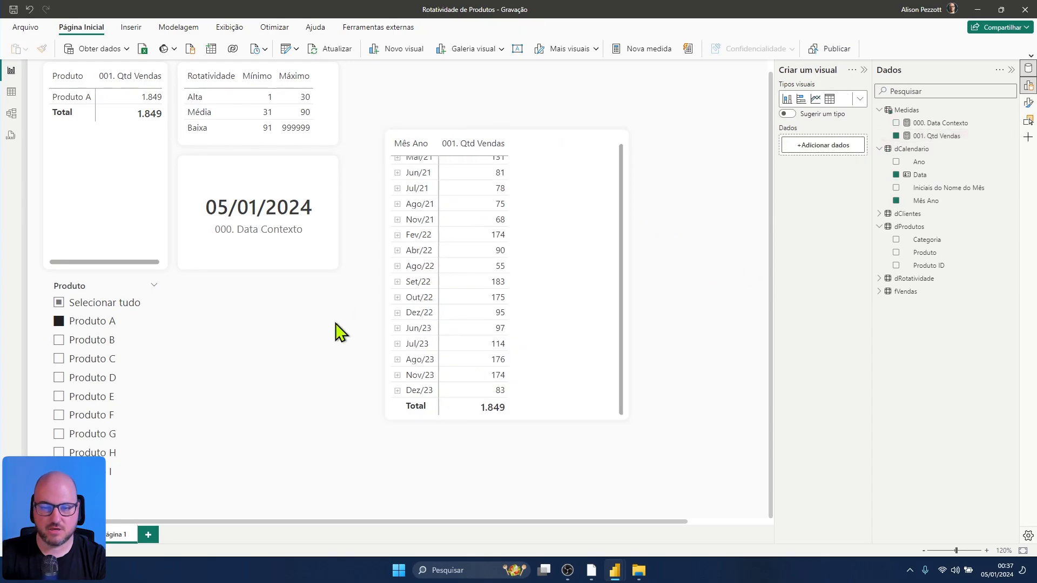
# Step: Make the monthly sales matrix taller and check the sale dates within Mai/21, leaving the month collapsed
pyautogui.click(540, 412)
pyautogui.moveTo(507, 420); pyautogui.dragTo(506, 472)
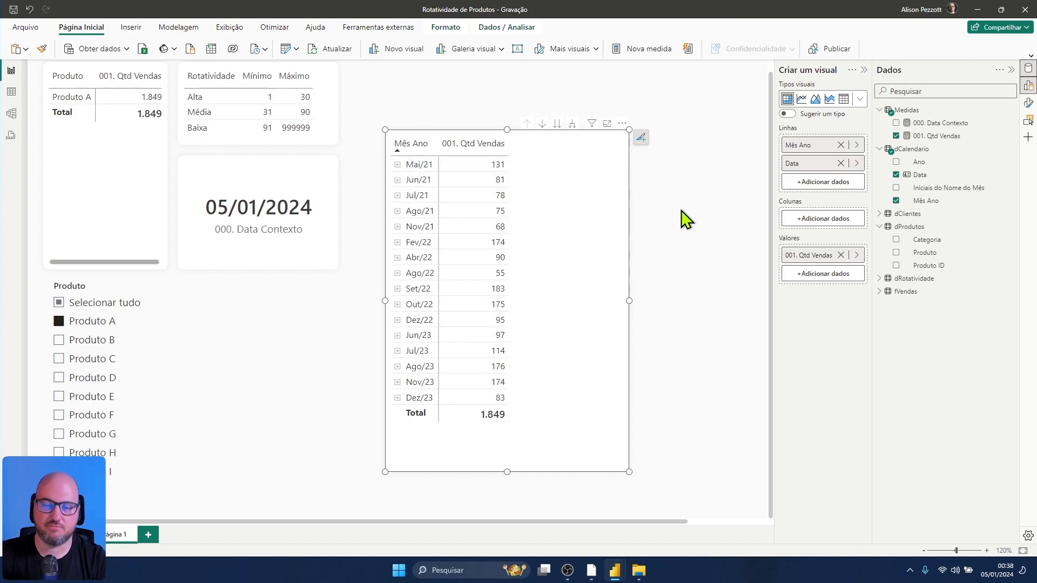
pyautogui.click(398, 165)
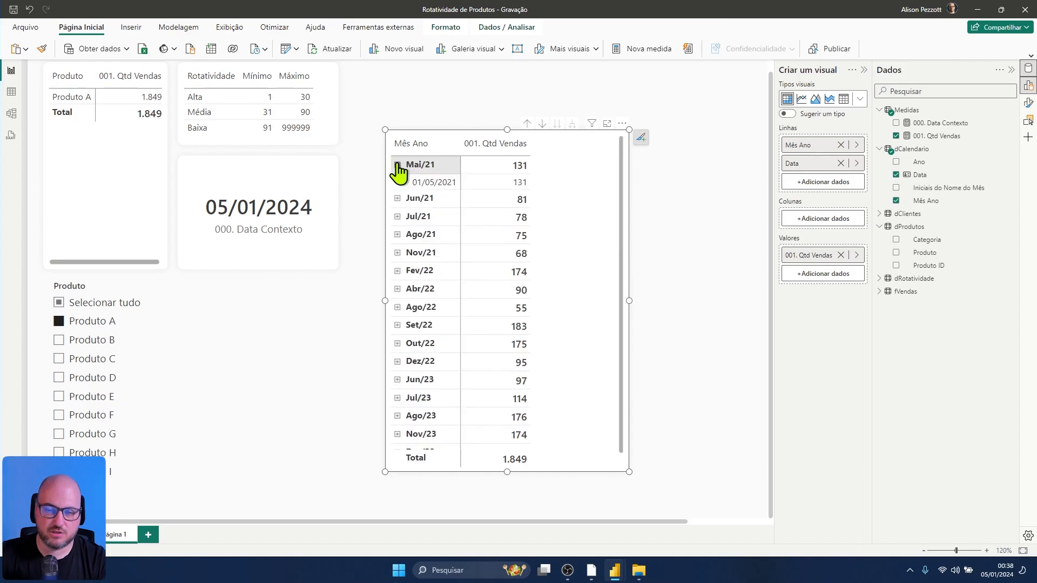
pyautogui.click(397, 165)
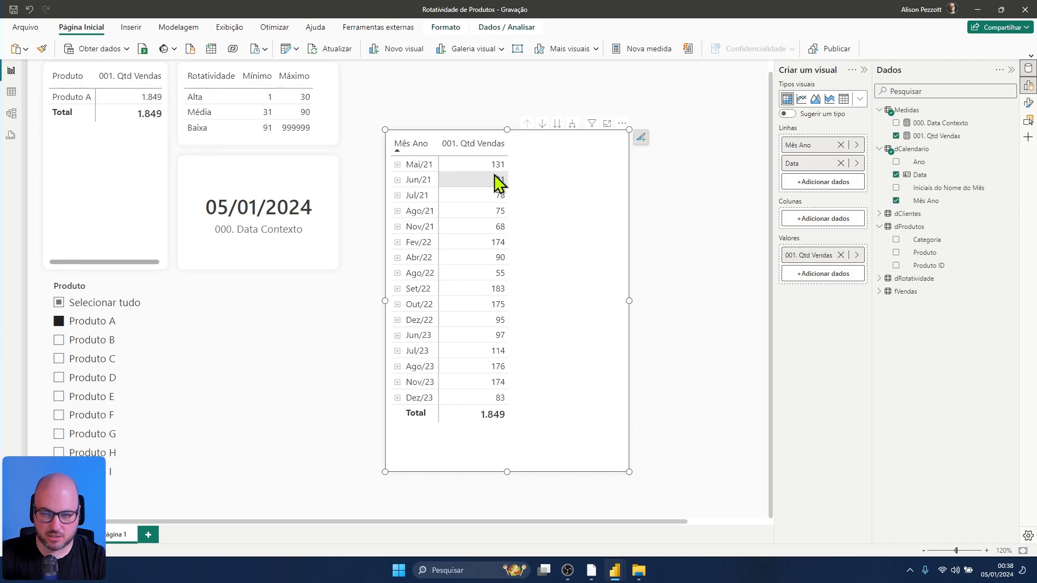
# Step: Remove Mês Ano from the matrix rows and show items with no data for the Data field
pyautogui.click(840, 145)
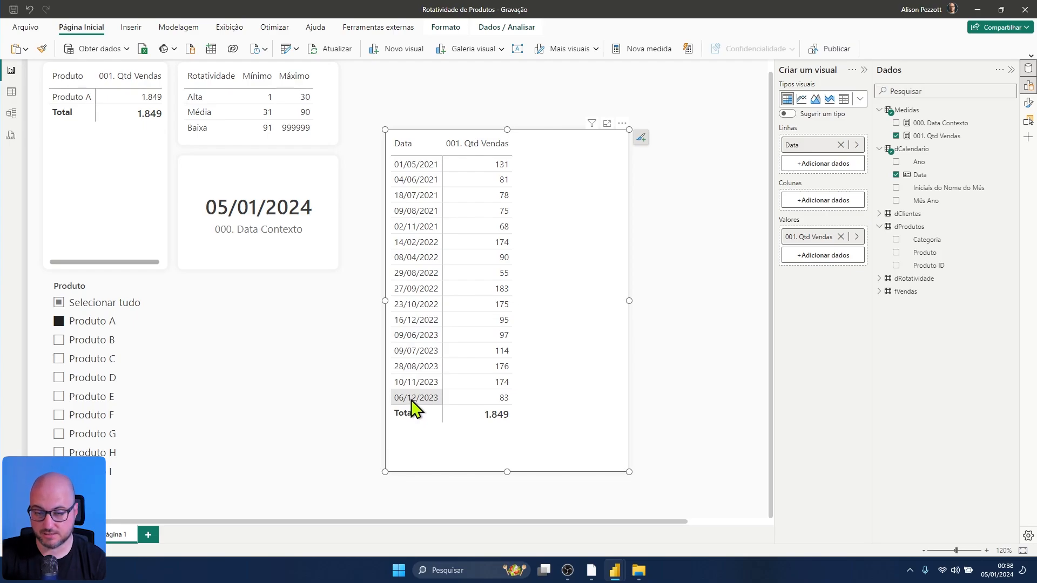
pyautogui.rightClick(810, 151)
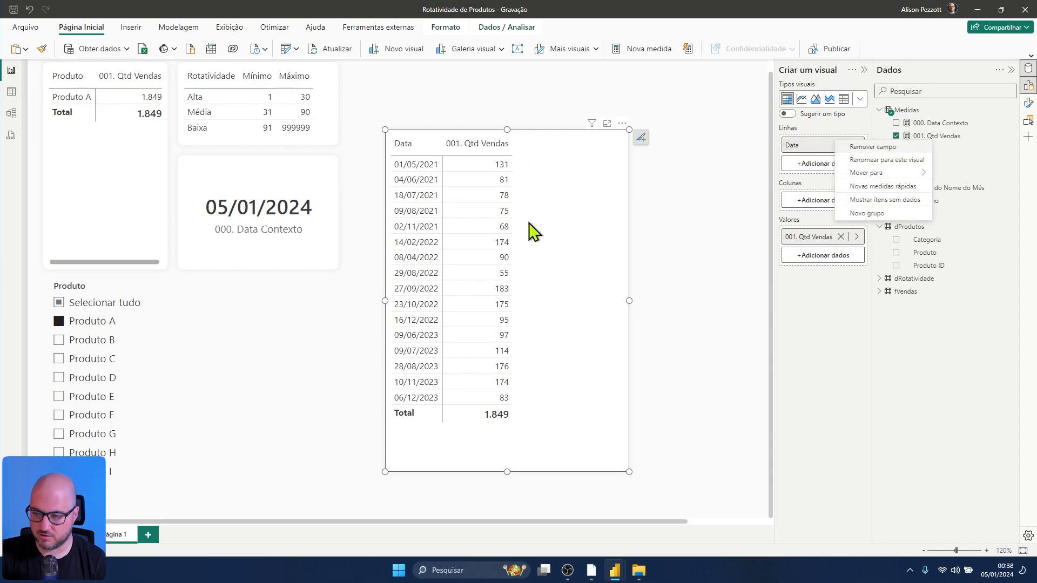
pyautogui.click(882, 200)
# Step: Examine the daily rows around Product A's first sale, comparing dates with and without a sales quantity
pyautogui.scroll(-20, 548, 290)
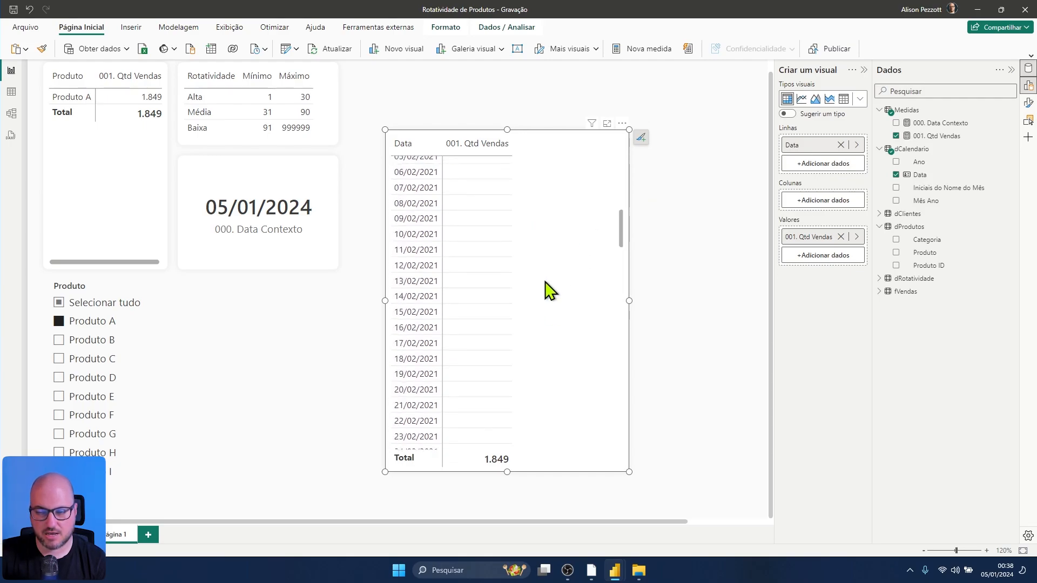
pyautogui.scroll(-20, 548, 291)
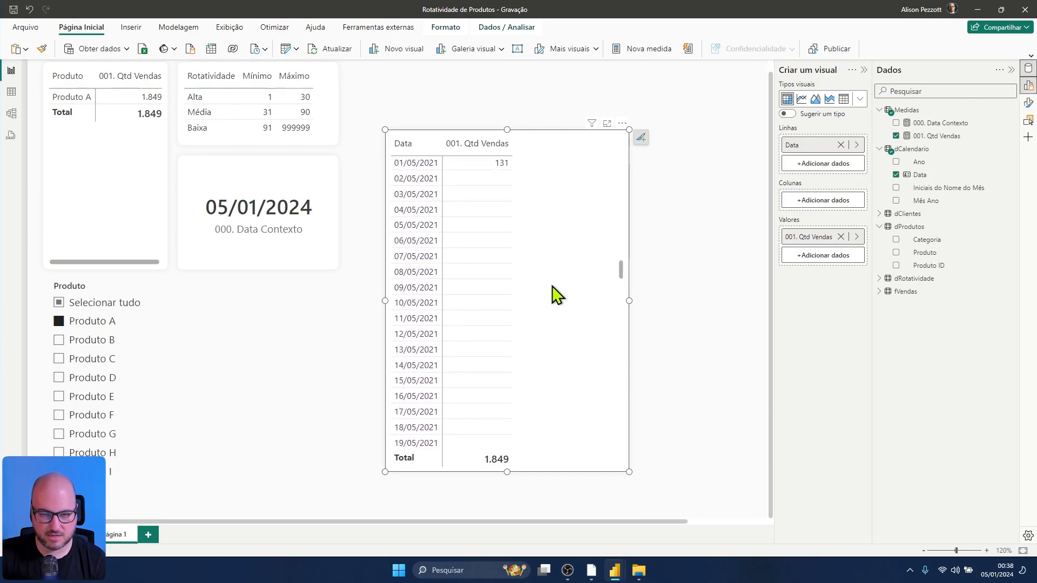
pyautogui.scroll(5, 556, 294)
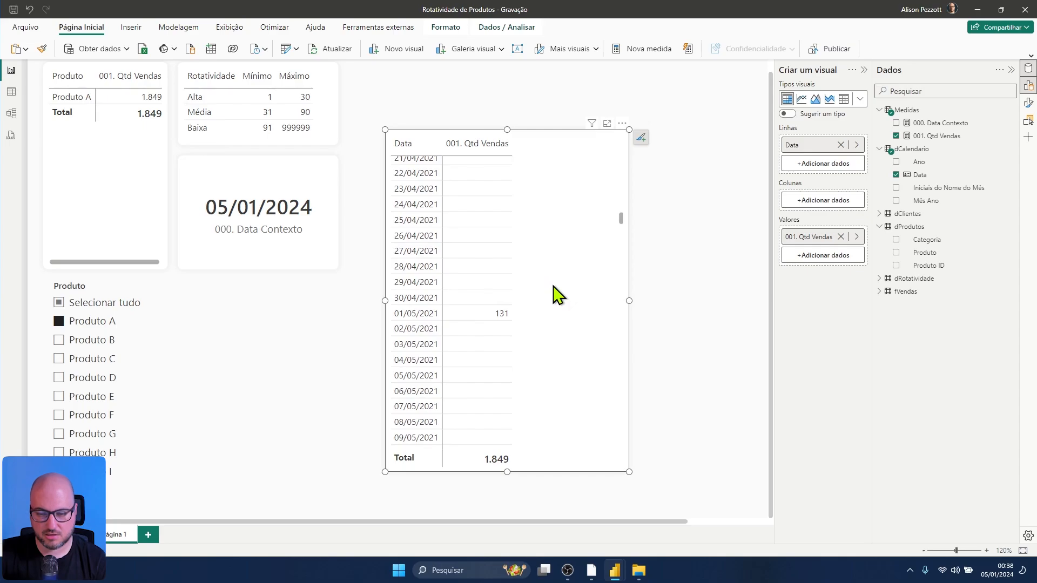
pyautogui.scroll(18, 556, 294)
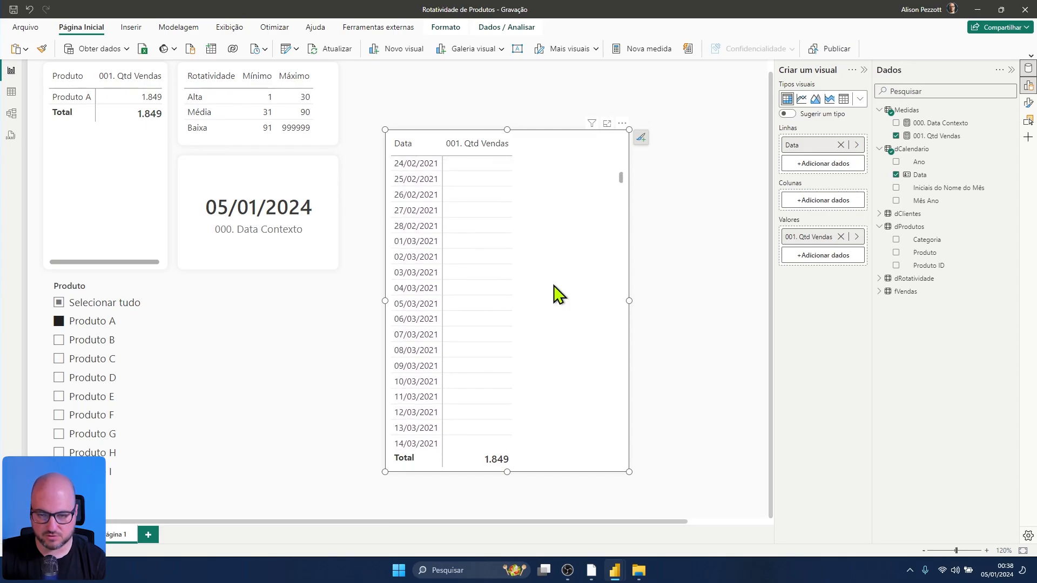
pyautogui.scroll(15, 556, 294)
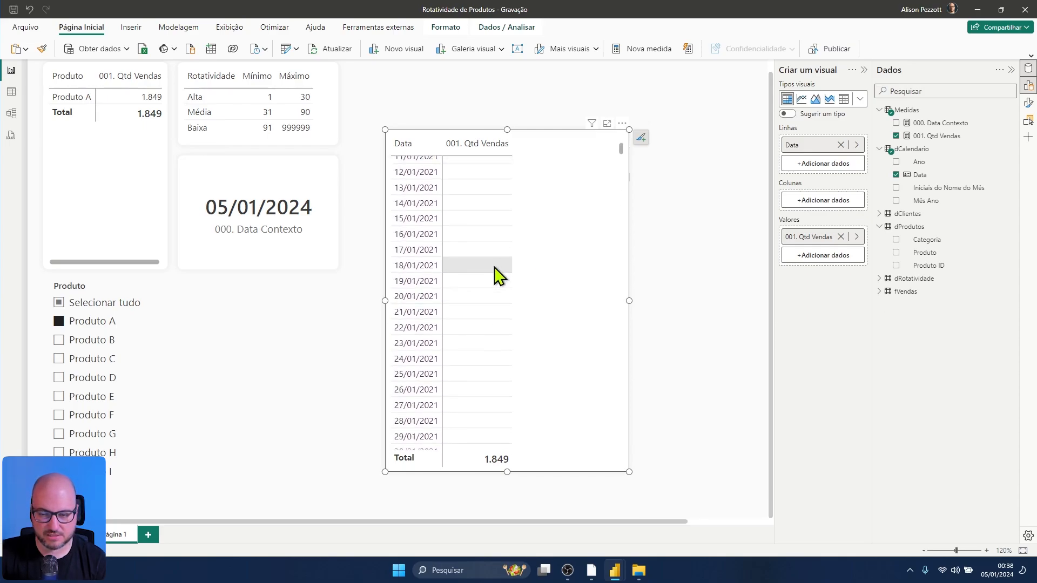
pyautogui.scroll(-20, 497, 276)
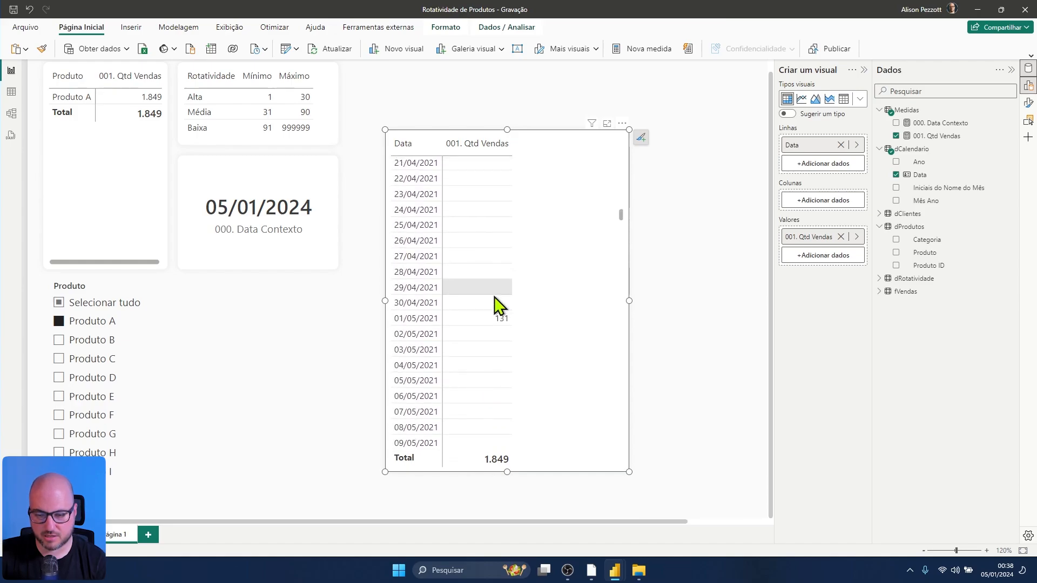
pyautogui.scroll(-3, 494, 301)
pyautogui.scroll(1, 464, 265)
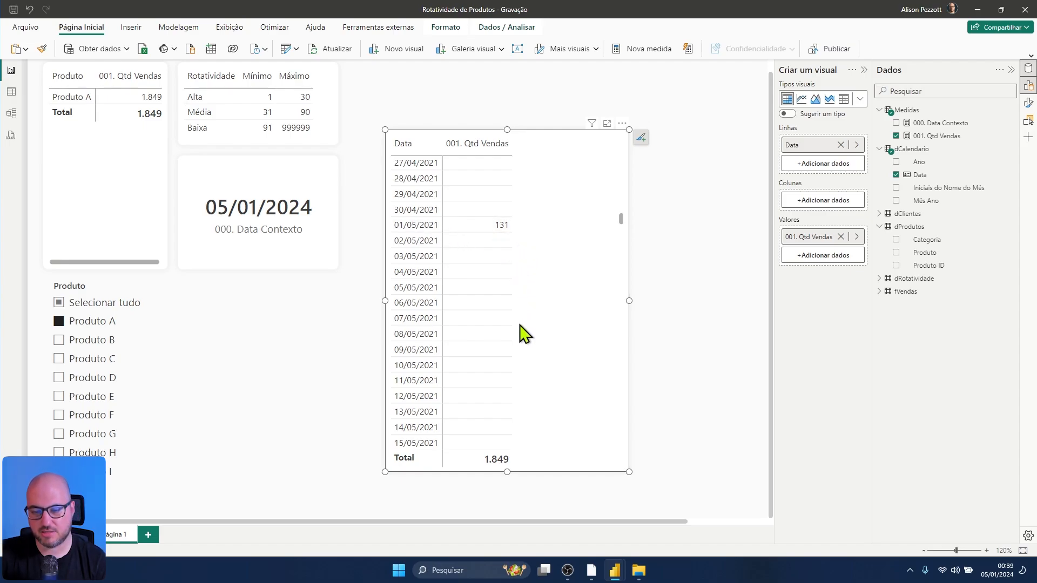
pyautogui.scroll(-4, 525, 281)
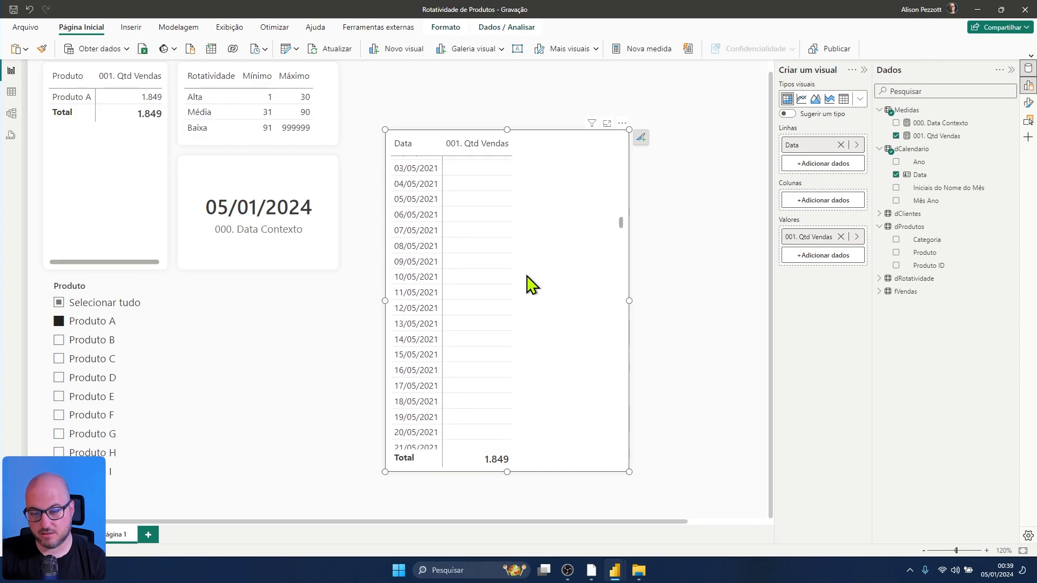
# Step: Examine the daily matrix rows after early May 2021 for Product A's following sale date
pyautogui.scroll(-8, 532, 285)
pyautogui.scroll(5, 533, 286)
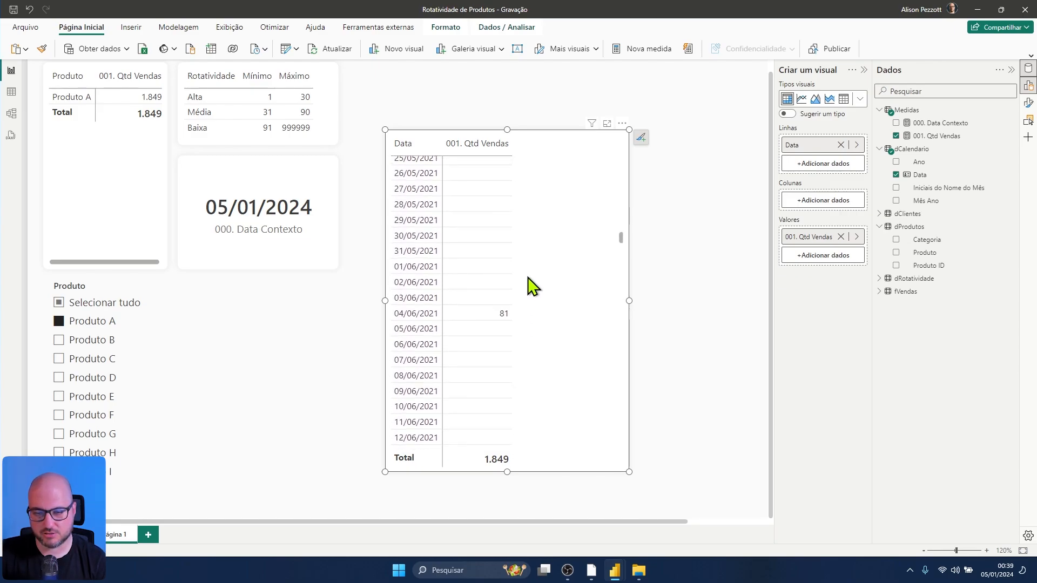
pyautogui.scroll(-4, 532, 285)
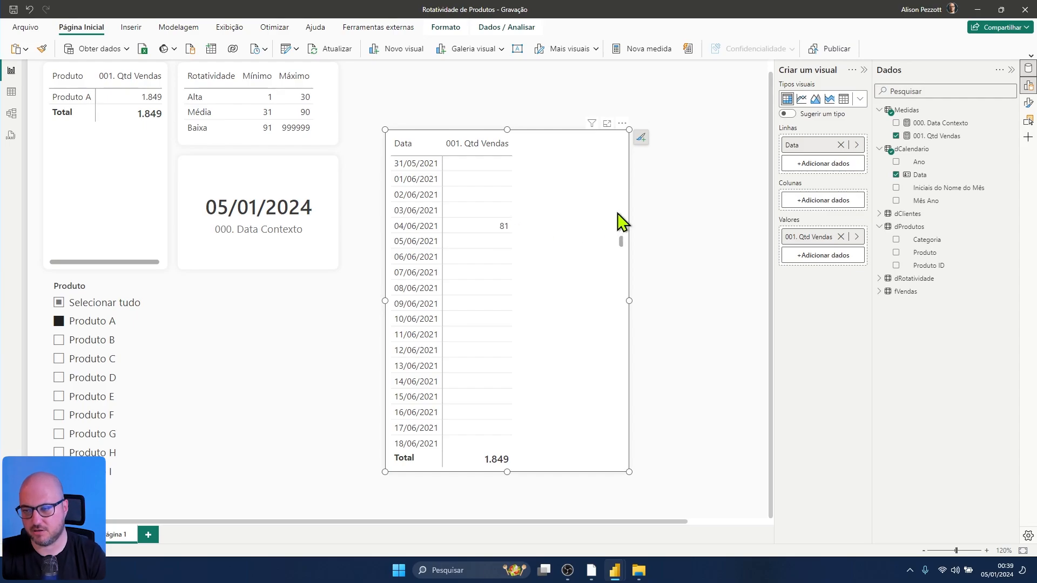
# Step: Create a new measure named 002. Data Última Venda in the Medidas table, with its formula starting on a new line
pyautogui.rightClick(917, 111)
pyautogui.click(949, 131)
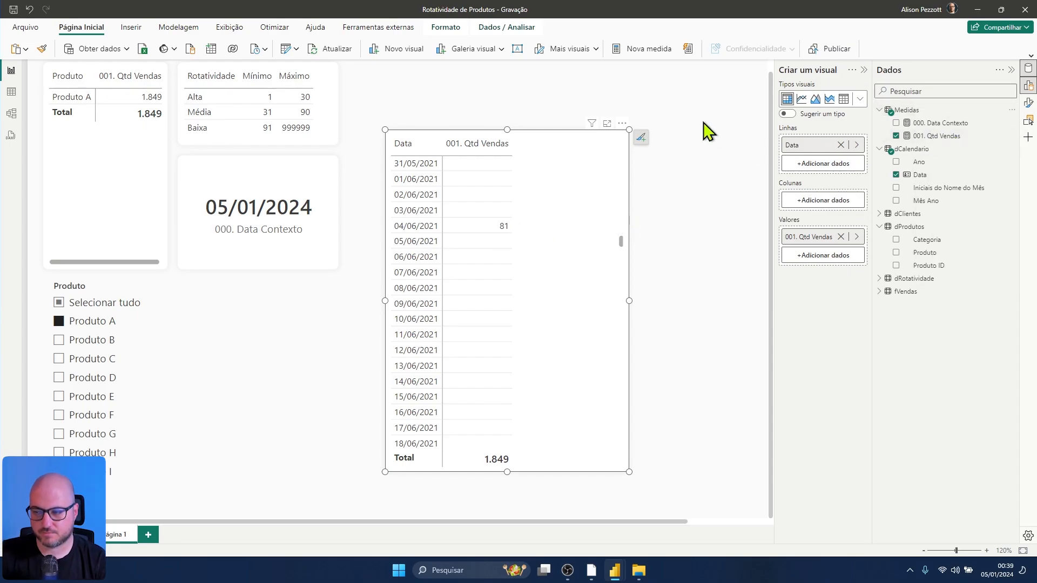
pyautogui.write('002. Data Última Ven')
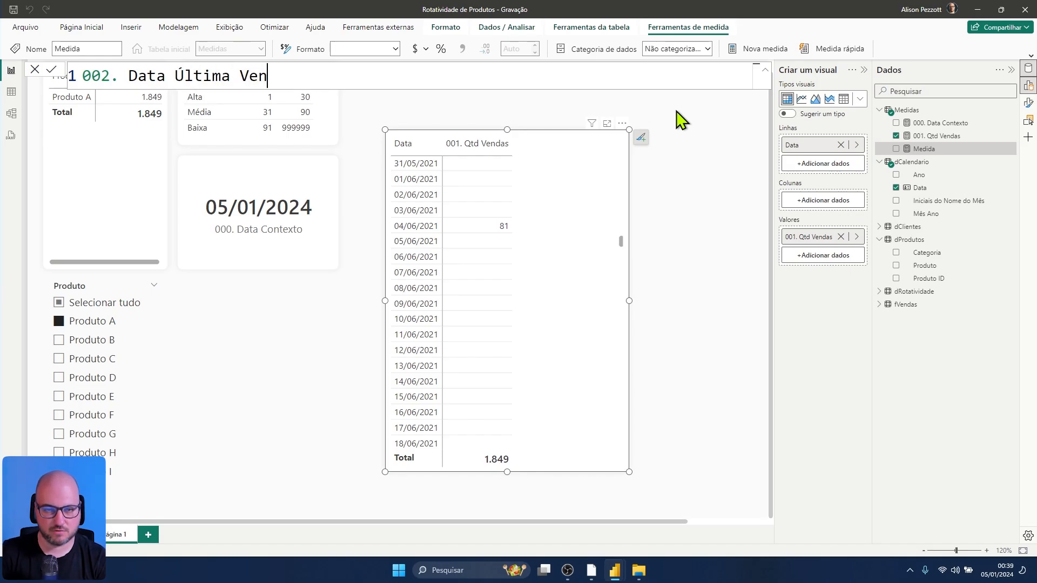
pyautogui.write('da =')
pyautogui.hotkey('shift', 'Return')
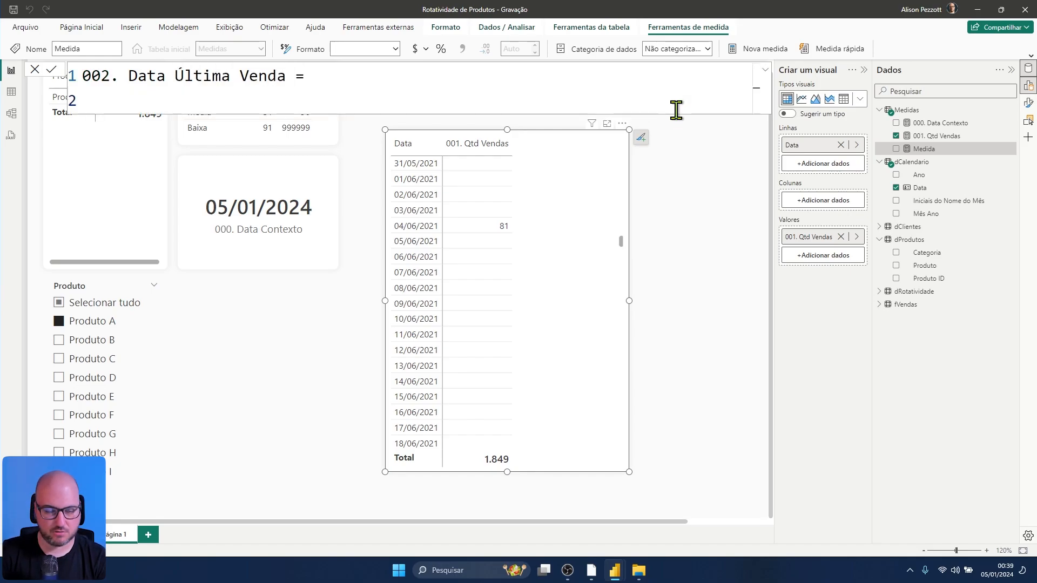
pyautogui.hotkey('shift', 'Return')
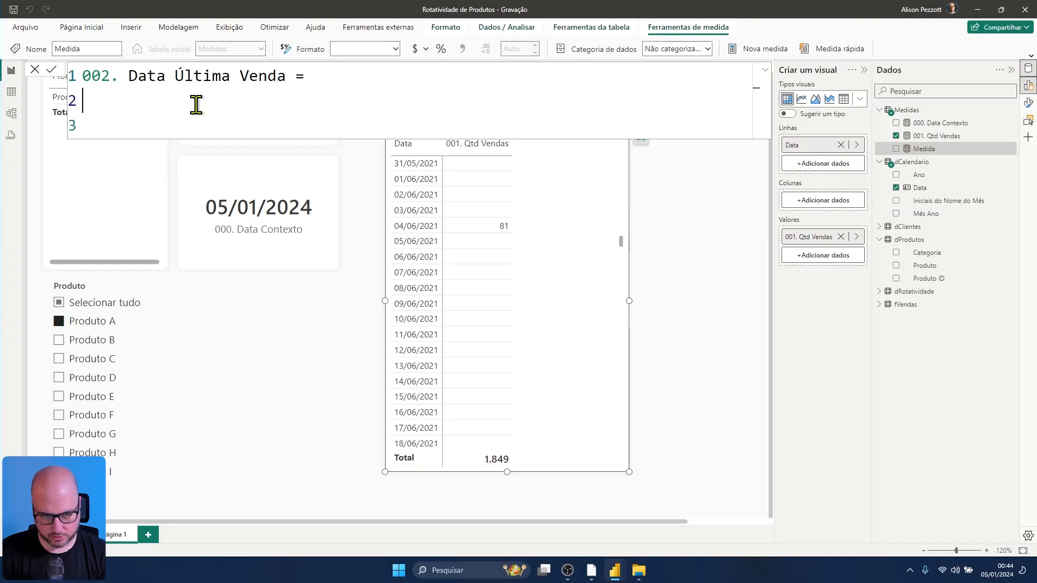
# Step: Begin the measure with an indented CALCULATE function, its parentheses opened across separate lines
pyautogui.press('Tab')
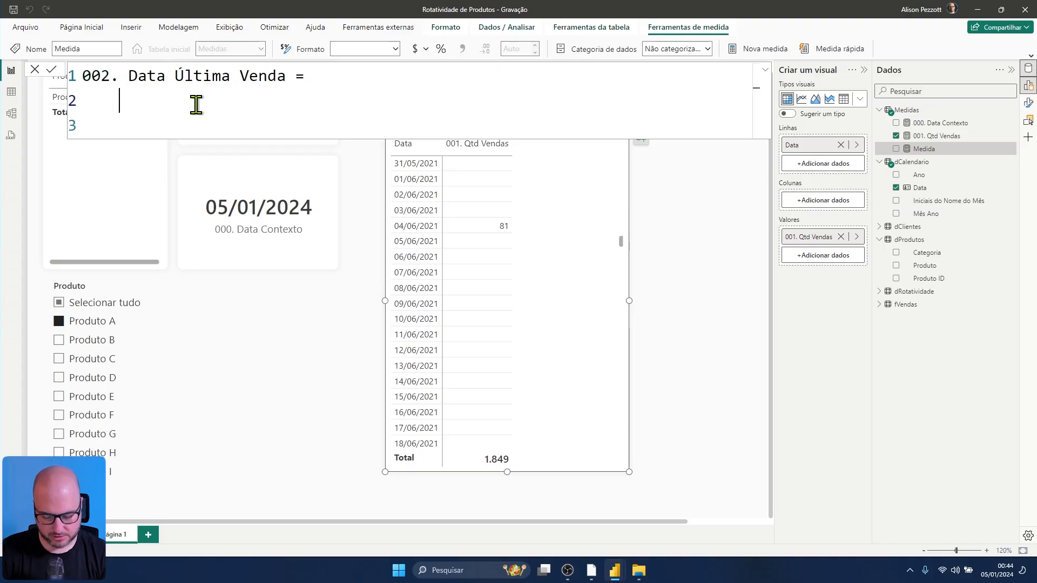
pyautogui.write('CAL')
pyautogui.press('Tab')
pyautogui.press('Right')
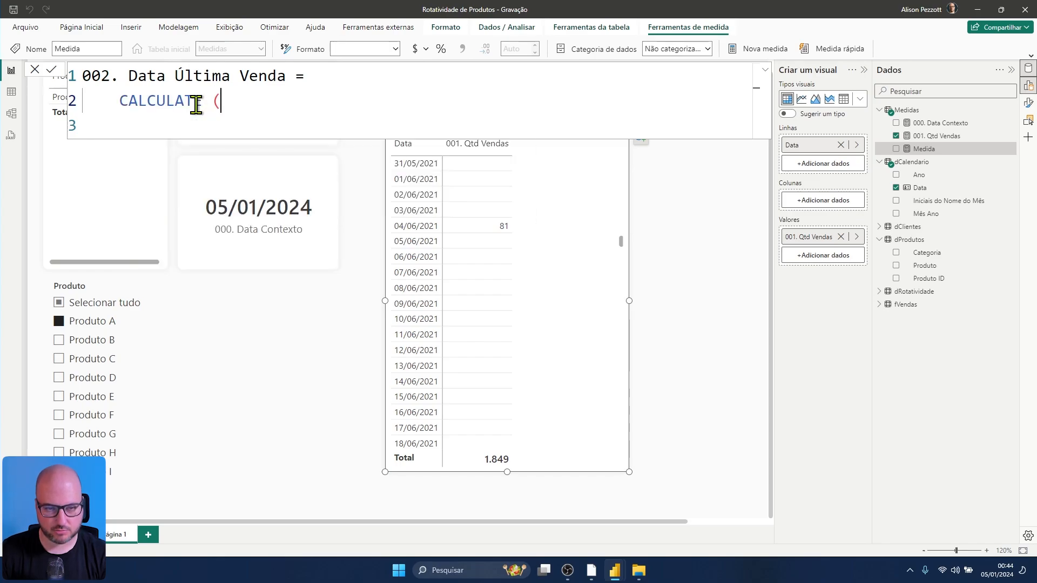
pyautogui.write(')')
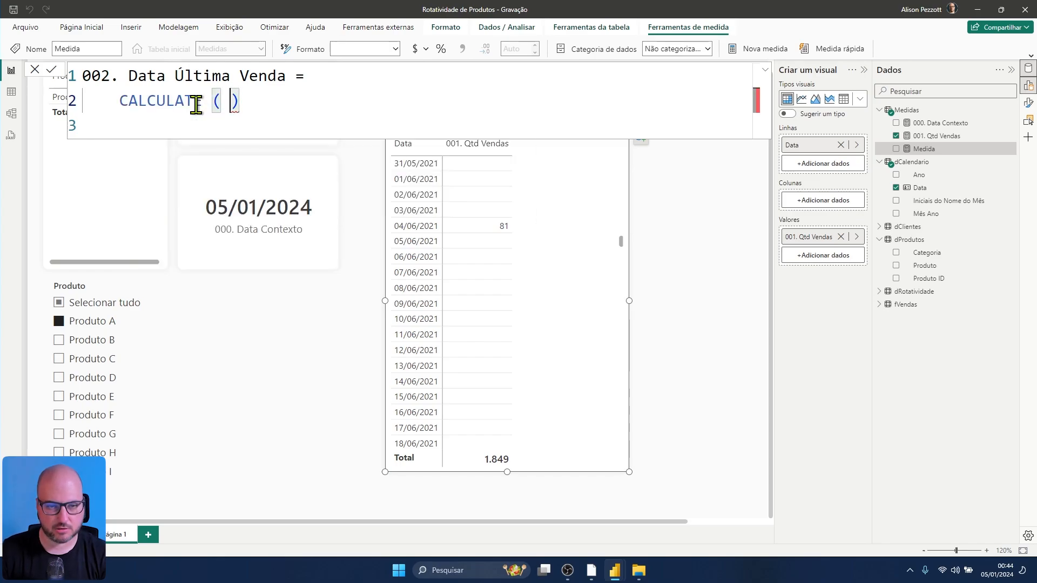
pyautogui.hotkey('shift', 'Return')
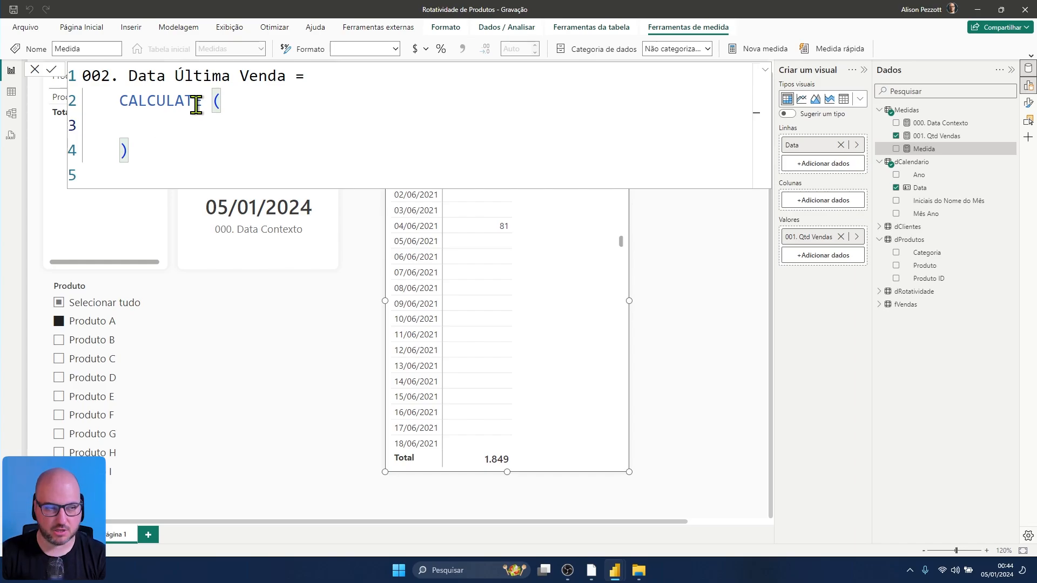
# Step: Enter MAX ( fVendas[Data] ) as the CALCULATE expression, followed by a comma, and reduce the formula text size
pyautogui.write('MAX ( ')
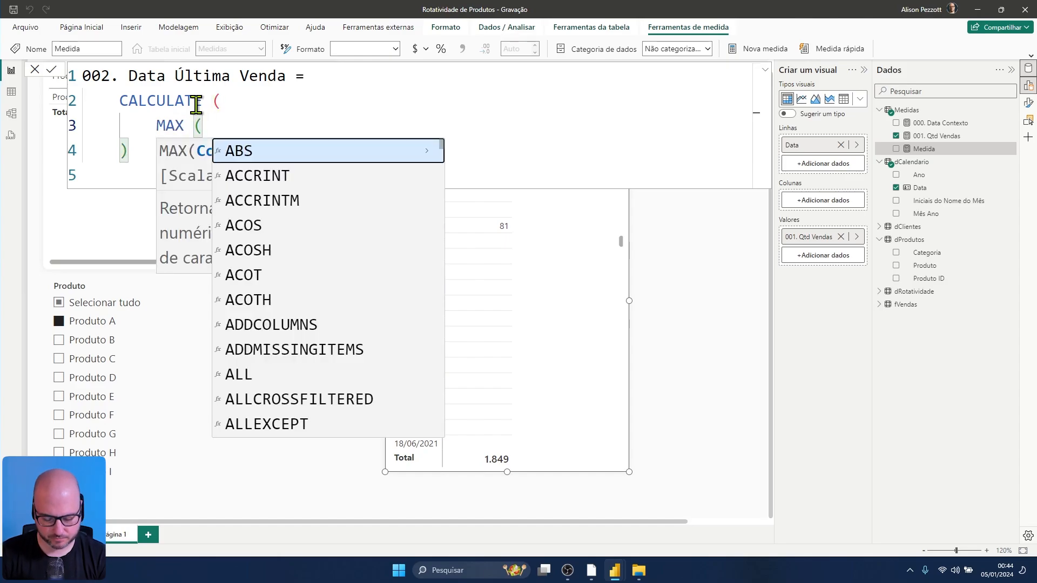
pyautogui.write('fVe')
pyautogui.press('Down')
pyautogui.press('Down')
pyautogui.press('Tab')
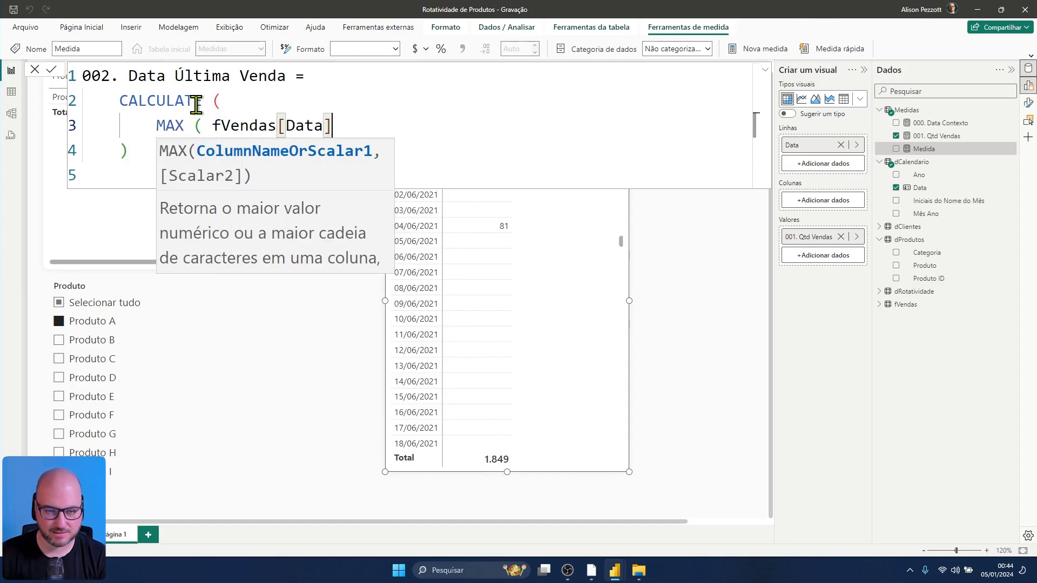
pyautogui.write(')')
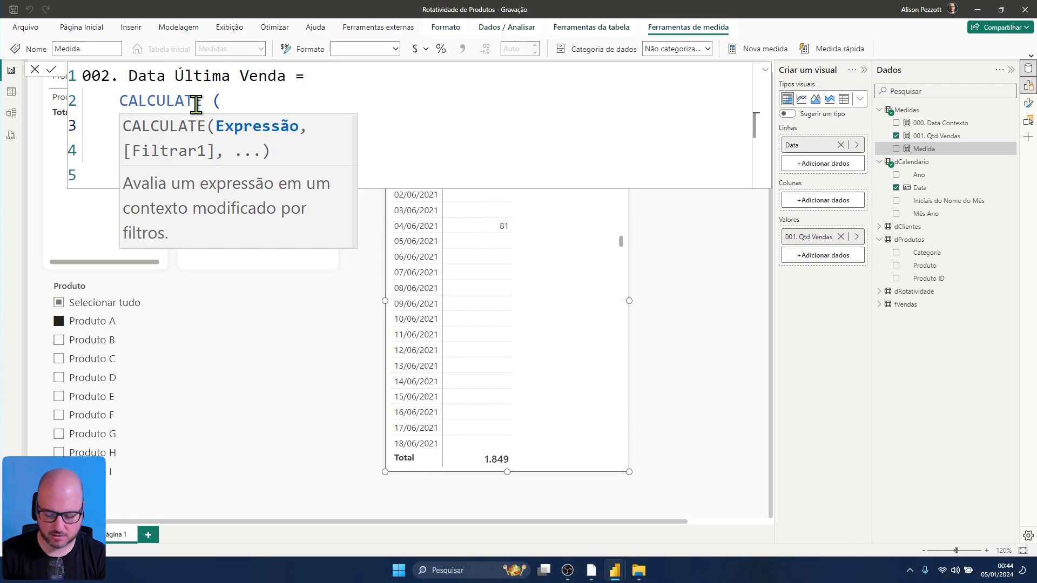
pyautogui.write(',')
pyautogui.scroll(-1, 399, 101)
pyautogui.scroll(-2, 398, 102)
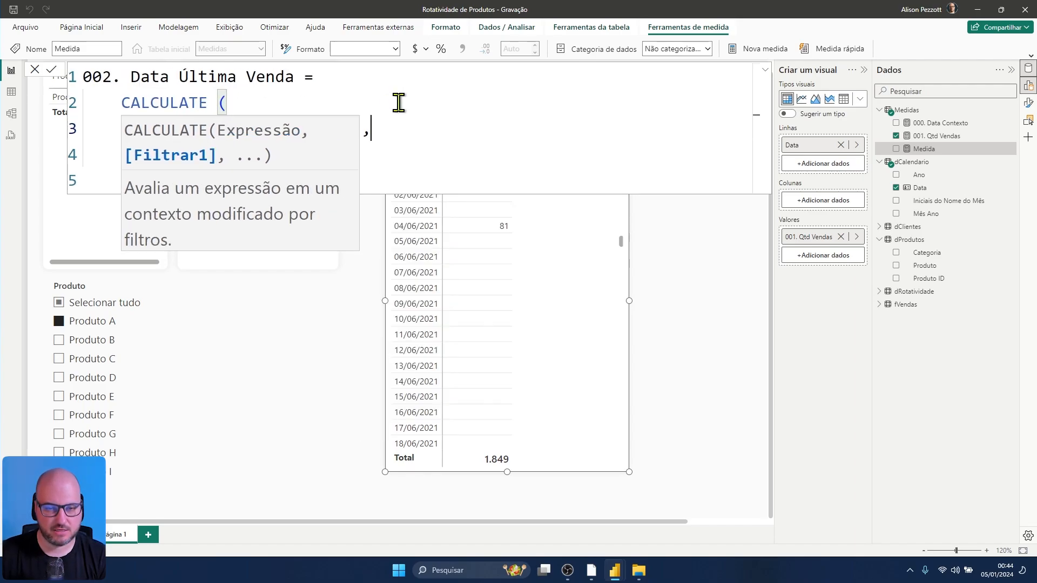
pyautogui.press('Escape')
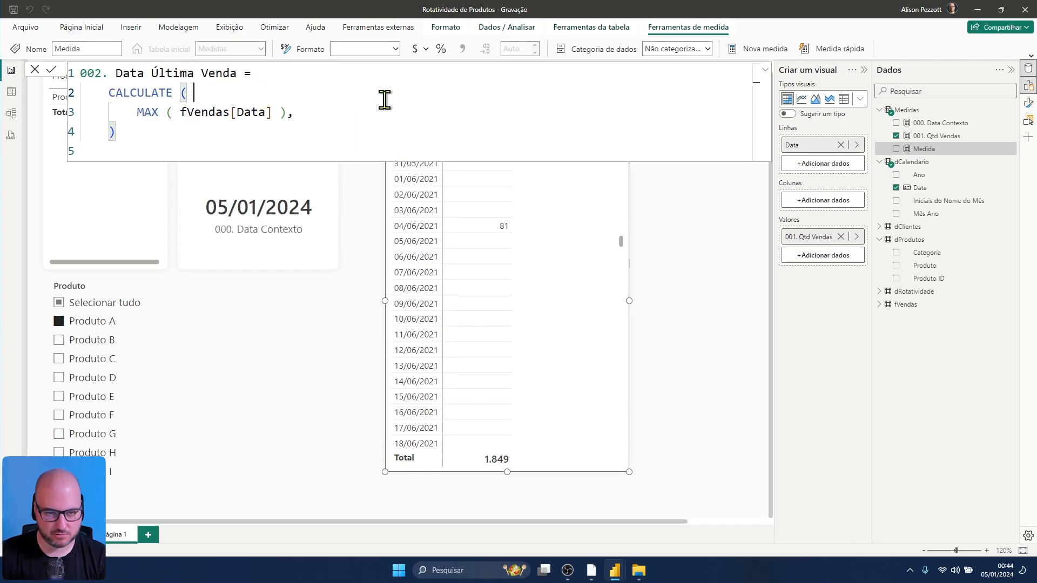
# Step: Add the filter dCalendario[Data] < [000. Data Contexto] to CALCULATE and commit the measure
pyautogui.hotkey('shift', 'Return')
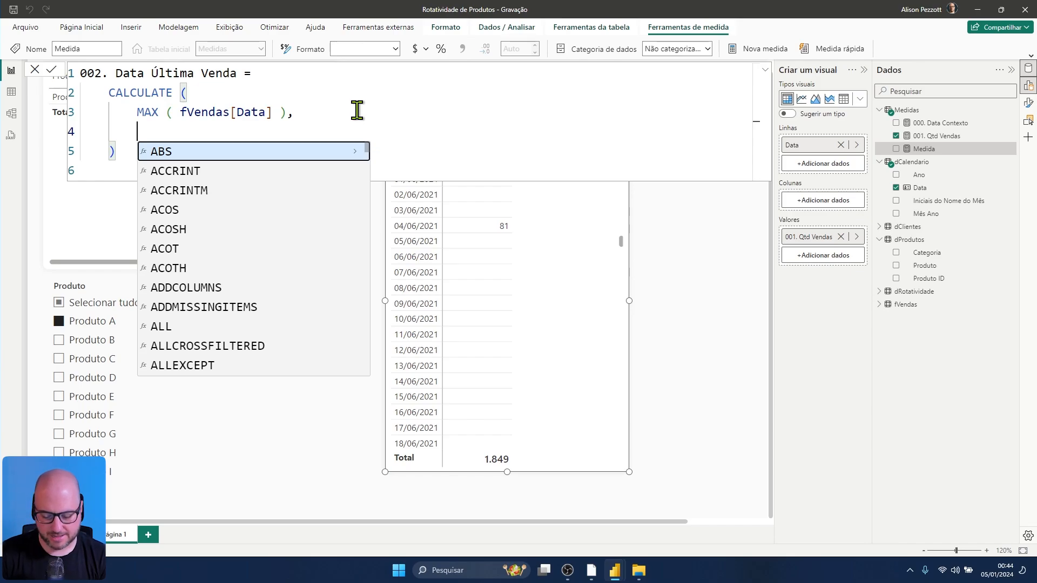
pyautogui.write('dCal')
pyautogui.press('Down')
pyautogui.press('Down')
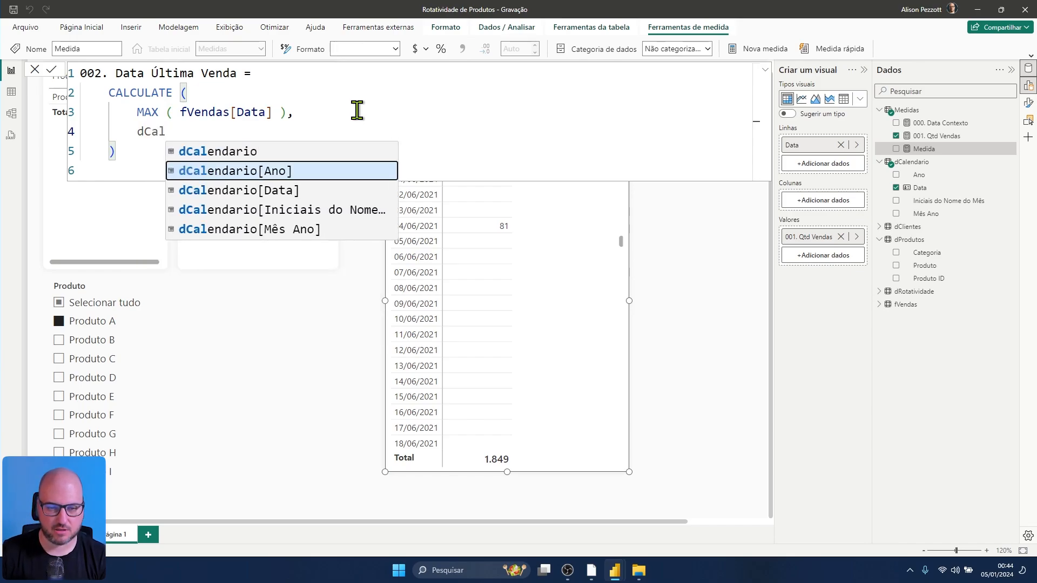
pyautogui.press('Tab')
pyautogui.press('Down')
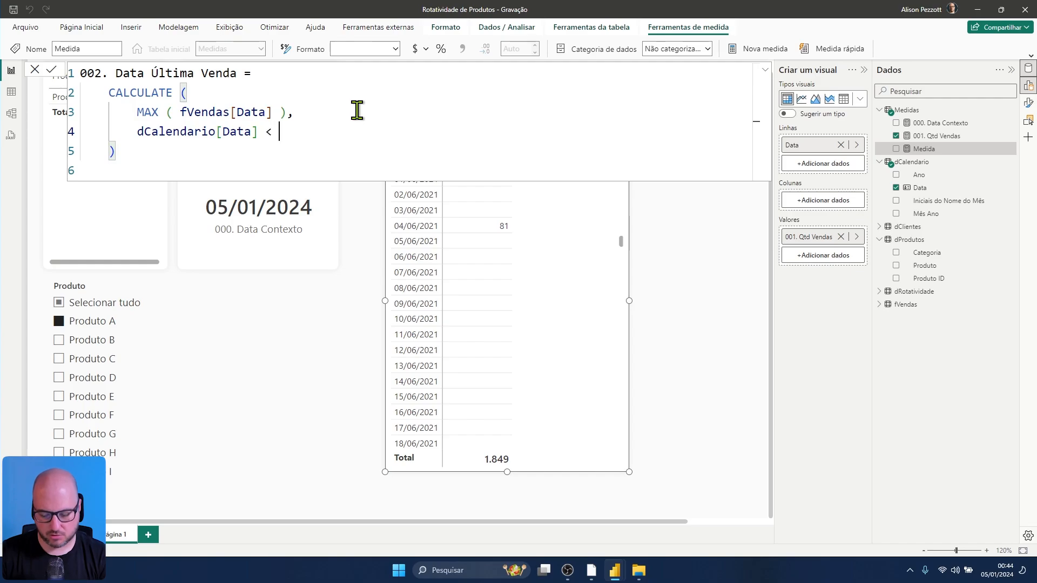
pyautogui.write('< [')
pyautogui.press('Tab')
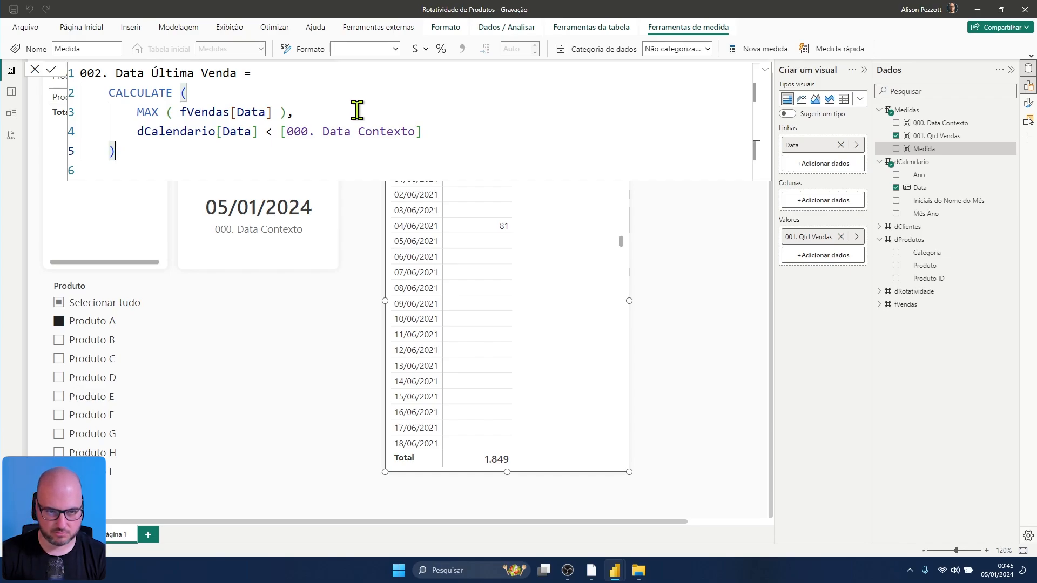
pyautogui.press('Return')
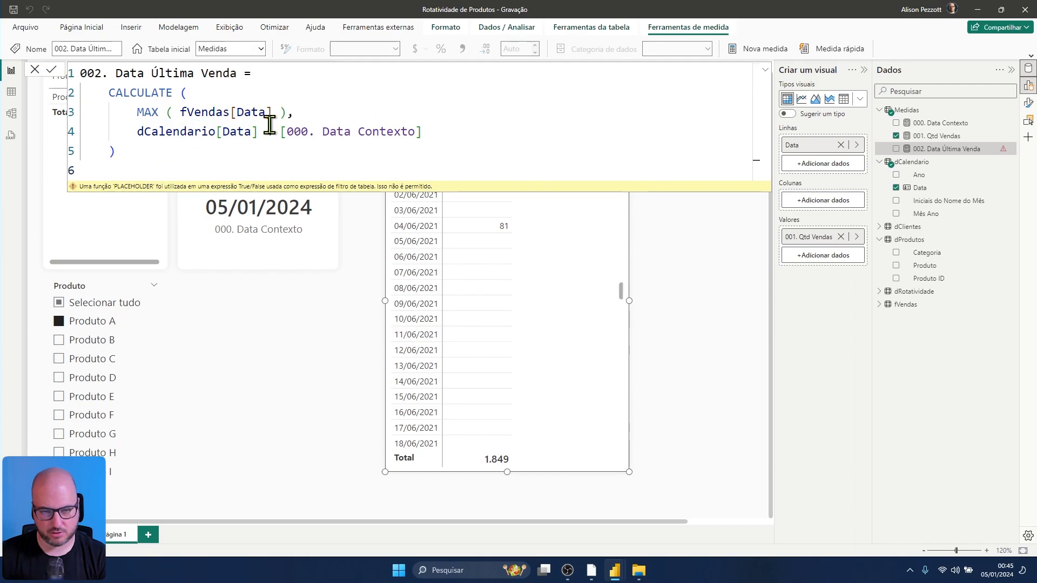
# Step: Declare the variable __DataContexto above CALCULATE and assign it the measure [000. Data Contexto]
pyautogui.moveTo(280, 131); pyautogui.dragTo(423, 133)
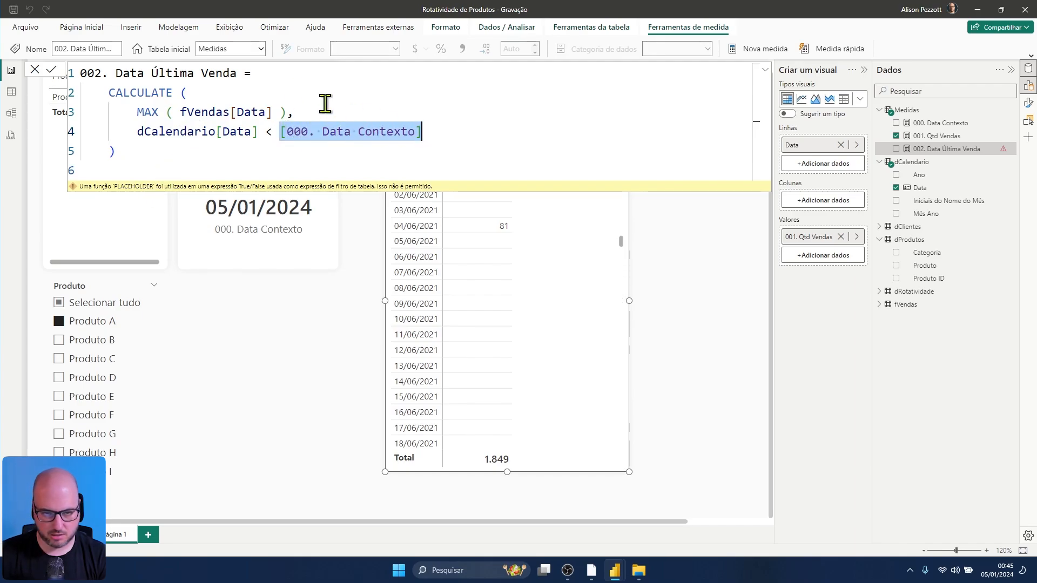
pyautogui.click(275, 70)
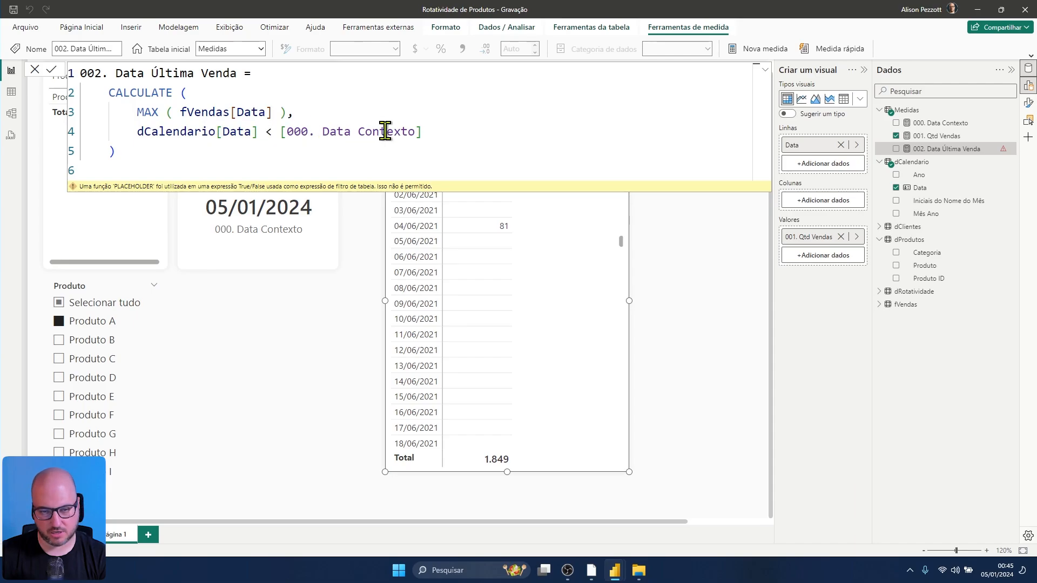
pyautogui.press('Return')
pyautogui.press('Return')
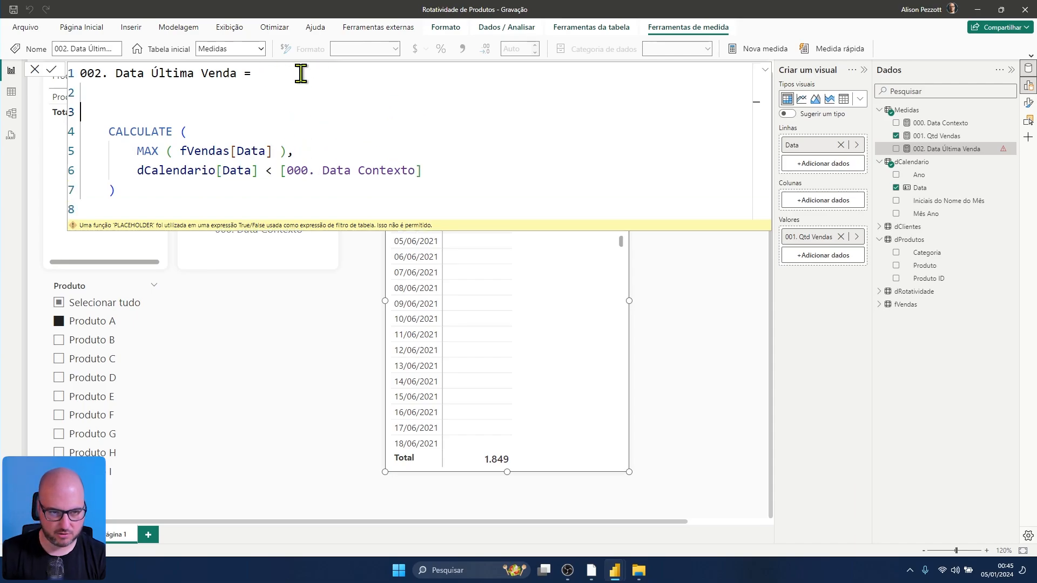
pyautogui.write('VAR __DataContexto =')
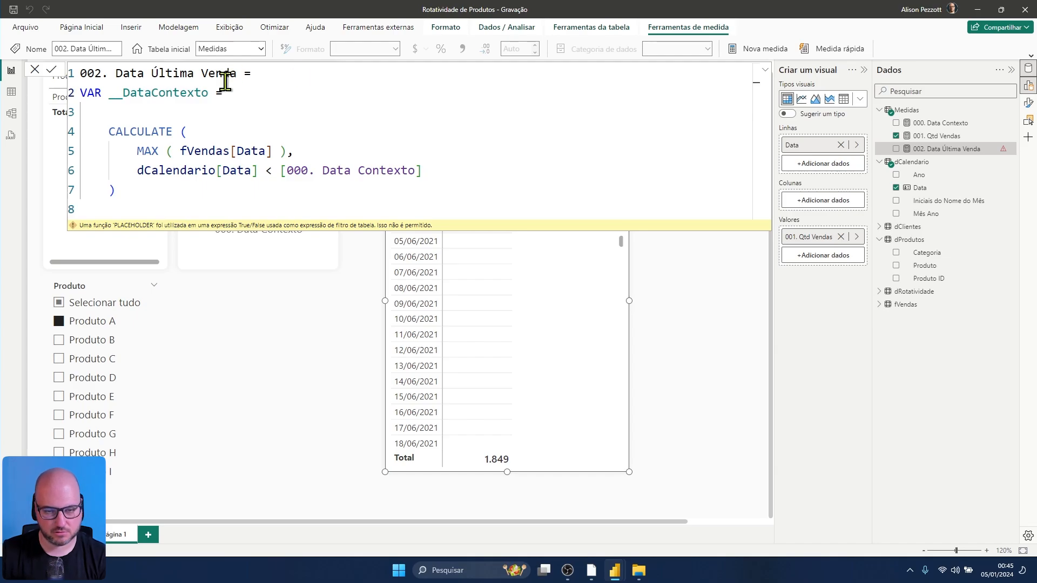
pyautogui.moveTo(280, 170); pyautogui.dragTo(426, 170)
pyautogui.hotkey('ctrl', 'c')
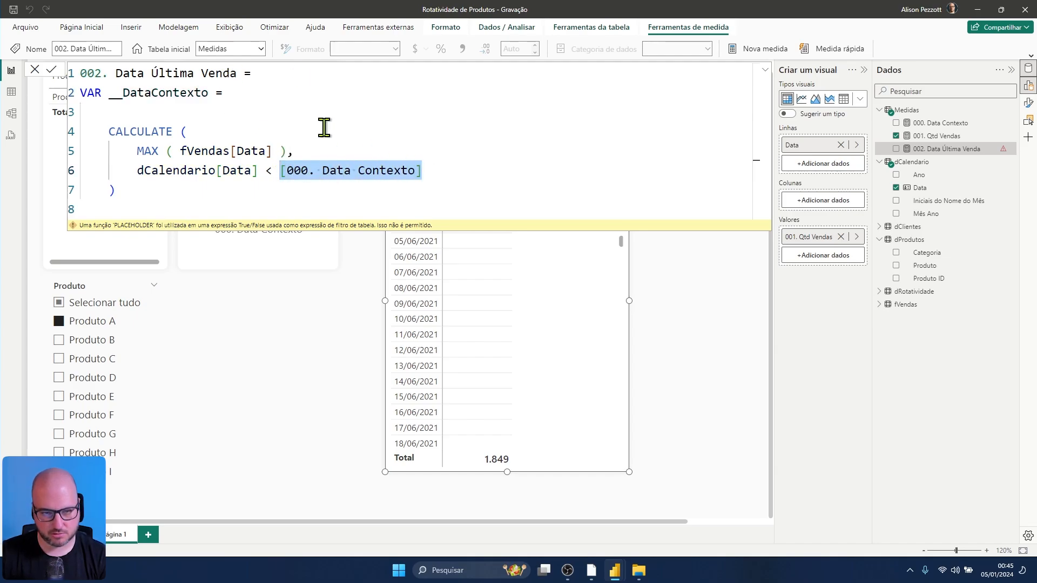
pyautogui.click(282, 92)
pyautogui.hotkey('ctrl', 'v')
# Step: Replace the measure reference in the CALCULATE filter with the variable __DataContexto
pyautogui.doubleClick(165, 93)
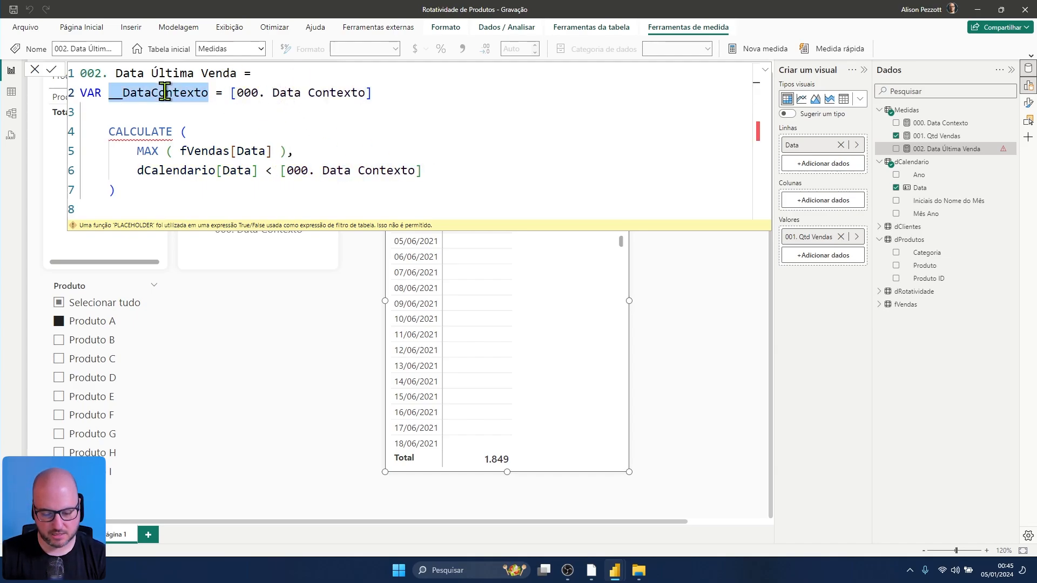
pyautogui.hotkey('ctrl', 'c')
pyautogui.moveTo(285, 170); pyautogui.dragTo(423, 170)
pyautogui.hotkey('ctrl', 'v')
# Step: Assign the CALCULATE expression to a variable __Result and end the measure with RETURN __Result
pyautogui.click(175, 113)
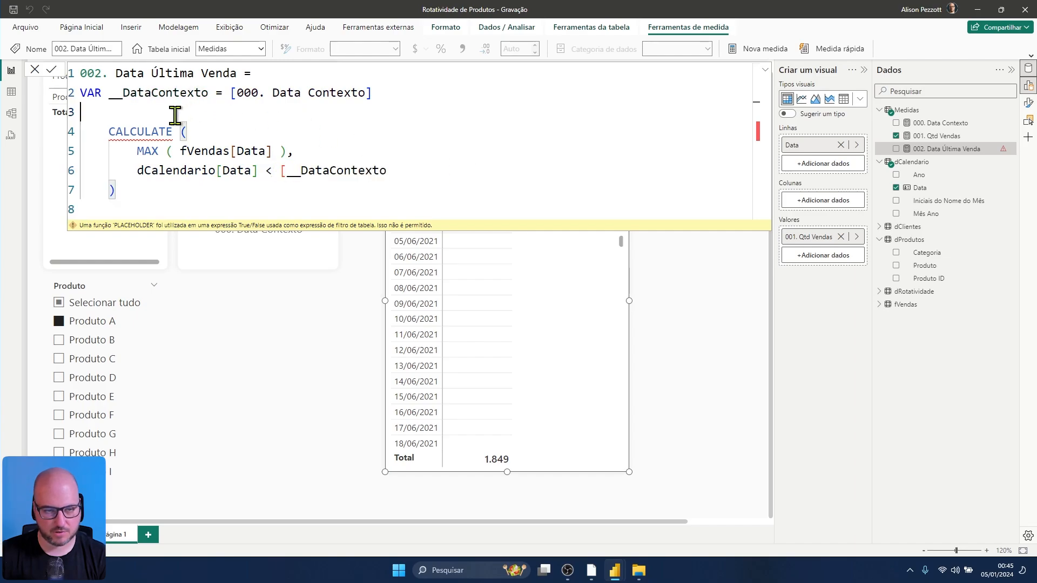
pyautogui.press('Return')
pyautogui.write('VAR __Result =')
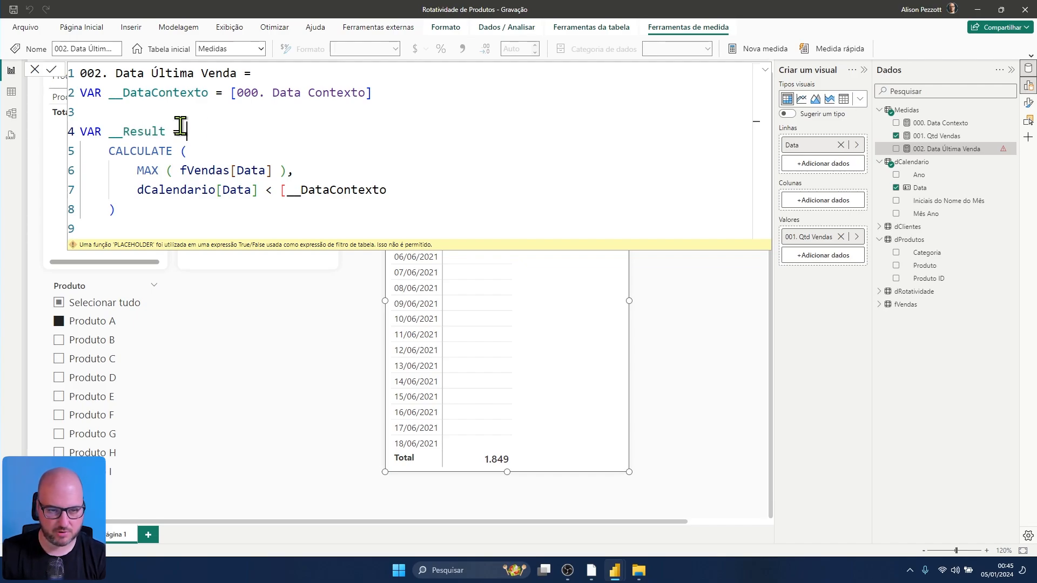
pyautogui.click(149, 210)
pyautogui.press('Return')
pyautogui.press('Return')
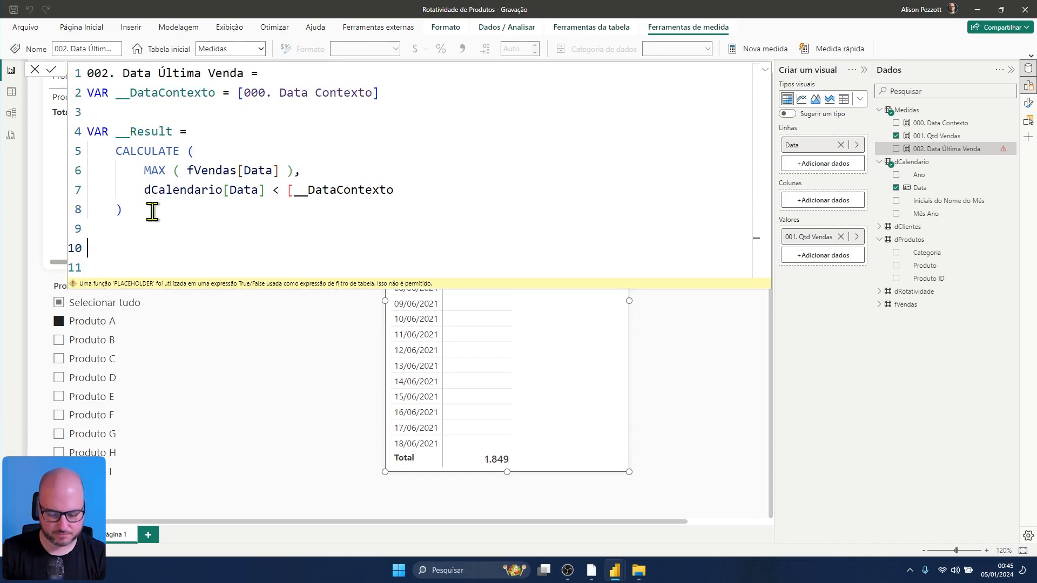
pyautogui.write('RETURN __Result')
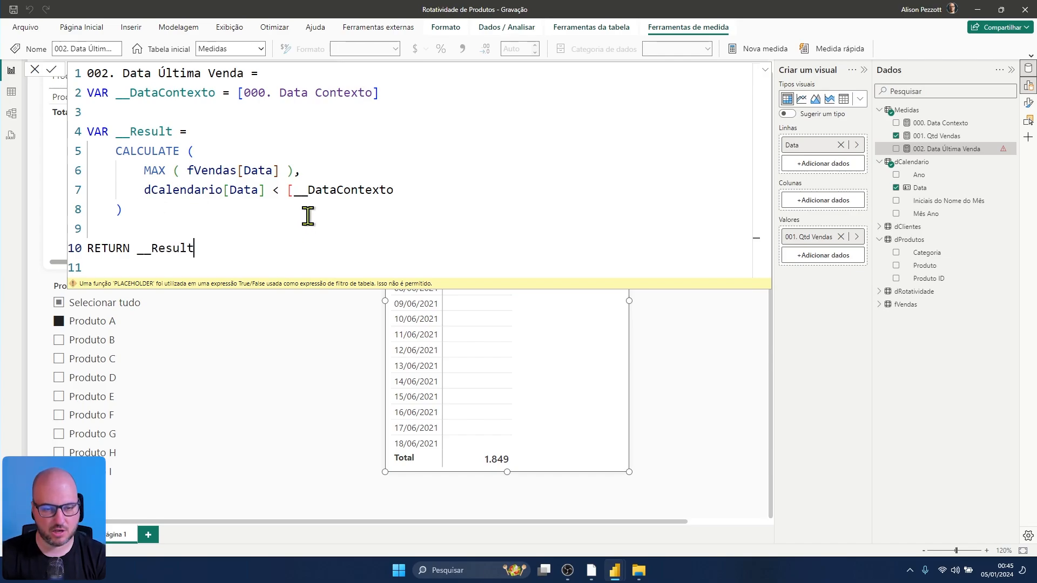
# Step: Remove the stray opening bracket before __DataContexto in the filter and commit the 002. Data Última Venda measure
pyautogui.click(281, 211)
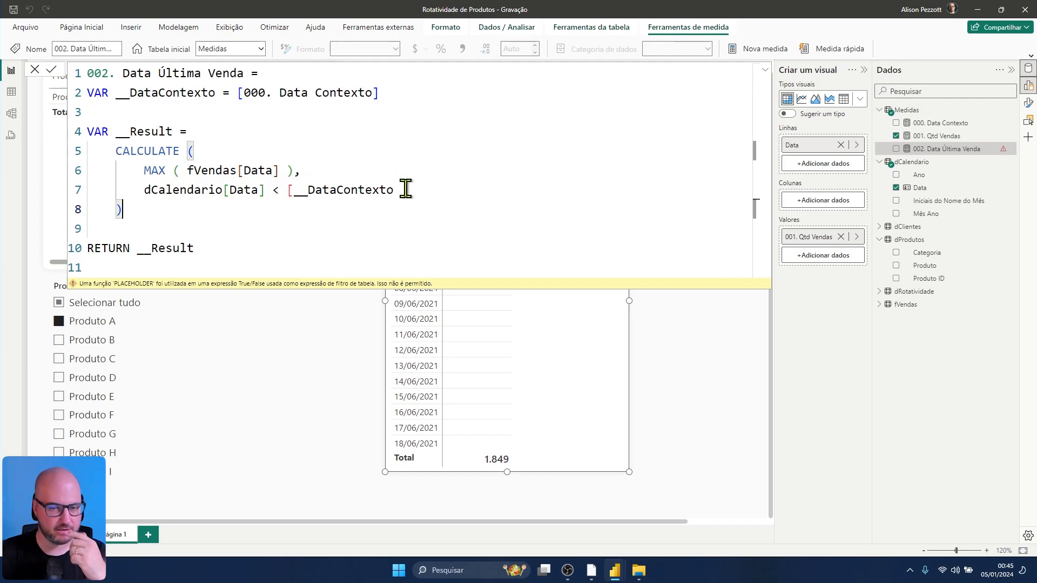
pyautogui.click(294, 189)
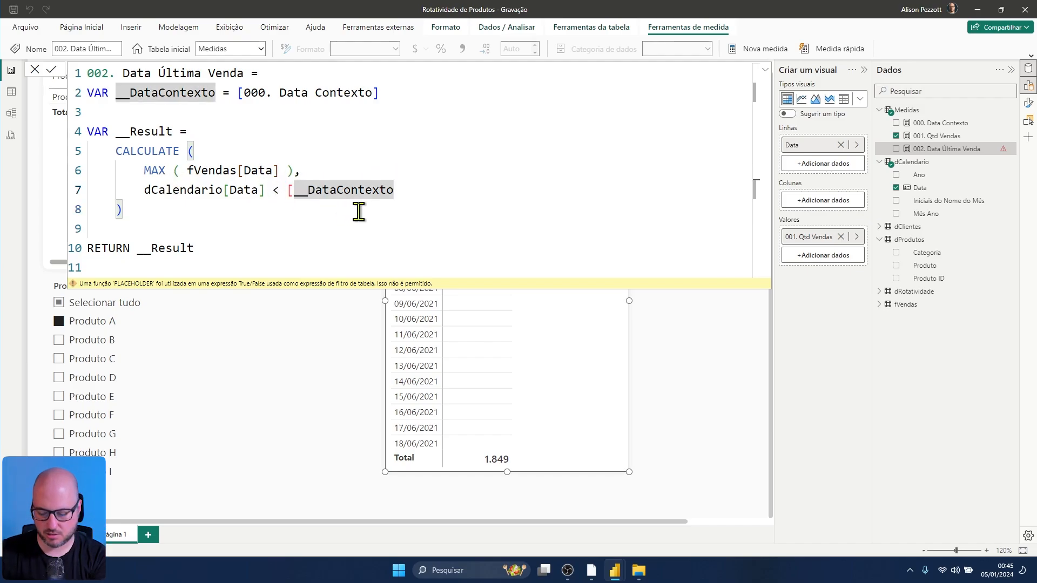
pyautogui.press('BackSpace')
pyautogui.hotkey('ctrl', 'shift', 'Right')
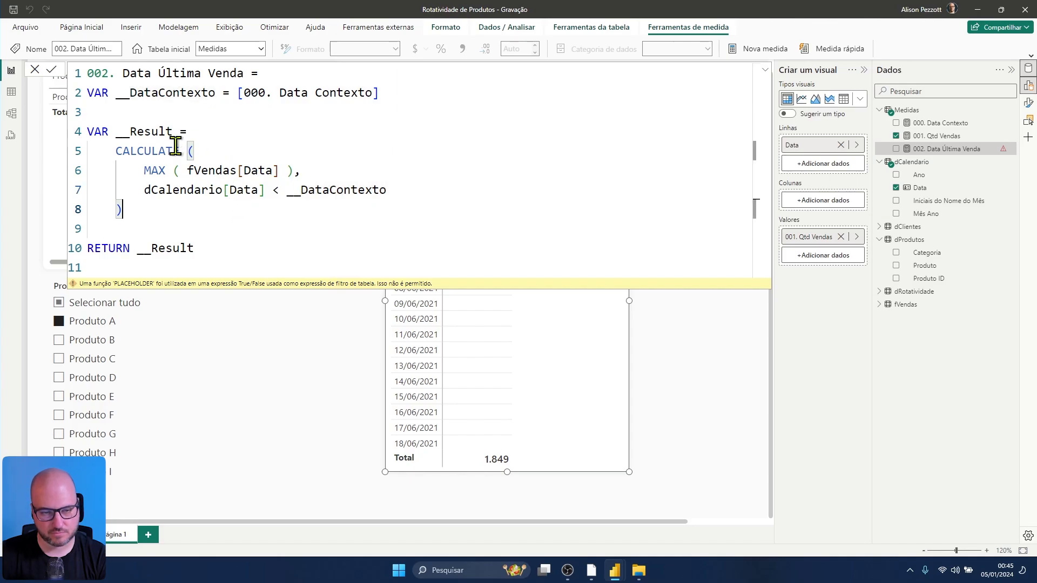
pyautogui.click(194, 250)
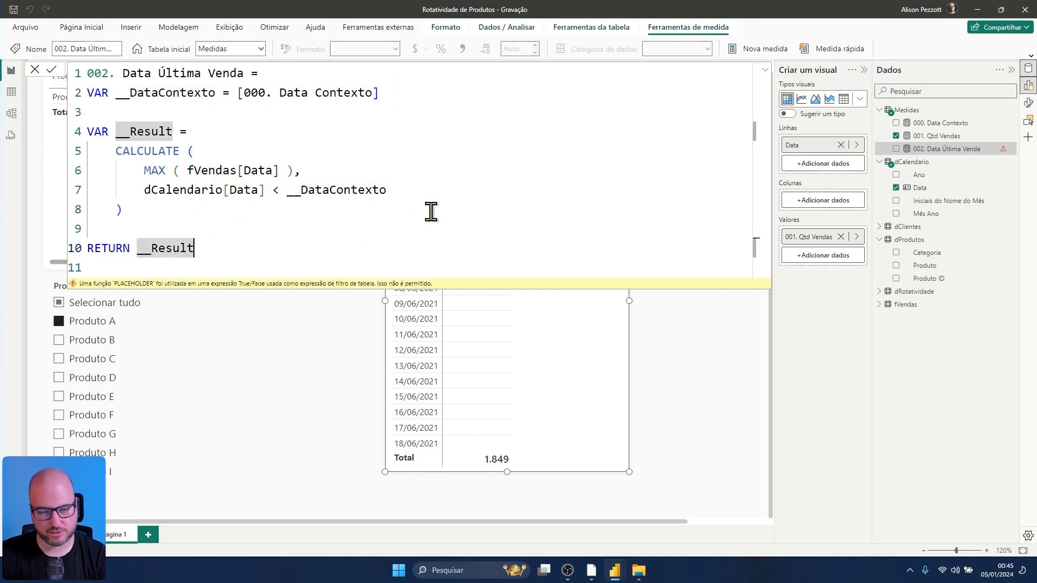
pyautogui.click(52, 69)
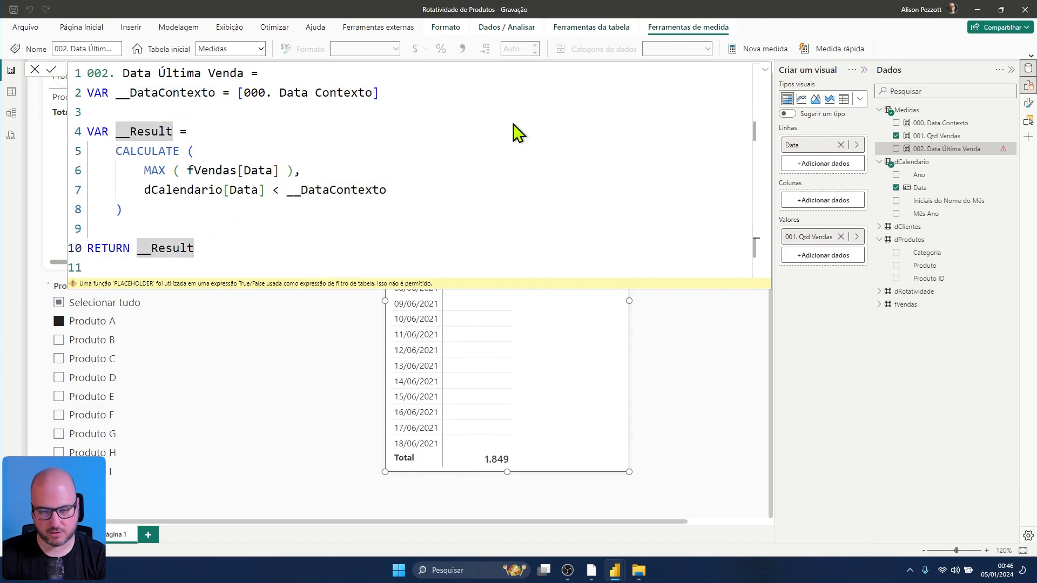
# Step: Add 002. Data Última Venda to the matrix values and format the measure as short date *14/03/2001
pyautogui.click(763, 78)
pyautogui.moveTo(939, 148); pyautogui.dragTo(550, 173)
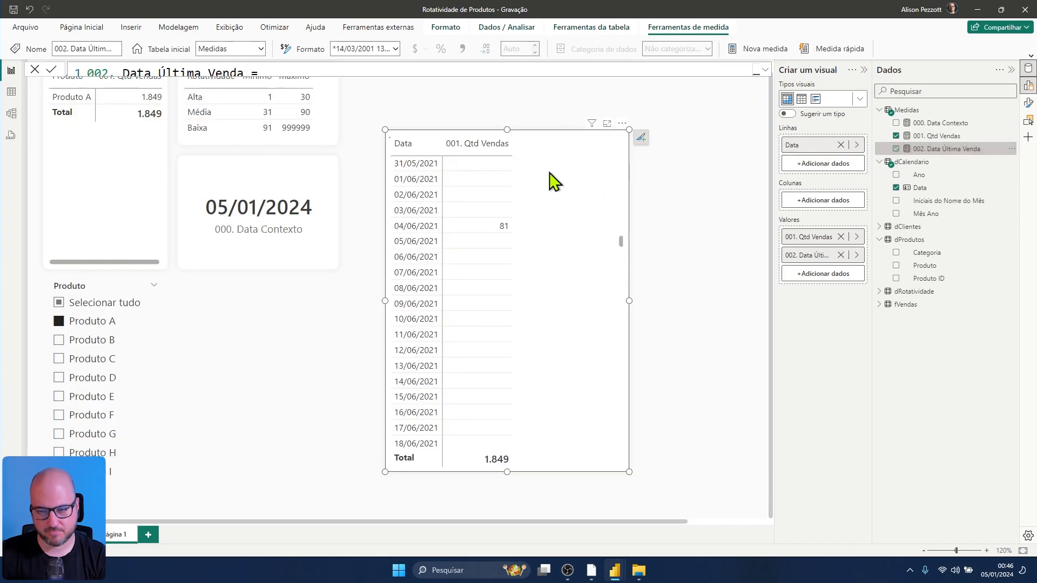
pyautogui.click(397, 48)
pyautogui.click(405, 98)
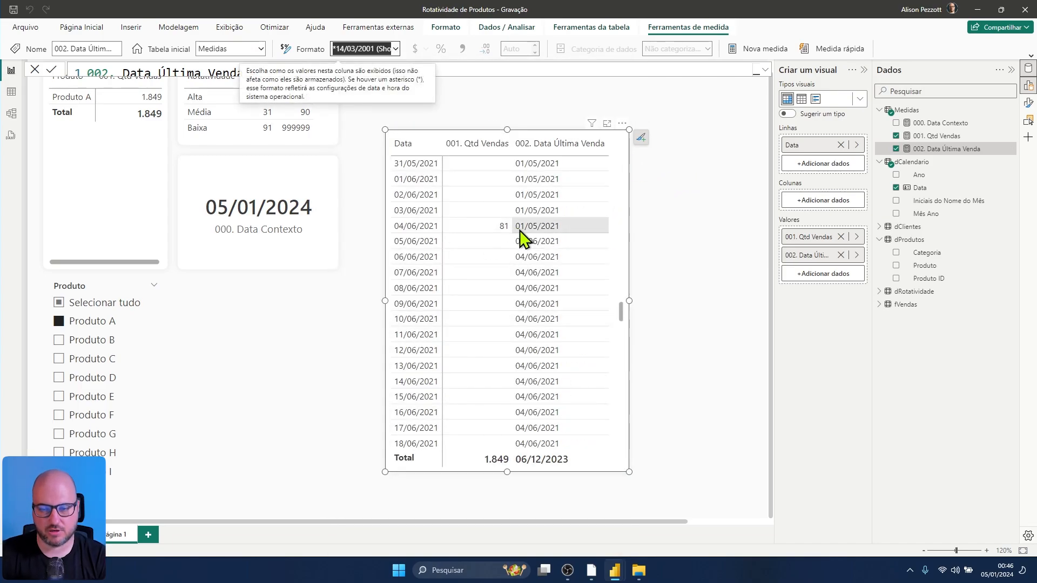
# Step: Compare the last-sale date with the sales quantity across the 2021 dates in the matrix
pyautogui.scroll(3, 522, 238)
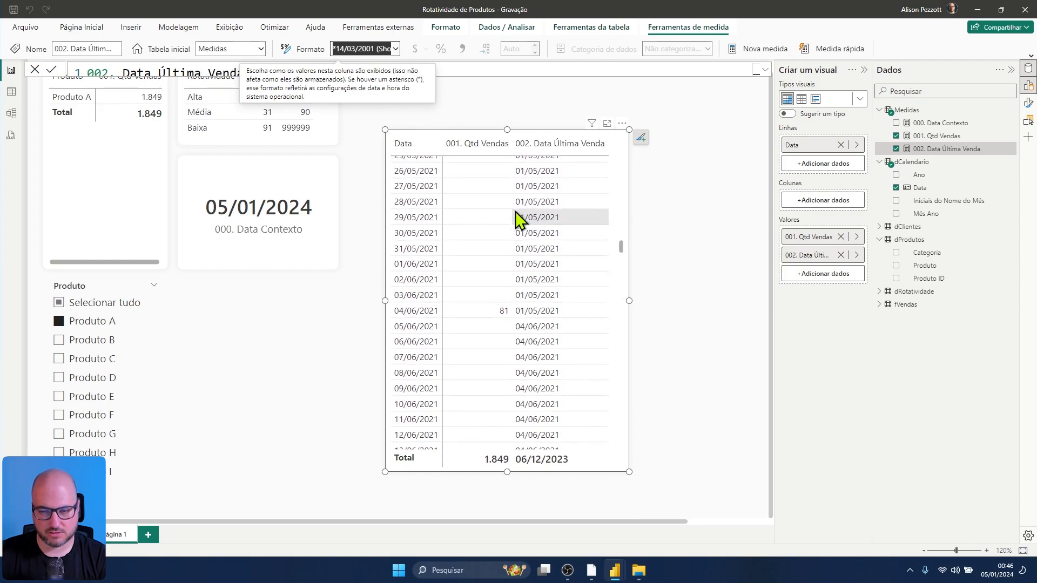
pyautogui.scroll(10, 515, 212)
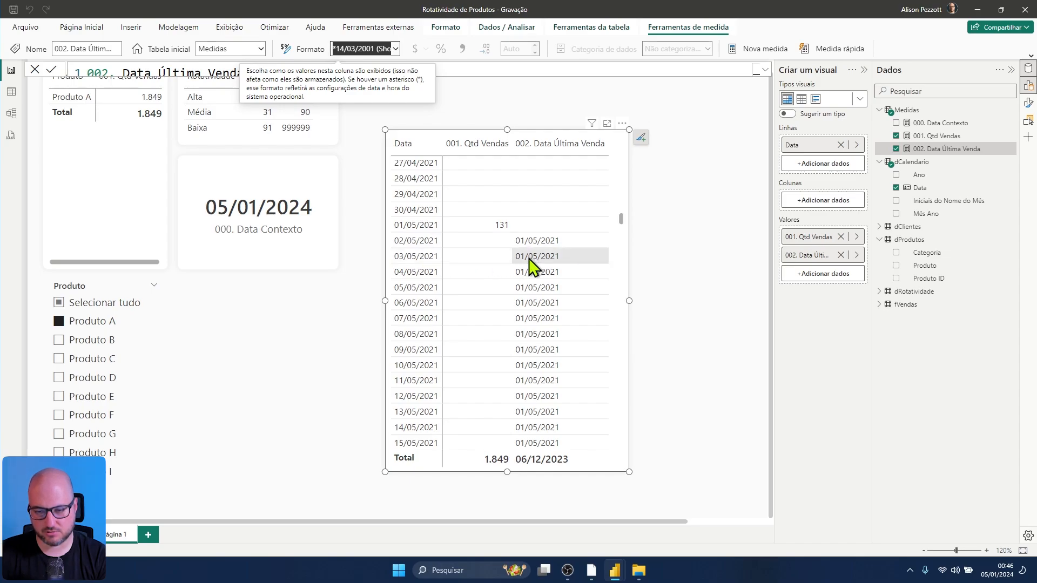
pyautogui.scroll(-10, 535, 261)
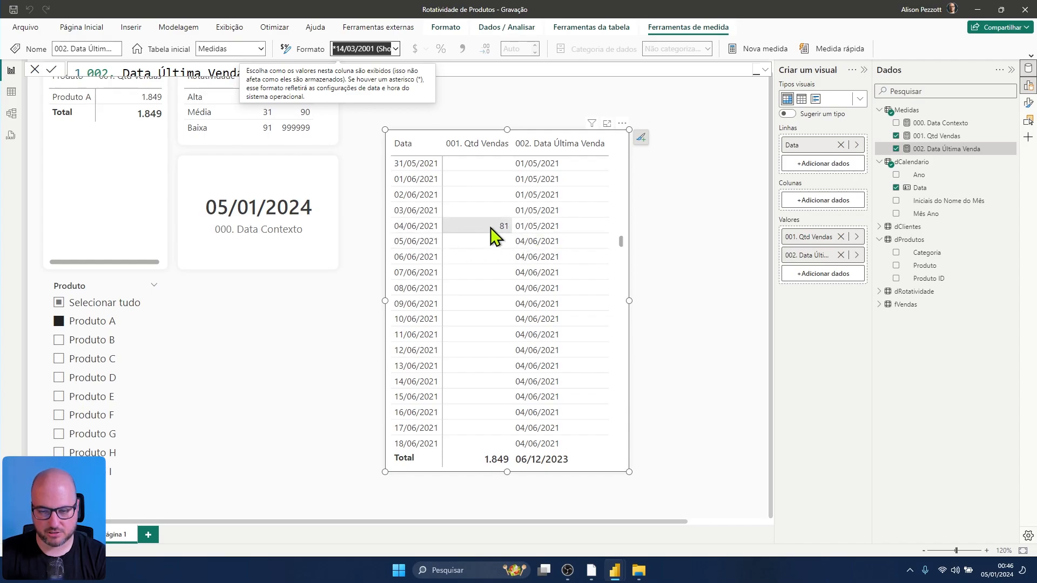
pyautogui.scroll(-14, 534, 250)
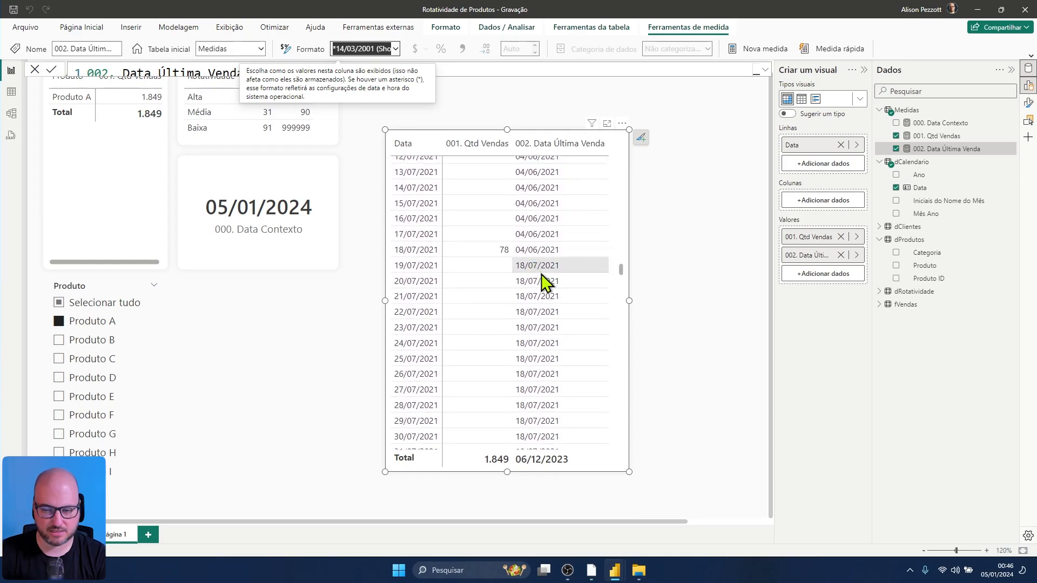
pyautogui.scroll(-20, 553, 267)
pyautogui.scroll(-9, 553, 268)
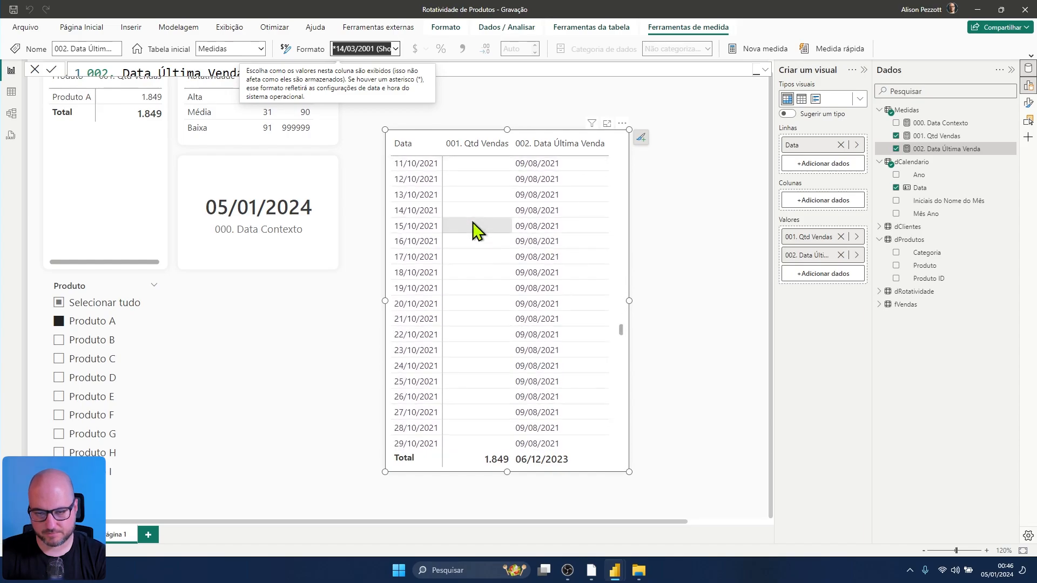
# Step: Sort the matrix by Data descending to examine the last-sale dates in 2024, and restore ascending order
pyautogui.click(413, 152)
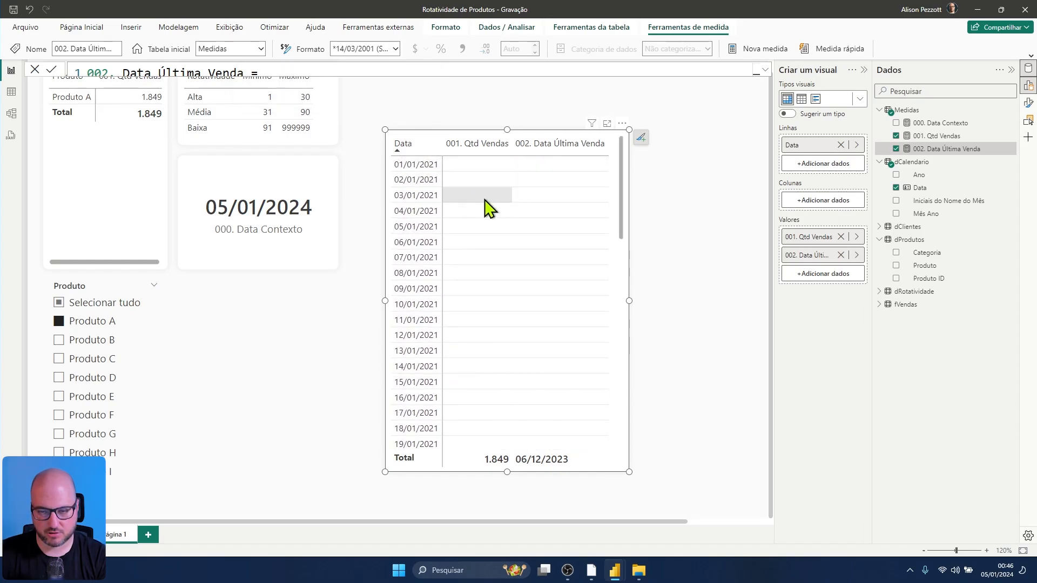
pyautogui.scroll(2, 502, 211)
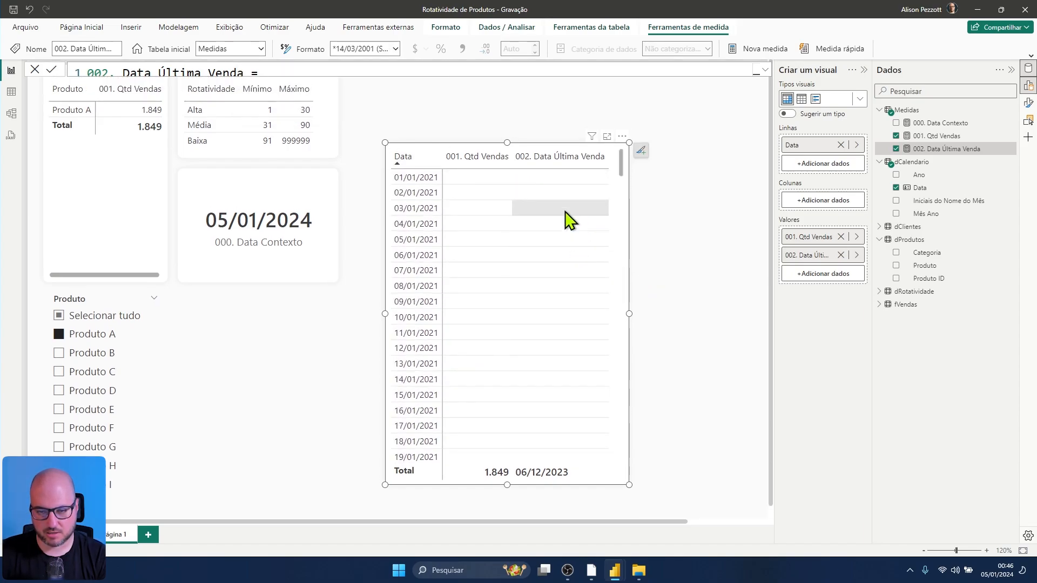
pyautogui.click(428, 161)
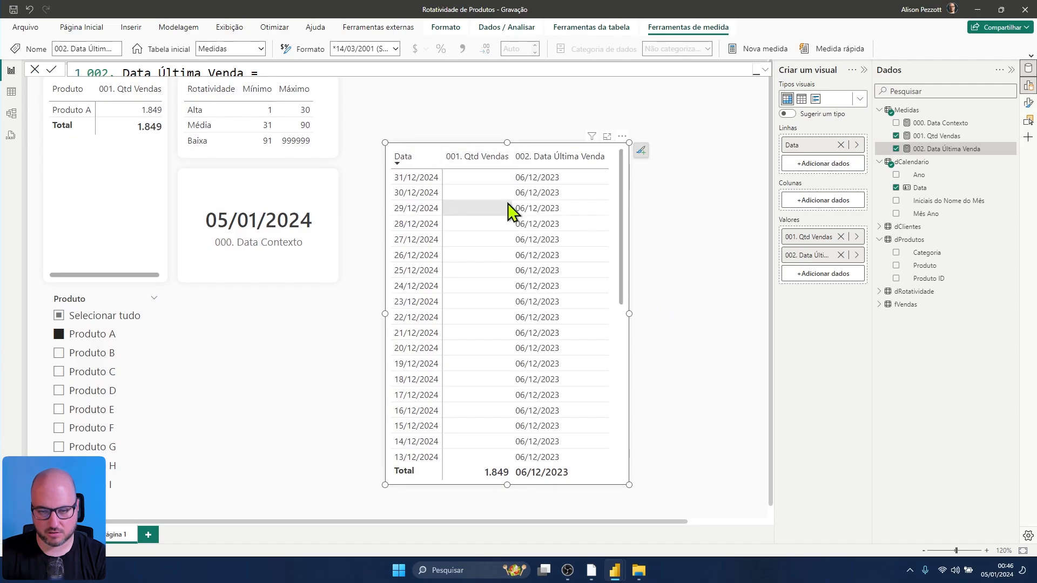
pyautogui.scroll(-15, 545, 289)
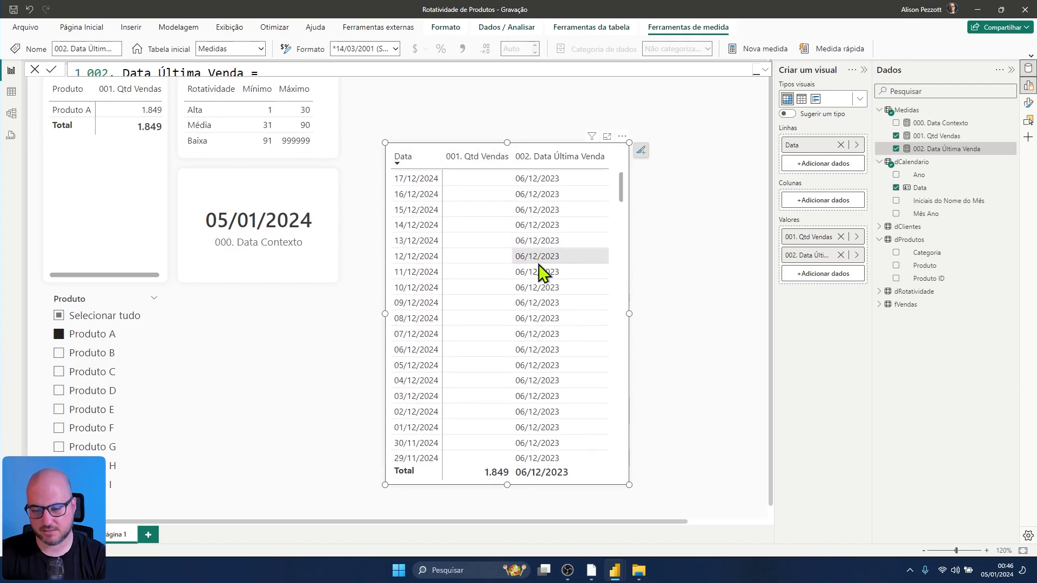
pyautogui.scroll(-13, 535, 259)
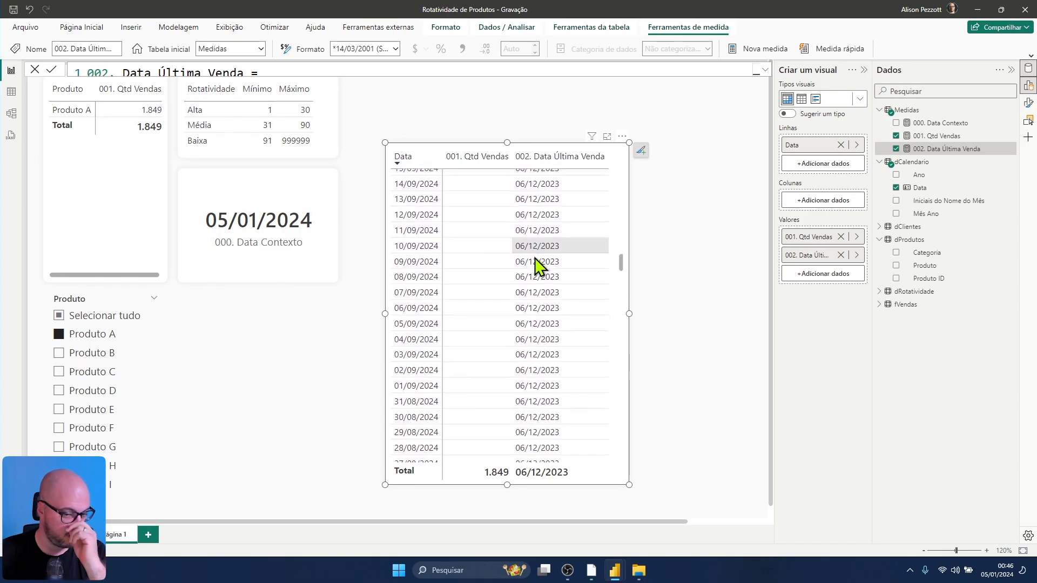
pyautogui.scroll(-16, 536, 262)
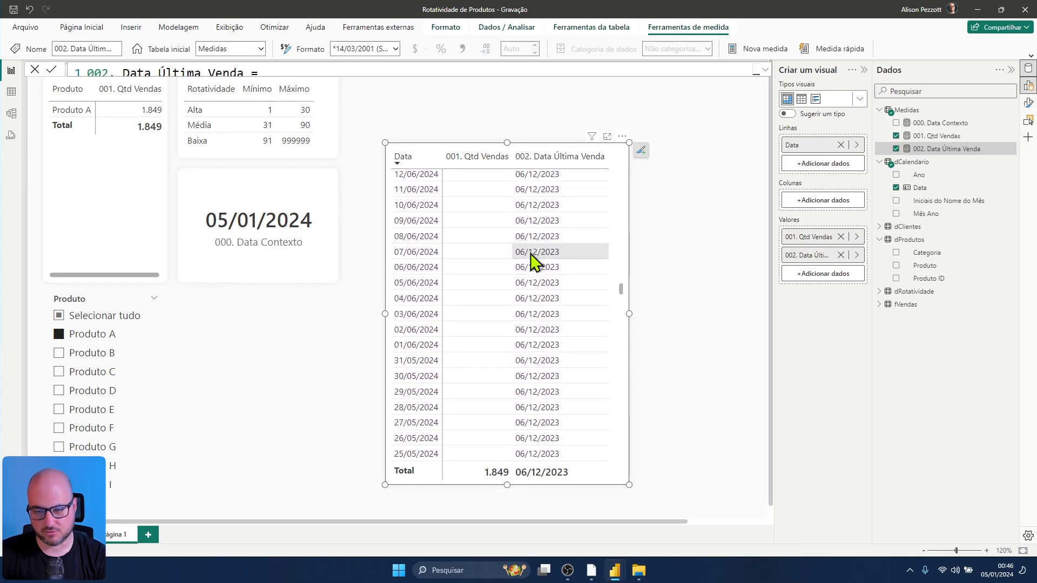
pyautogui.scroll(19, 527, 251)
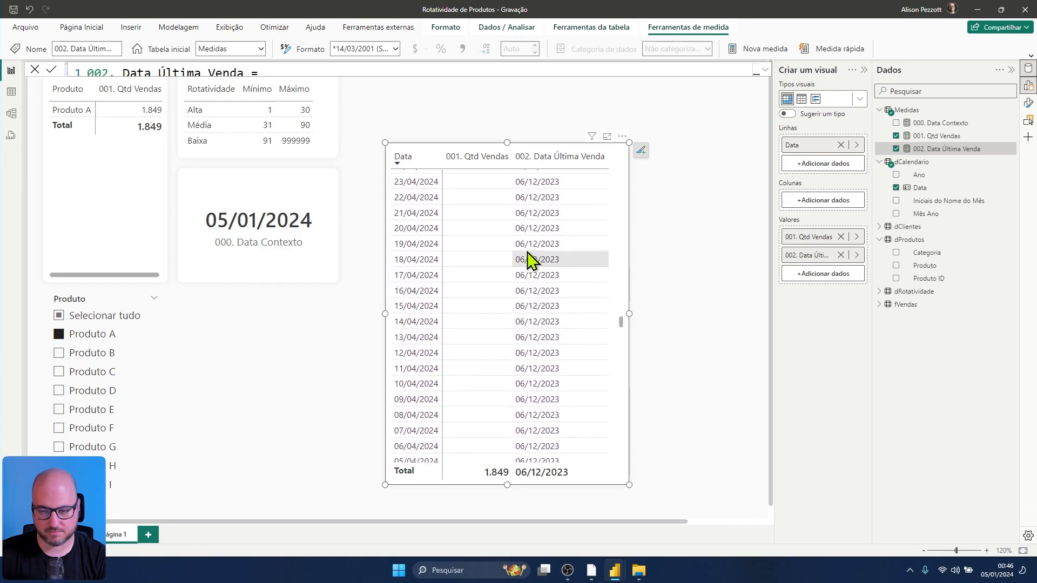
pyautogui.scroll(20, 525, 233)
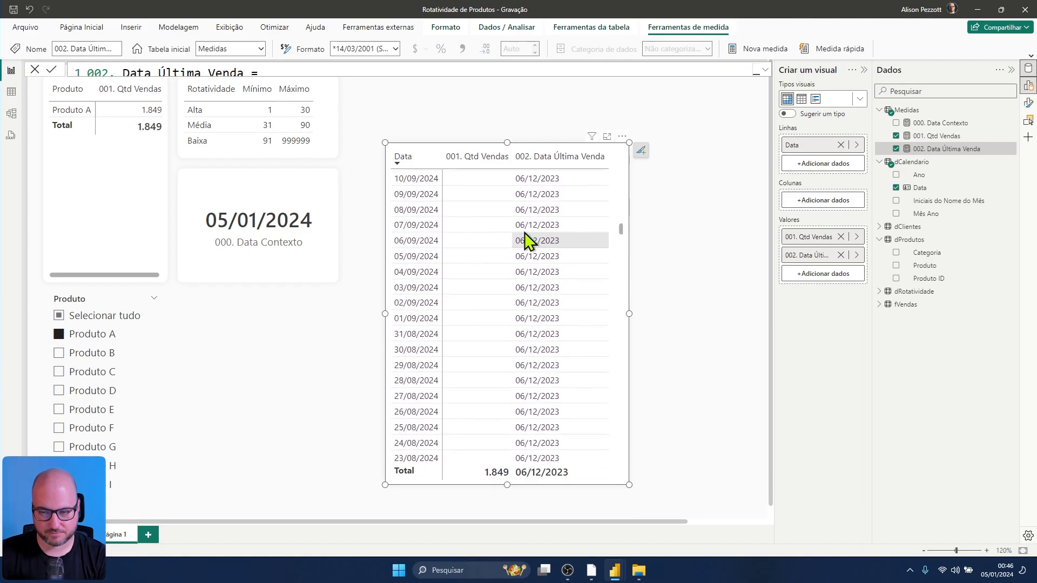
pyautogui.click(416, 162)
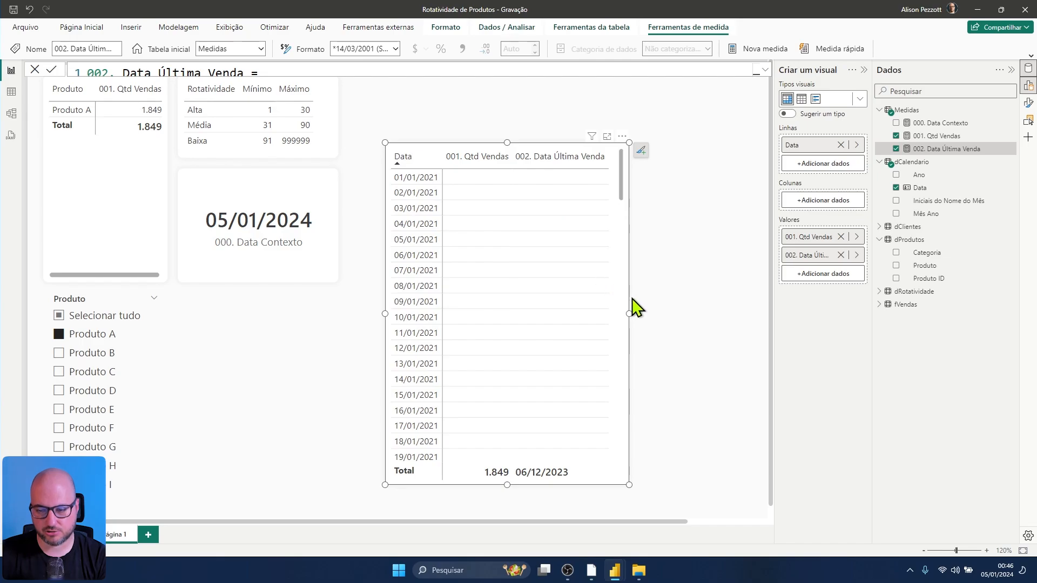
# Step: Widen the matrix and create a new measure named 003. Dias Após Últ. Compra in the Medidas table
pyautogui.moveTo(629, 313); pyautogui.dragTo(729, 318)
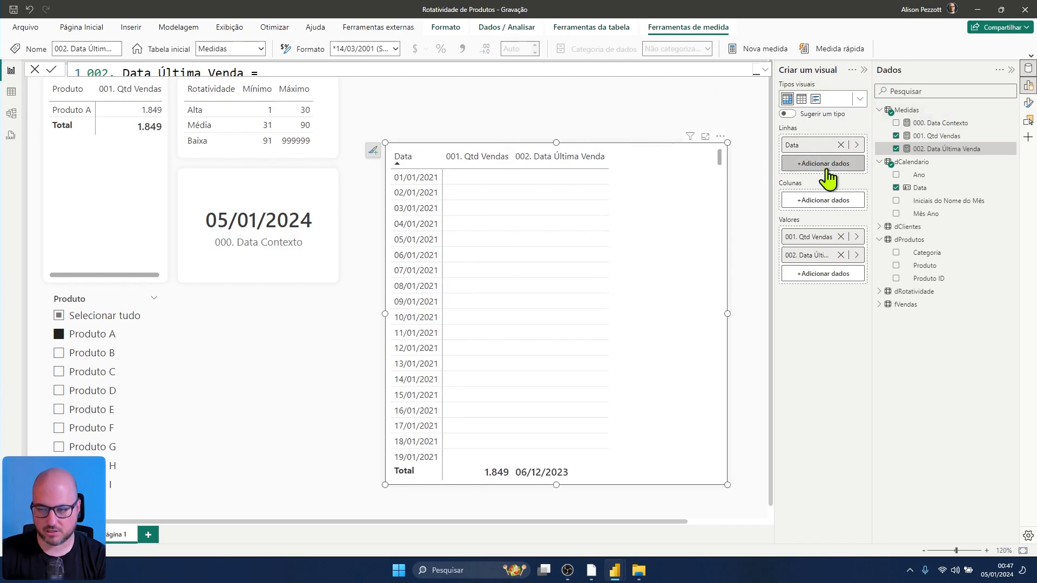
pyautogui.rightClick(912, 115)
pyautogui.press('Escape')
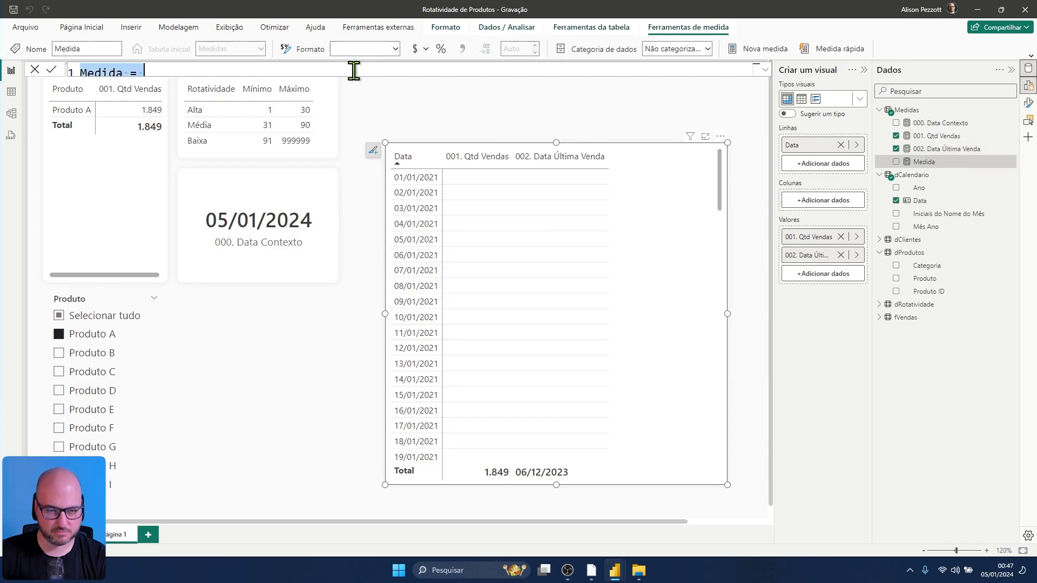
pyautogui.write('003. Dias Após Últ. Compr')
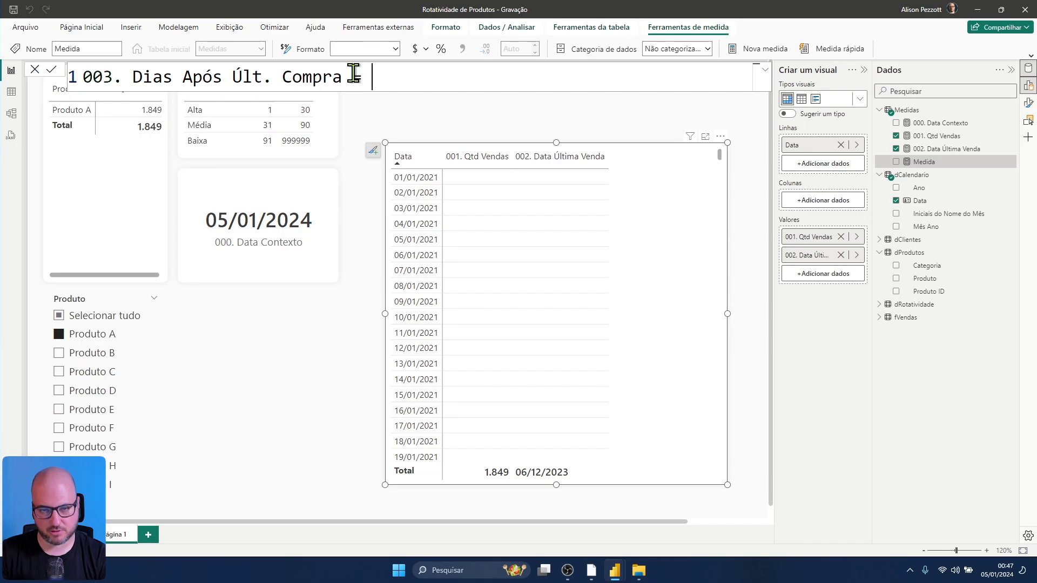
# Step: Begin the measure on a new line with DATEDIFF, using [002. Data Última Venda] as the first date
pyautogui.hotkey('shift', 'Return')
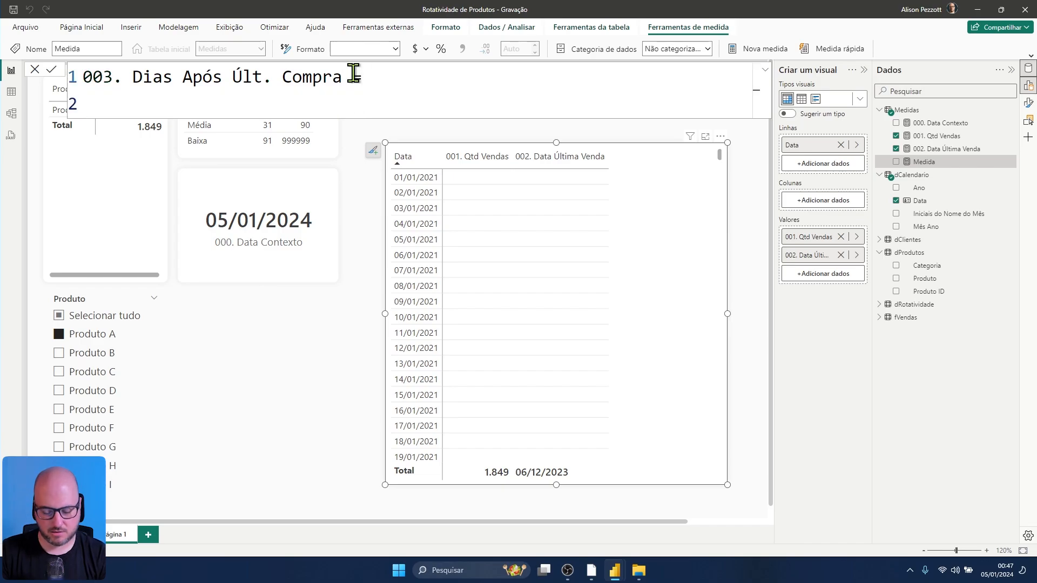
pyautogui.write('DATE')
pyautogui.press('Down')
pyautogui.press('Down')
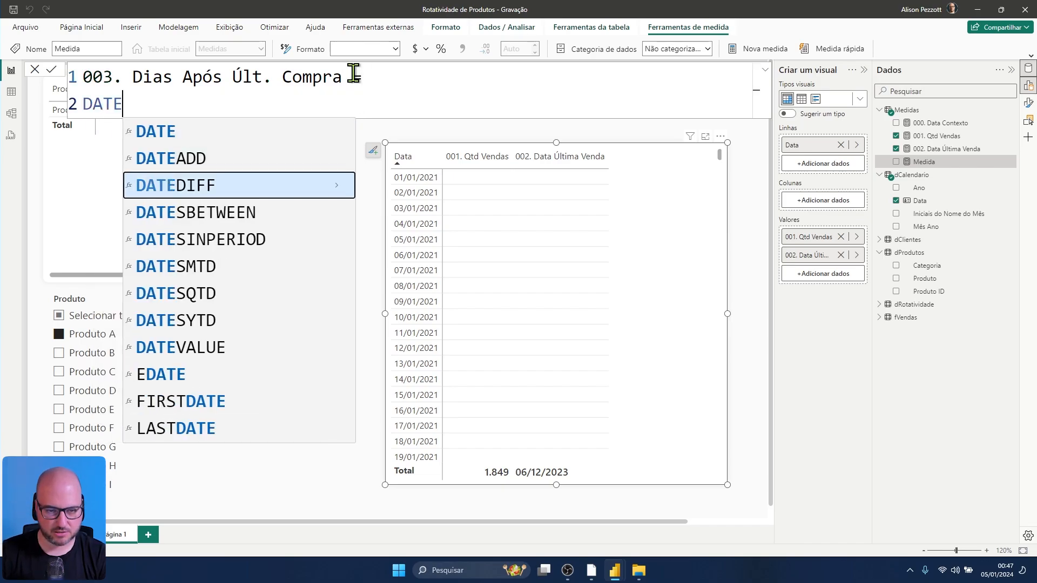
pyautogui.press('Tab')
pyautogui.write('(')
pyautogui.hotkey('shift', 'Return')
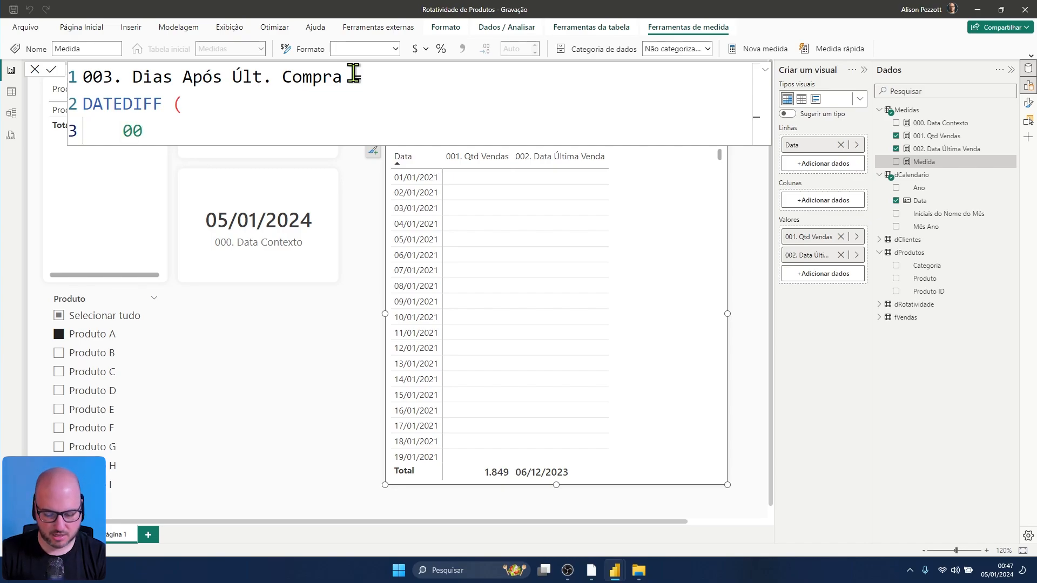
pyautogui.write('[')
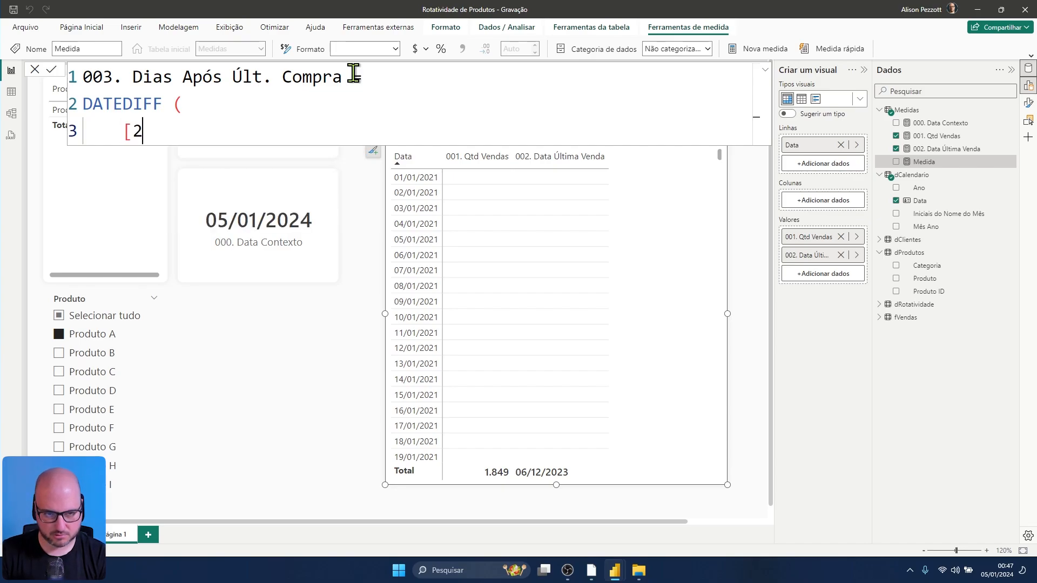
pyautogui.press('Down')
pyautogui.press('Down')
pyautogui.press('Tab')
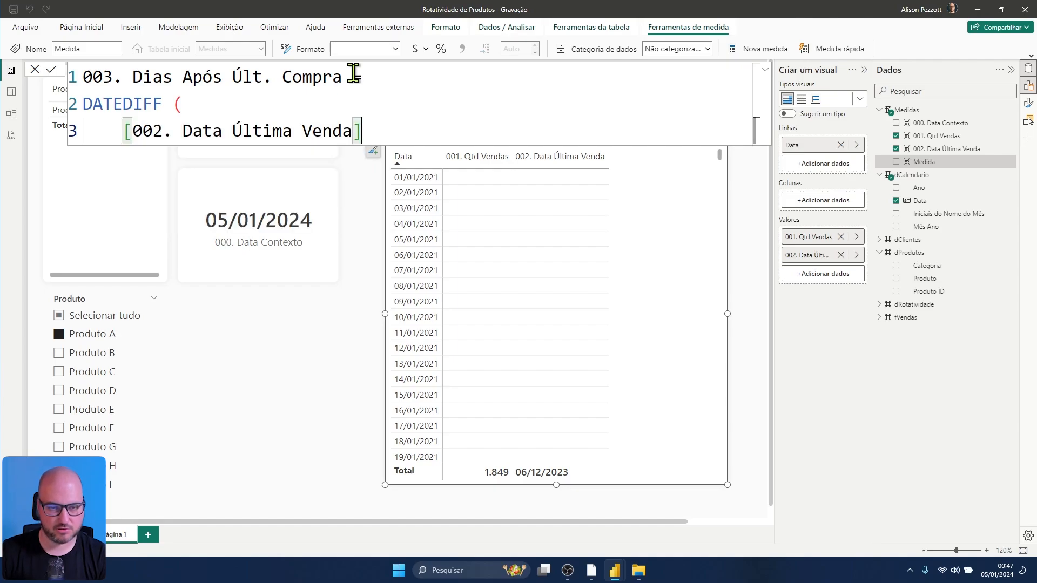
pyautogui.write(',')
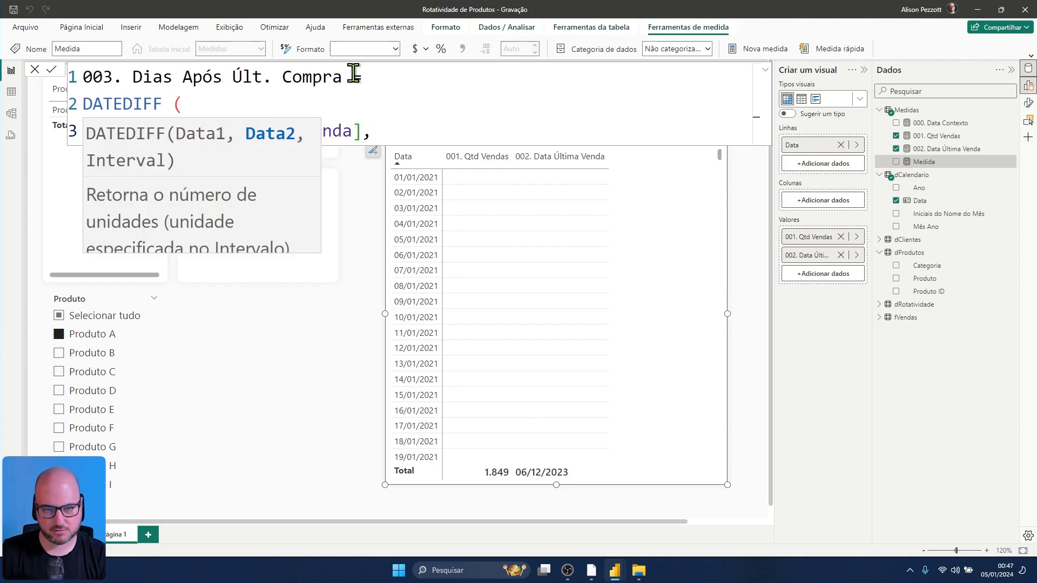
# Step: Rename the measure in the formula as 003. Dias Após Últ. Venda
pyautogui.doubleClick(311, 76)
pyautogui.write('Vend')
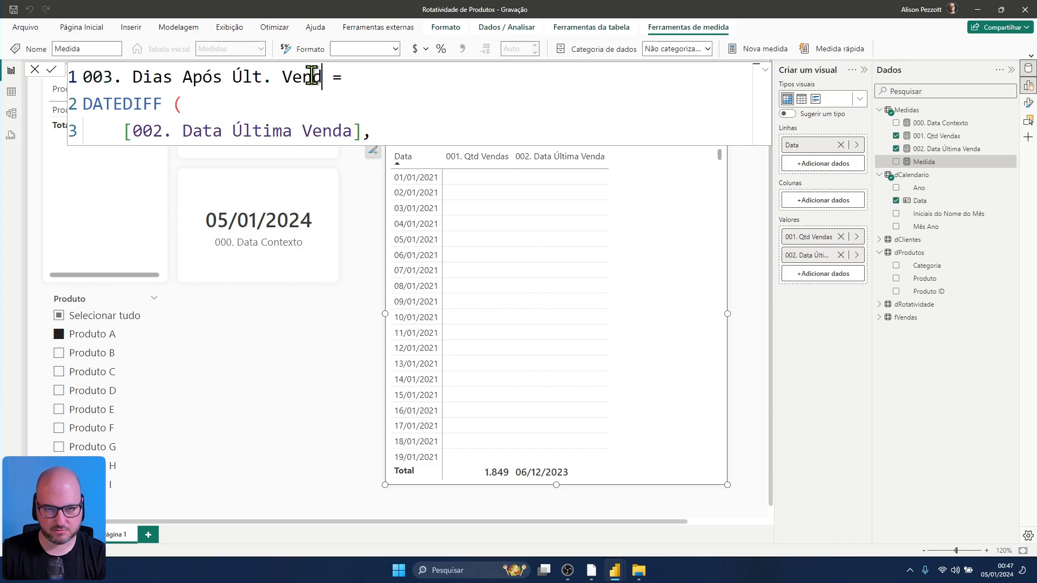
pyautogui.click(407, 158)
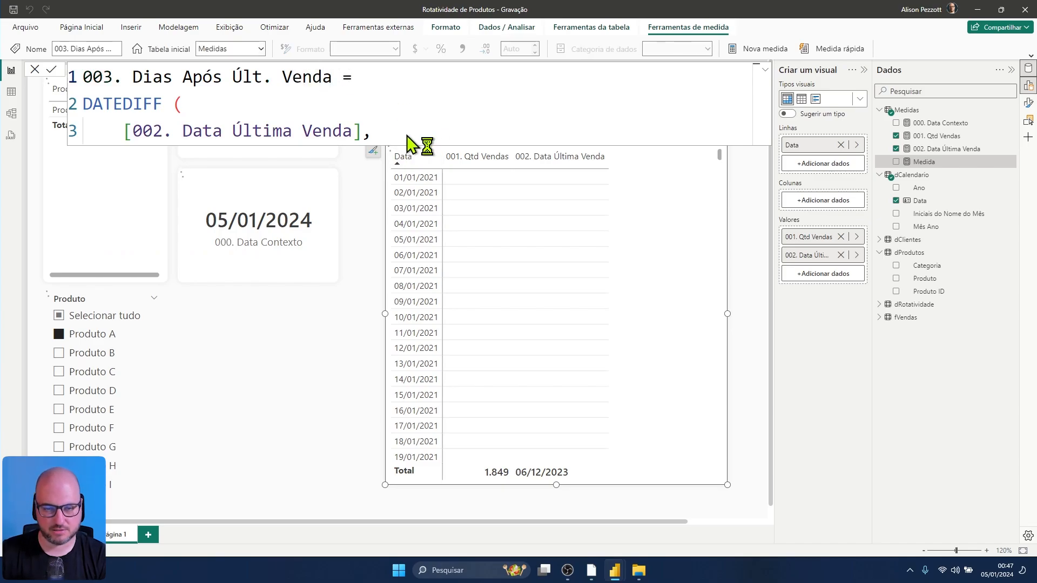
# Step: Remove the premature closing parenthesis and complete DATEDIFF with [000. Data Contexto] as the second date and DAY as the interval
pyautogui.click(376, 132)
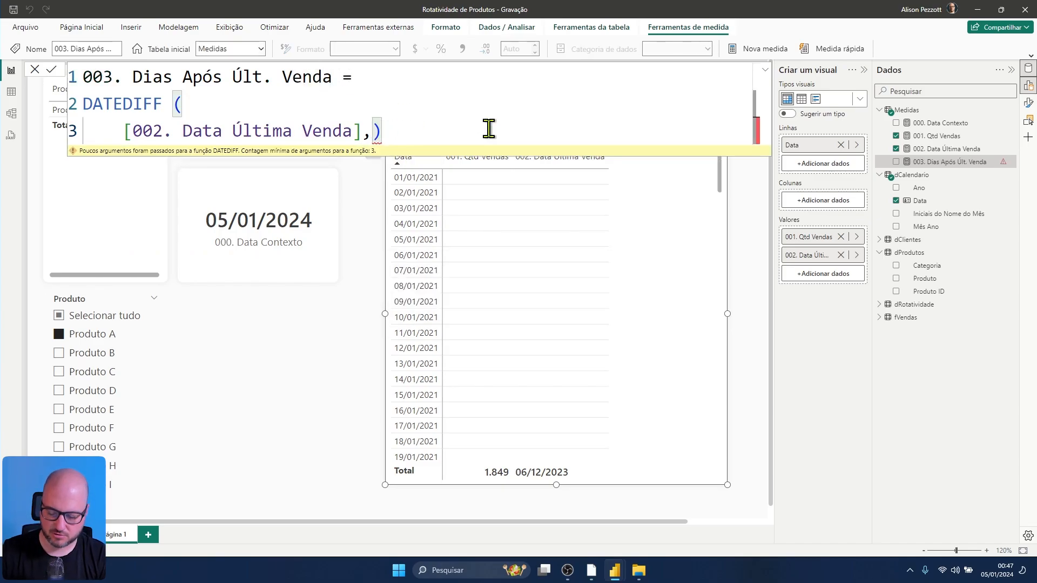
pyautogui.press('Delete')
pyautogui.hotkey('shift', 'Return')
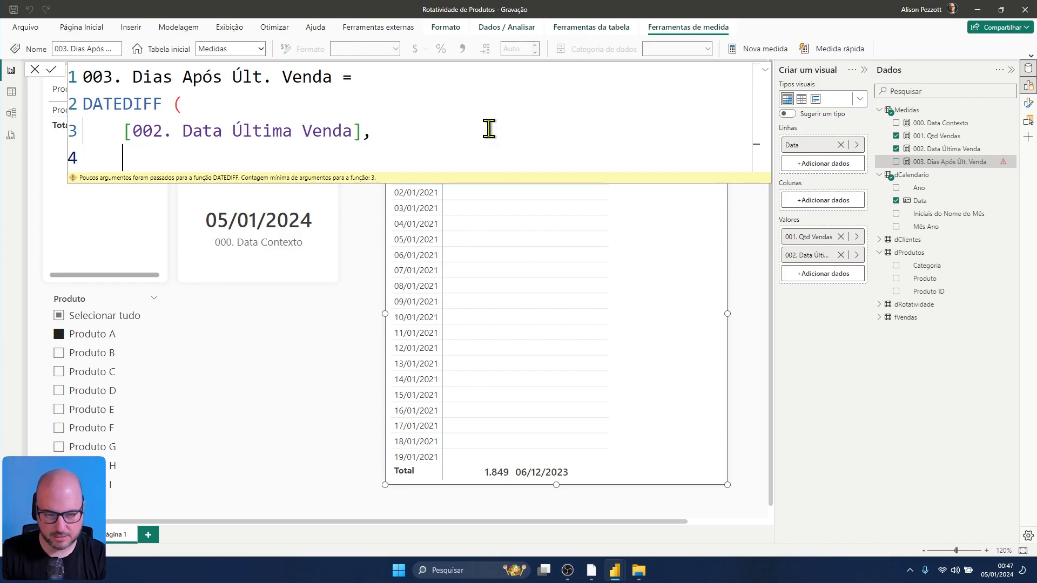
pyautogui.write('[')
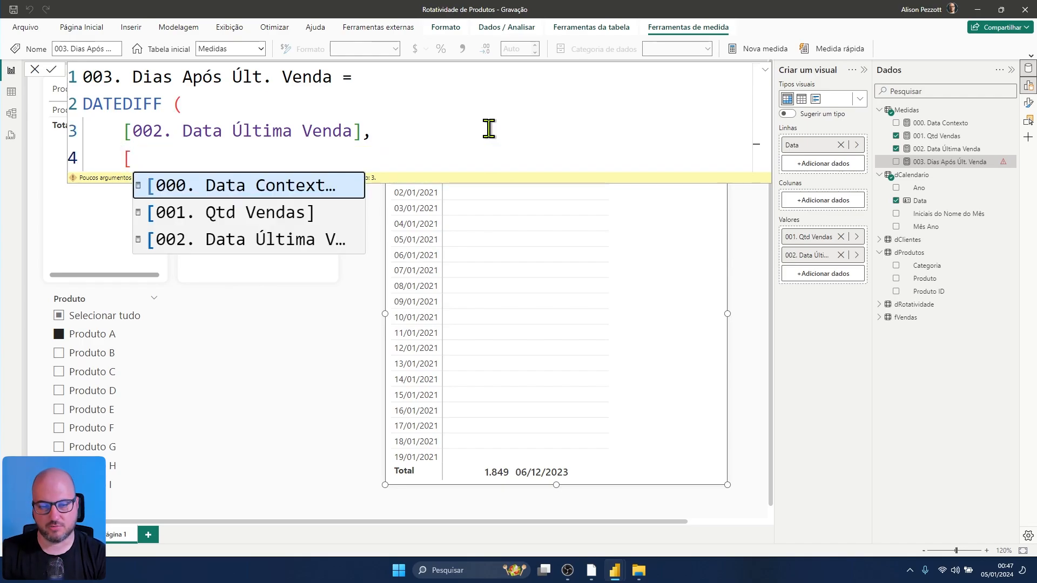
pyautogui.press('Tab')
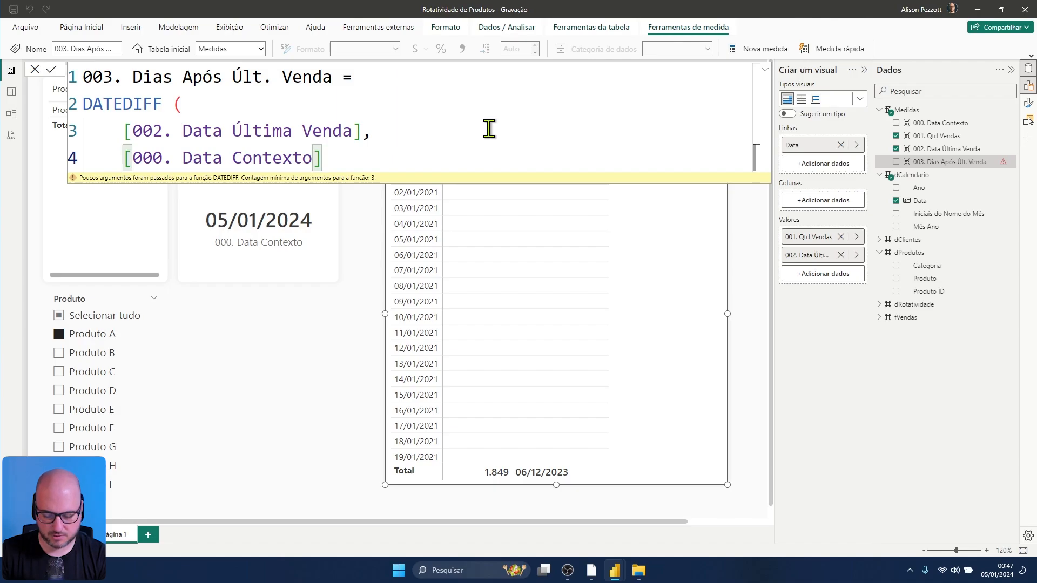
pyautogui.write(',')
pyautogui.hotkey('shift', 'Return')
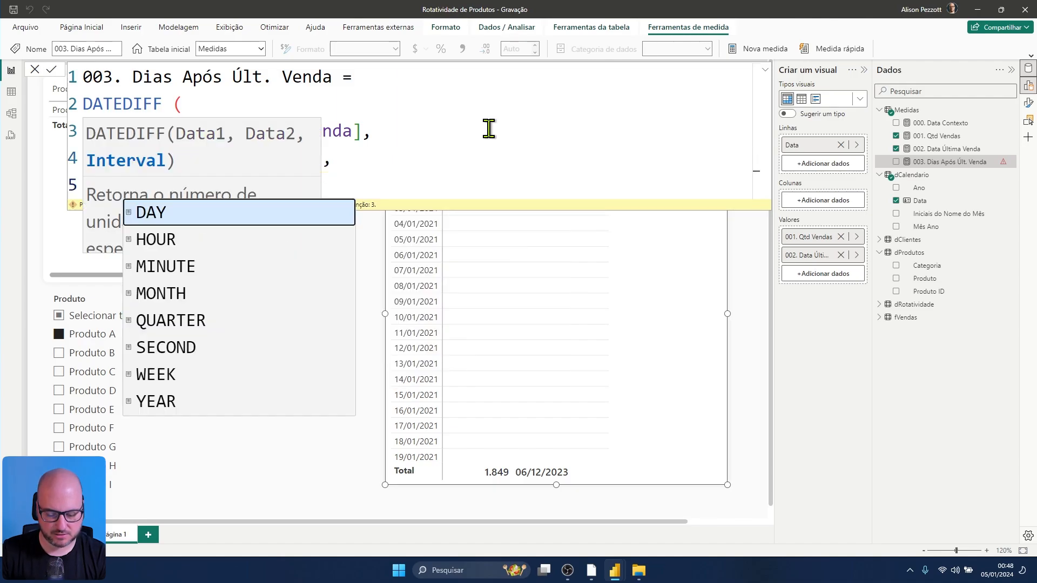
pyautogui.write('DAY')
pyautogui.hotkey('shift', 'Return')
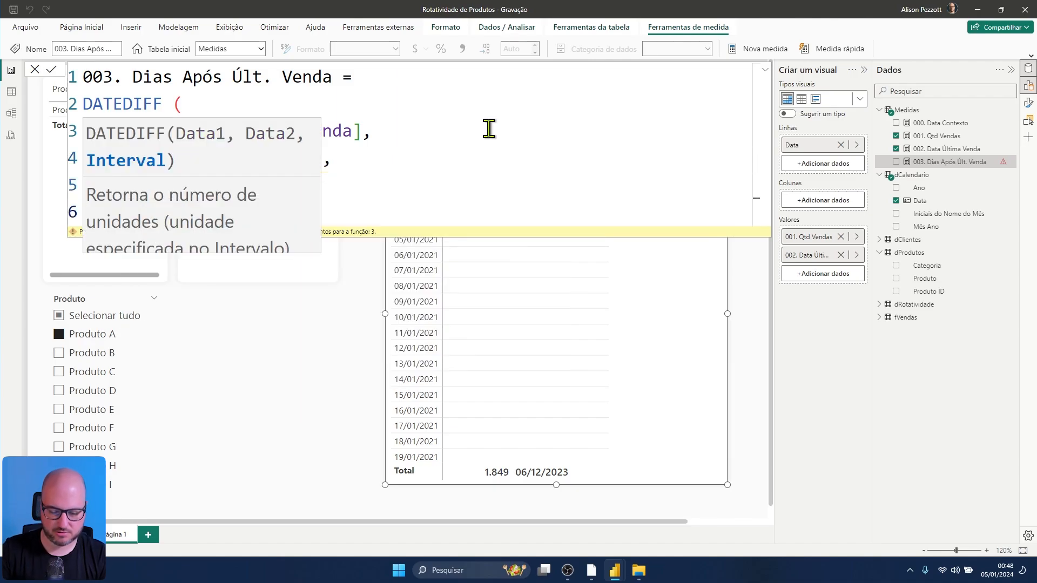
pyautogui.write(')')
# Step: Commit the 003. Dias Após Últ. Venda measure and turn on its thousands separator
pyautogui.moveTo(118, 213); pyautogui.dragTo(52, 103)
pyautogui.click(52, 70)
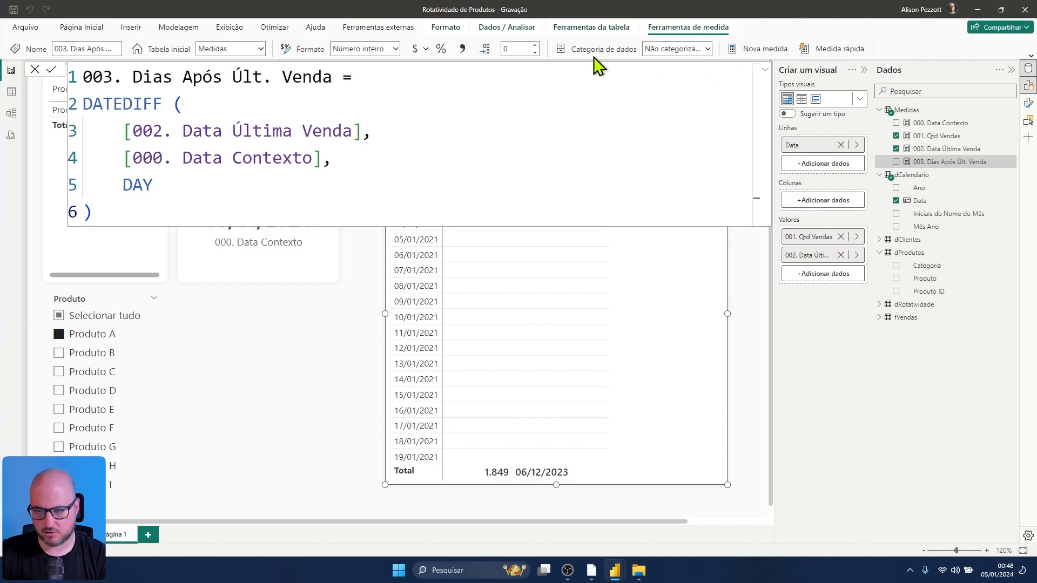
pyautogui.click(765, 69)
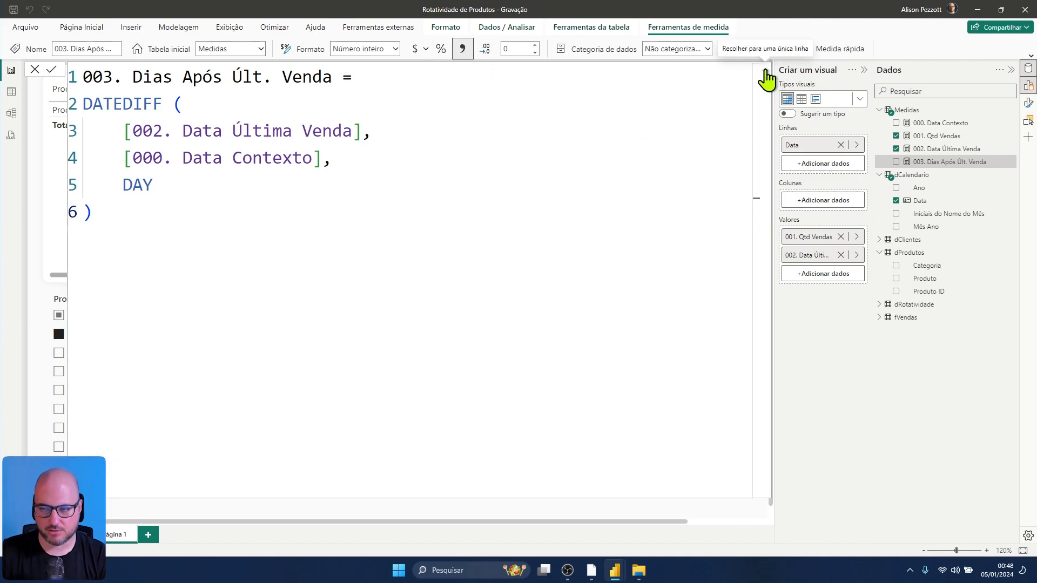
# Step: Add 003. Dias Após Últ. Venda to the date matrix and narrow its 002 and 003 measure columns
pyautogui.click(766, 70)
pyautogui.moveTo(929, 162); pyautogui.dragTo(810, 281)
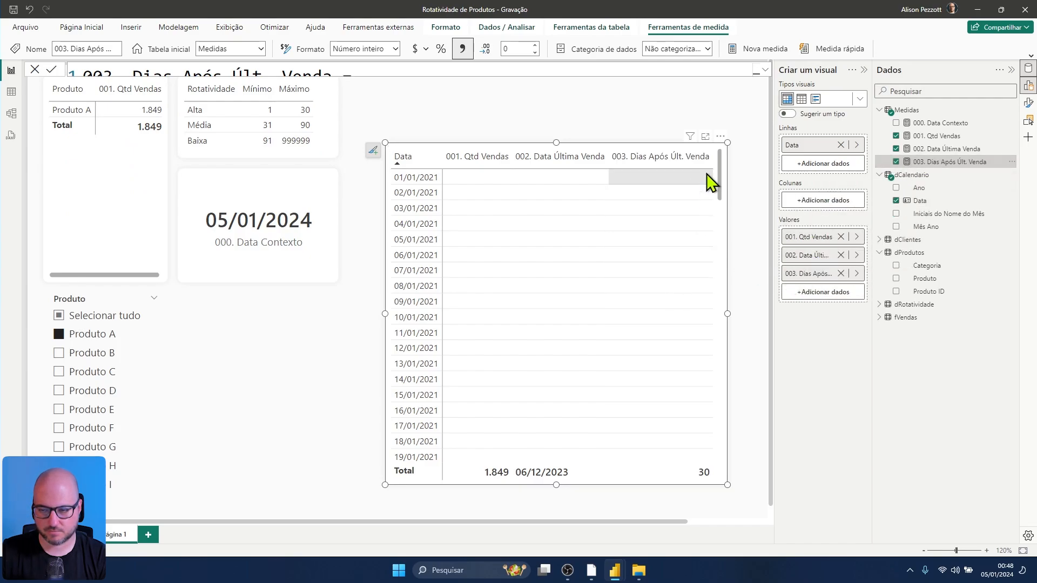
pyautogui.moveTo(607, 162); pyautogui.dragTo(557, 162)
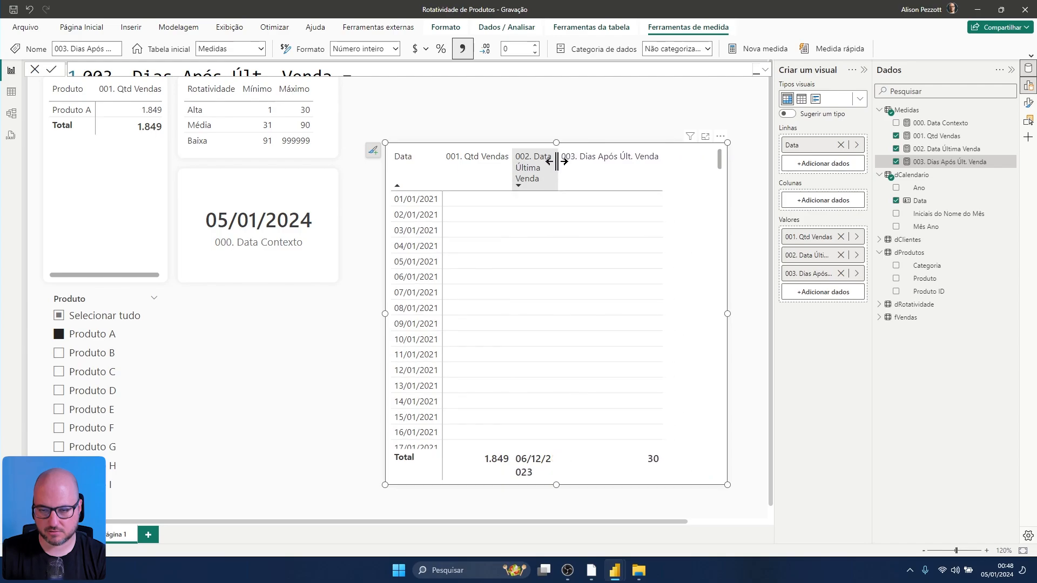
pyautogui.moveTo(663, 180); pyautogui.dragTo(614, 176)
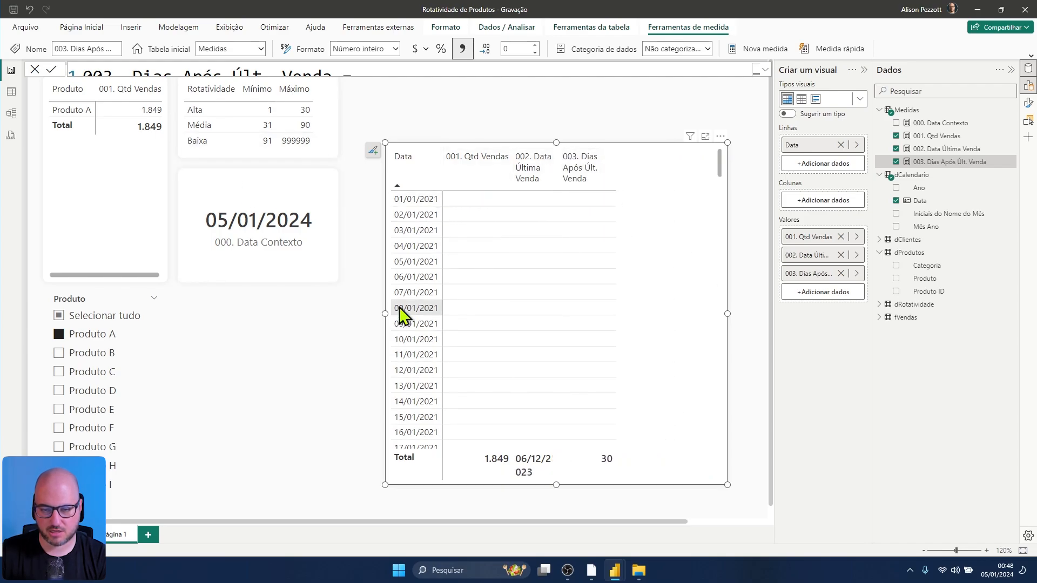
# Step: Turn off showing items with no data for the matrix's Data field and auto-fit the 002. Data Última Venda column
pyautogui.rightClick(802, 155)
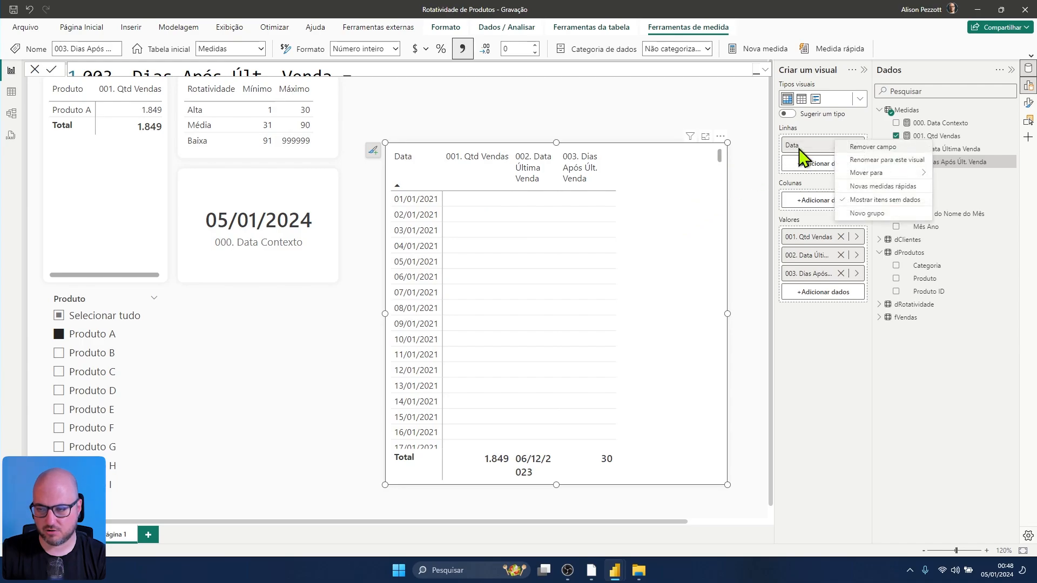
pyautogui.click(862, 199)
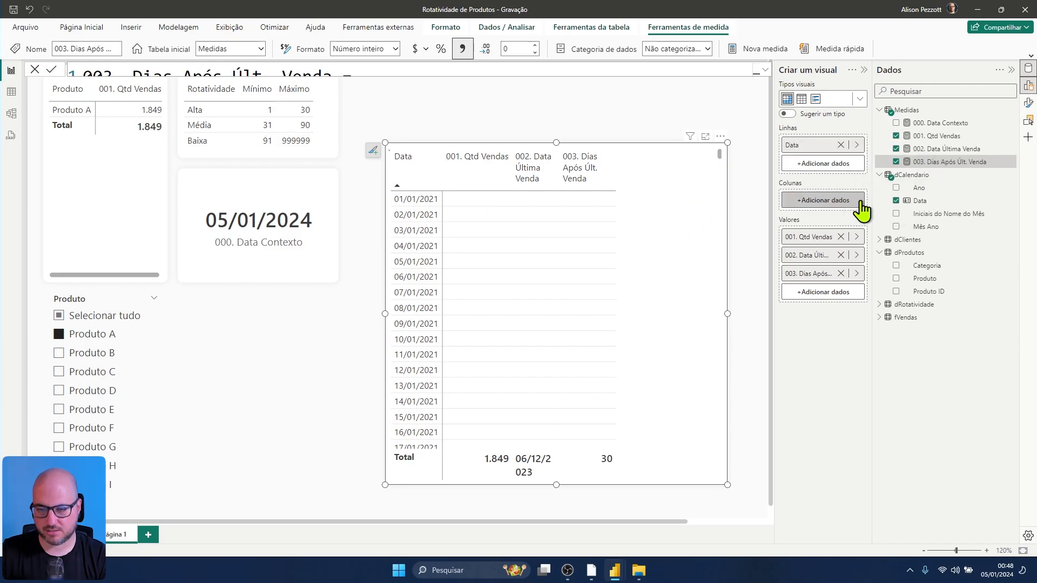
pyautogui.doubleClick(558, 181)
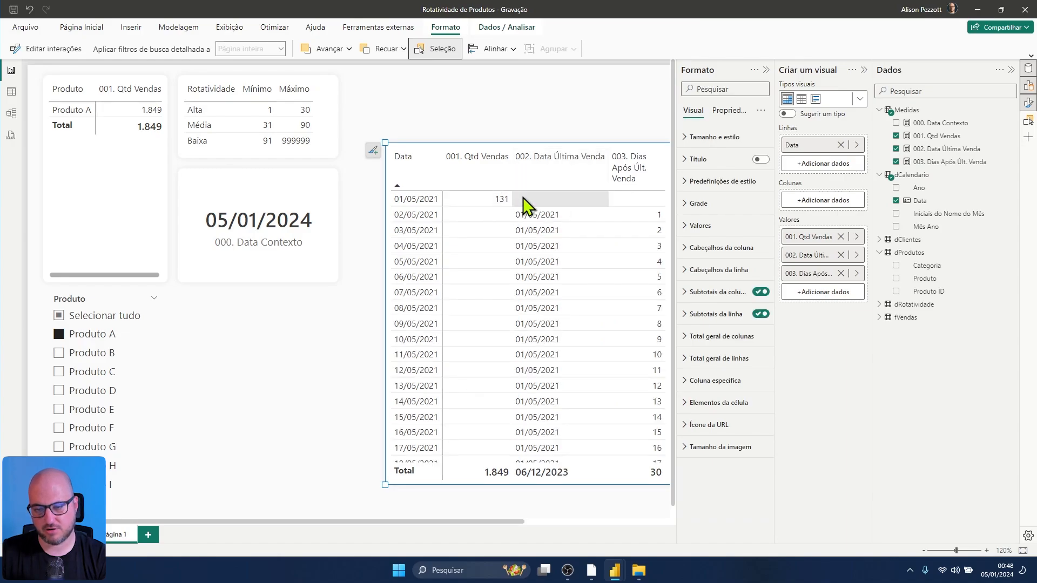
# Step: Narrow the 002. Data Última Venda column until its header wraps, then deselect the matrix and collapse the visual-building pane
pyautogui.scroll(-10, 636, 238)
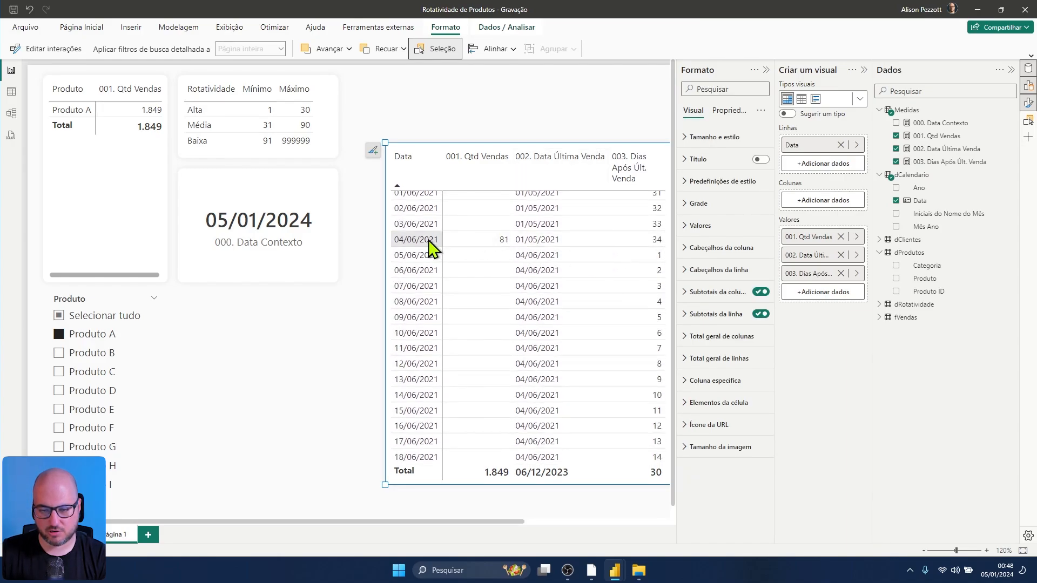
pyautogui.scroll(-20, 658, 265)
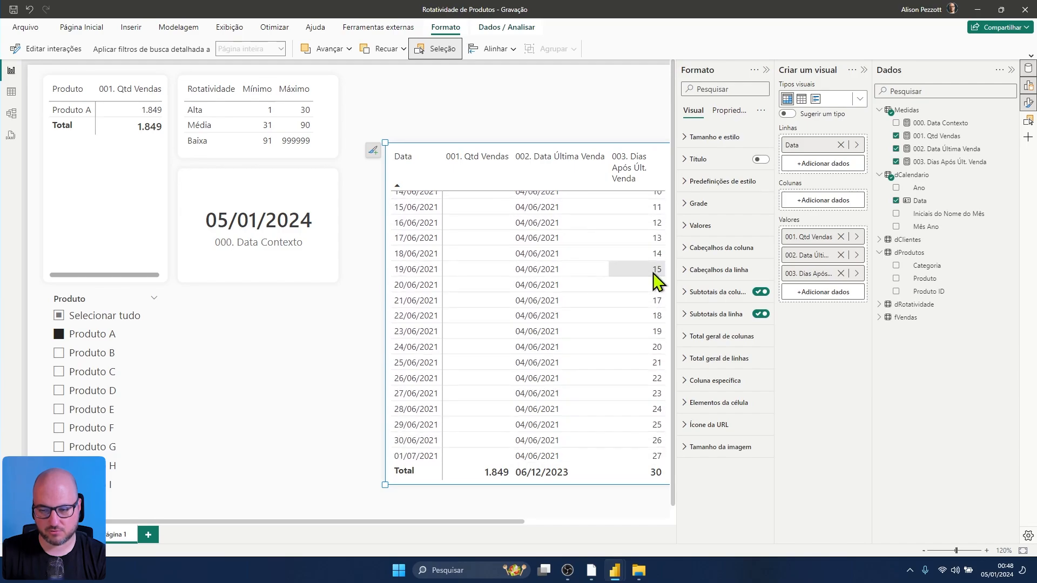
pyautogui.scroll(-20, 636, 342)
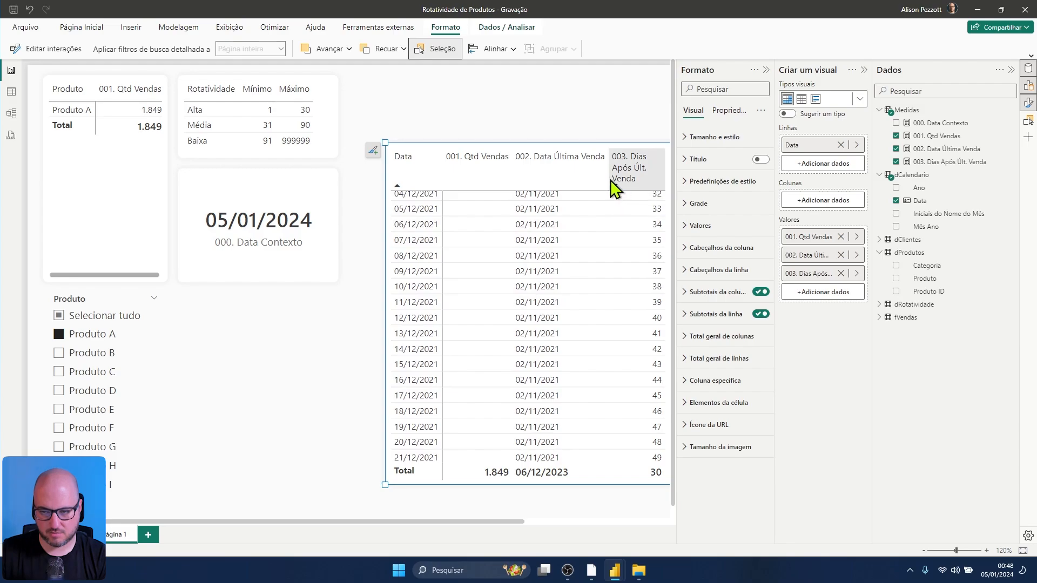
pyautogui.moveTo(609, 180); pyautogui.dragTo(589, 171)
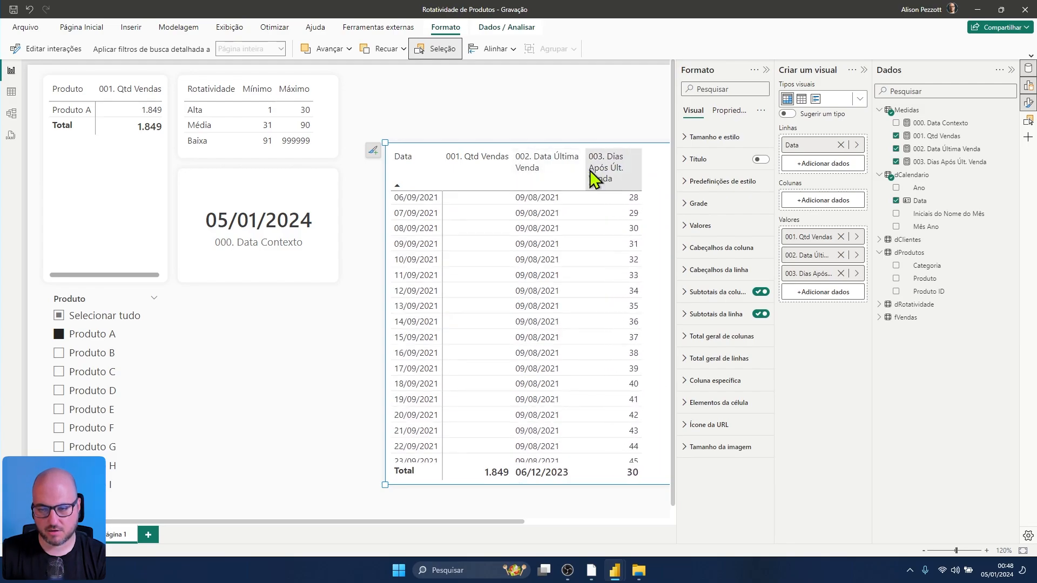
pyautogui.click(637, 122)
pyautogui.click(766, 70)
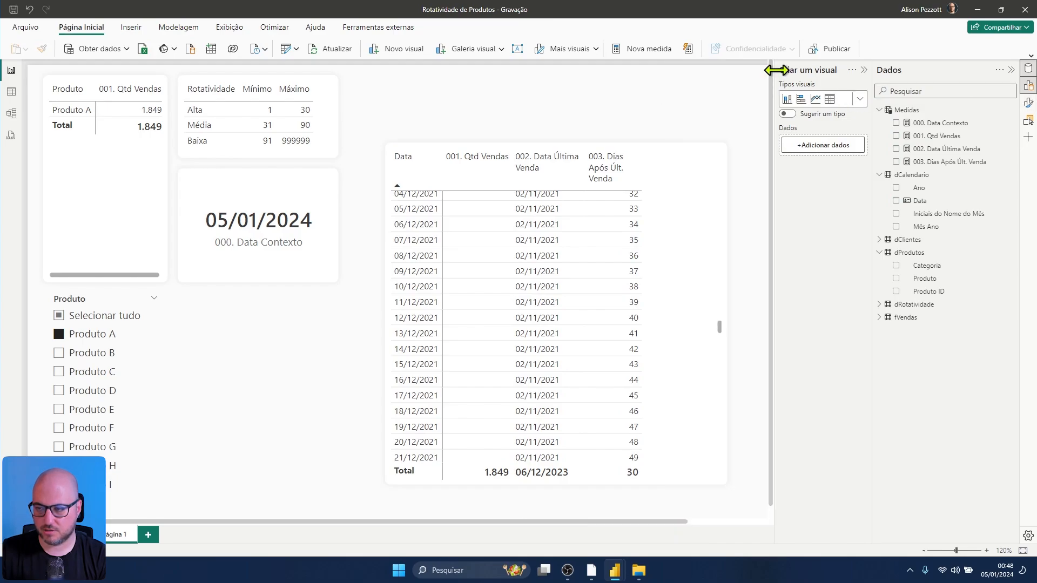
pyautogui.click(864, 69)
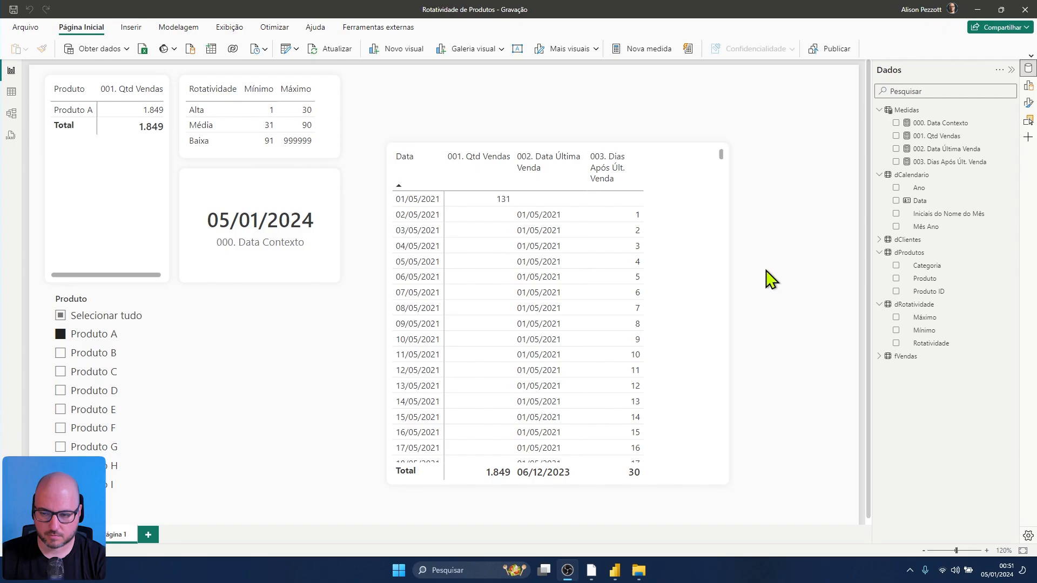
# Step: Create a new measure named 004. Rotatividade in the Medidas table and start its formula on a new line
pyautogui.click(765, 270)
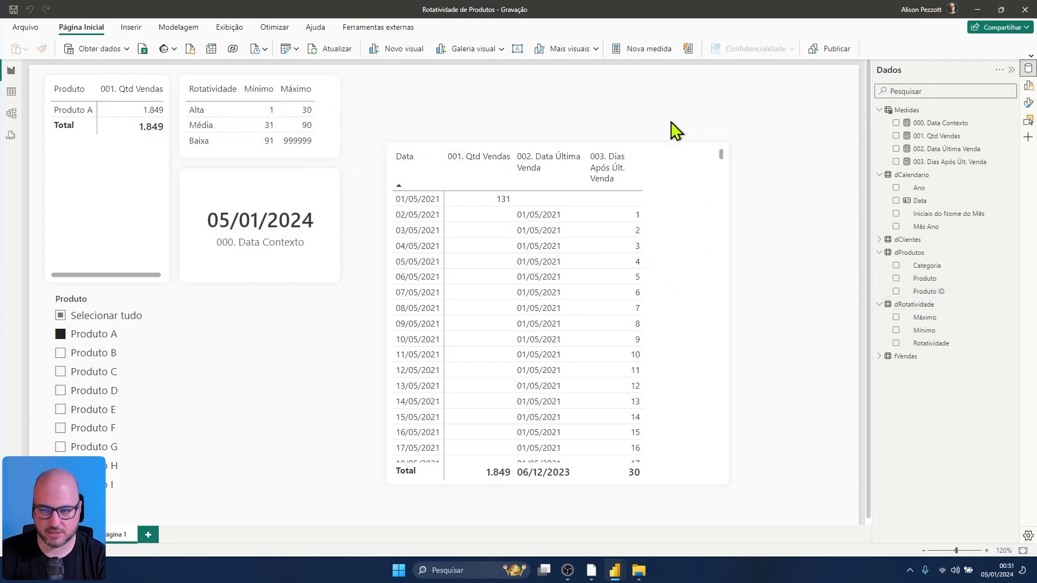
pyautogui.rightClick(909, 110)
pyautogui.click(939, 132)
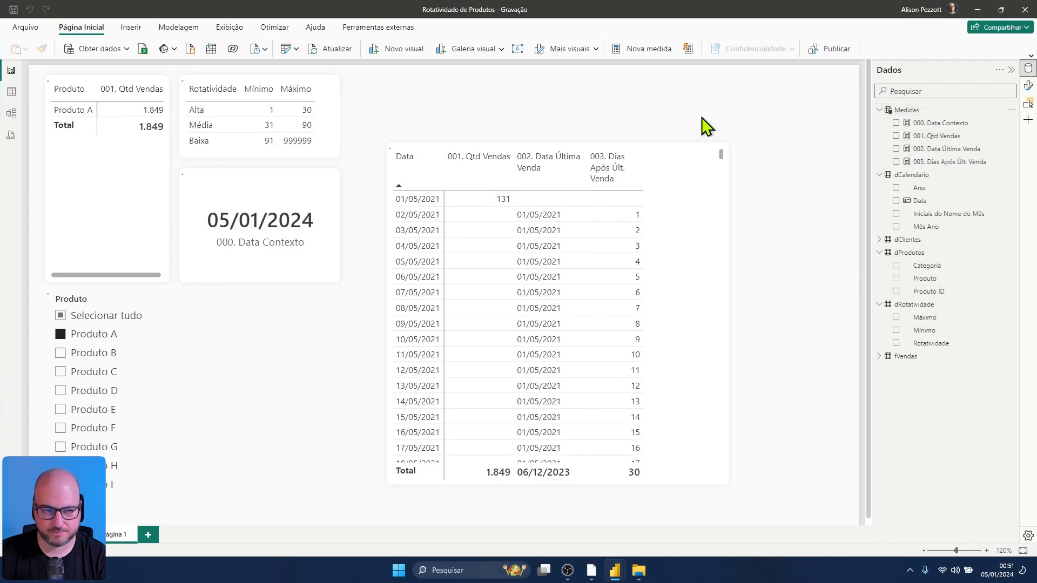
pyautogui.write('004. Rotatividade =')
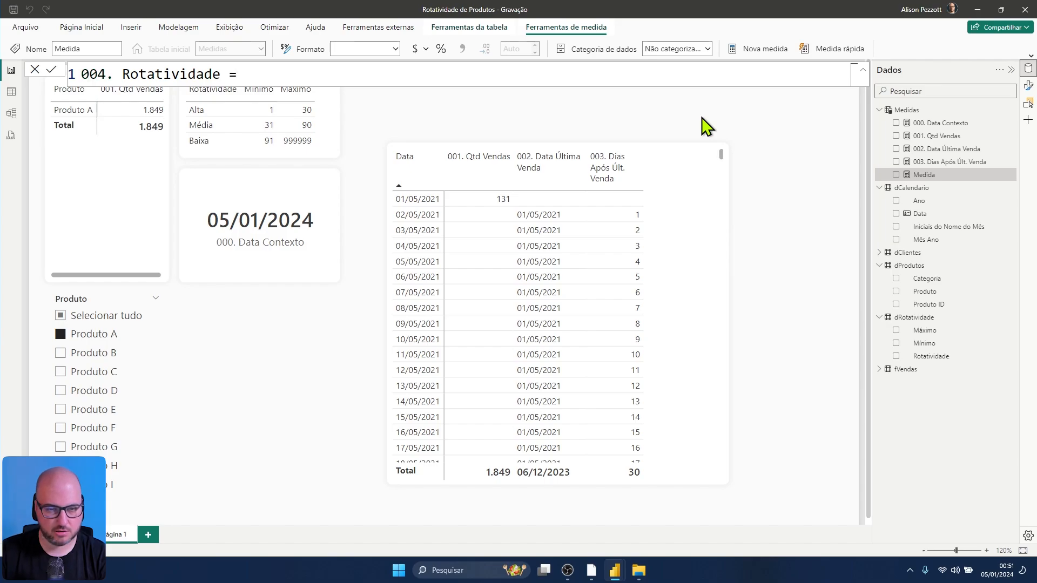
pyautogui.hotkey('shift', 'Return')
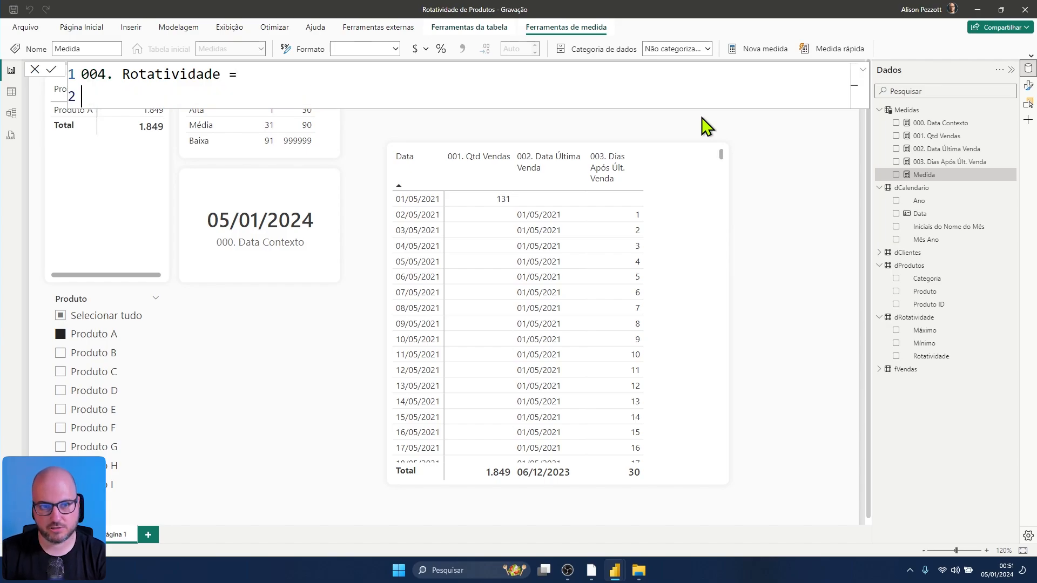
# Step: Begin the 004. Rotatividade expression with the SELECTEDVALUE function
pyautogui.write('SELE')
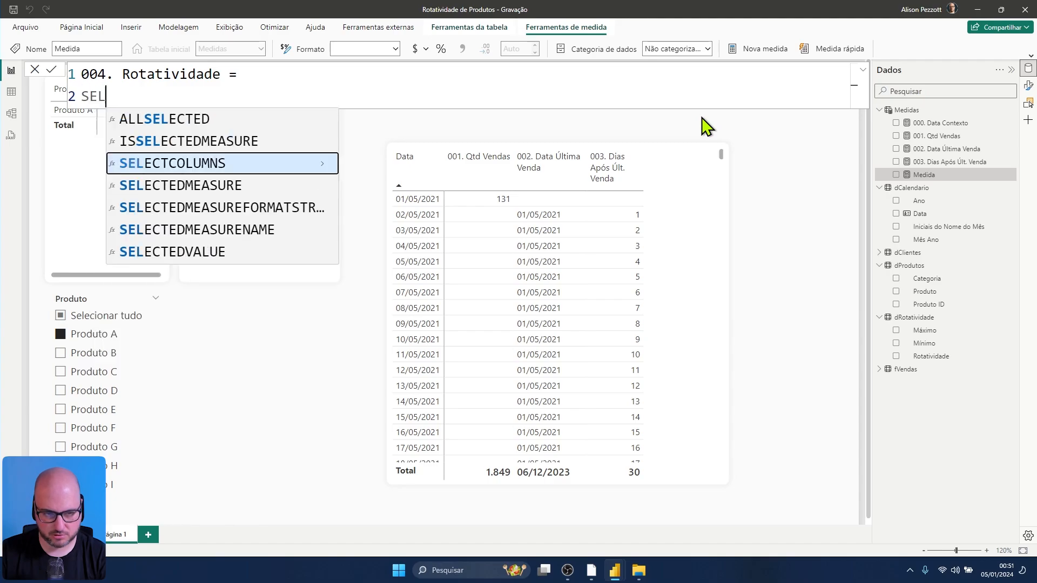
pyautogui.press('Down')
pyautogui.press('Down')
pyautogui.press('Down')
pyautogui.press('Down')
pyautogui.press('Tab')
pyautogui.write('( ')
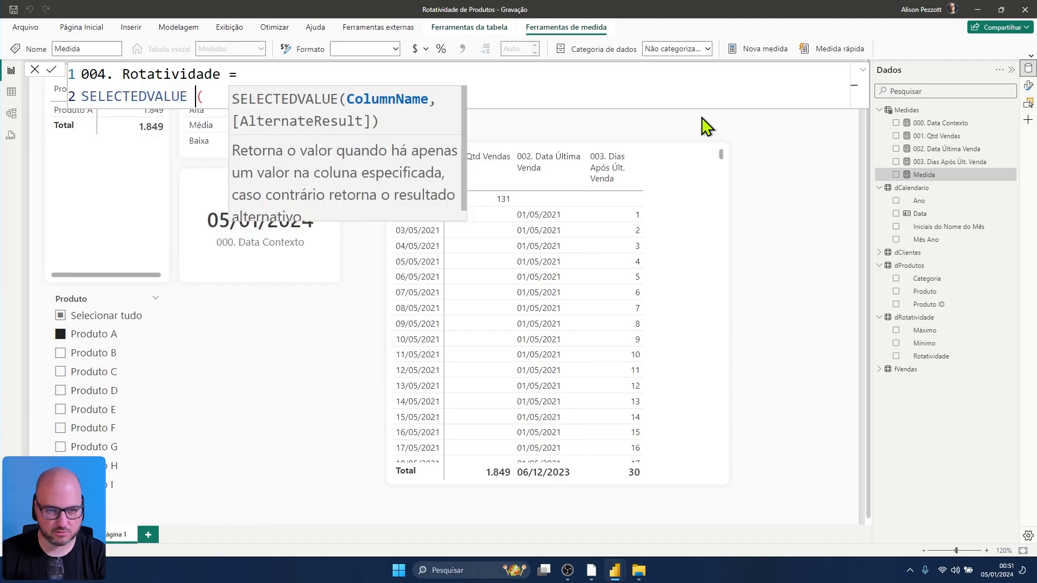
# Step: Complete SELECTEDVALUE with the dRotatividade[Rotatividade] column and commit the measure
pyautogui.write('dR')
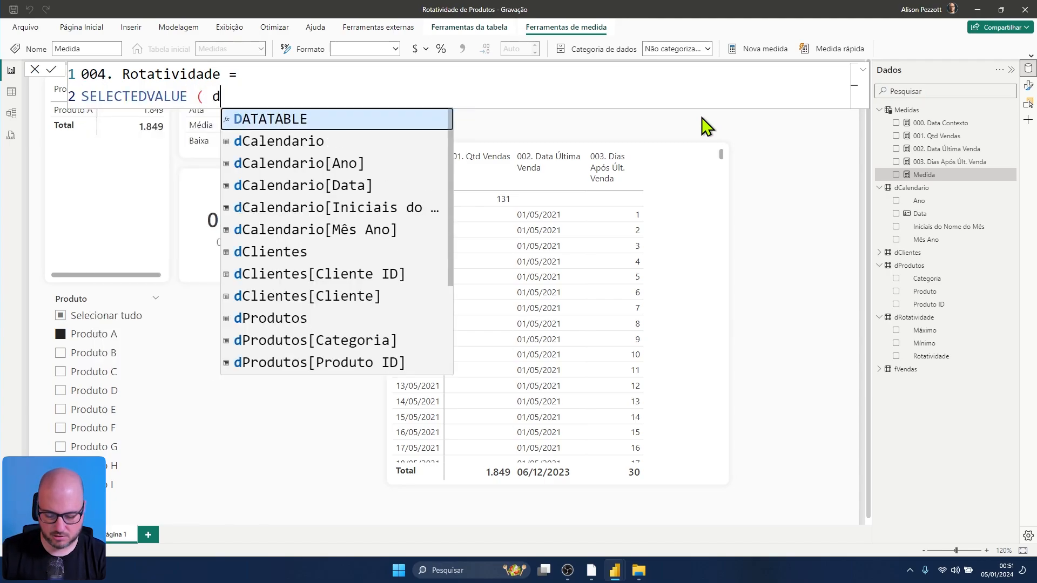
pyautogui.press('Down')
pyautogui.press('Down')
pyautogui.press('Down')
pyautogui.press('Tab')
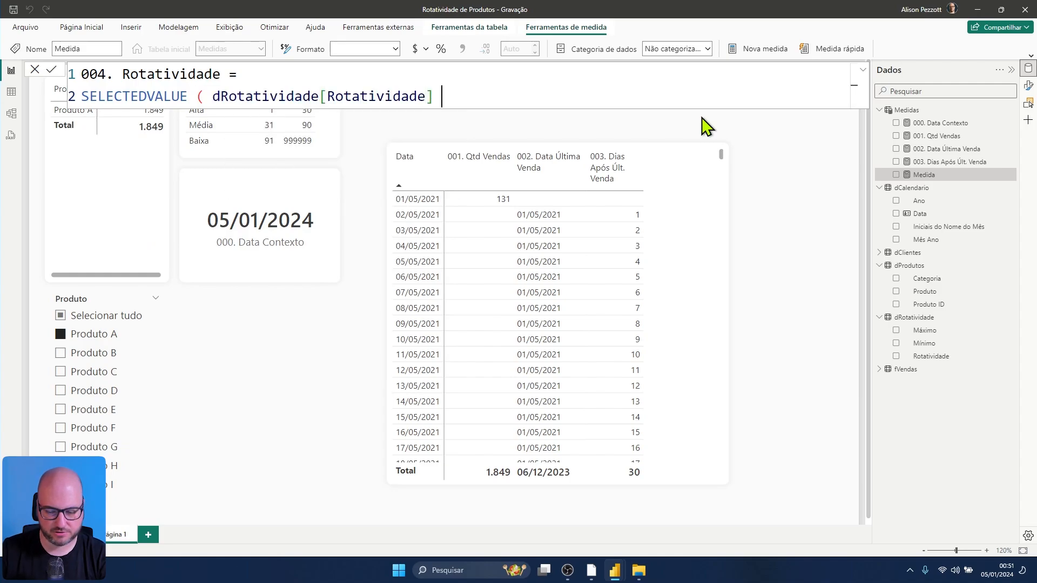
pyautogui.write(')')
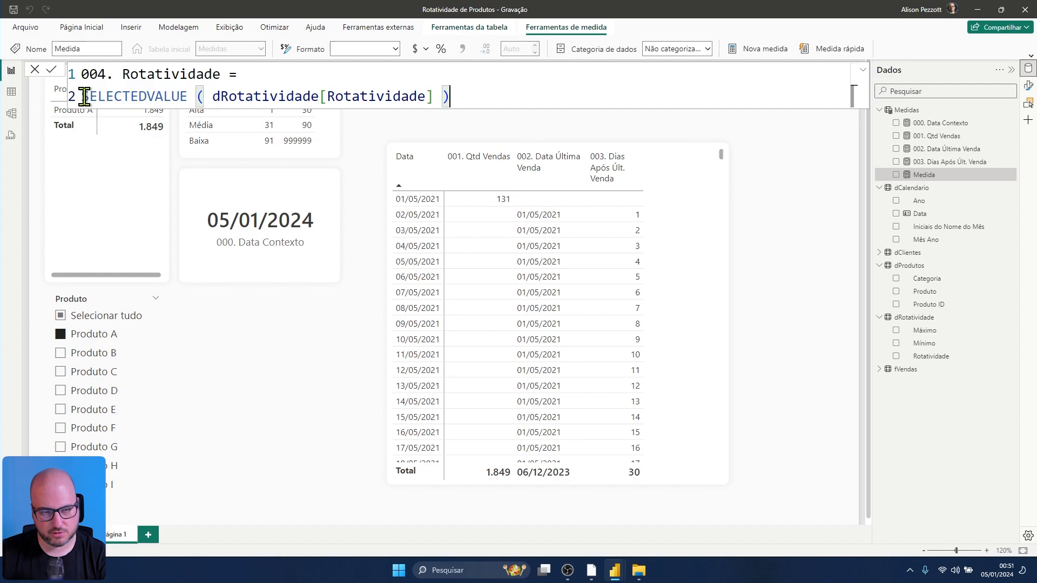
pyautogui.moveTo(82, 96); pyautogui.dragTo(189, 97)
pyautogui.press('Return')
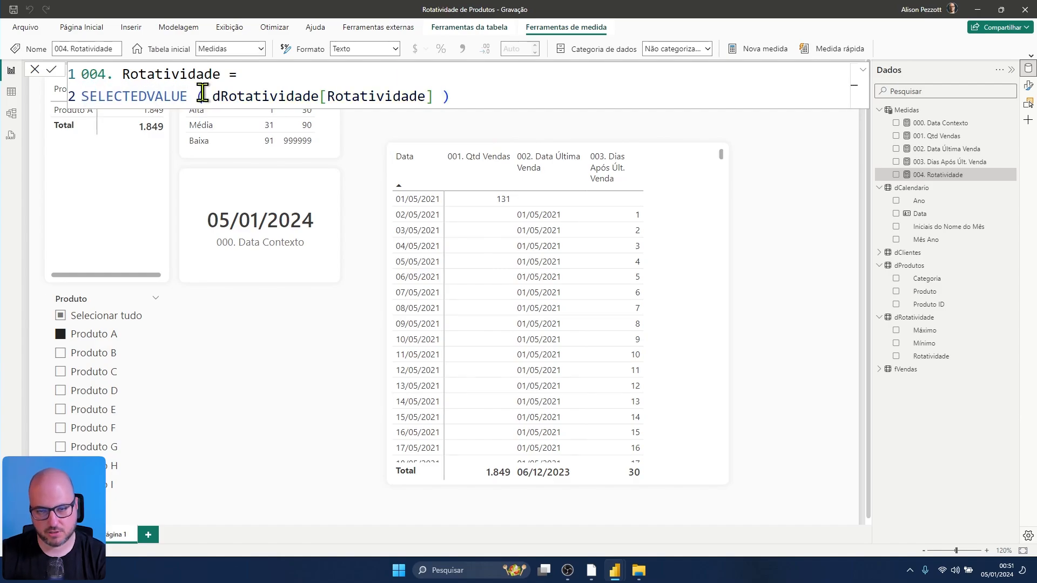
# Step: Add 004. Rotatividade to the date matrix and widen the matrix to fit the extra column
pyautogui.moveTo(945, 175); pyautogui.dragTo(702, 259)
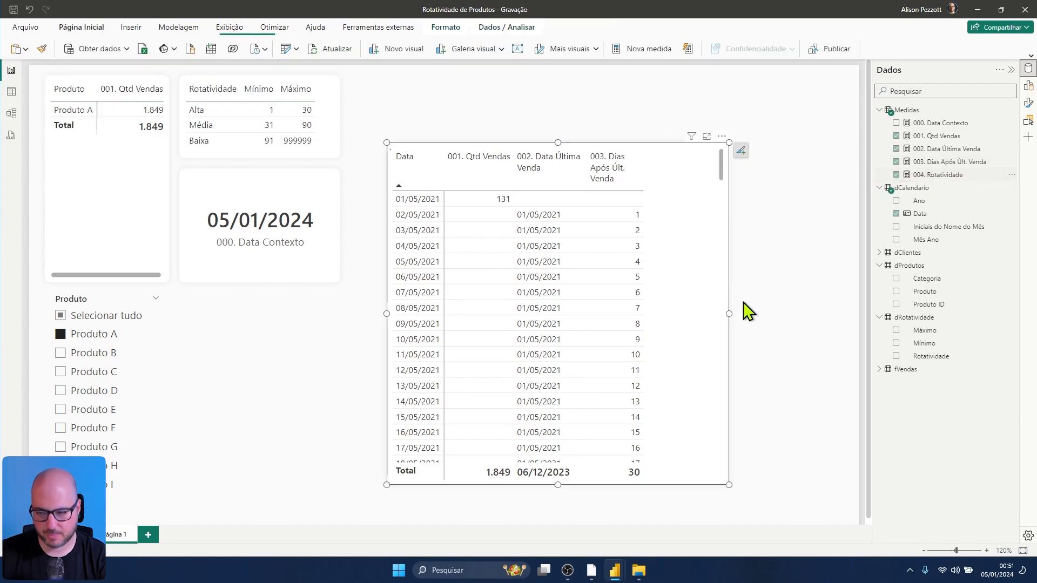
pyautogui.moveTo(729, 315); pyautogui.dragTo(761, 315)
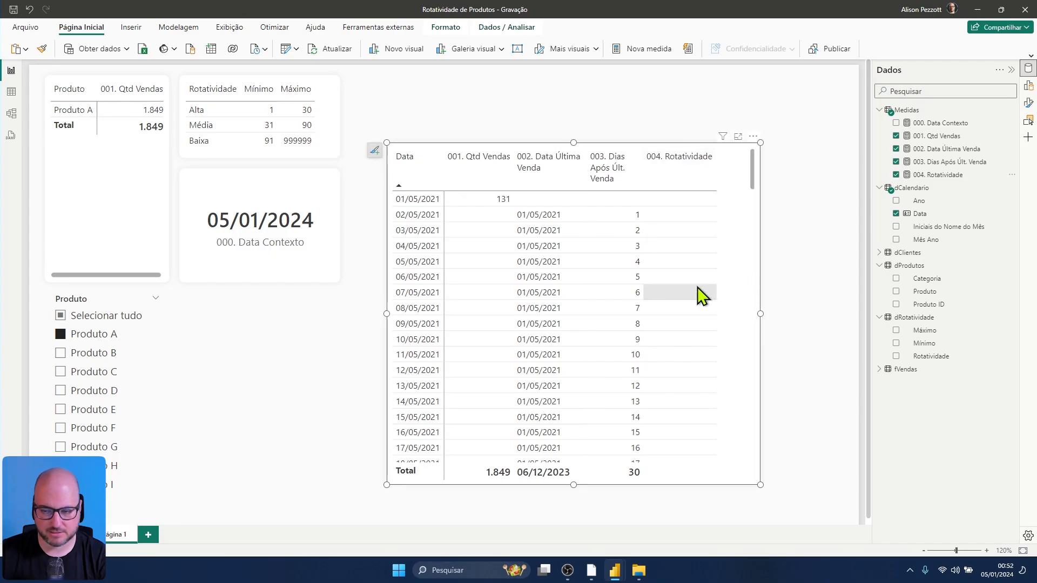
# Step: Examine the 004. Rotatividade values in the matrix and the relationships of dRotatividade in the model, then return to the report
pyautogui.scroll(-10, 699, 299)
pyautogui.scroll(10, 702, 303)
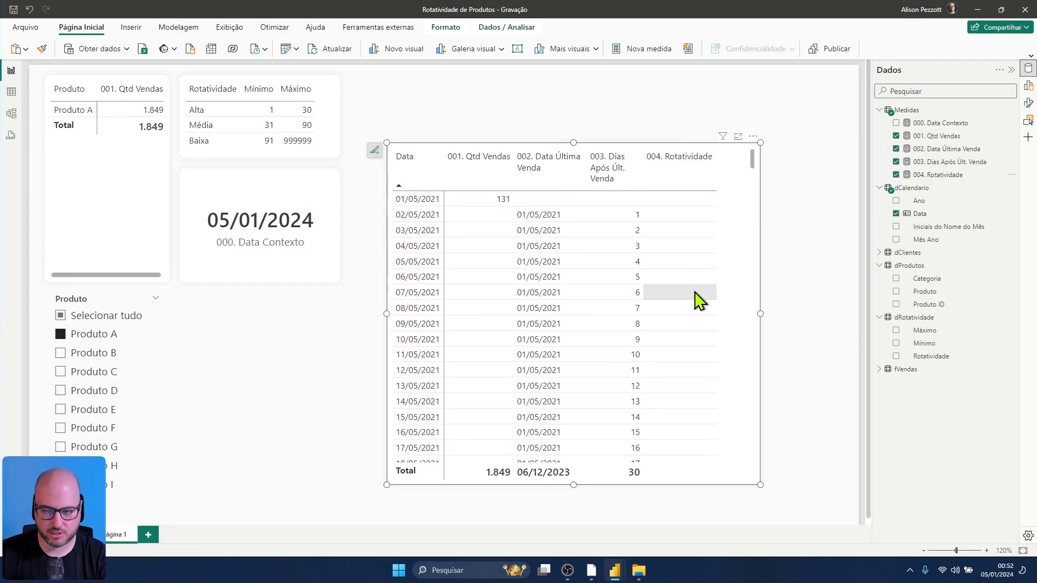
pyautogui.click(8, 116)
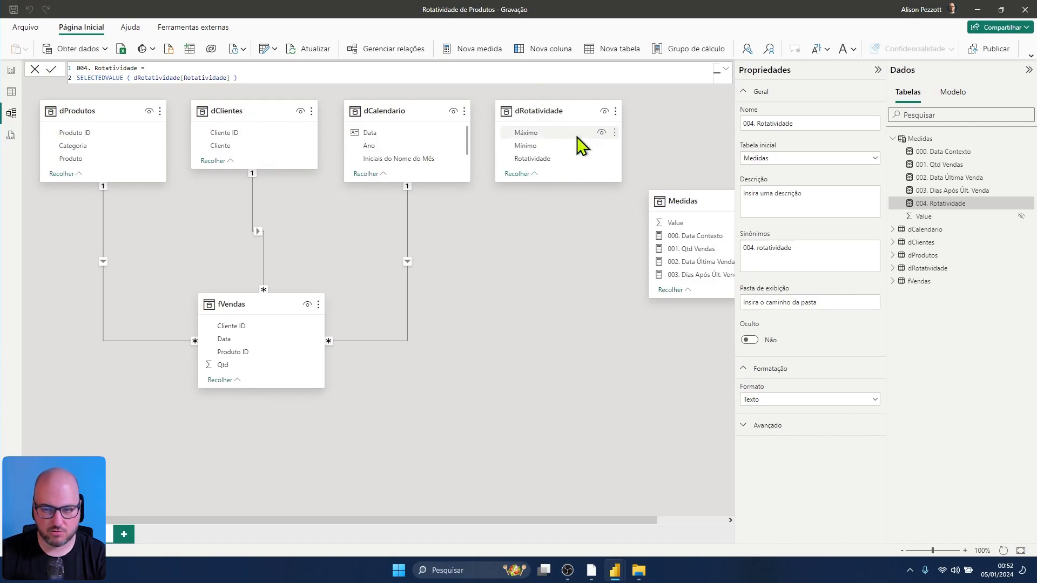
pyautogui.click(11, 70)
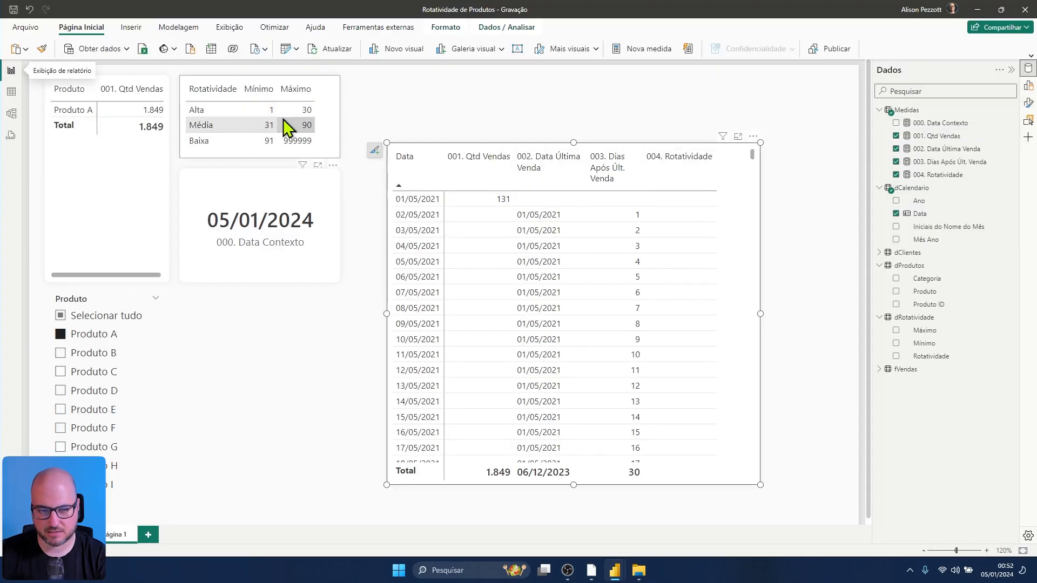
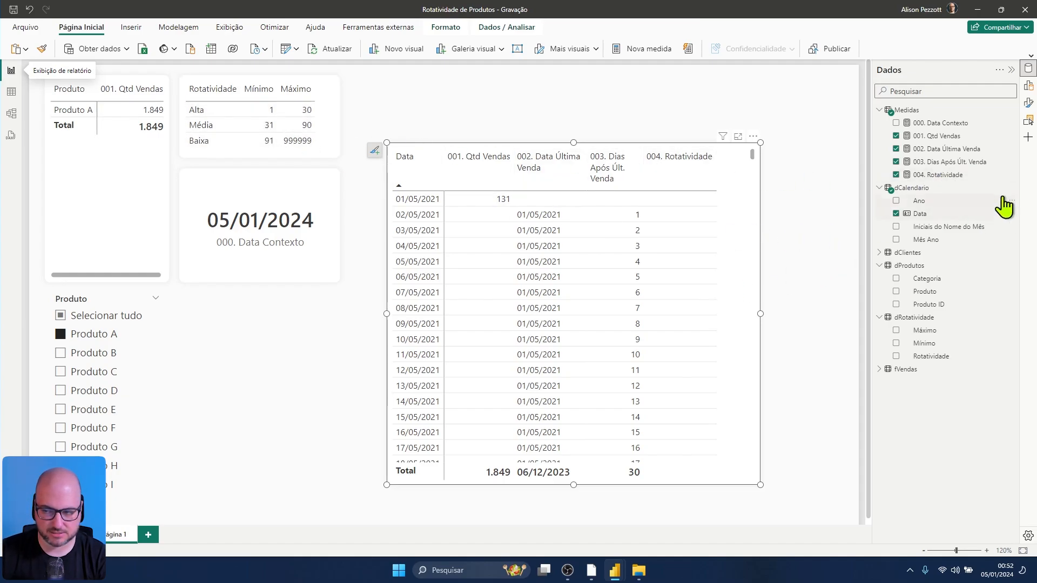
# Step: Open 004. Rotatividade for editing and put CALCULATE before the SELECTEDVALUE line, indenting that line as its first argument
pyautogui.click(958, 175)
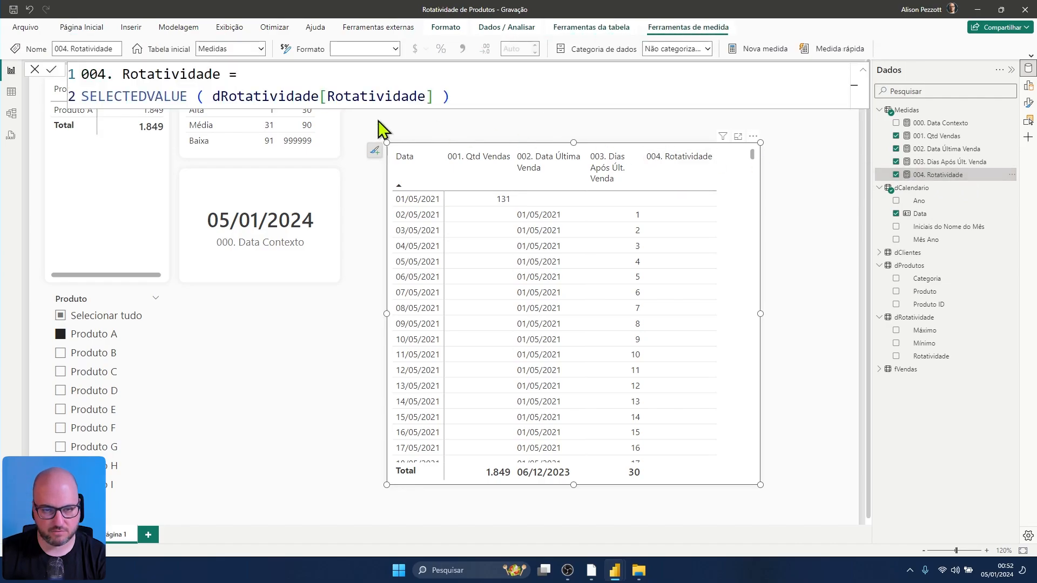
pyautogui.click(275, 75)
pyautogui.hotkey('shift', 'Return')
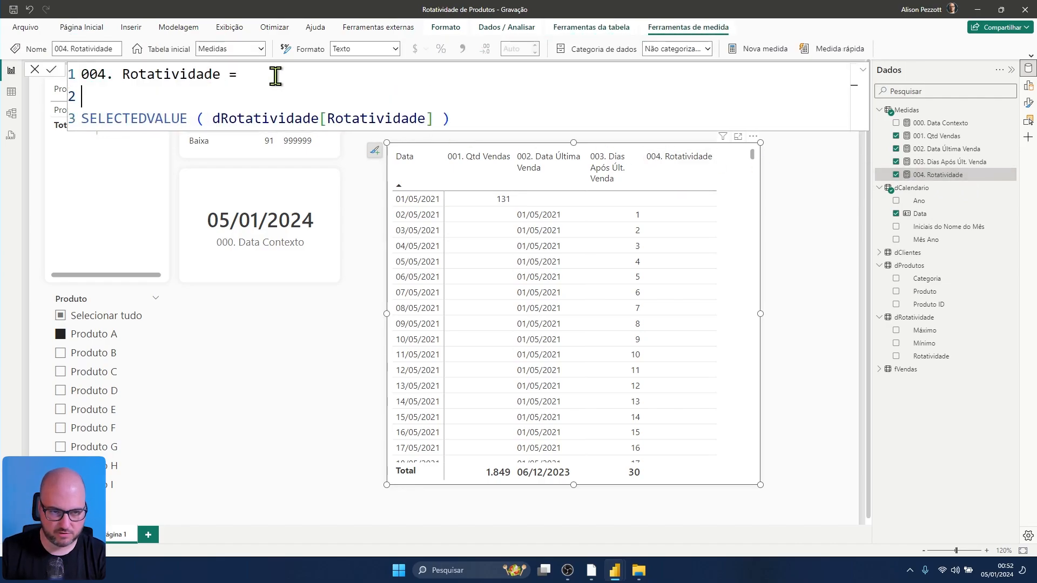
pyautogui.write('CALCULATE(')
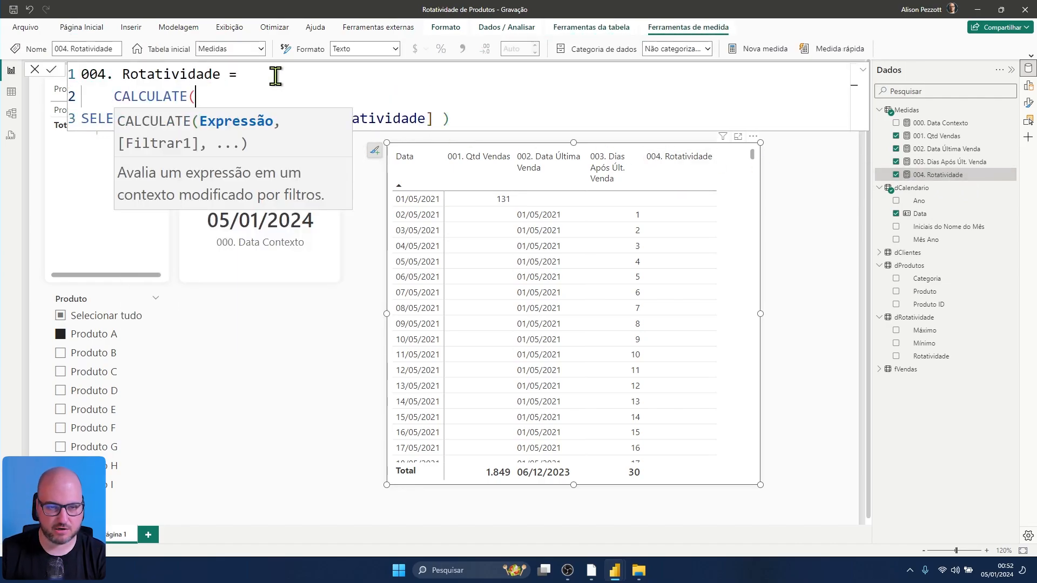
pyautogui.press('Left')
pyautogui.click(84, 118)
pyautogui.press('Tab')
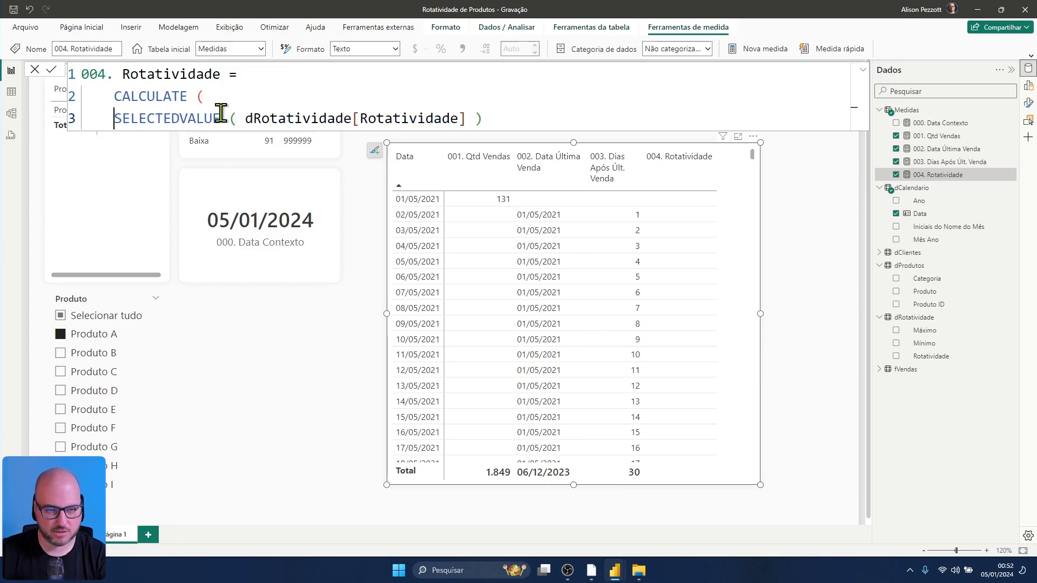
pyautogui.press('Tab')
# Step: Add a comma after the SELECTEDVALUE expression with a new line for the filter argument, and reduce the formula text size
pyautogui.click(550, 116)
pyautogui.write(',')
pyautogui.hotkey('shift', 'Return')
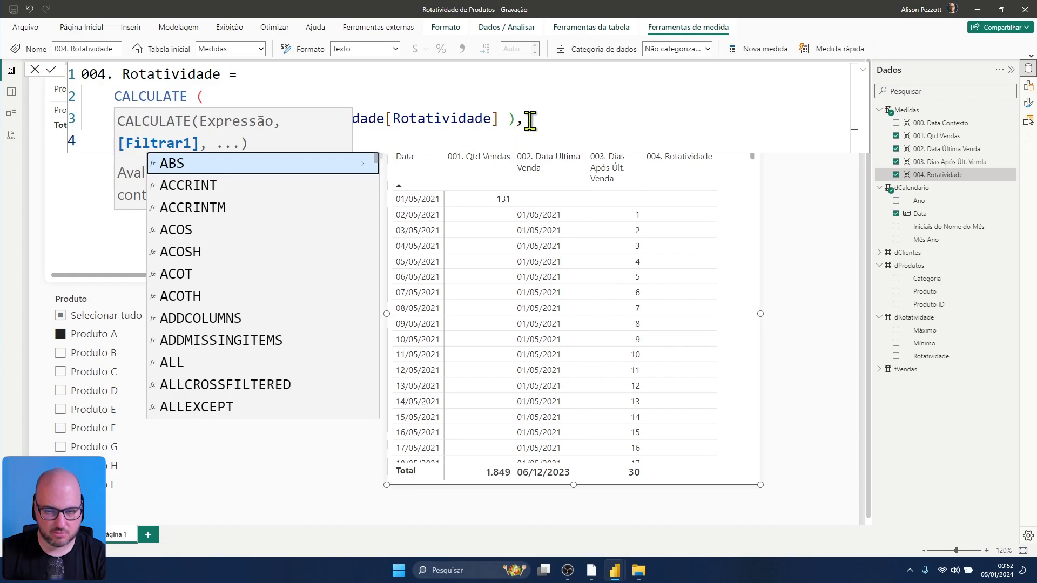
pyautogui.scroll(-1, 532, 120)
pyautogui.scroll(10, 525, 126)
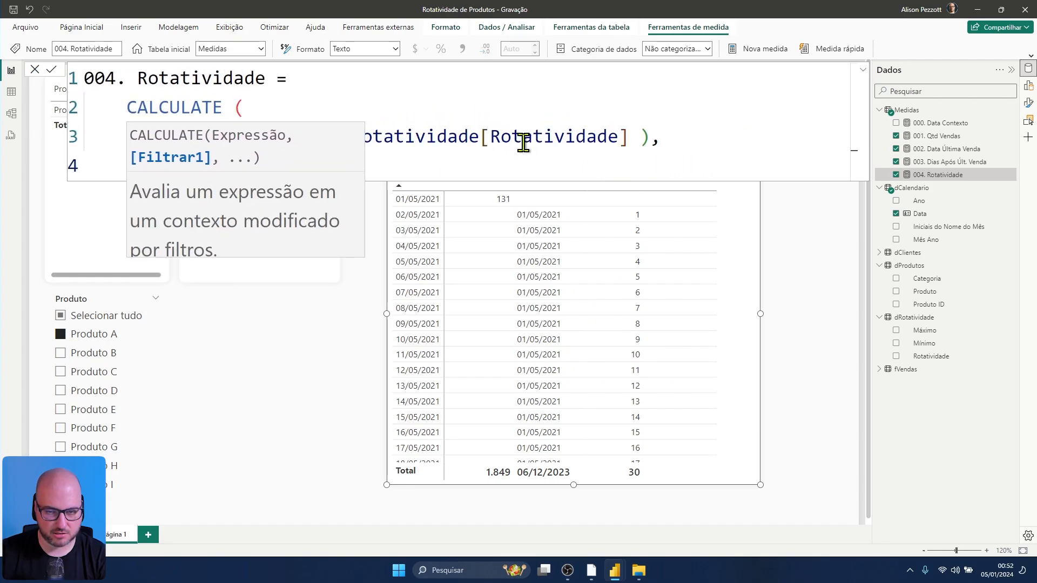
pyautogui.scroll(-9, 523, 142)
pyautogui.click(502, 115)
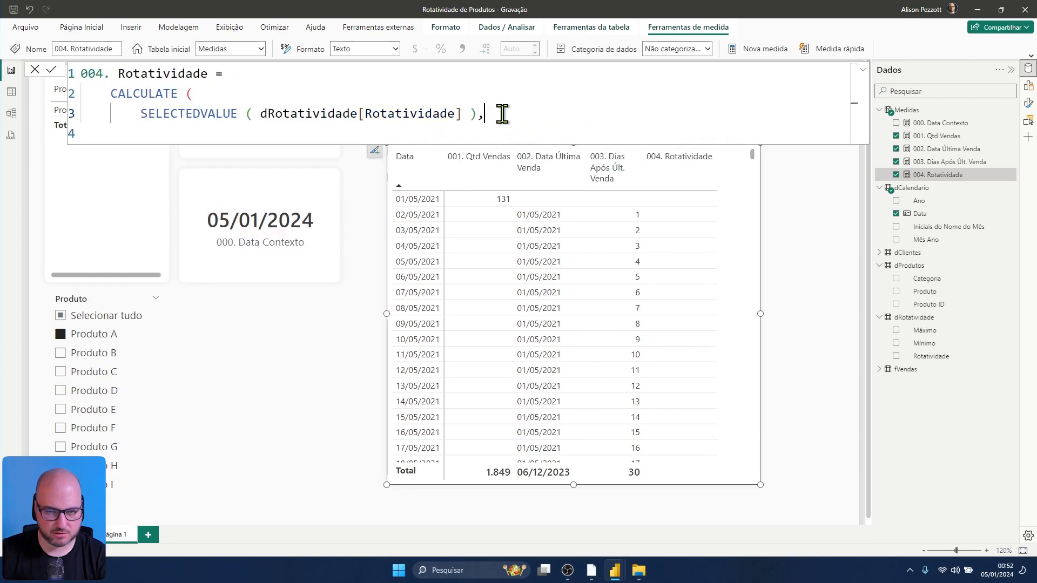
# Step: Add dRotatividade[Mínimo] >= [003. Dias Após Últ. Venda] as the first CALCULATE filter, followed by a comma
pyautogui.click(233, 133)
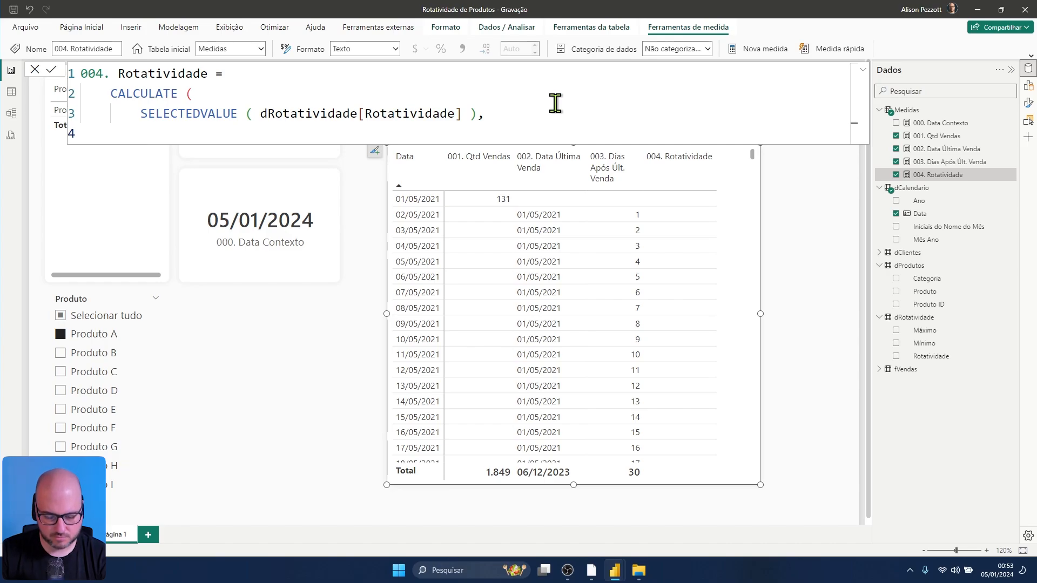
pyautogui.write('dRo')
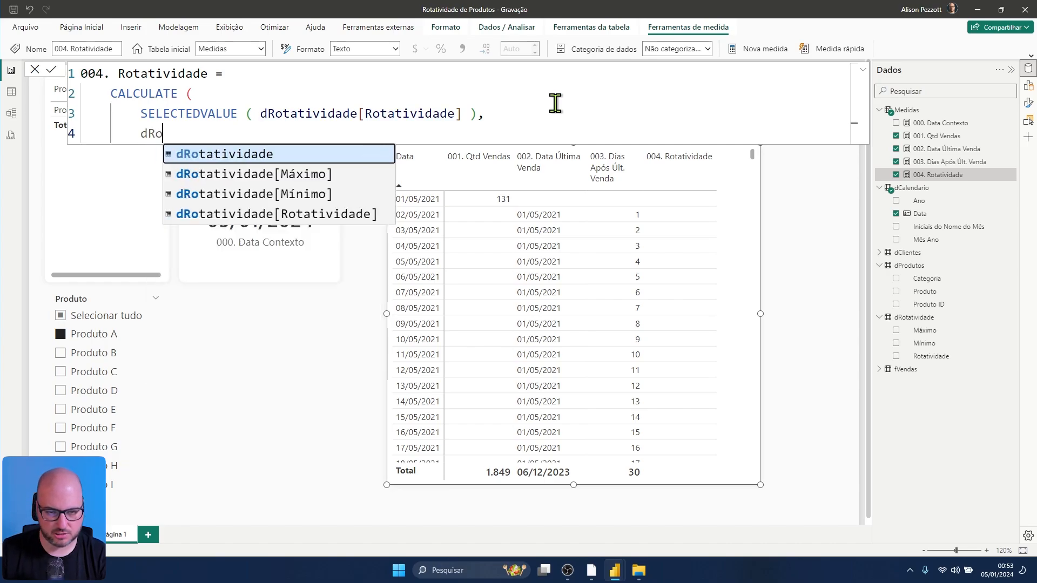
pyautogui.press('Down')
pyautogui.press('Down')
pyautogui.press('Tab')
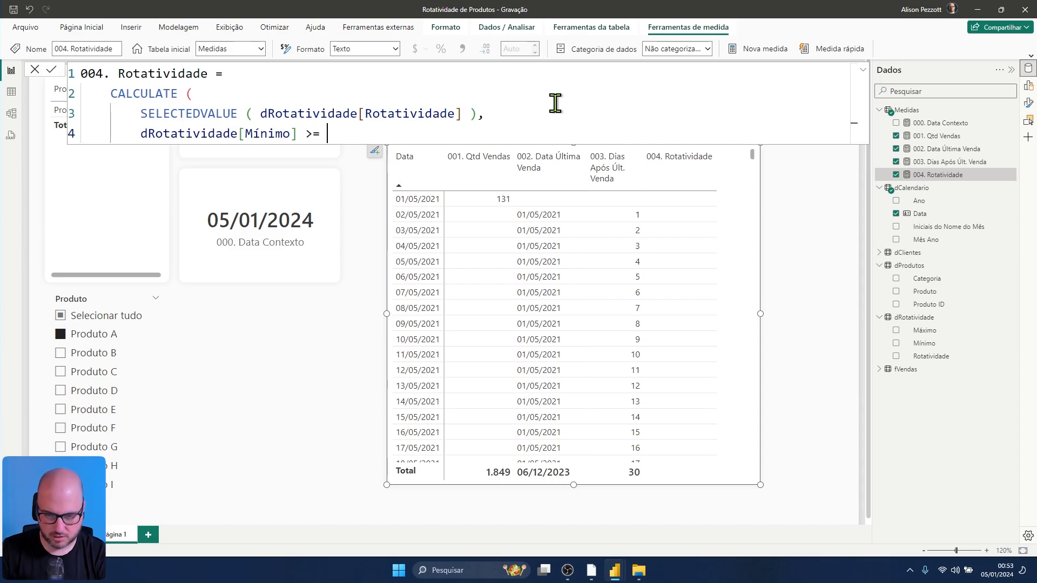
pyautogui.write('[')
pyautogui.press('Down')
pyautogui.press('Down')
pyautogui.press('Down')
pyautogui.press('Tab')
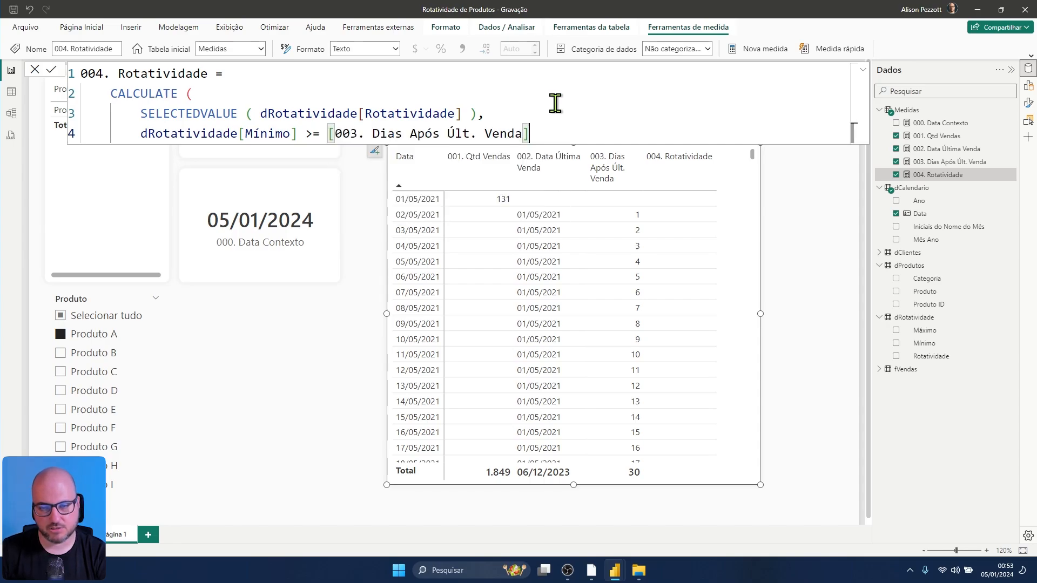
pyautogui.write(',')
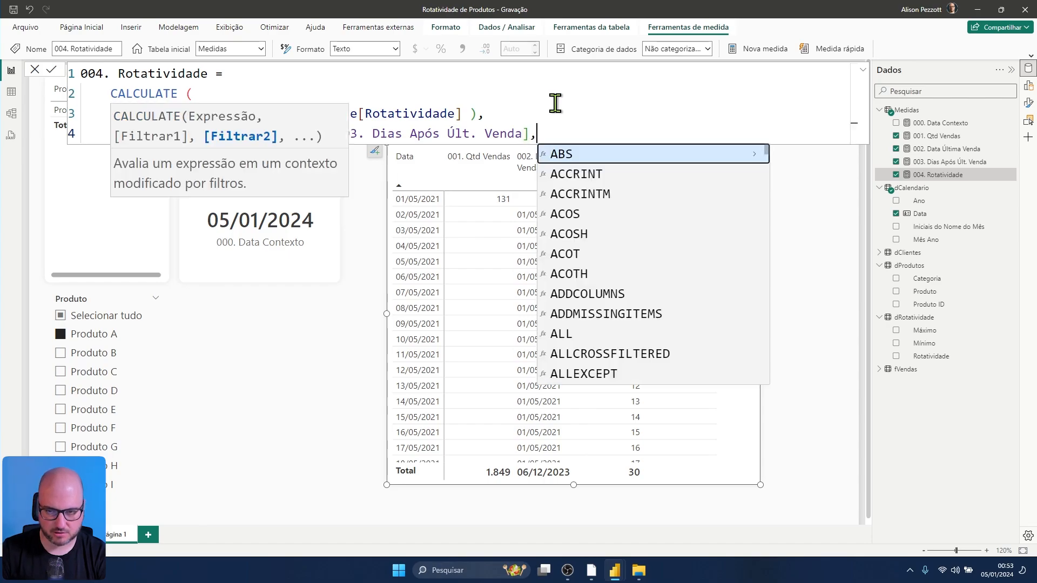
pyautogui.press('Escape')
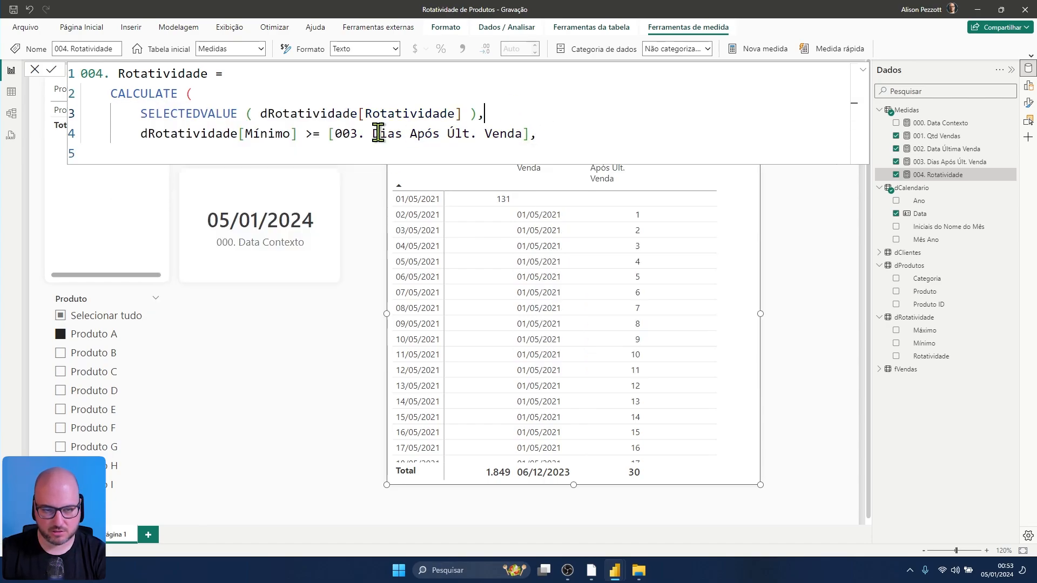
# Step: Add dRotatividade[Máximo] <= [003. Dias Após Últ. Venda] as the second filter on its own line and close the CALCULATE parenthesis
pyautogui.hotkey('shift', 'Return')
pyautogui.write('dRo')
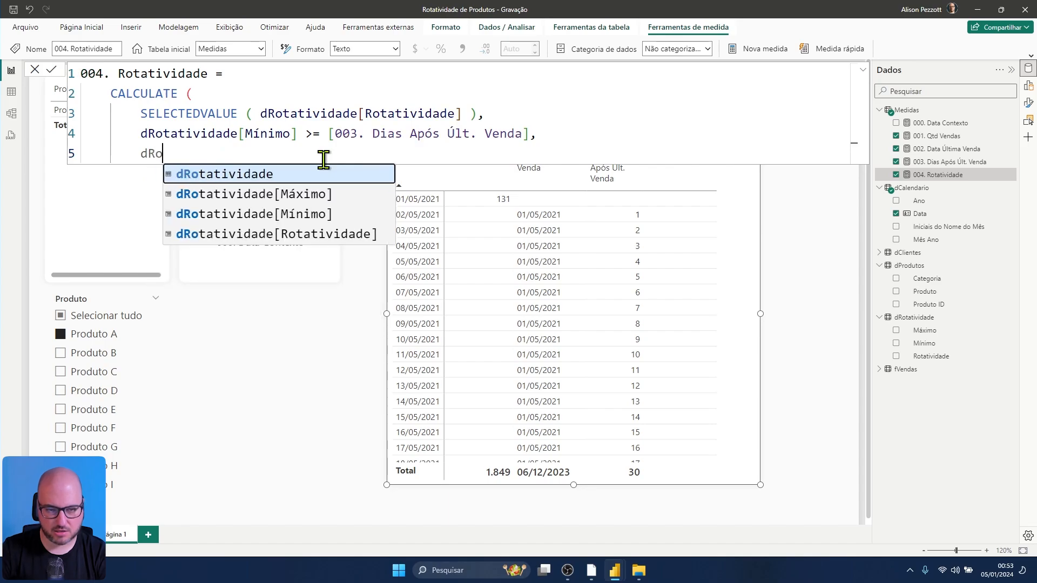
pyautogui.press('Down')
pyautogui.press('Tab')
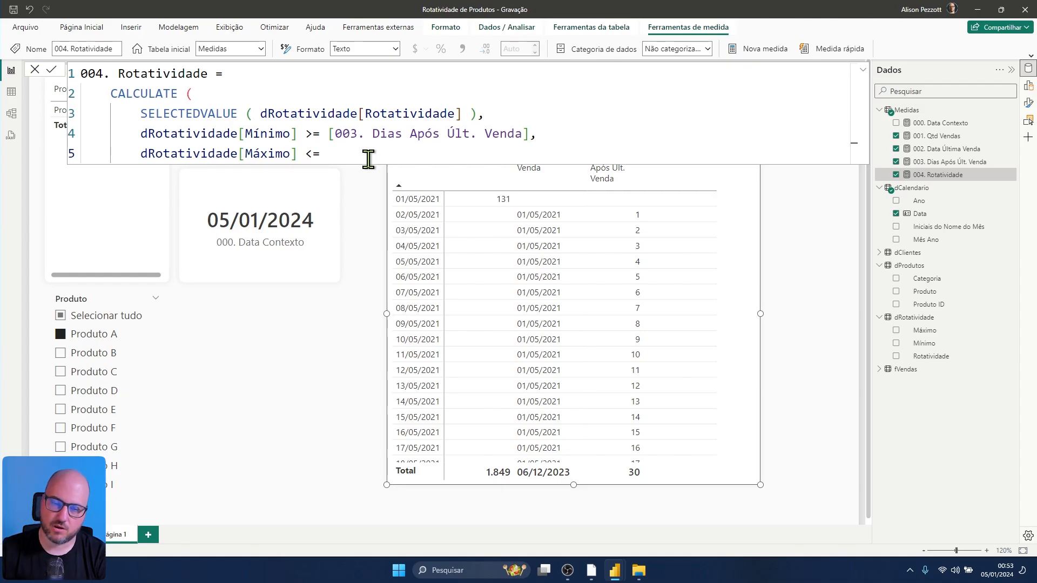
pyautogui.write('[')
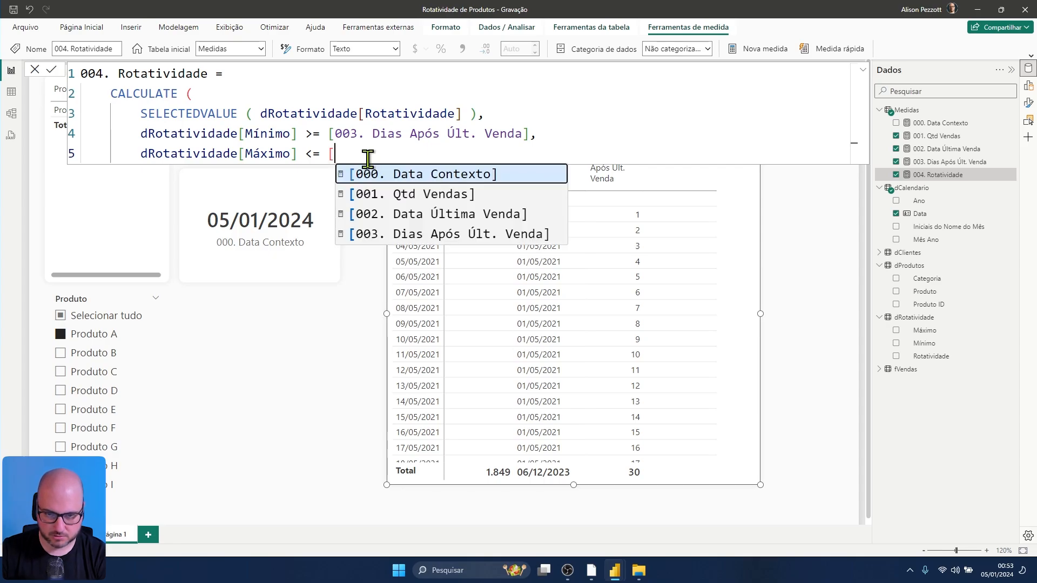
pyautogui.press('Down')
pyautogui.press('Down')
pyautogui.press('Down')
pyautogui.press('Tab')
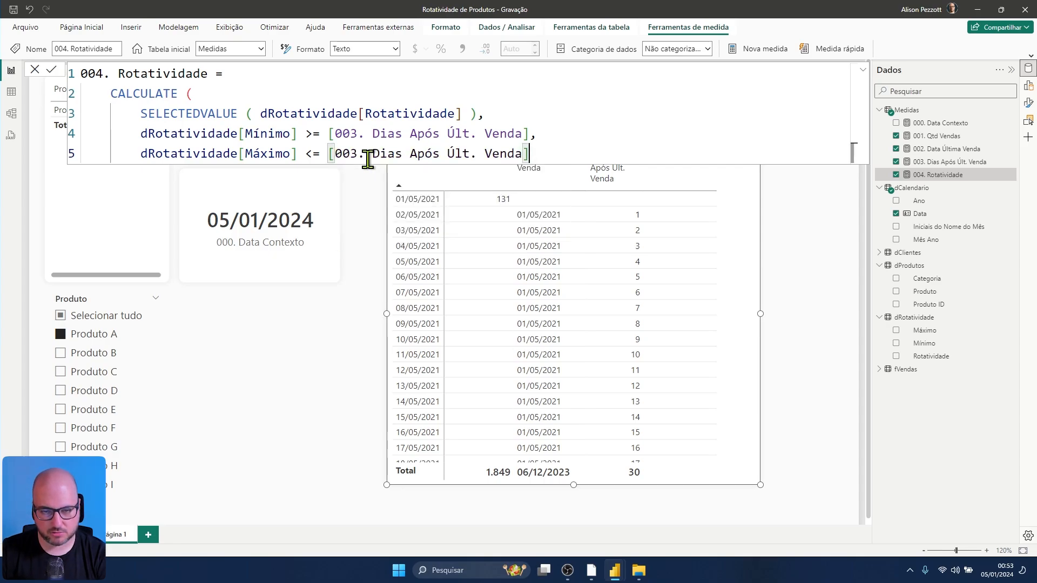
pyautogui.press('Return')
pyautogui.write(')')
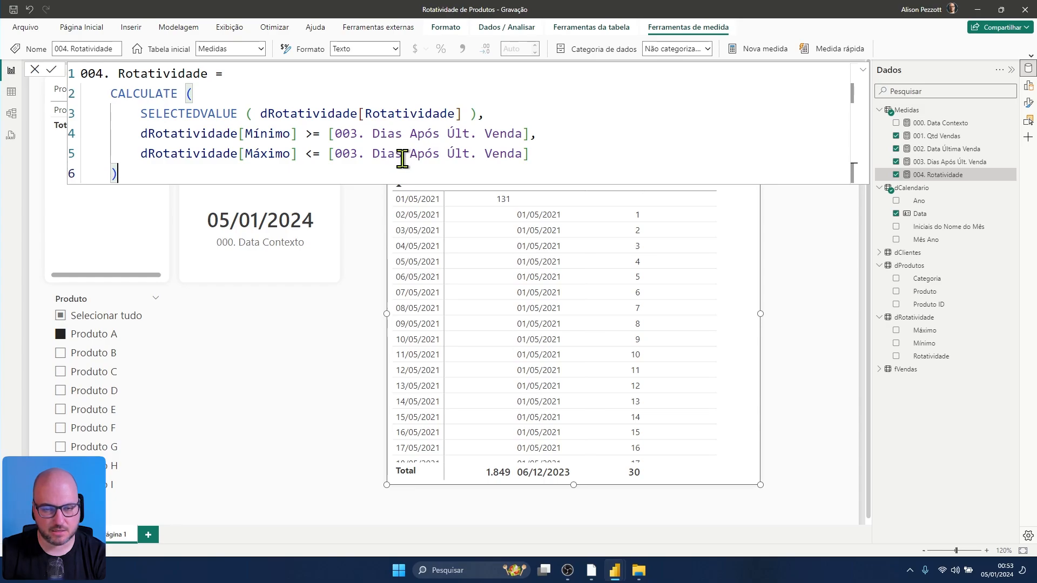
# Step: Reverse the filter comparisons to >= for Máximo and <= for Mínimo, and commit the 004. Rotatividade formula
pyautogui.click(309, 155)
pyautogui.press('Delete')
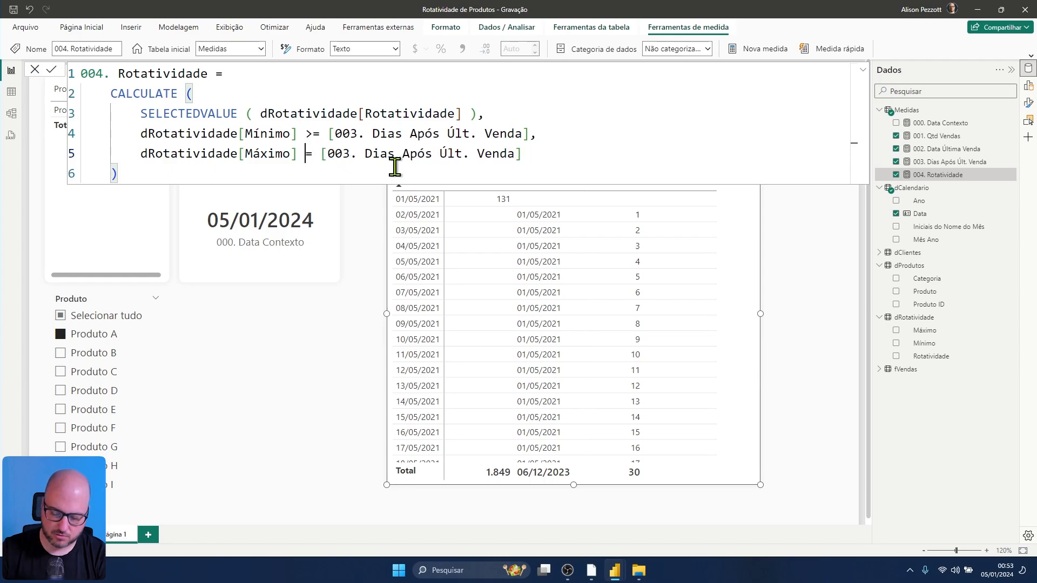
pyautogui.write('>')
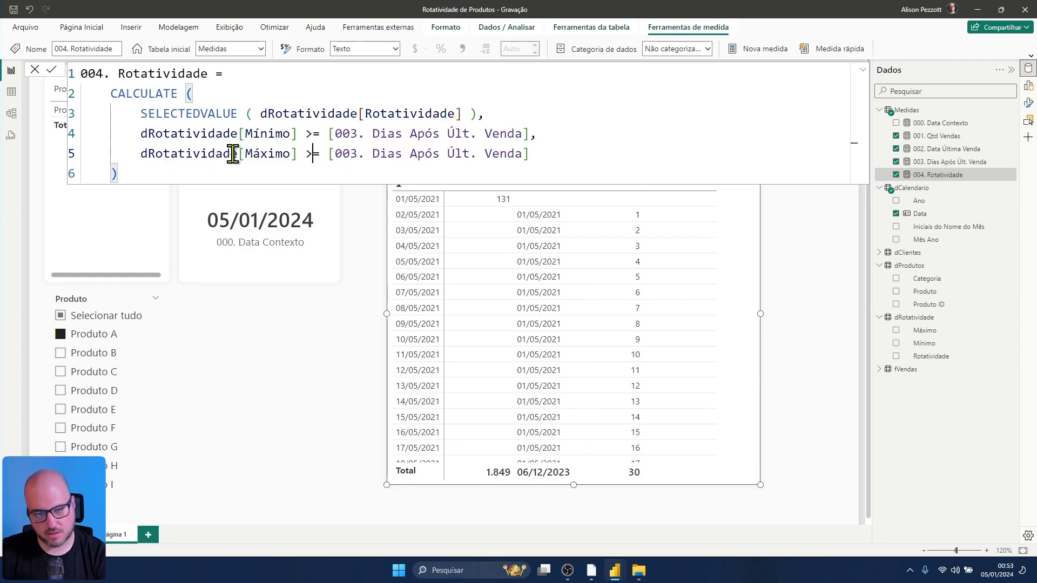
pyautogui.click(313, 133)
pyautogui.press('BackSpace')
pyautogui.write('<')
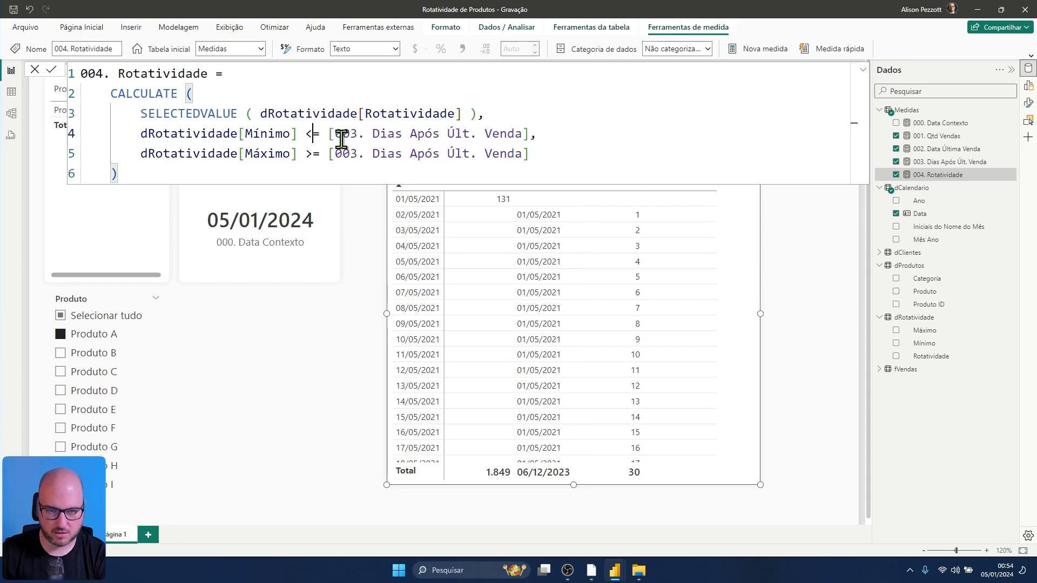
pyautogui.click(538, 154)
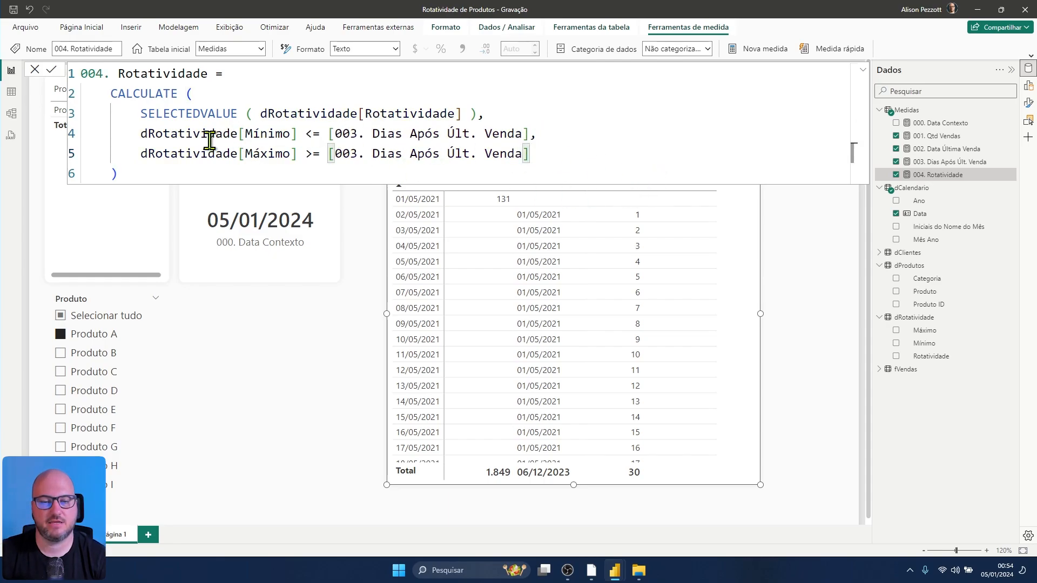
pyautogui.click(51, 71)
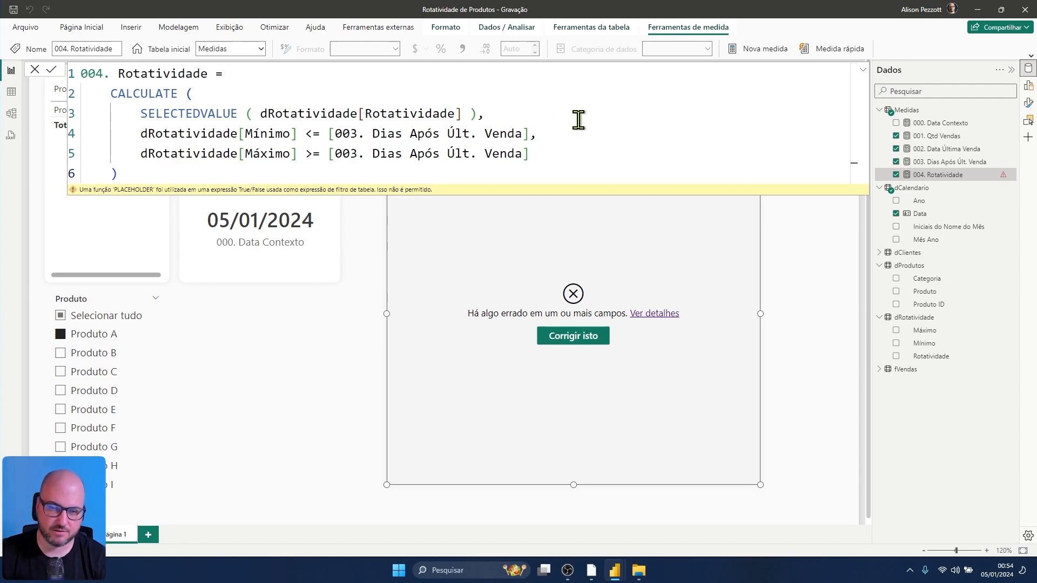
# Step: Declare the variable __Dias above CALCULATE and assign it the measure [003. Dias Após Últ. Venda]
pyautogui.click(263, 76)
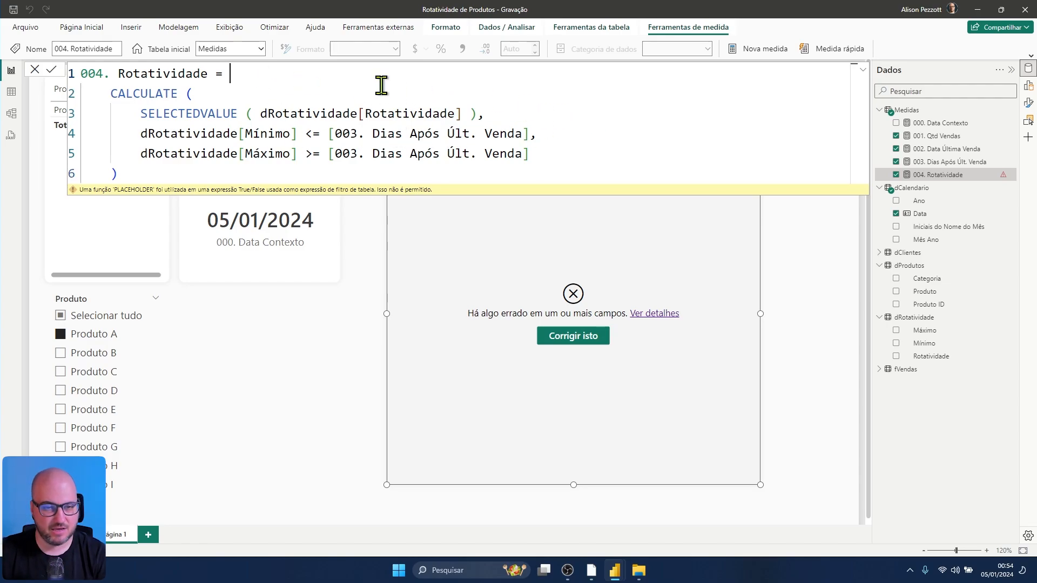
pyautogui.press('Return')
pyautogui.write('VC')
pyautogui.press('BackSpace')
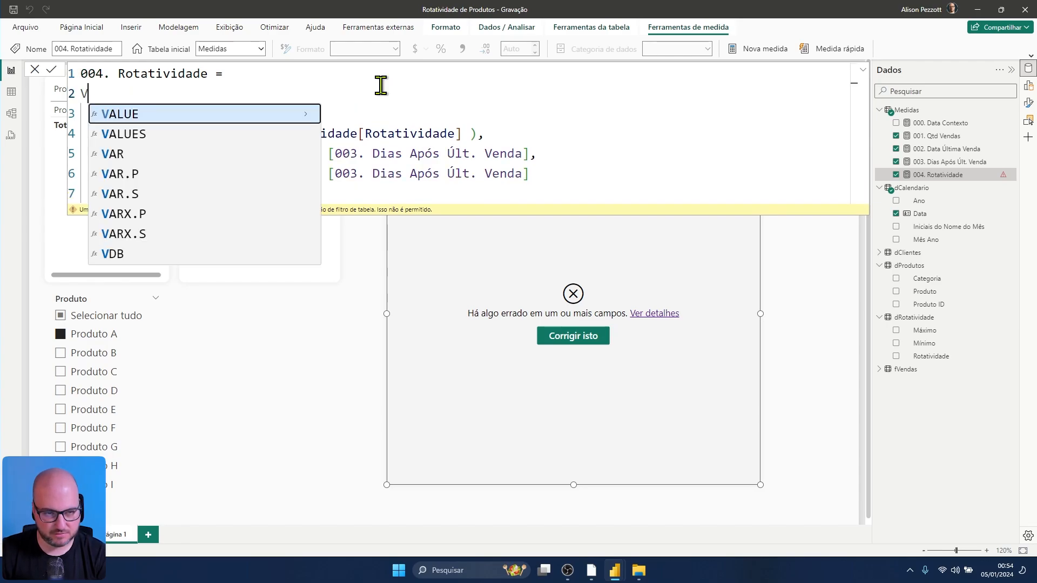
pyautogui.write('AR')
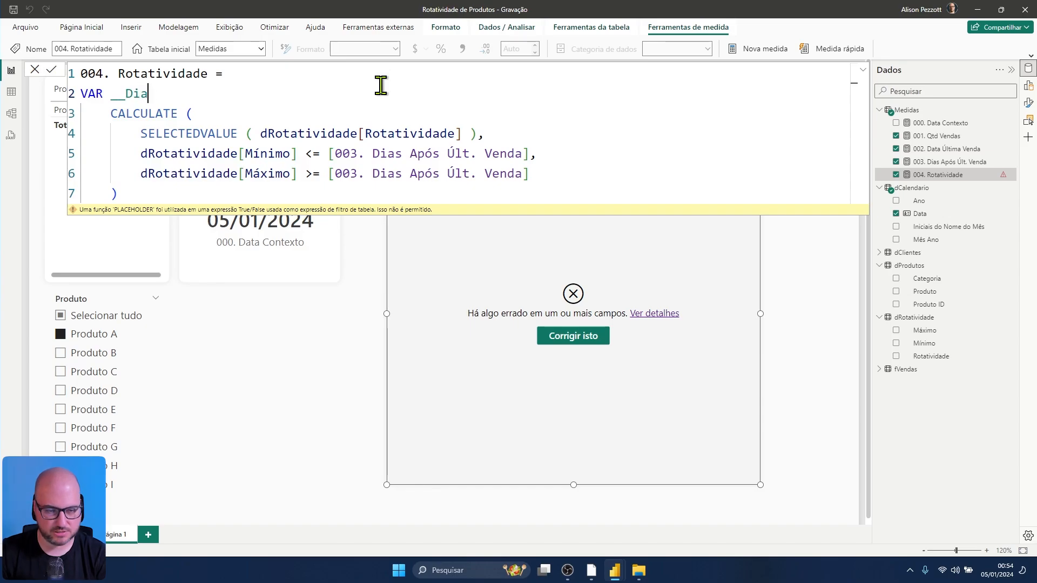
pyautogui.write('__Dias = [')
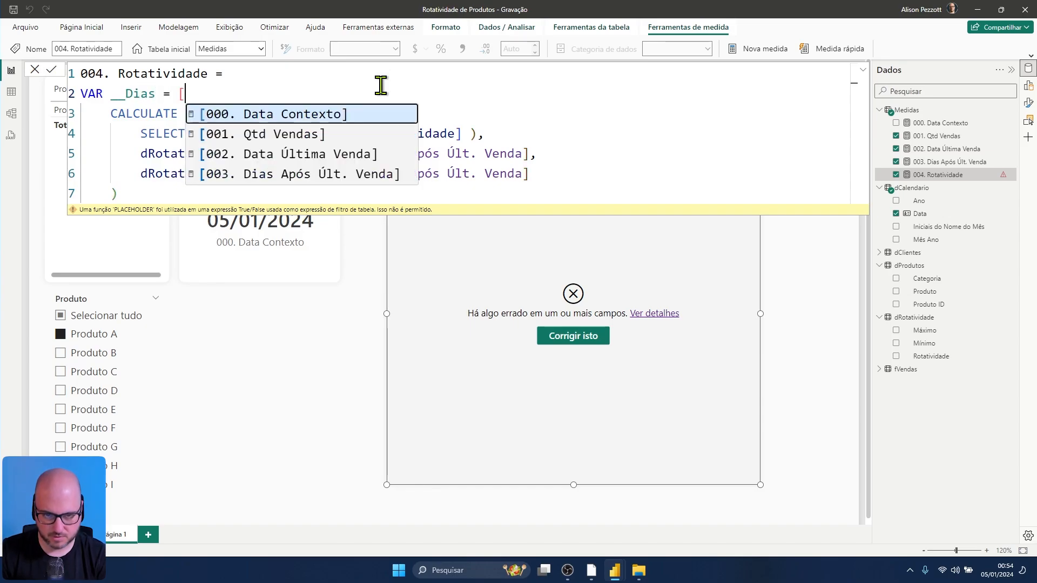
pyautogui.click(330, 178)
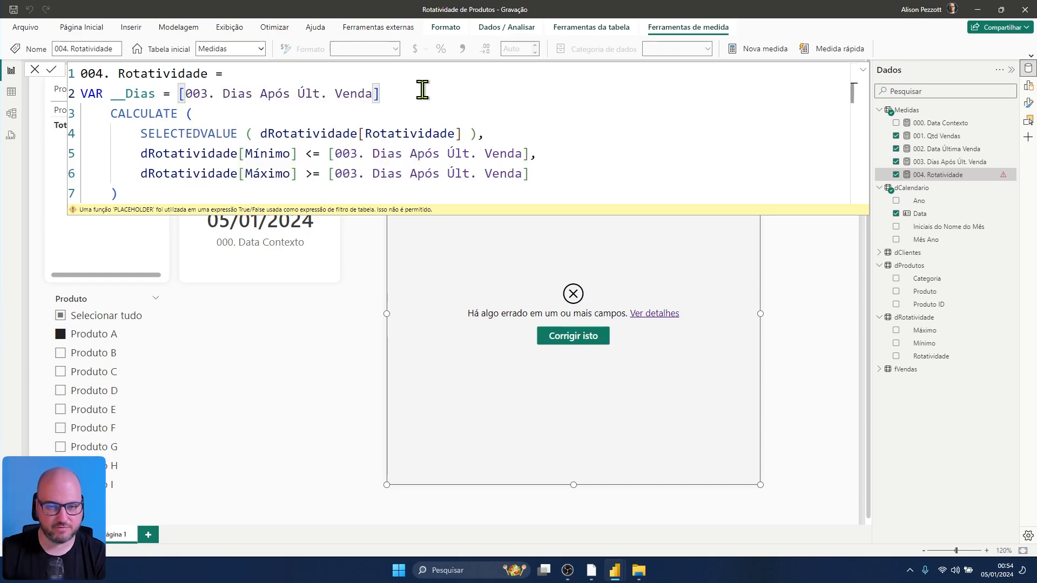
# Step: Store the CALCULATE expression in a variable __Result, separated by a blank line, and end the formula with RETURN __Result
pyautogui.press('Return')
pyautogui.press('Return')
pyautogui.write('VAR __Result =')
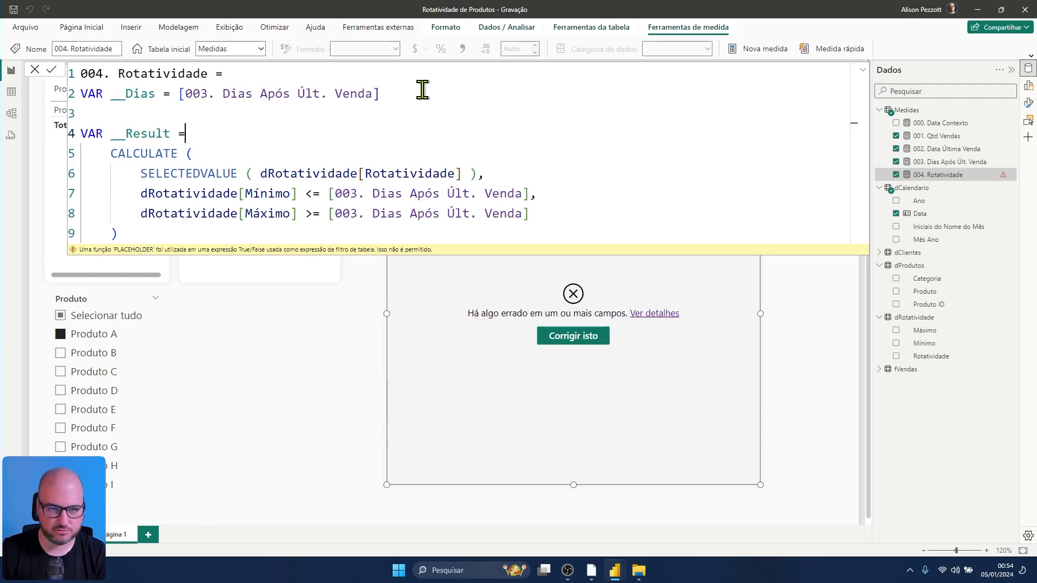
pyautogui.click(139, 234)
pyautogui.hotkey('shift', 'Return')
pyautogui.hotkey('shift', 'Return')
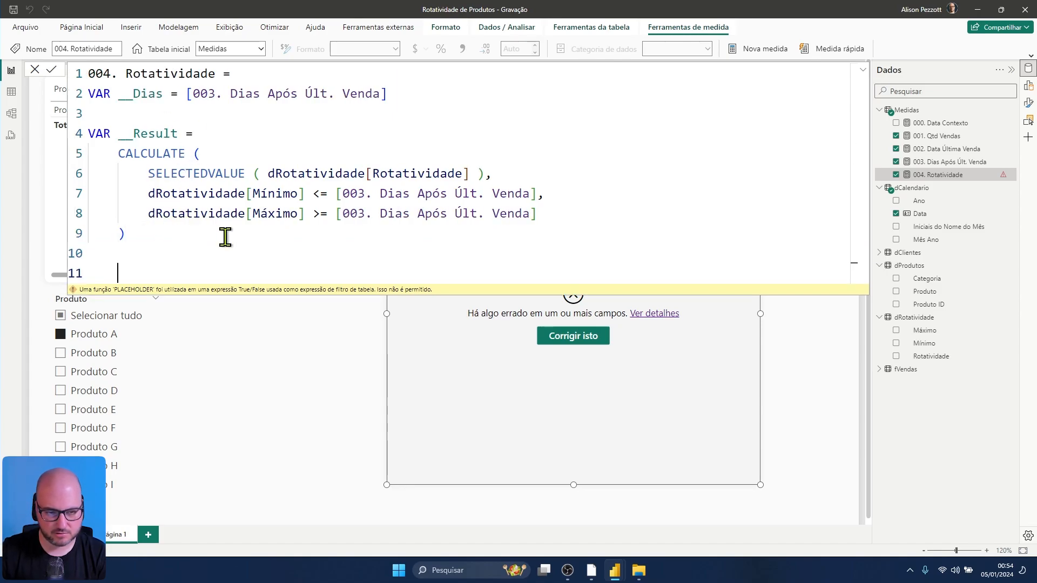
pyautogui.write('RETURN')
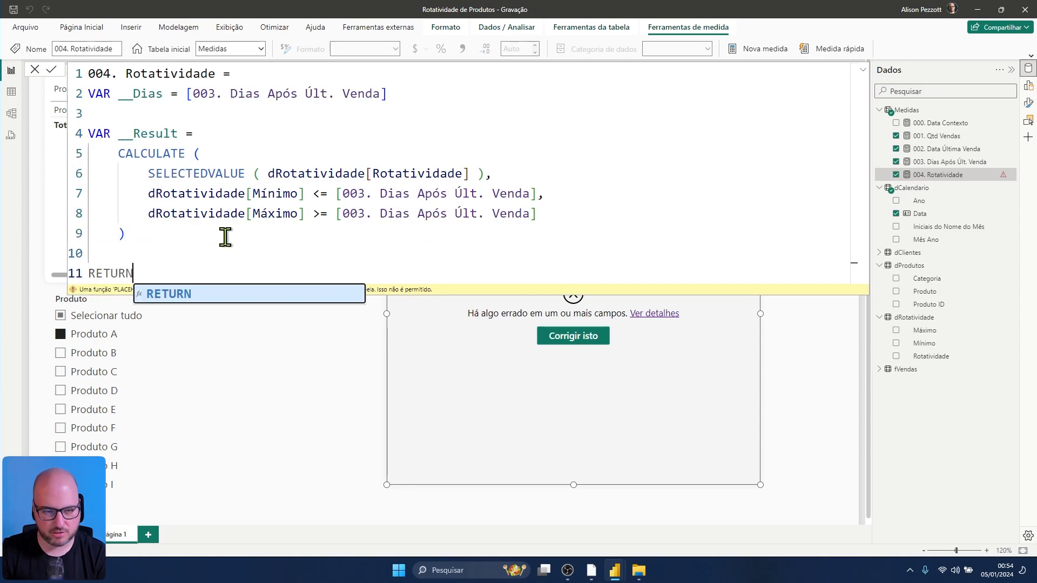
pyautogui.write(' __Result')
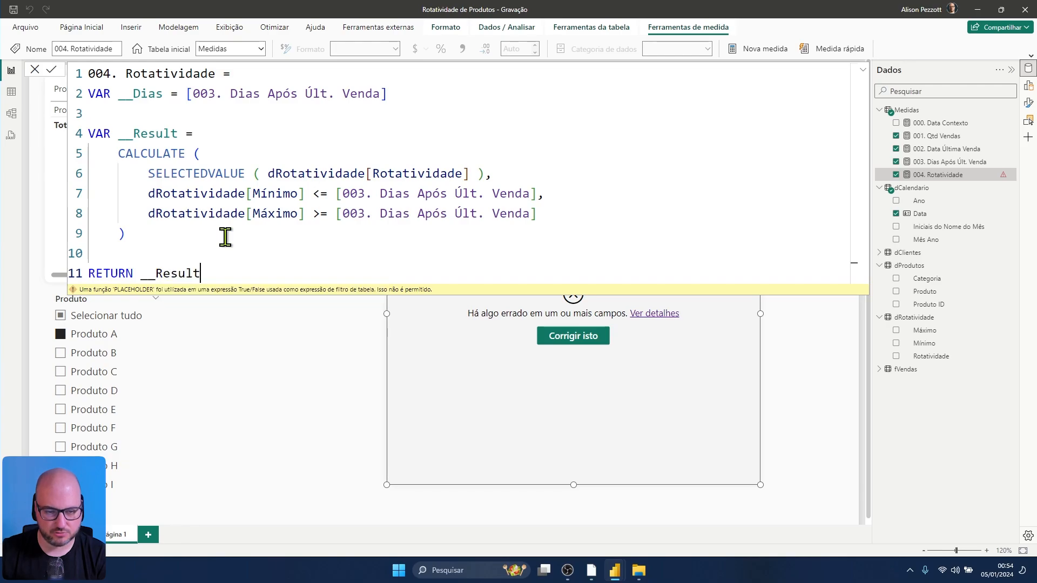
# Step: Replace the [003. Dias Após Últ. Venda] reference in both filters with __Dias and commit the measure
pyautogui.doubleClick(148, 93)
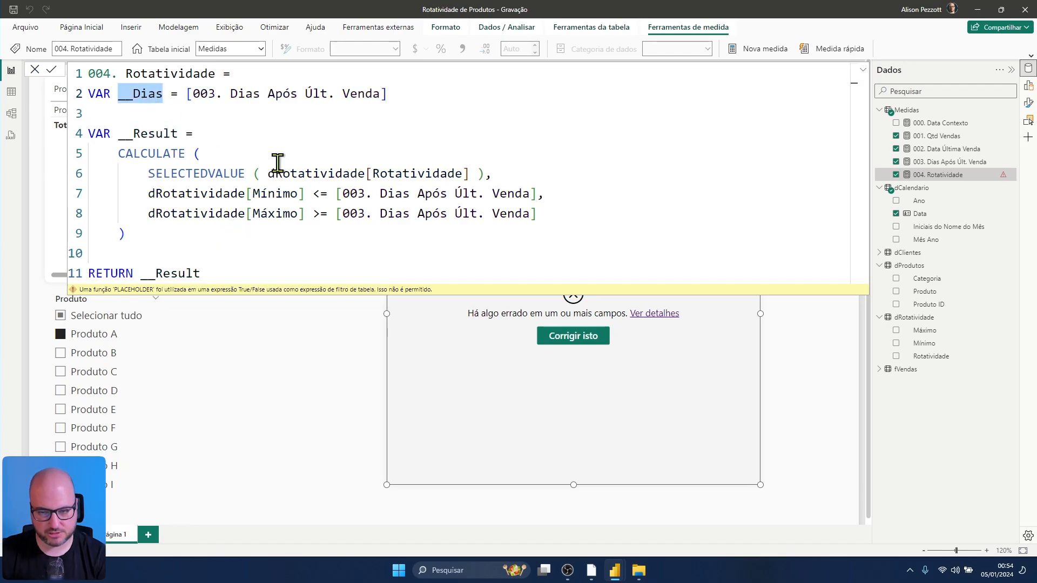
pyautogui.moveTo(337, 193); pyautogui.dragTo(539, 193)
pyautogui.click(547, 194)
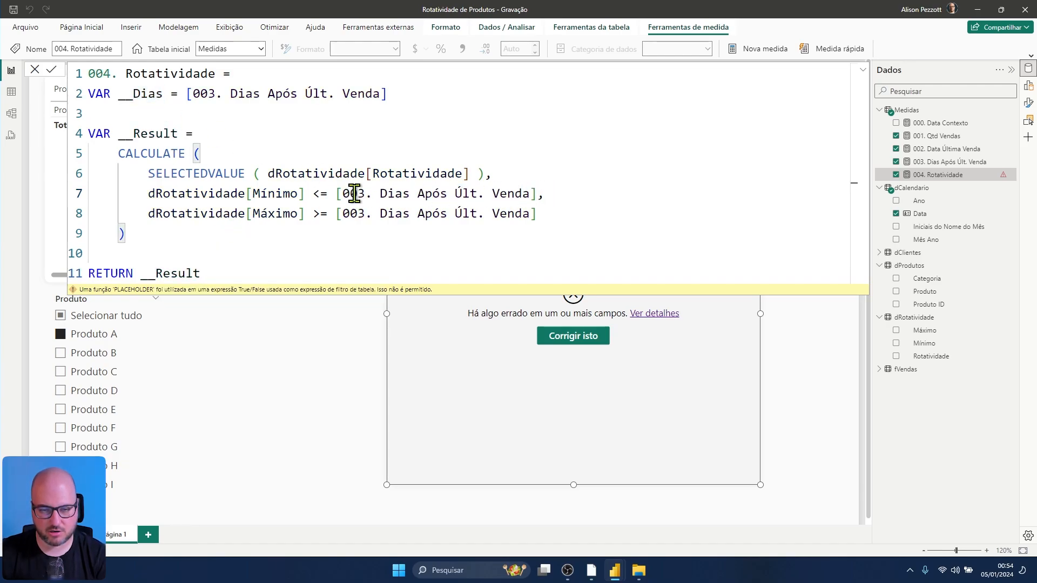
pyautogui.moveTo(337, 194); pyautogui.dragTo(535, 193)
pyautogui.write('__Dias')
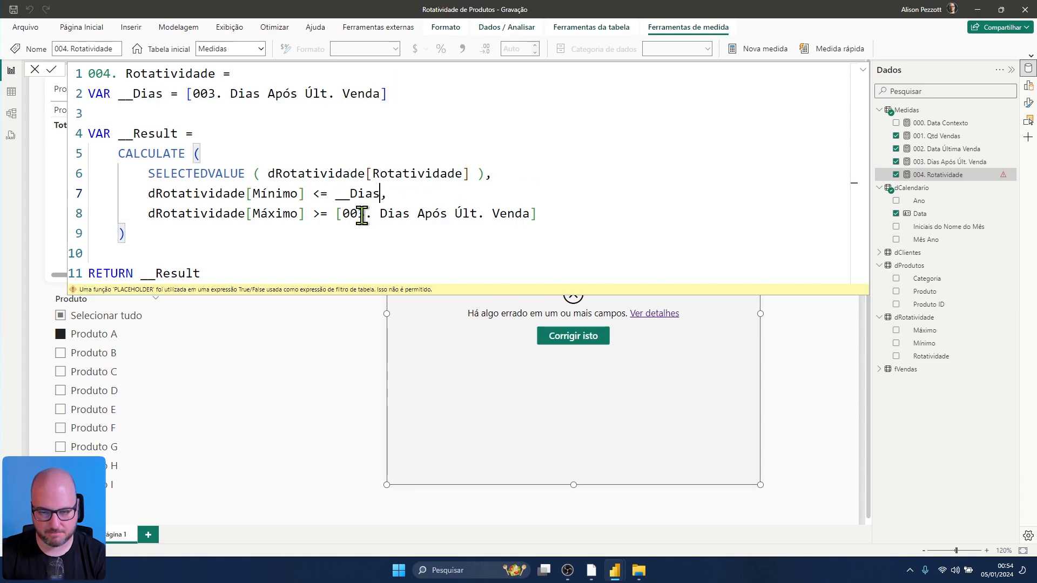
pyautogui.moveTo(337, 213); pyautogui.dragTo(545, 214)
pyautogui.write('__Dias')
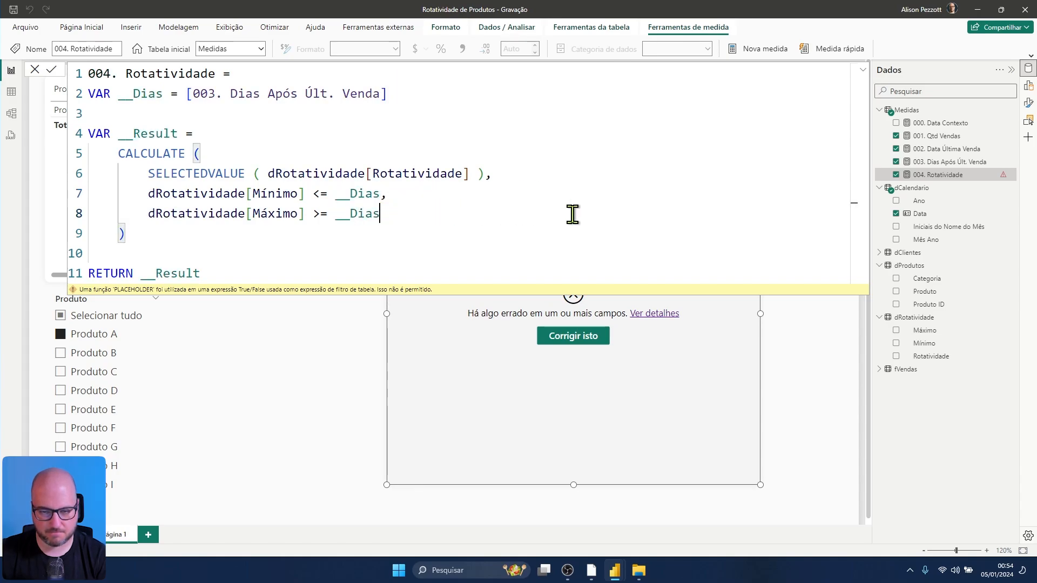
pyautogui.click(51, 70)
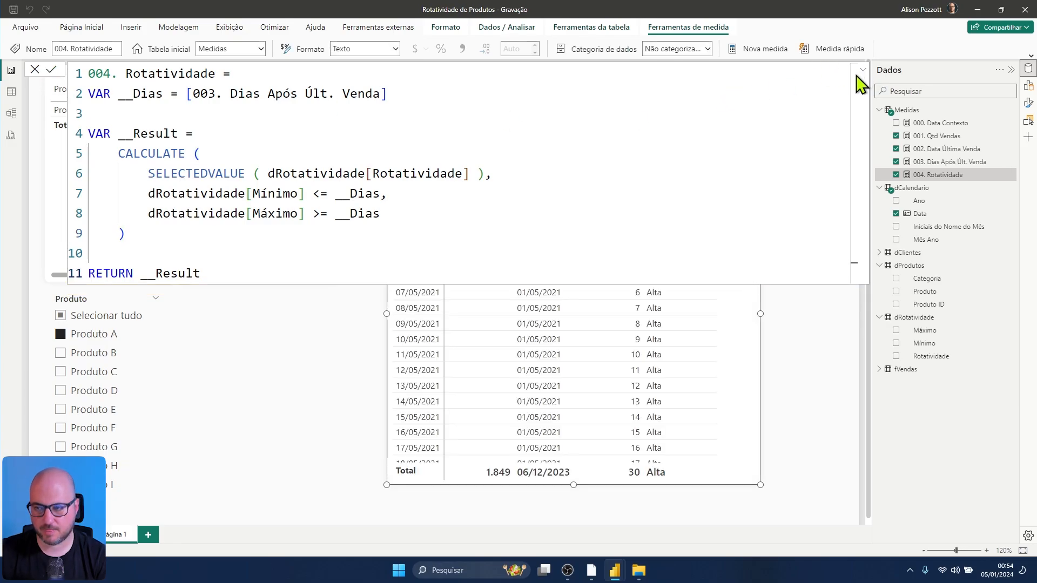
# Step: Collapse the formula editor and examine the 004. Rotatividade classification across Produto A's dates, especially where the day ranges change
pyautogui.click(861, 72)
pyautogui.scroll(-9, 675, 237)
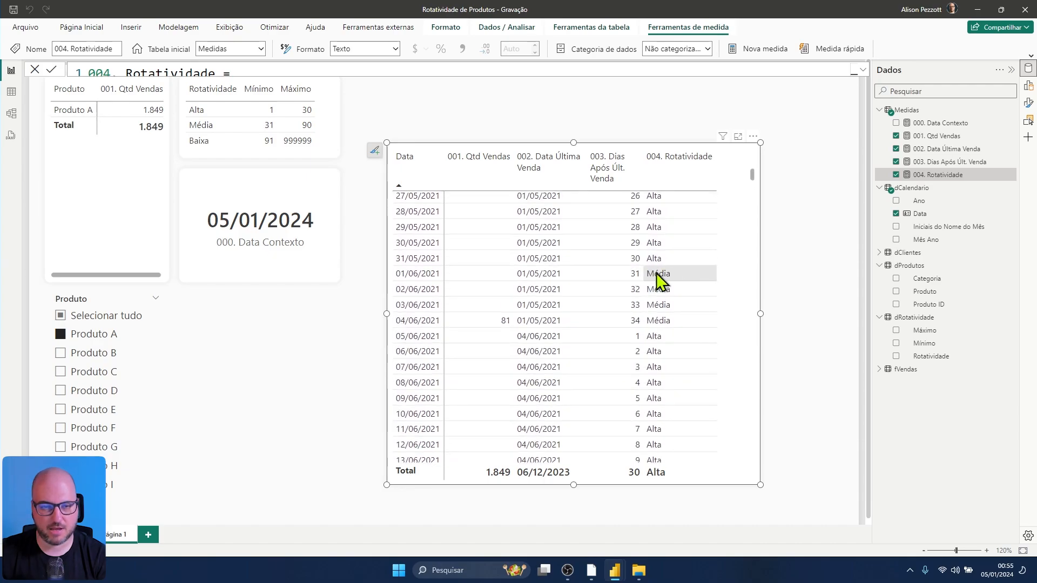
pyautogui.scroll(-5, 672, 302)
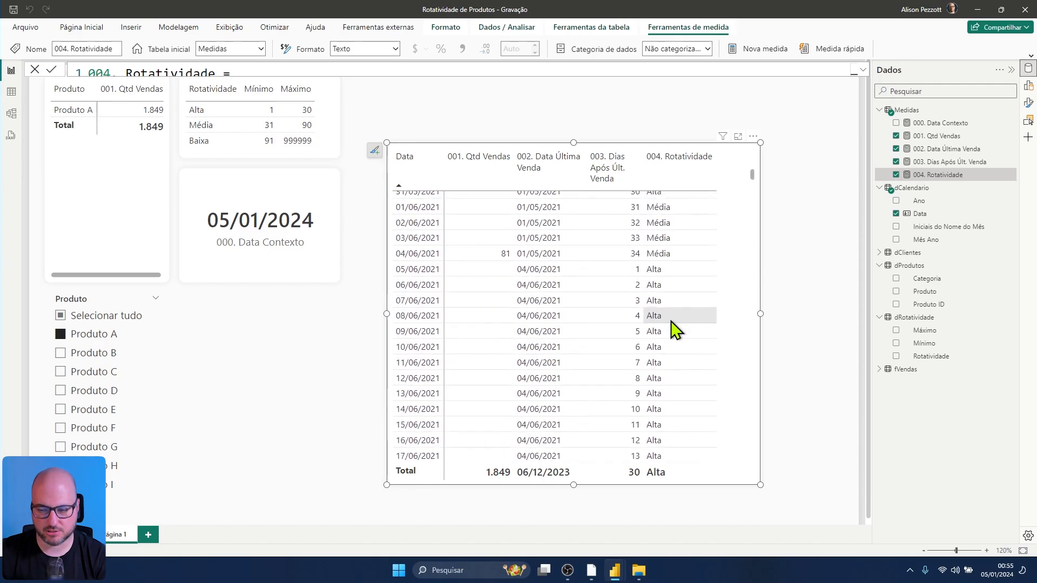
pyautogui.scroll(-10, 664, 281)
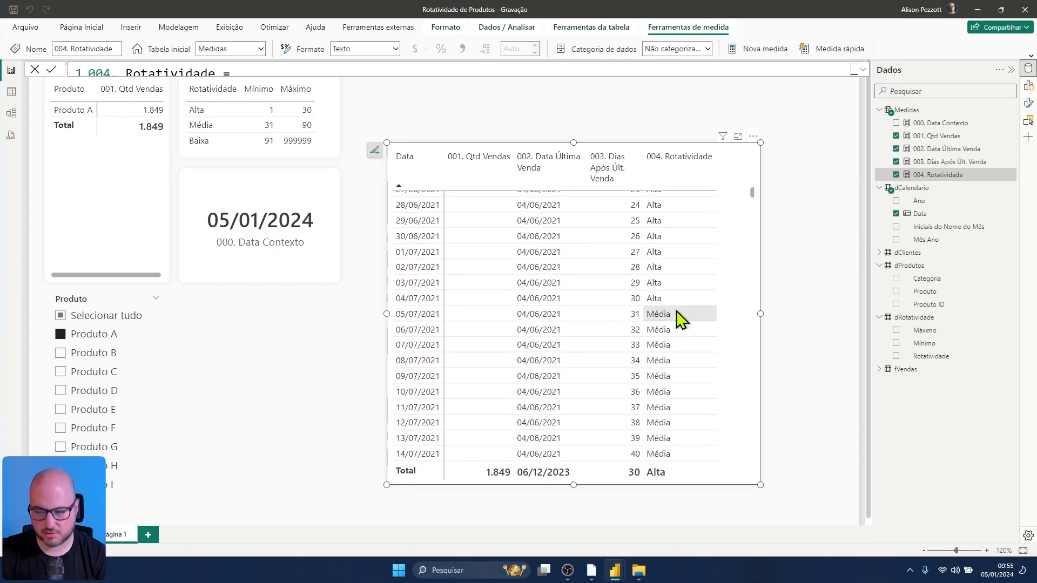
pyautogui.scroll(-16, 675, 313)
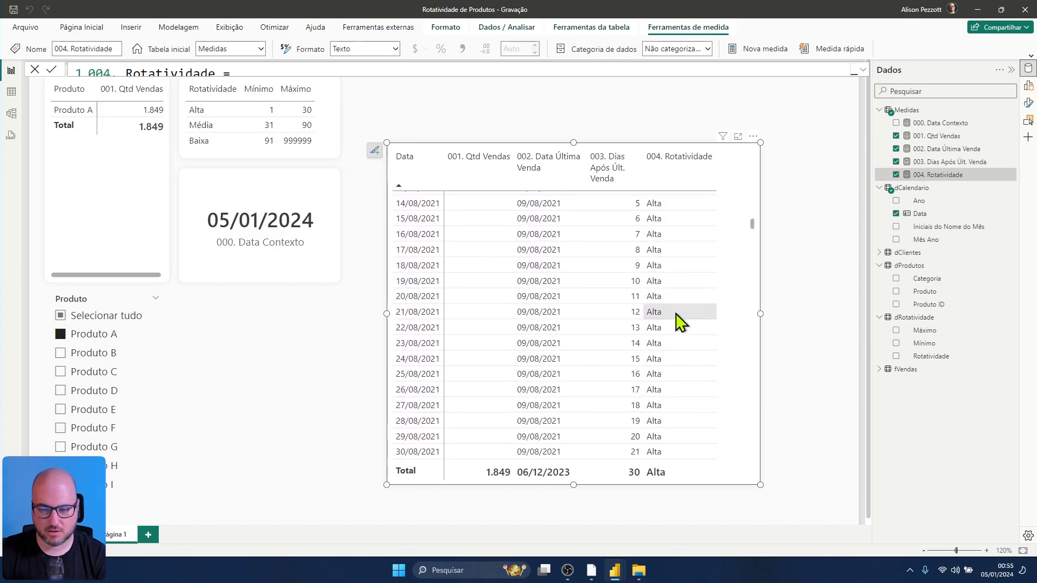
pyautogui.scroll(-20, 669, 295)
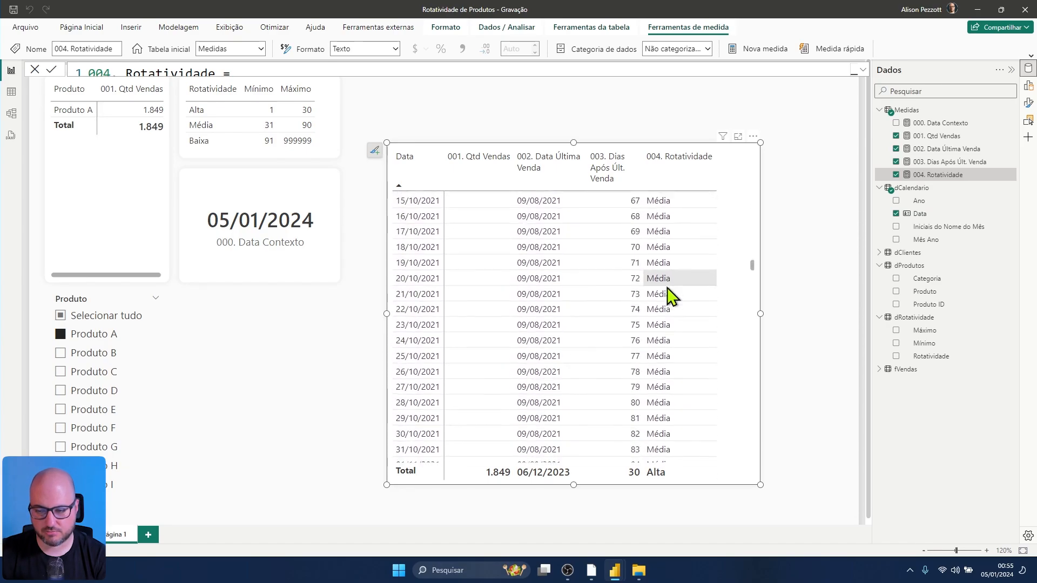
pyautogui.scroll(-15, 670, 299)
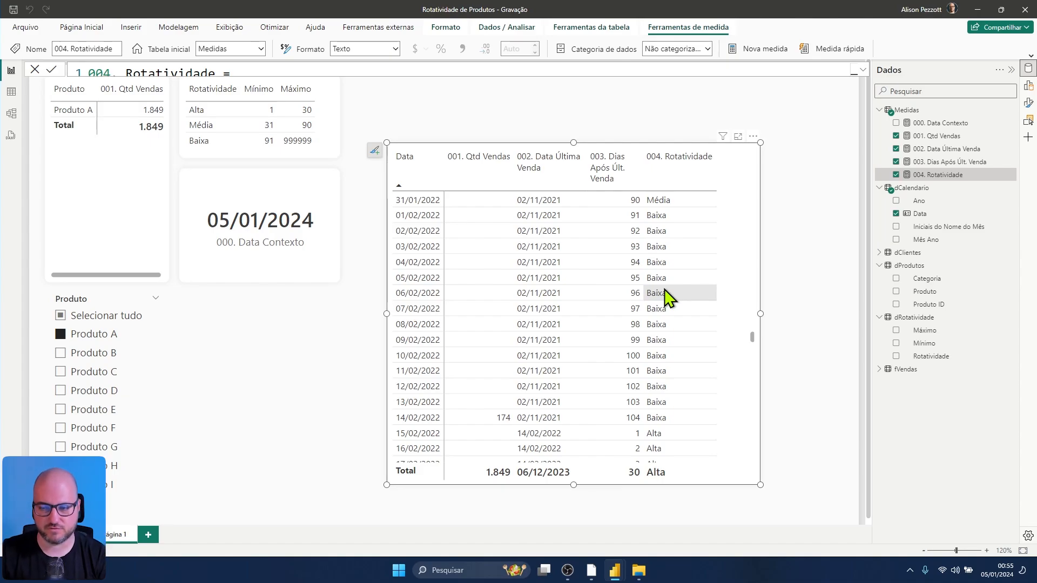
pyautogui.scroll(-5, 722, 358)
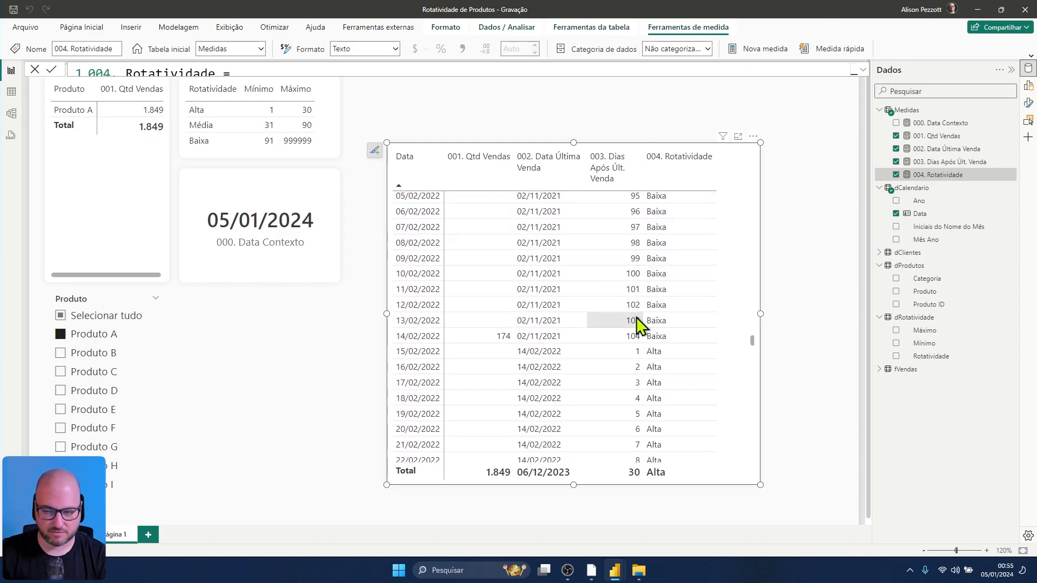
pyautogui.scroll(5, 639, 324)
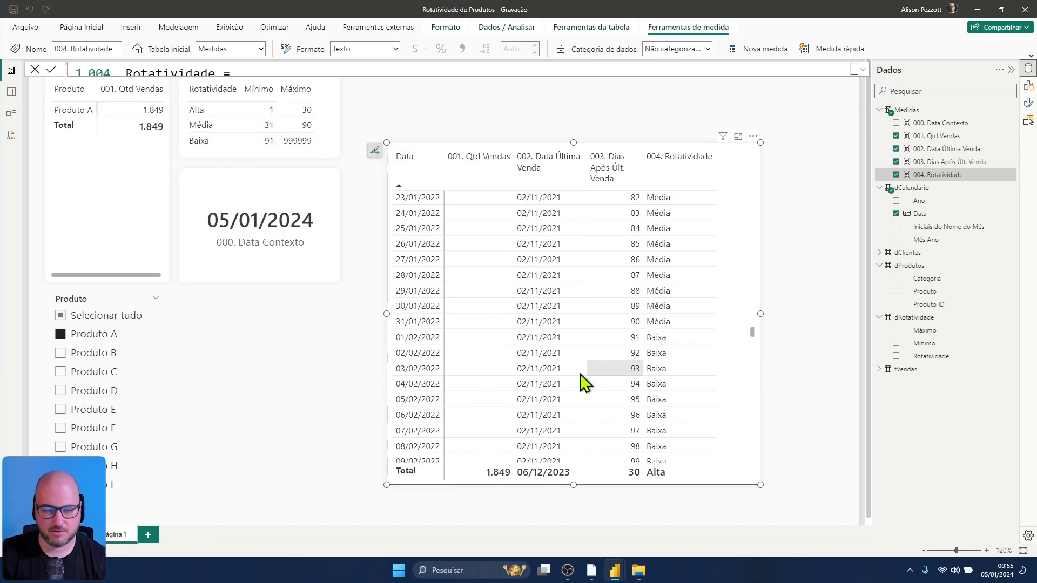
# Step: Filter the report to Produto B only and review its turnover classification from the earliest dates
pyautogui.click(61, 352)
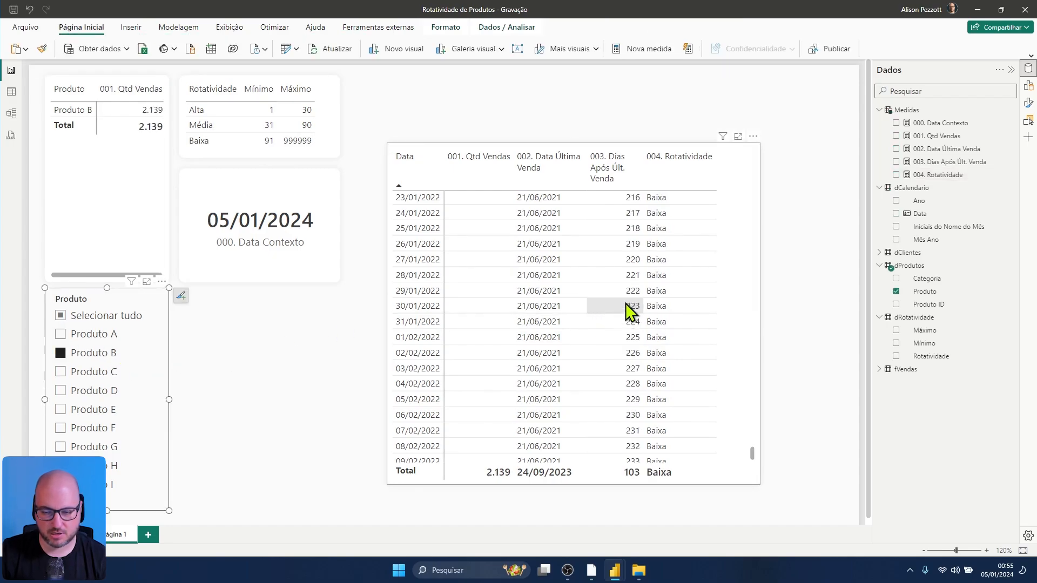
pyautogui.scroll(3, 656, 349)
pyautogui.scroll(20, 656, 348)
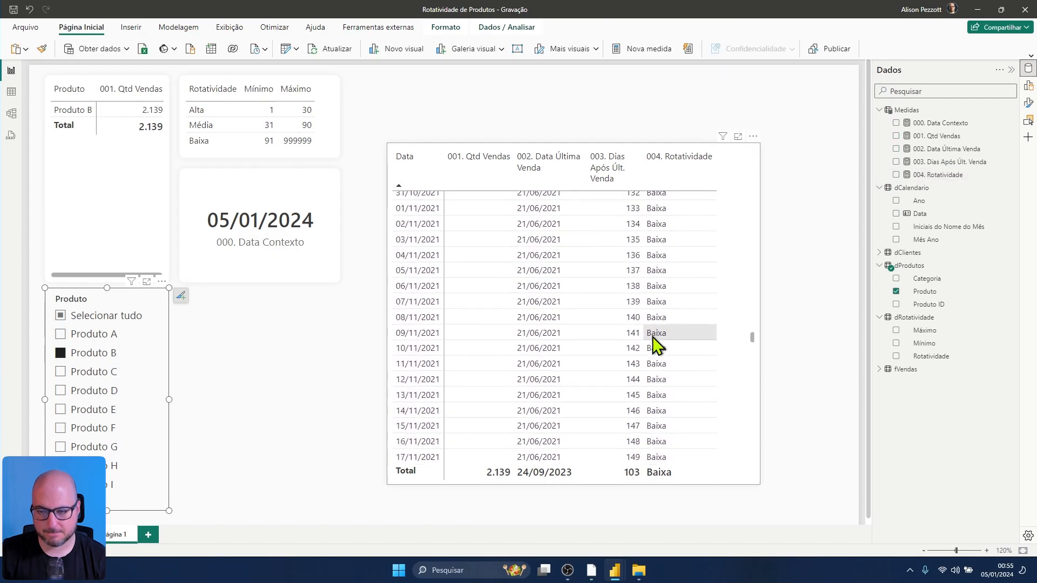
pyautogui.moveTo(753, 327); pyautogui.dragTo(751, 154)
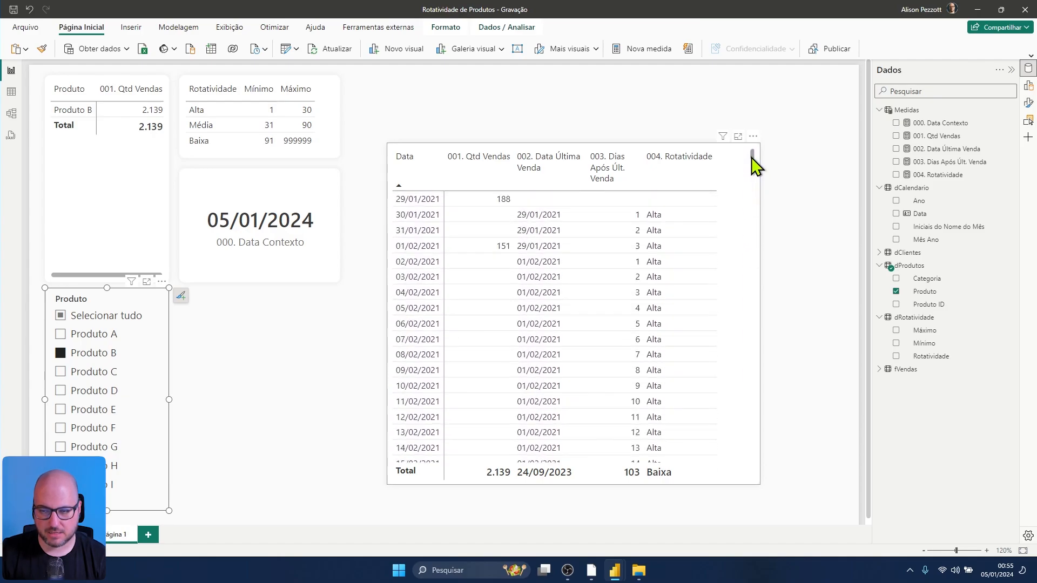
pyautogui.click(730, 165)
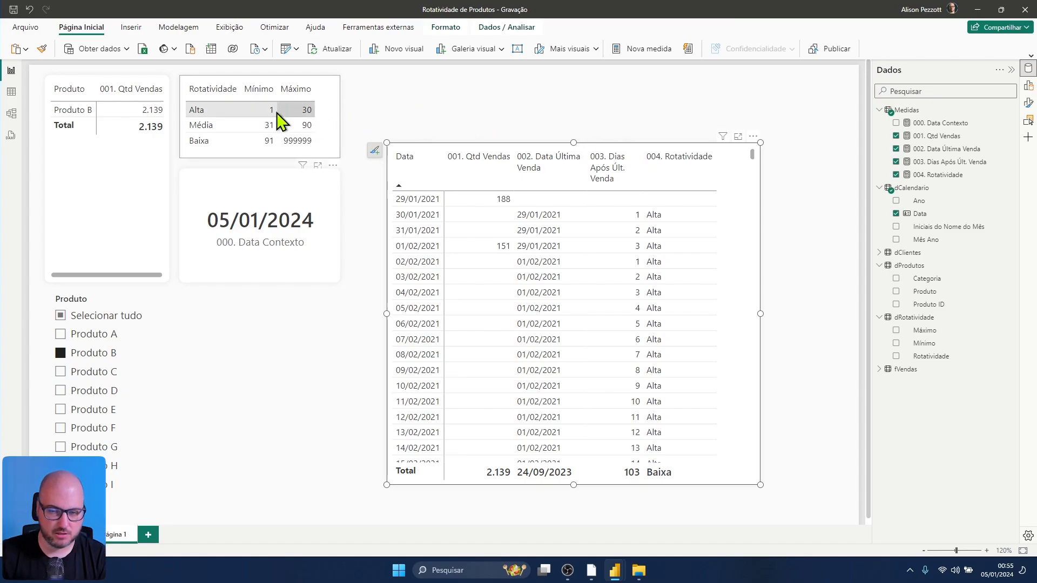
# Step: Cross-filter the matrix by Alta, Média and Baixa in turn from the ranges table, check the classification column, and clear the selection
pyautogui.click(201, 112)
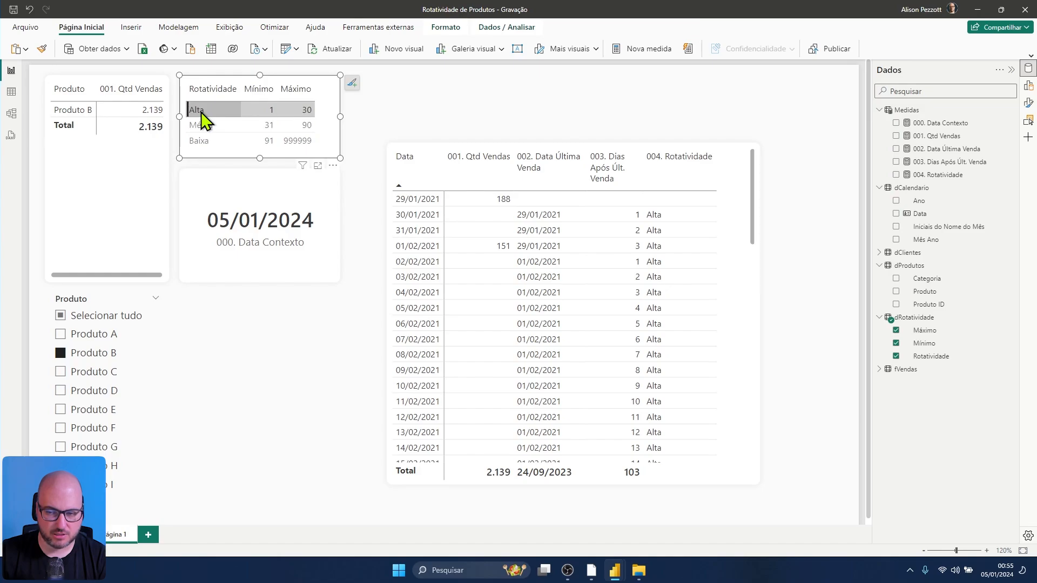
pyautogui.scroll(-9, 654, 324)
pyautogui.scroll(-1, 658, 313)
pyautogui.scroll(2, 672, 289)
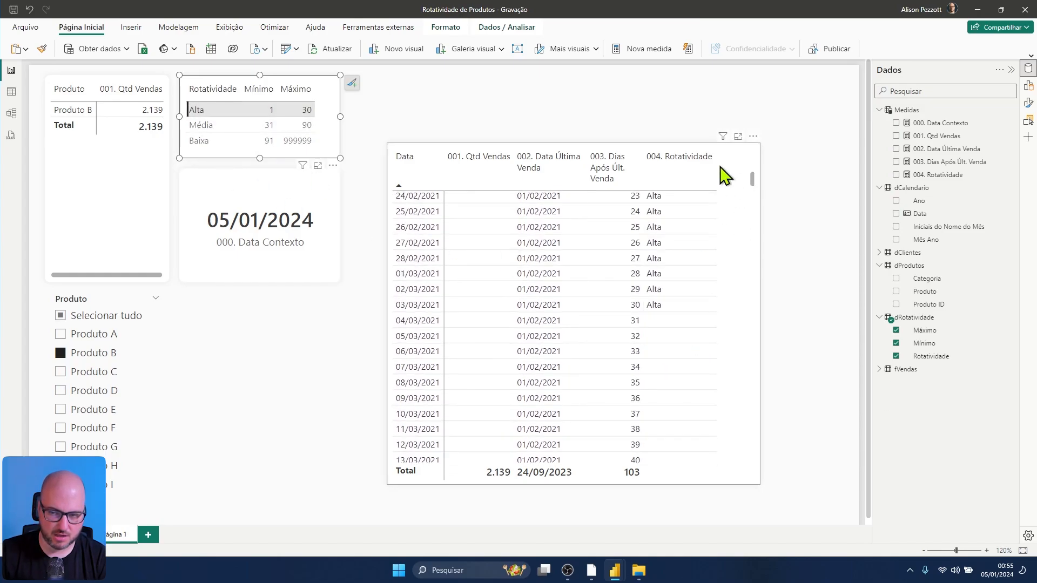
pyautogui.click(199, 124)
pyautogui.click(207, 142)
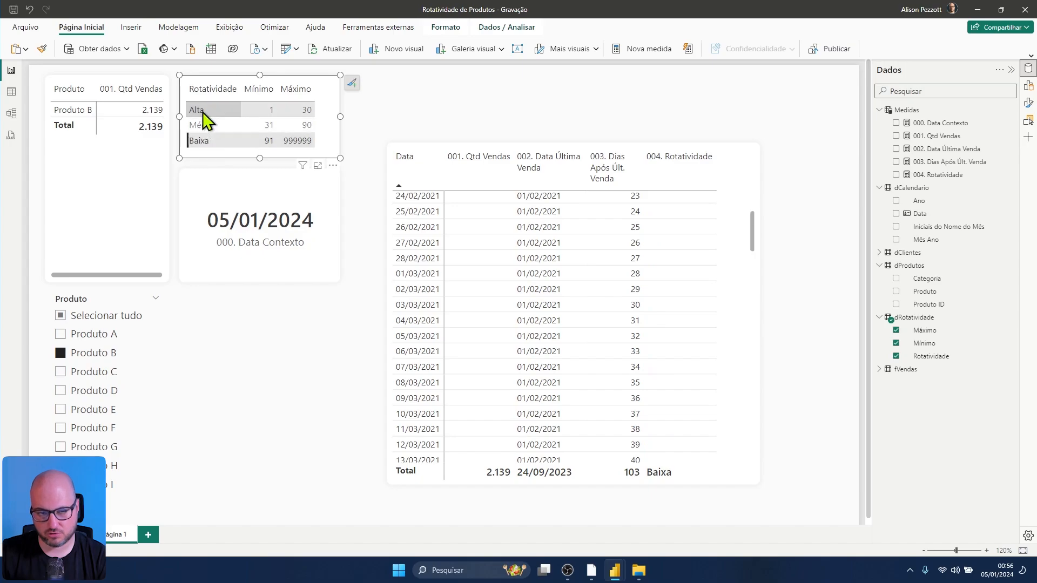
pyautogui.scroll(9, 713, 341)
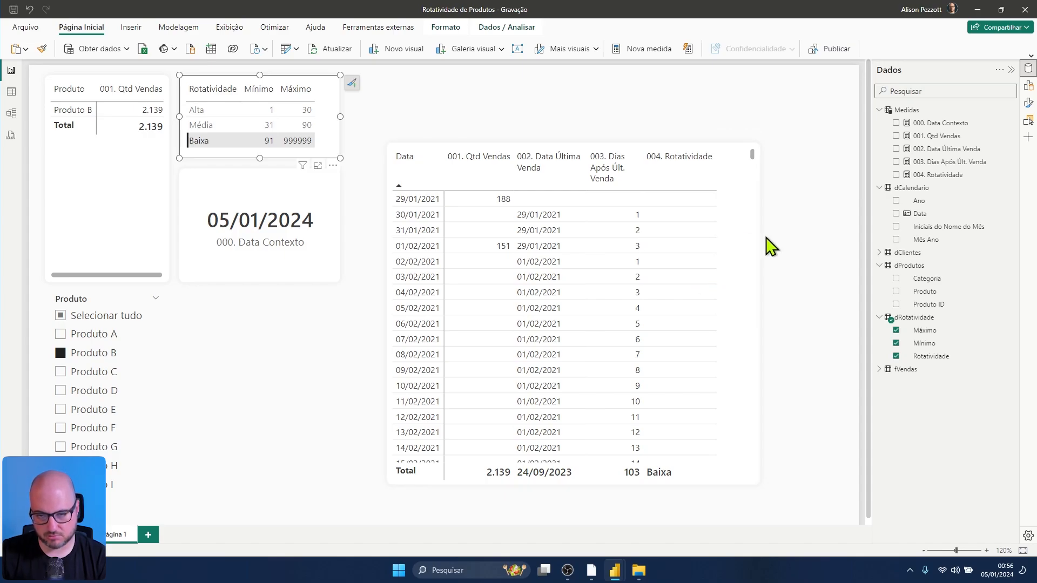
pyautogui.click(221, 140)
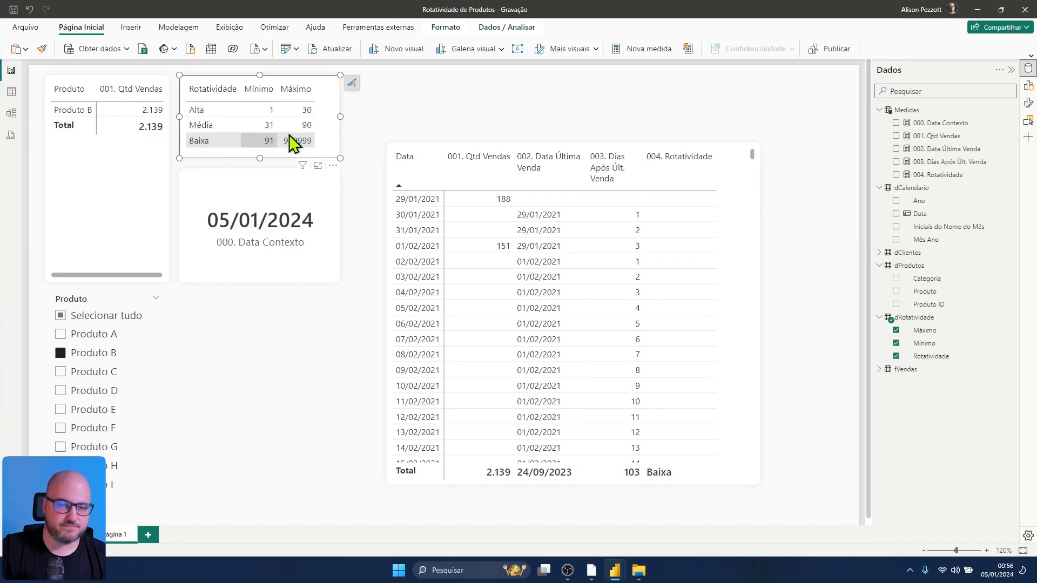
pyautogui.click(499, 108)
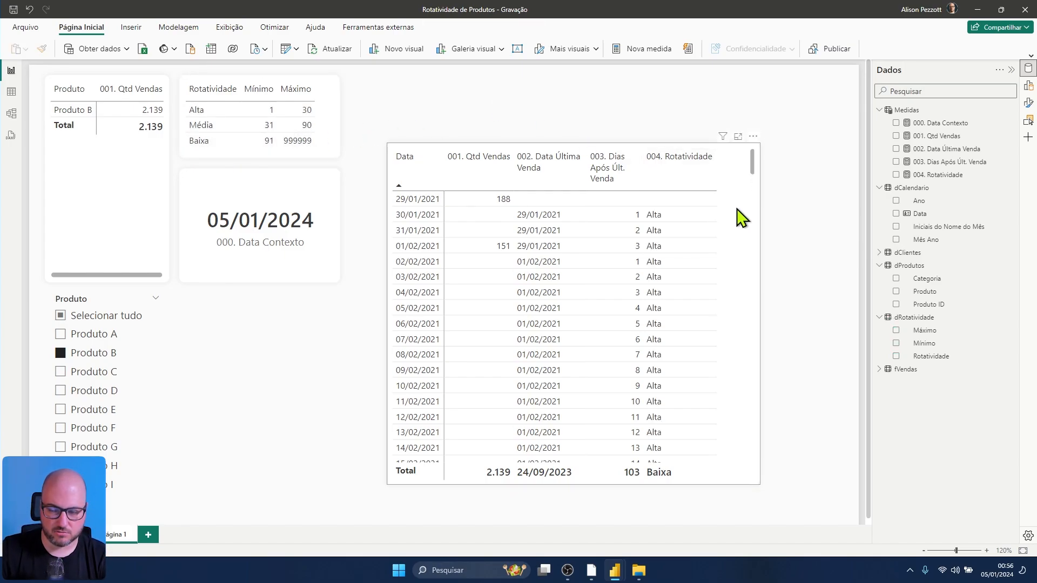
# Step: Extend the date matrix upward to align with the other visuals and remove Data and all four measures from it
pyautogui.click(587, 151)
pyautogui.moveTo(575, 140); pyautogui.dragTo(575, 81)
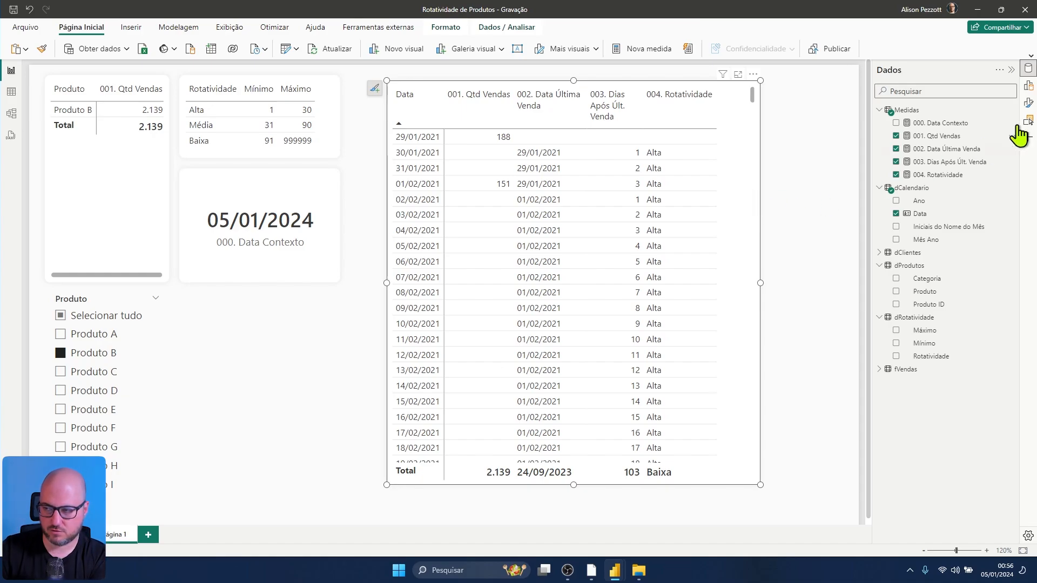
pyautogui.click(1028, 85)
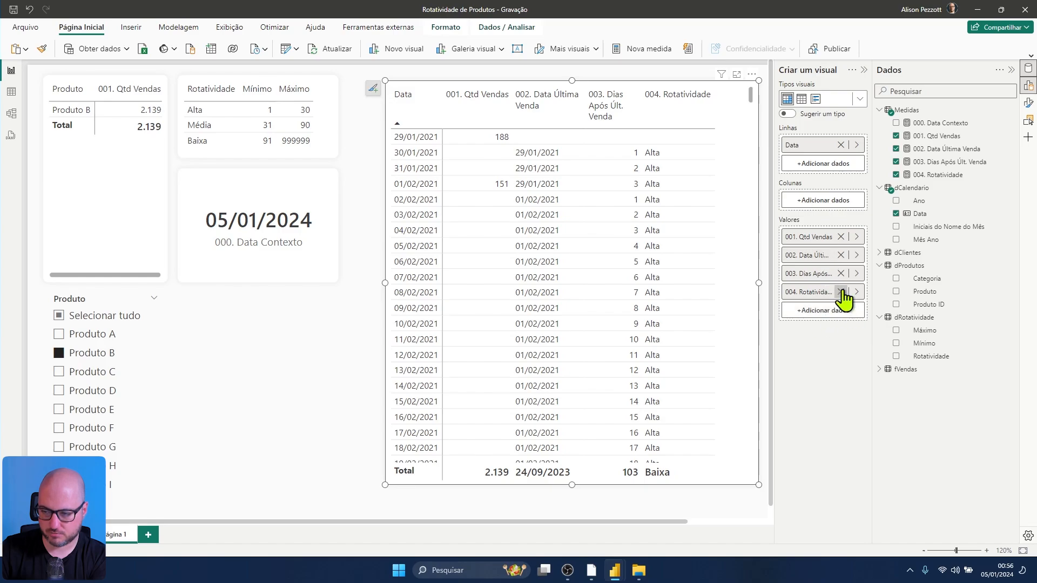
pyautogui.click(841, 145)
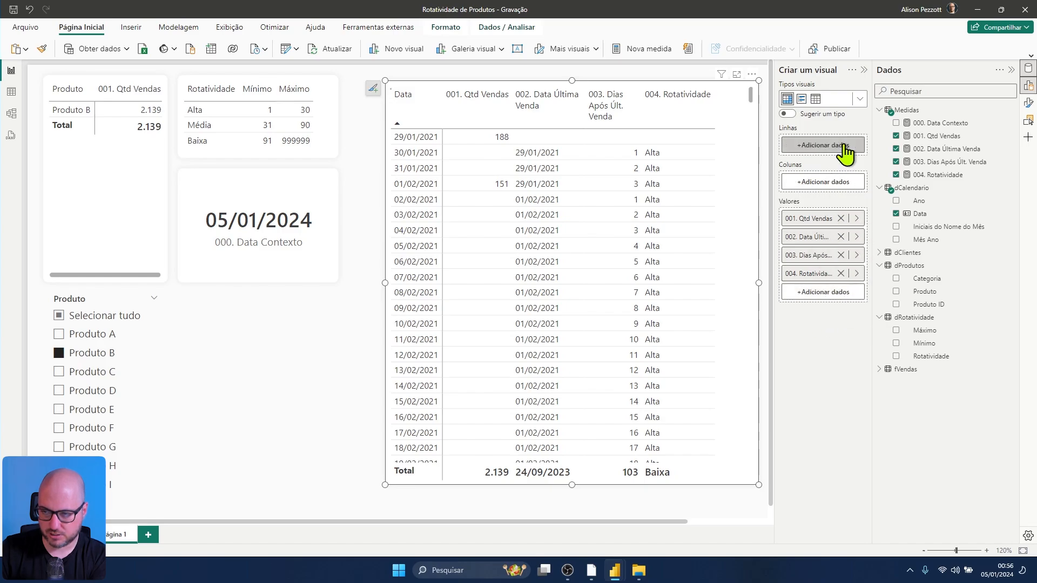
pyautogui.click(841, 273)
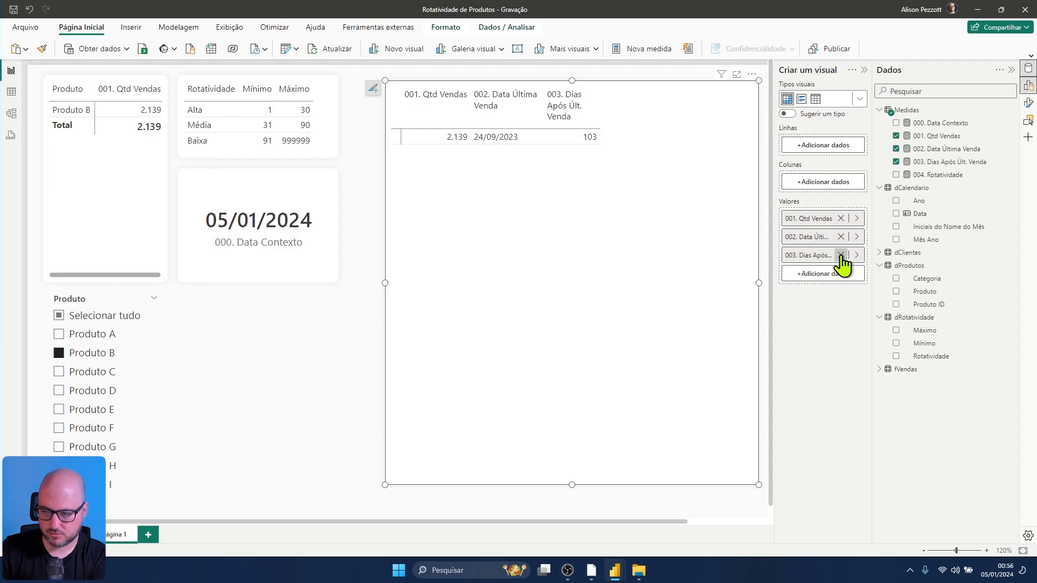
pyautogui.click(841, 255)
pyautogui.click(840, 236)
pyautogui.click(841, 218)
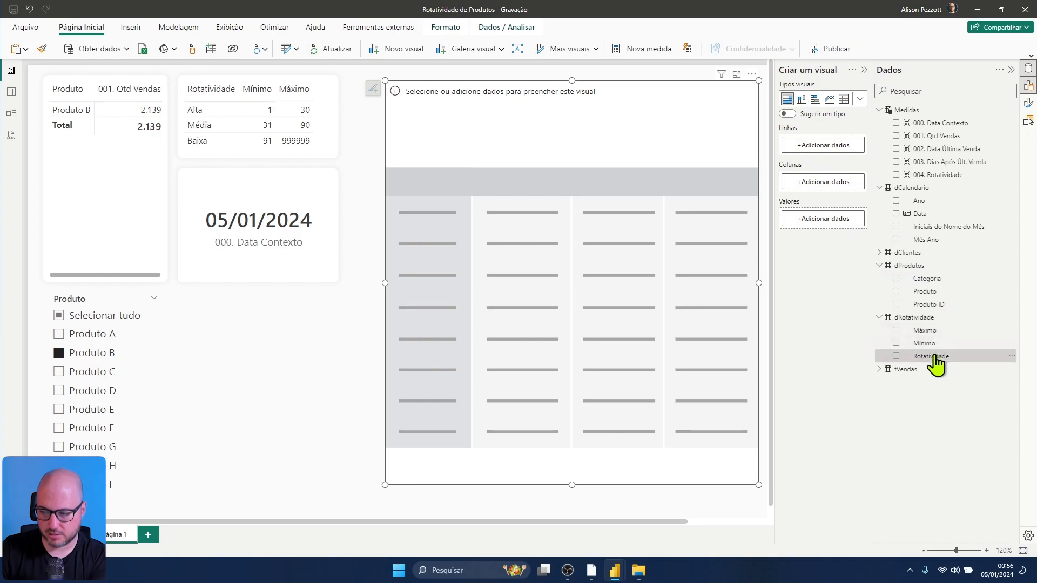
# Step: Add Rotatividade from dRotatividade and Produto from dProdutos to the matrix rows, and read the visual's error details
pyautogui.moveTo(931, 356); pyautogui.dragTo(818, 147)
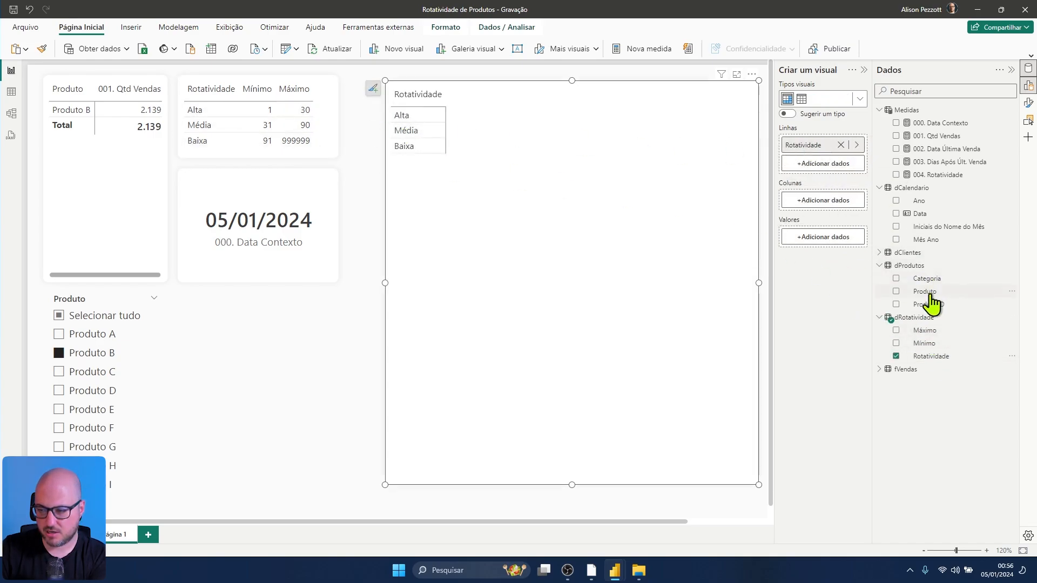
pyautogui.moveTo(929, 292); pyautogui.dragTo(829, 163)
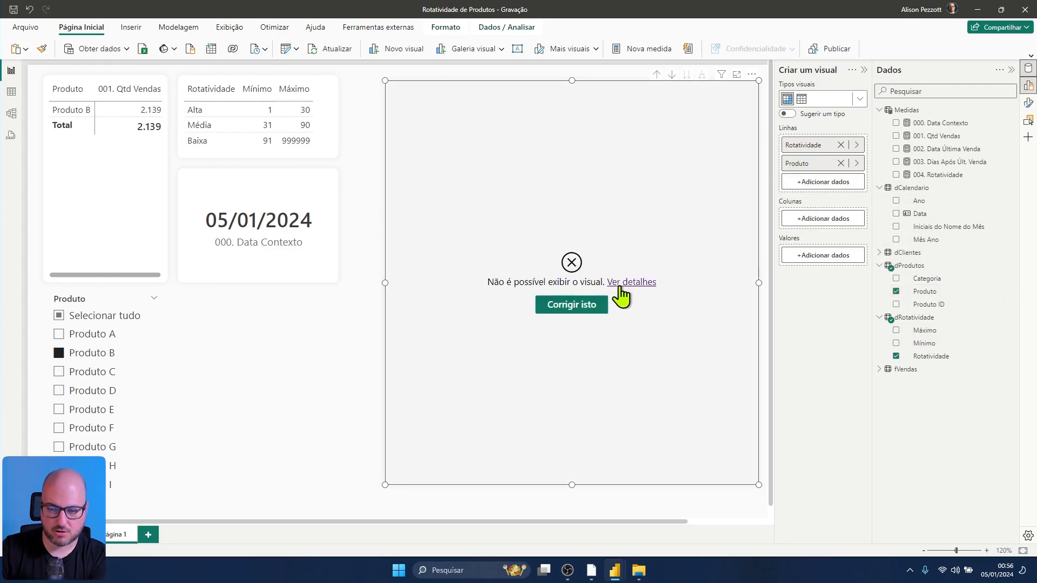
pyautogui.click(632, 283)
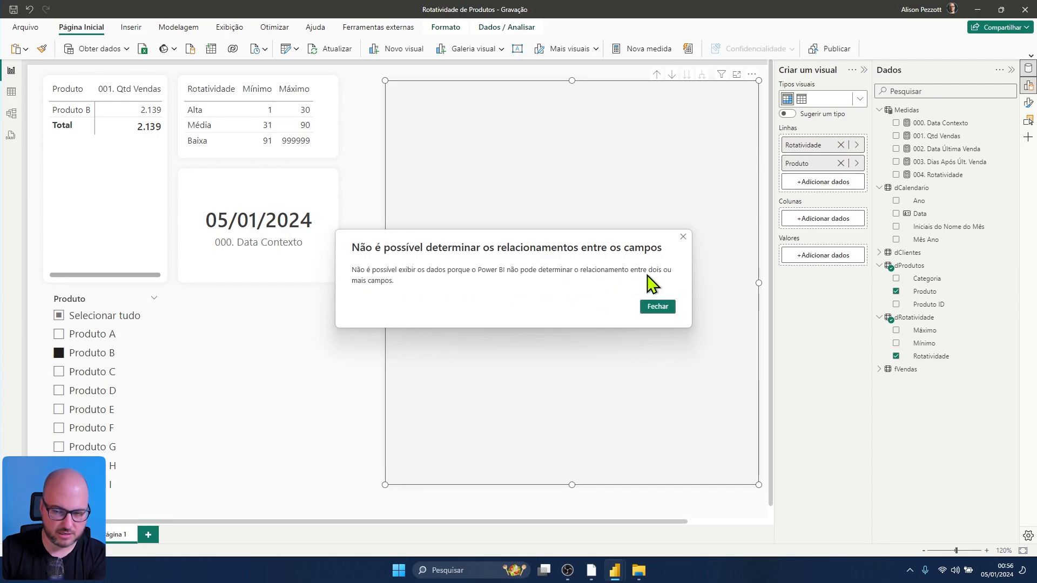
pyautogui.click(657, 307)
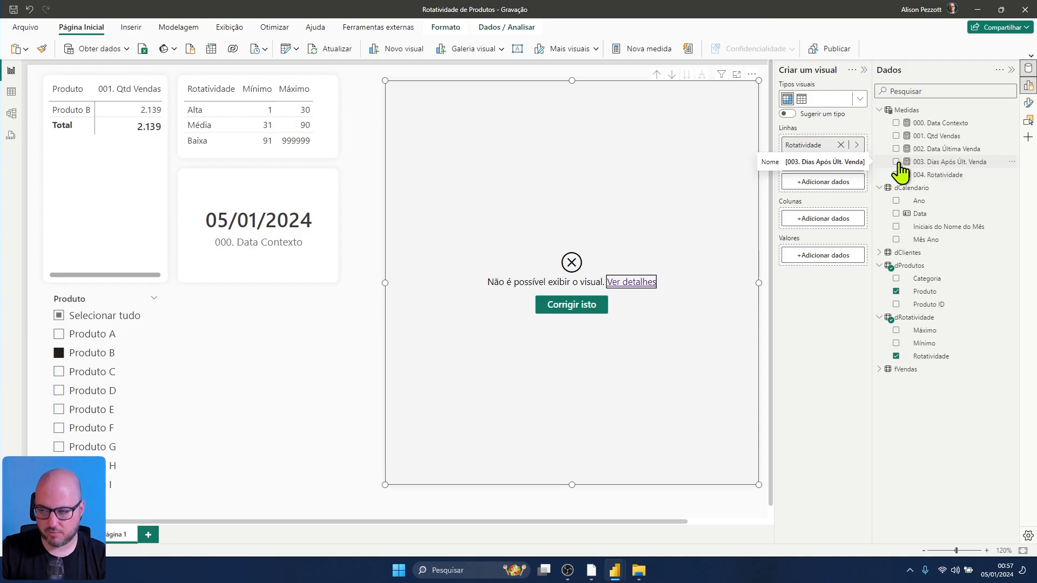
# Step: Add the measure 002. Data Última Venda to the matrix values
pyautogui.moveTo(948, 150); pyautogui.dragTo(827, 258)
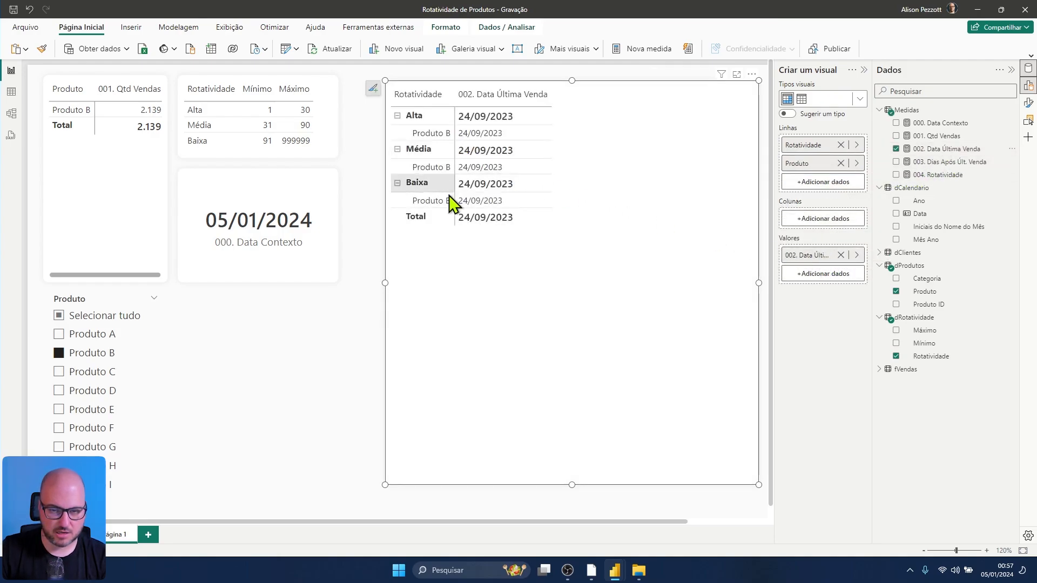
pyautogui.scroll(-1, 561, 232)
pyautogui.scroll(1, 364, 302)
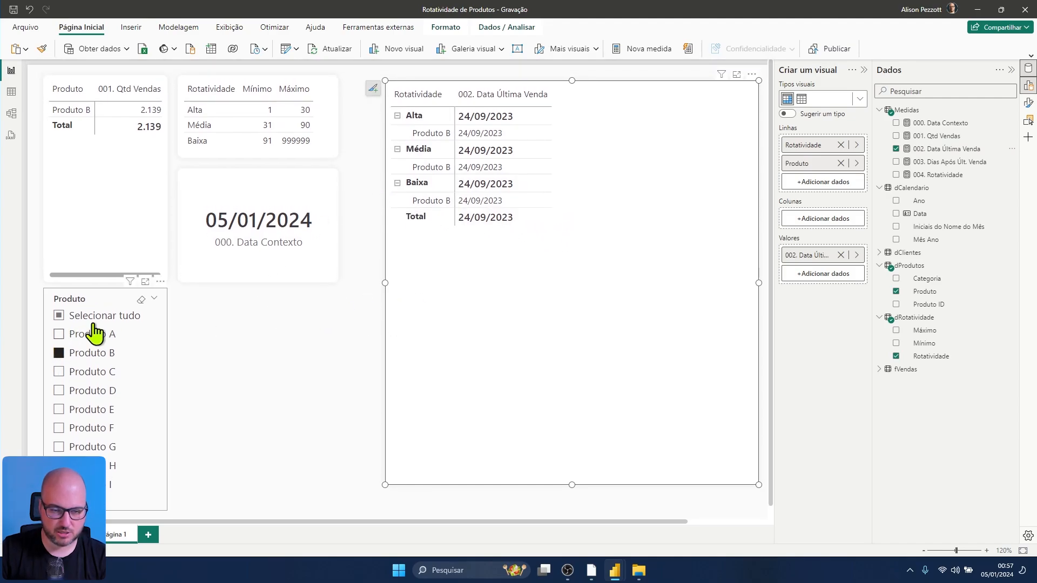
# Step: Clear the Produto slicer and review the last sale dates of all products under each turnover category
pyautogui.click(141, 298)
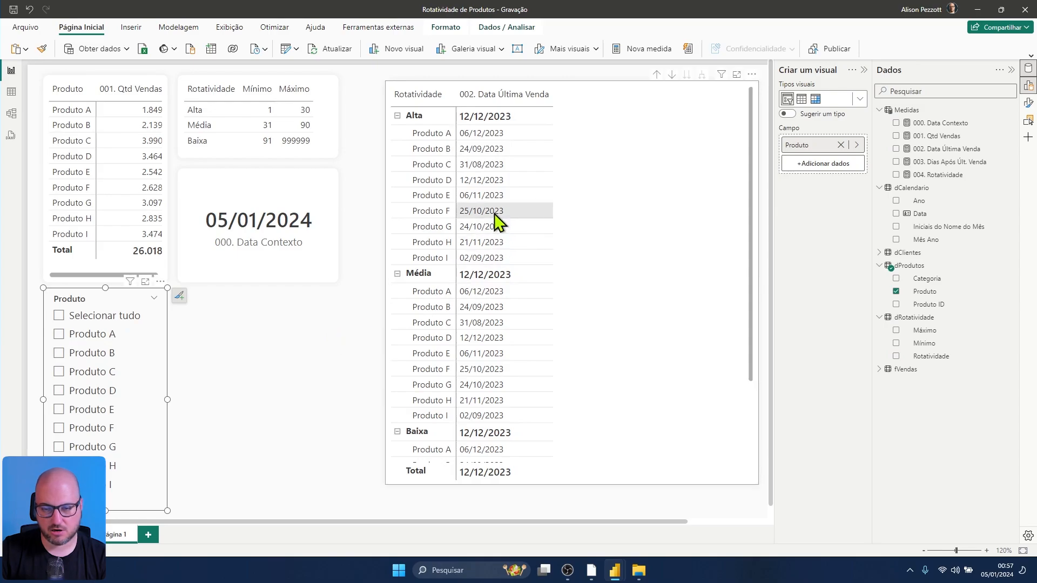
pyautogui.scroll(-5, 495, 219)
pyautogui.scroll(5, 510, 232)
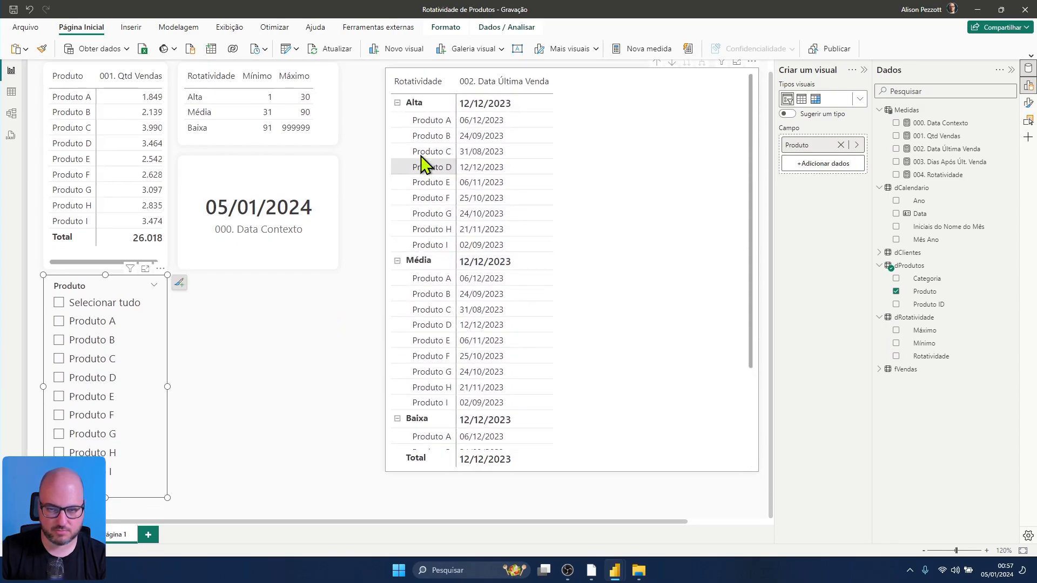
pyautogui.scroll(-3, 598, 226)
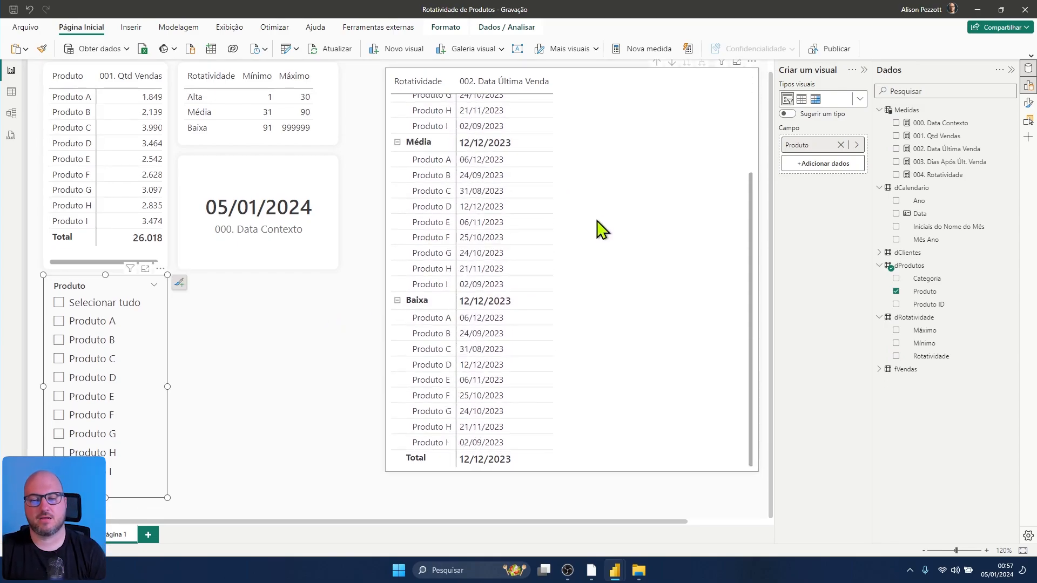
pyautogui.scroll(5, 530, 268)
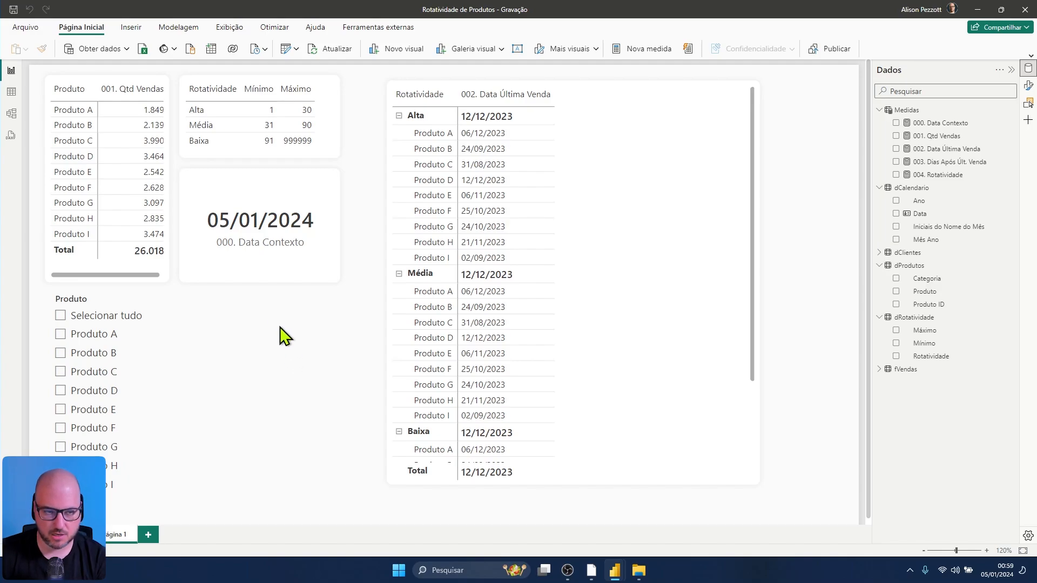
# Step: Open the DAX query view, dismiss the notice about kept queries, and place the cursor in the empty query
pyautogui.click(12, 136)
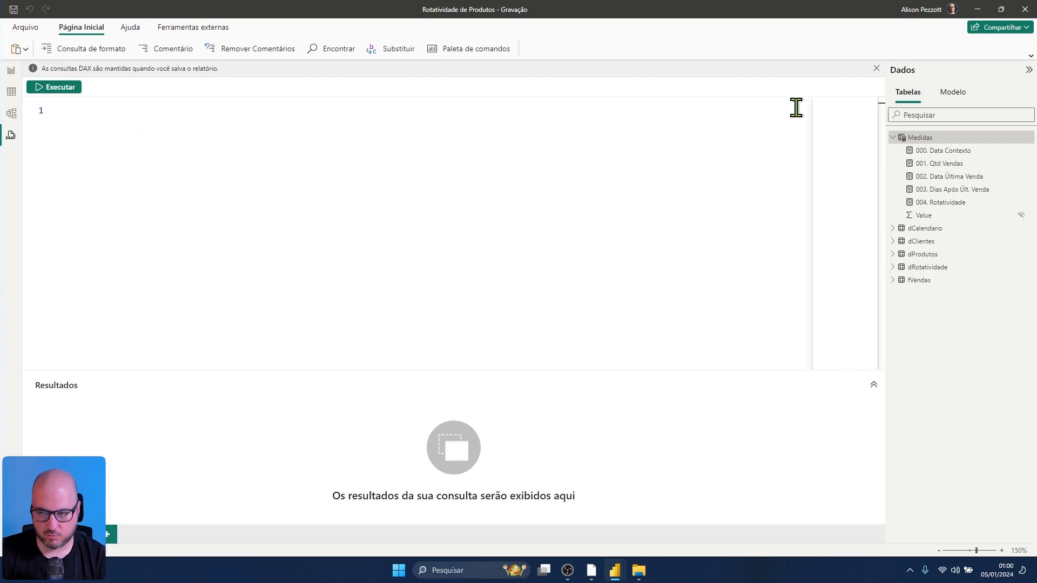
pyautogui.click(877, 68)
pyautogui.click(96, 96)
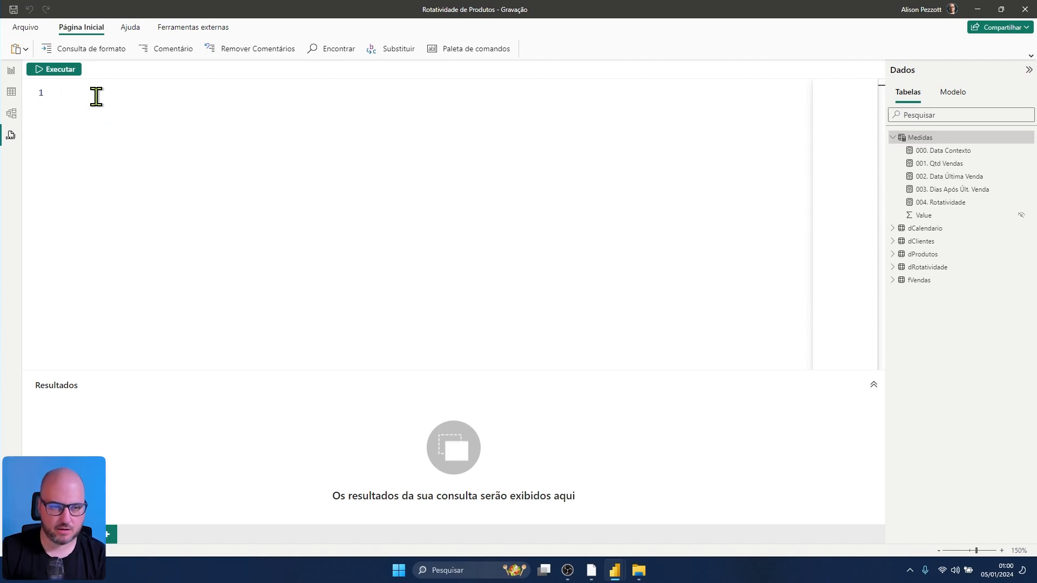
# Step: Start the query with EVALUATE and an ADDCOLUMNS function that takes the dProdutos table as its first argument
pyautogui.write('EVALUATE')
pyautogui.press('Tab')
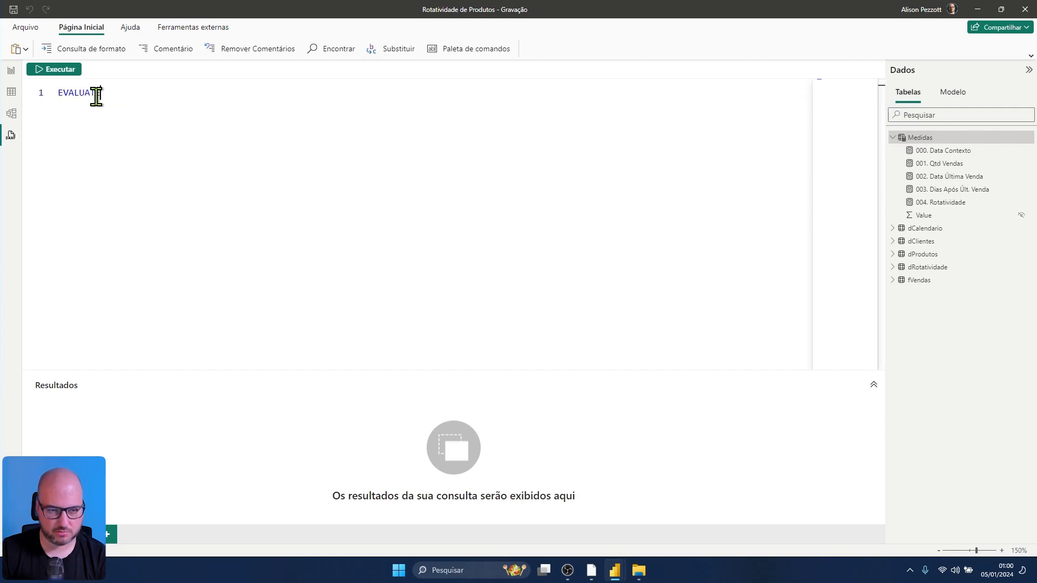
pyautogui.press('Return')
pyautogui.press('Return')
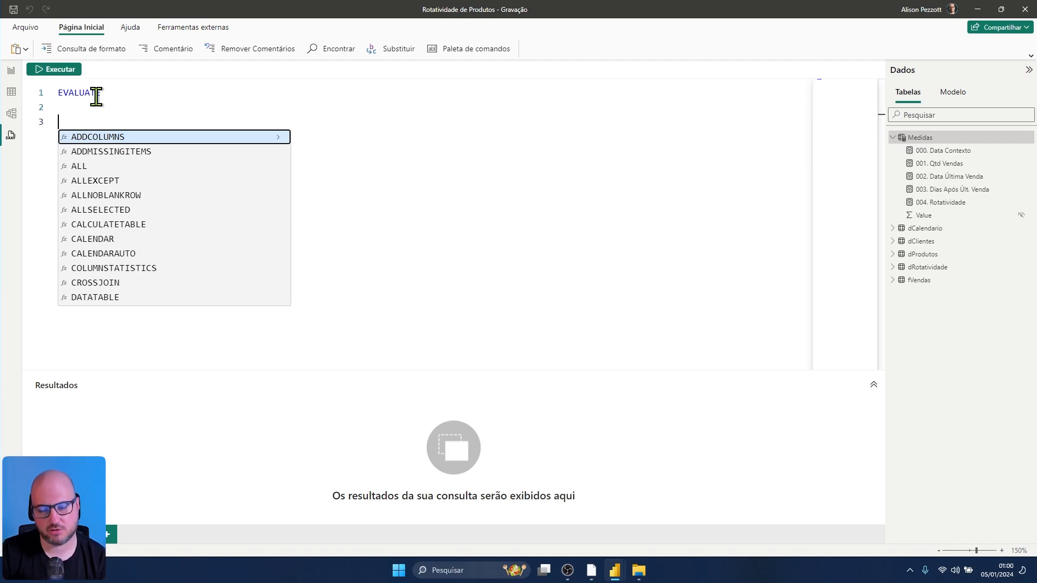
pyautogui.press('Tab')
pyautogui.press('BackSpace')
pyautogui.write('(')
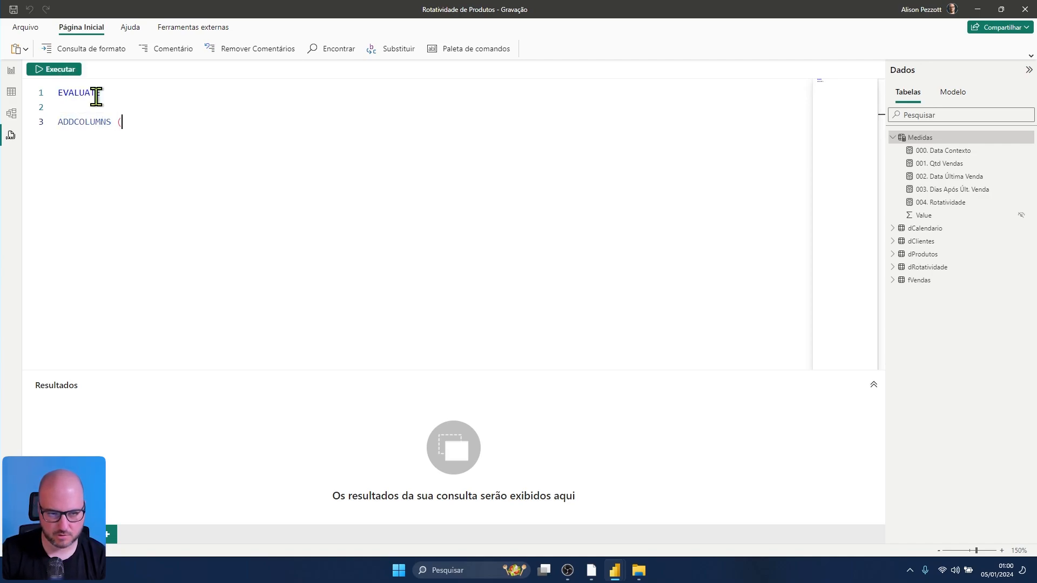
pyautogui.press('Return')
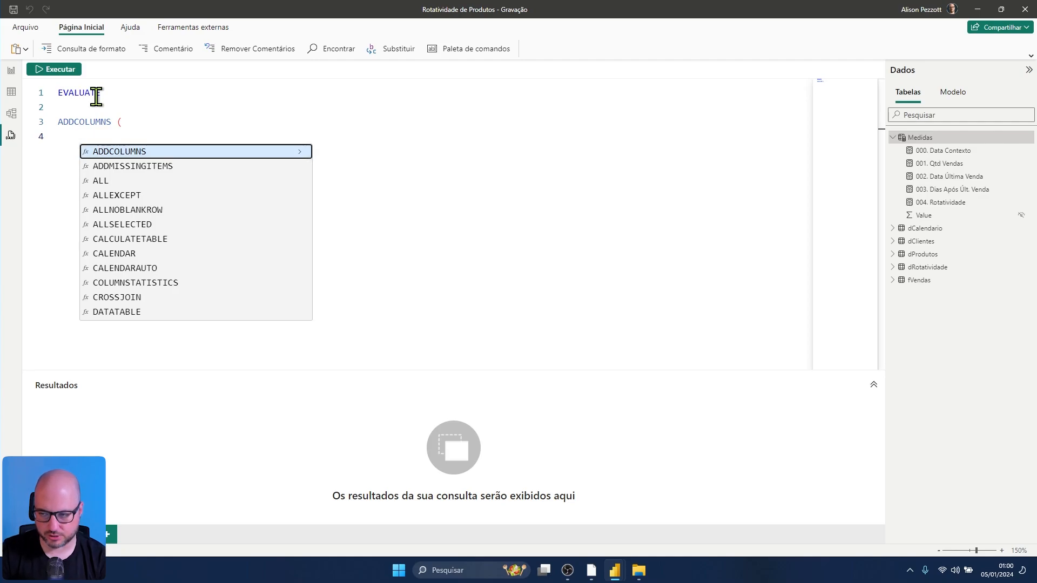
pyautogui.write('dPr')
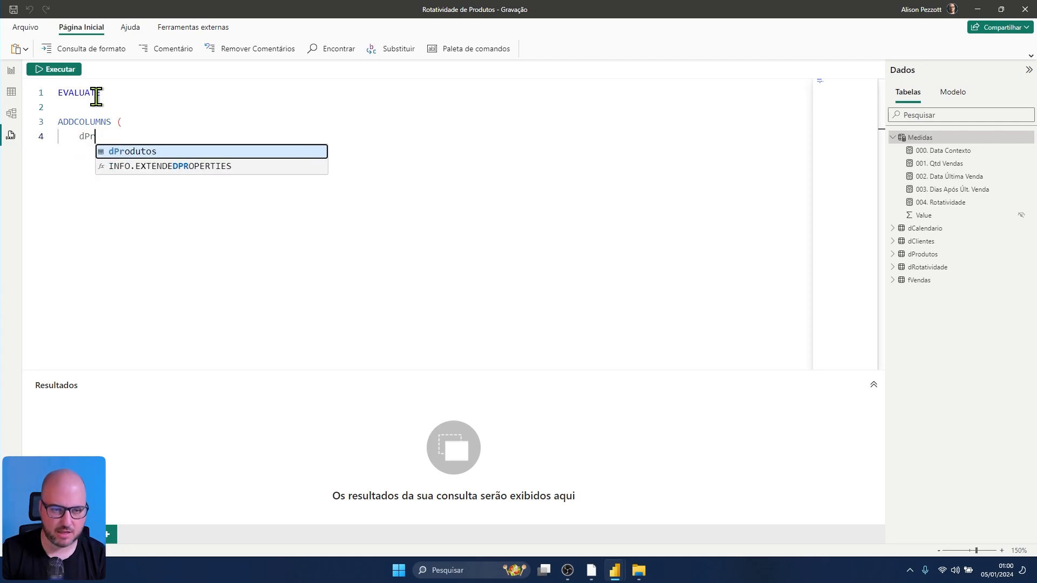
pyautogui.write('odutos,')
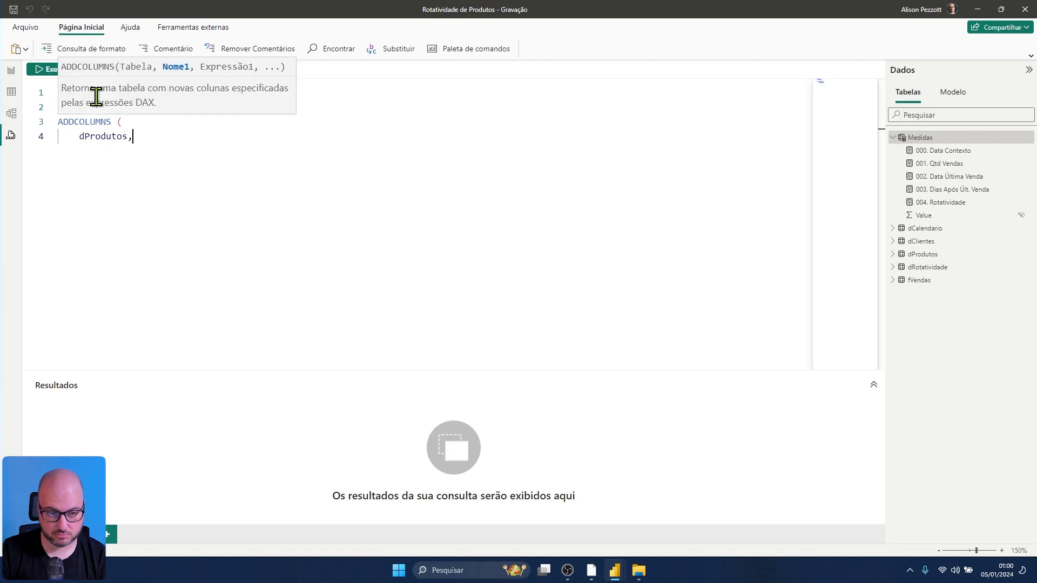
pyautogui.press('Return')
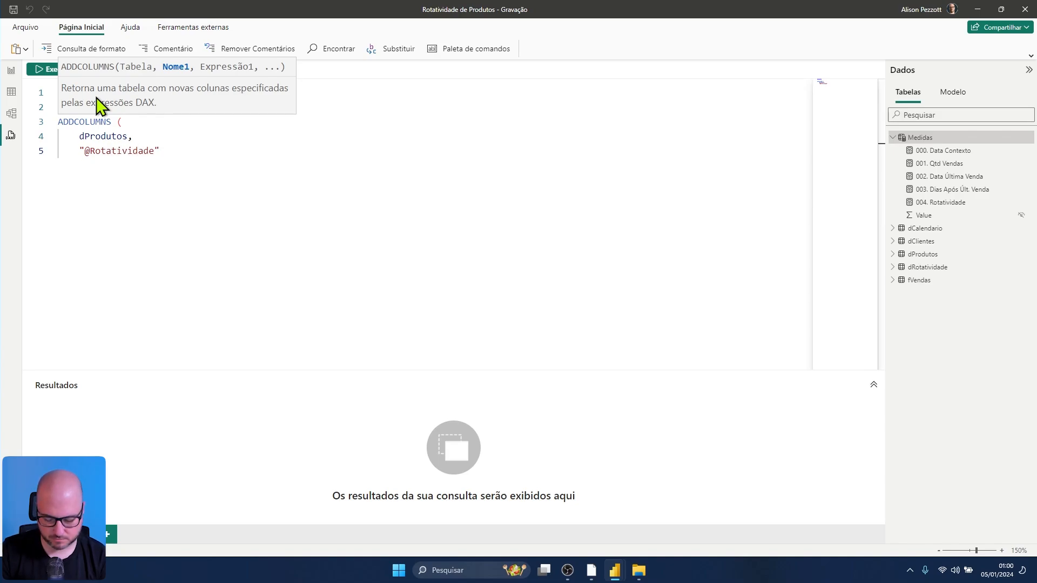
pyautogui.write(', [')
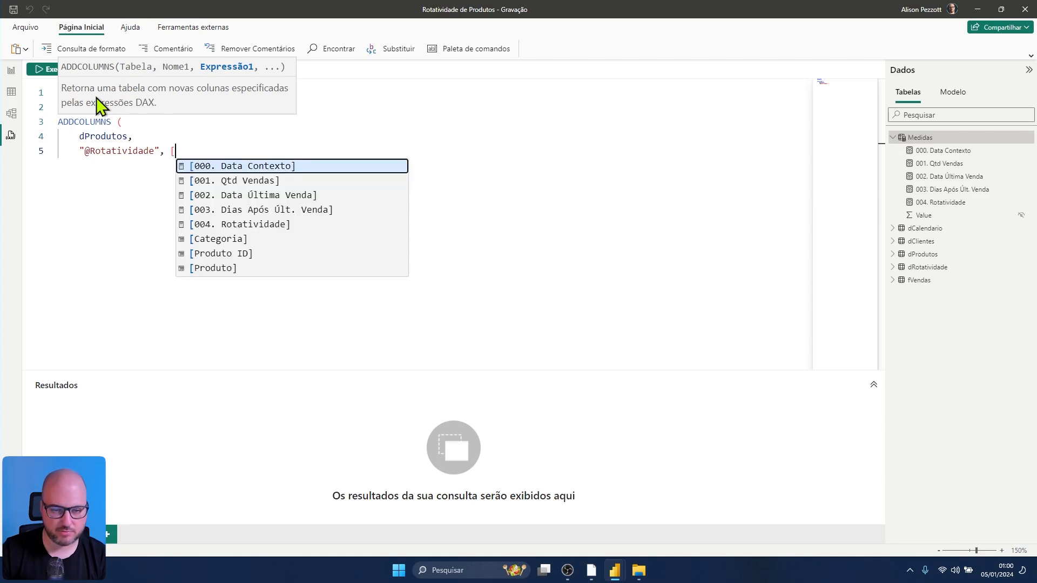
pyautogui.click(222, 225)
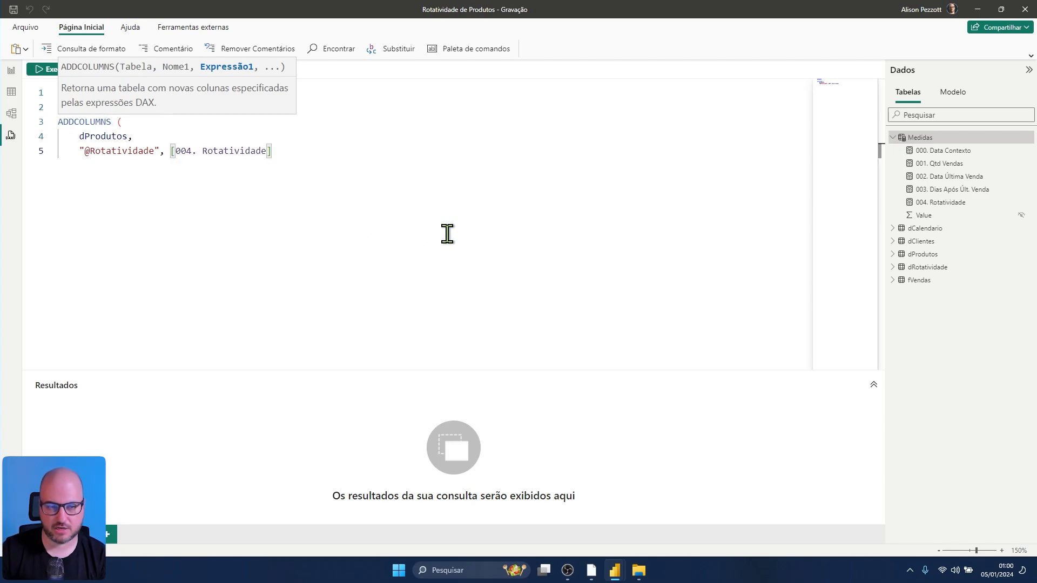
pyautogui.press('Return')
pyautogui.write(')')
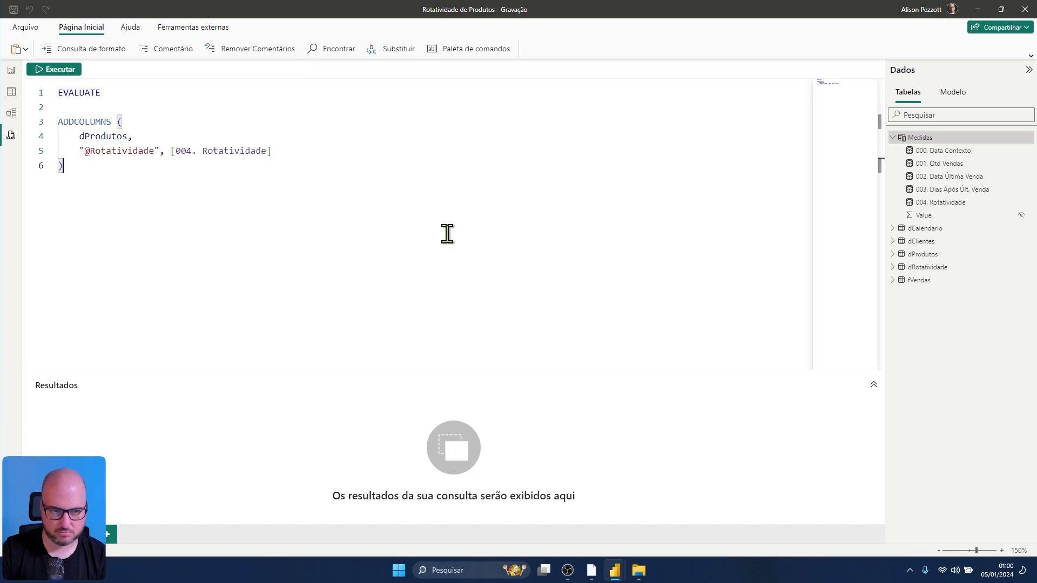
pyautogui.click(56, 71)
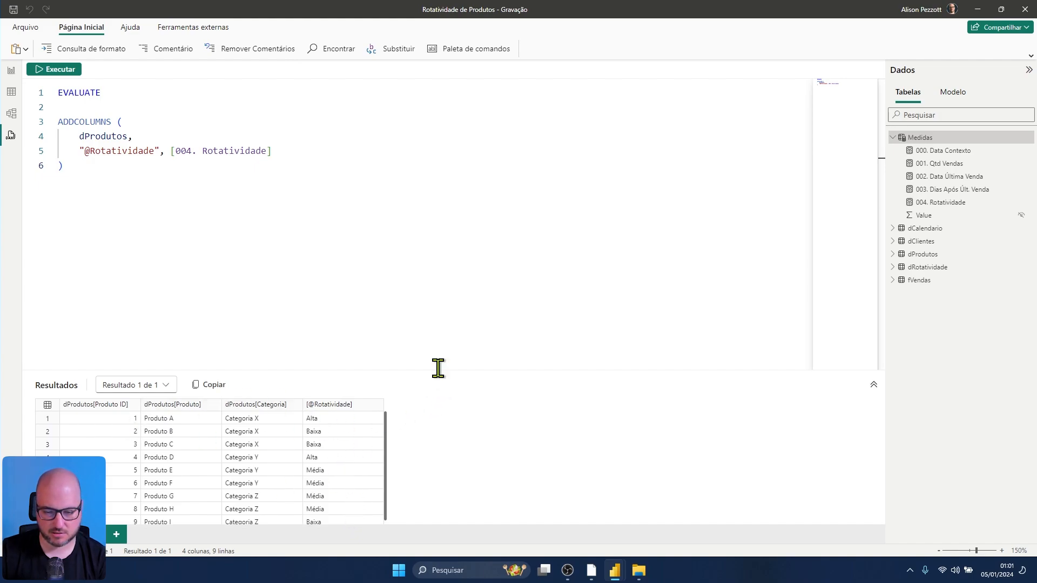
pyautogui.moveTo(437, 371); pyautogui.dragTo(433, 321)
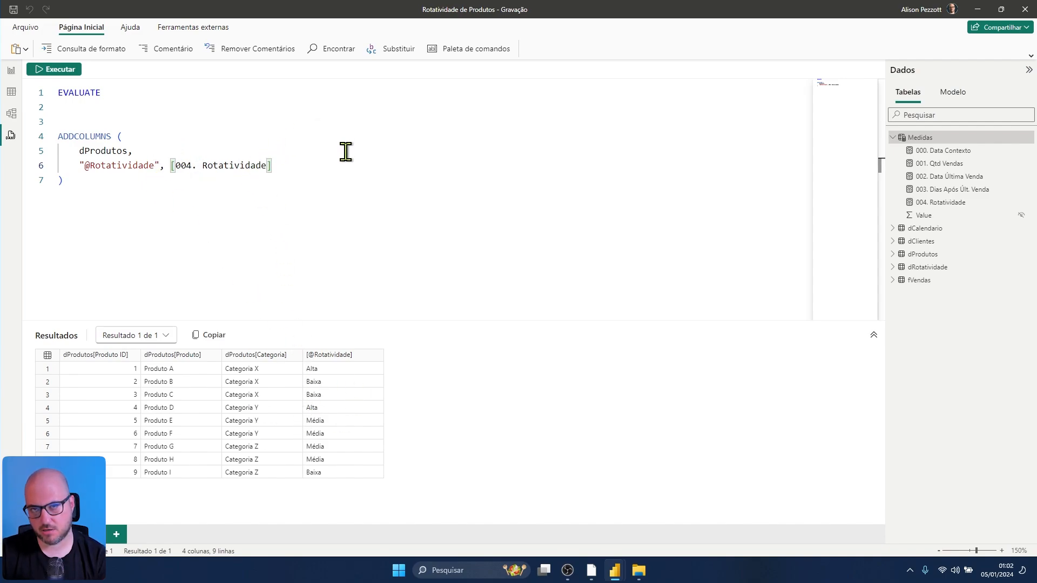
# Step: Declare a variable named __RotatividadeSelecionada above the ADDCOLUMNS expression
pyautogui.click(106, 115)
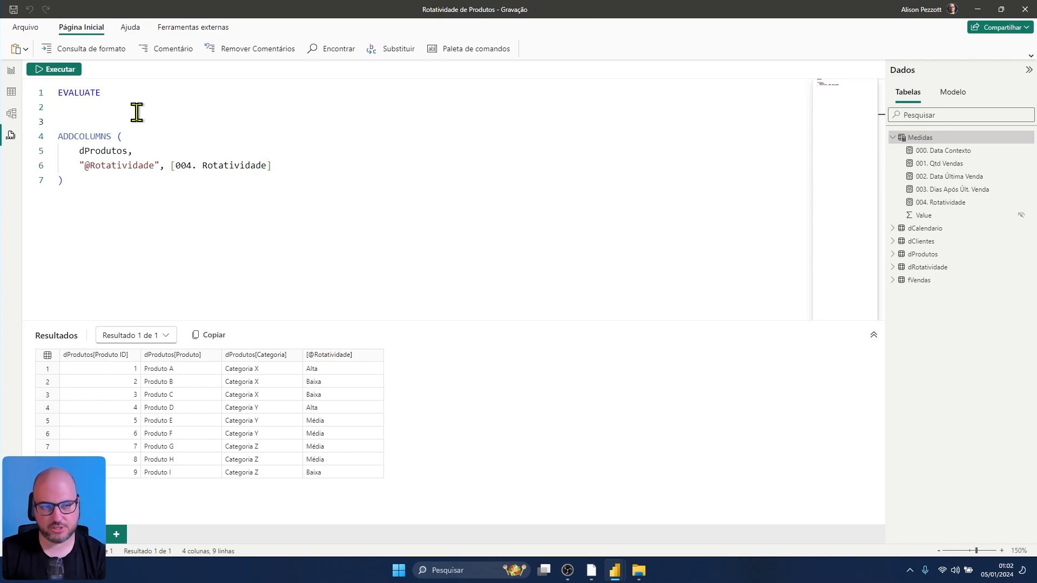
pyautogui.write('VAR __RotatividadeSelecionada =')
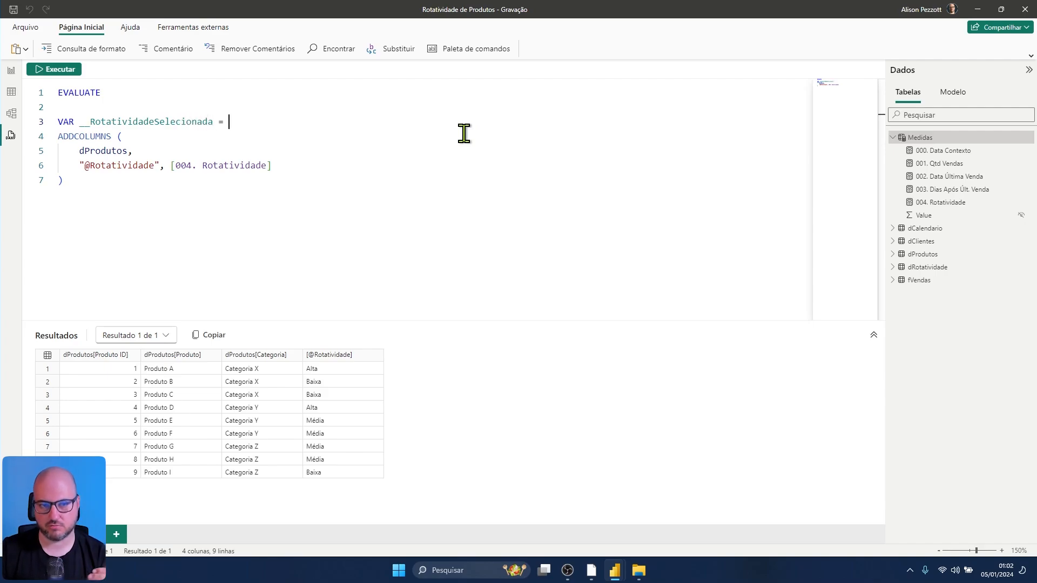
pyautogui.write('SAELE')
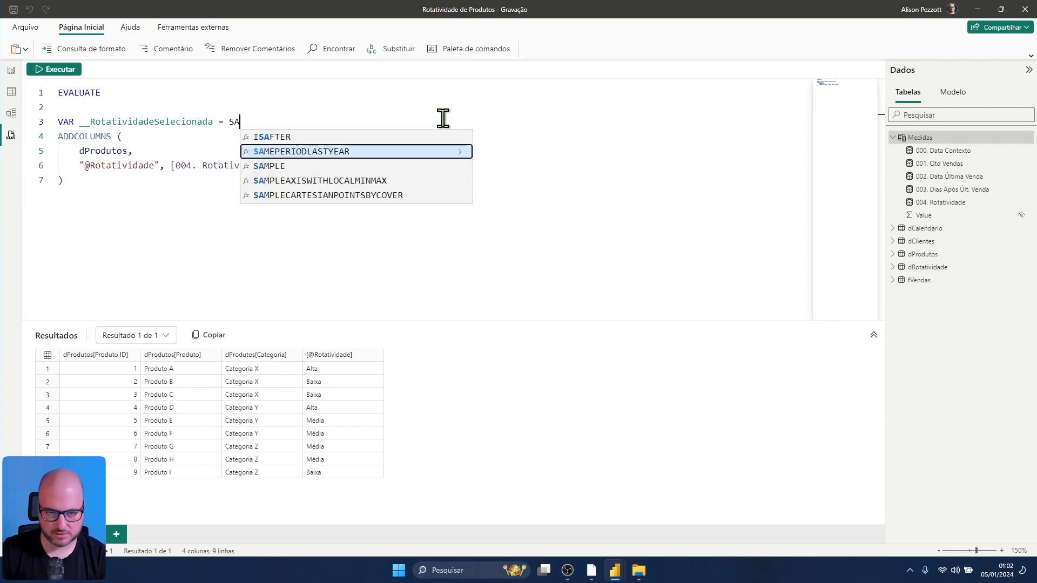
pyautogui.press('BackSpace')
pyautogui.press('BackSpace')
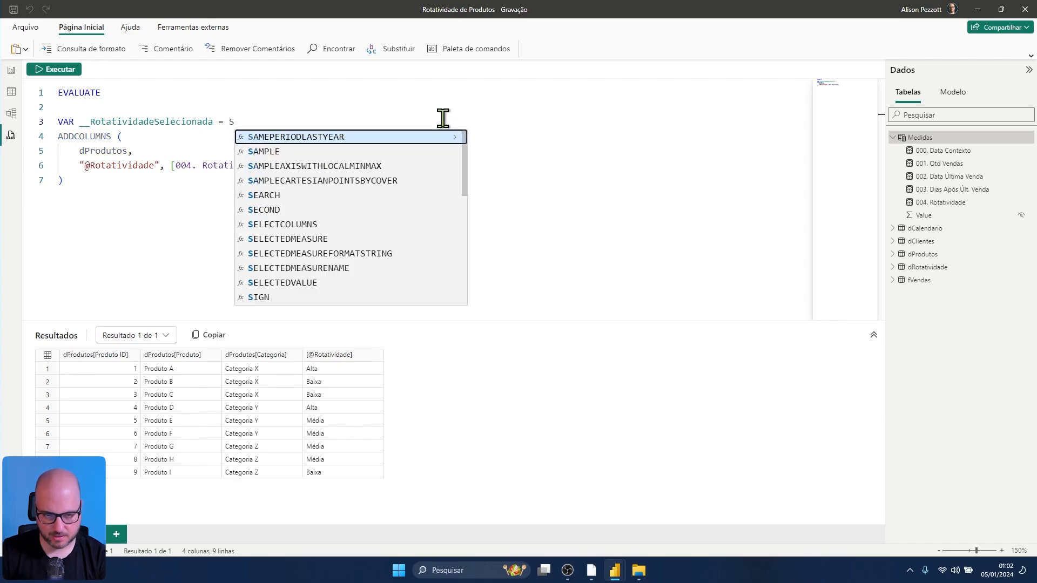
pyautogui.press('Down')
pyautogui.press('Down')
pyautogui.press('Down')
pyautogui.press('Down')
pyautogui.press('Down')
pyautogui.press('Down')
pyautogui.press('Down')
pyautogui.press('Down')
pyautogui.press('Down')
pyautogui.press('Down')
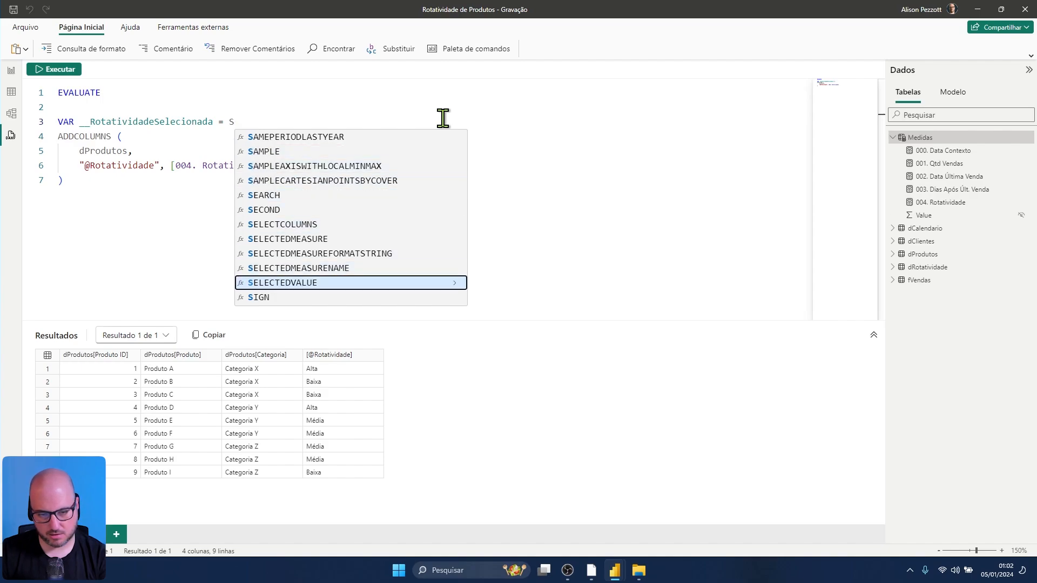
pyautogui.press('Tab')
pyautogui.press('Left')
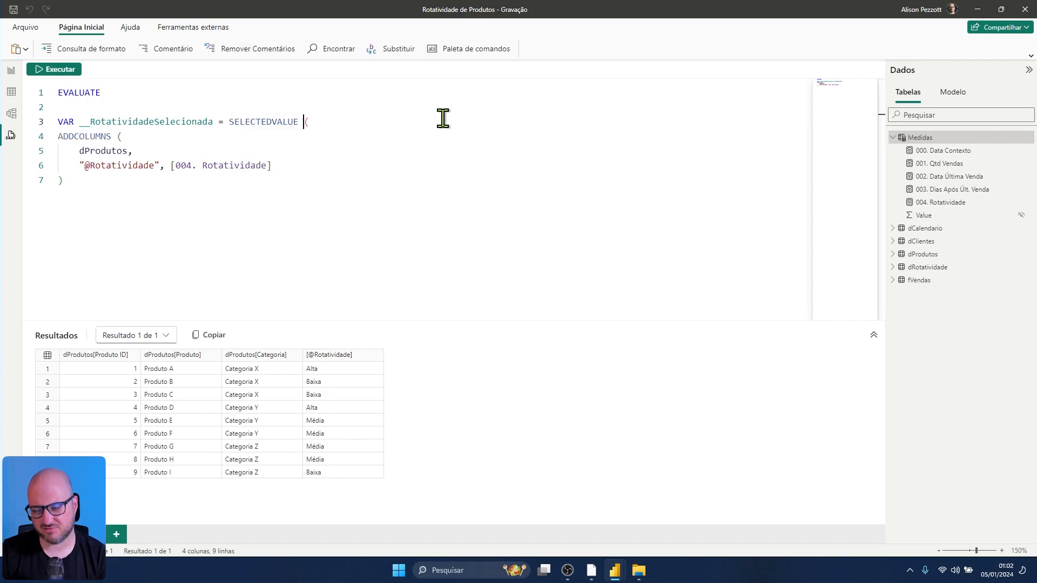
# Step: Assign the text "Alta" to __RotatividadeSelecionada in place of the SELECTEDVALUE function
pyautogui.press('BackSpace')
pyautogui.press('BackSpace')
pyautogui.press('BackSpace')
pyautogui.press('BackSpace')
pyautogui.press('BackSpace')
pyautogui.press('BackSpace')
pyautogui.press('BackSpace')
pyautogui.press('BackSpace')
pyautogui.press('BackSpace')
pyautogui.press('BackSpace')
pyautogui.press('BackSpace')
pyautogui.press('BackSpace')
pyautogui.press('BackSpace')
pyautogui.press('BackSpace')
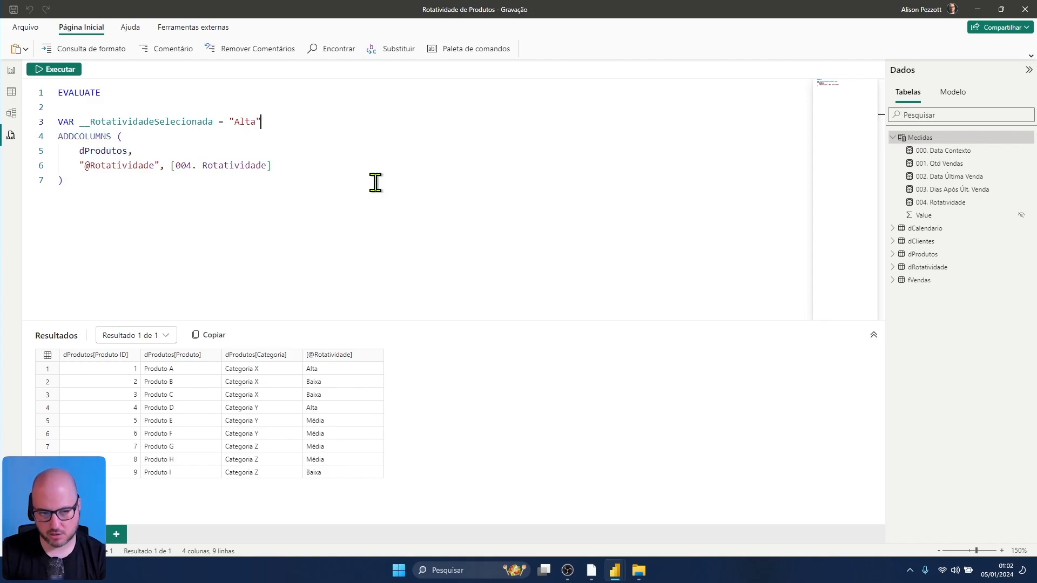
# Step: Store the ADDCOLUMNS expression in a new variable named __tabelaFonte and indent it one level beneath the declaration
pyautogui.press('Return')
pyautogui.press('Return')
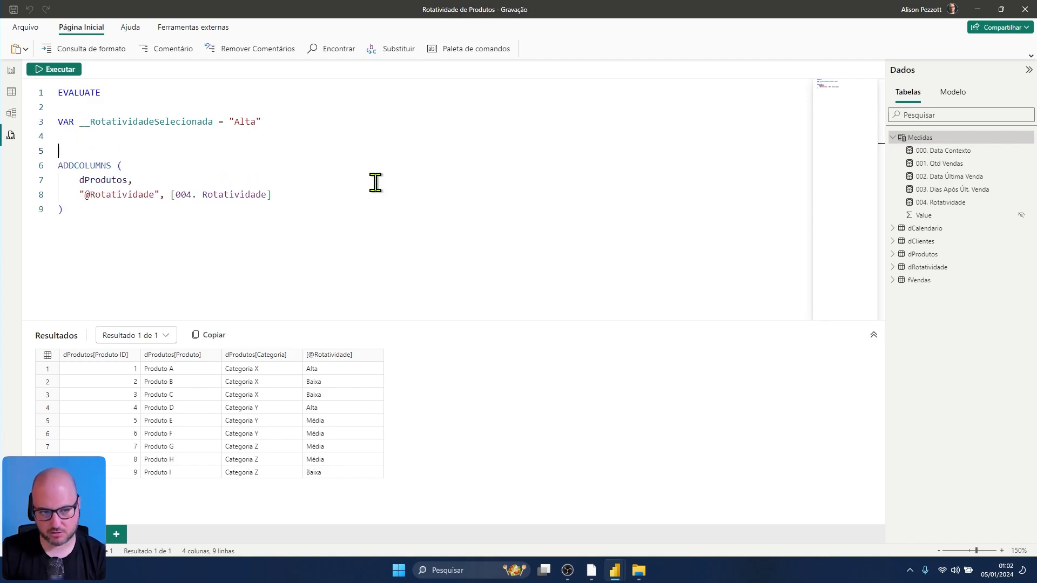
pyautogui.write('VAR __tabelaFonte =')
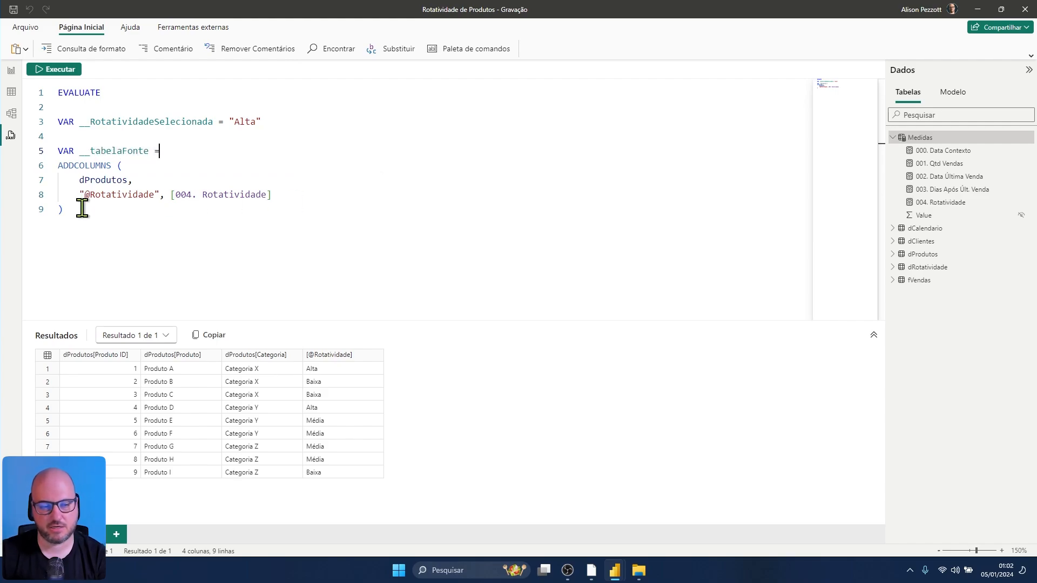
pyautogui.moveTo(81, 209); pyautogui.dragTo(51, 166)
pyautogui.press('Tab')
pyautogui.click(229, 153)
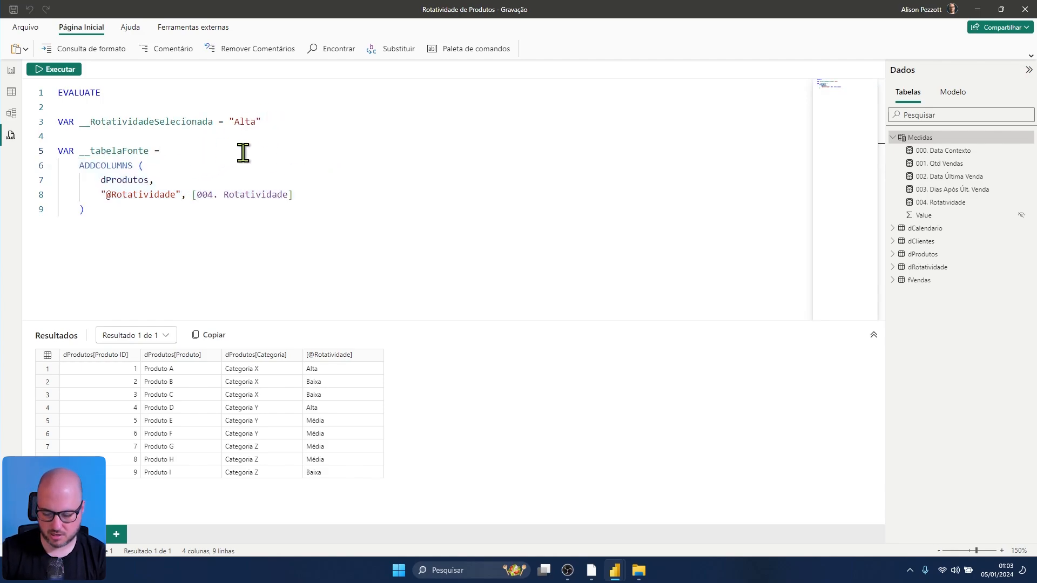
# Step: Wrap the ADDCOLUMNS expression of __tabelaFonte in a FILTER function and indent the whole block one level
pyautogui.press('Return')
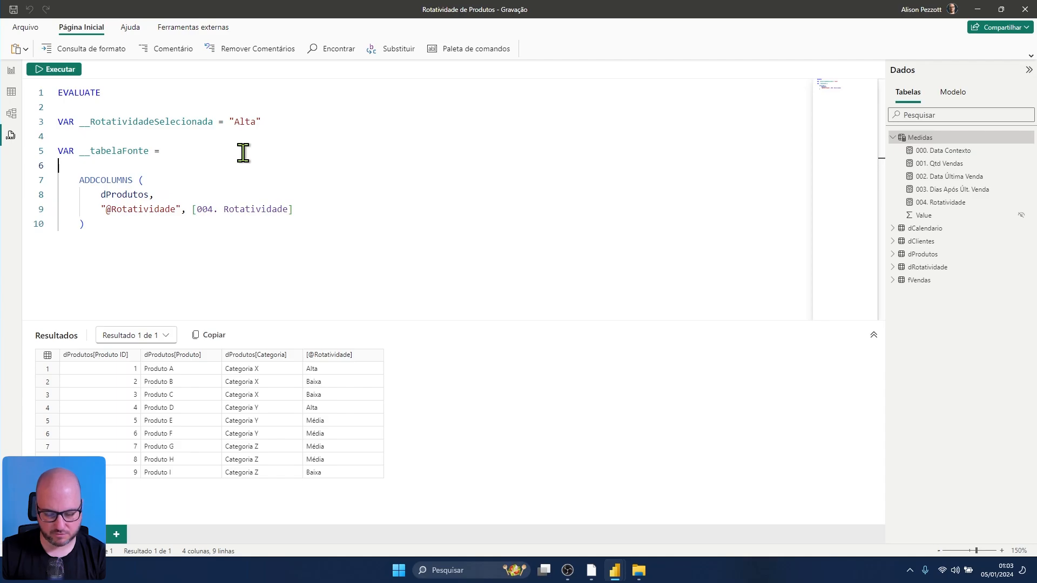
pyautogui.write('fil')
pyautogui.press('Tab')
pyautogui.write('(')
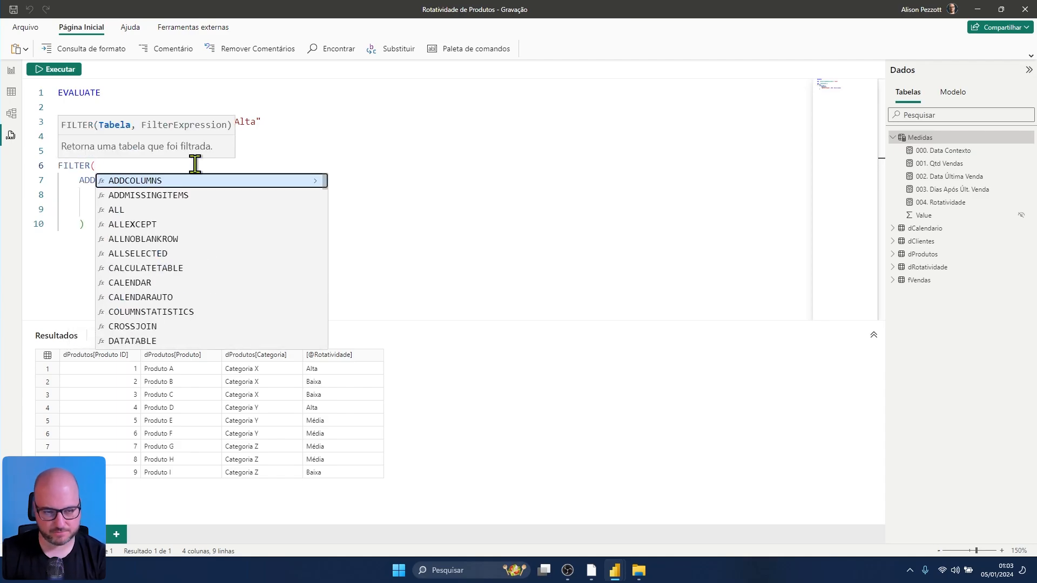
pyautogui.press('Escape')
pyautogui.moveTo(106, 224); pyautogui.dragTo(58, 165)
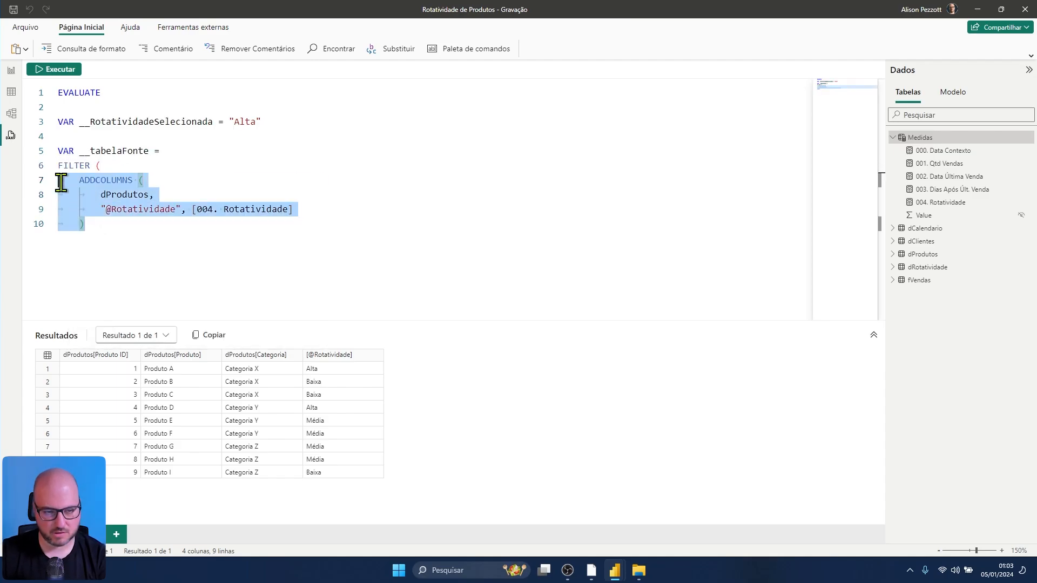
pyautogui.press('Tab')
pyautogui.click(205, 168)
pyautogui.click(131, 224)
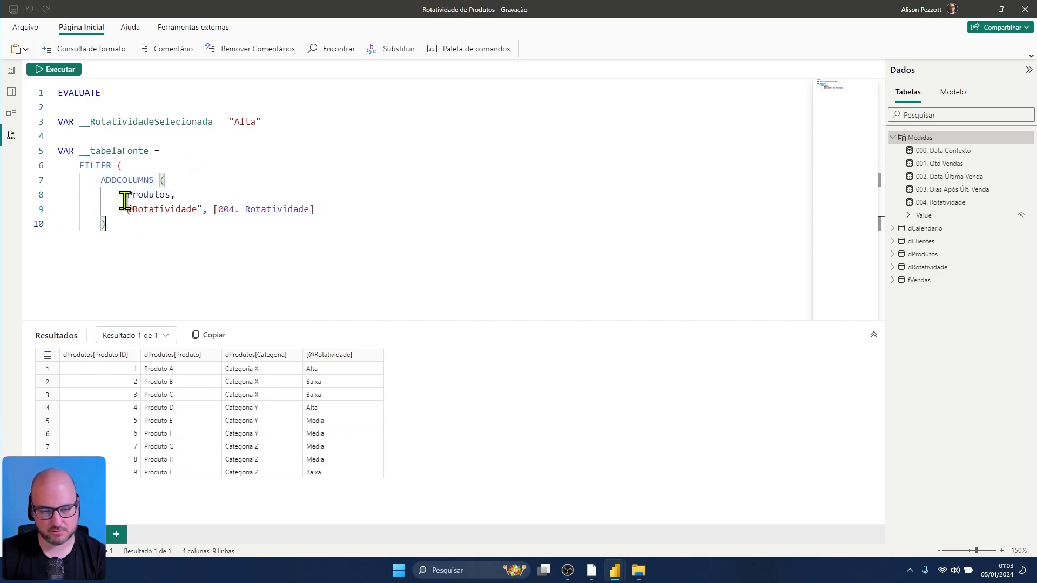
pyautogui.write(',')
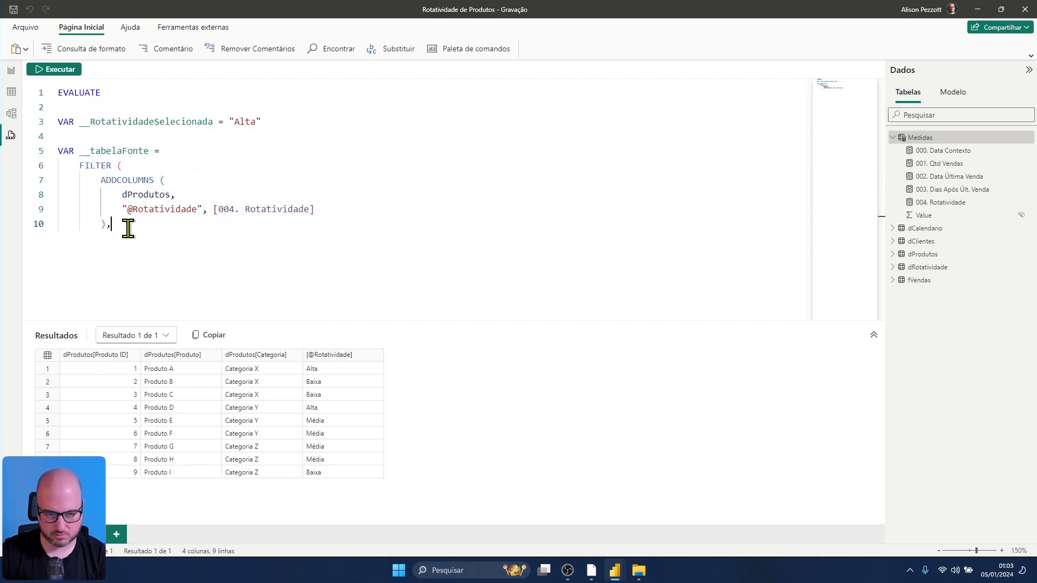
pyautogui.press('Return')
pyautogui.write('[')
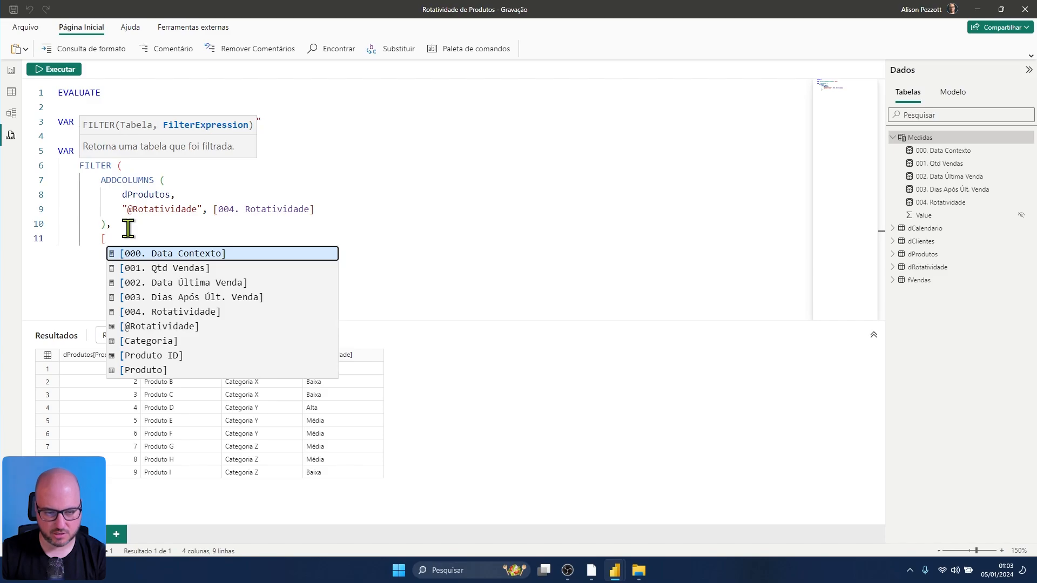
pyautogui.press('Down')
pyautogui.press('Down')
pyautogui.press('Down')
pyautogui.press('Down')
pyautogui.press('Down')
pyautogui.press('Tab')
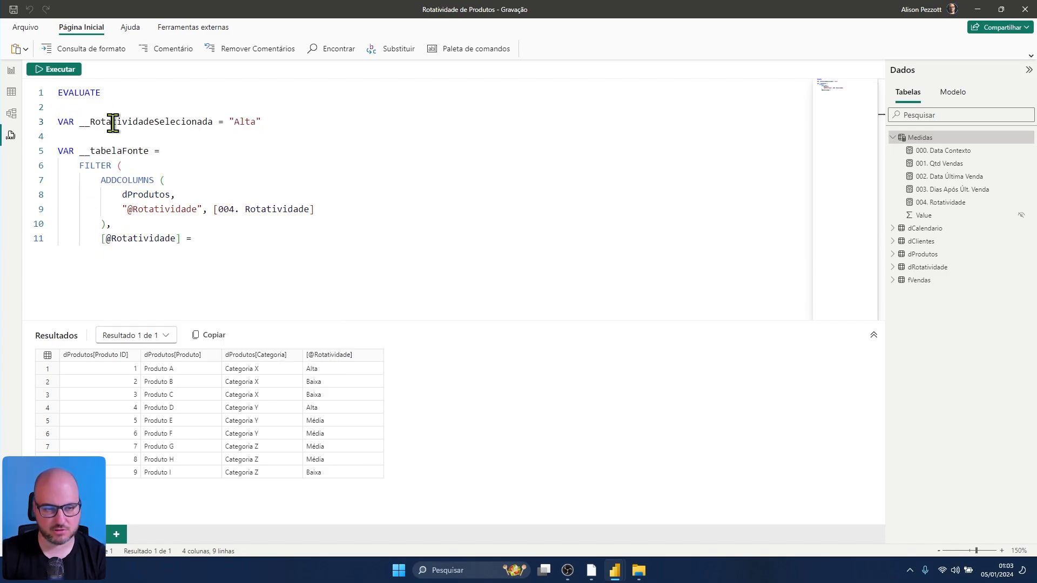
pyautogui.doubleClick(112, 122)
pyautogui.hotkey('ctrl', 'c')
pyautogui.click(232, 238)
pyautogui.hotkey('ctrl', 'v')
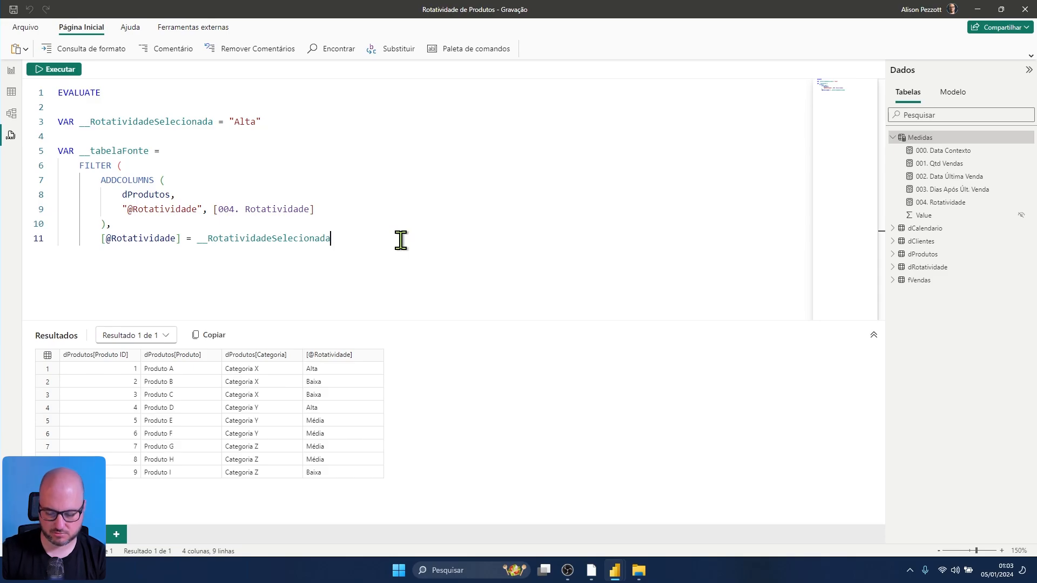
pyautogui.write(')')
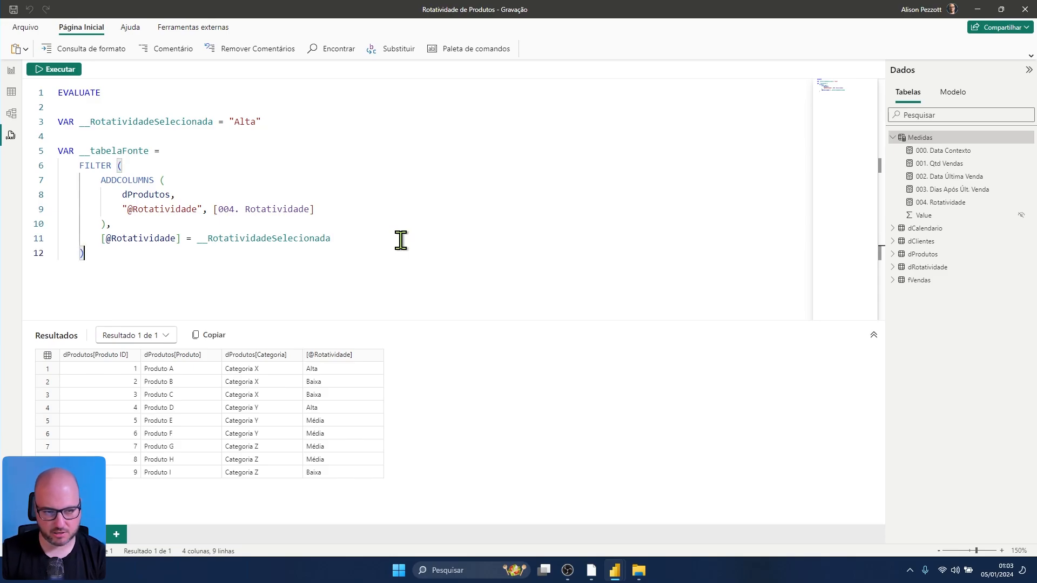
# Step: End the query with RETURN __tabelaFonte and run it
pyautogui.press('Return')
pyautogui.press('Return')
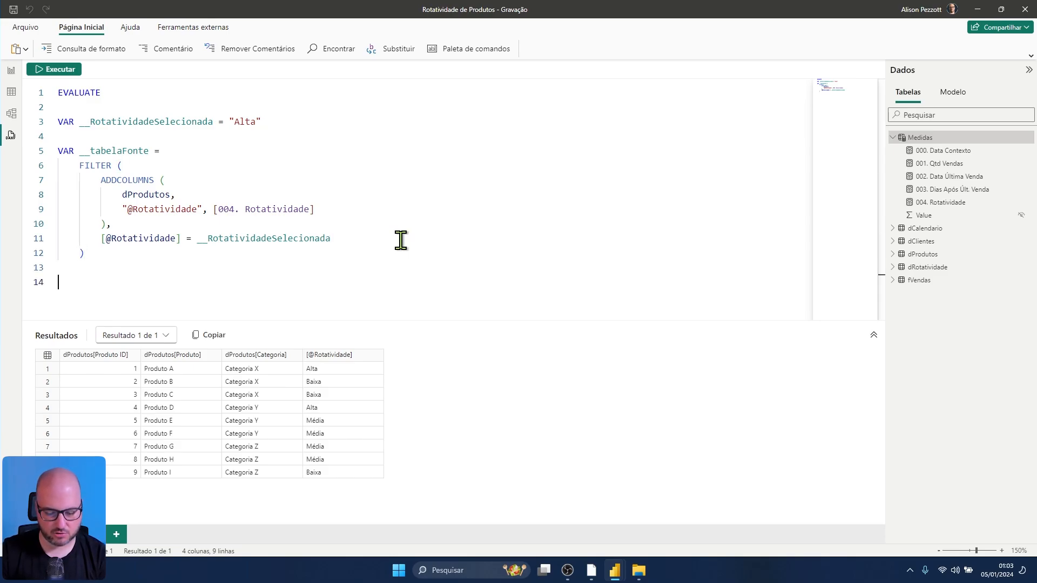
pyautogui.write('RETURN ')
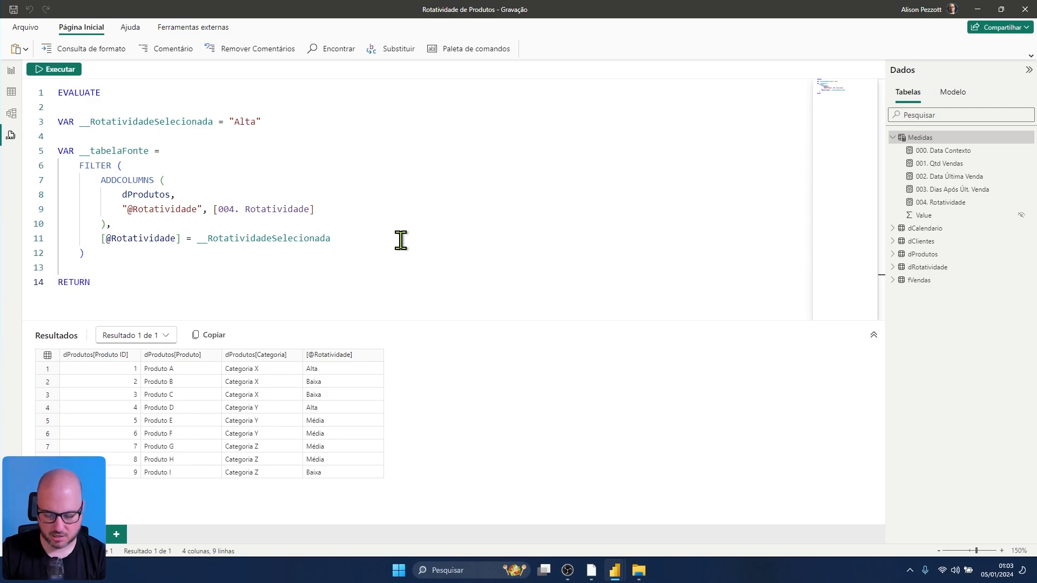
pyautogui.write('__')
pyautogui.press('Down')
pyautogui.press('Tab')
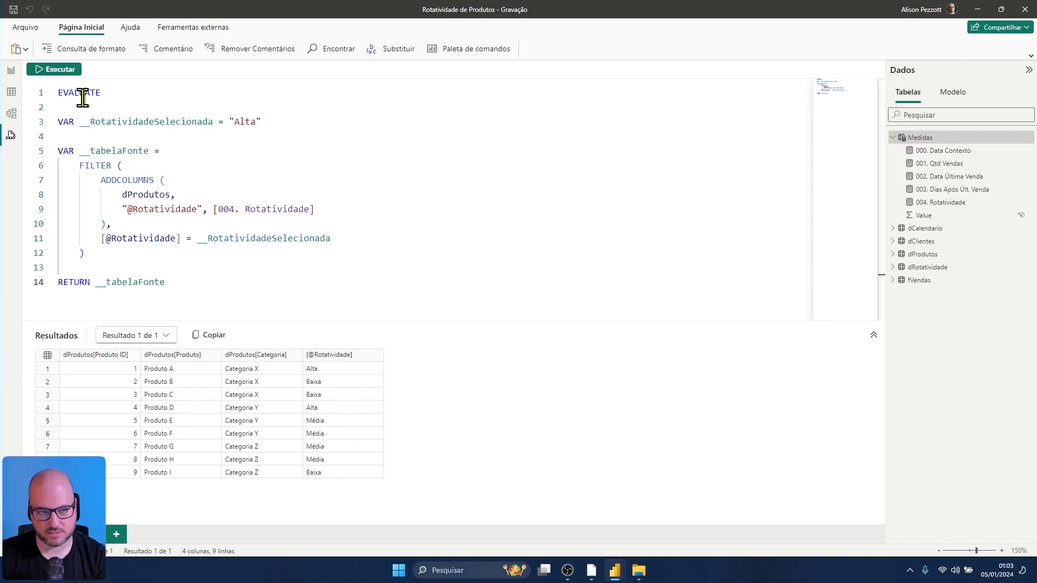
pyautogui.click(59, 72)
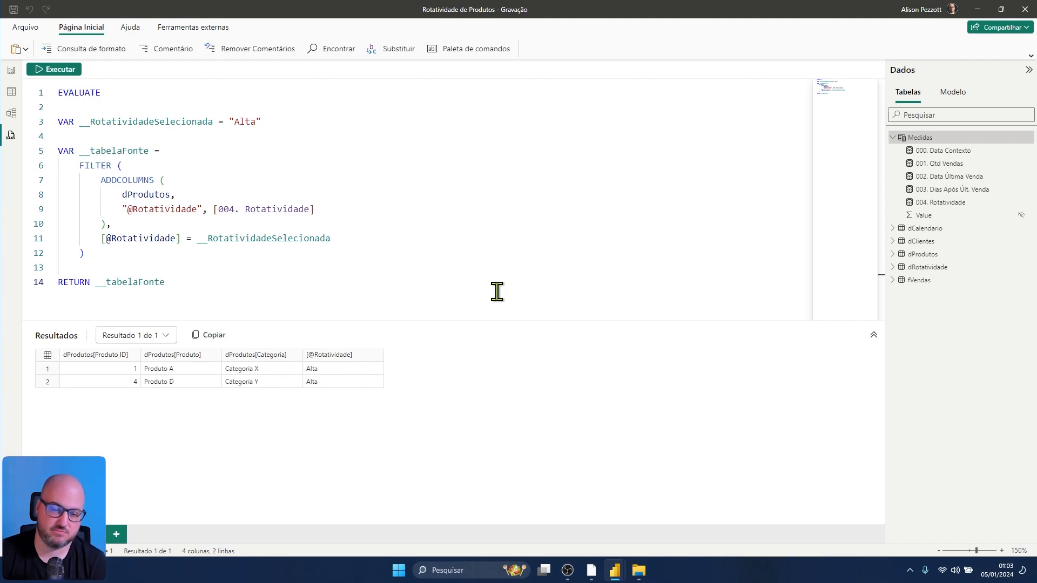
# Step: Run the query with __RotatividadeSelecionada set to "Média", and run it again with the value "Baixa"
pyautogui.doubleClick(238, 121)
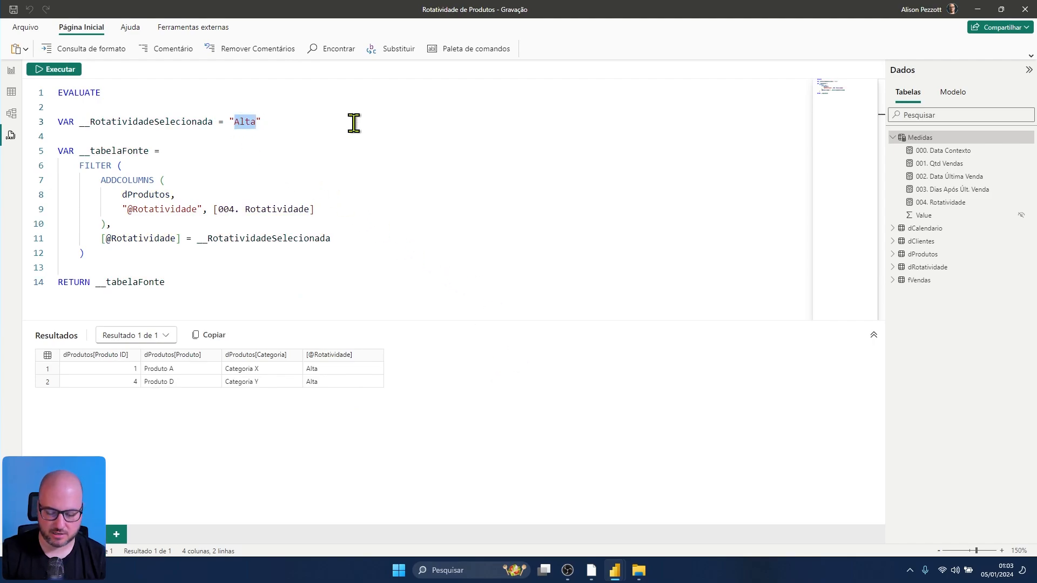
pyautogui.press('BackSpace')
pyautogui.write('Médi')
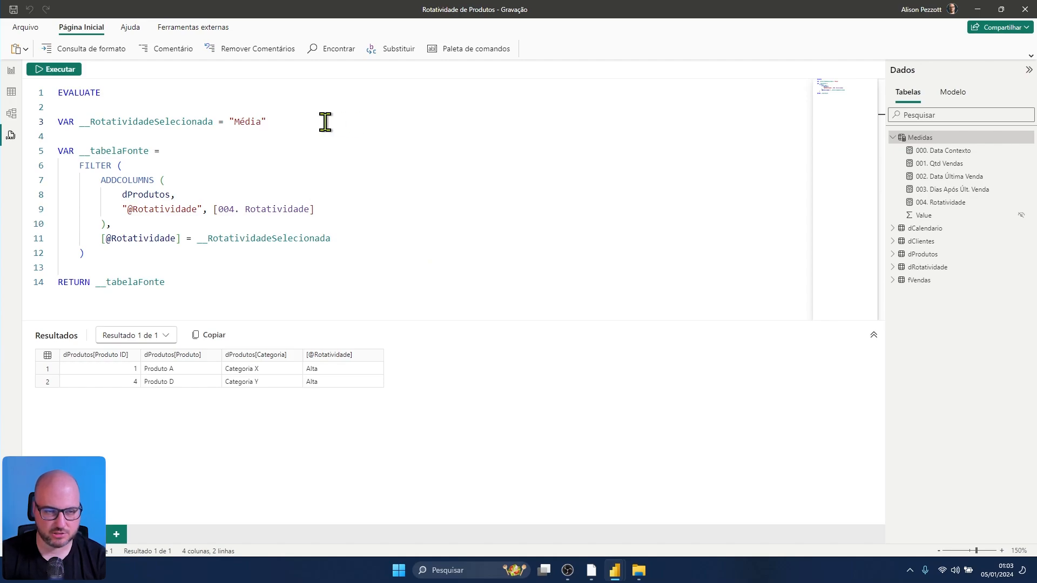
pyautogui.click(64, 72)
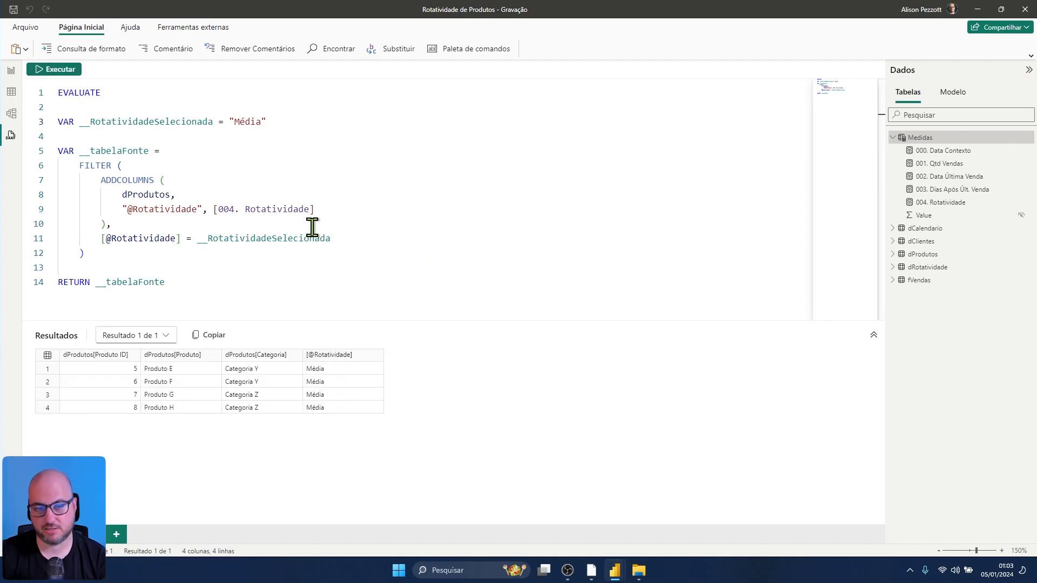
pyautogui.doubleClick(246, 121)
pyautogui.write('Baixa')
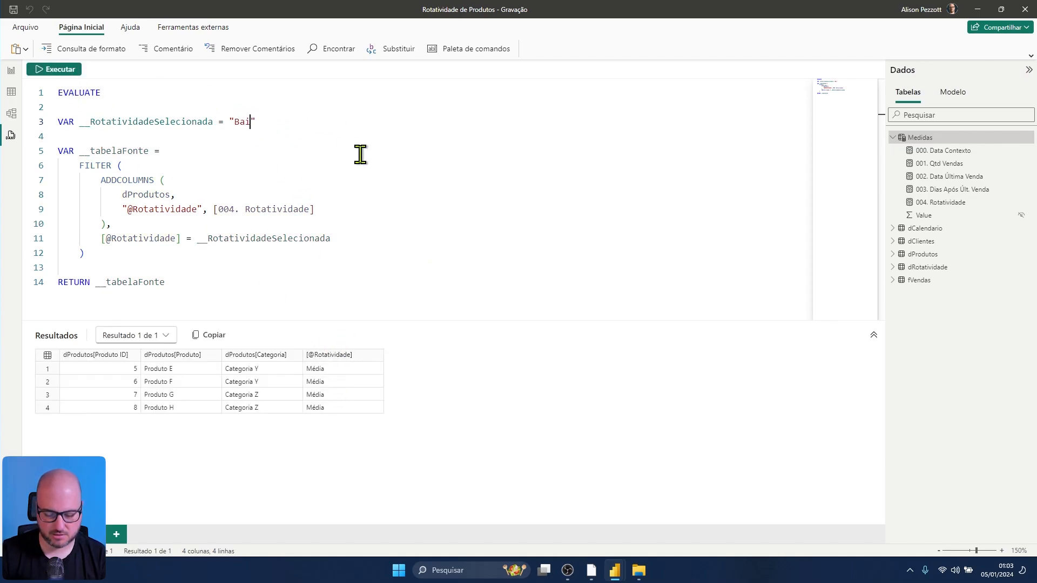
pyautogui.click(71, 77)
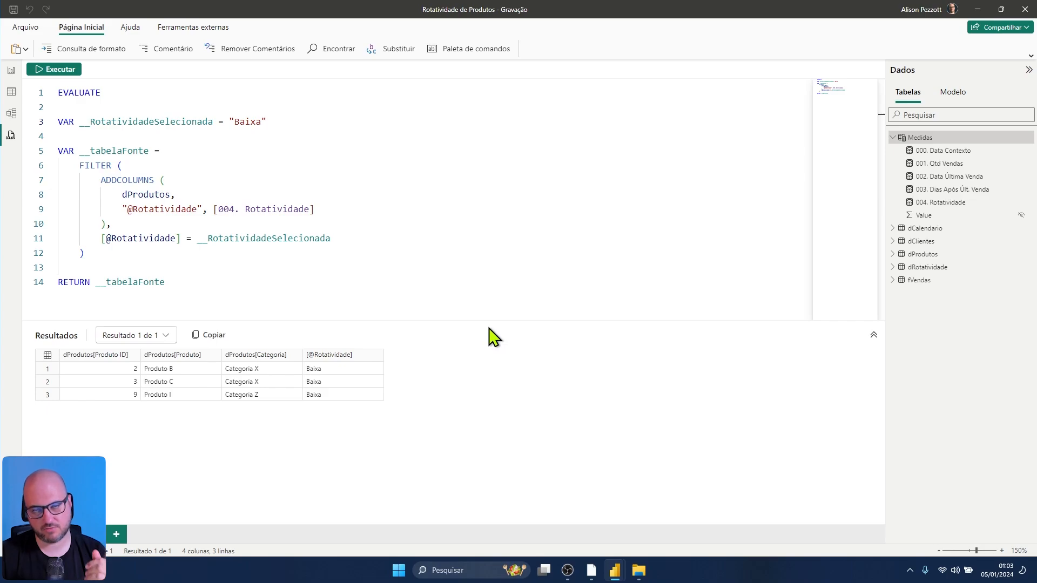
# Step: Start a new unindented VAR declaration below the closing parenthesis of the FILTER expression, separated by a blank line
pyautogui.click(208, 281)
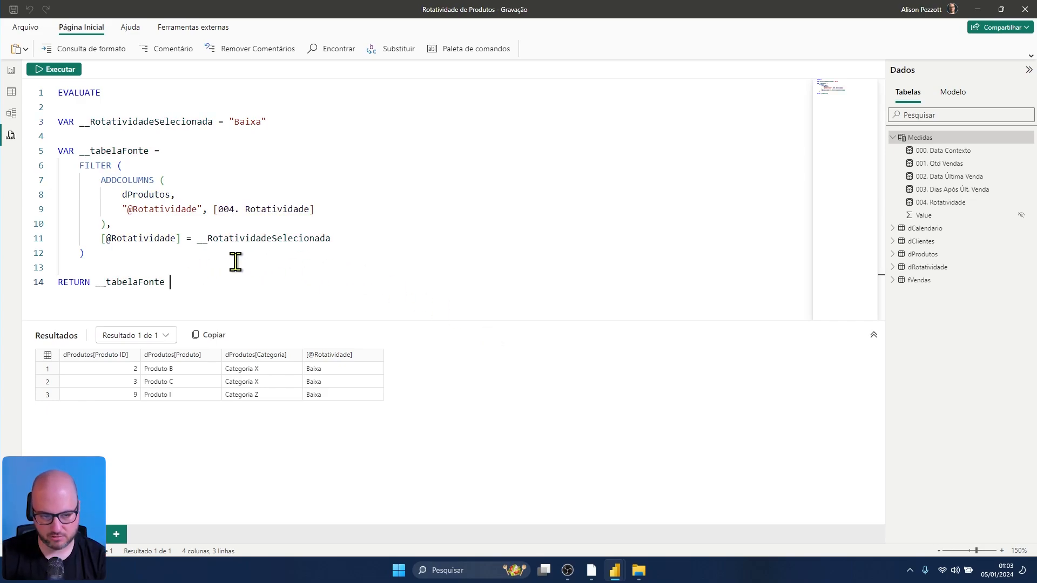
pyautogui.click(166, 180)
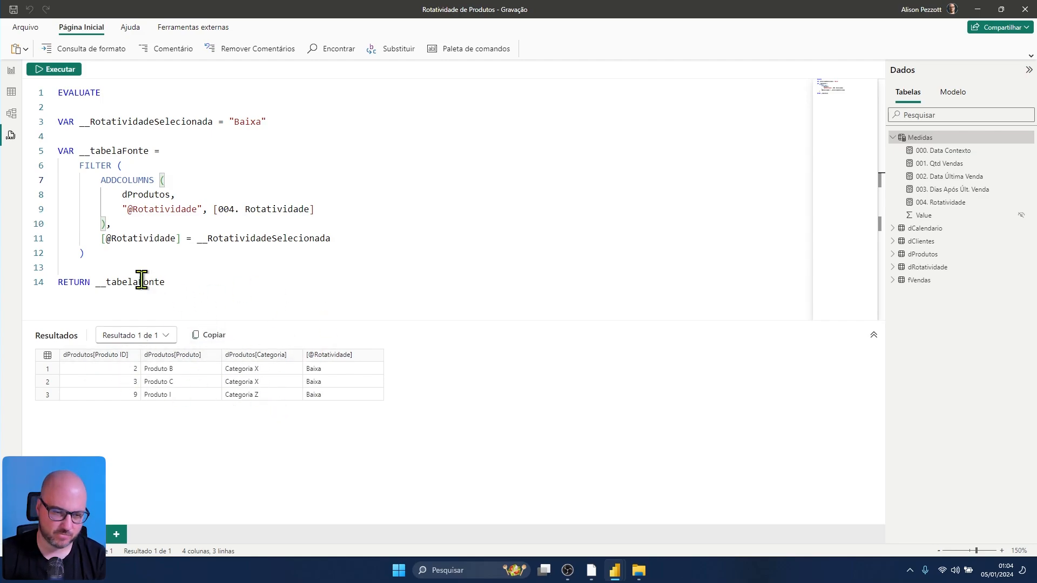
pyautogui.click(227, 260)
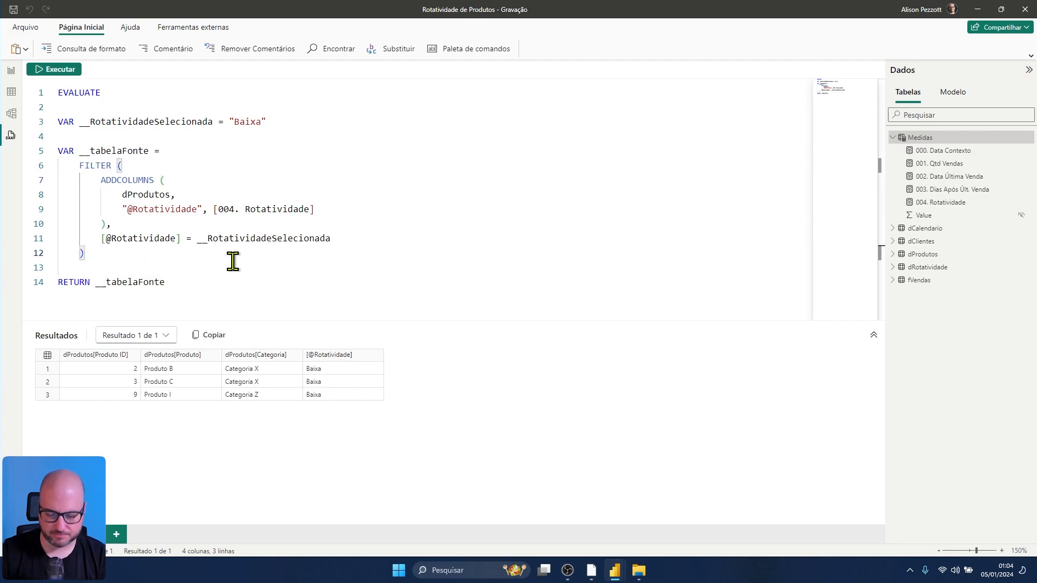
pyautogui.press('Return')
pyautogui.press('Return')
pyautogui.press('Home')
pyautogui.write('VAR ')
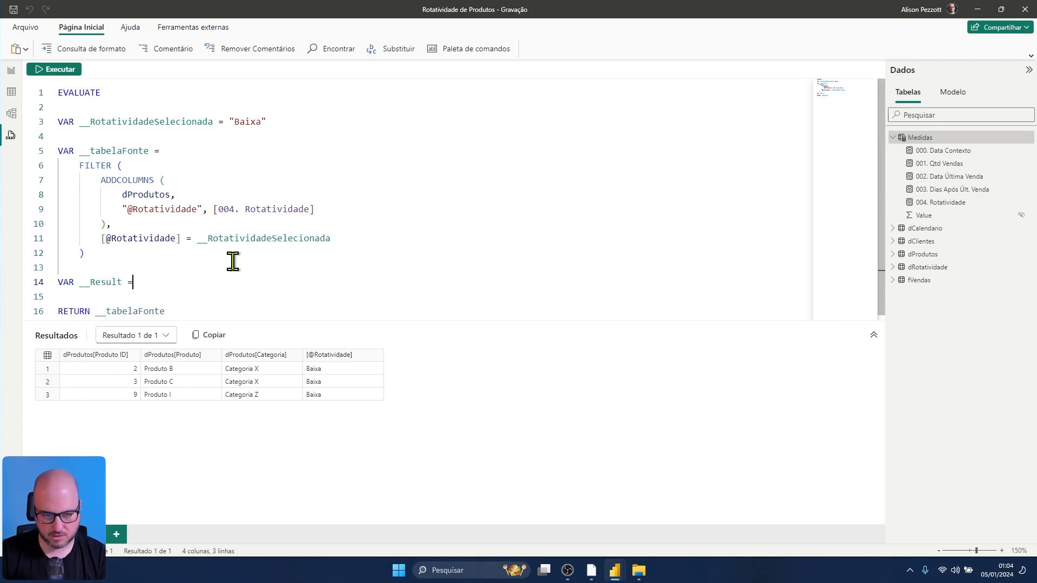
# Step: Name the new variable __Result and assign it COUNTROWS ( __tabelaFonte )
pyautogui.write('__Result = coun')
pyautogui.press('Down')
pyautogui.press('Down')
pyautogui.press('Down')
pyautogui.press('Down')
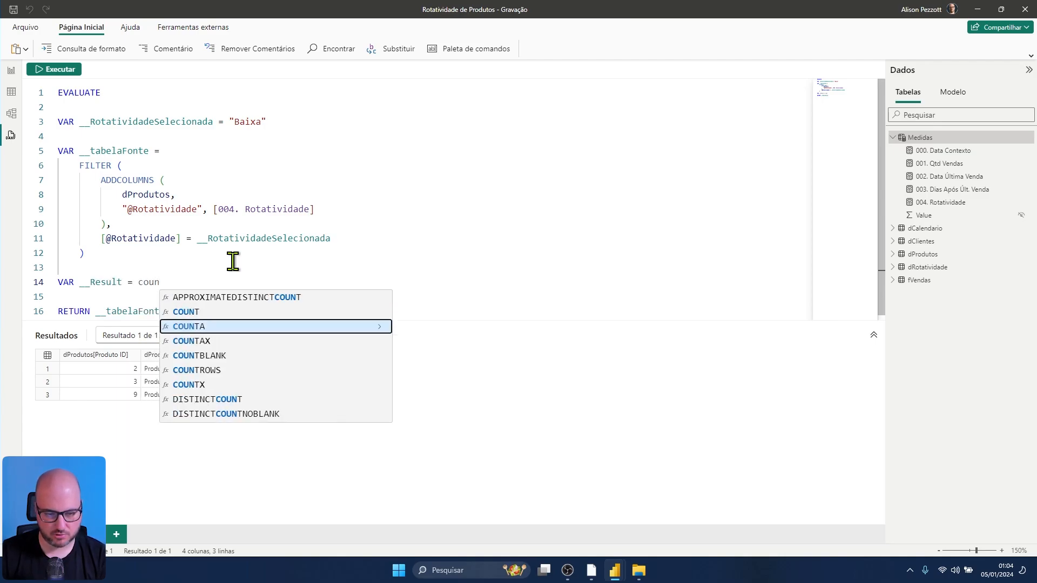
pyautogui.press('Tab')
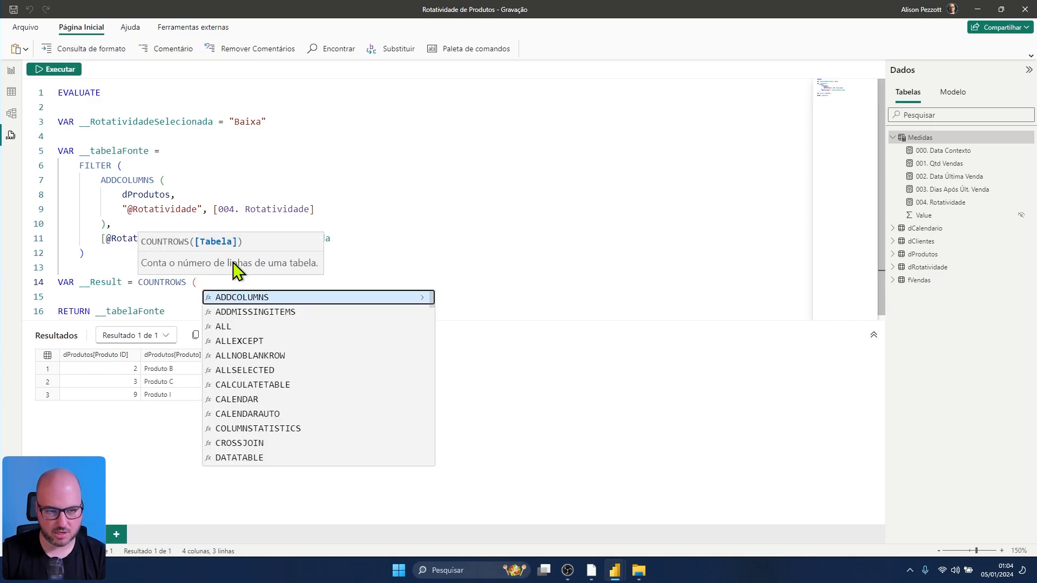
pyautogui.write('__t')
pyautogui.press('Tab')
pyautogui.write(')')
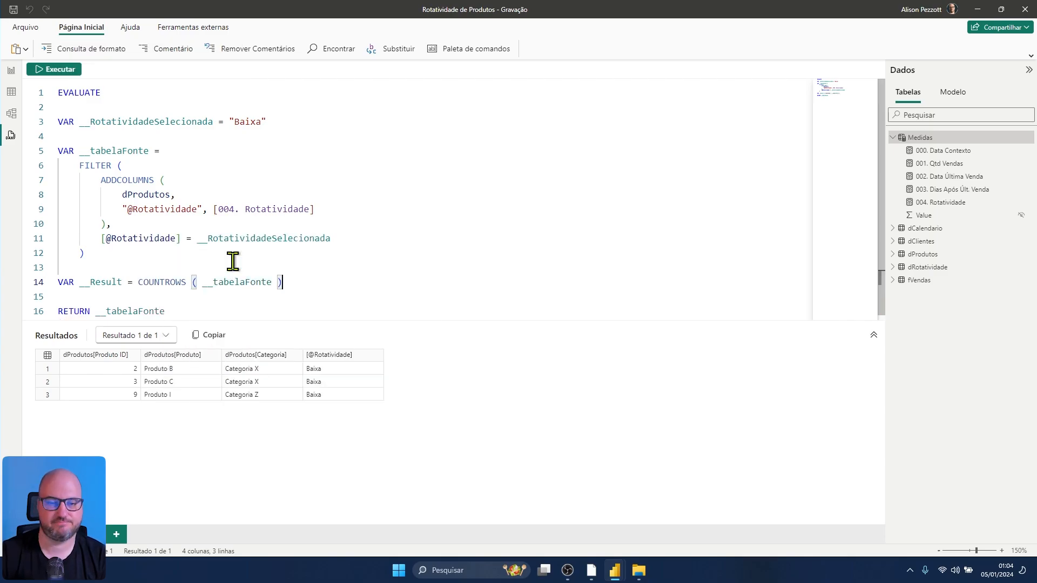
# Step: Make the query return { __Result } instead of __tabelaFonte and run it
pyautogui.scroll(-1, 146, 283)
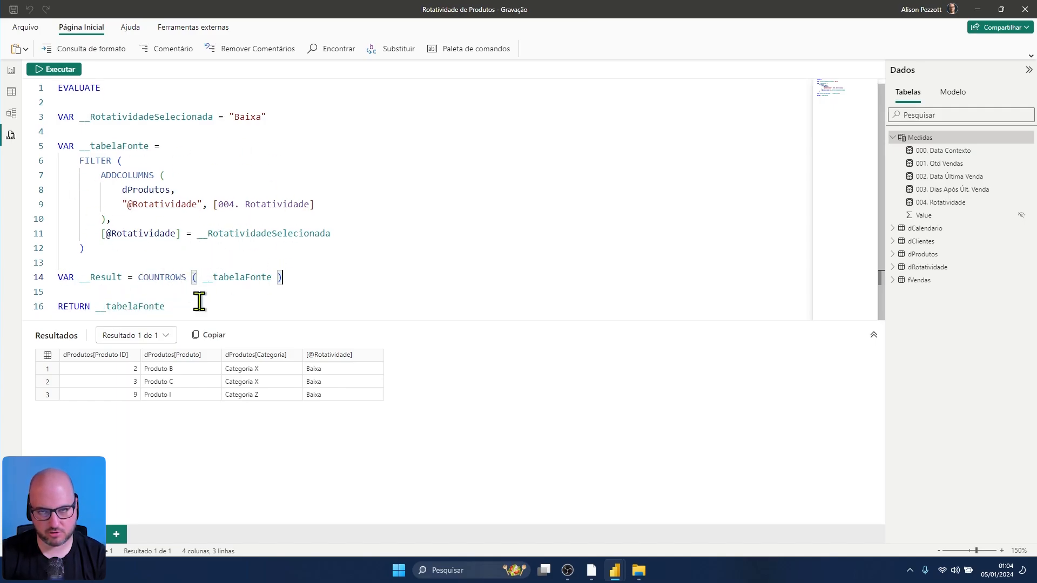
pyautogui.doubleClick(101, 278)
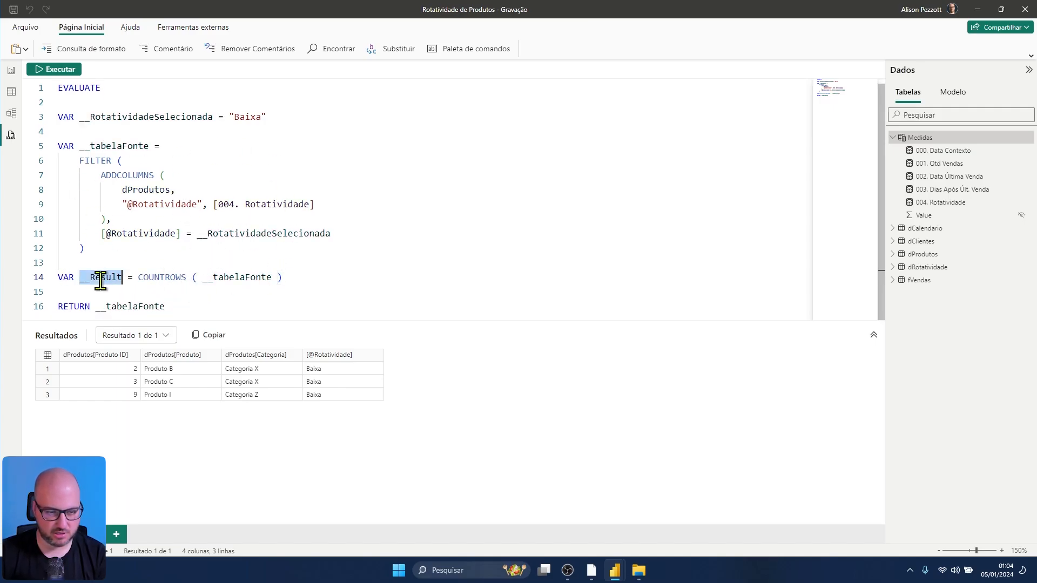
pyautogui.hotkey('ctrl', 'c')
pyautogui.doubleClick(139, 306)
pyautogui.hotkey('ctrl', 'v')
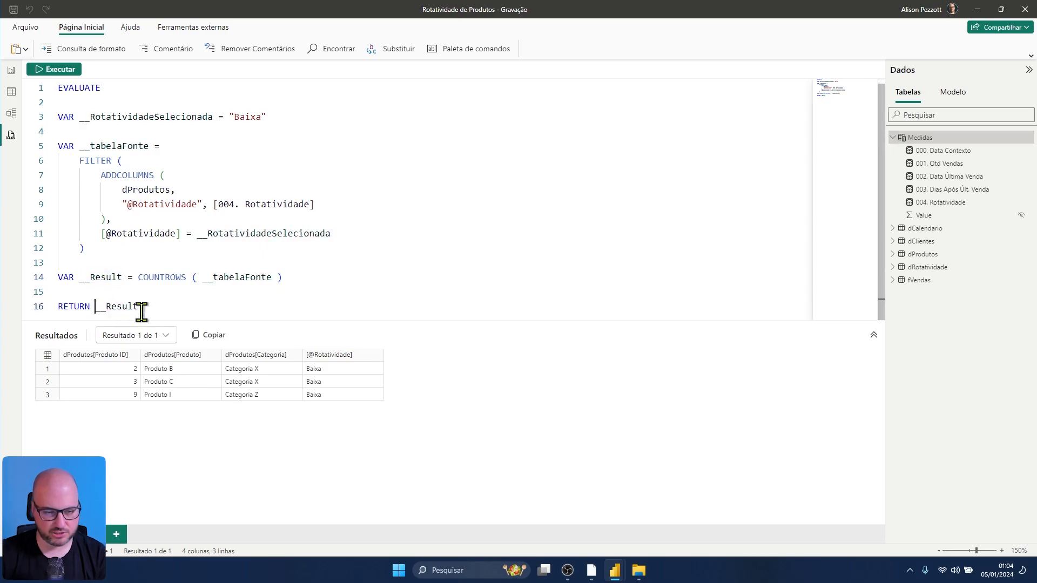
pyautogui.hotkey('ctrl', 'Left')
pyautogui.write('{')
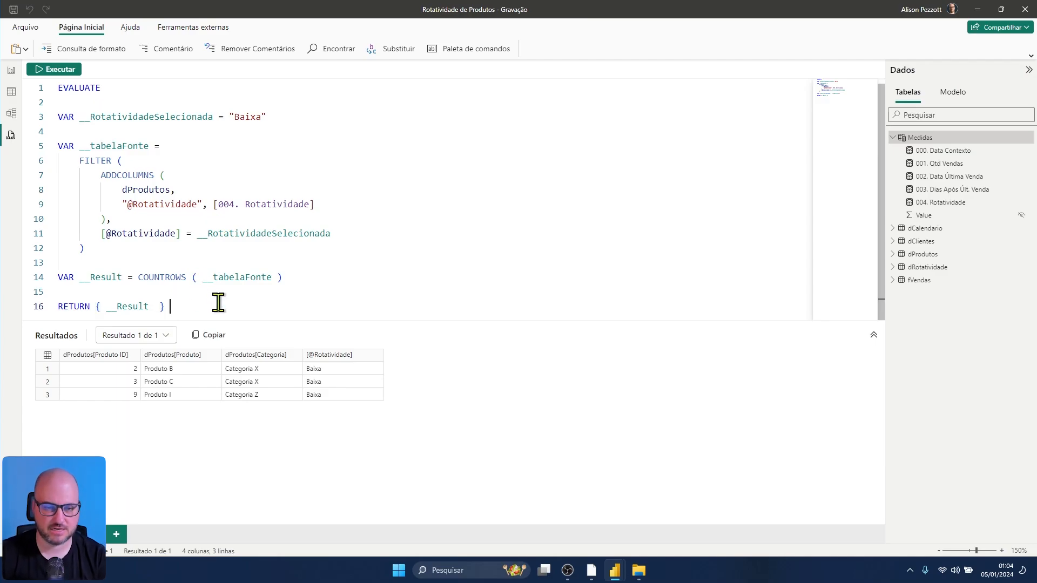
pyautogui.click(54, 69)
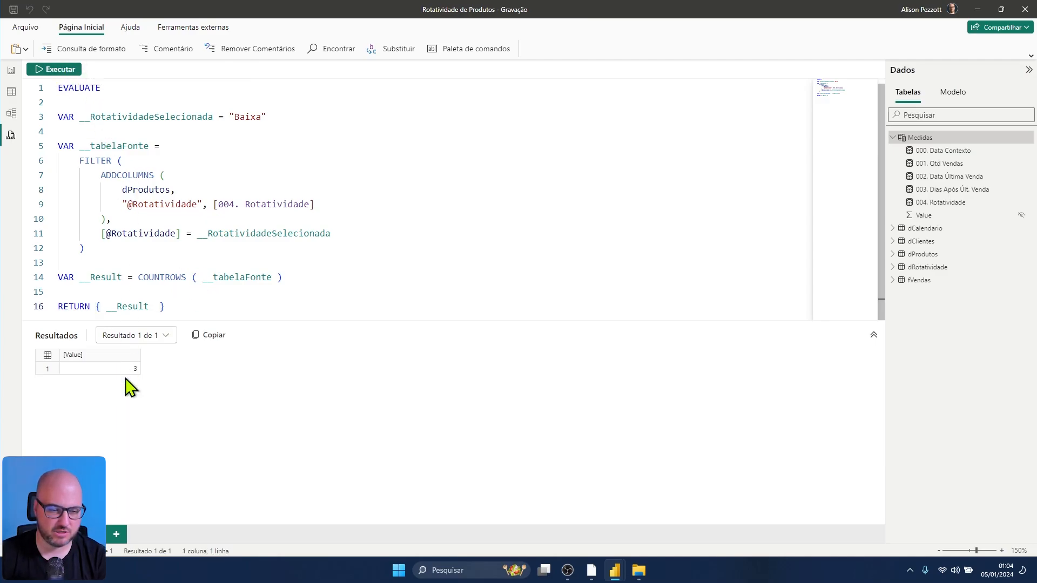
# Step: Test the row count by running the query with __RotatividadeSelecionada set to "Alta" and with "Média"
pyautogui.doubleClick(254, 117)
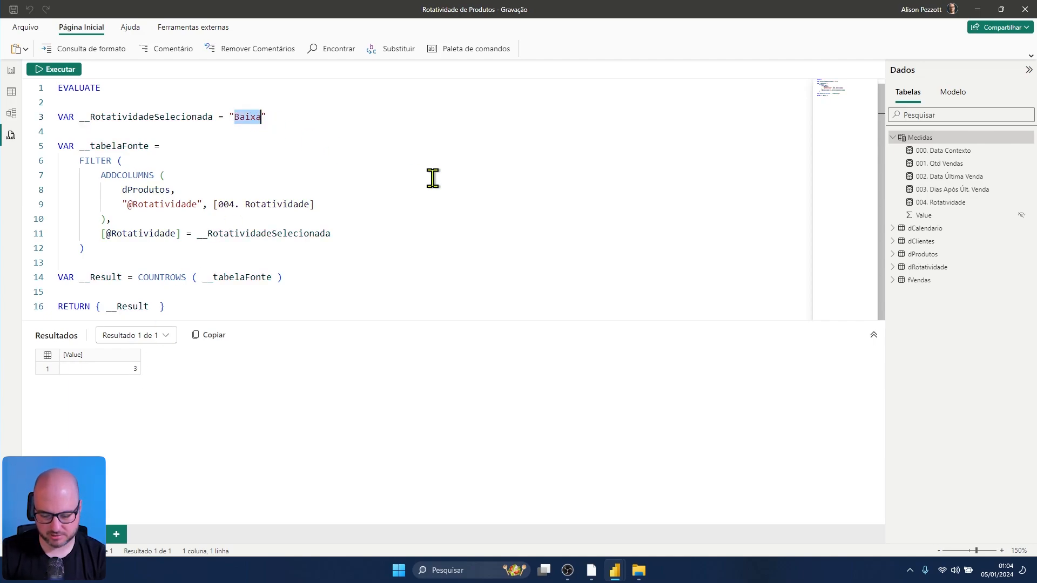
pyautogui.write('Alta')
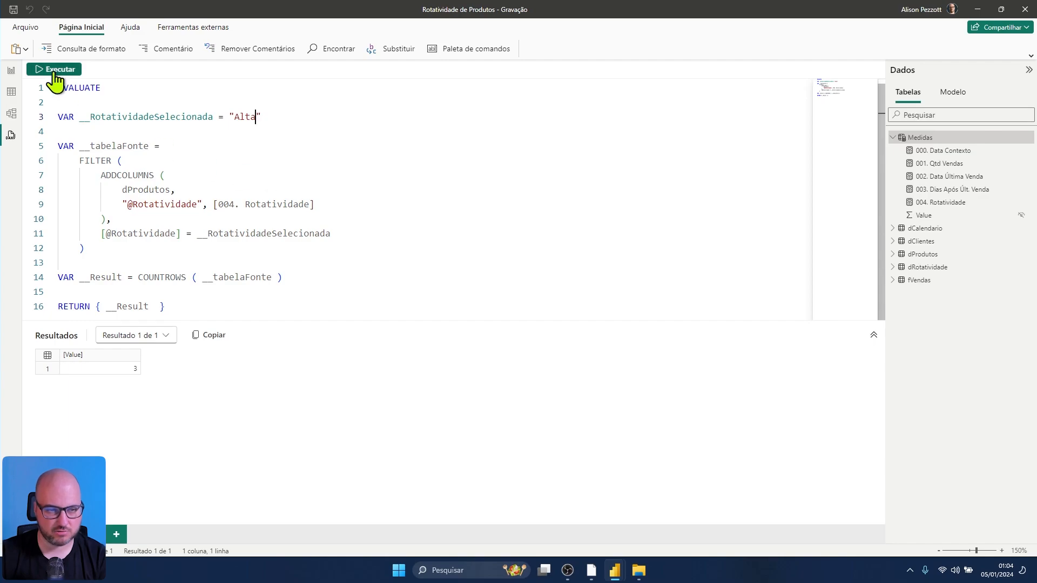
pyautogui.click(54, 71)
pyautogui.doubleClick(252, 117)
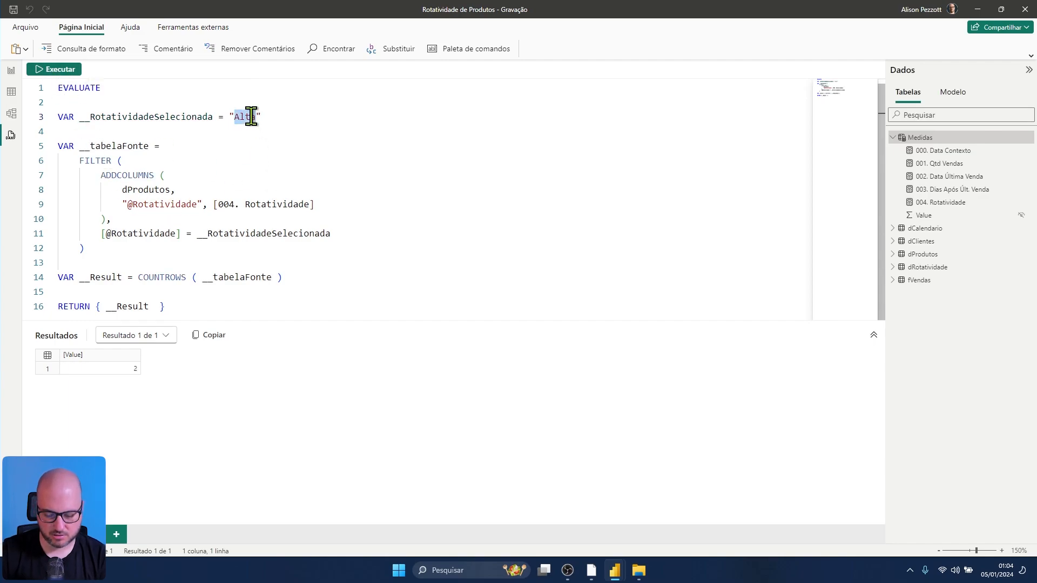
pyautogui.write('Média')
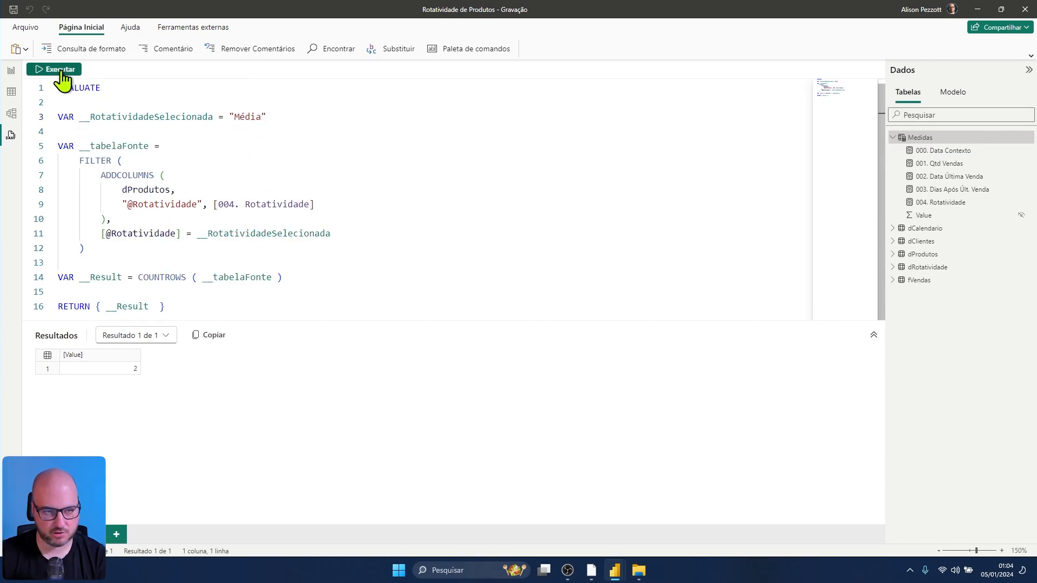
pyautogui.click(60, 70)
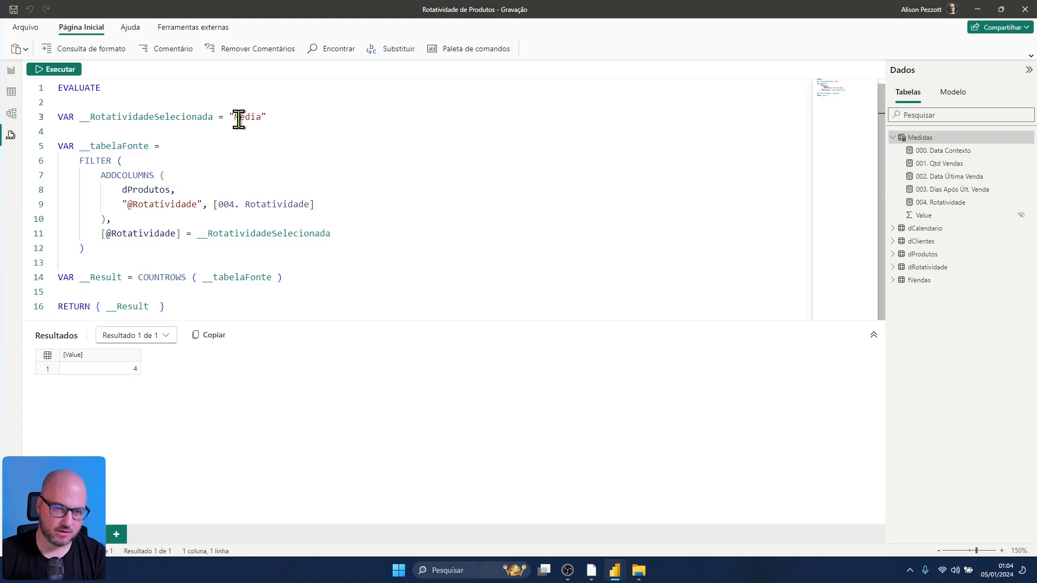
# Step: Replace the fixed "Média" text in __RotatividadeSelecionada with a SELECTEDVALUE function and begin its column argument
pyautogui.moveTo(227, 117); pyautogui.dragTo(283, 117)
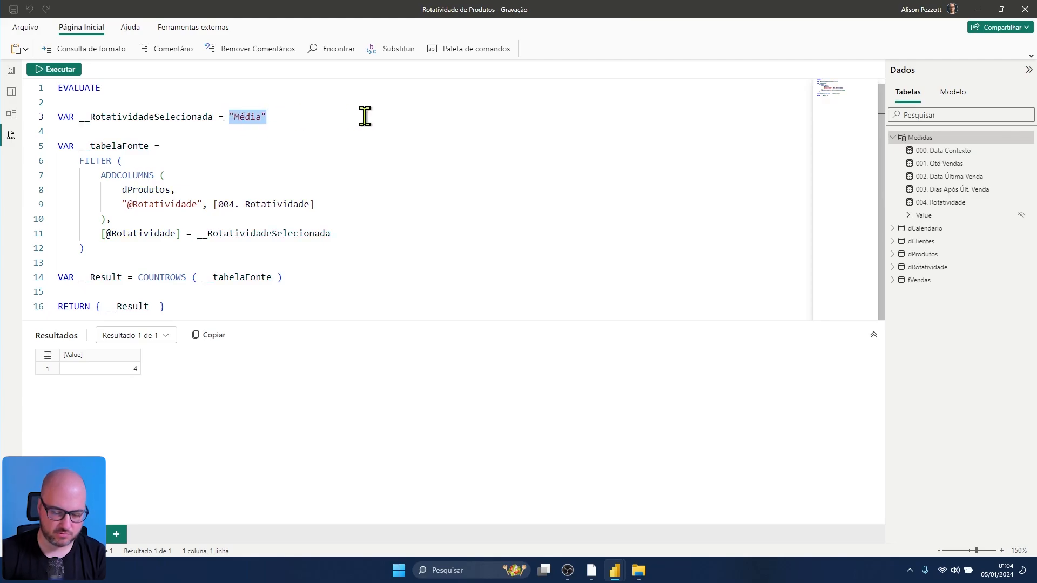
pyautogui.write('SELE')
pyautogui.press('Down')
pyautogui.press('Down')
pyautogui.press('Down')
pyautogui.press('Down')
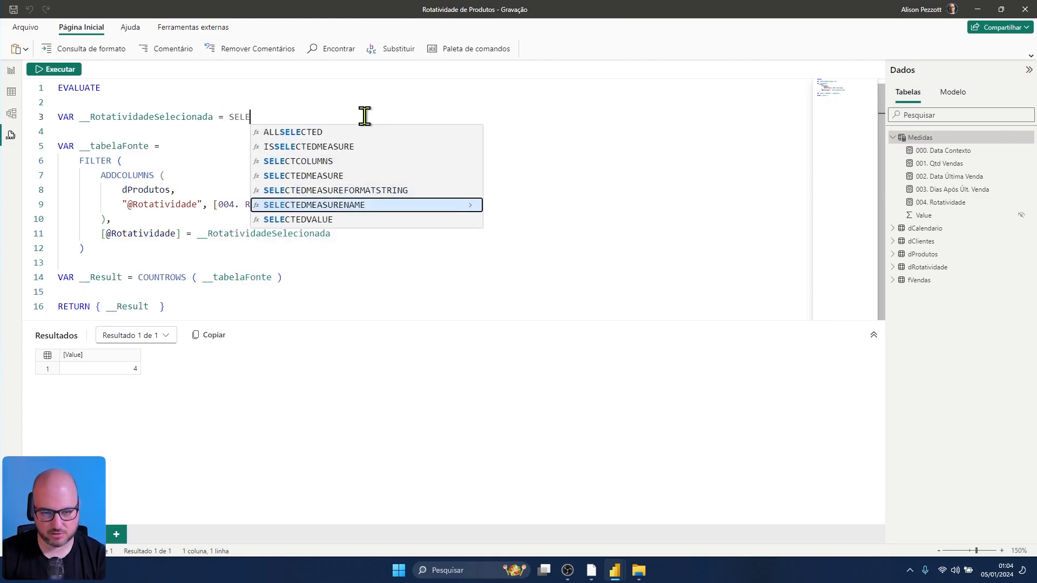
pyautogui.press('Tab')
pyautogui.press('BackSpace')
pyautogui.write('( ')
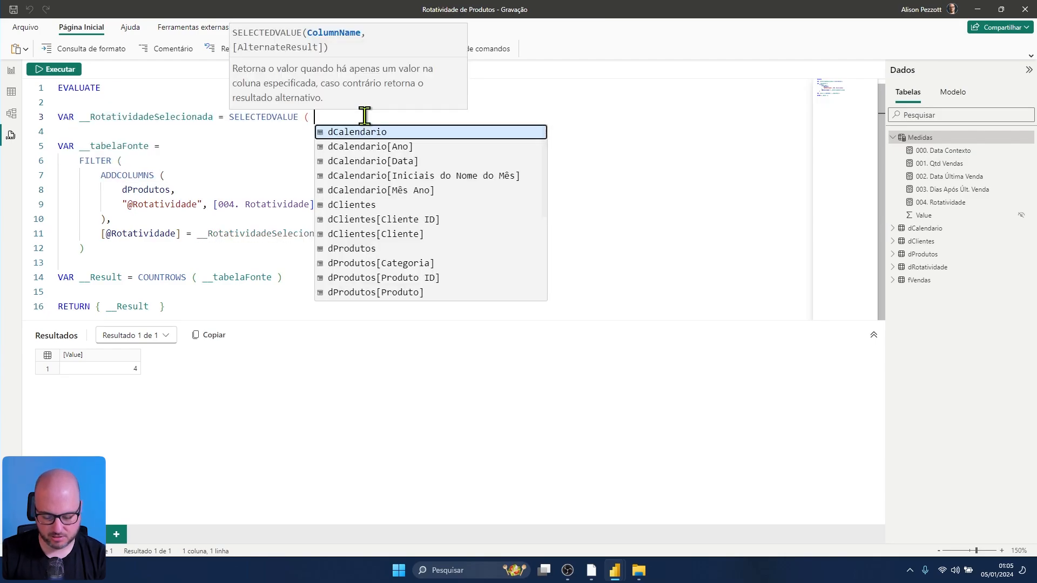
pyautogui.write('d')
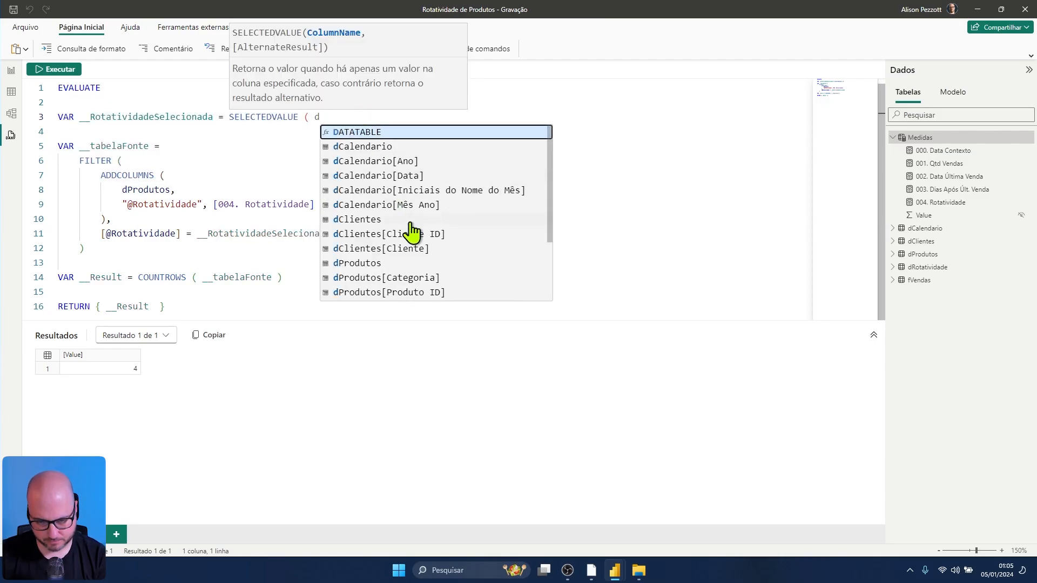
# Step: Complete the __RotatividadeSelecionada variable with dRotatividade[Rotatividade] as the SELECTEDVALUE column and close the parenthesis
pyautogui.write('Ro')
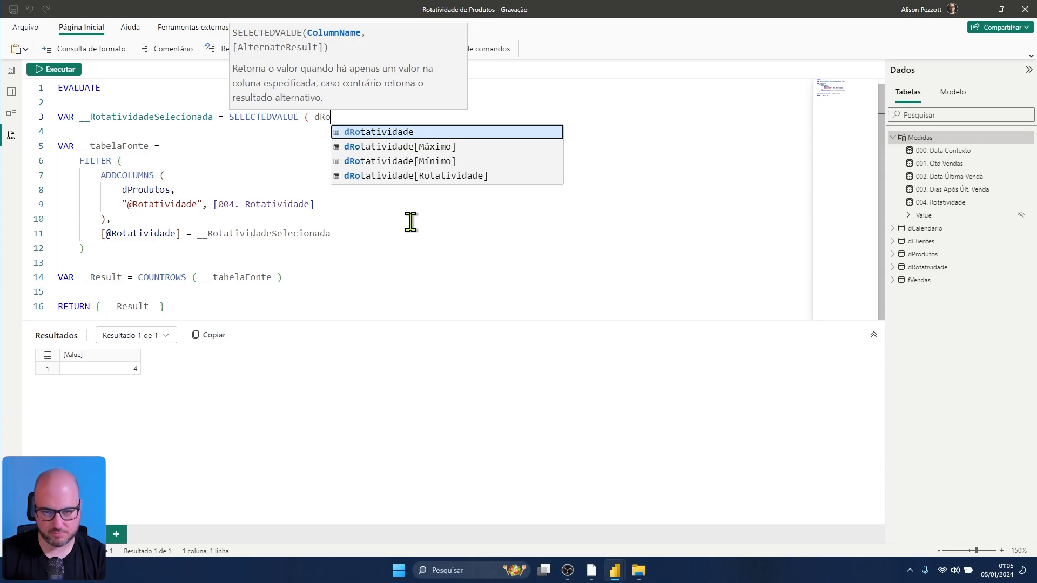
pyautogui.click(442, 176)
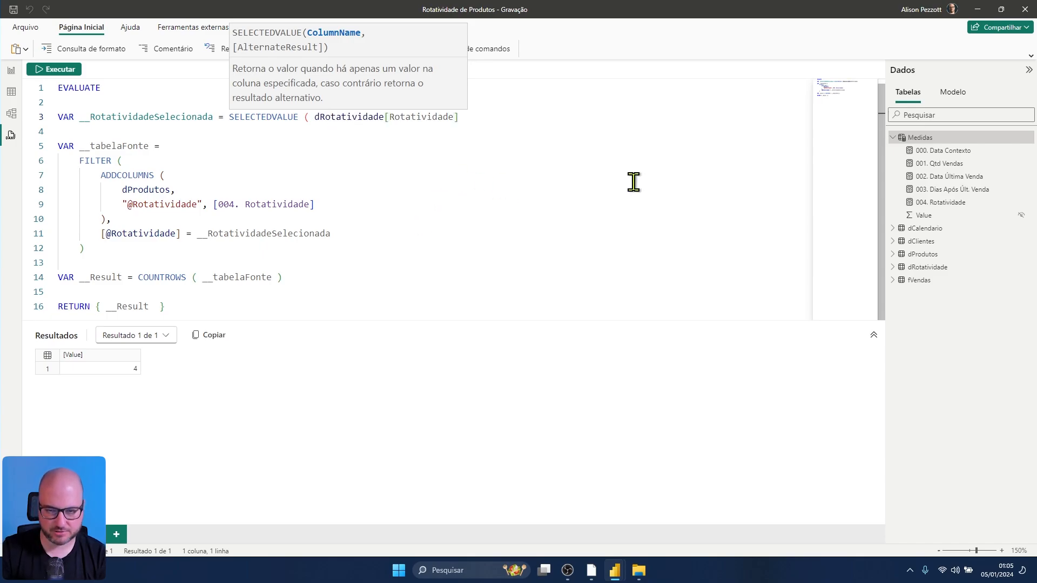
pyautogui.write(')')
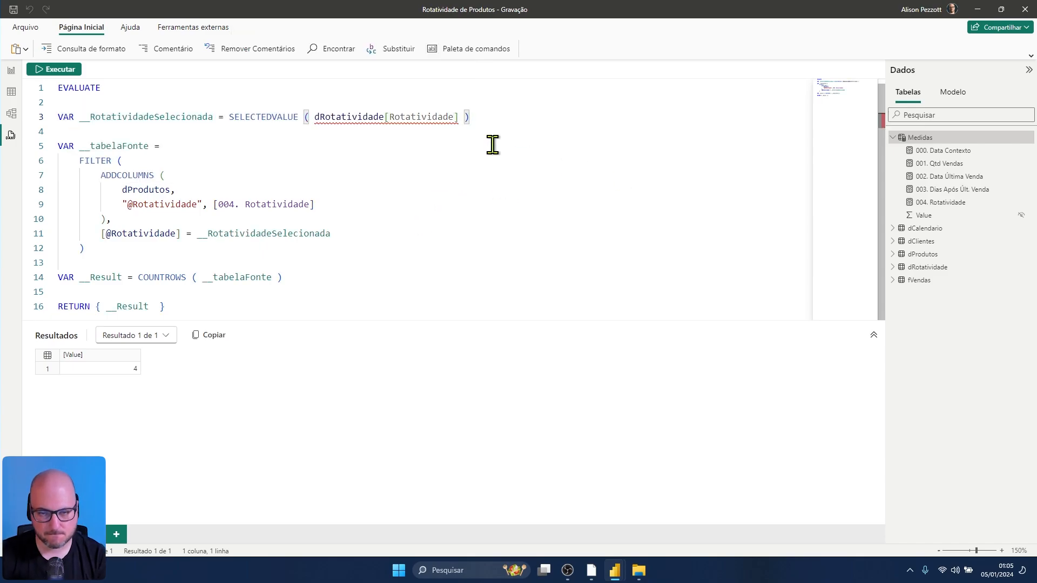
pyautogui.click(123, 106)
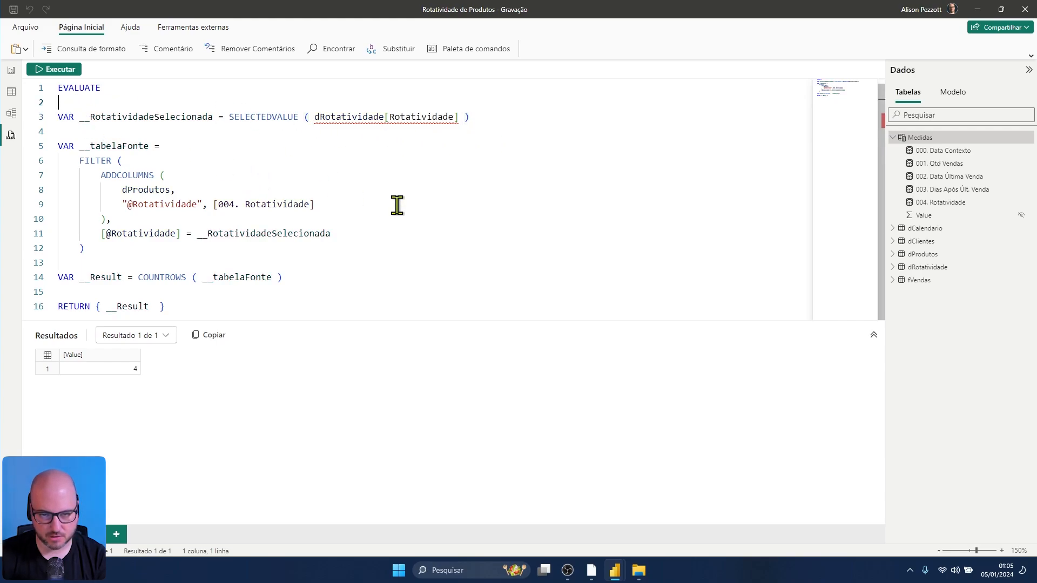
pyautogui.click(486, 118)
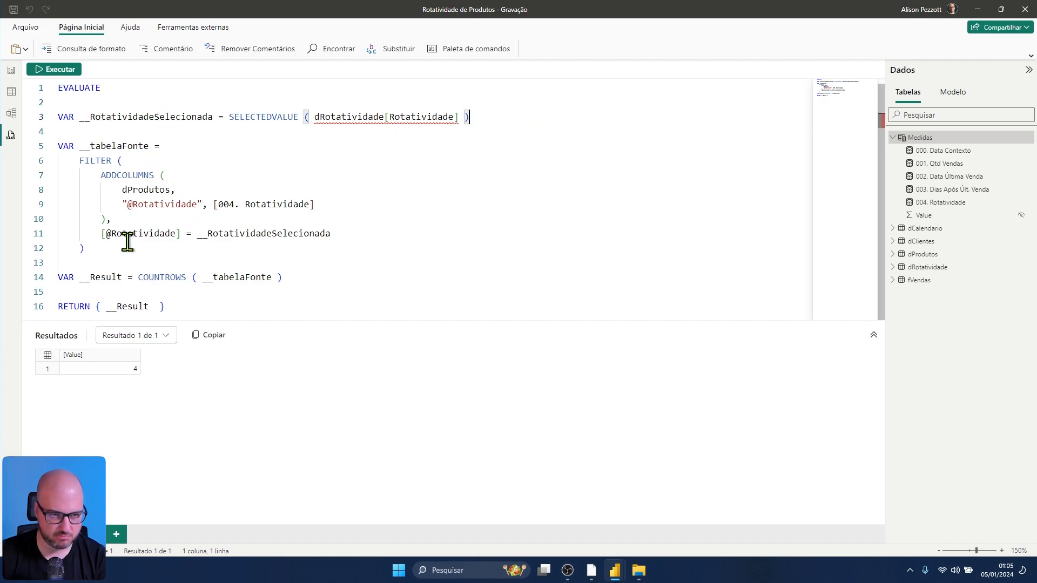
# Step: Remove the curly braces around __Result in the RETURN line so the query returns a scalar
pyautogui.click(101, 307)
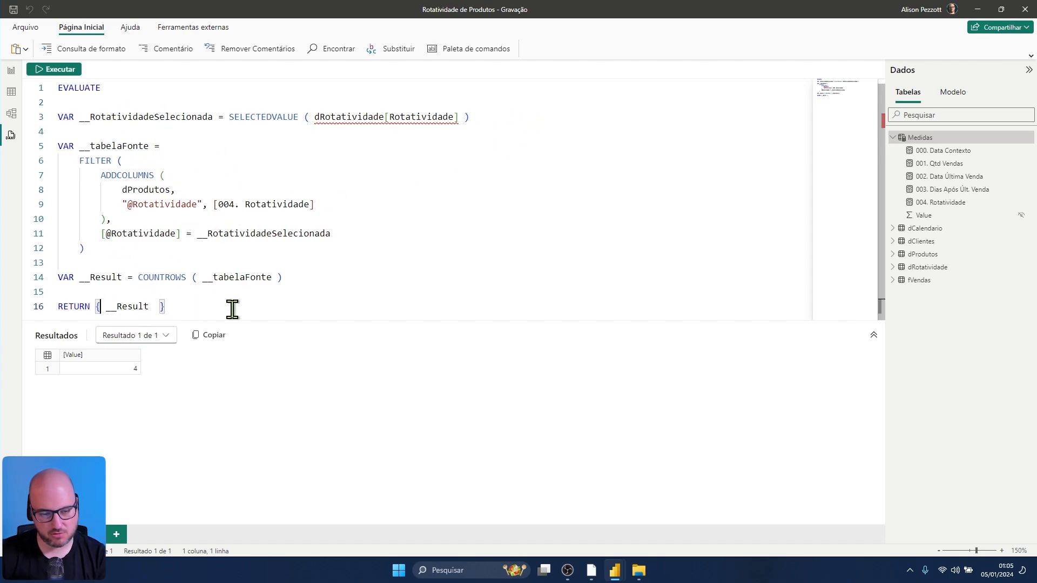
pyautogui.press('BackSpace')
pyautogui.press('BackSpace')
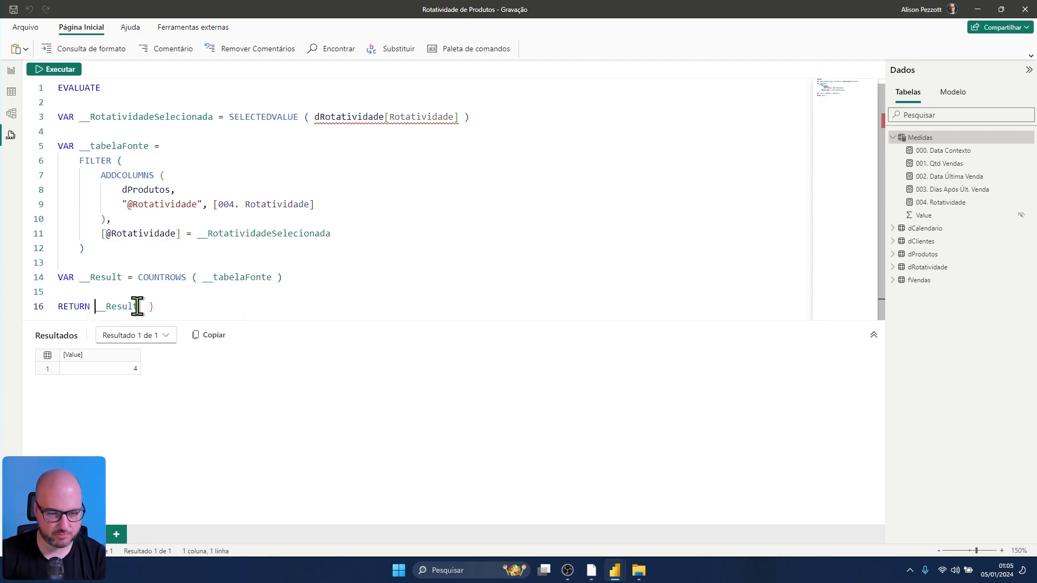
pyautogui.moveTo(137, 307); pyautogui.dragTo(180, 305)
pyautogui.press('BackSpace')
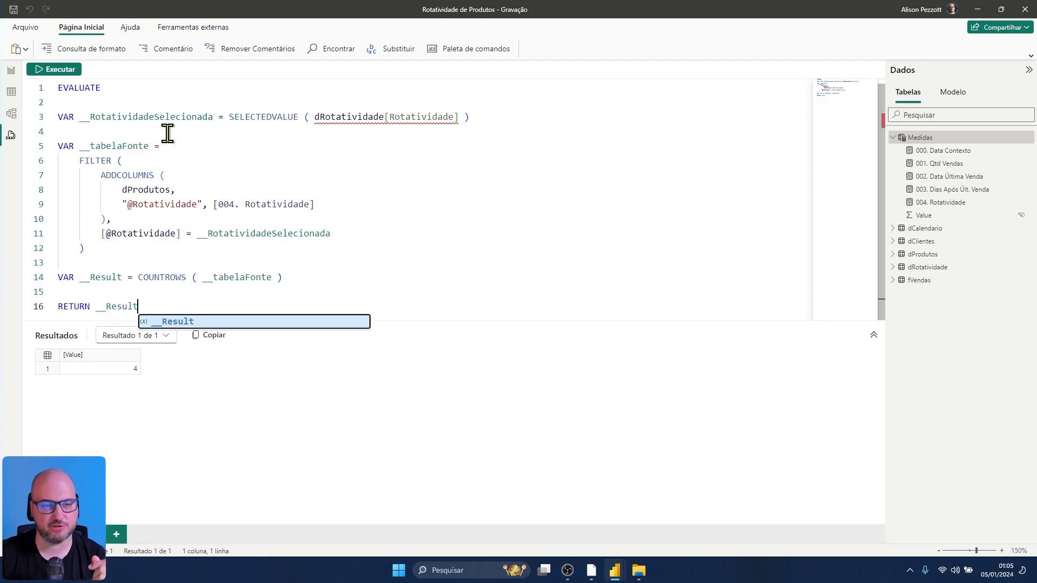
# Step: Replace the EVALUATE keyword on the first line of the query with DEFINE MEASURE
pyautogui.click(155, 100)
pyautogui.moveTo(116, 88); pyautogui.dragTo(33, 92)
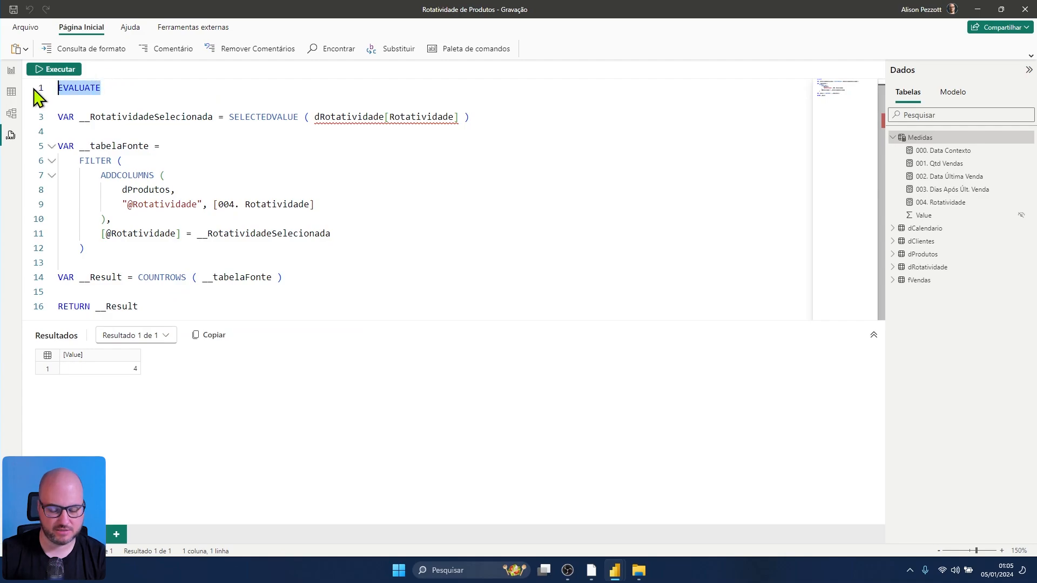
pyautogui.write('DEFIEN')
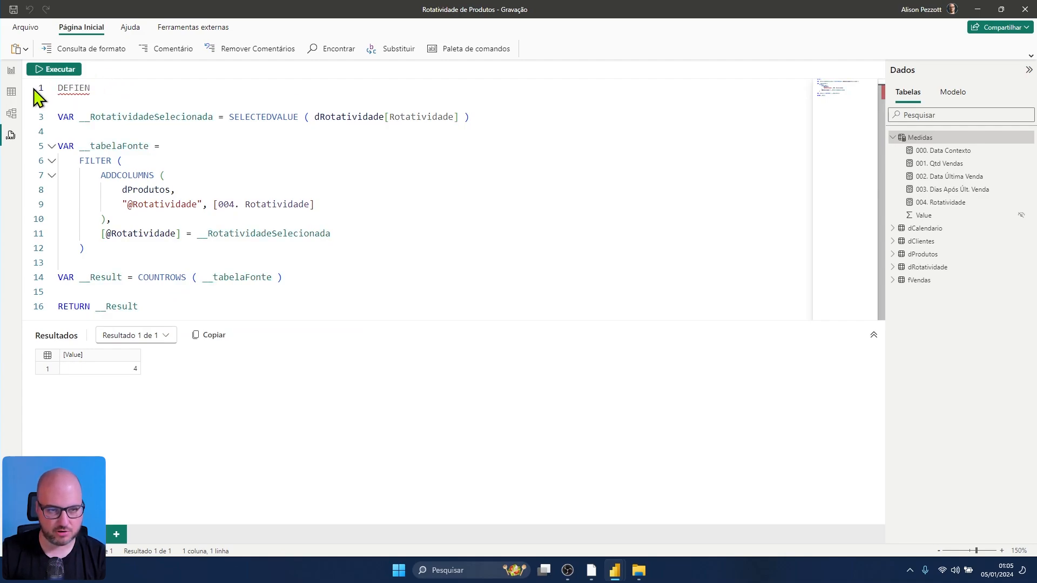
pyautogui.press('BackSpace')
pyautogui.press('BackSpace')
pyautogui.write('NE')
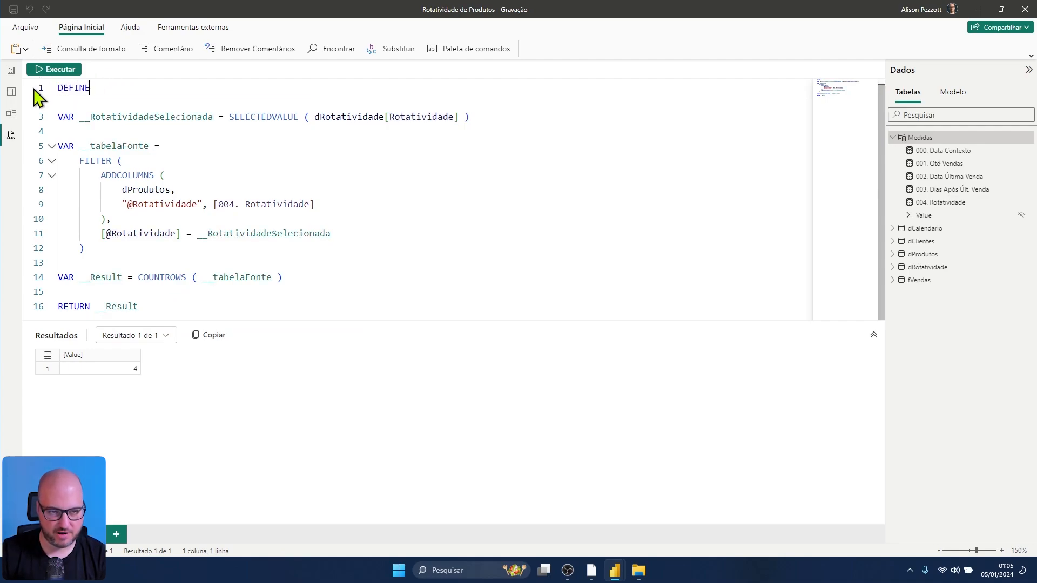
pyautogui.write(' MEASURE')
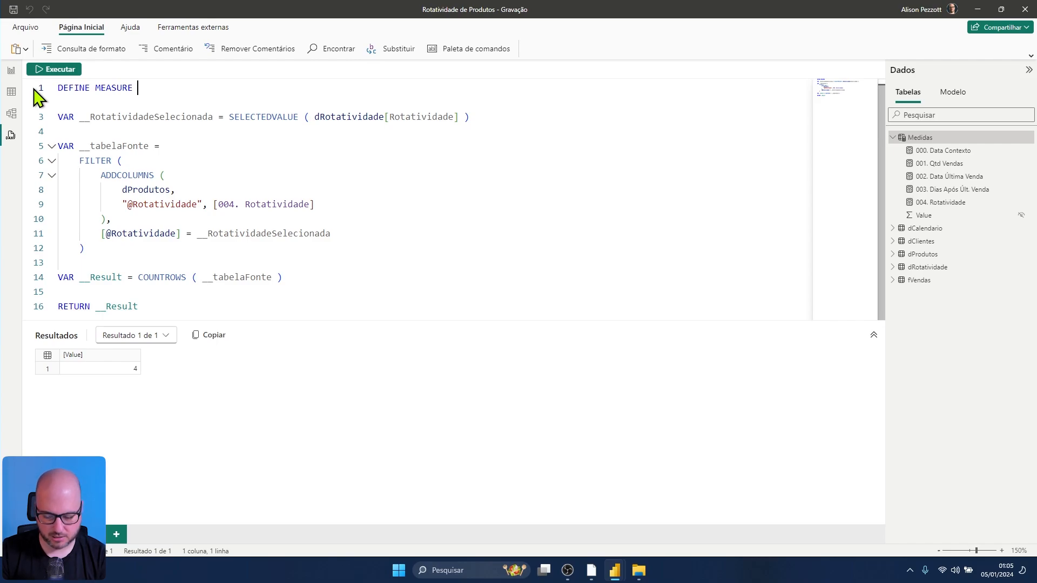
# Step: Name the measure Medidas[005. Produtos por Rotatividade] after DEFINE MEASURE and add an equals sign
pyautogui.write('Medi')
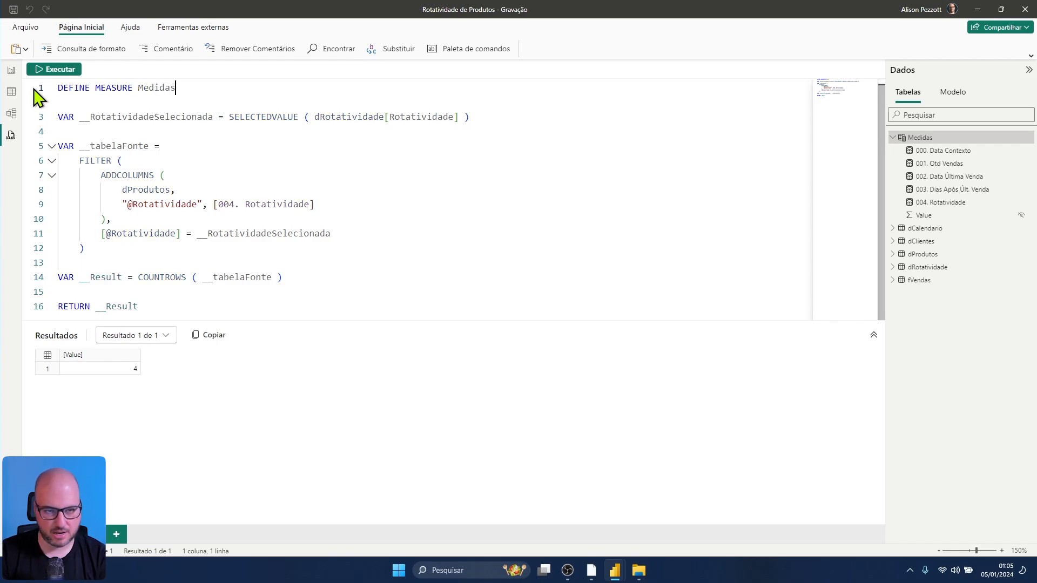
pyautogui.write('das [')
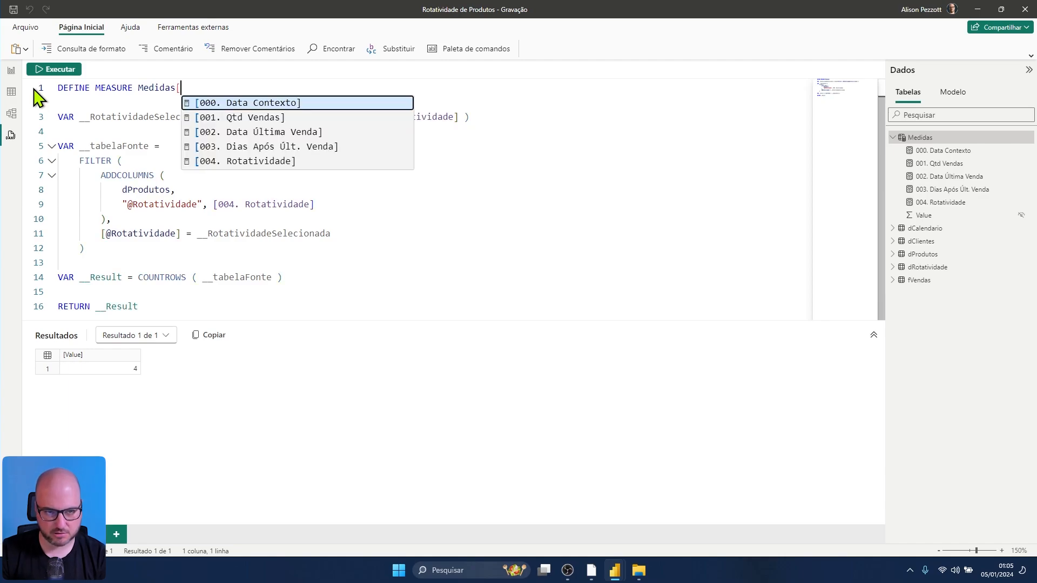
pyautogui.write('005')
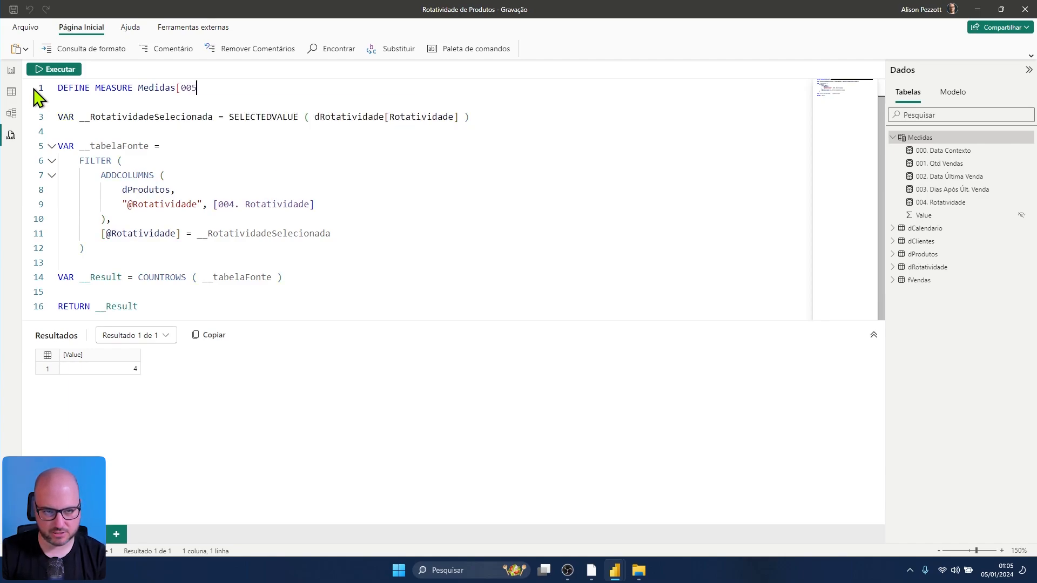
pyautogui.write('. Produtos por')
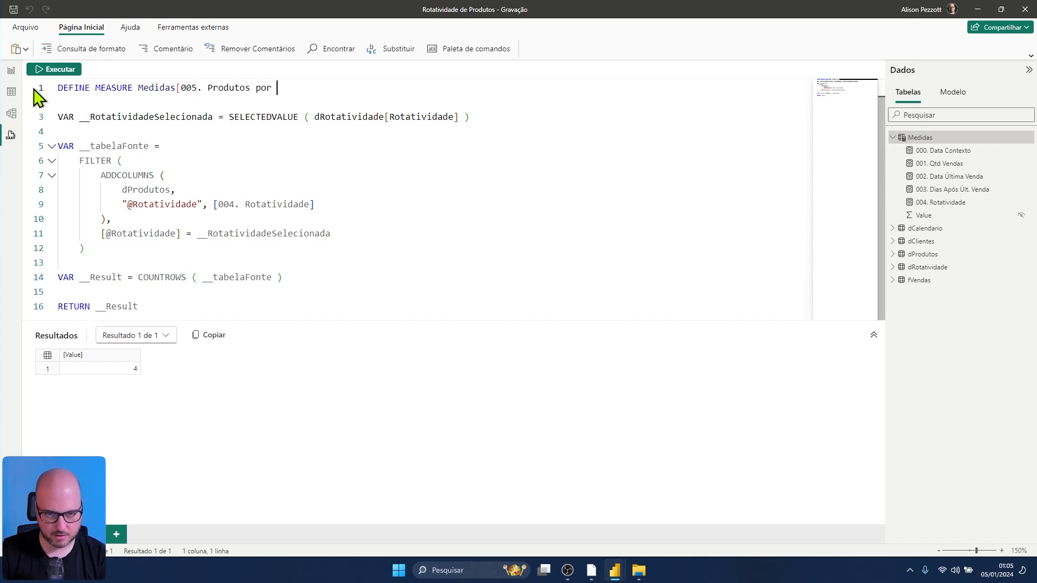
pyautogui.write('dRot')
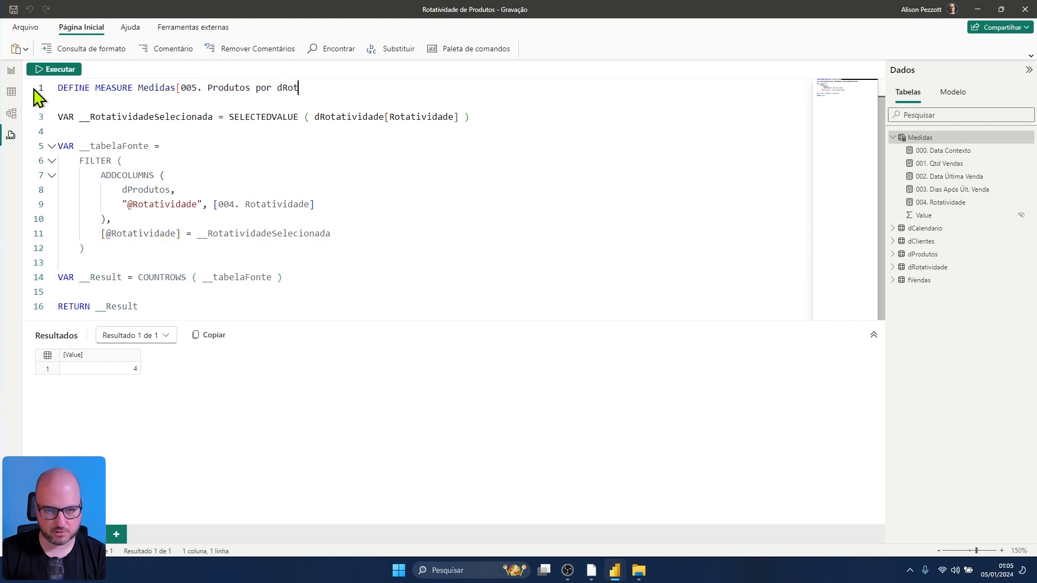
pyautogui.write('iati')
pyautogui.press('BackSpace')
pyautogui.press('BackSpace')
pyautogui.press('BackSpace')
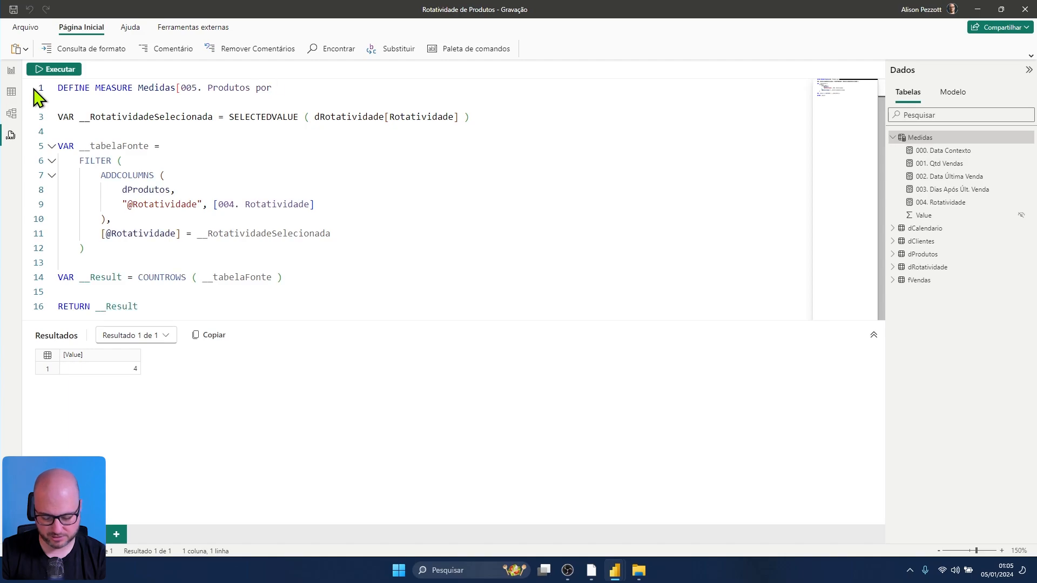
pyautogui.write('Rotativid')
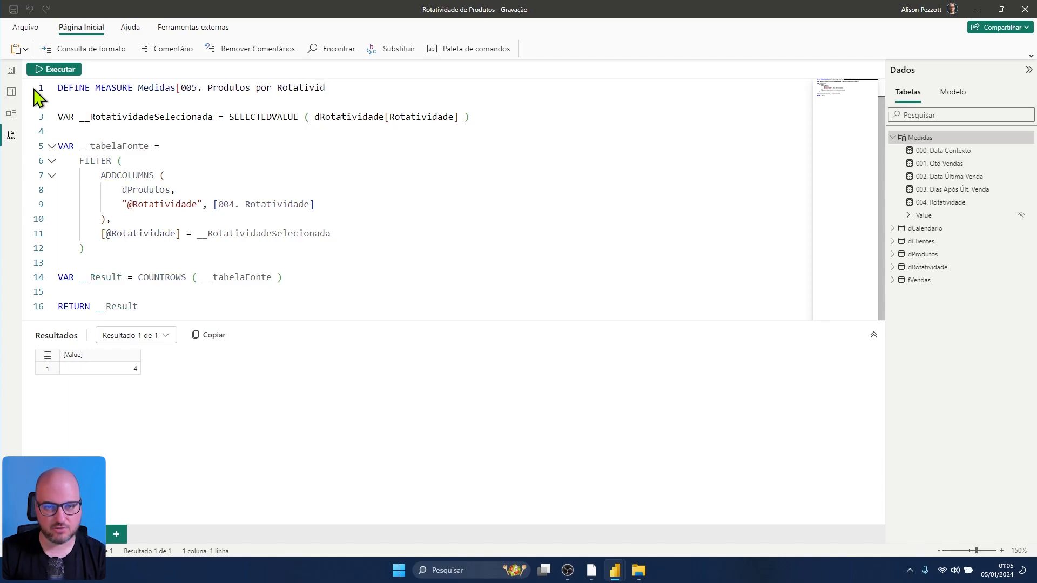
pyautogui.write('] =')
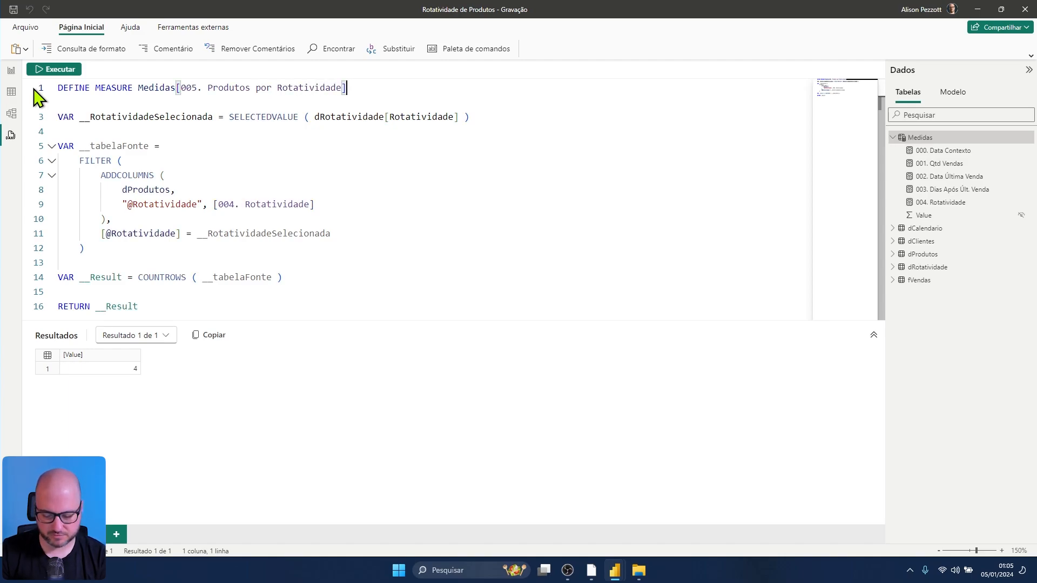
# Step: Update the model by adding the defined measure 005. Produtos por Rotatividade from the query
pyautogui.click(204, 104)
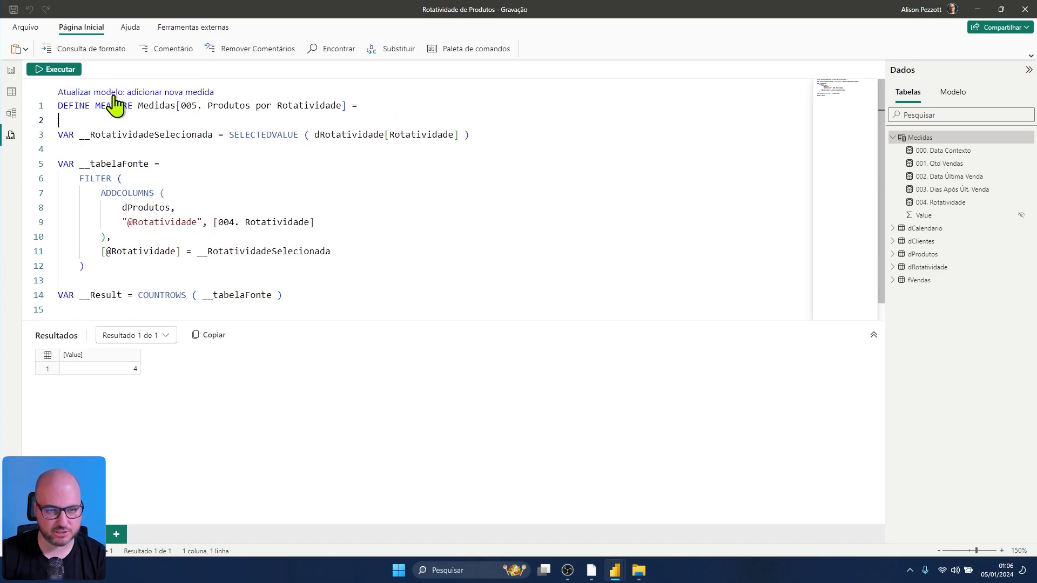
pyautogui.click(151, 93)
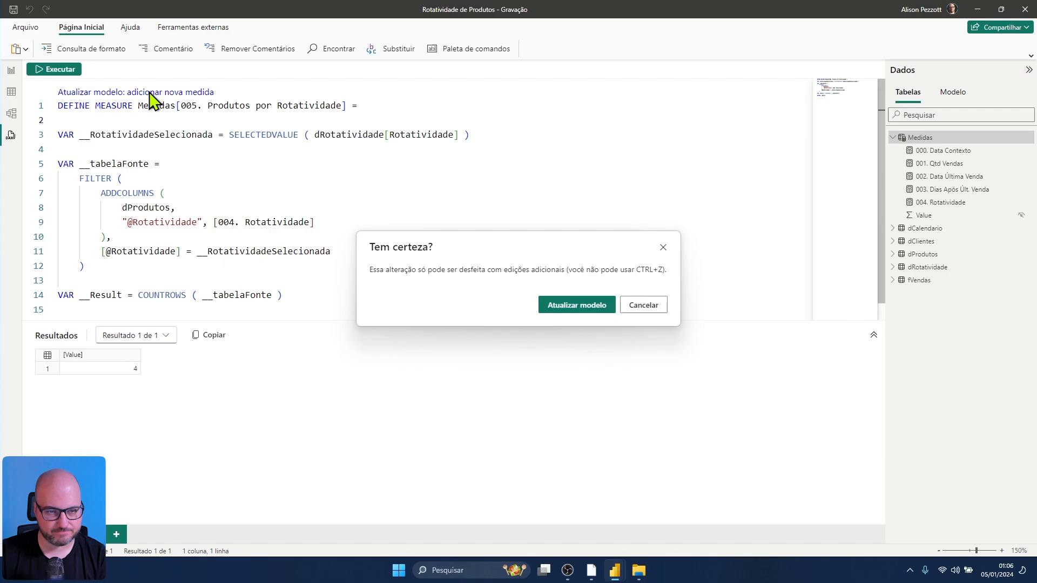
pyautogui.click(578, 309)
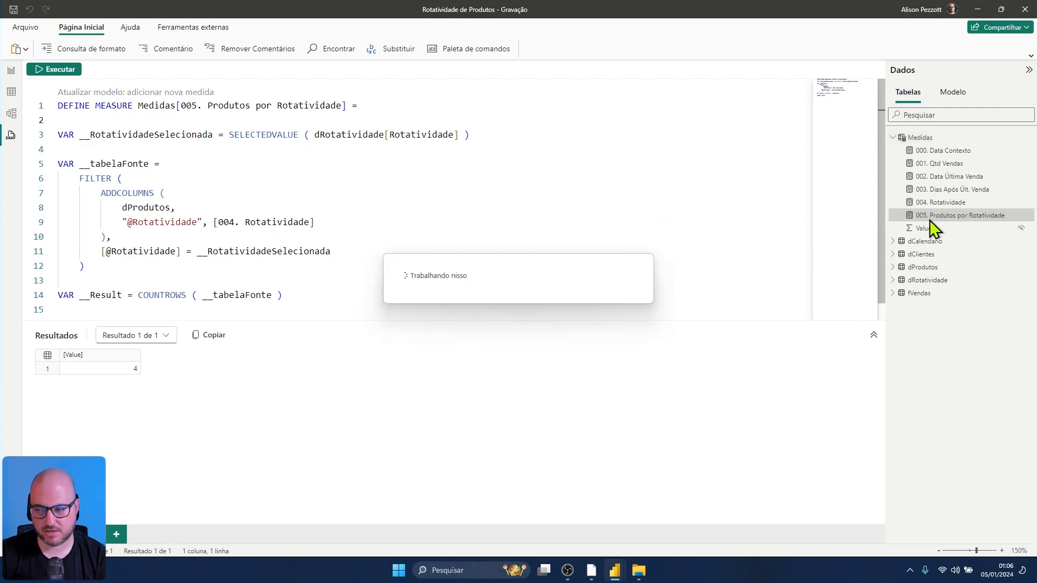
# Step: Switch to the report view, review the full formula of 005. Produtos por Rotatividade, and collapse the formula area
pyautogui.click(12, 75)
pyautogui.click(967, 189)
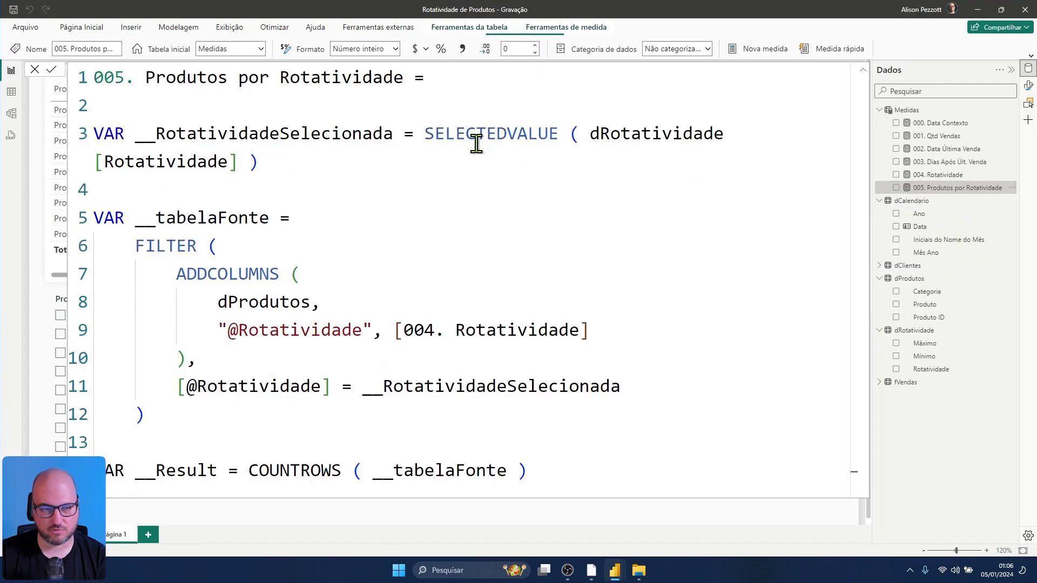
pyautogui.scroll(-4, 399, 258)
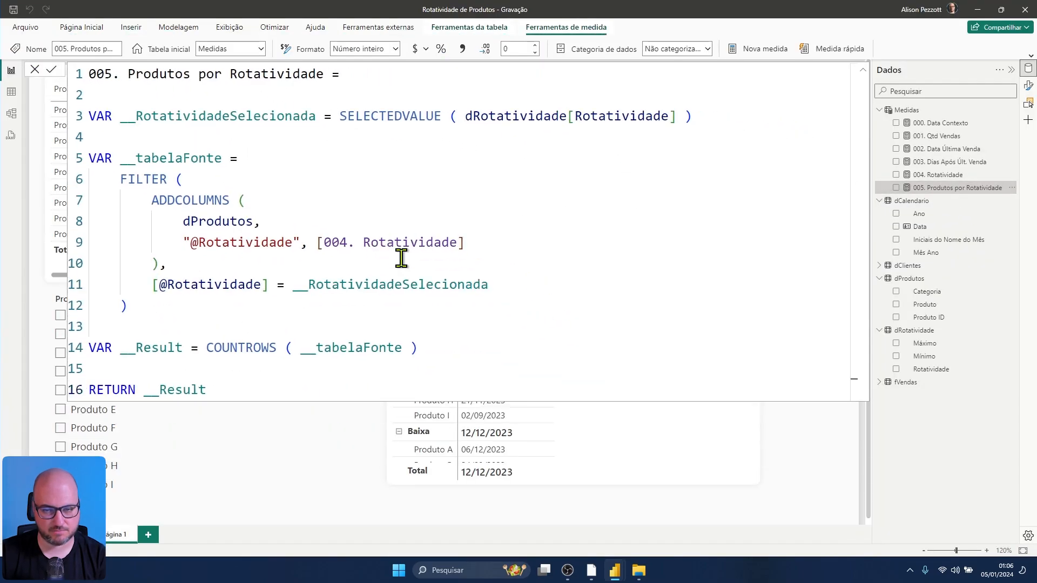
pyautogui.scroll(-3, 399, 257)
pyautogui.scroll(1, 400, 257)
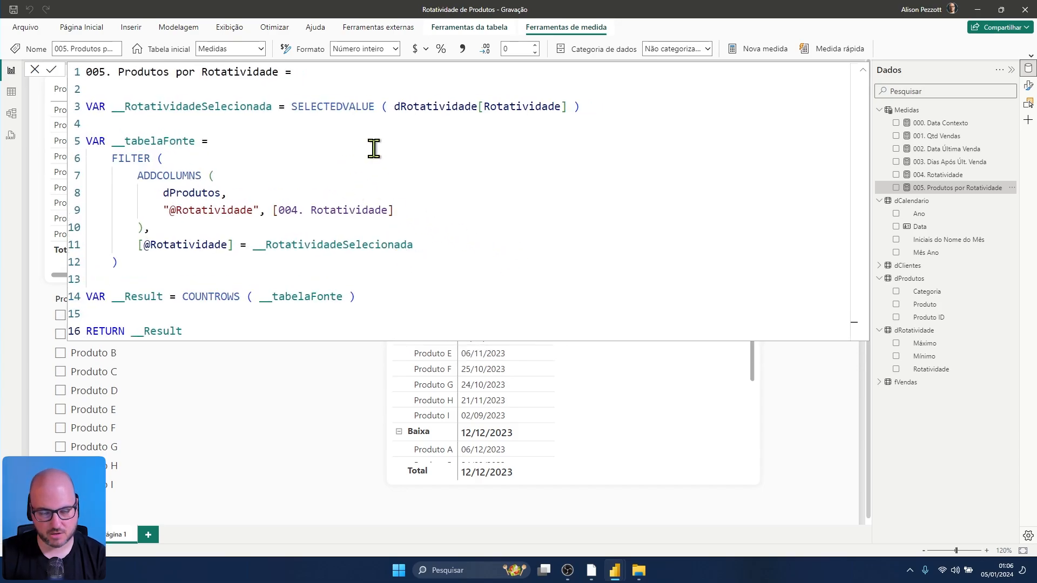
pyautogui.click(862, 71)
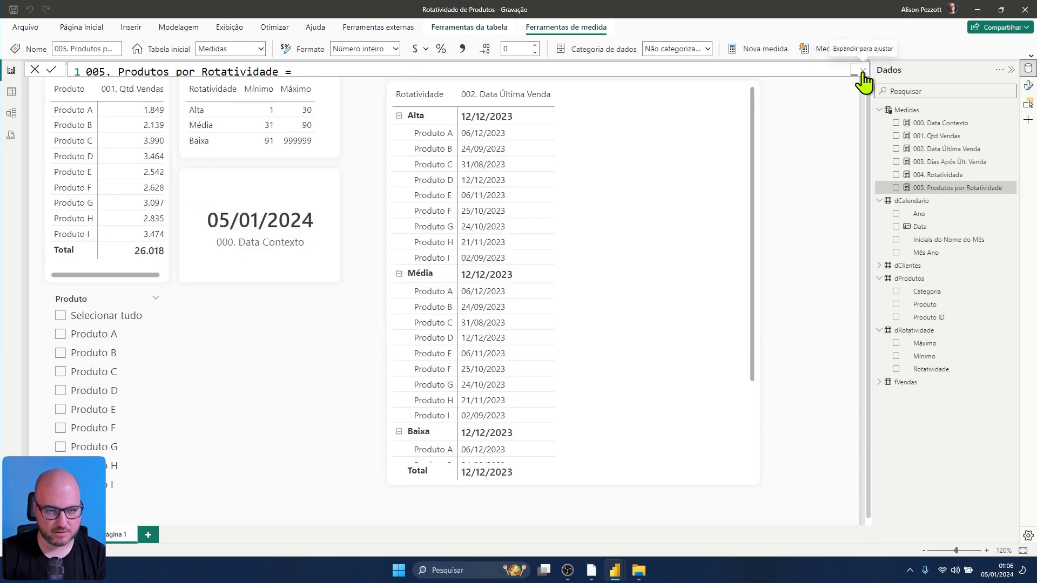
pyautogui.click(862, 70)
pyautogui.click(862, 70)
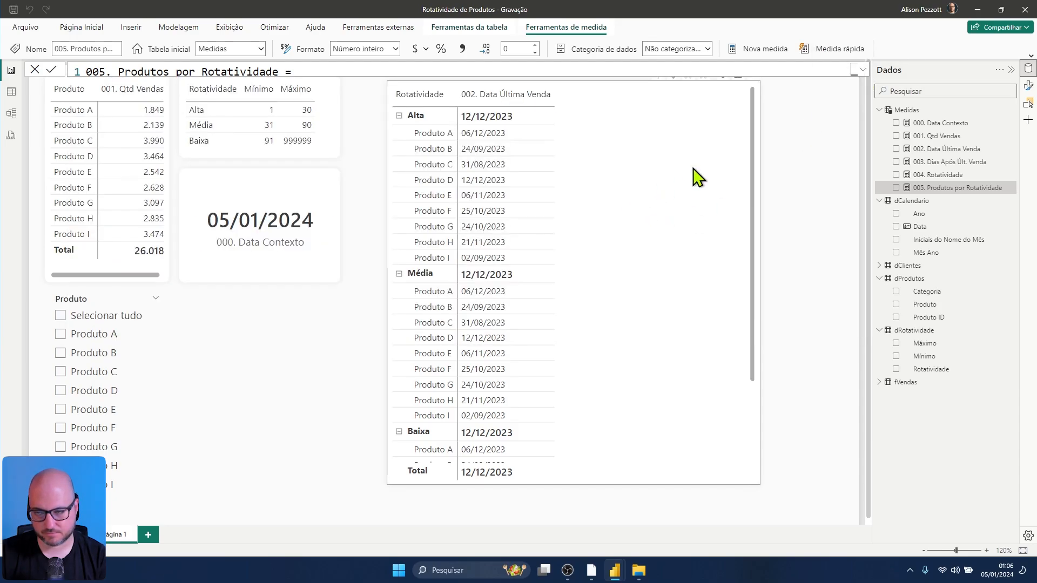
# Step: Add 005. Produtos por Rotatividade to the Rotatividade matrix, check its rows, and remove 002. Data Última Venda from the matrix
pyautogui.moveTo(916, 192); pyautogui.dragTo(601, 180)
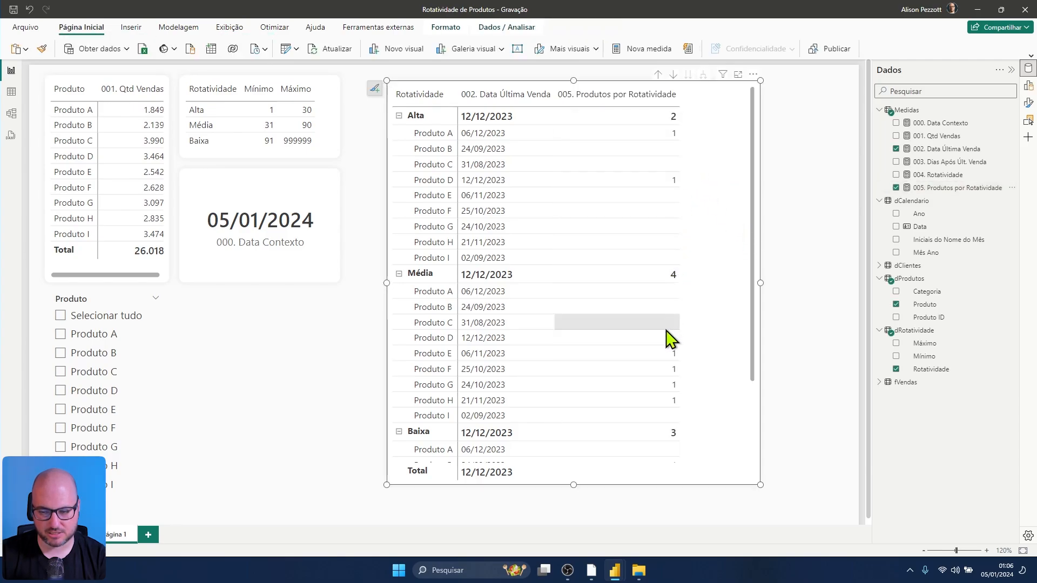
pyautogui.scroll(-3, 669, 340)
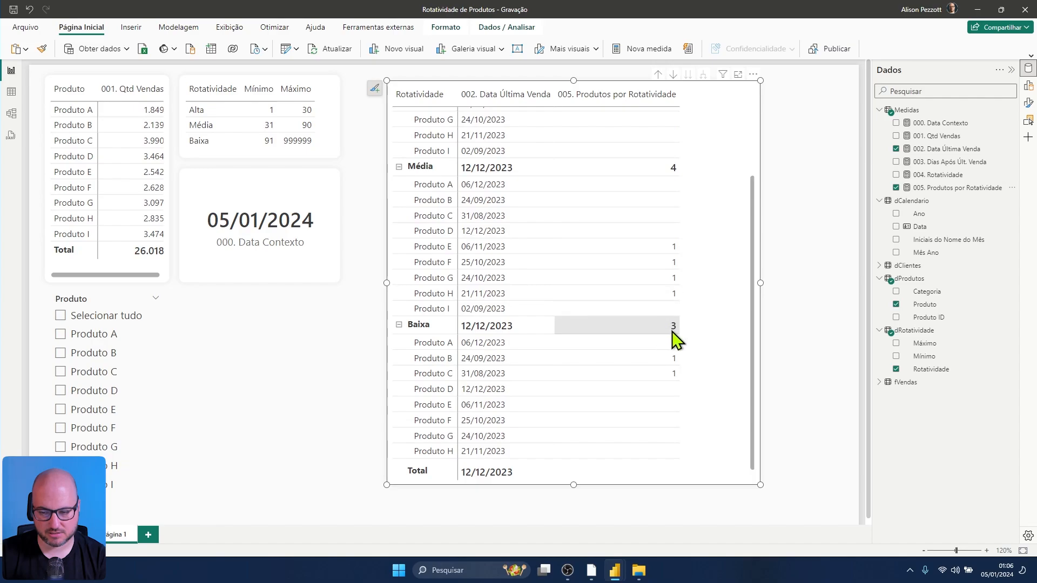
pyautogui.scroll(-1, 676, 348)
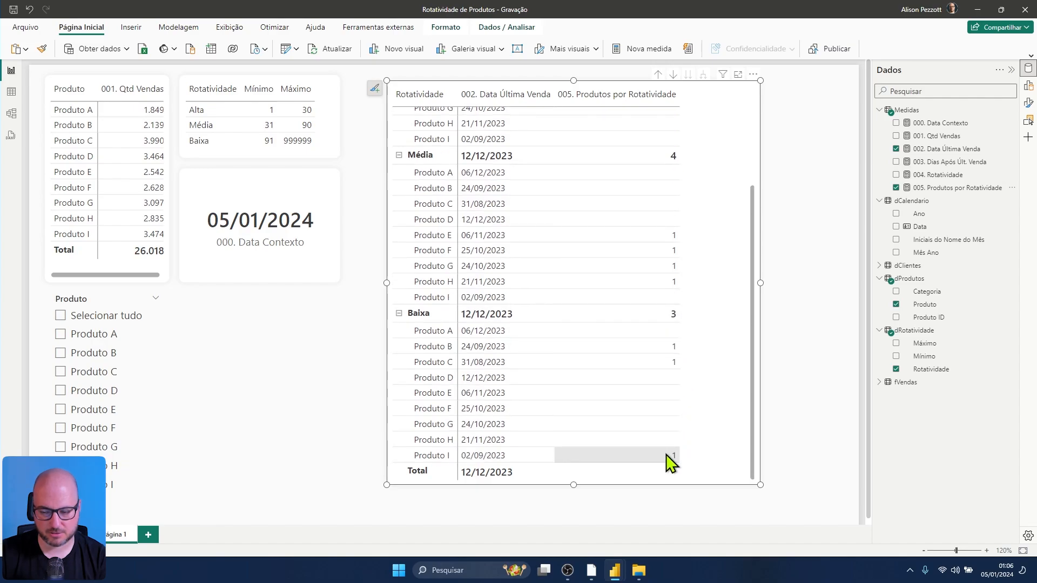
pyautogui.scroll(3, 645, 295)
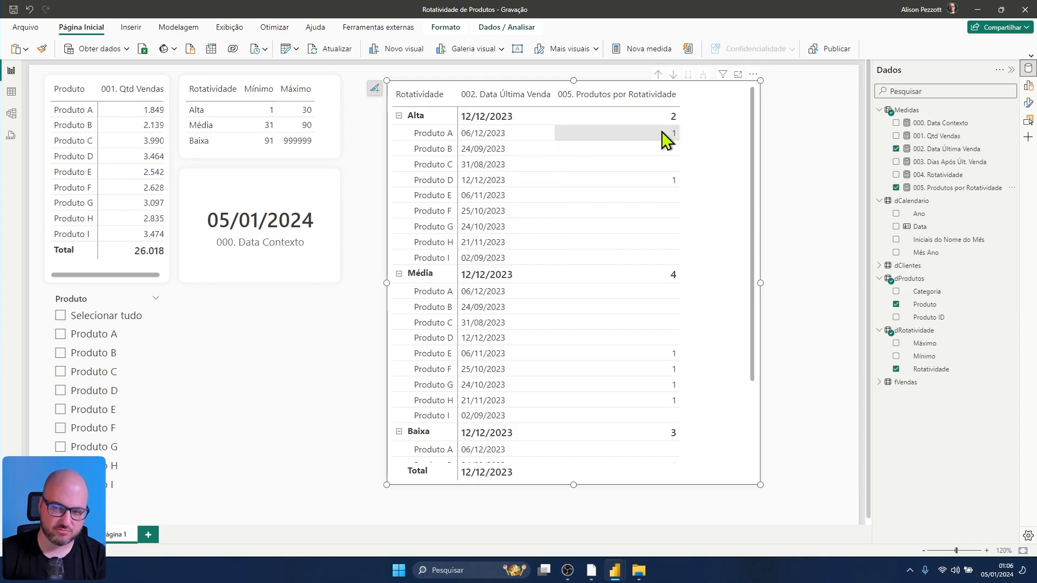
pyautogui.click(896, 148)
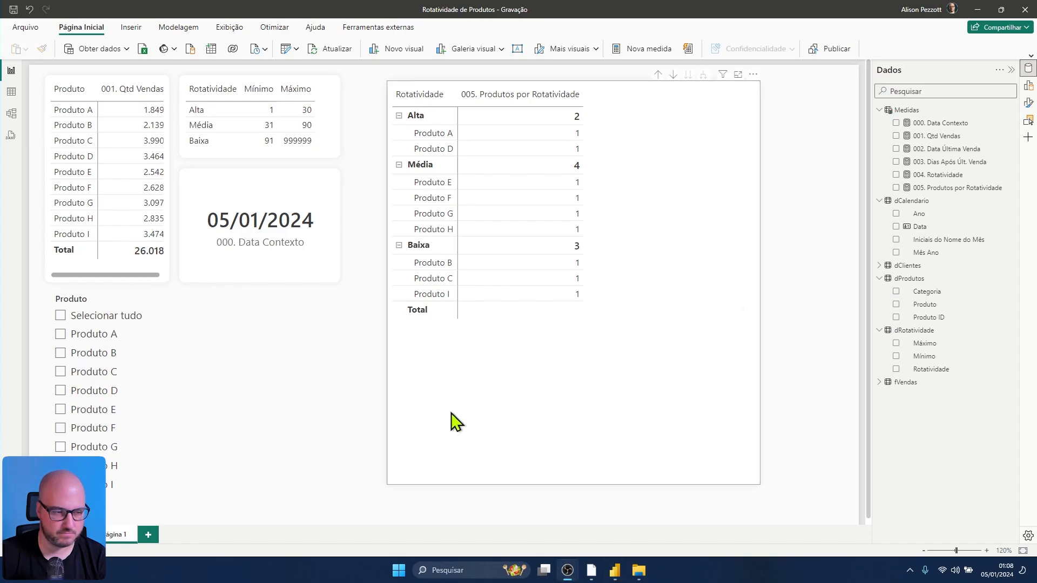
# Step: Create a new measure in the Medidas table, name it 005.1, and begin its formula on a new line
pyautogui.click(802, 168)
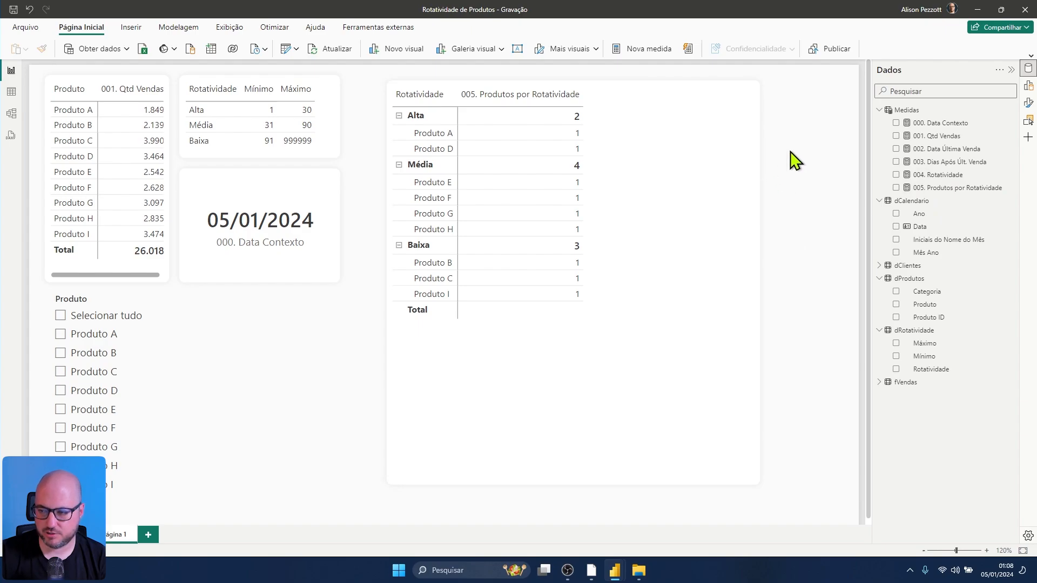
pyautogui.rightClick(917, 111)
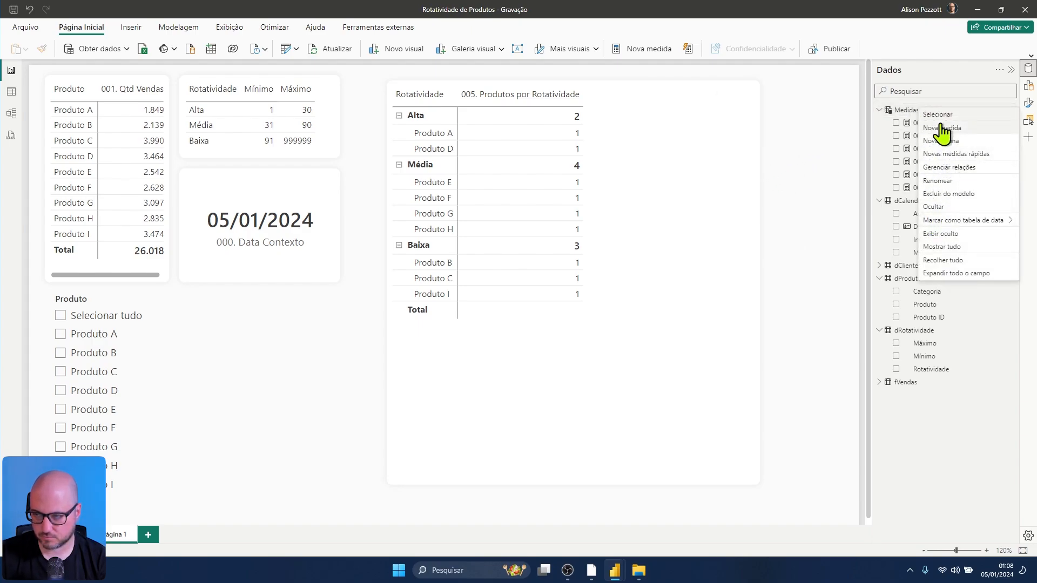
pyautogui.click(942, 127)
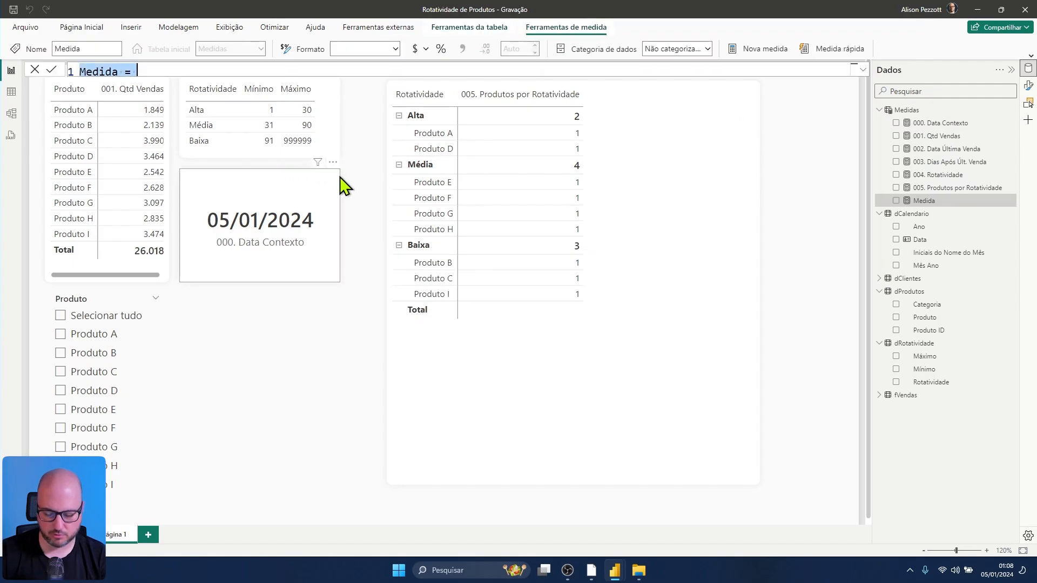
pyautogui.write('000')
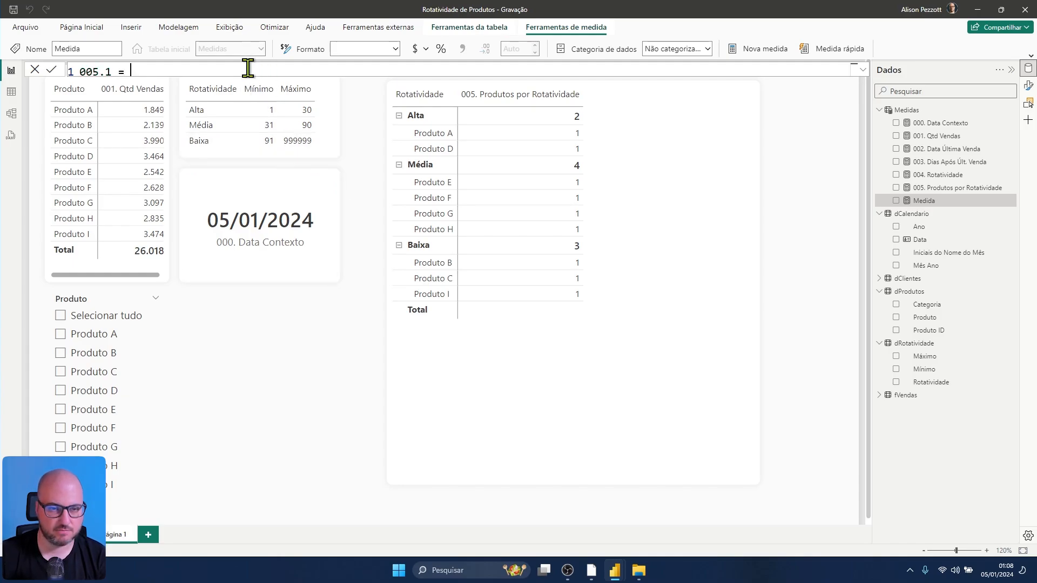
pyautogui.keyDown('ctrl'); pyautogui.scroll(1, 248, 68); pyautogui.keyUp('ctrl')
pyautogui.hotkey('shift', 'Return')
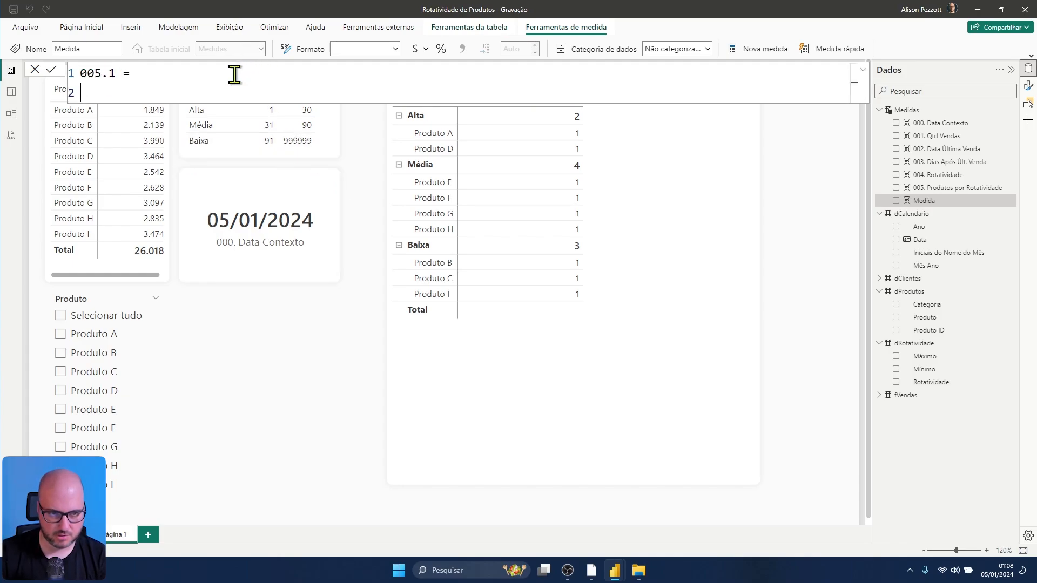
# Step: Start the 005.1 formula with a SUMX function that iterates over the dRotatividade table
pyautogui.write('SUMX ')
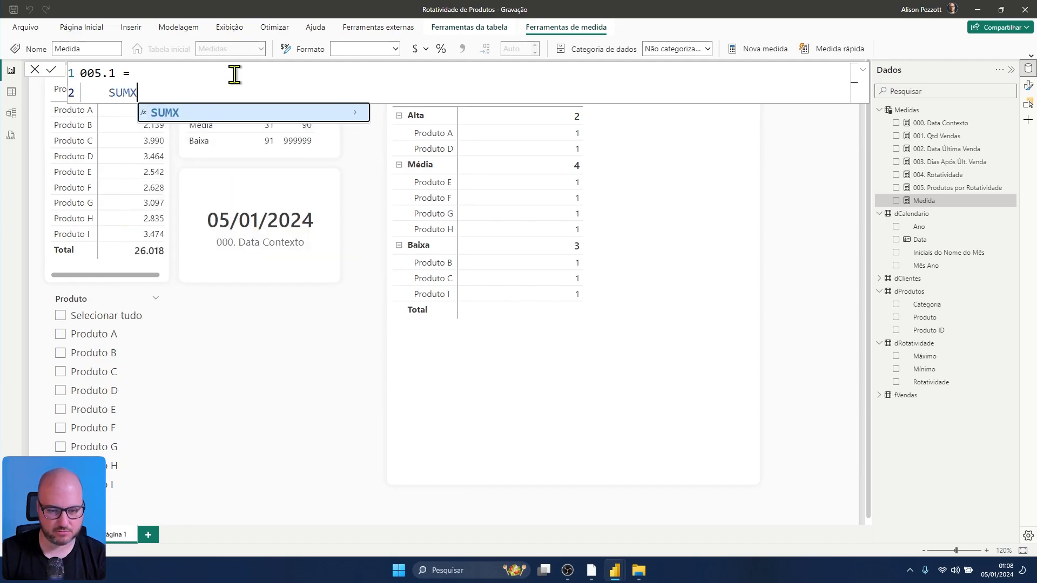
pyautogui.write('(')
pyautogui.hotkey('shift', 'Return')
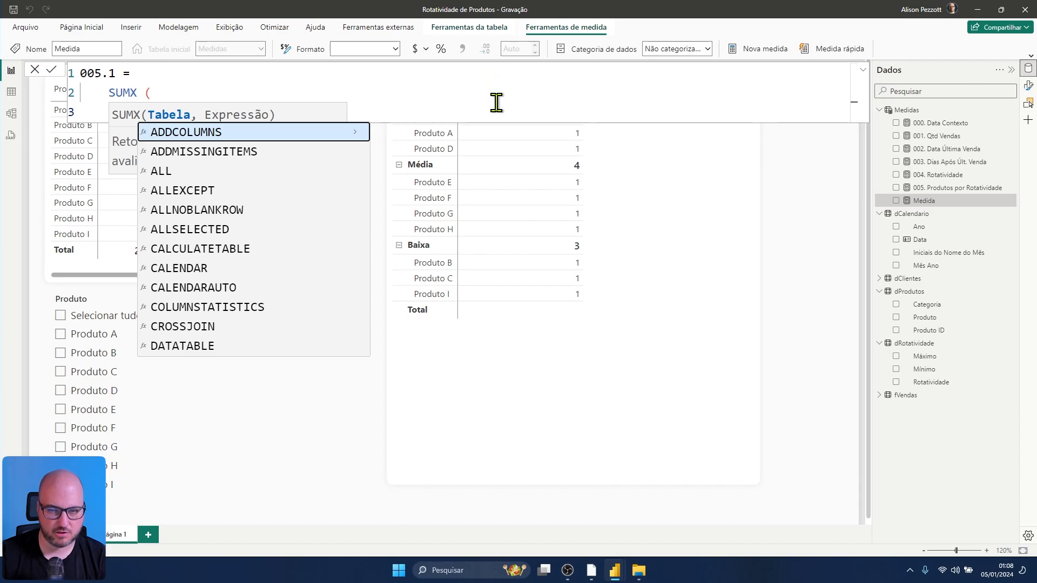
pyautogui.press('Escape')
pyautogui.press('Escape')
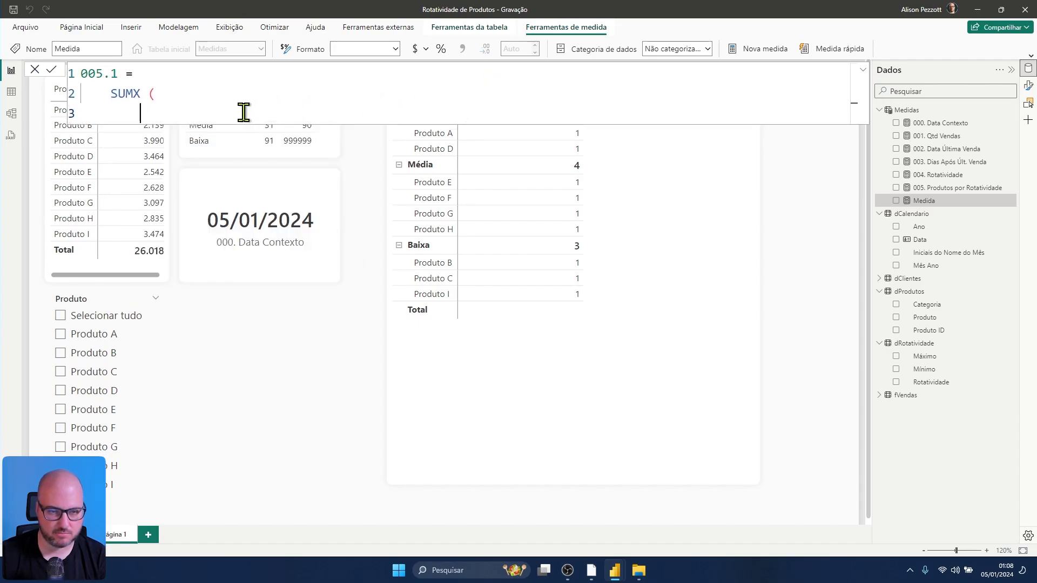
pyautogui.write('dRotatividade')
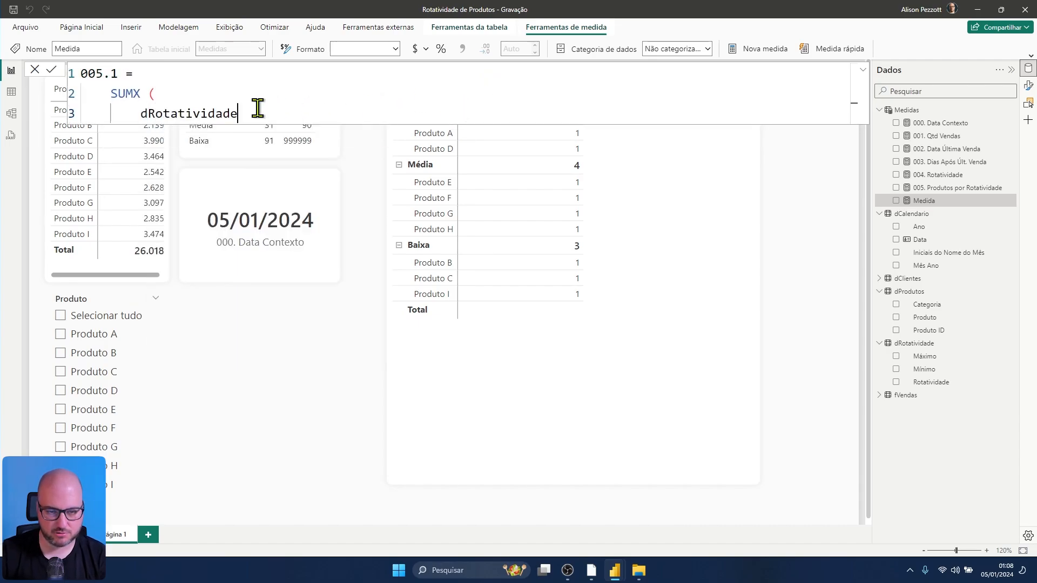
pyautogui.write(',')
# Step: Use [005. Produtos por Rotatividade] as the SUMX expression, close the function, and commit the measure
pyautogui.hotkey('shift', 'Return')
pyautogui.write('[')
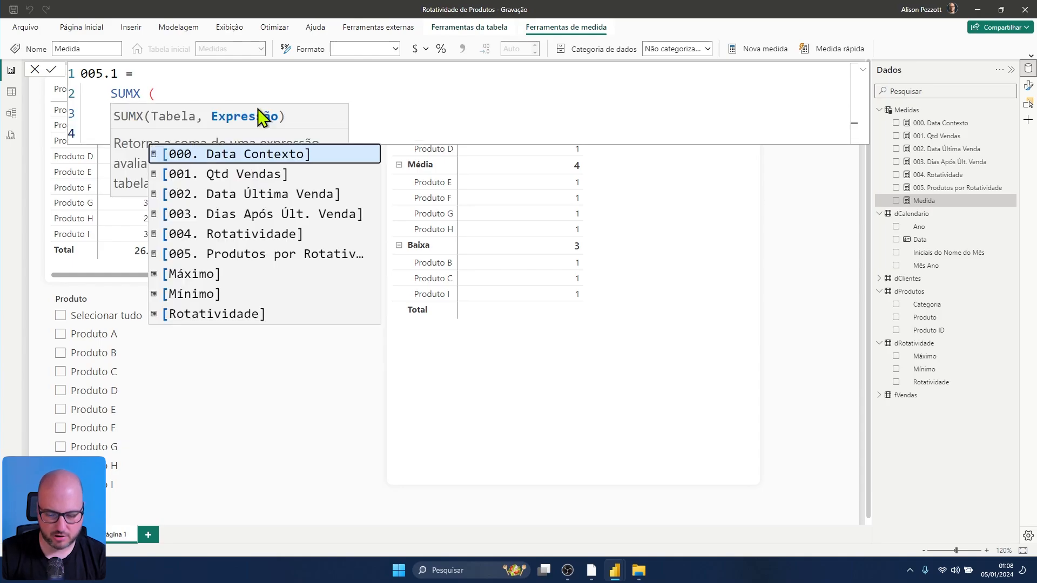
pyautogui.press('Down')
pyautogui.press('Down')
pyautogui.press('Down')
pyautogui.press('Down')
pyautogui.press('Down')
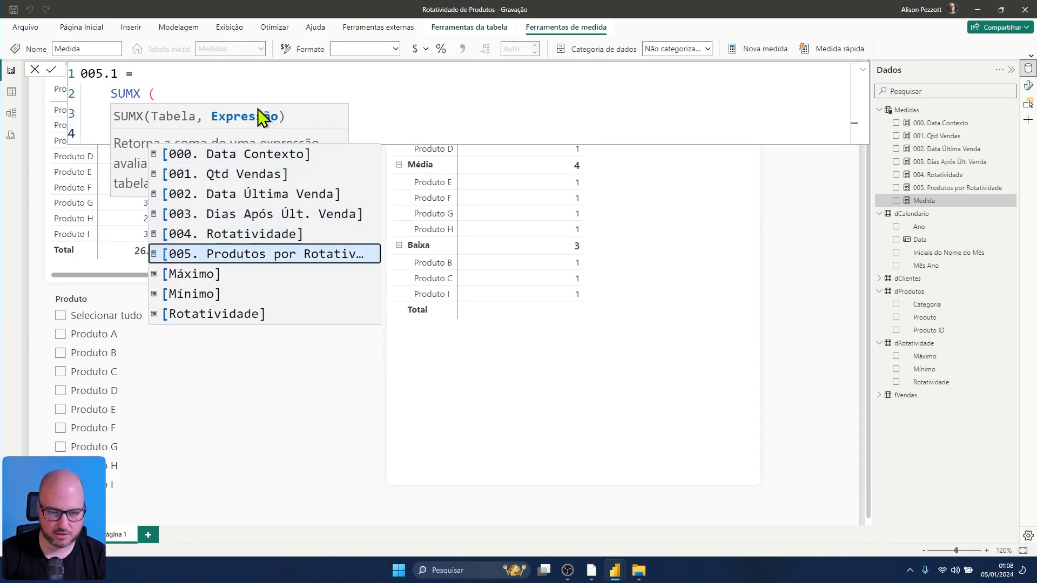
pyautogui.press('Tab')
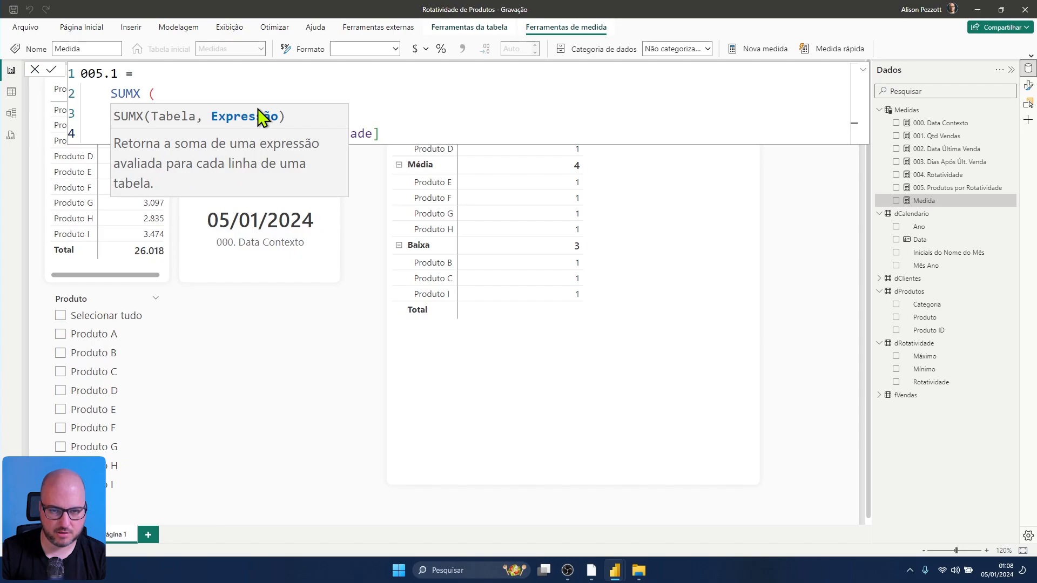
pyautogui.hotkey('shift', 'Return')
pyautogui.write(')')
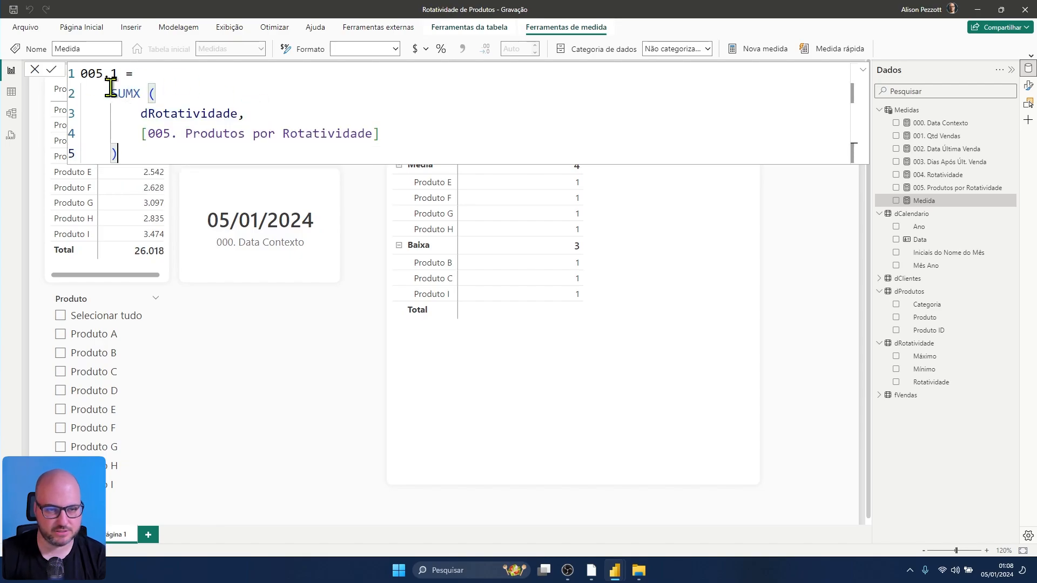
pyautogui.click(51, 69)
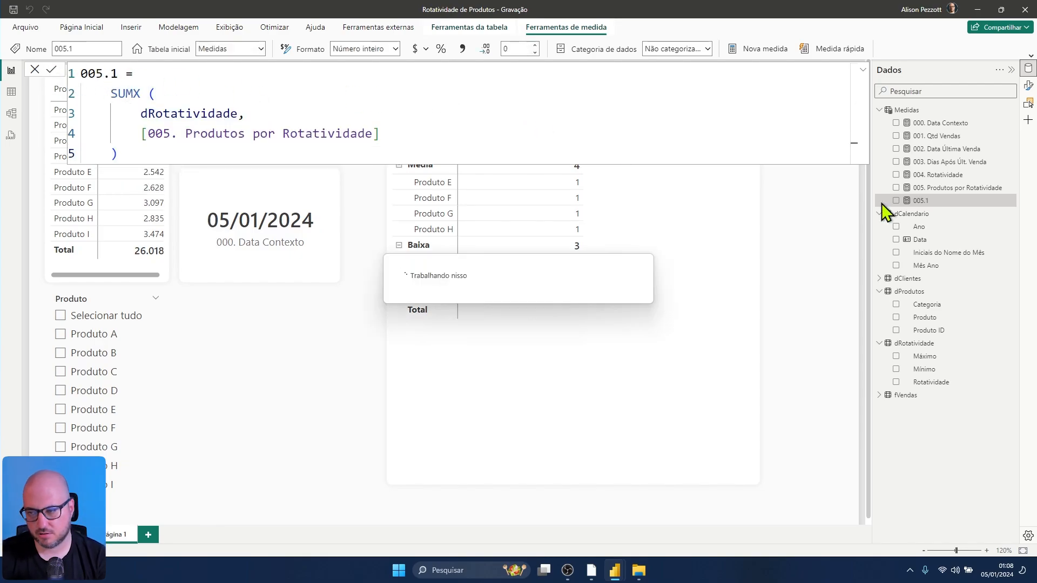
# Step: Rename the 005.1 measure to 005.1 Produtos por Rotatividade (Visual) in its formula and commit it
pyautogui.click(125, 74)
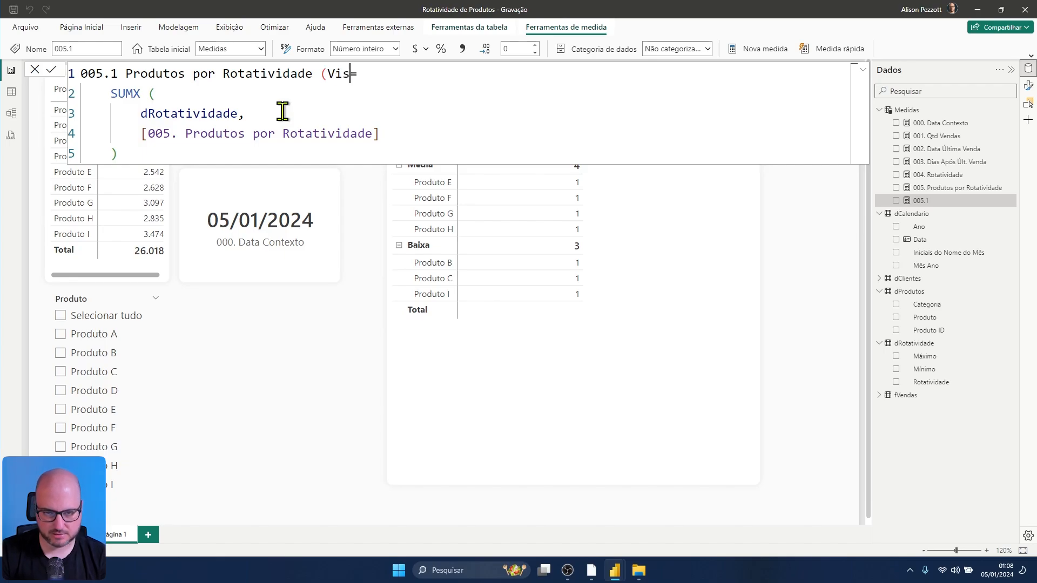
pyautogui.write(')')
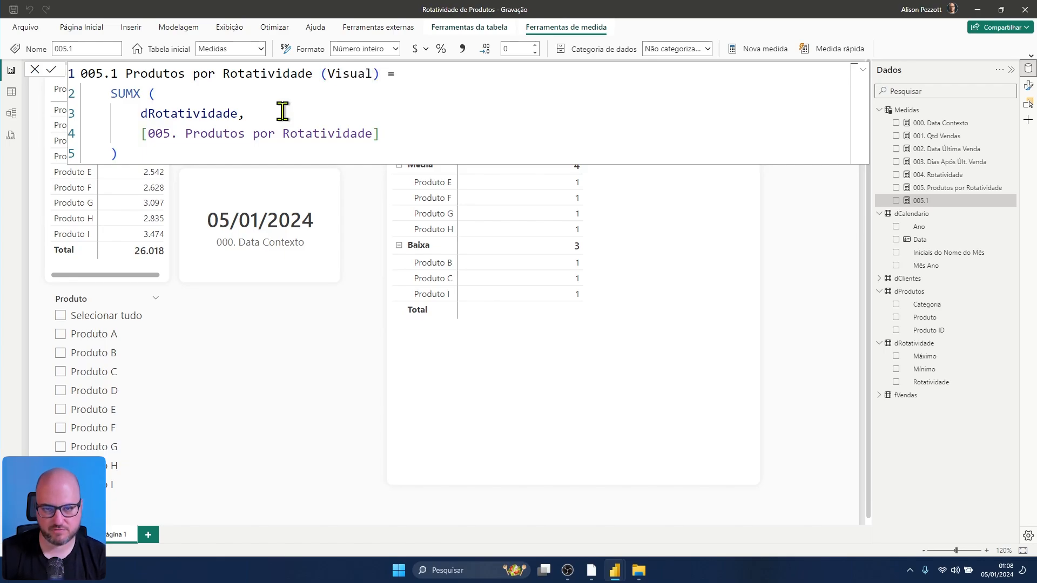
pyautogui.click(51, 70)
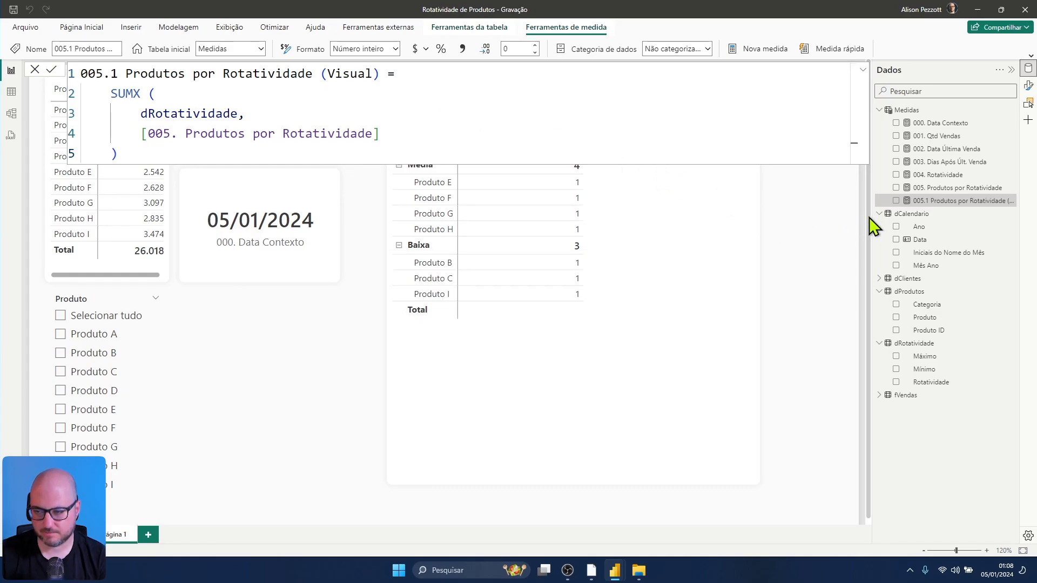
# Step: Add 005.1 Produtos por Rotatividade (Visual) to the Rotatividade matrix and remove 005. Produtos por Rotatividade from it
pyautogui.moveTo(870, 214); pyautogui.dragTo(837, 214)
pyautogui.click(706, 225)
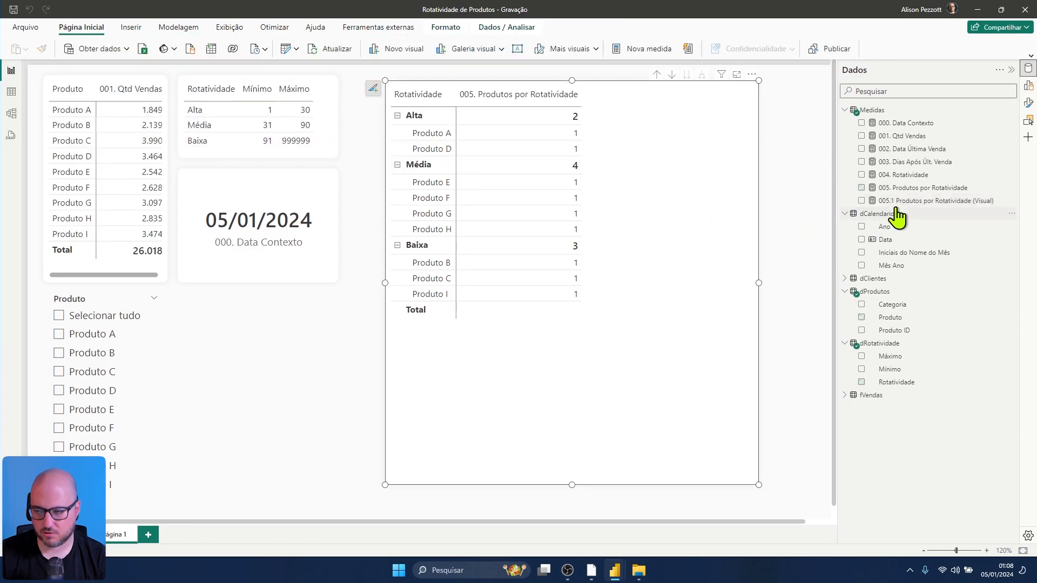
pyautogui.moveTo(896, 200); pyautogui.dragTo(665, 231)
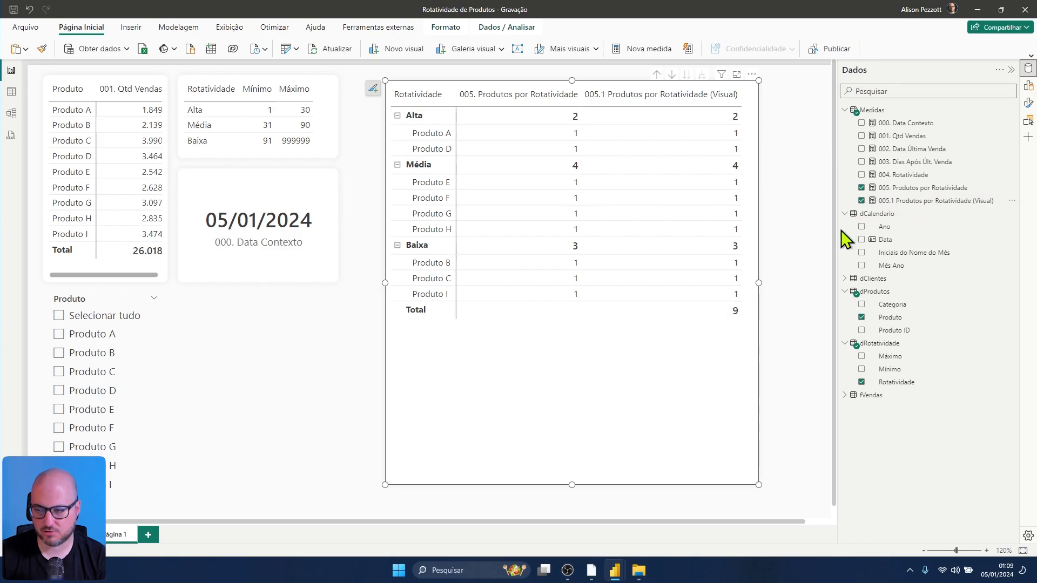
pyautogui.click(861, 187)
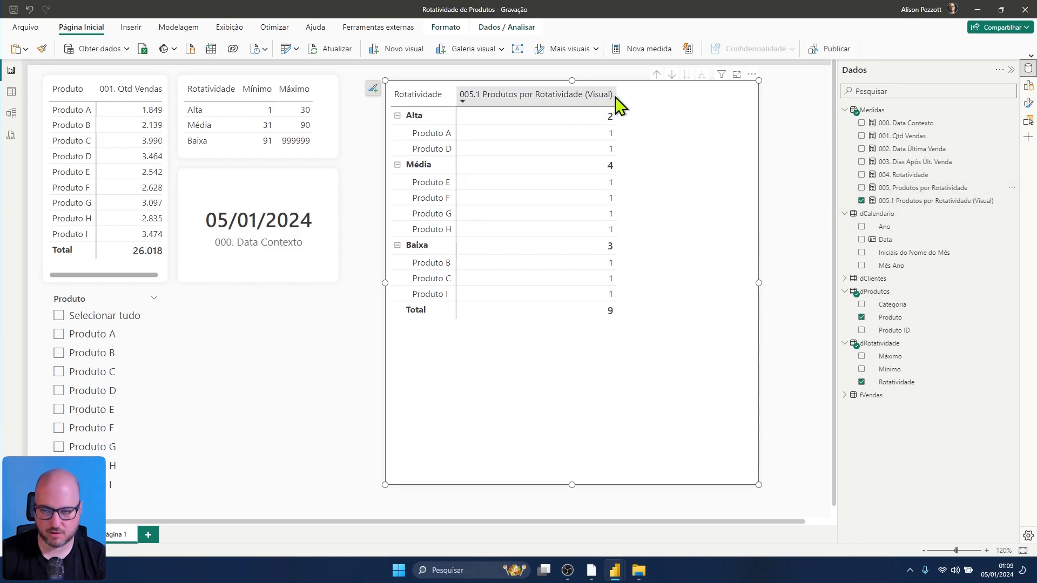
# Step: Narrow the matrix's 005.1 Produtos por Rotatividade (Visual) column so its header wraps onto three lines
pyautogui.moveTo(616, 96); pyautogui.dragTo(522, 95)
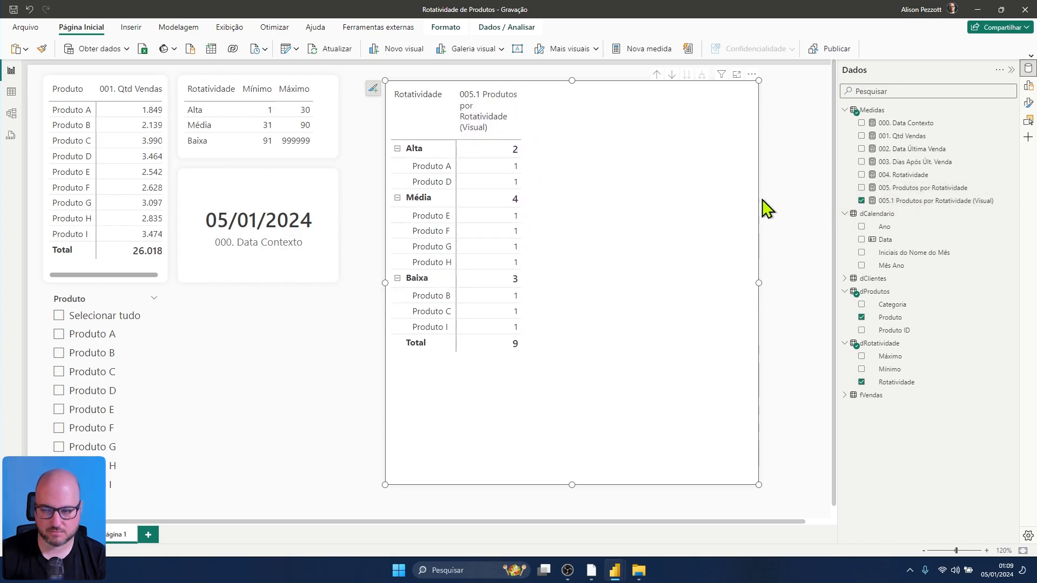
pyautogui.click(797, 213)
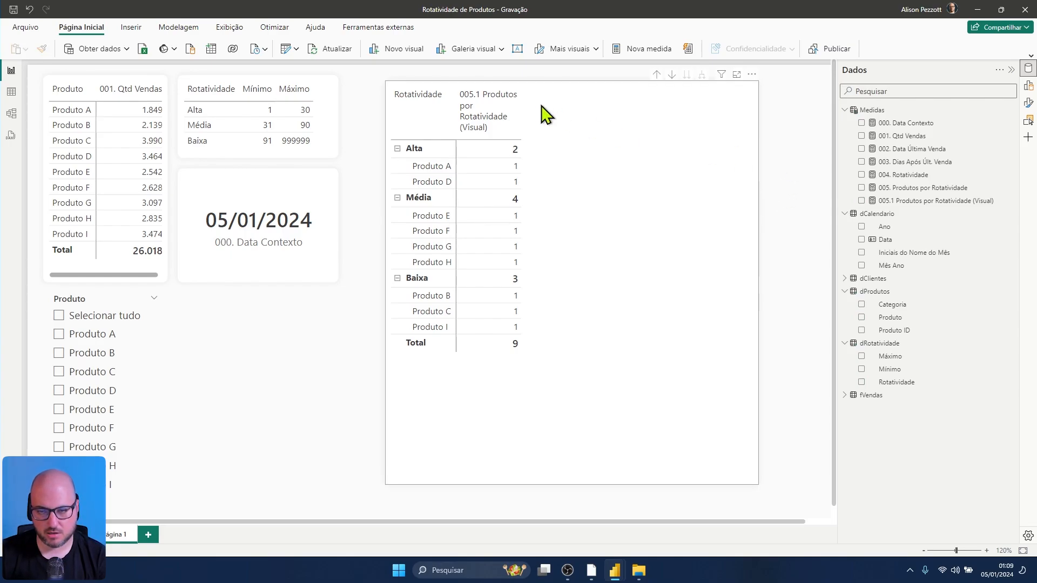
pyautogui.moveTo(520, 105); pyautogui.dragTo(525, 106)
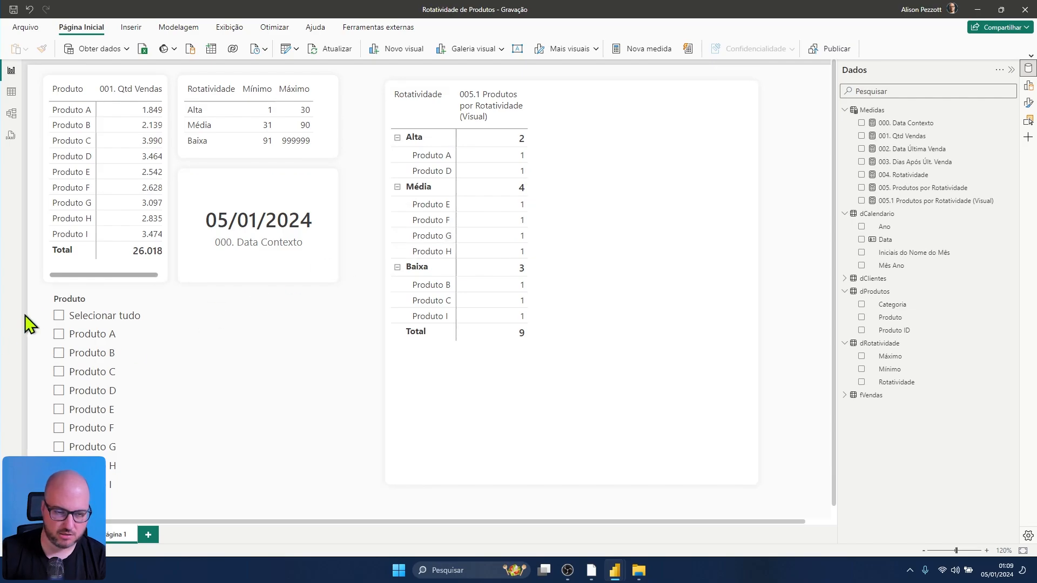
# Step: Delete the Produto slicer, the sales quantity table, the Data Contexto card and the Rotatividade range table, and move the matrix toward the page centre
pyautogui.click(87, 312)
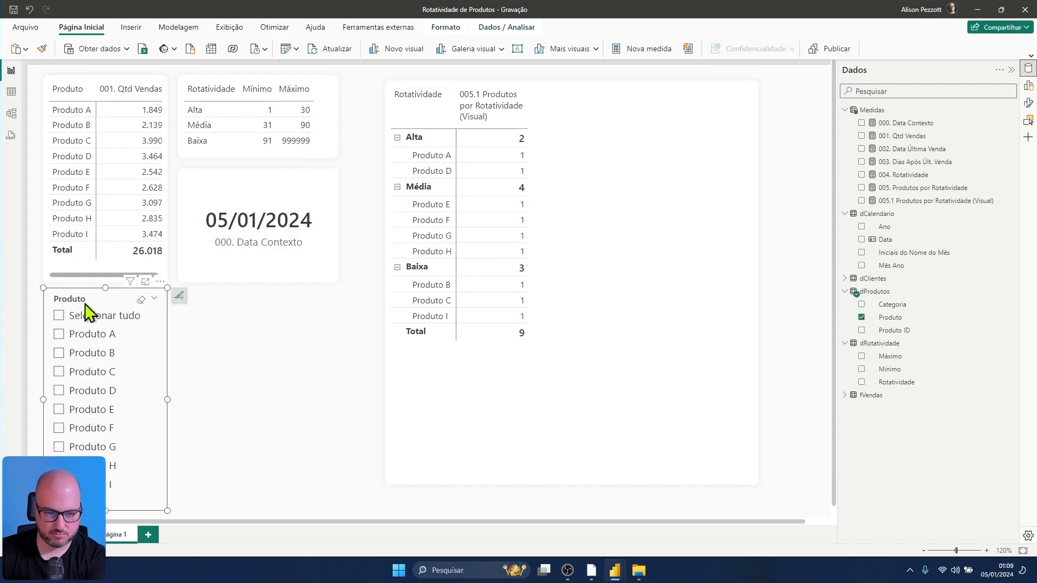
pyautogui.press('Delete')
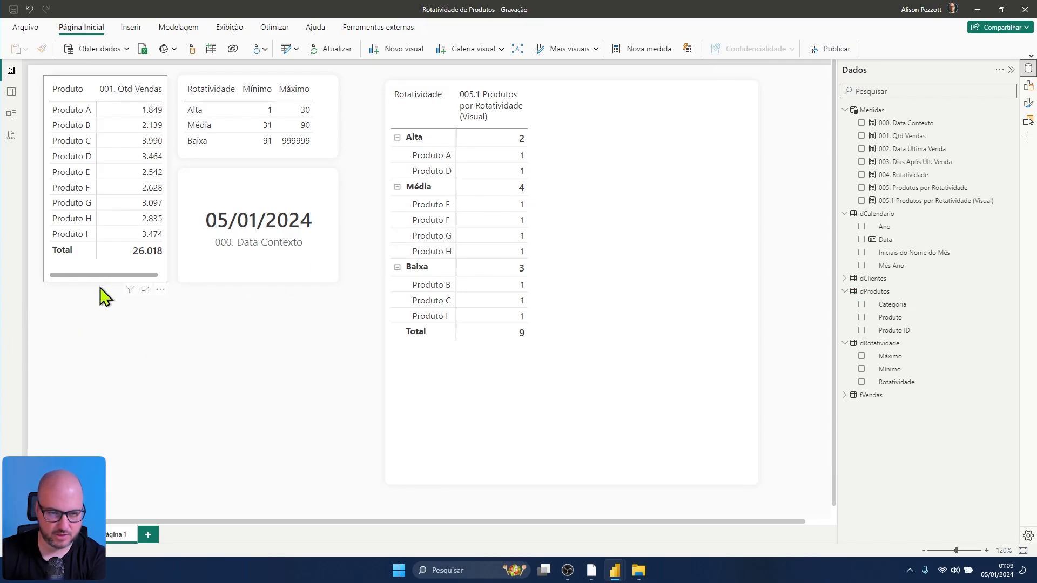
pyautogui.click(100, 288)
pyautogui.press('Delete')
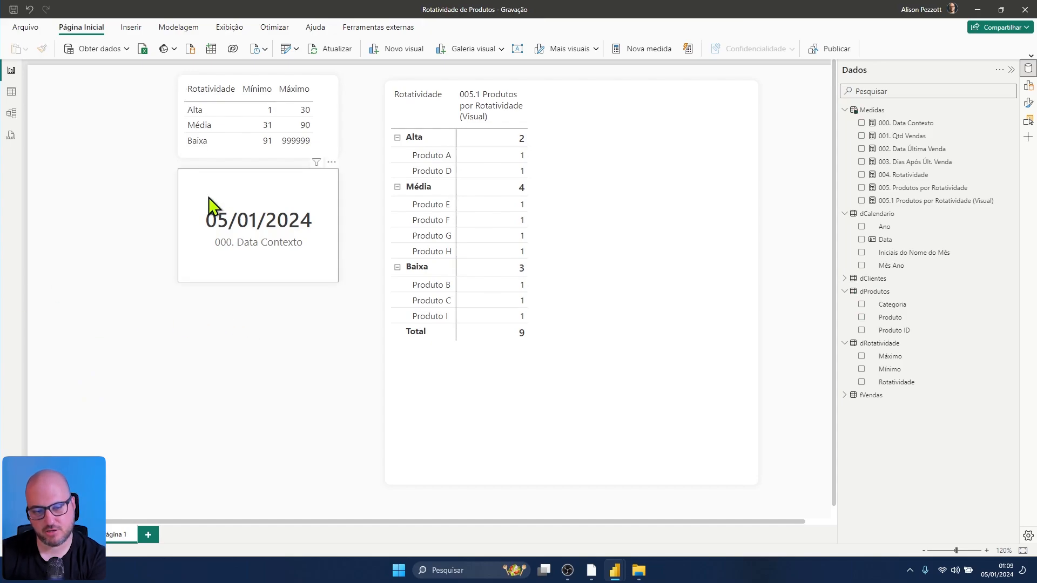
pyautogui.click(242, 213)
pyautogui.press('Delete')
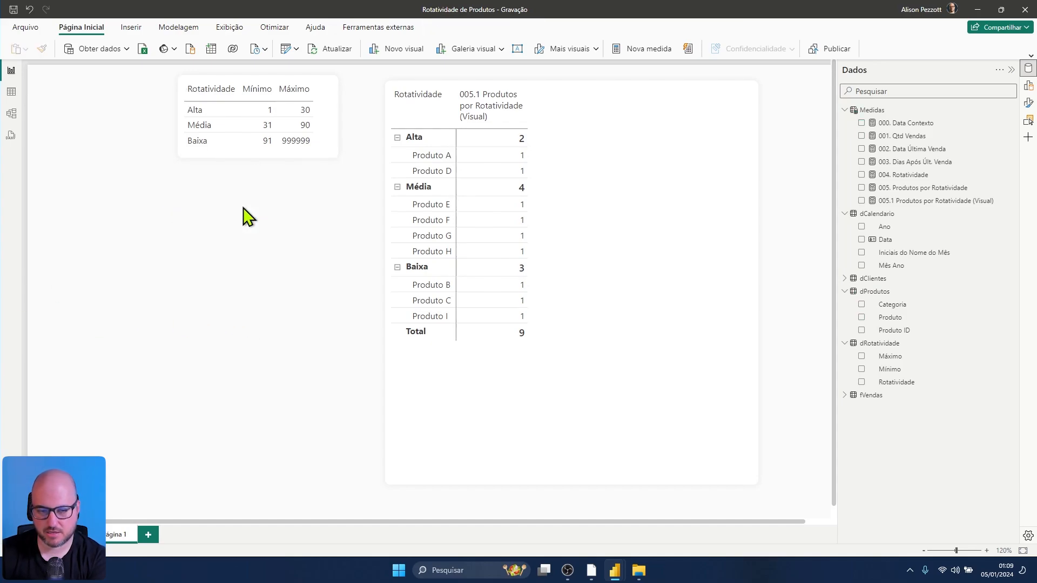
pyautogui.moveTo(275, 157); pyautogui.dragTo(138, 158)
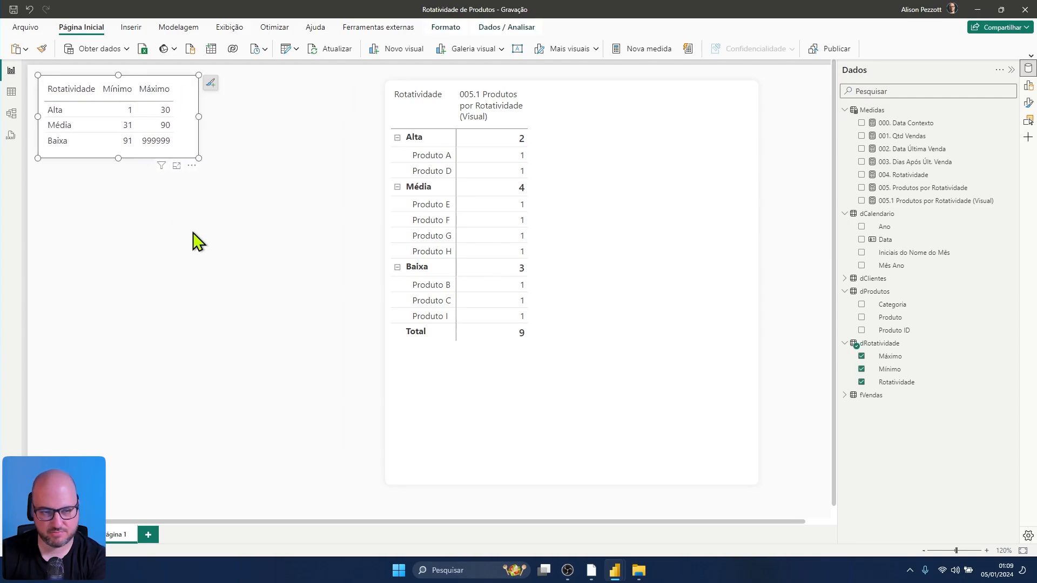
pyautogui.press('Delete')
pyautogui.moveTo(606, 410); pyautogui.dragTo(488, 411)
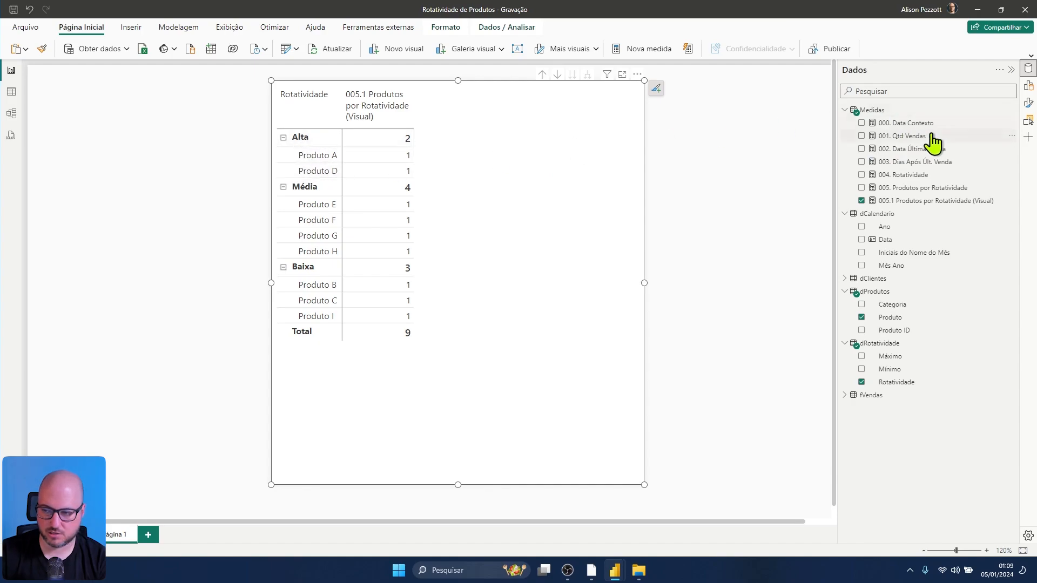
# Step: Show and hide 002. Data Última Venda in the matrix to compare which product rows each class lists
pyautogui.moveTo(913, 149); pyautogui.dragTo(449, 183)
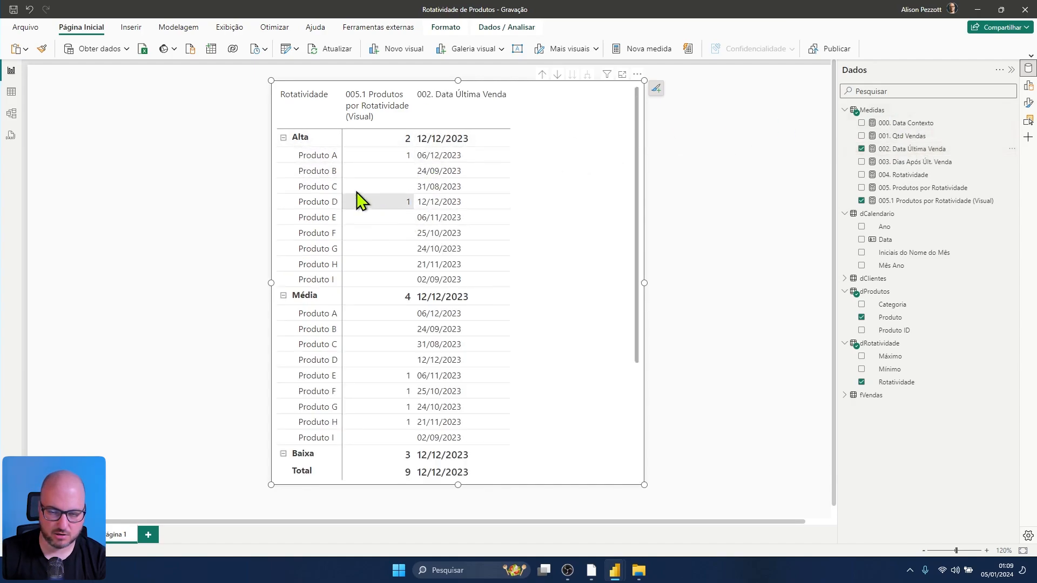
pyautogui.click(861, 149)
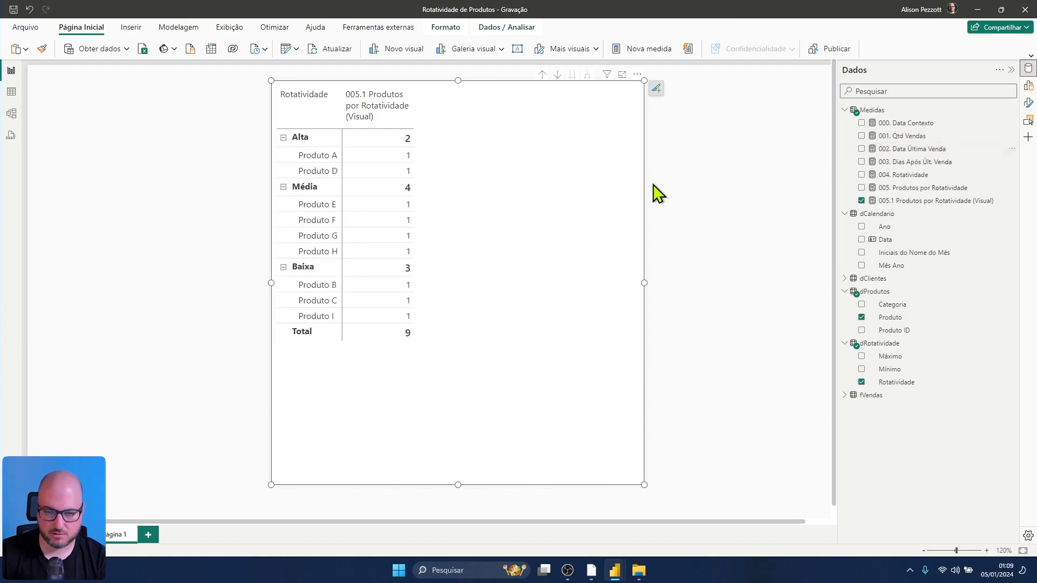
pyautogui.click(861, 149)
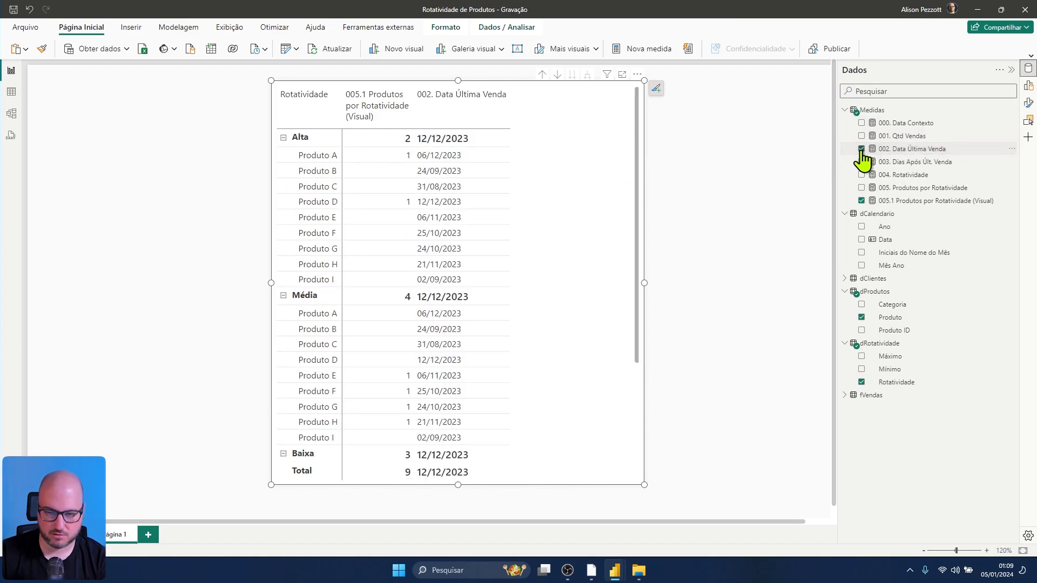
pyautogui.click(862, 150)
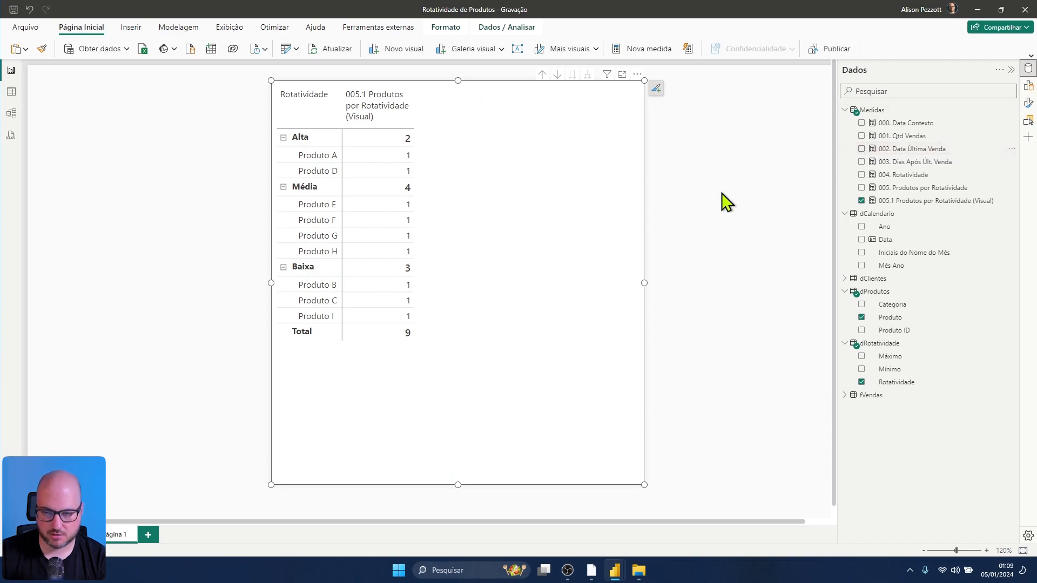
# Step: Create a new measure in the Medidas table named 006. Data Última Venda (Visual)
pyautogui.rightClick(877, 110)
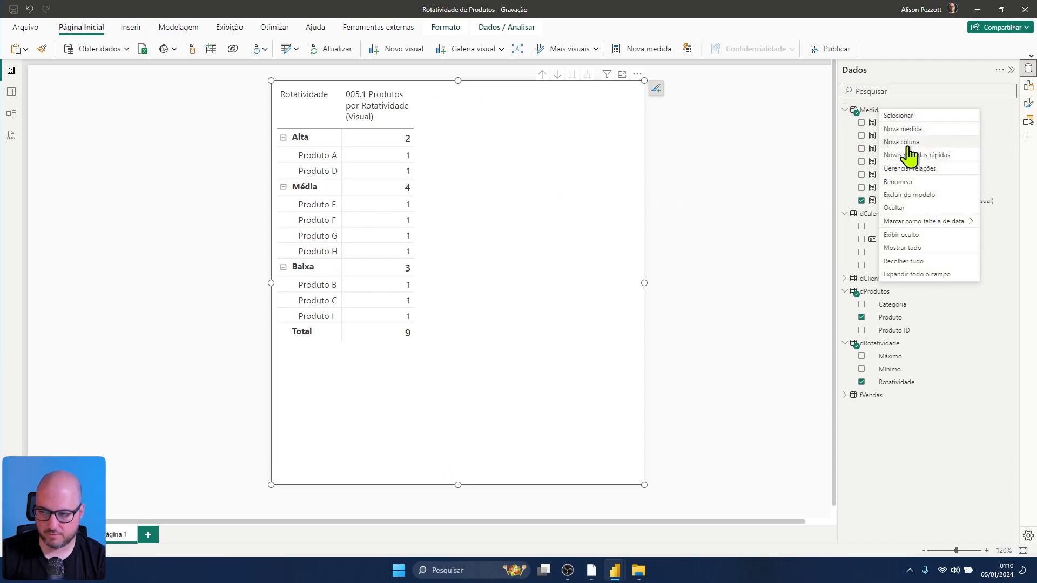
pyautogui.click(905, 129)
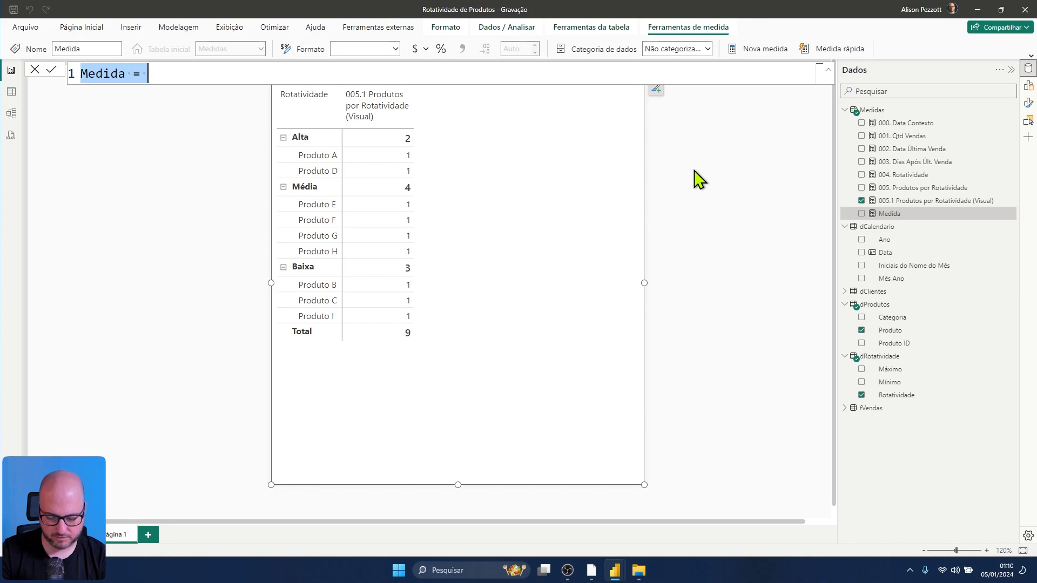
pyautogui.write('006. Data Última Ven')
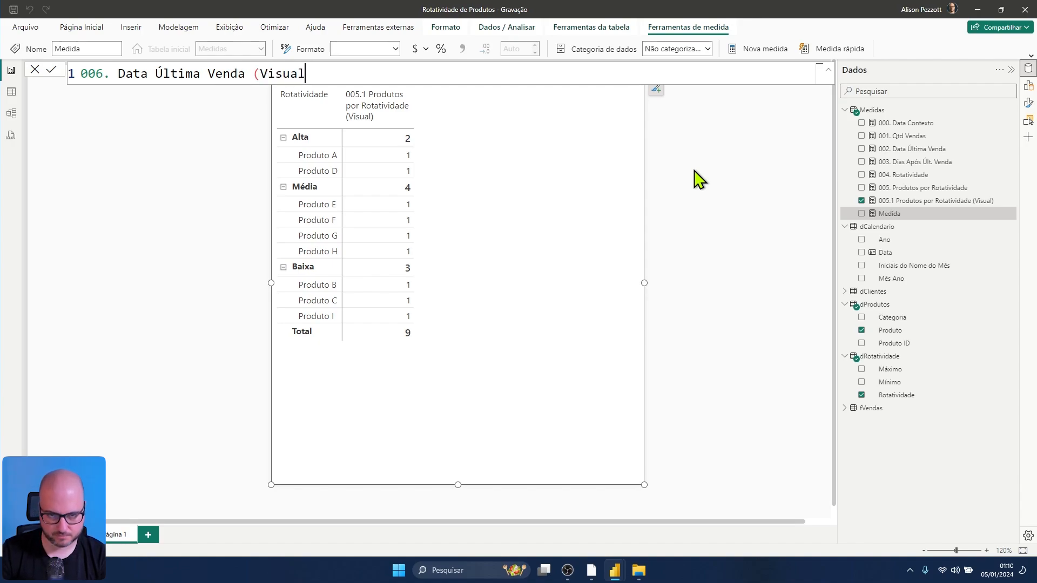
pyautogui.write(') =')
pyautogui.hotkey('shift', 'Return')
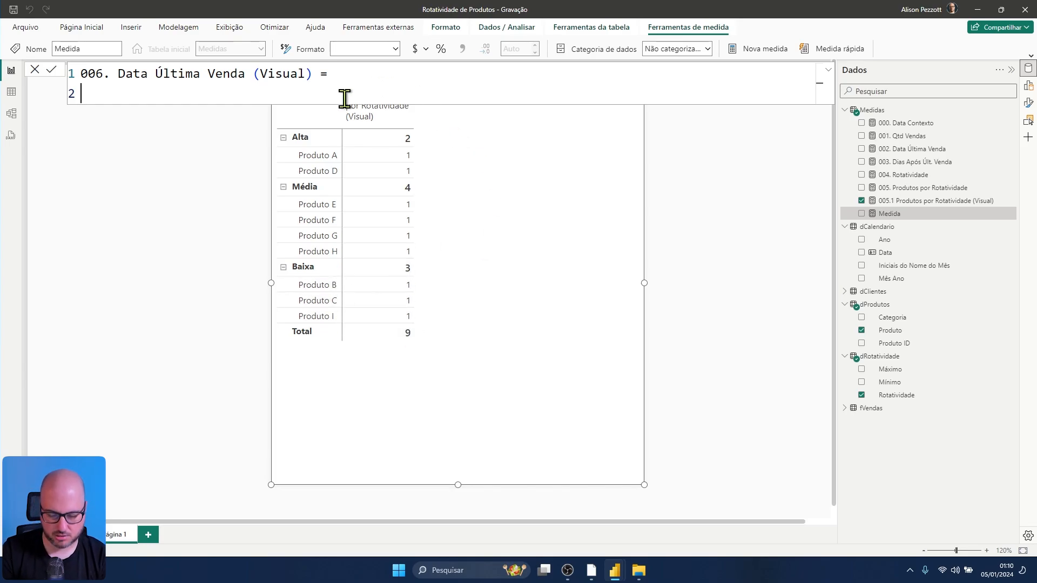
# Step: Start the measure's formula with an IF whose condition is ISINSCOPE ( dProdutos[Produto] )
pyautogui.write('IF(')
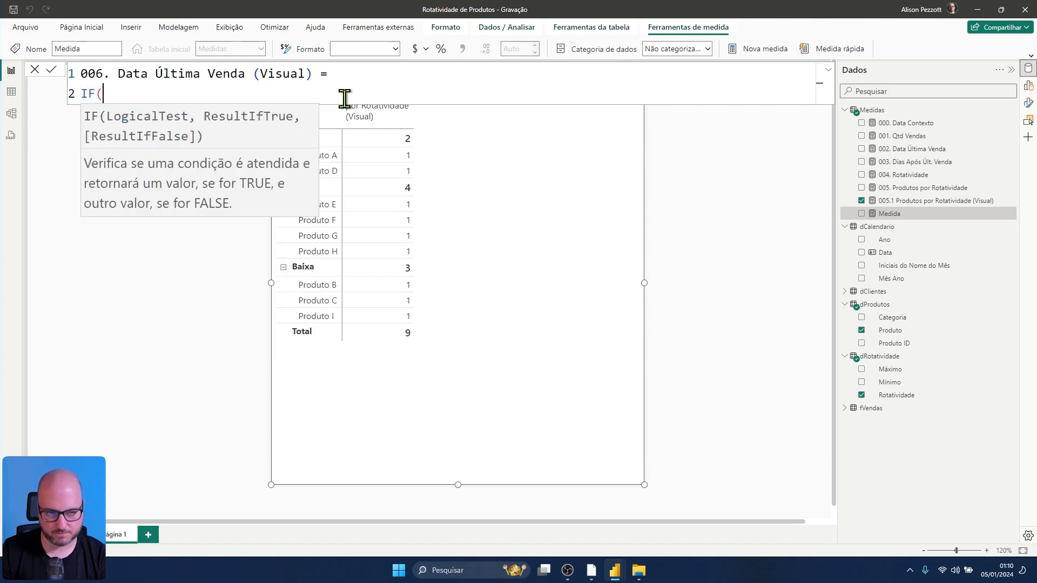
pyautogui.hotkey('shift', 'Return')
pyautogui.write('ISINSCOPE(')
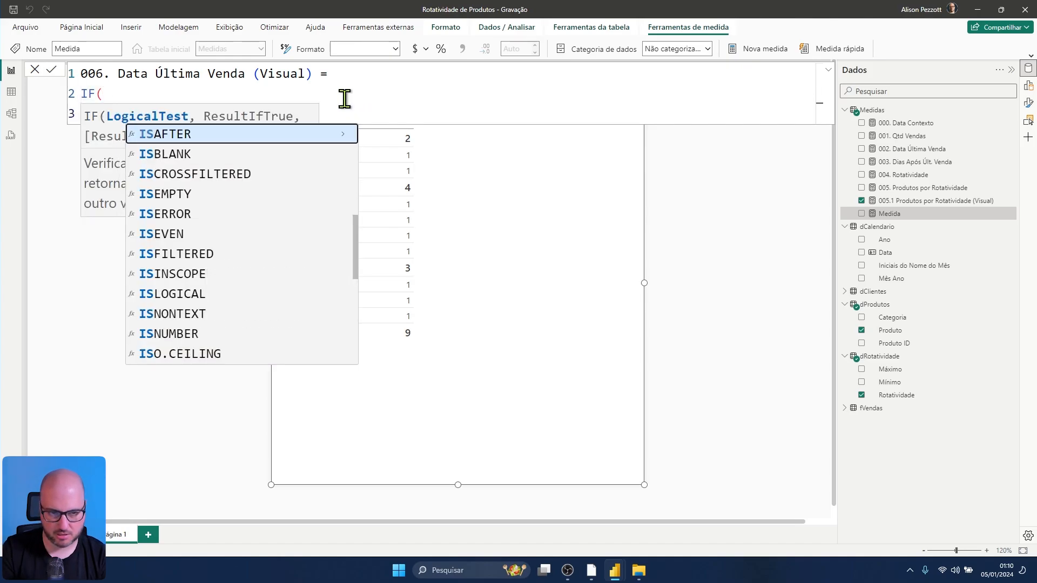
pyautogui.write(' ( ')
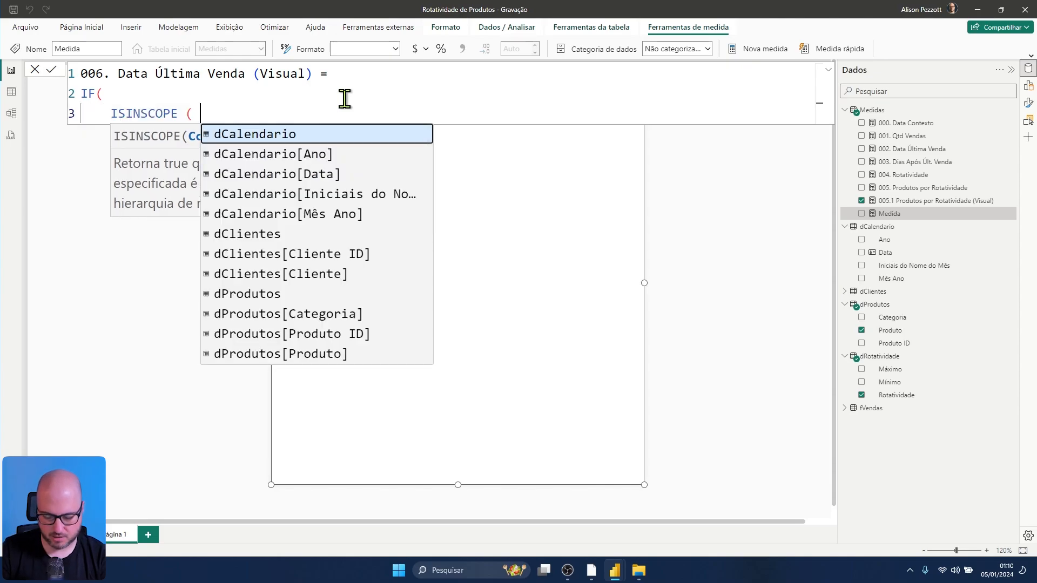
pyautogui.write('dPRo')
pyautogui.press('Down')
pyautogui.press('Down')
pyautogui.press('Down')
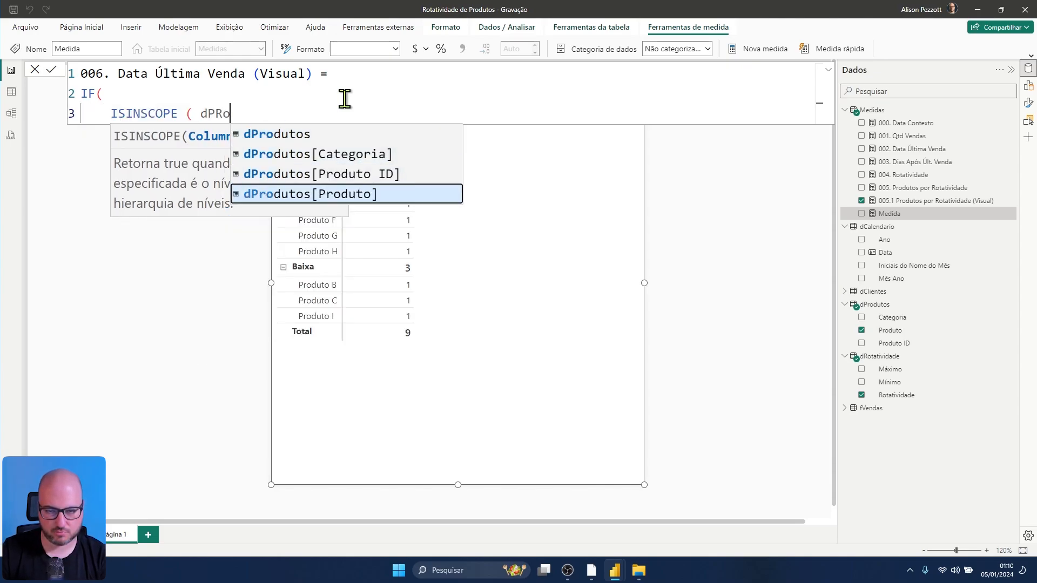
pyautogui.press('Tab')
pyautogui.write('),')
pyautogui.press('Return')
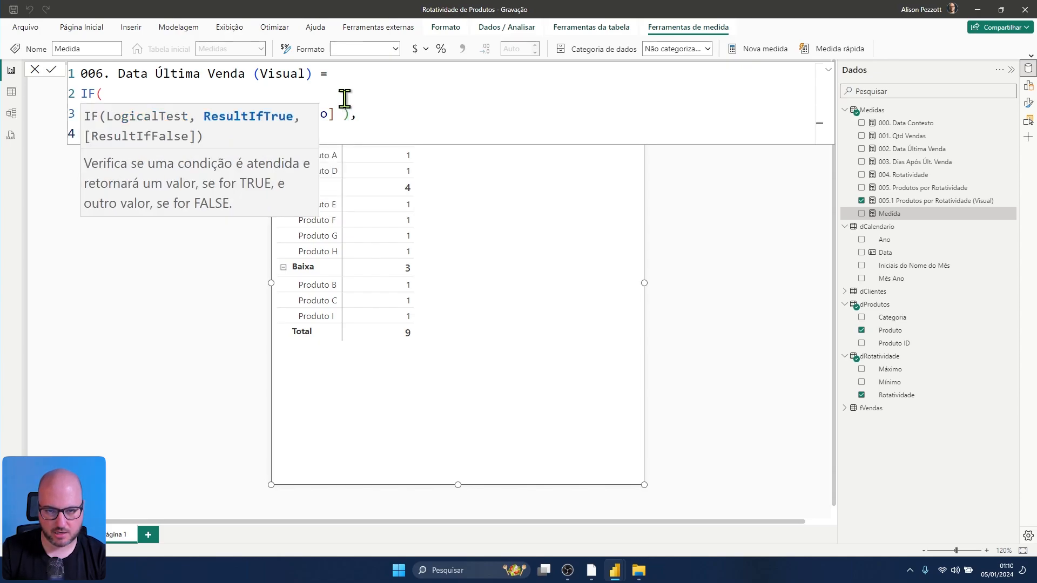
# Step: Return [002. Data Última Venda] as the IF's true result, close the function and commit the measure
pyautogui.click(360, 101)
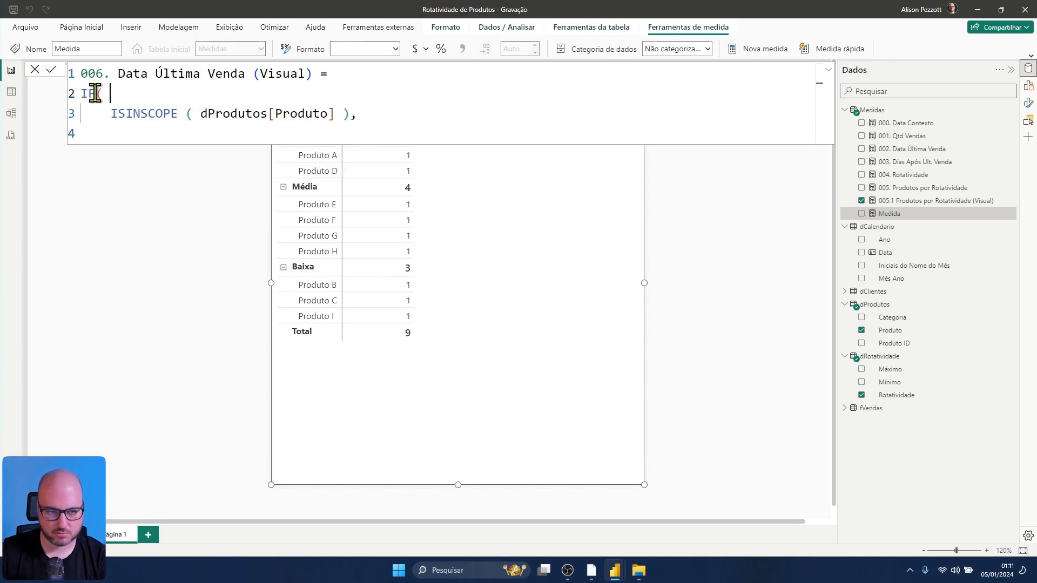
pyautogui.click(382, 114)
pyautogui.press('Return')
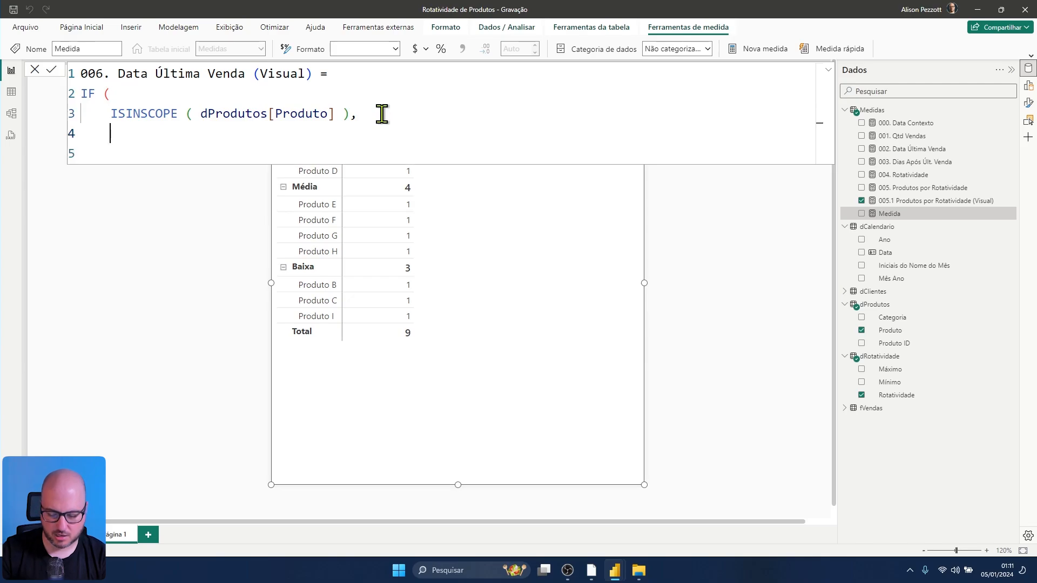
pyautogui.write('[')
pyautogui.click(292, 196)
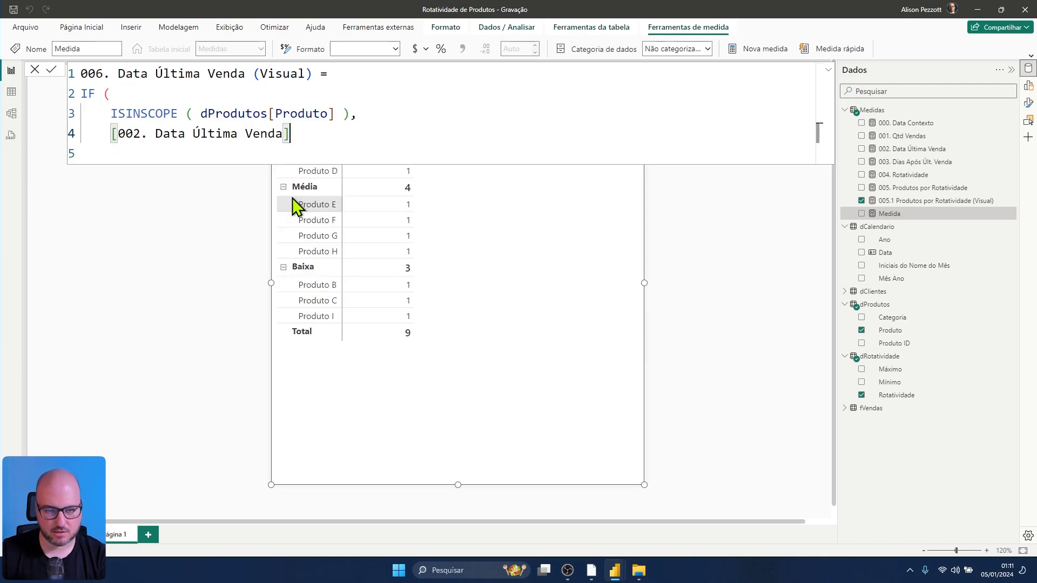
pyautogui.press('Return')
pyautogui.write(')')
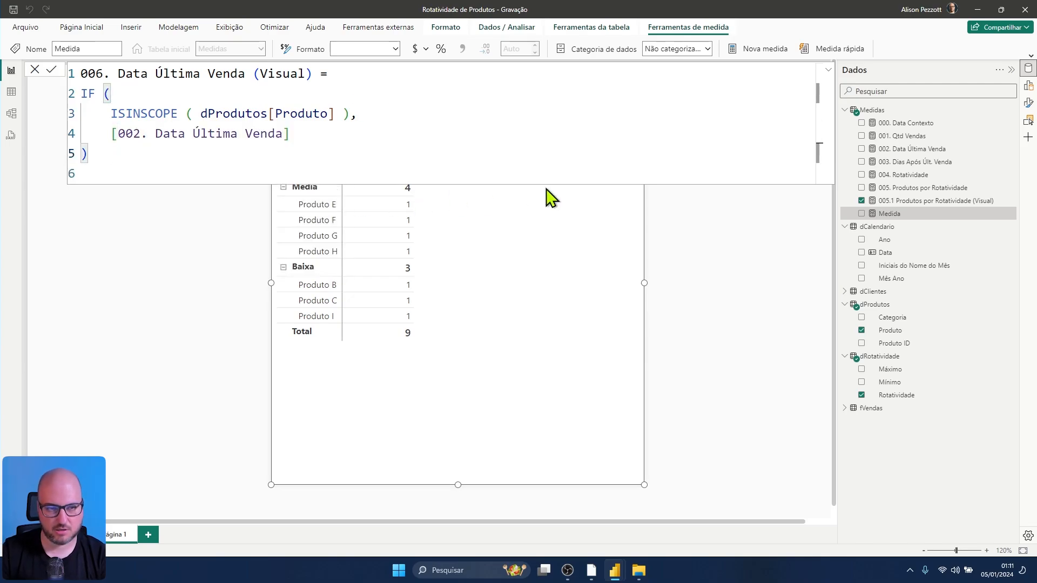
pyautogui.press('Return')
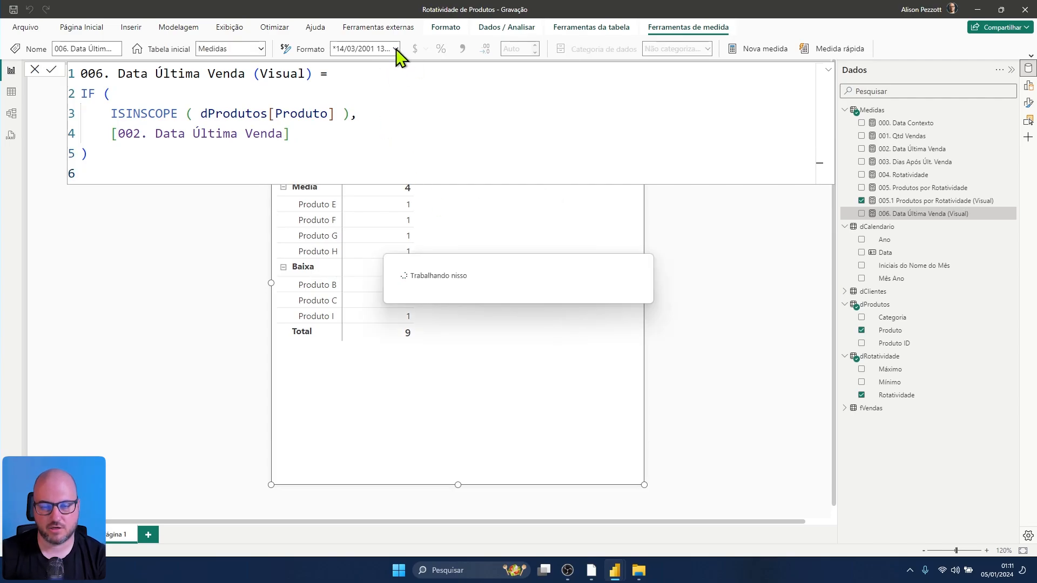
# Step: Give 006. Data Última Venda (Visual) the short date format *14/03/2001 and add it to the Rotatividade matrix
pyautogui.click(396, 48)
pyautogui.click(406, 87)
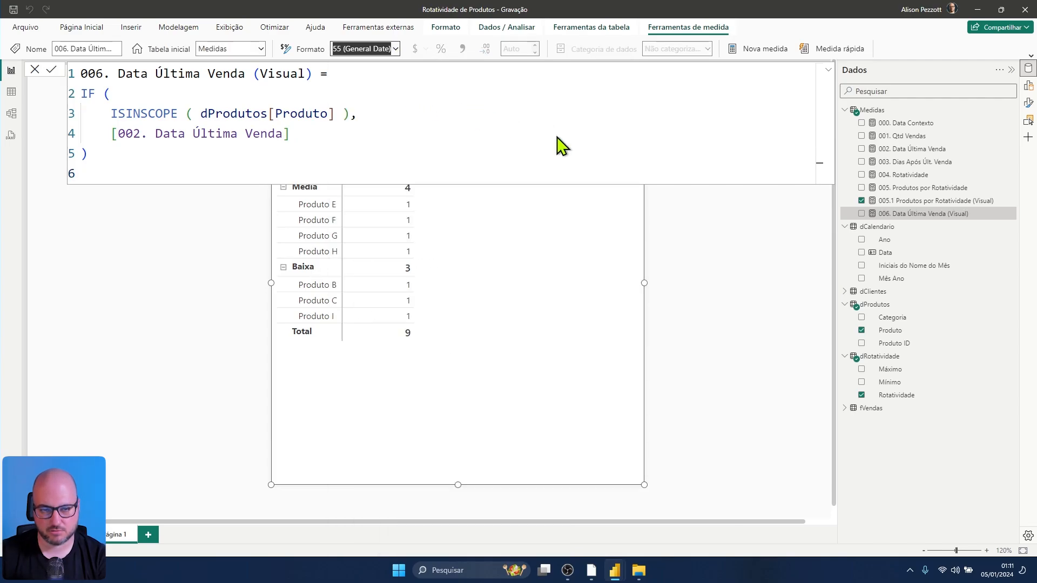
pyautogui.moveTo(866, 213); pyautogui.dragTo(480, 226)
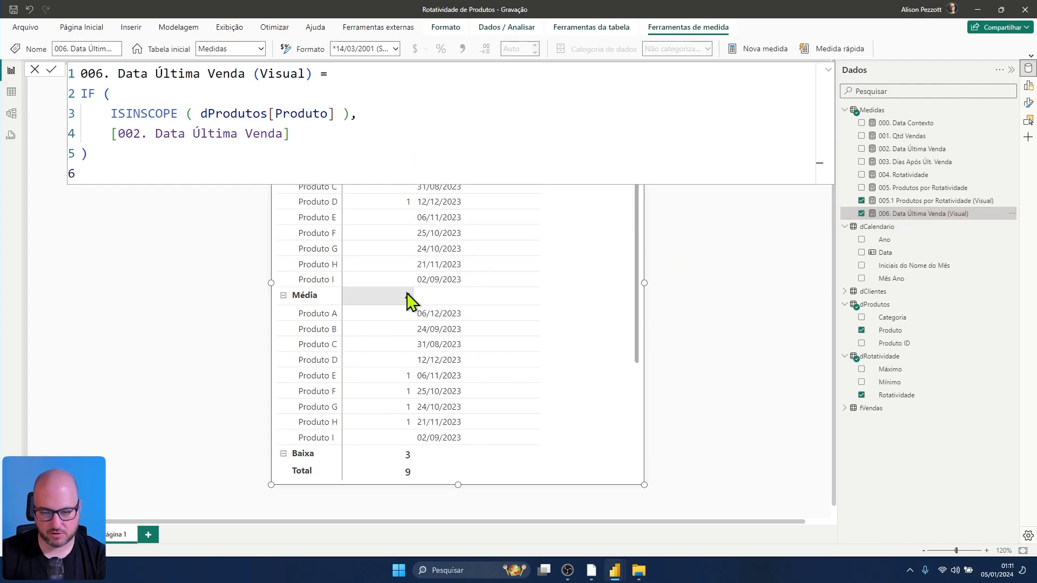
pyautogui.click(829, 70)
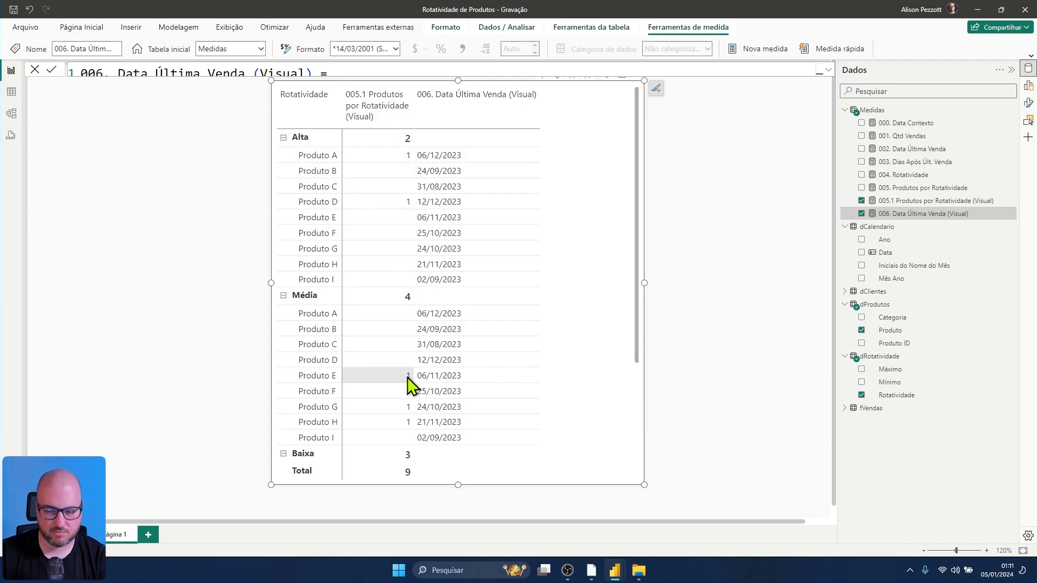
pyautogui.scroll(-5, 427, 424)
pyautogui.scroll(4, 470, 331)
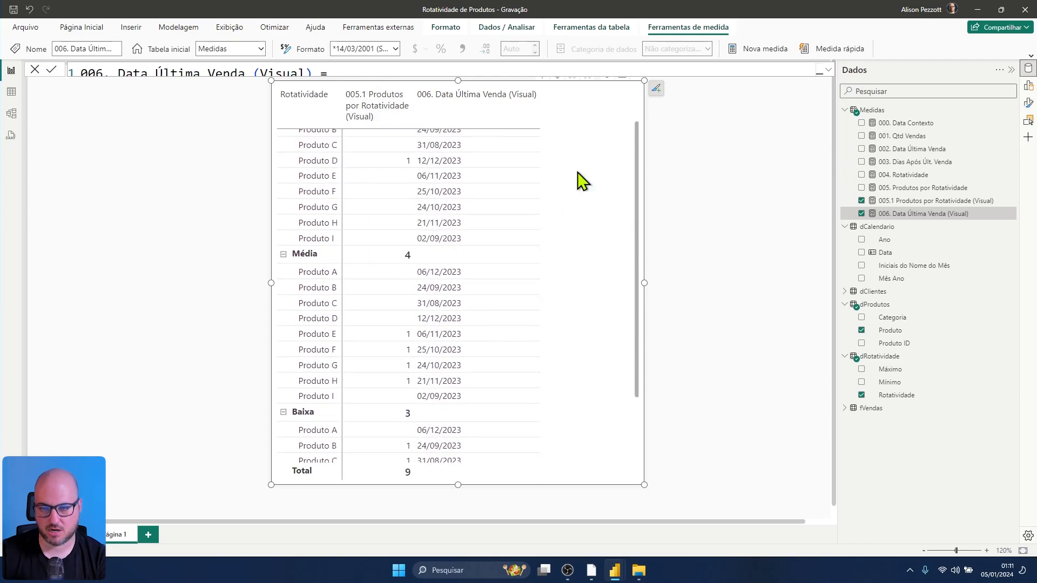
# Step: Extend the IF condition with && [005.1 Produtos por Rotatividade (Visual)], indent the ISINSCOPE line and commit the measure
pyautogui.click(829, 70)
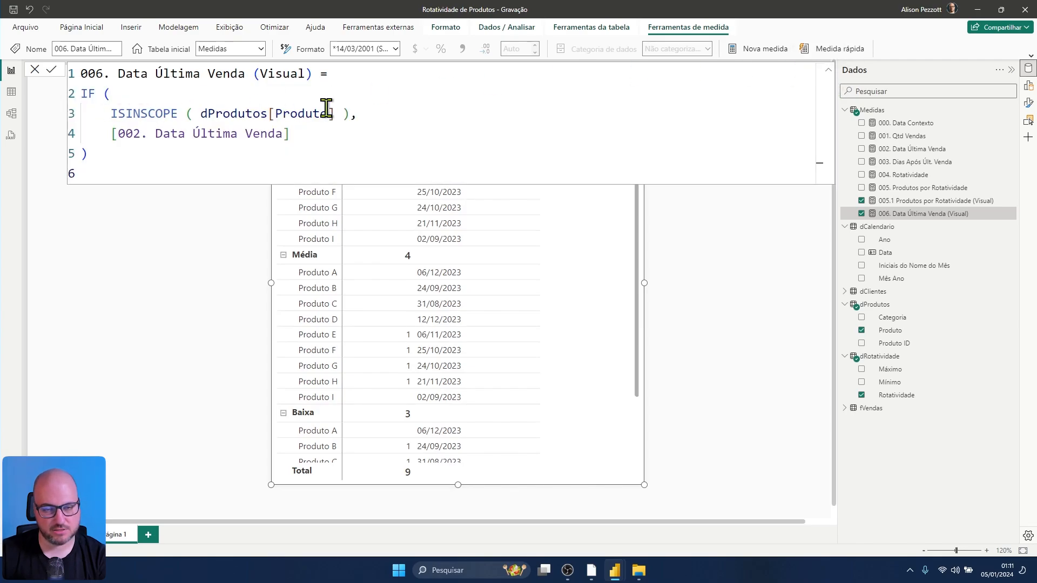
pyautogui.click(350, 114)
pyautogui.hotkey('shift', 'Return')
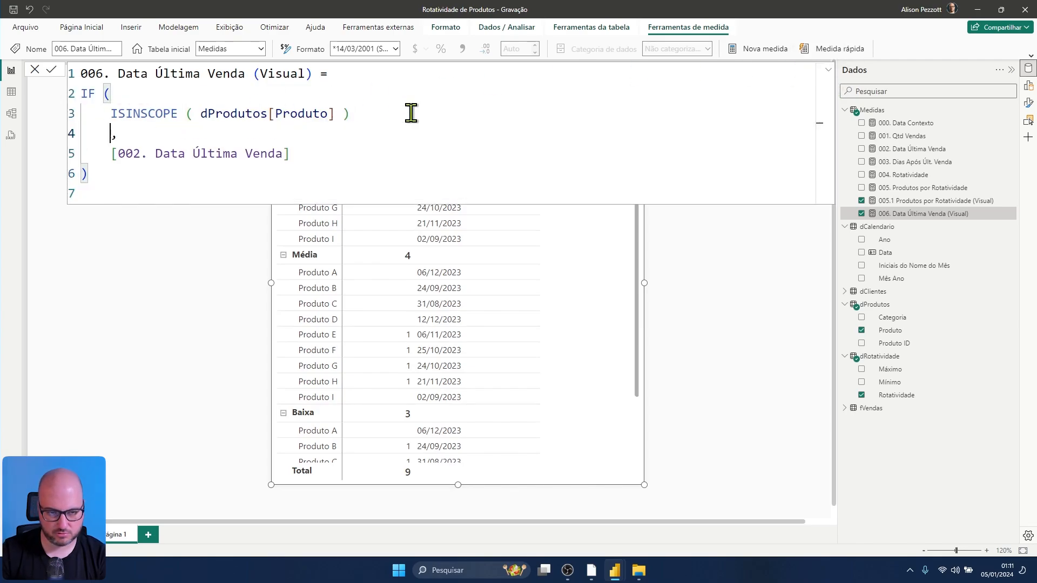
pyautogui.write('&& ')
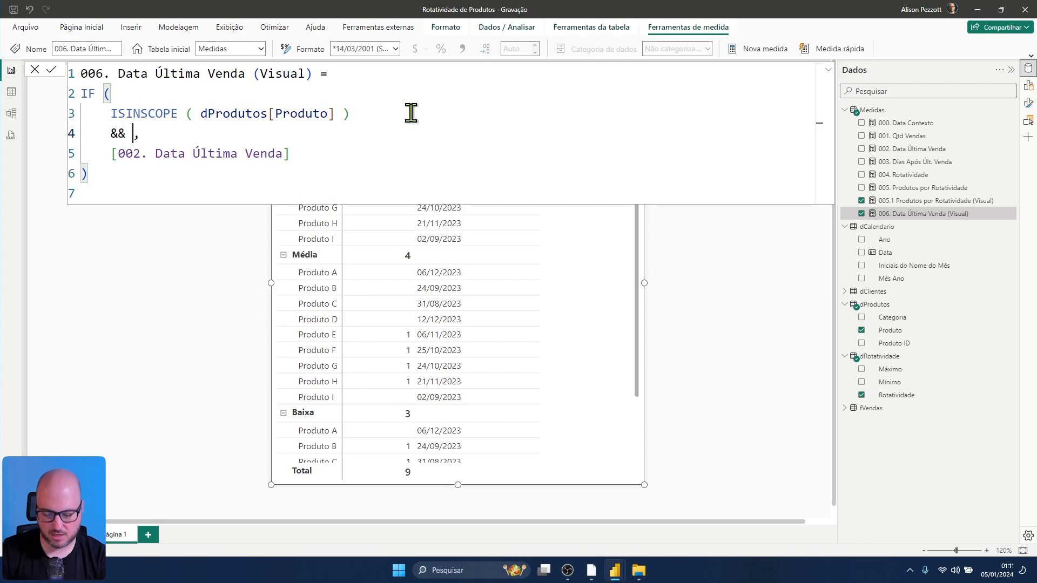
pyautogui.write('[')
pyautogui.press('Down')
pyautogui.press('Down')
pyautogui.press('Down')
pyautogui.press('Down')
pyautogui.press('Down')
pyautogui.press('Down')
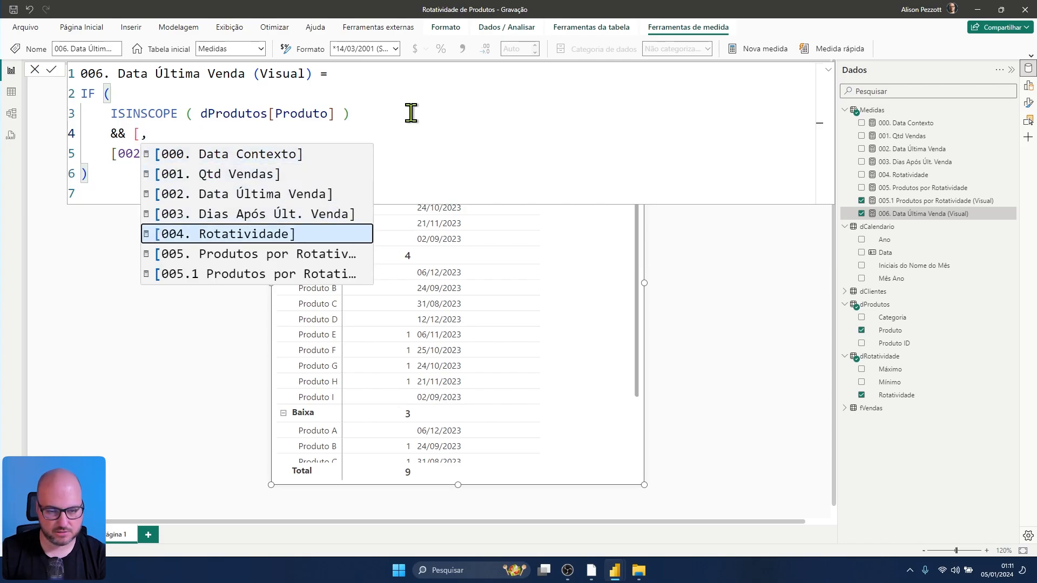
pyautogui.press('Tab')
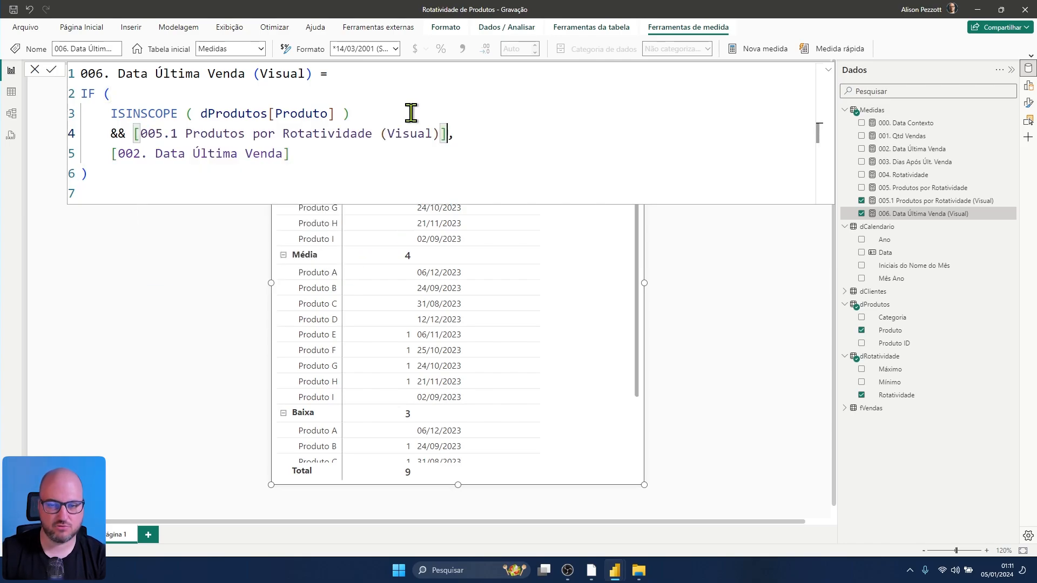
pyautogui.click(110, 114)
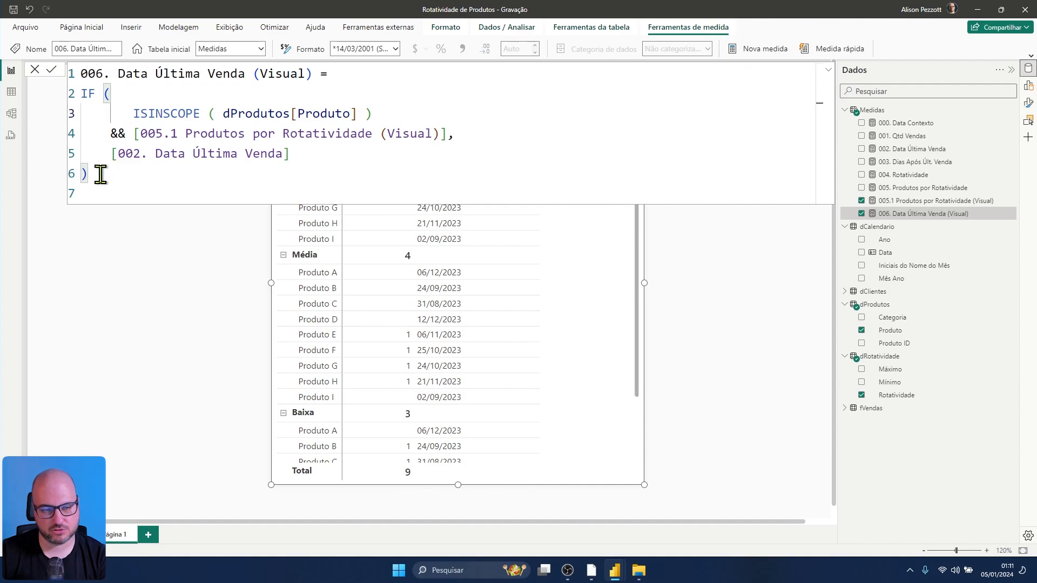
pyautogui.click(52, 70)
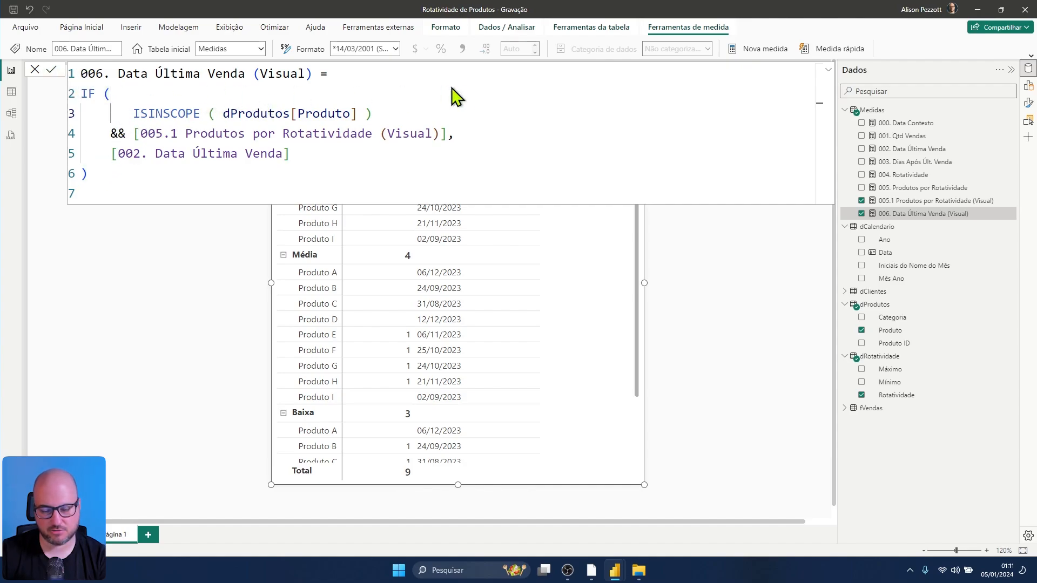
# Step: Narrow the matrix's 006. Data Última Venda (Visual) column so its header wraps onto three lines
pyautogui.click(828, 71)
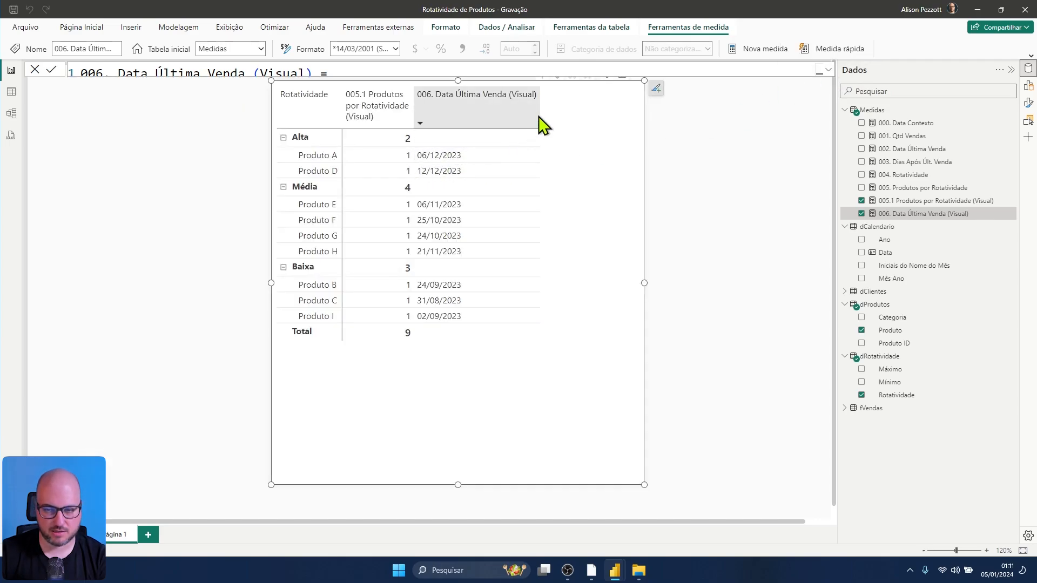
pyautogui.moveTo(539, 114); pyautogui.dragTo(471, 115)
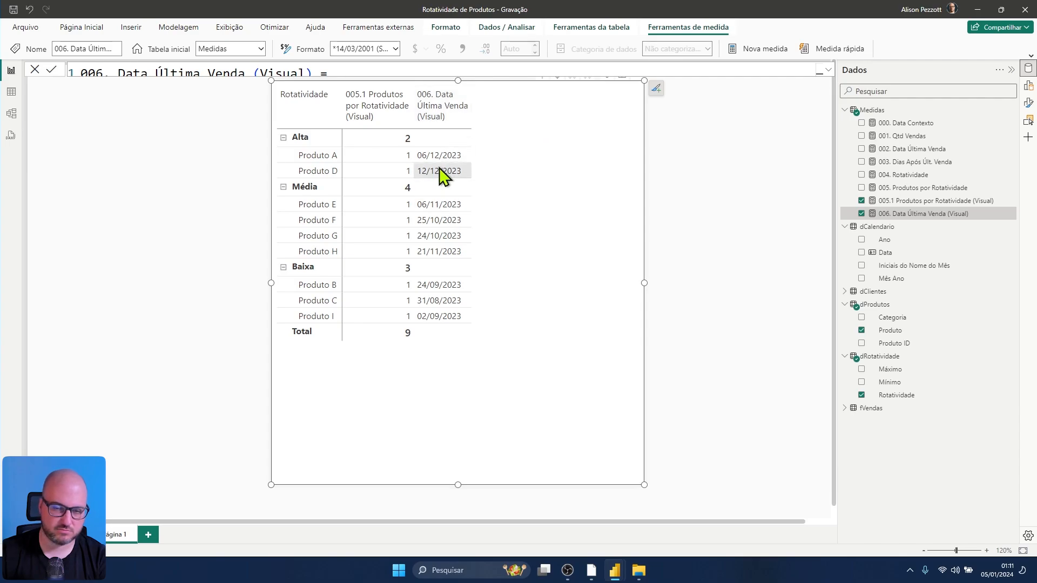
pyautogui.click(283, 137)
pyautogui.click(283, 137)
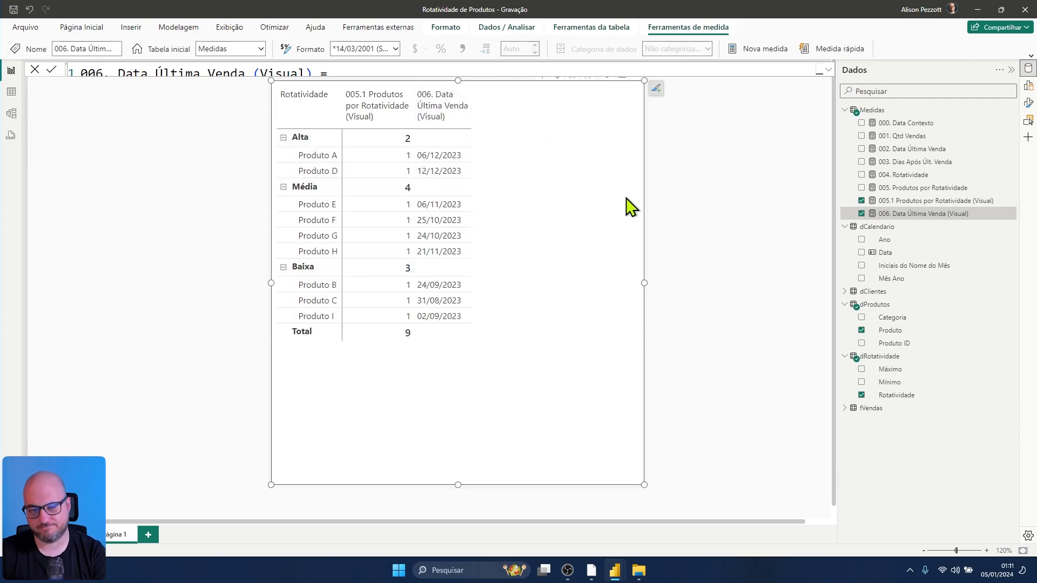
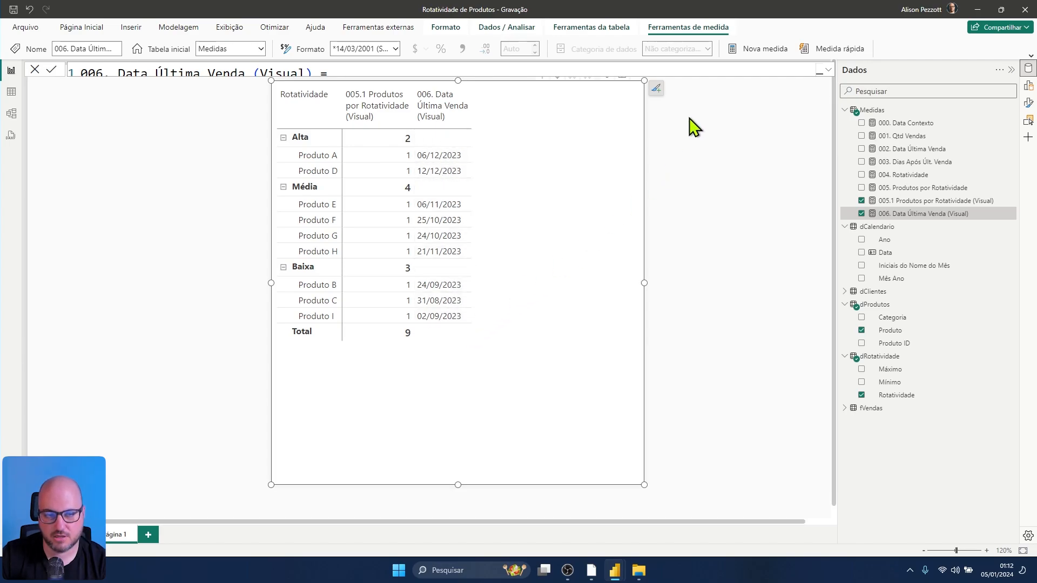
# Step: Add [005.1 Produtos por Rotatividade (Visual)] as the IF's false result in measure 006. Data Última Venda (Visual)
pyautogui.click(828, 71)
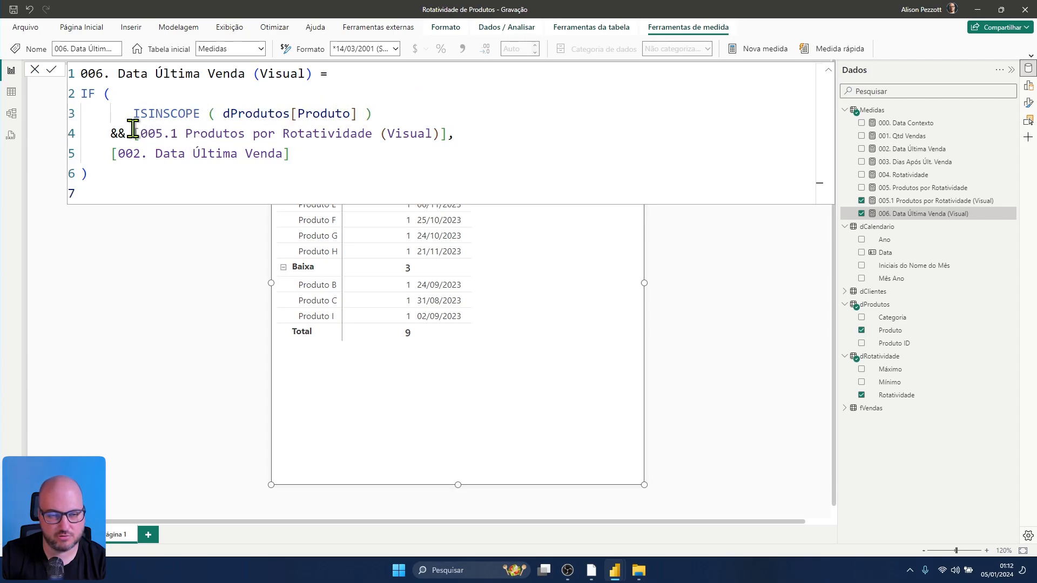
pyautogui.click(309, 152)
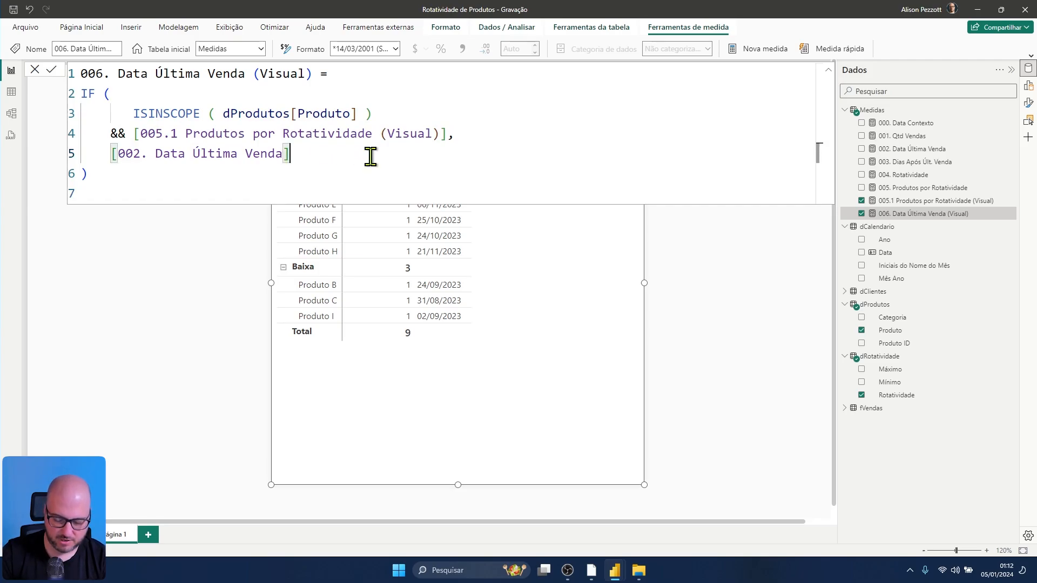
pyautogui.write(',')
pyautogui.press('Return')
pyautogui.press('Up')
pyautogui.press('Up')
pyautogui.press('Up')
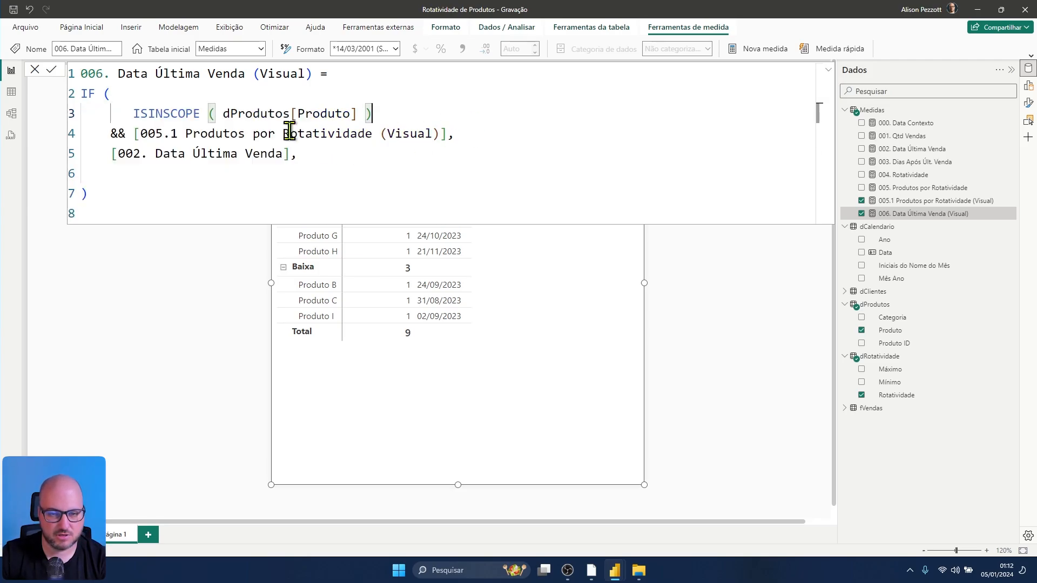
pyautogui.moveTo(130, 133); pyautogui.dragTo(445, 133)
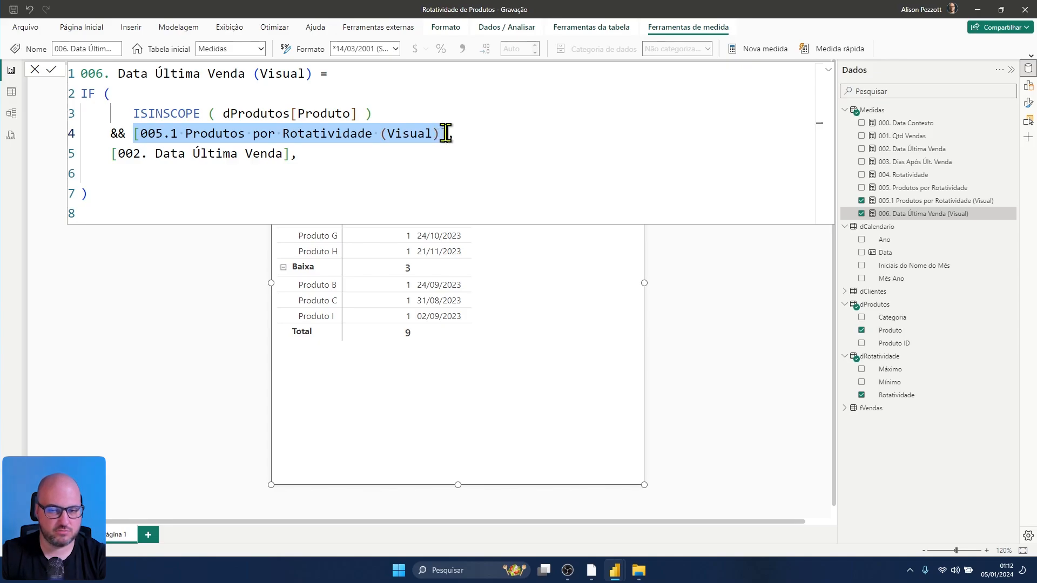
pyautogui.hotkey('ctrl', 'c')
pyautogui.click(171, 174)
pyautogui.hotkey('ctrl', 'v')
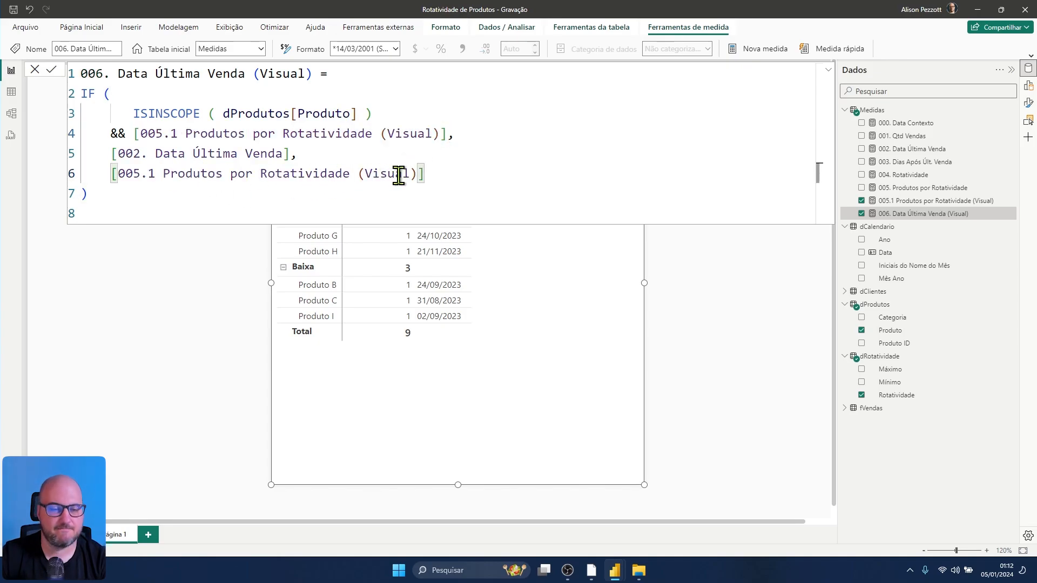
# Step: Indent the whole IF block one level below the measure name and commit the measure
pyautogui.click(139, 192)
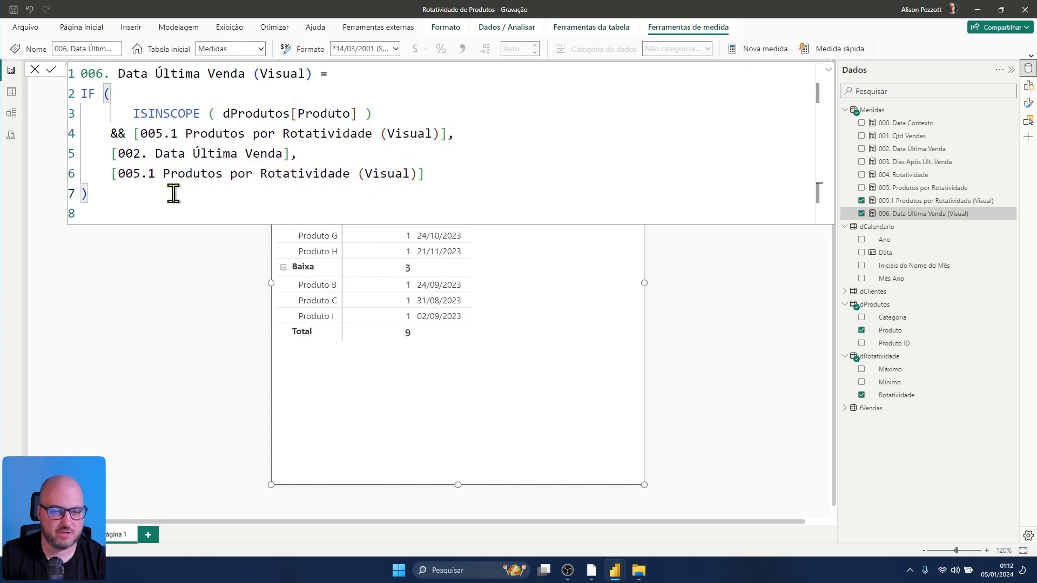
pyautogui.moveTo(172, 193); pyautogui.dragTo(80, 93)
pyautogui.press('Tab')
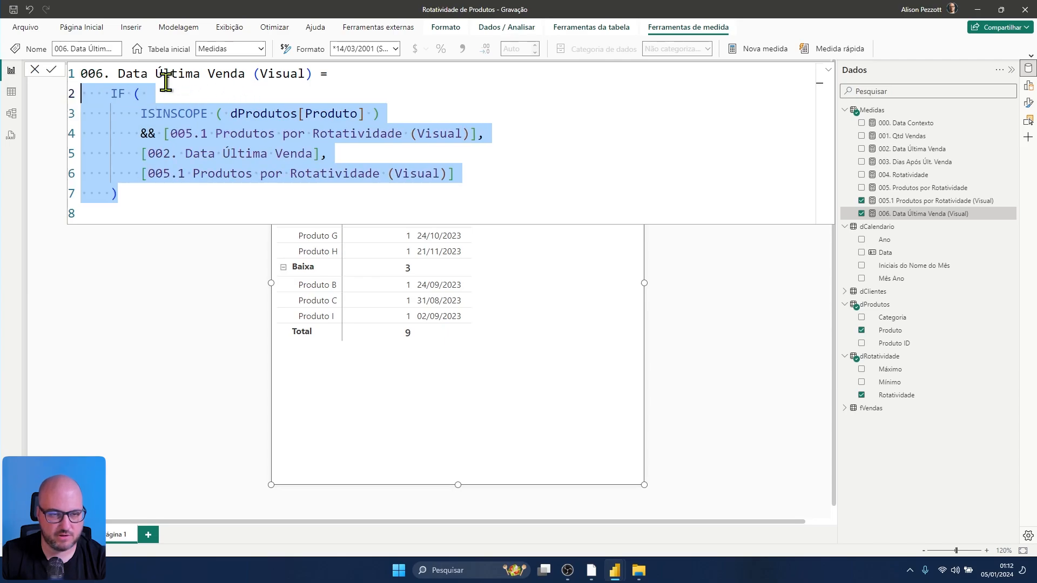
pyautogui.click(52, 70)
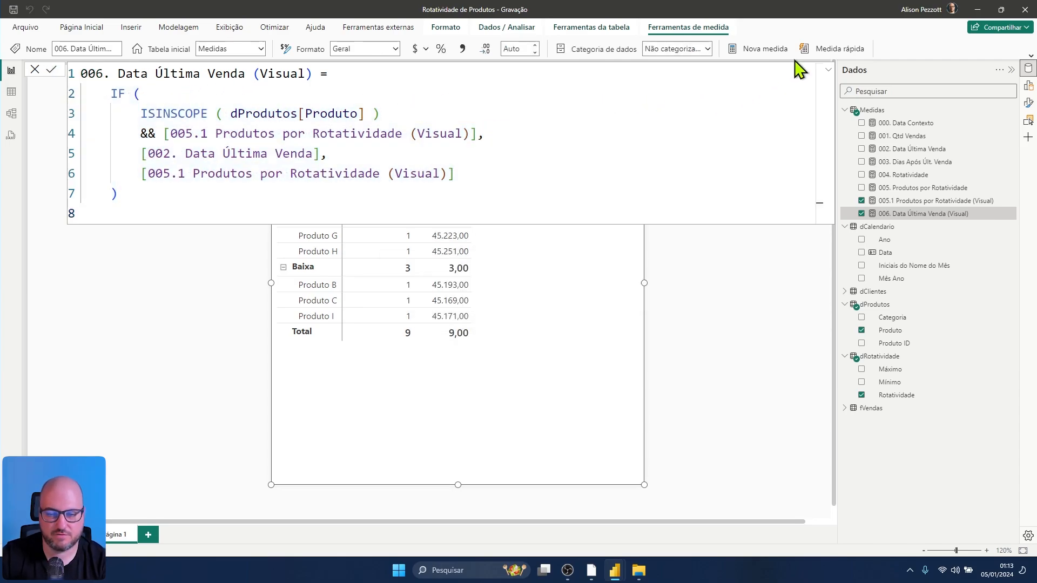
pyautogui.click(828, 69)
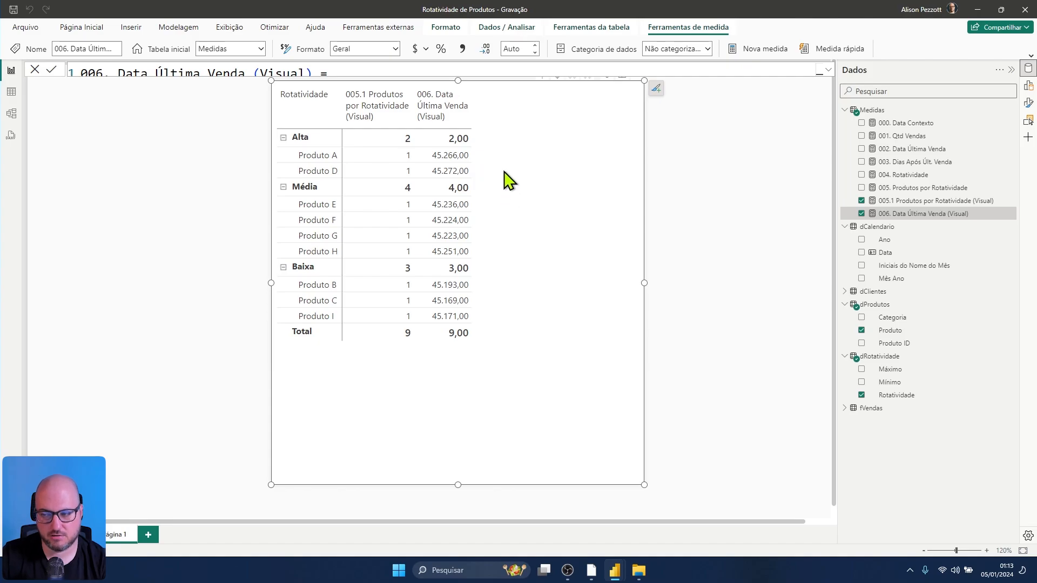
# Step: Copy the full measure formula, switch the measure's format to Dinâmico and replace the default format expression with the copied formula
pyautogui.click(829, 76)
pyautogui.moveTo(136, 192); pyautogui.dragTo(70, 74)
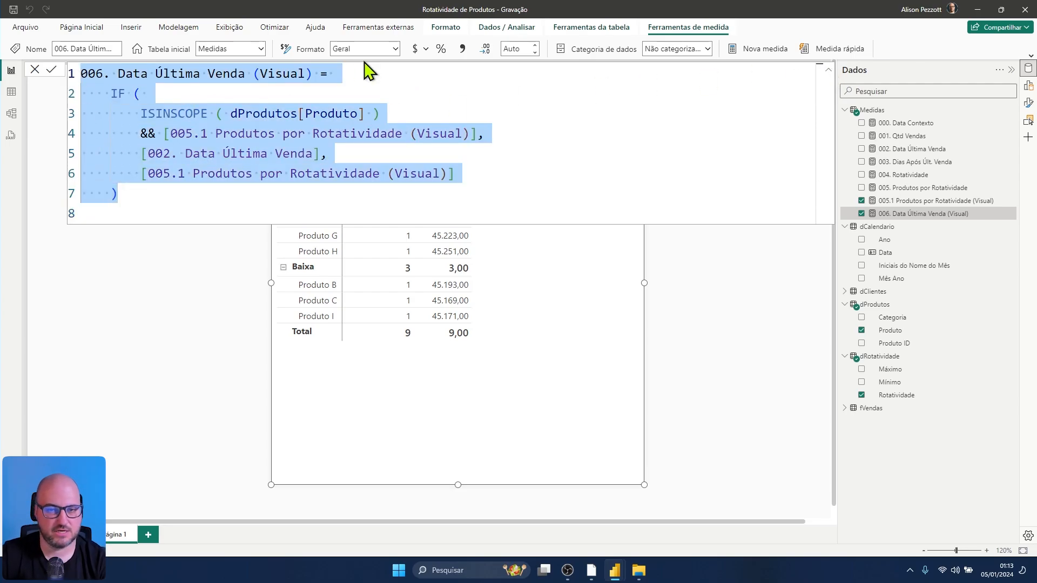
pyautogui.click(398, 50)
pyautogui.press('Escape')
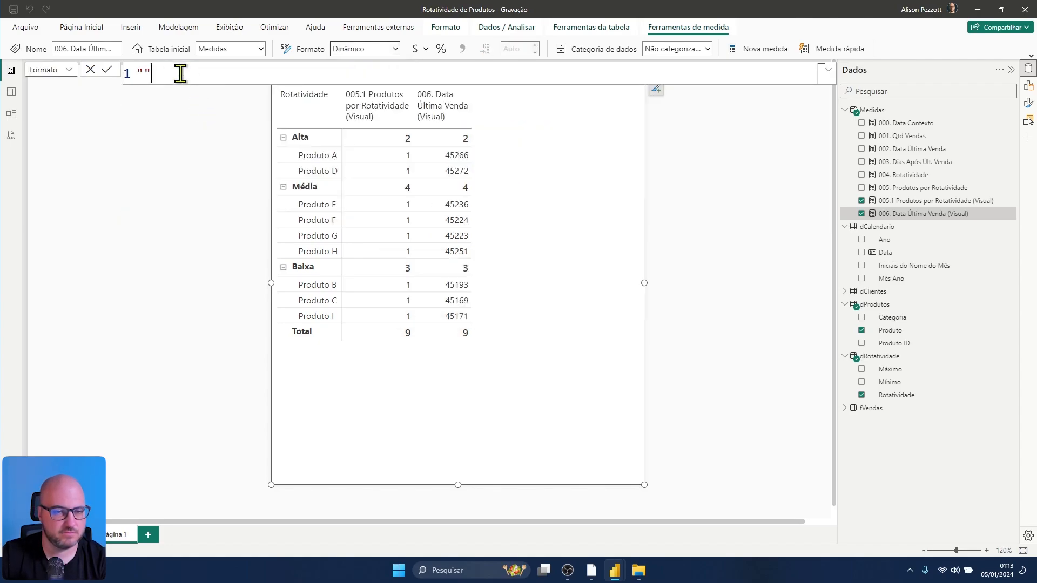
pyautogui.moveTo(178, 73); pyautogui.dragTo(133, 74)
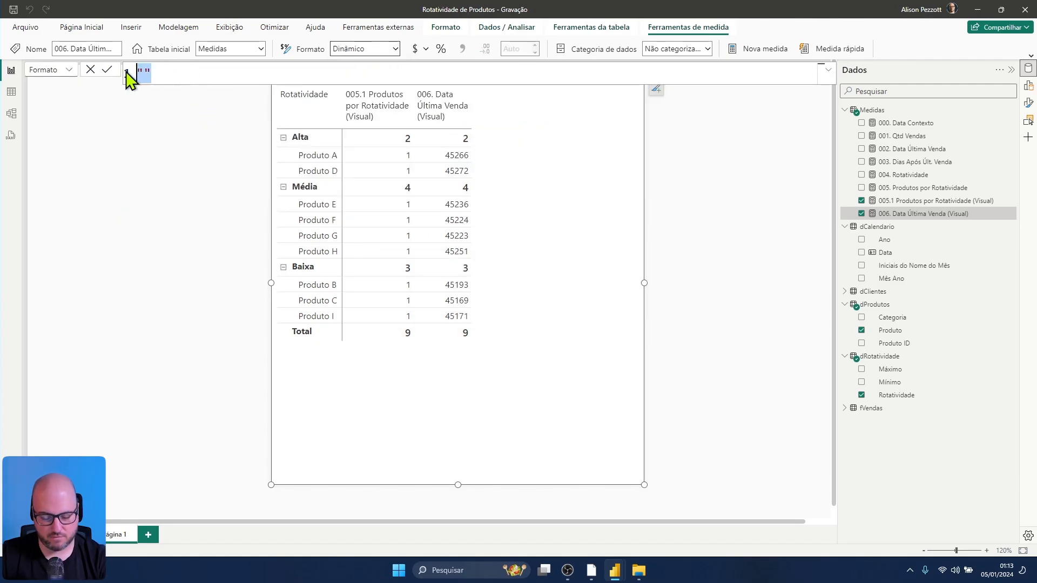
pyautogui.hotkey('ctrl', 'v')
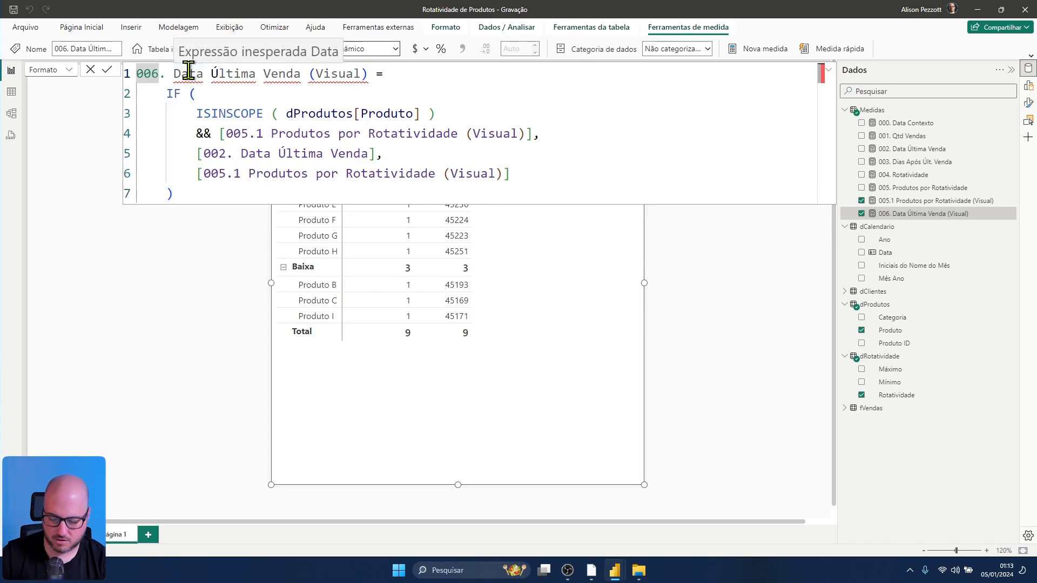
# Step: Insert two blank lines above the pasted formula in the dynamic format expression
pyautogui.hotkey('shift', 'Return')
pyautogui.hotkey('shift', 'Return')
pyautogui.press('Up')
pyautogui.press('Up')
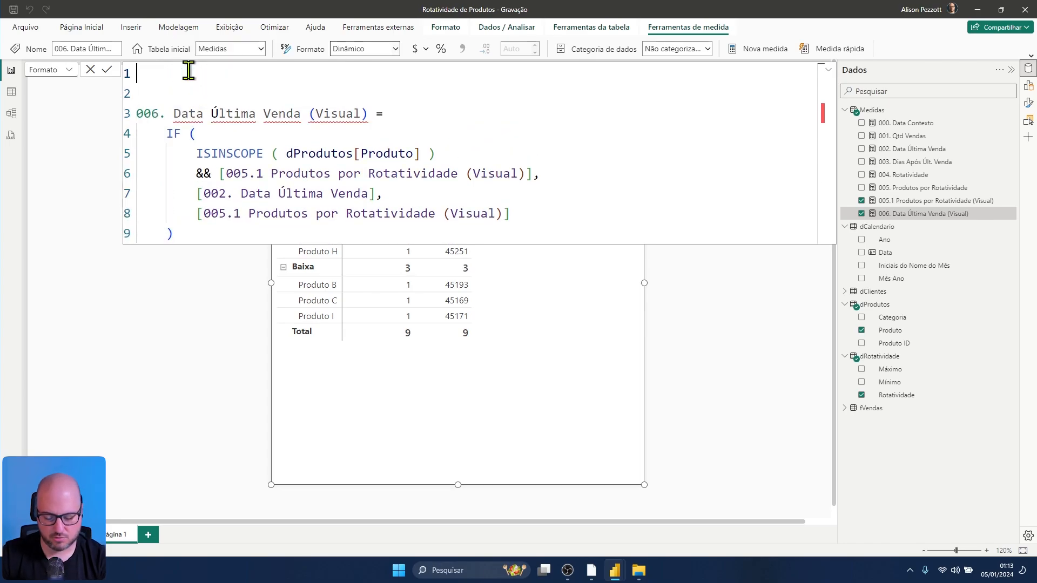
# Step: Declare the variable VAR __Valor = SELECTEDMEASURE ( ) on the format expression's first line
pyautogui.write('VAR')
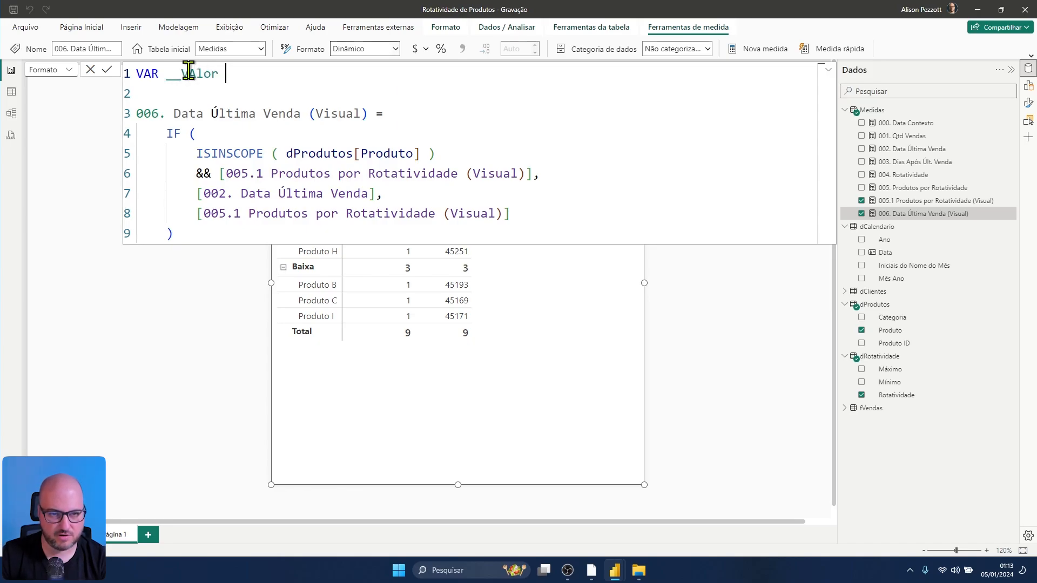
pyautogui.write('__Va')
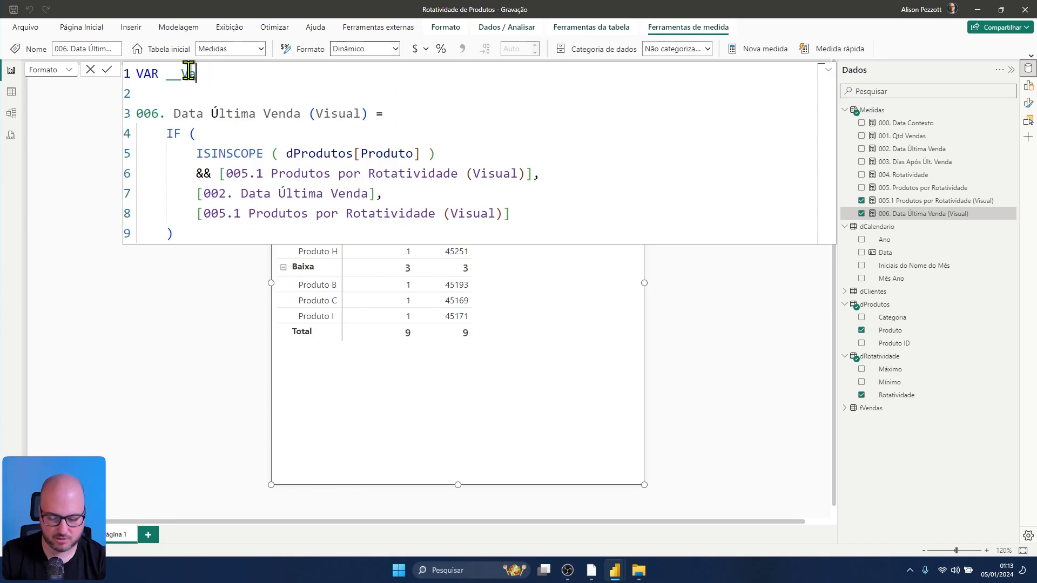
pyautogui.write('lor = SELECTCOLUMNS(')
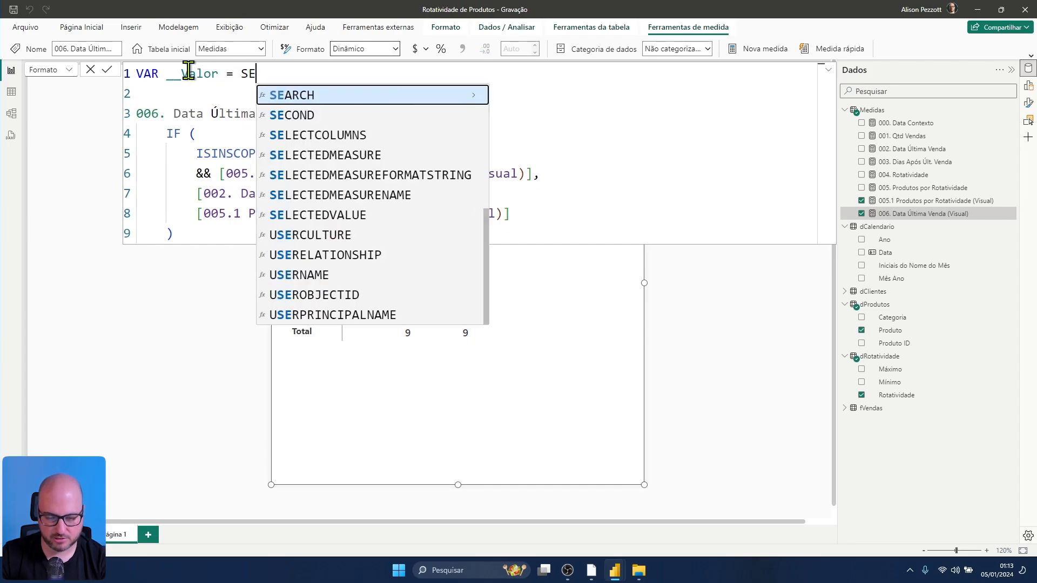
pyautogui.press('BackSpace')
pyautogui.press('BackSpace')
pyautogui.press('BackSpace')
pyautogui.press('BackSpace')
pyautogui.press('BackSpace')
pyautogui.press('BackSpace')
pyautogui.press('BackSpace')
pyautogui.press('BackSpace')
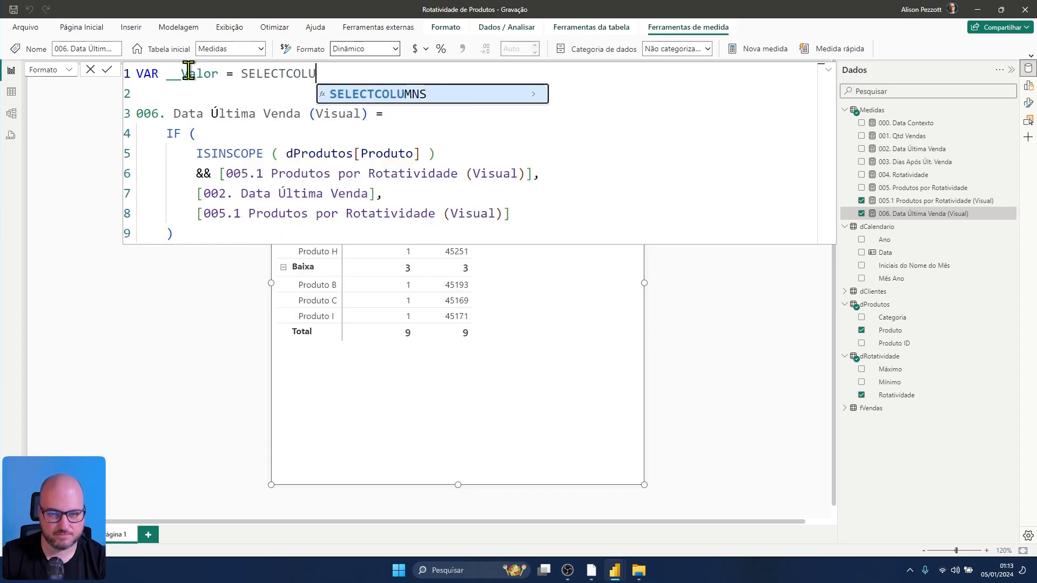
pyautogui.write('me')
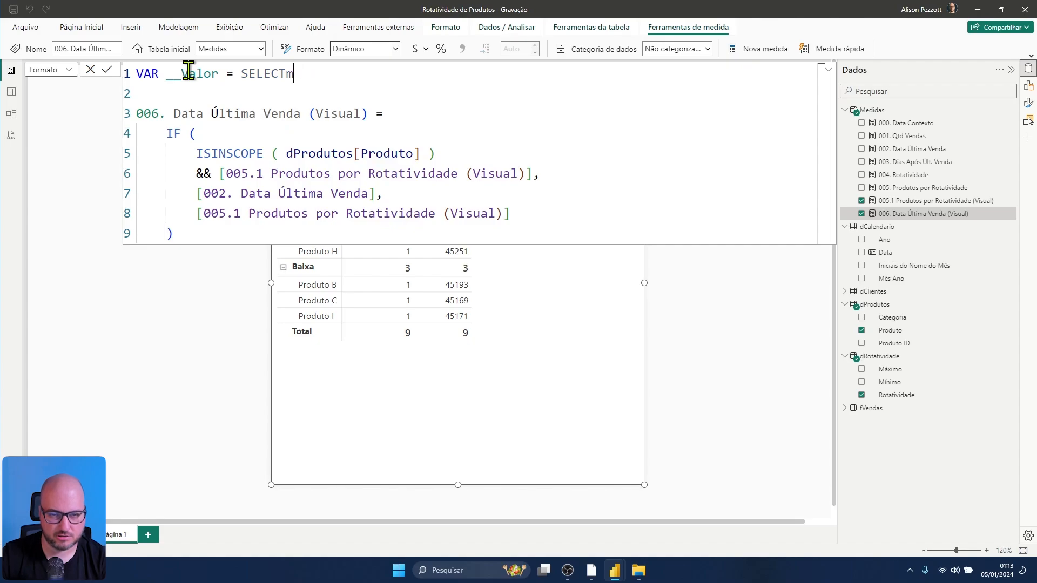
pyautogui.press('BackSpace')
pyautogui.press('Down')
pyautogui.press('Tab')
pyautogui.write(')')
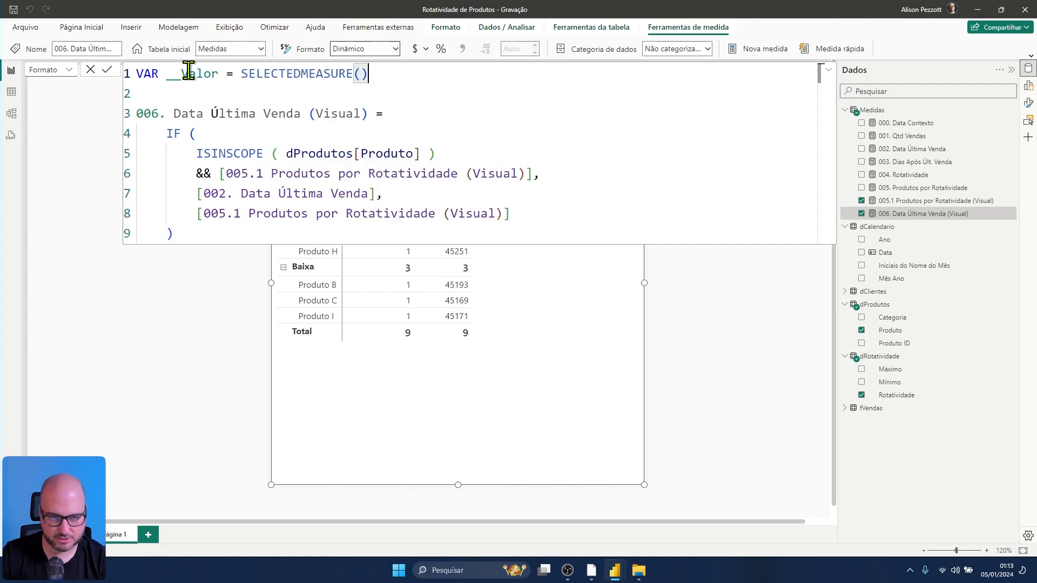
pyautogui.press('Left')
pyautogui.press('Left')
pyautogui.press('Right')
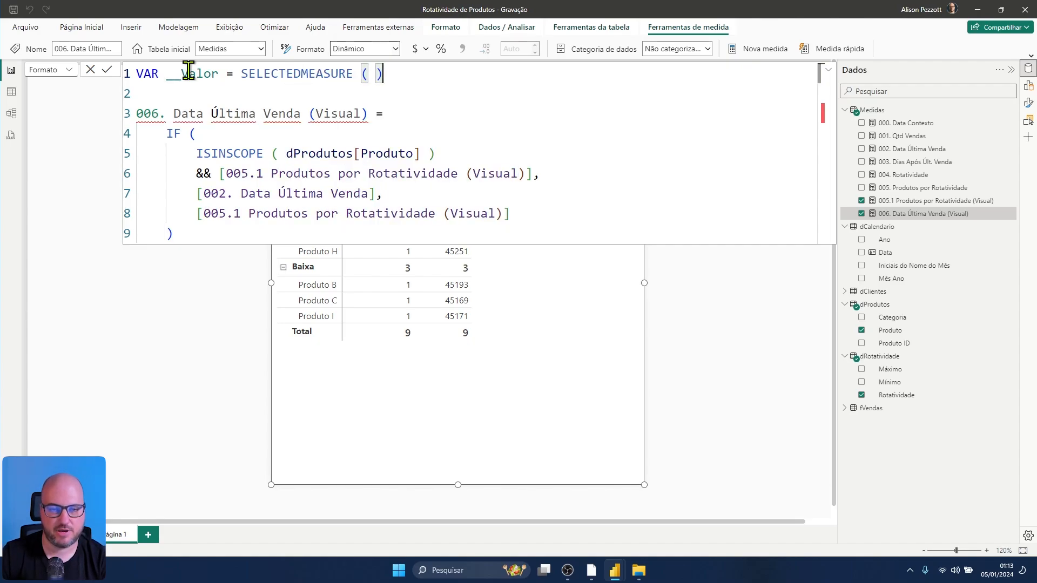
# Step: Below __Valor, declare VAR __Data = FORMAT ( __Valor, "dd/mmmm/yy" )
pyautogui.press('End')
pyautogui.press('Return')
pyautogui.press('Return')
pyautogui.write('VAR ')
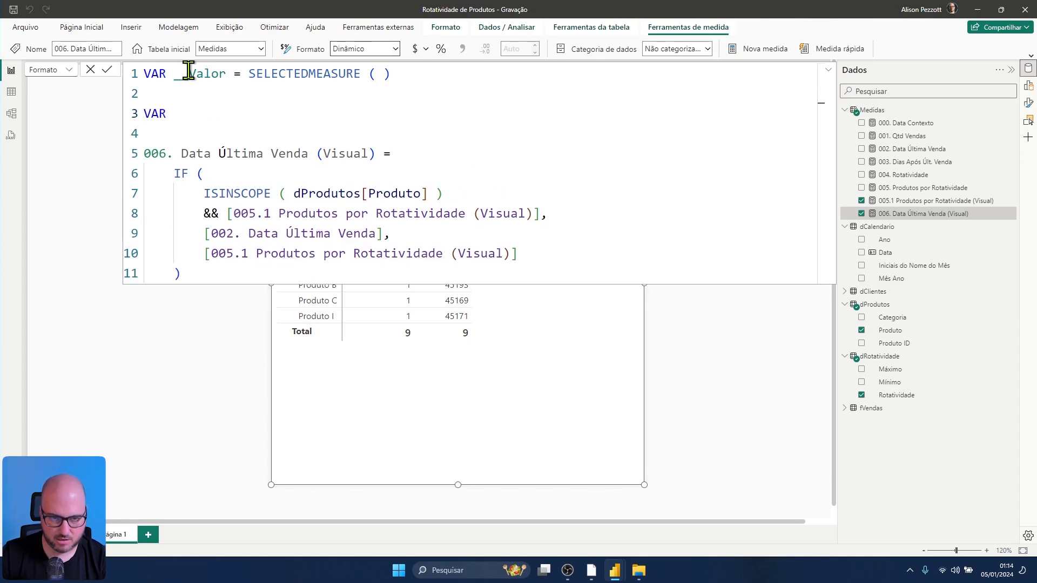
pyautogui.write('__Data')
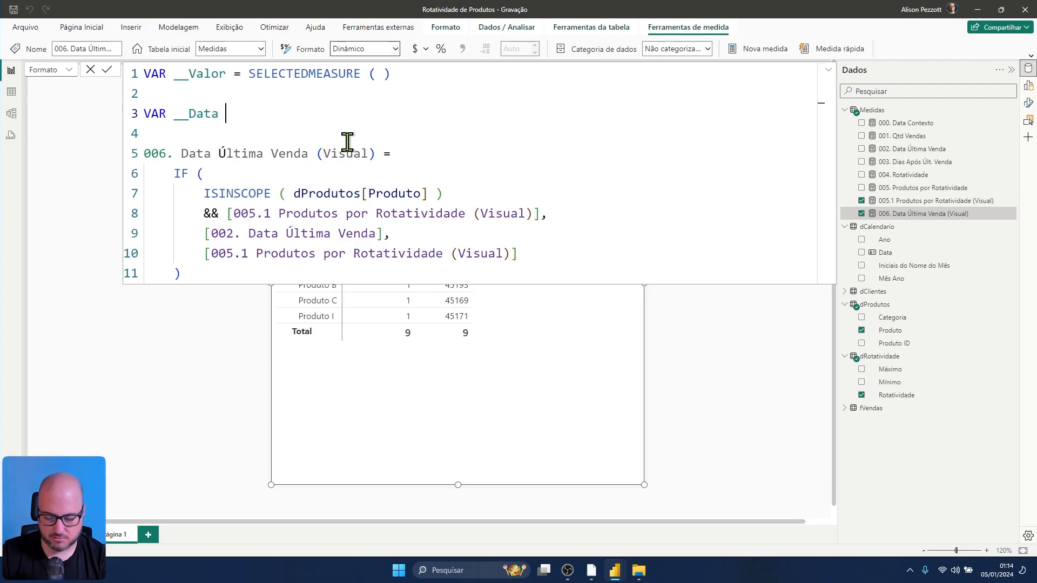
pyautogui.write('FORMAT (')
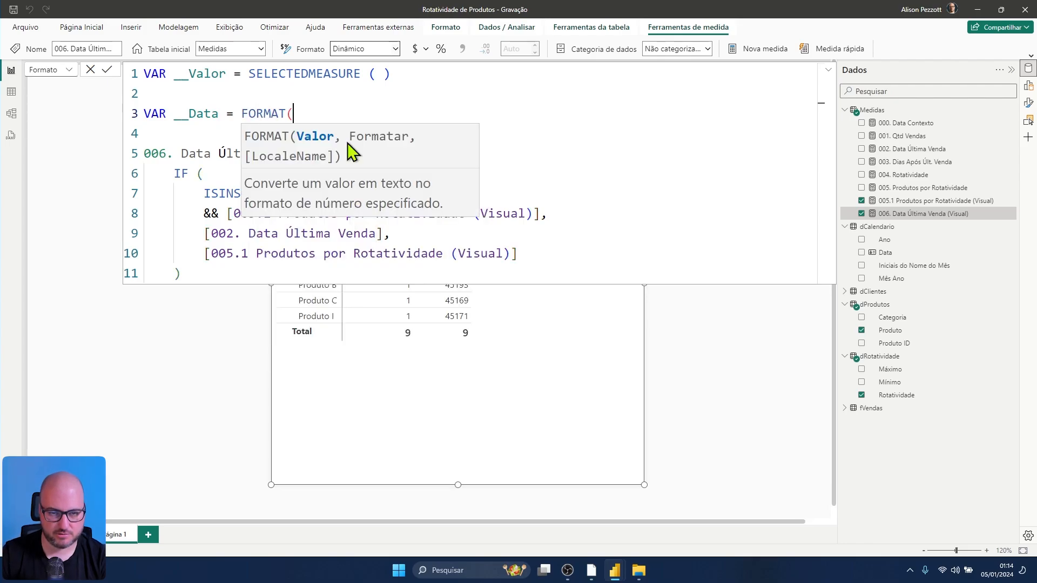
pyautogui.doubleClick(184, 74)
pyautogui.hotkey('ctrl', 'c')
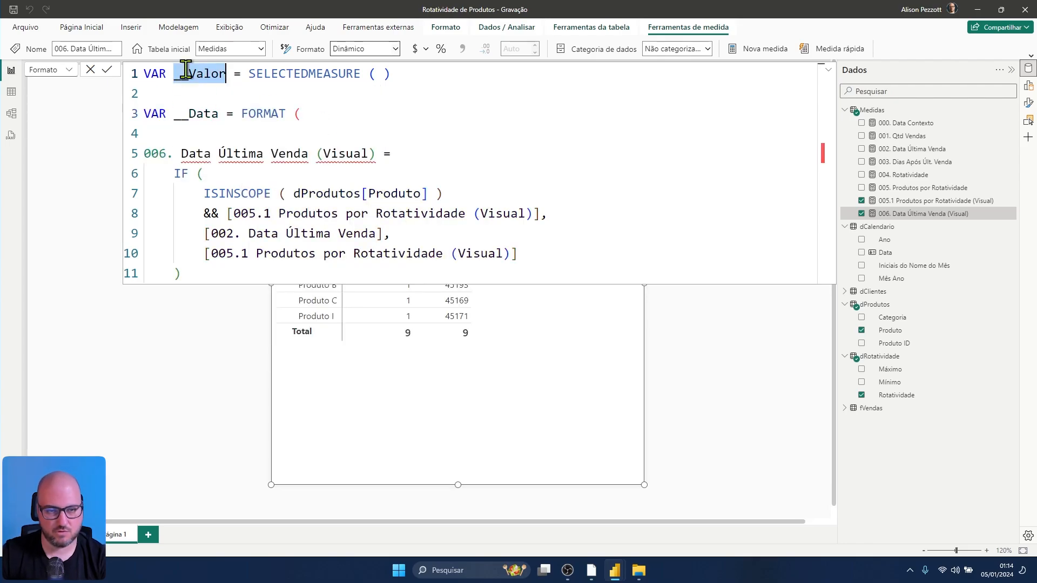
pyautogui.click(316, 114)
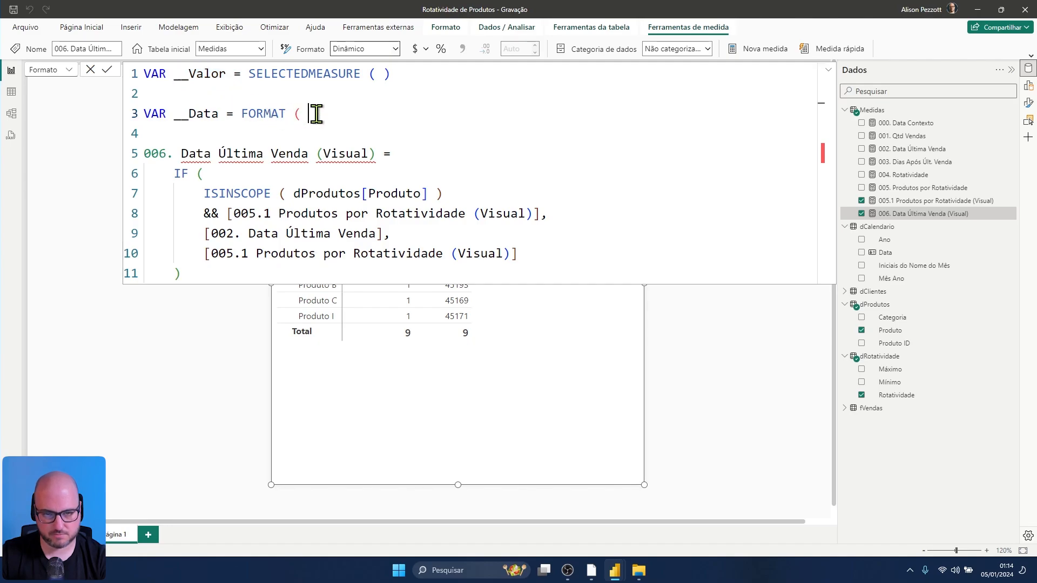
pyautogui.hotkey('ctrl', 'v')
pyautogui.write(', "')
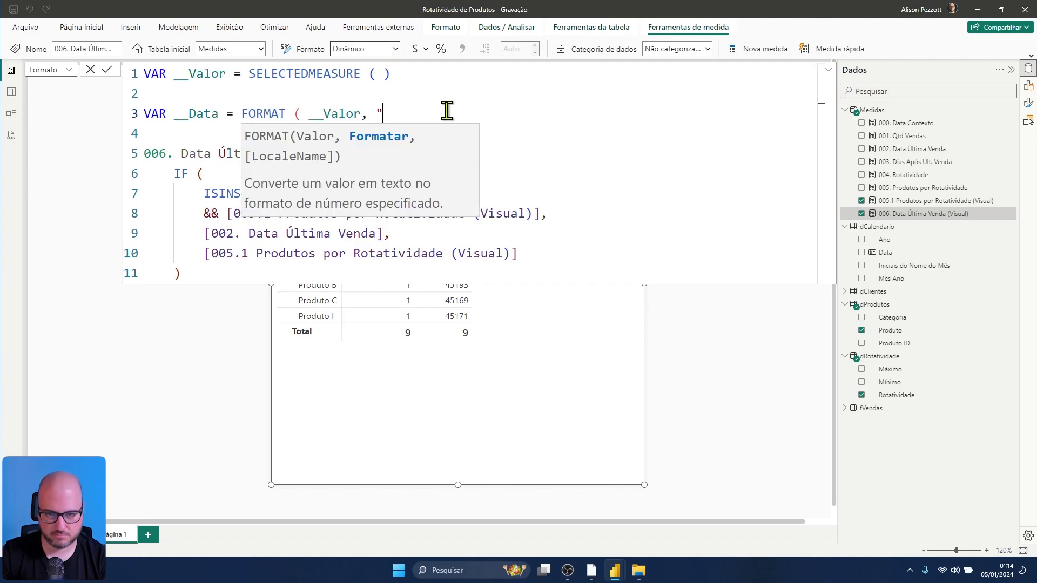
pyautogui.write('dd')
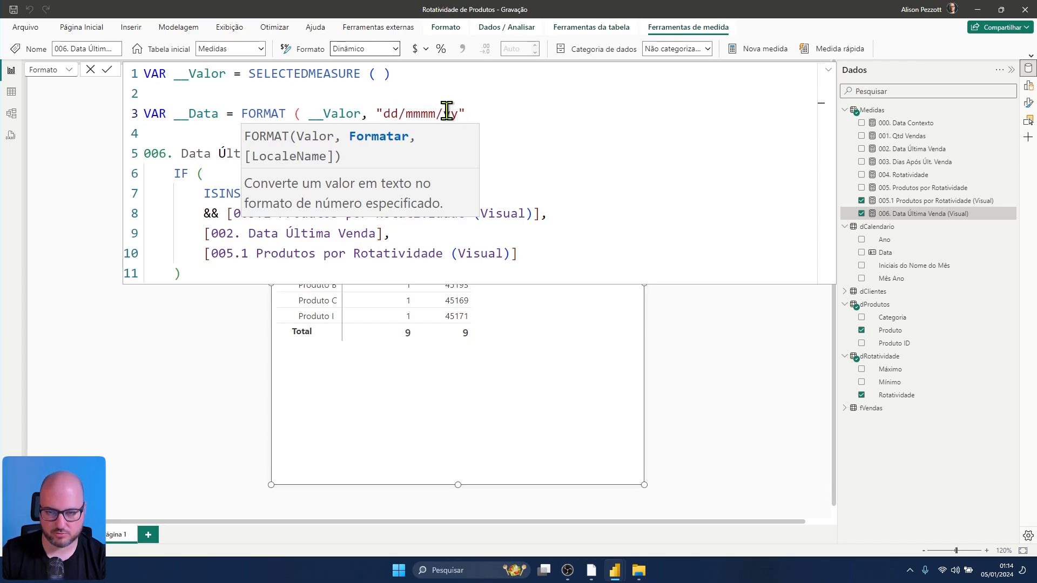
pyautogui.write('/mmmm/yy"')
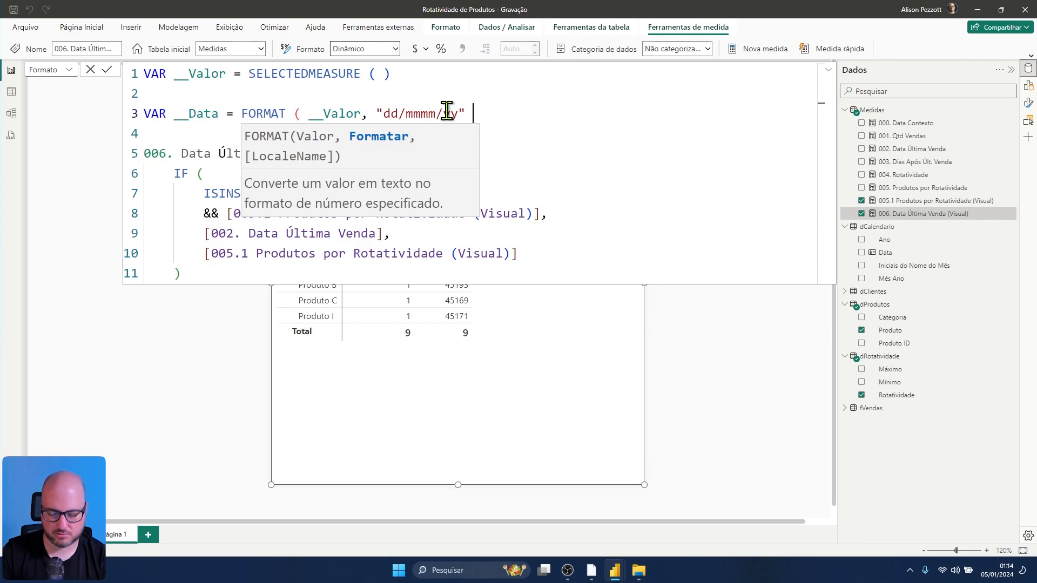
pyautogui.write(' )')
# Step: Change the format string in the __Data variable to "dd/mm/yyyy"
pyautogui.doubleClick(432, 113)
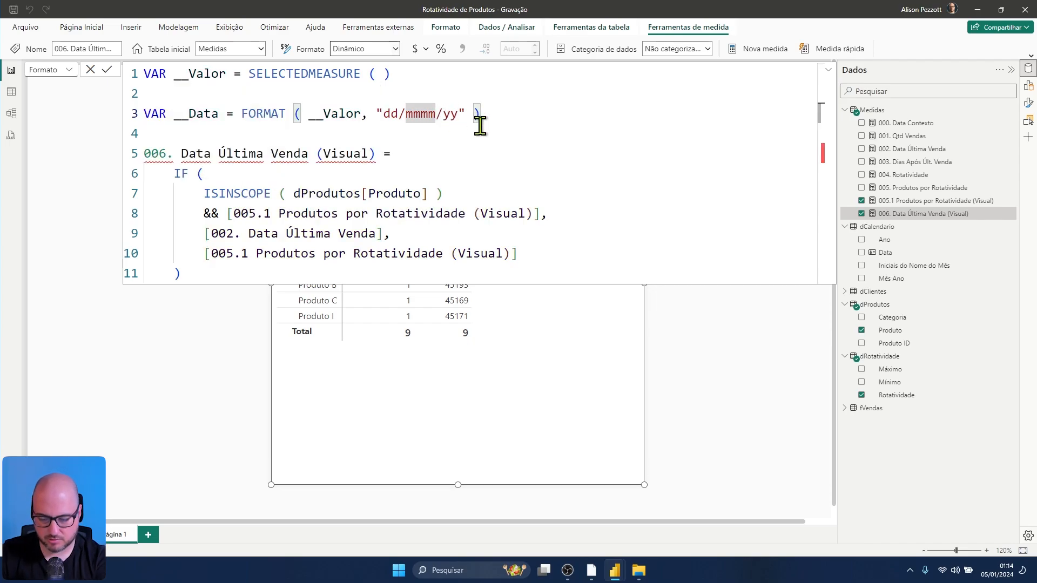
pyautogui.write('mm')
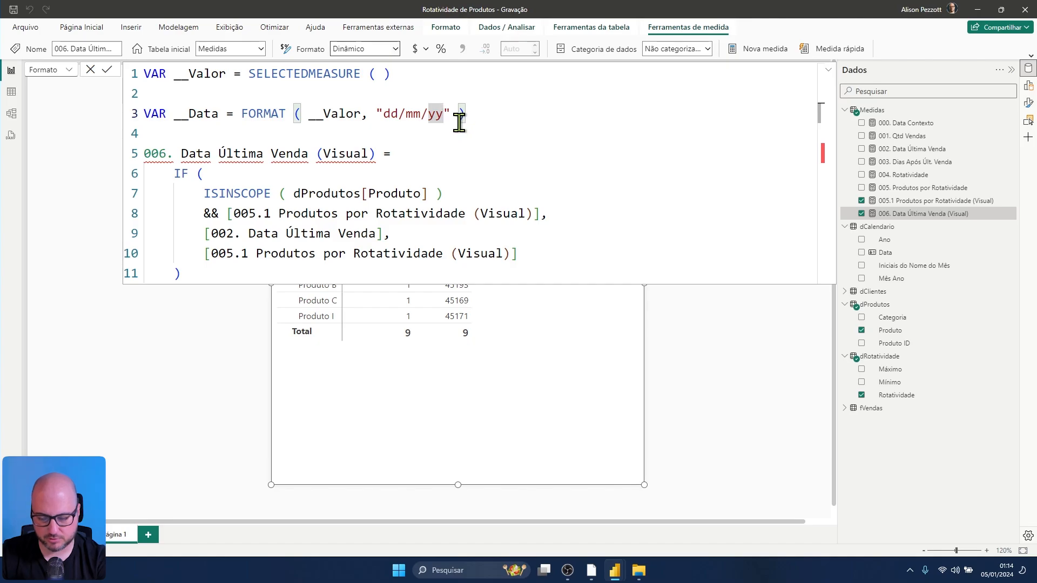
pyautogui.click(444, 115)
pyautogui.write('yy')
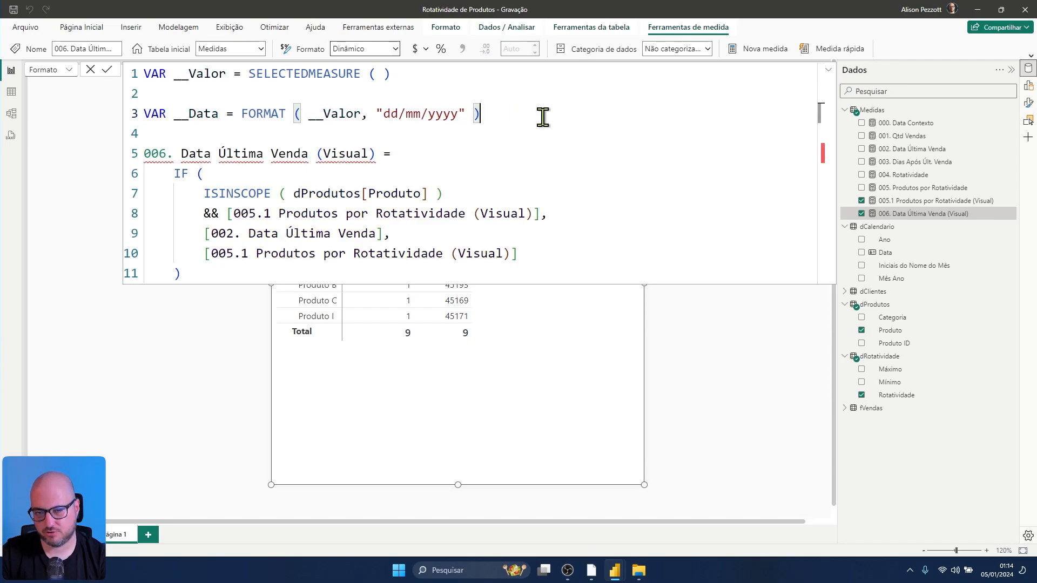
# Step: Below __Data, declare VAR __Int = FORMAT ( __Valor, "#,0" )
pyautogui.press('Return')
pyautogui.press('Return')
pyautogui.write('VAR __')
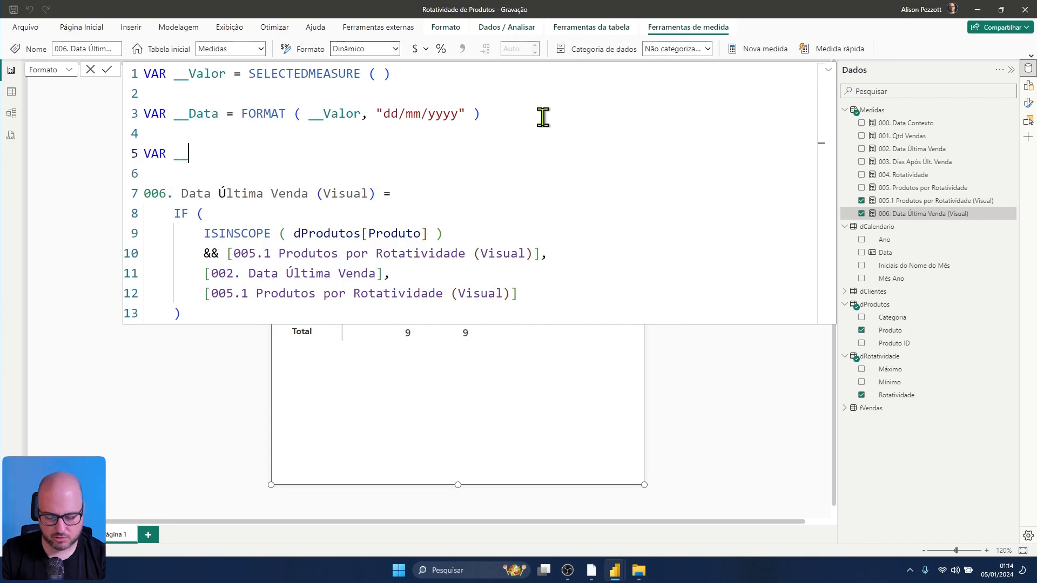
pyautogui.write('Int = ')
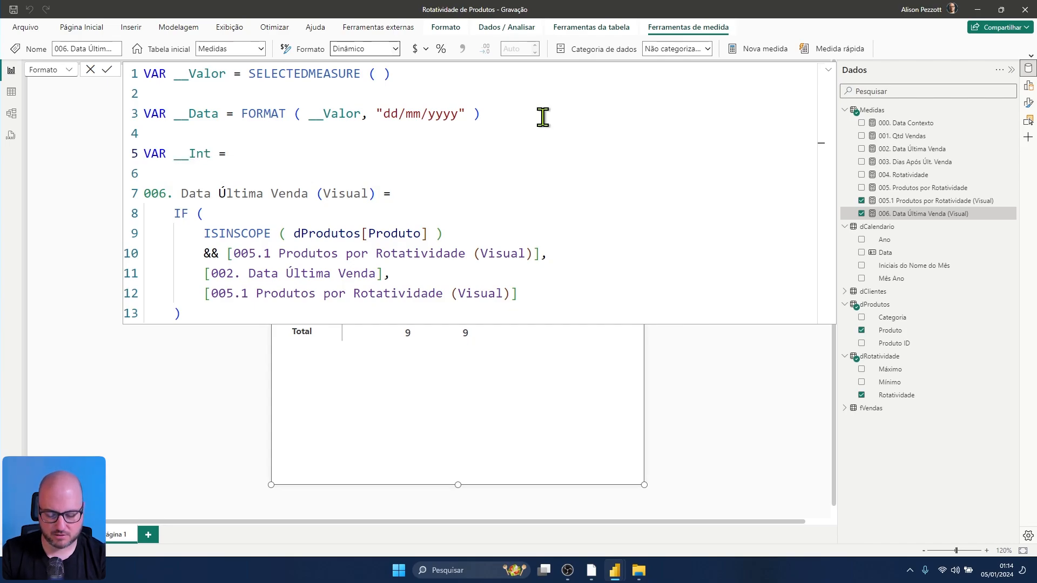
pyautogui.write('FORMAT ( ')
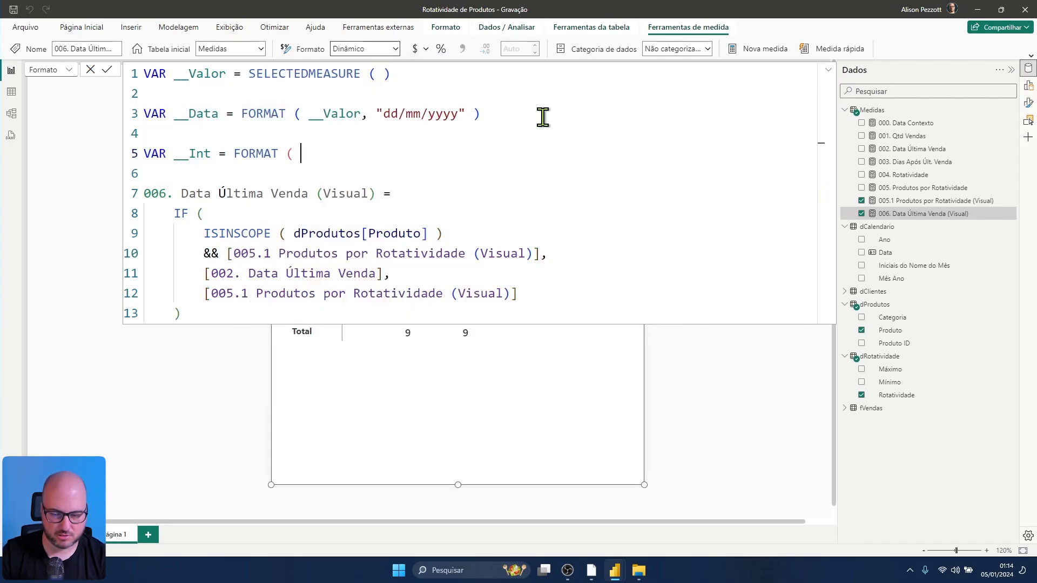
pyautogui.write('__Valor')
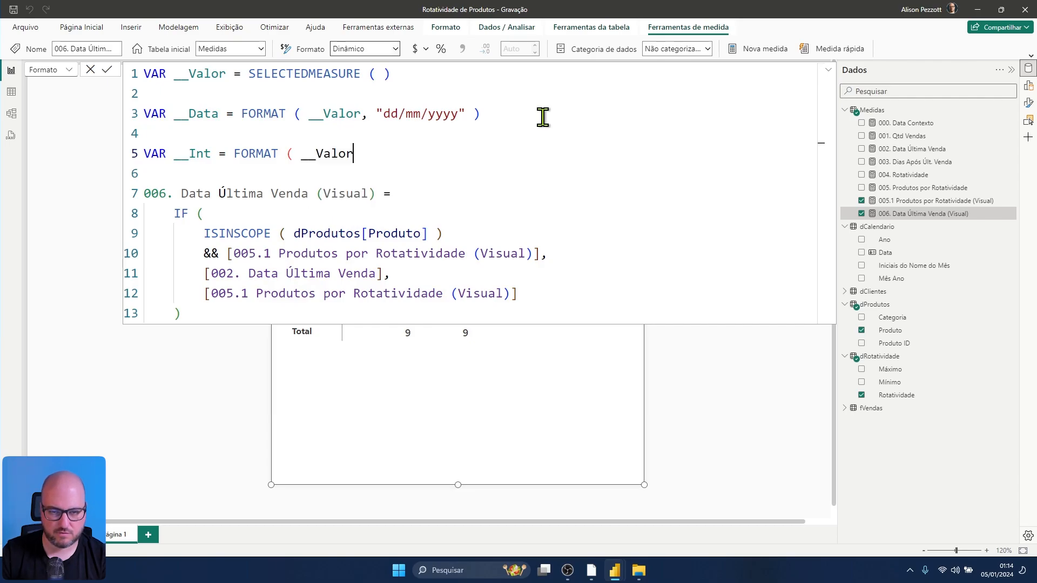
pyautogui.write(', ')
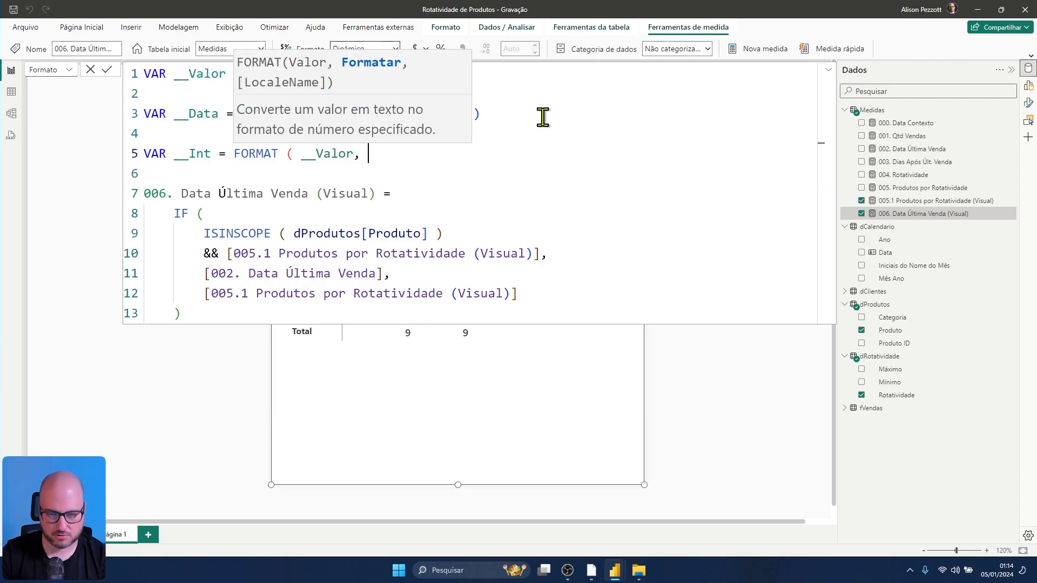
pyautogui.write('""')
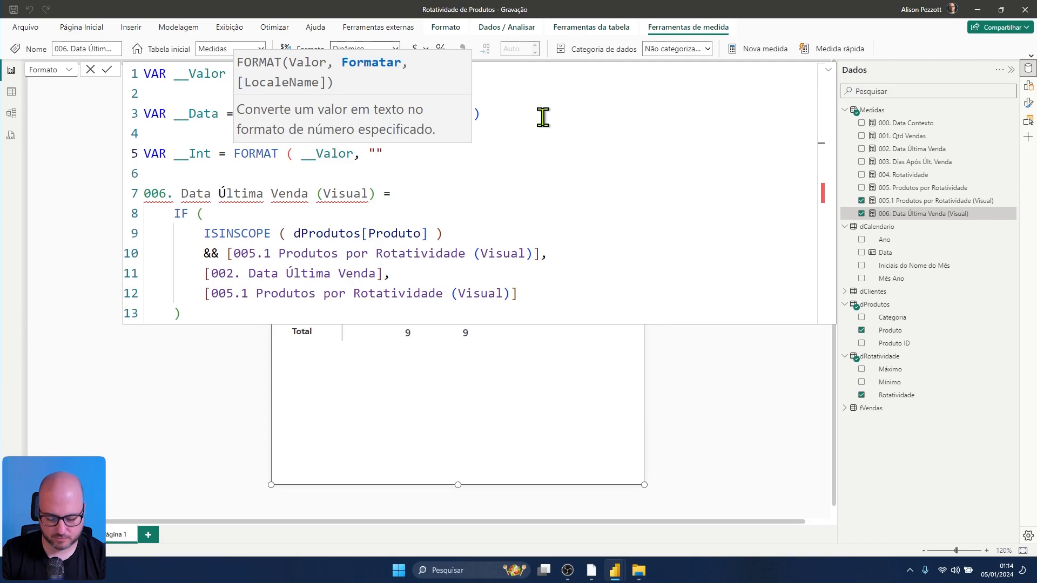
pyautogui.write('#,0')
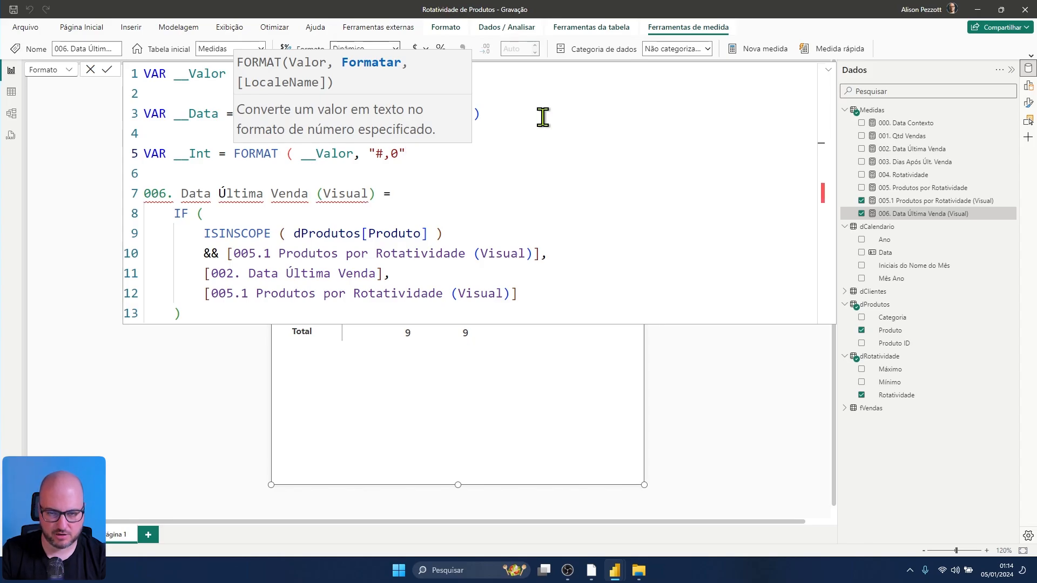
pyautogui.write(' )')
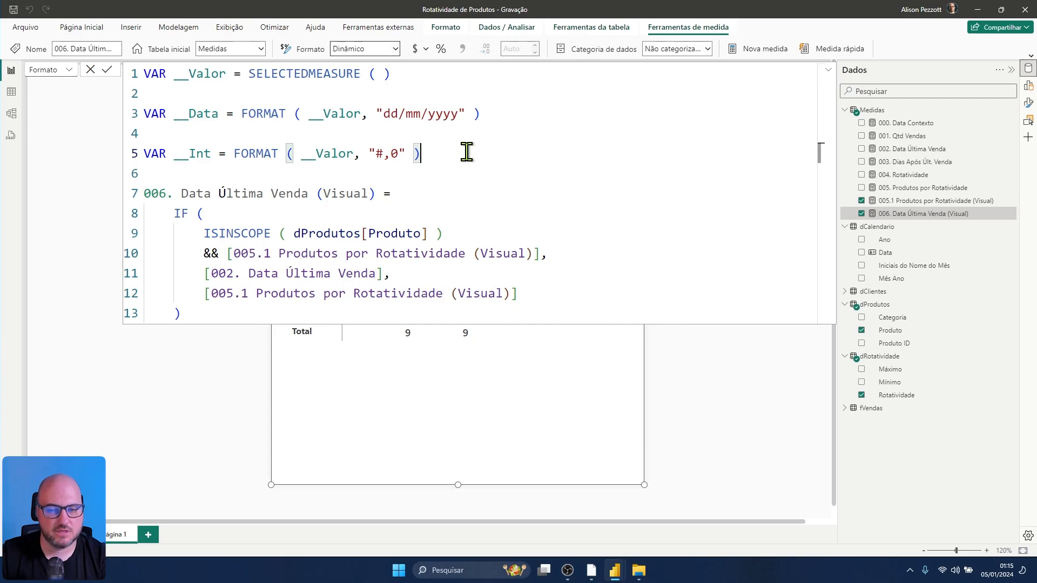
# Step: Declare VAR __Result = above the pasted IF formula and delete the line with the pasted measure name
pyautogui.press('Return')
pyautogui.press('Return')
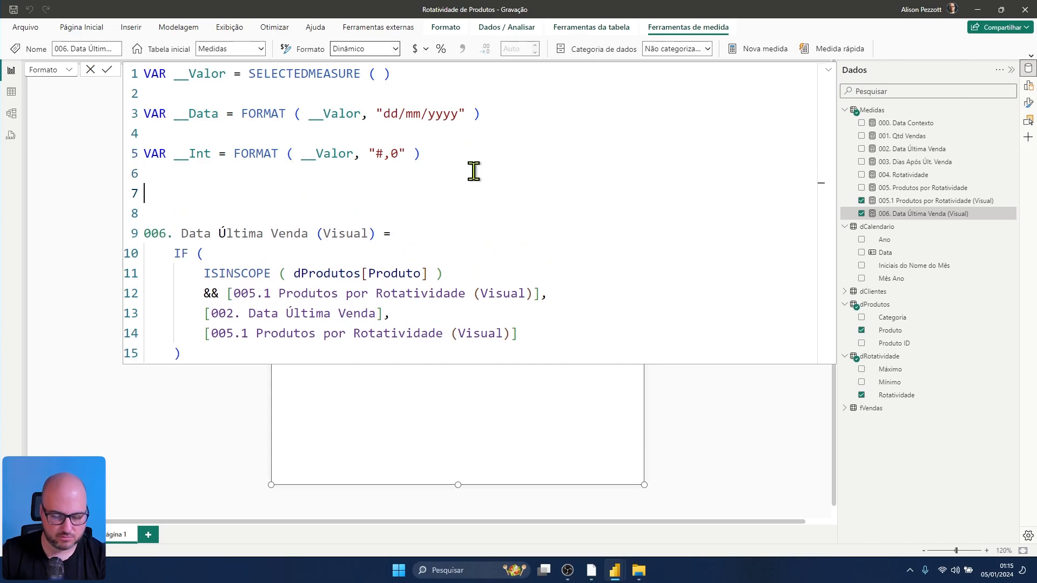
pyautogui.write('VAR __')
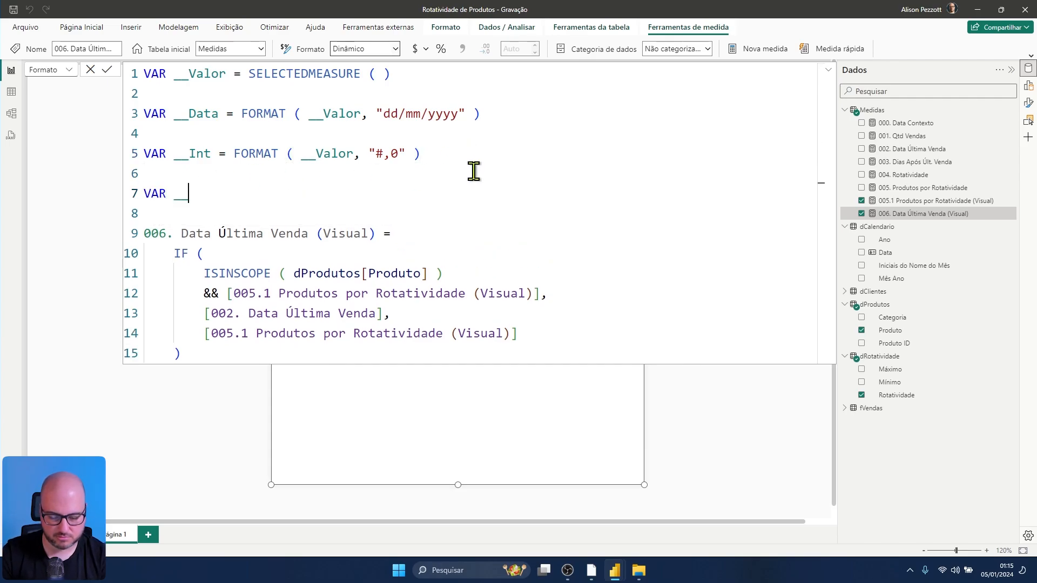
pyautogui.write('Result =')
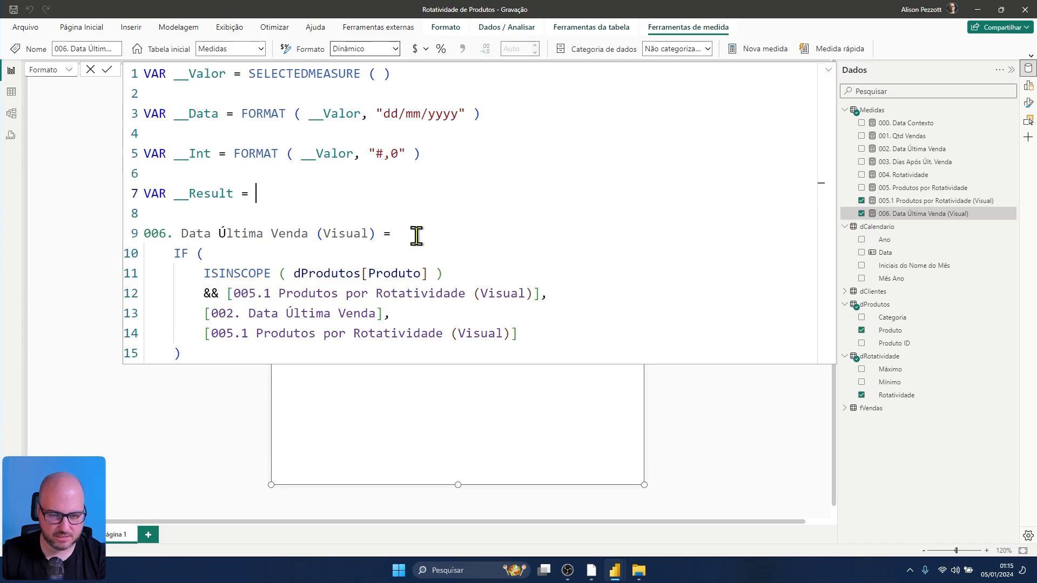
pyautogui.moveTo(417, 234); pyautogui.dragTo(116, 219)
pyautogui.press('BackSpace')
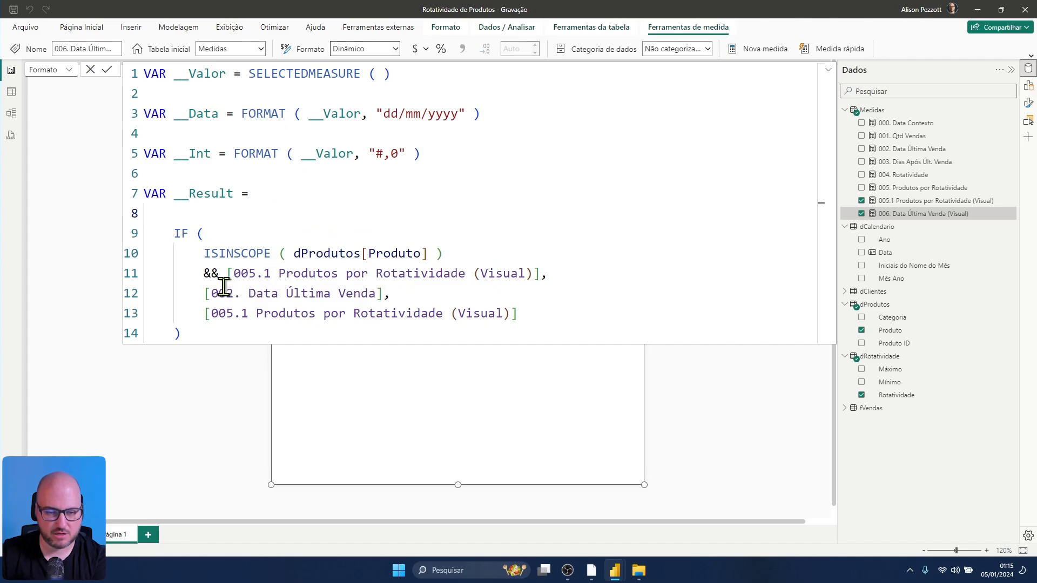
# Step: In the IF block, replace the true result with __Data and the false result with __Int, and remove the blank line above IF
pyautogui.doubleClick(215, 126)
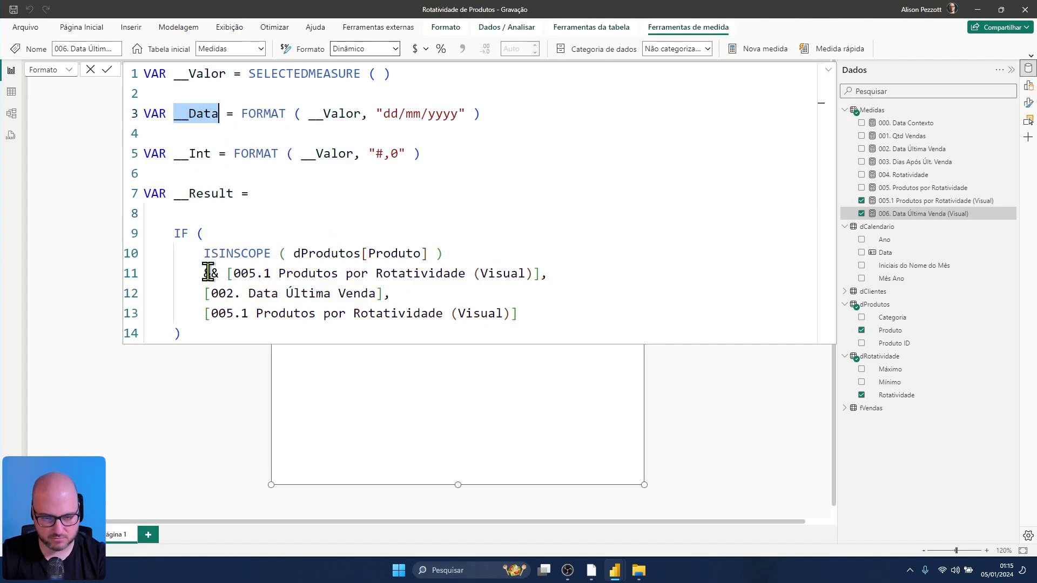
pyautogui.moveTo(206, 293); pyautogui.dragTo(382, 294)
pyautogui.write('__Data,')
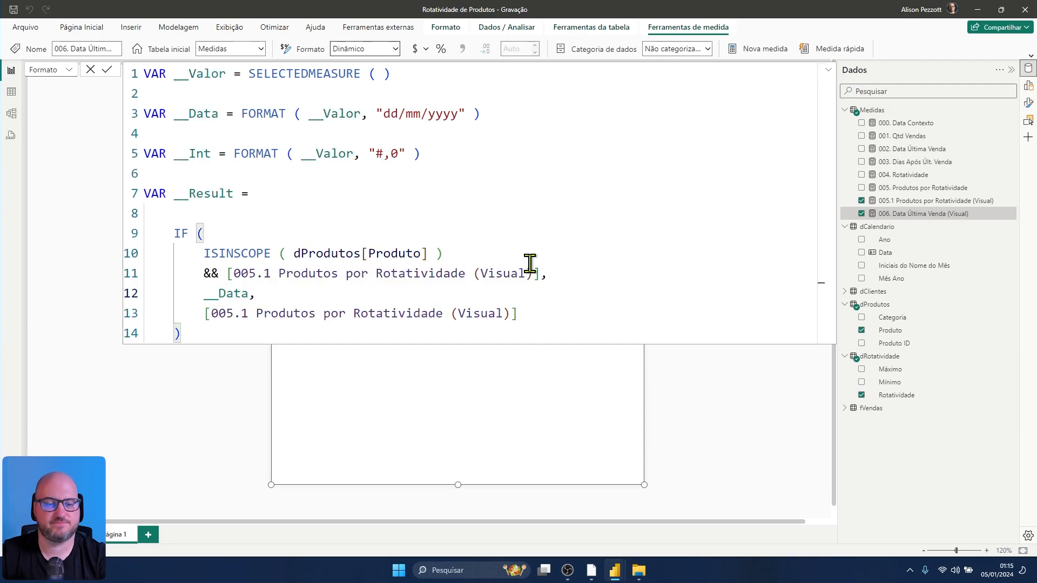
pyautogui.doubleClick(203, 154)
pyautogui.hotkey('ctrl', 'c')
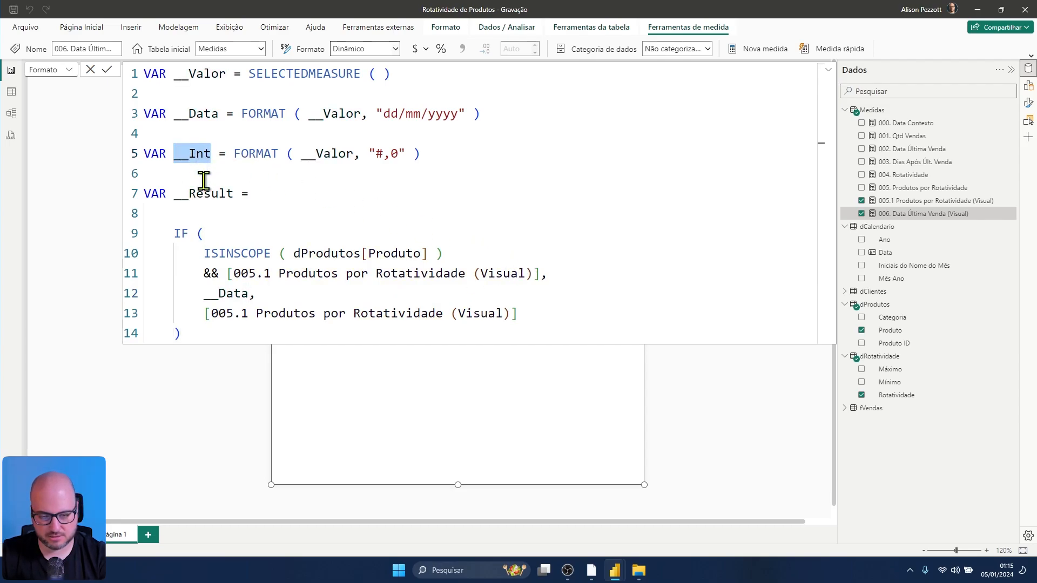
pyautogui.moveTo(207, 313); pyautogui.dragTo(525, 313)
pyautogui.hotkey('ctrl', 'v')
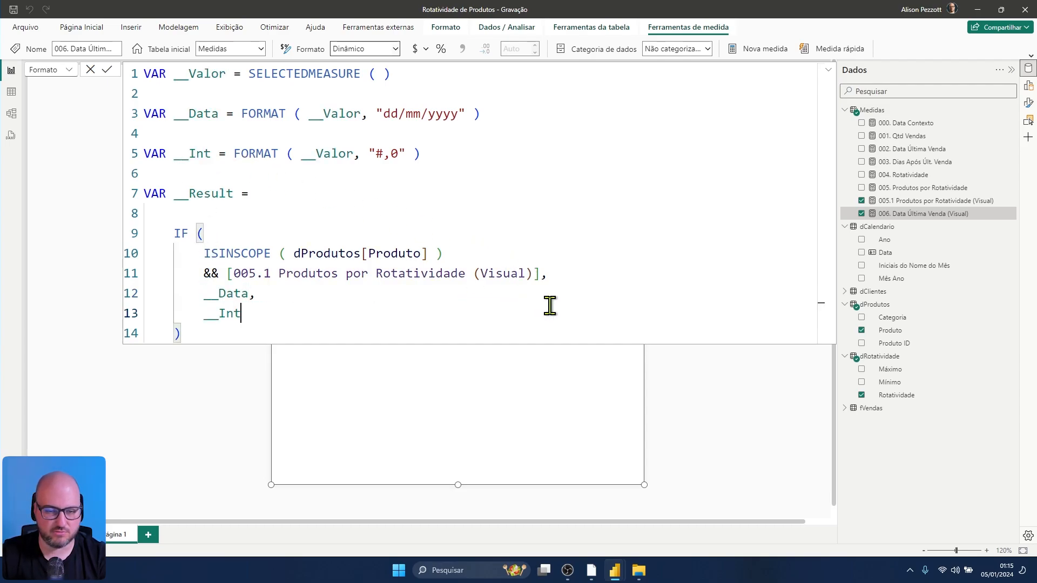
pyautogui.click(204, 214)
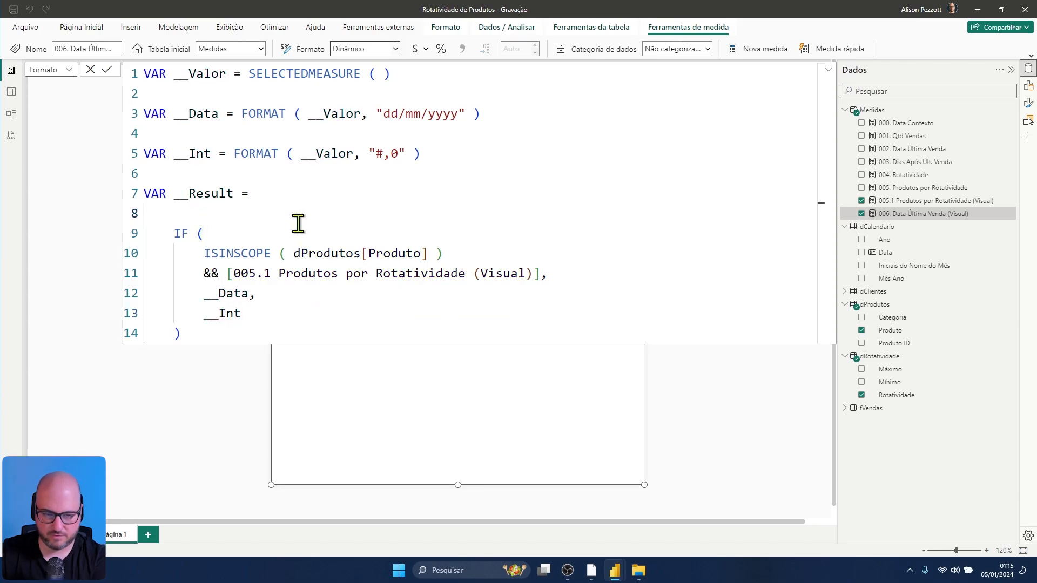
pyautogui.press('Delete')
# Step: After the IF block, add RETURN """" & __Result & """", apply the dynamic format expression and collapse the formula editor
pyautogui.click(263, 316)
pyautogui.press('Return')
pyautogui.press('Return')
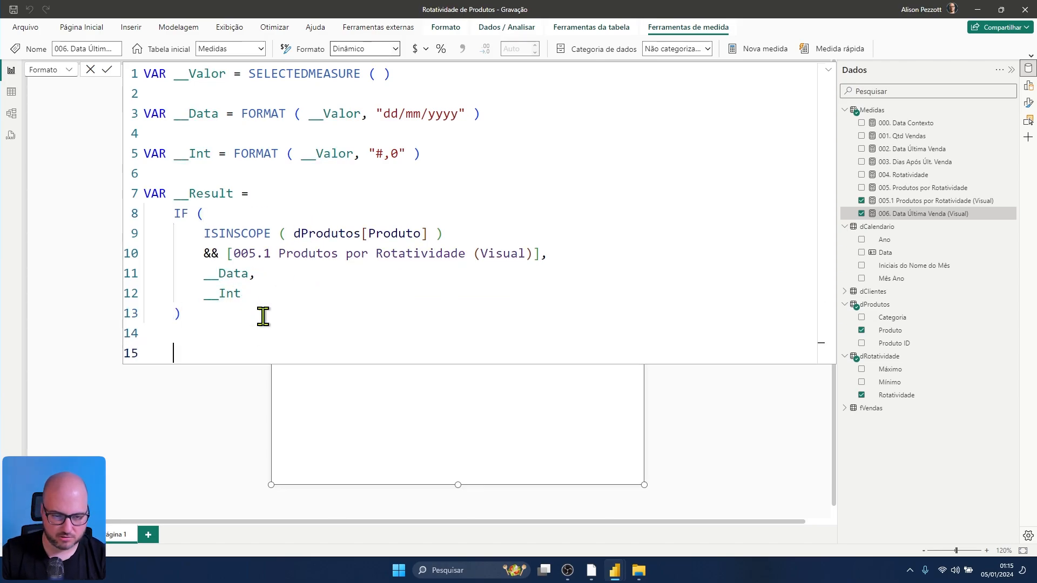
pyautogui.write('RETURN')
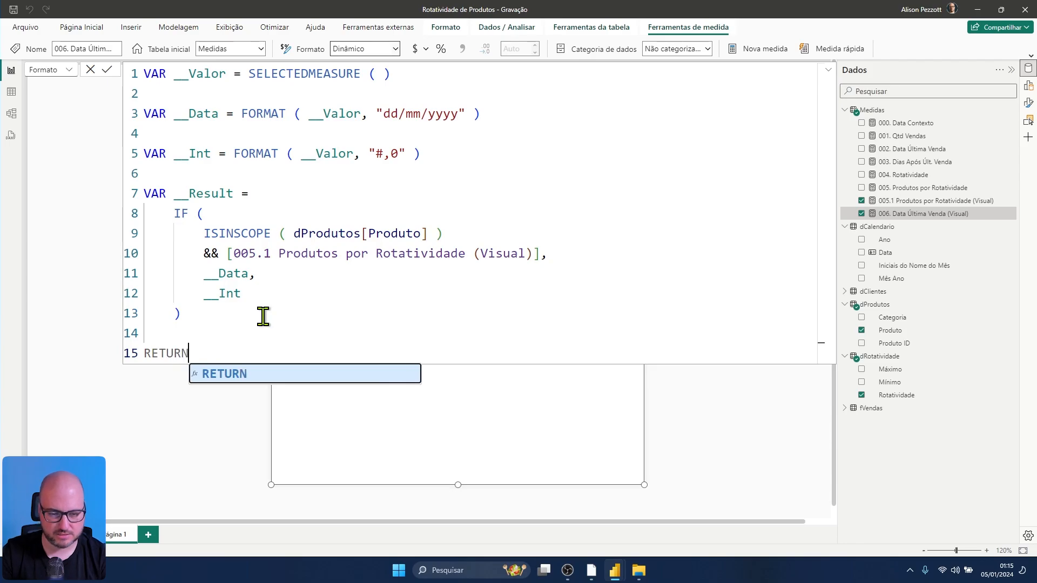
pyautogui.press('Return')
pyautogui.press('Return')
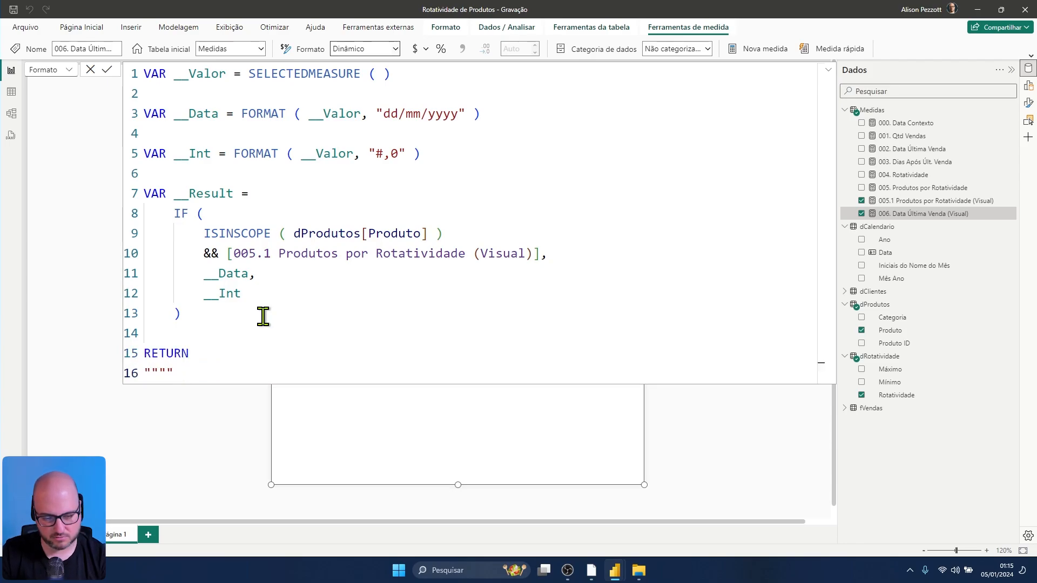
pyautogui.write('"""" & ')
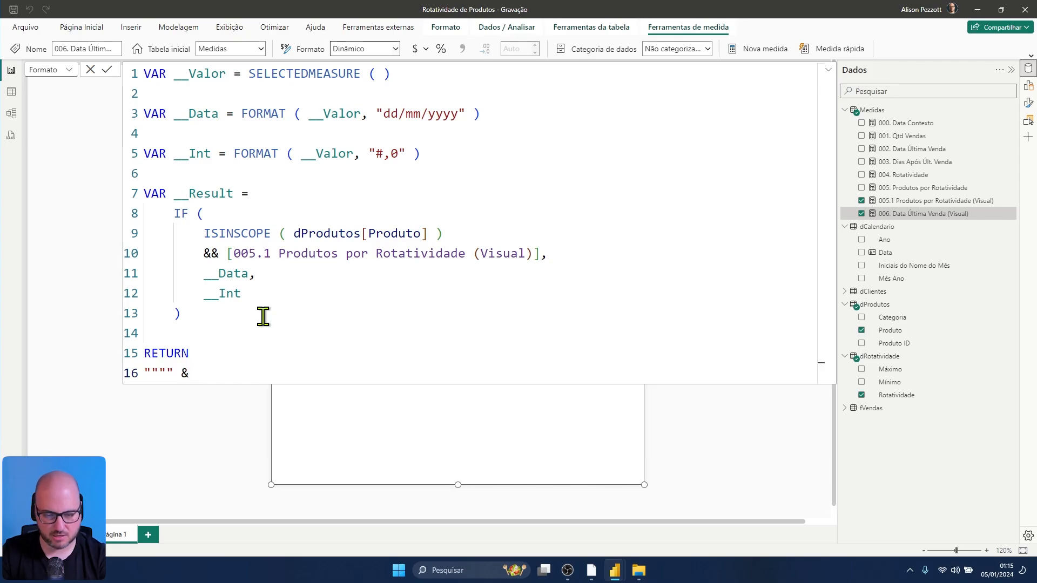
pyautogui.write('__')
pyautogui.press('Down')
pyautogui.press('Down')
pyautogui.press('Tab')
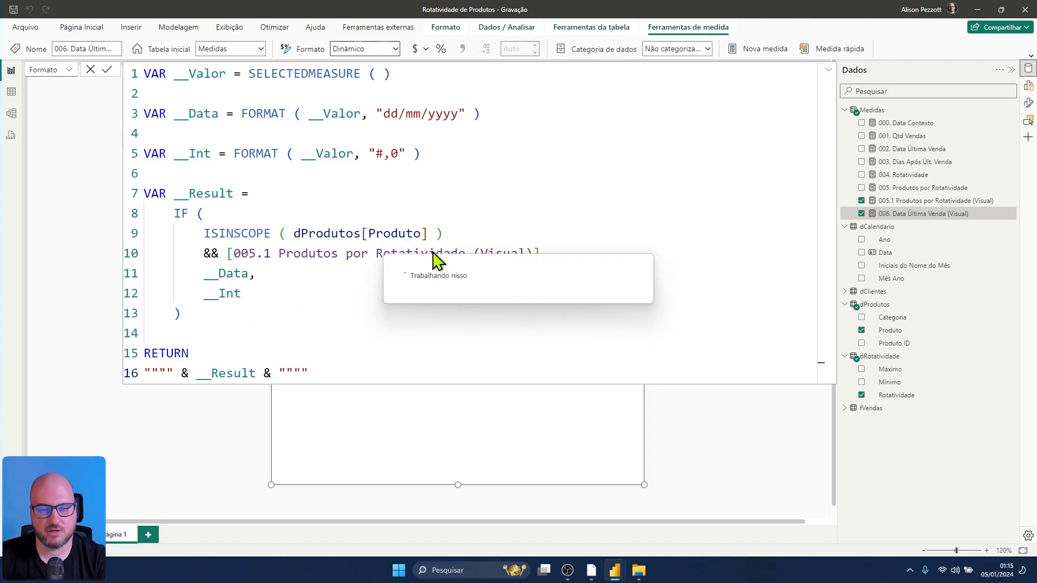
pyautogui.click(829, 70)
pyautogui.click(830, 72)
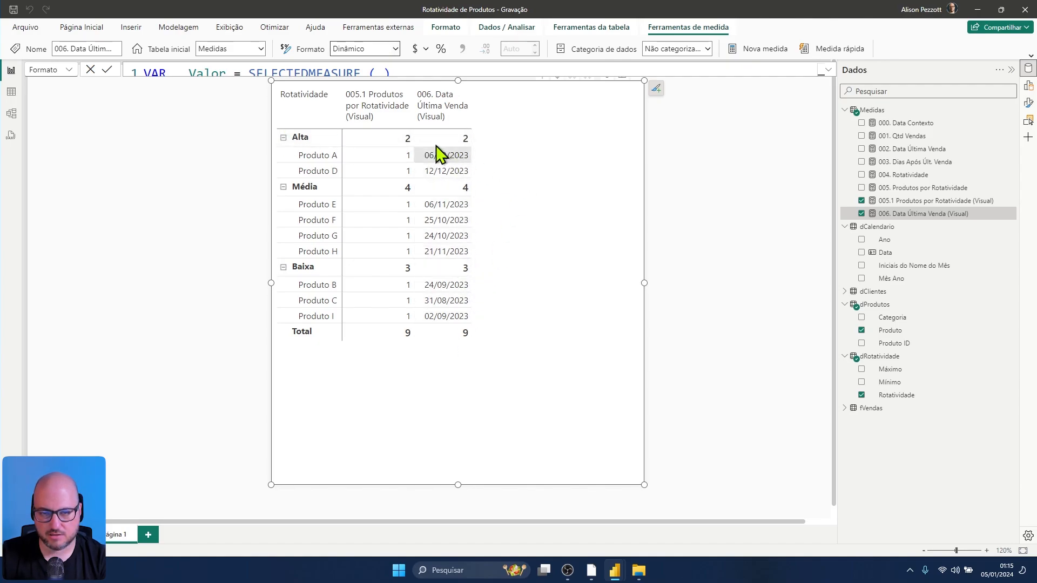
# Step: Remove 005.1 Produtos por Rotatividade (Visual) from the matrix and rename its remaining value field as "Qtd / Data Últ. Venda"
pyautogui.click(862, 201)
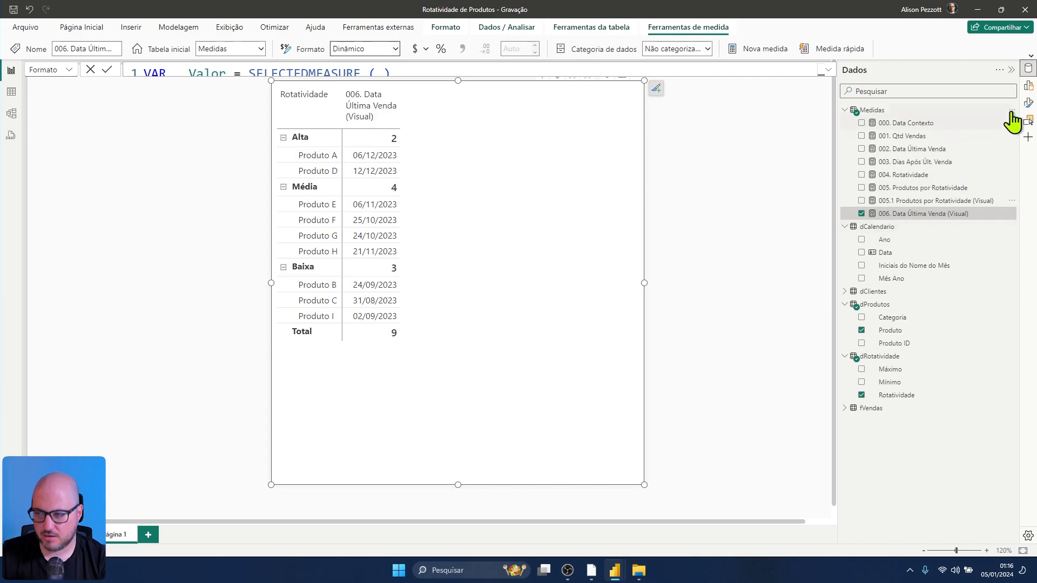
pyautogui.click(1028, 104)
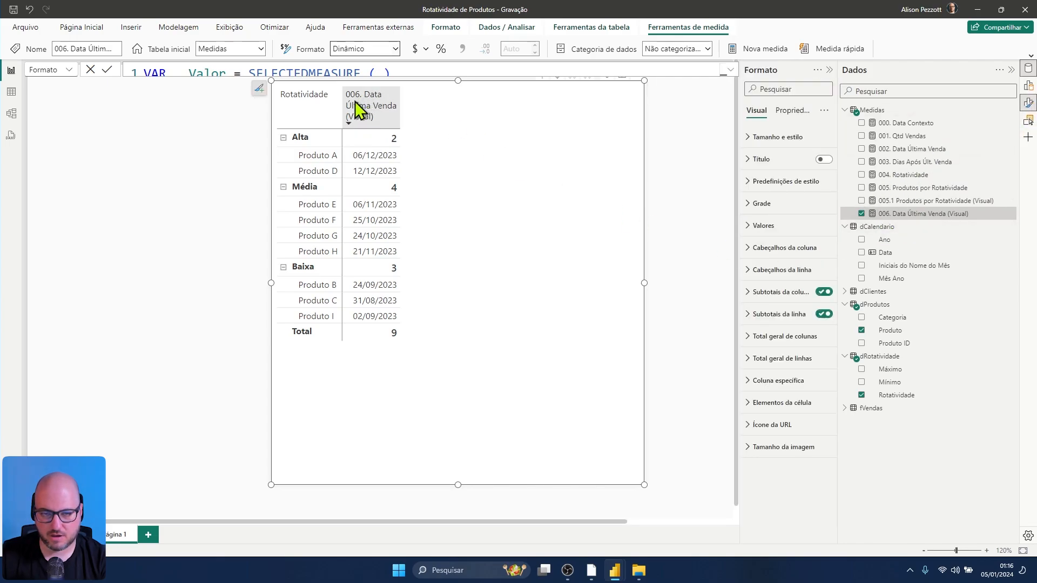
pyautogui.click(1028, 85)
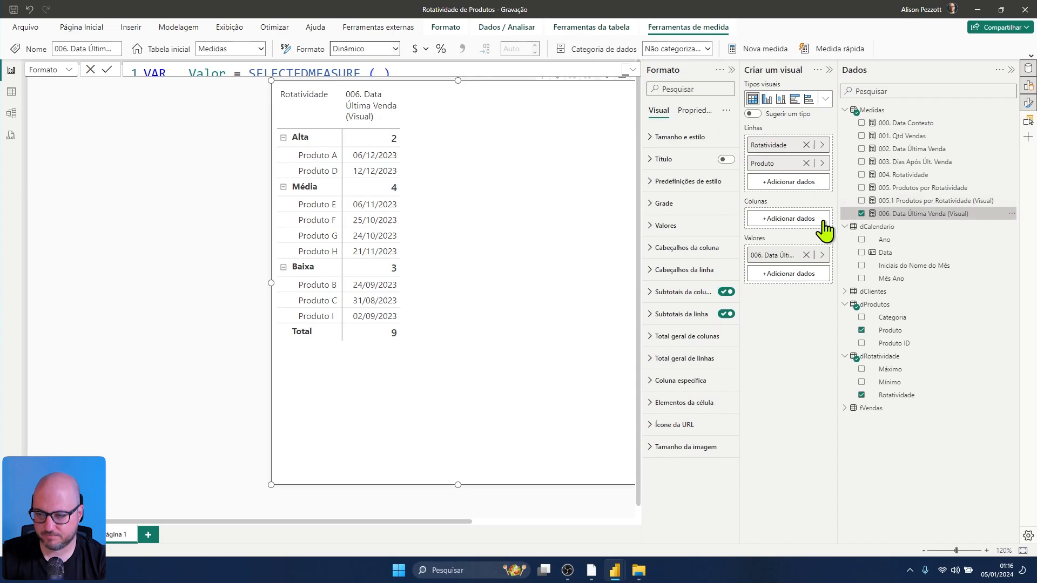
pyautogui.doubleClick(779, 256)
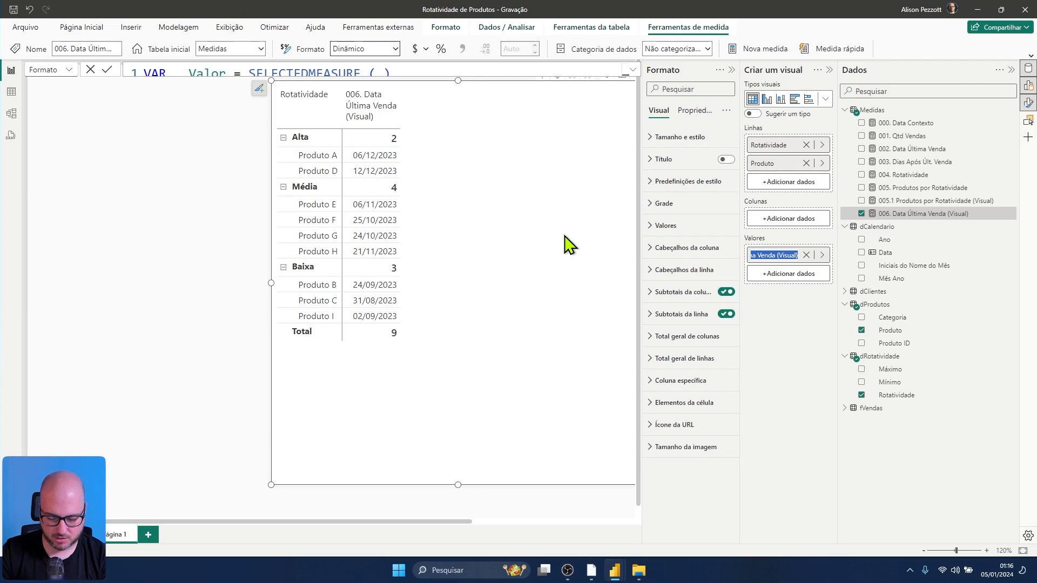
pyautogui.write('Qt')
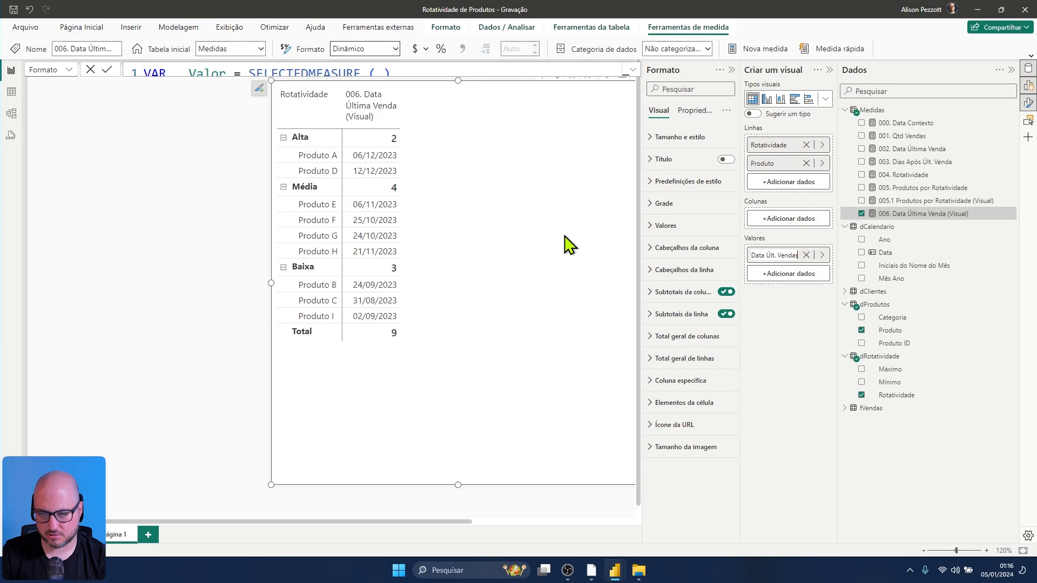
pyautogui.press('Return')
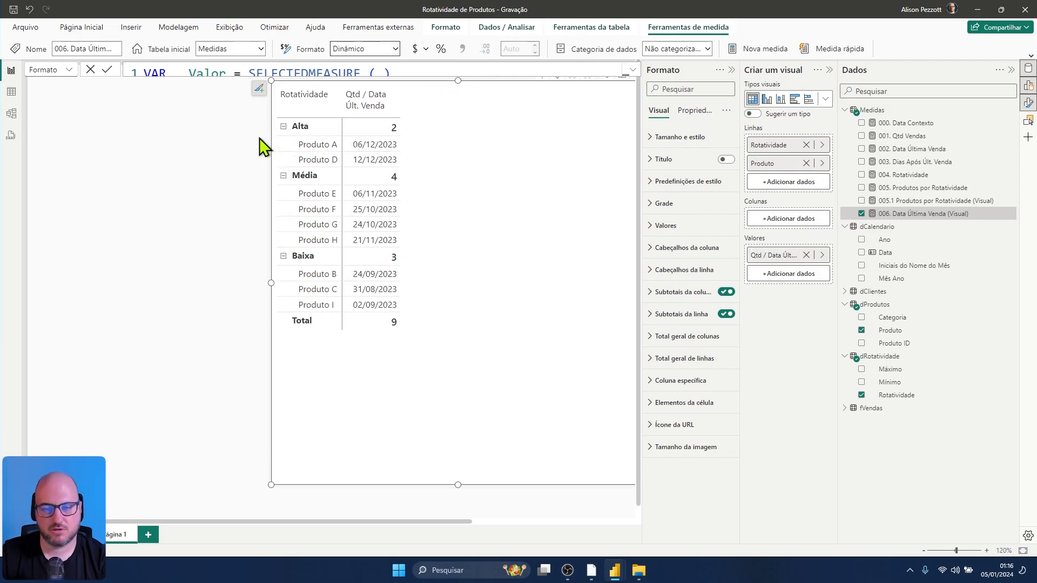
# Step: Shorten the matrix, move it to the lower left of the report page and narrow it to fit its two columns
pyautogui.click(249, 167)
pyautogui.click(451, 105)
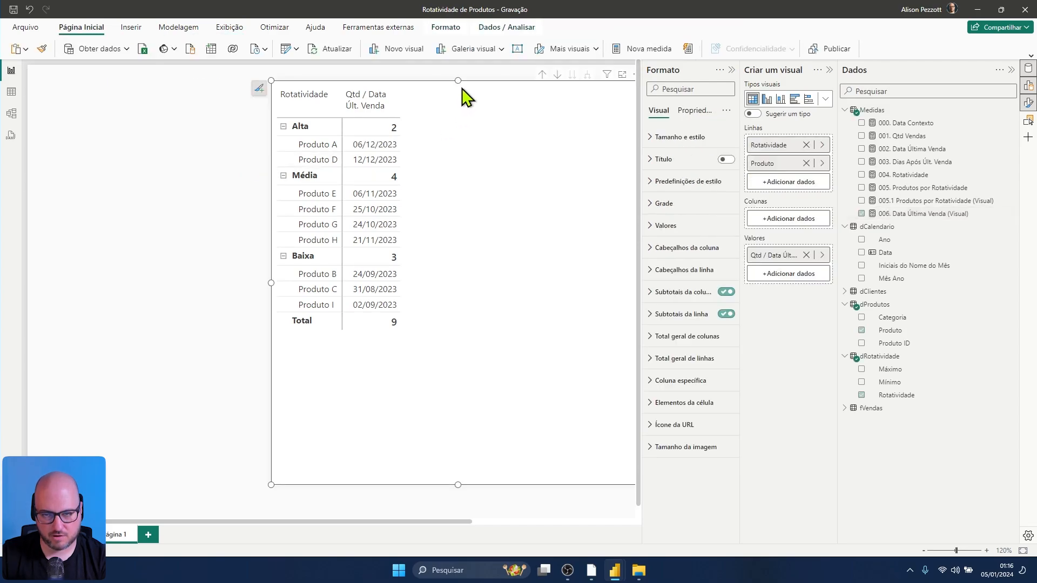
pyautogui.moveTo(463, 89); pyautogui.dragTo(468, 229)
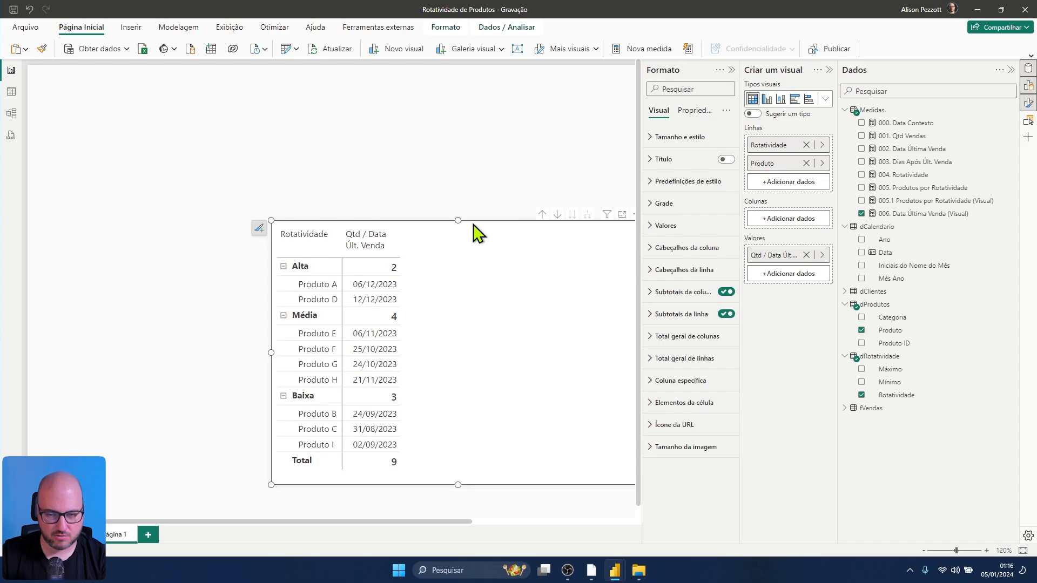
pyautogui.moveTo(475, 231); pyautogui.dragTo(250, 254)
pyautogui.moveTo(422, 376); pyautogui.dragTo(194, 331)
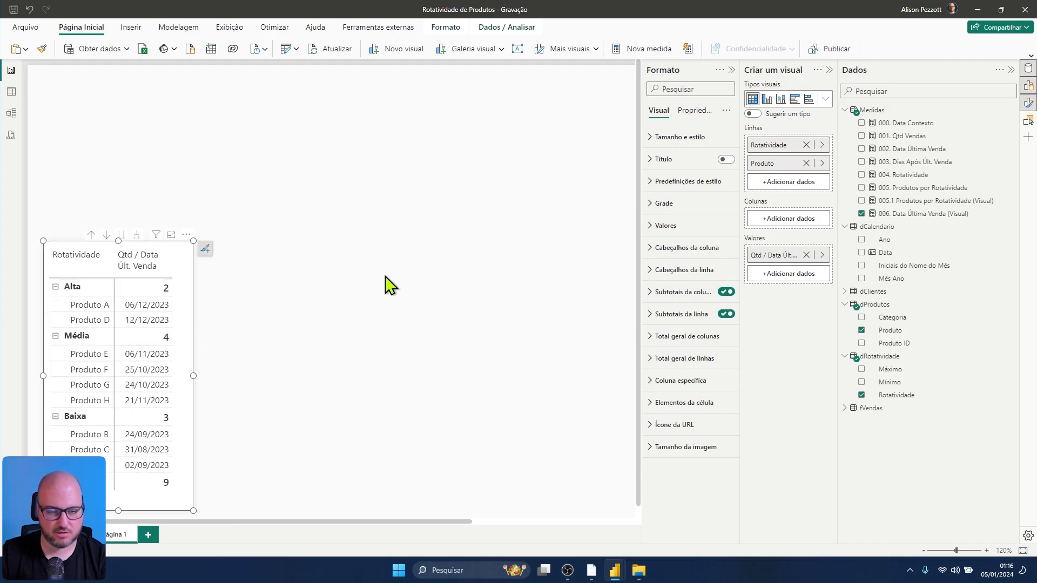
# Step: Insert an empty stacked column chart above the matrix and widen it across the page
pyautogui.click(398, 281)
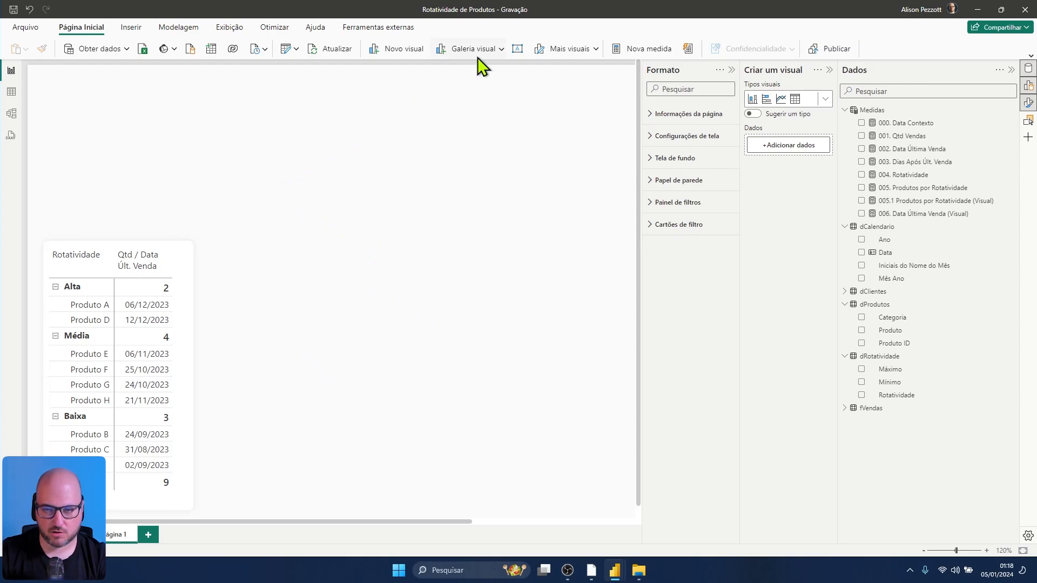
pyautogui.click(501, 50)
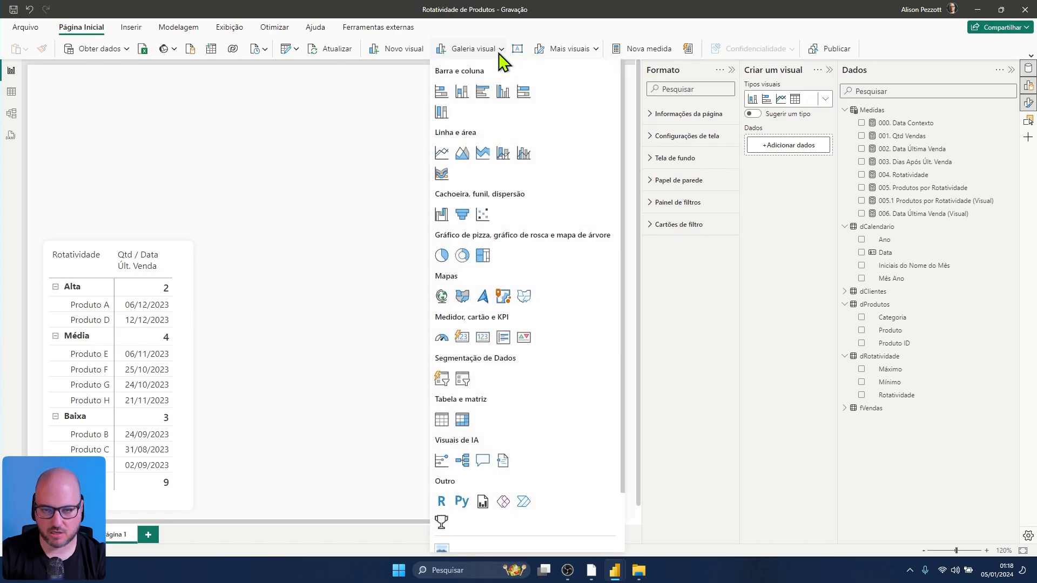
pyautogui.click(464, 93)
pyautogui.moveTo(150, 205); pyautogui.dragTo(629, 204)
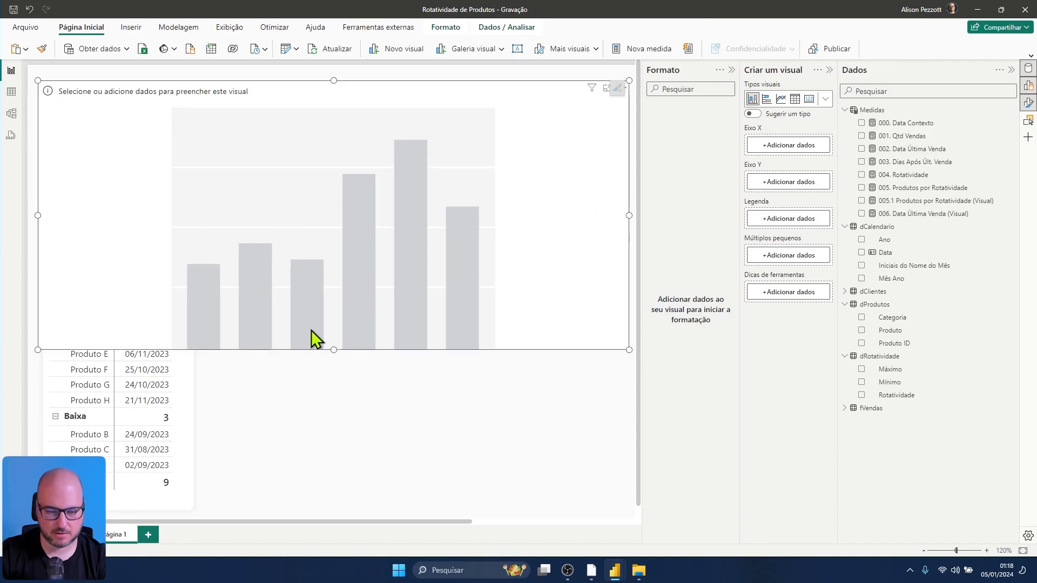
# Step: Shorten the empty chart and plot 005.1 Produtos por Rotatividade (Visual) on the Y axis against Ano and Iniciais do Nome do Mês
pyautogui.moveTo(333, 349); pyautogui.dragTo(343, 230)
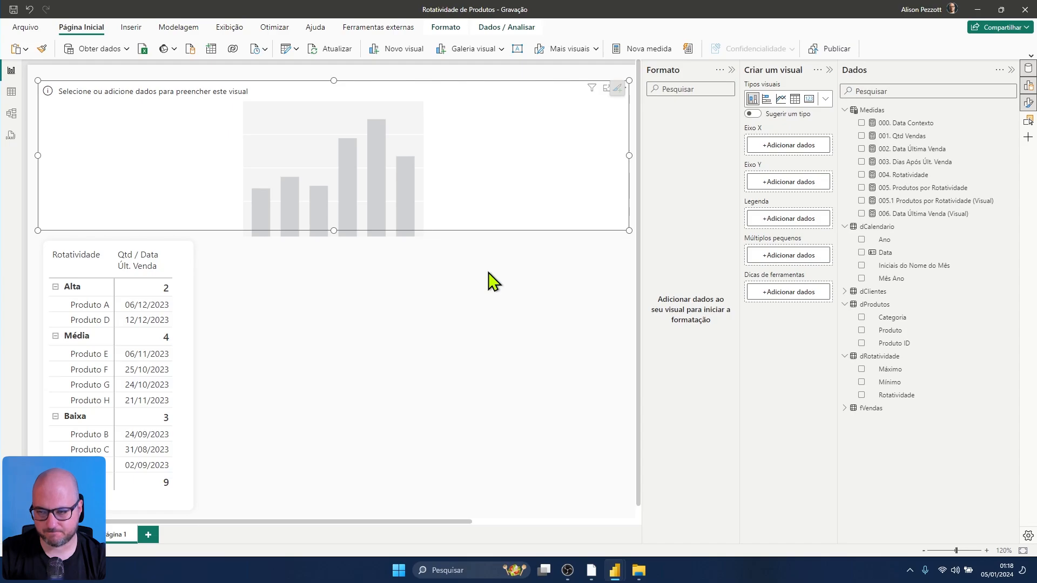
pyautogui.click(776, 145)
pyautogui.click(845, 91)
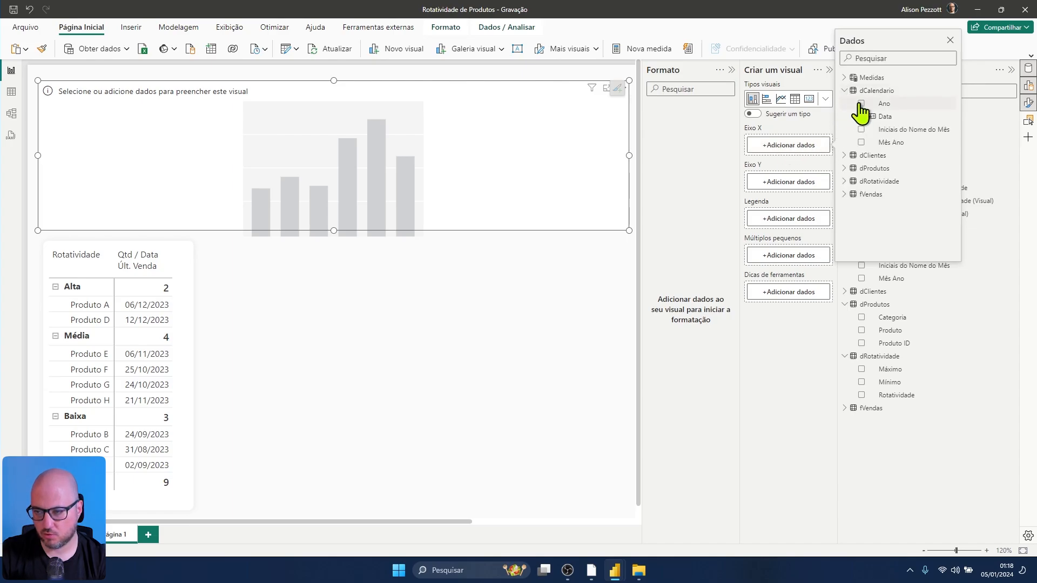
pyautogui.click(861, 104)
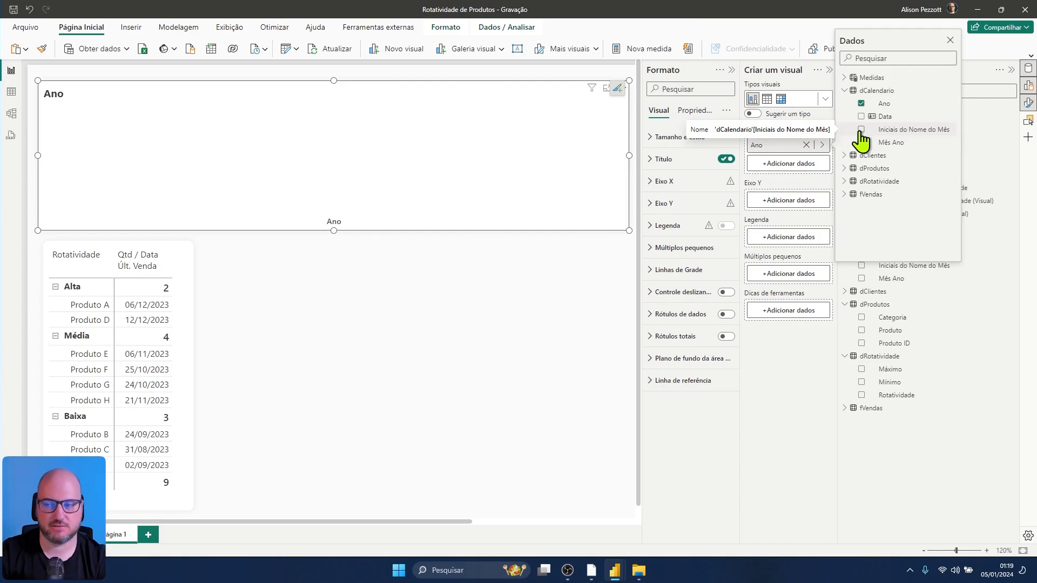
pyautogui.click(861, 130)
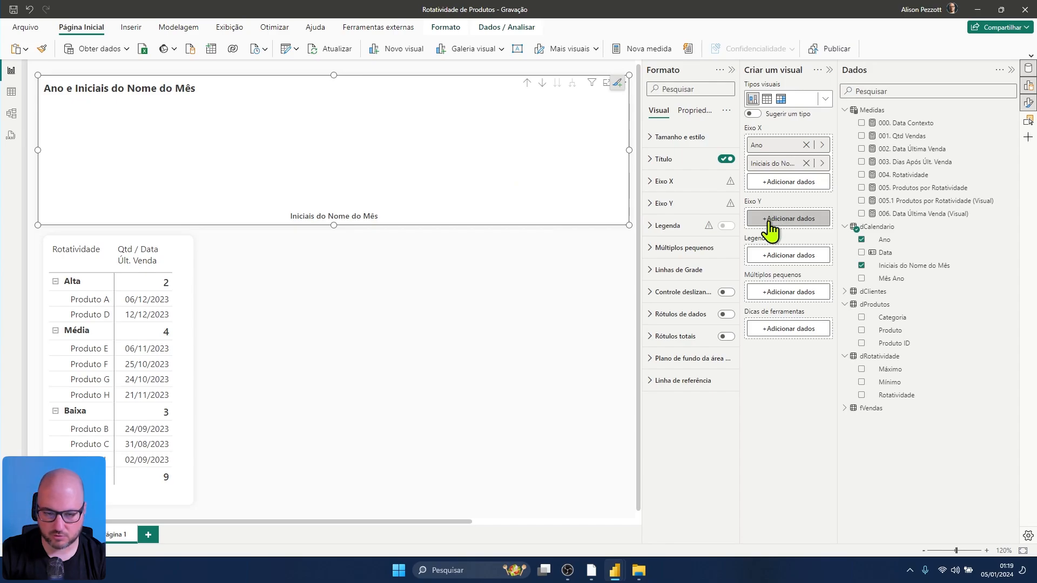
pyautogui.moveTo(943, 208); pyautogui.dragTo(789, 218)
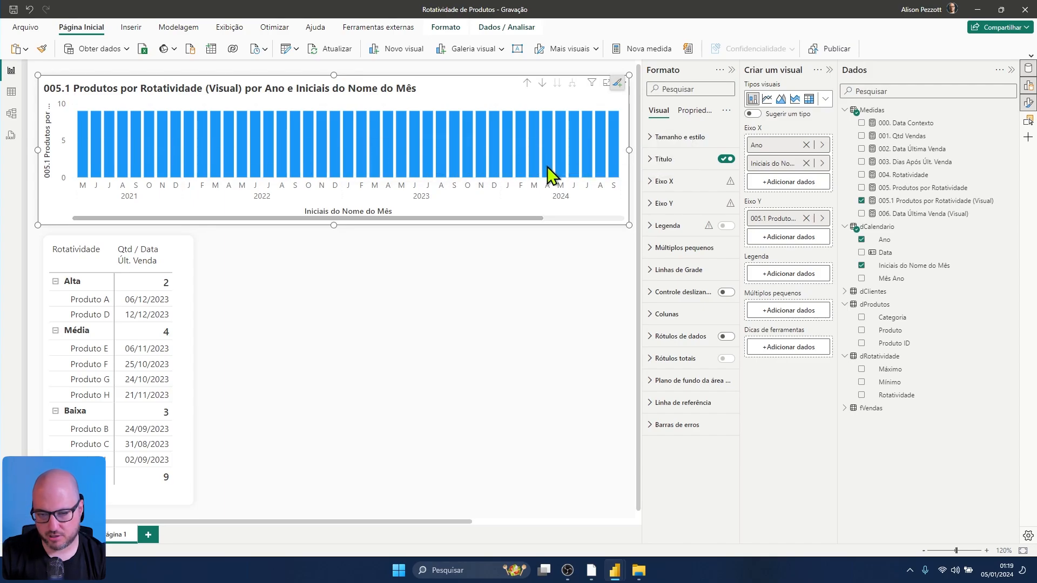
# Step: Sort the column chart's axis by Ano Iniciais do Nome do Mês in ascending order
pyautogui.moveTo(529, 218); pyautogui.dragTo(617, 218)
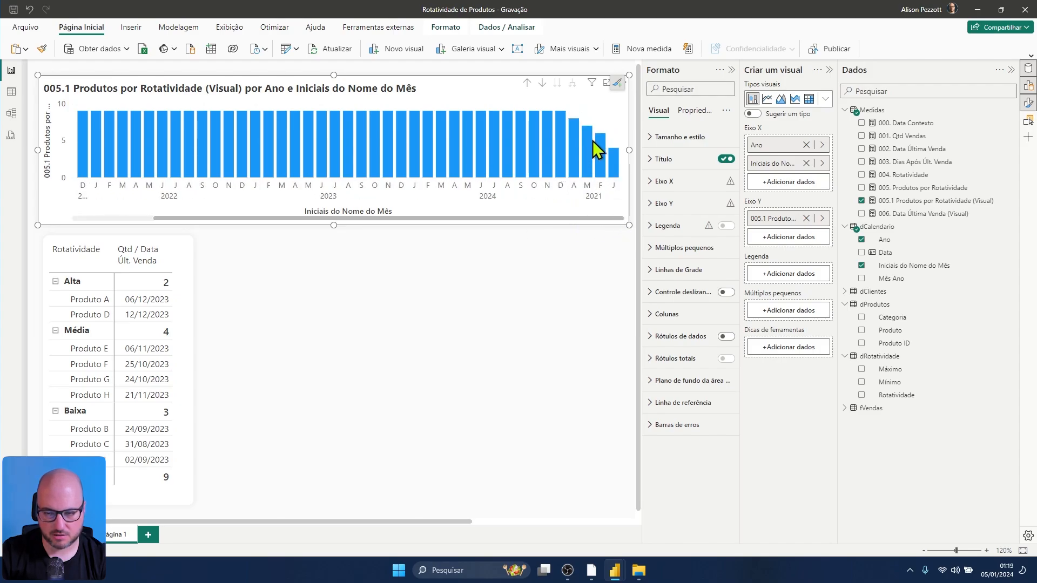
pyautogui.click(613, 242)
pyautogui.click(622, 84)
pyautogui.moveTo(660, 157)
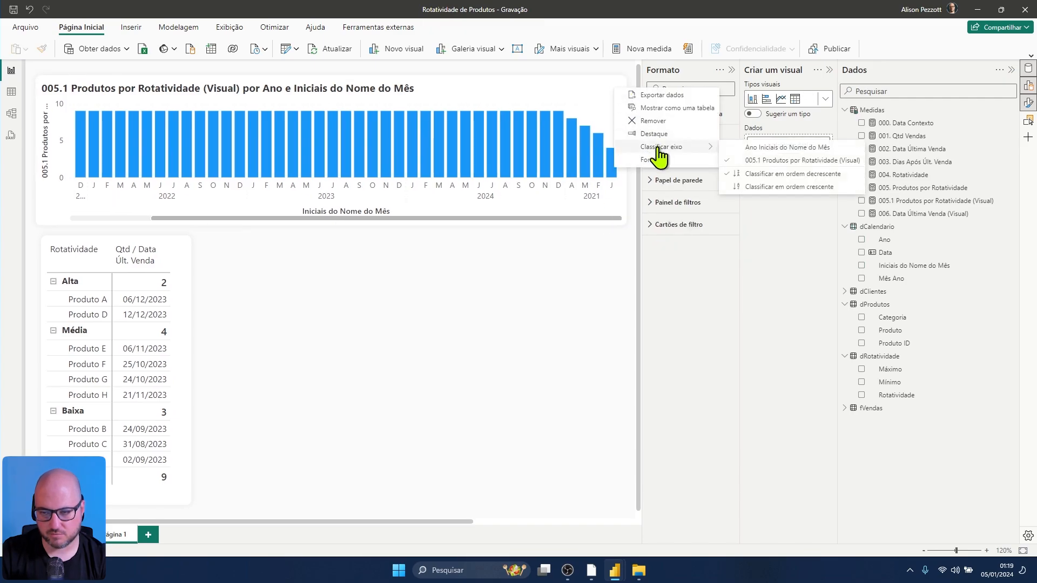
pyautogui.click(740, 150)
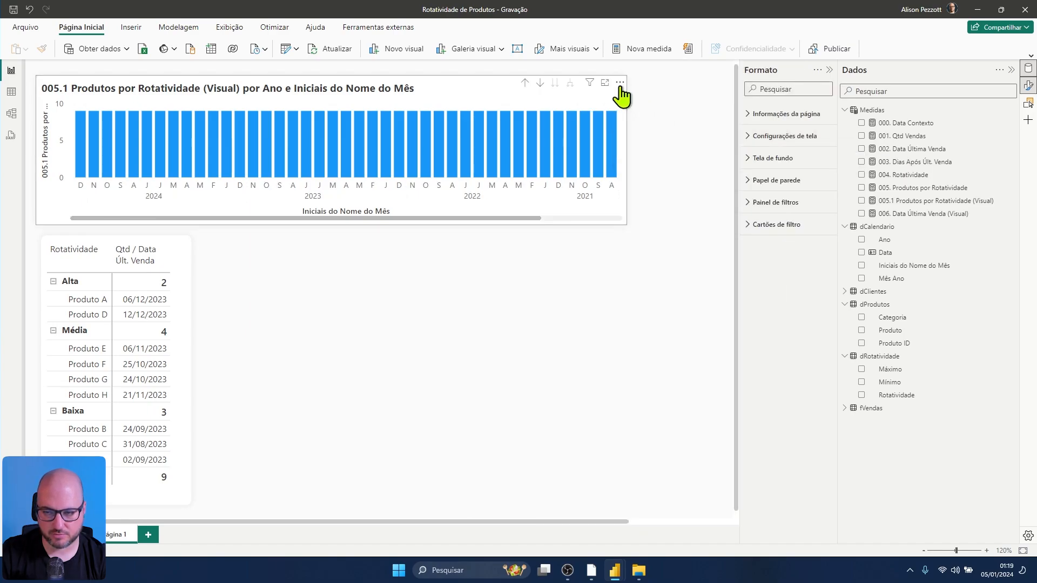
pyautogui.click(621, 84)
pyautogui.moveTo(660, 157)
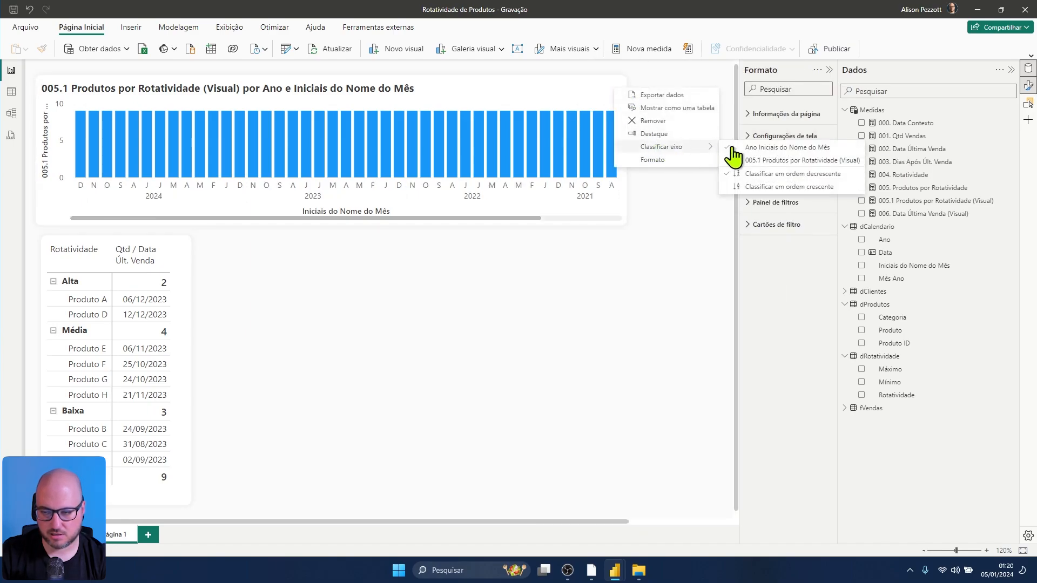
pyautogui.click(767, 197)
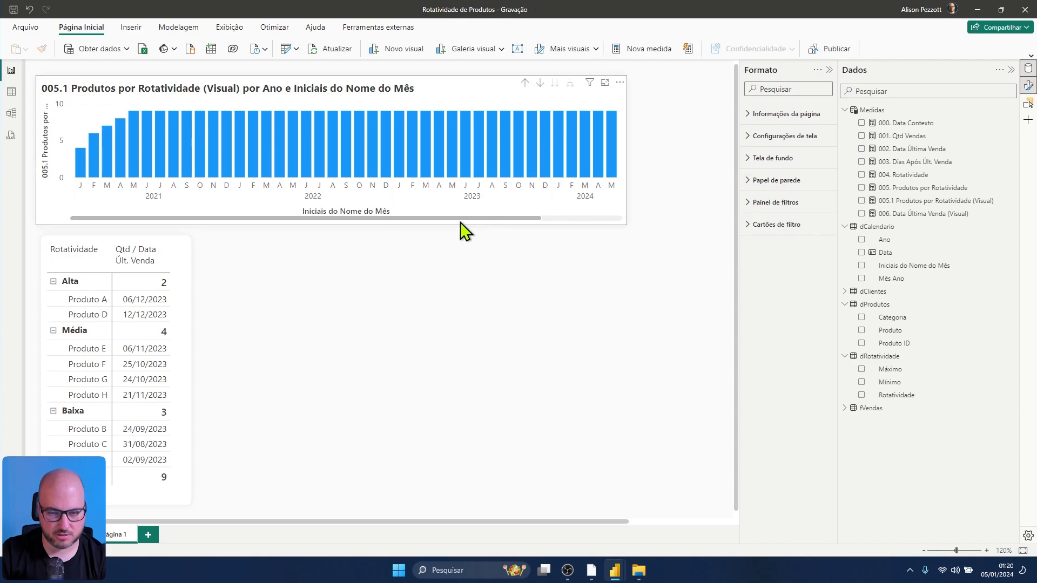
# Step: Widen the column chart until all its months fit without scrolling and raise its upper edge slightly
pyautogui.moveTo(95, 168)
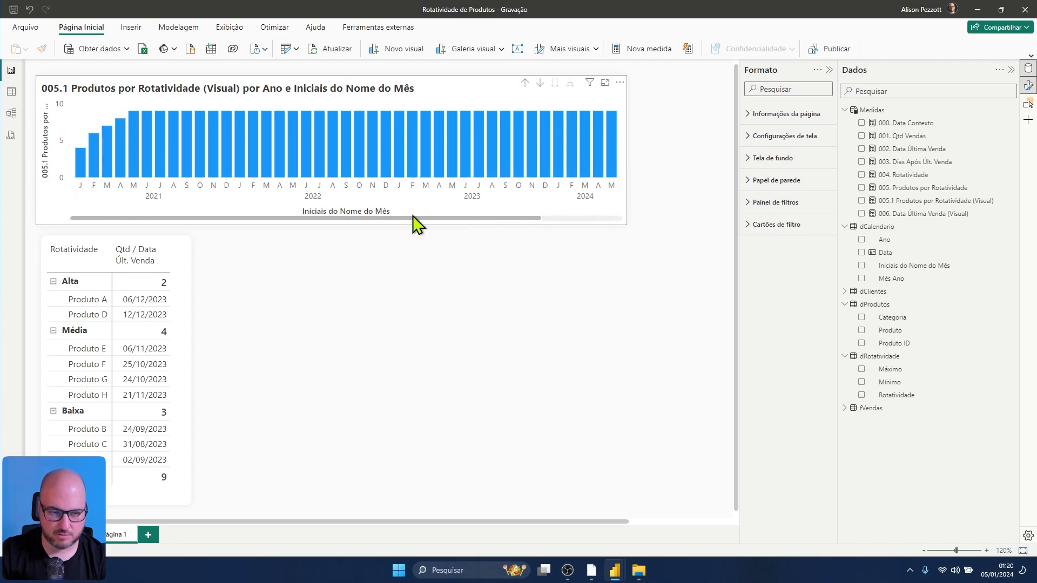
pyautogui.click(626, 160)
pyautogui.moveTo(626, 160); pyautogui.dragTo(725, 152)
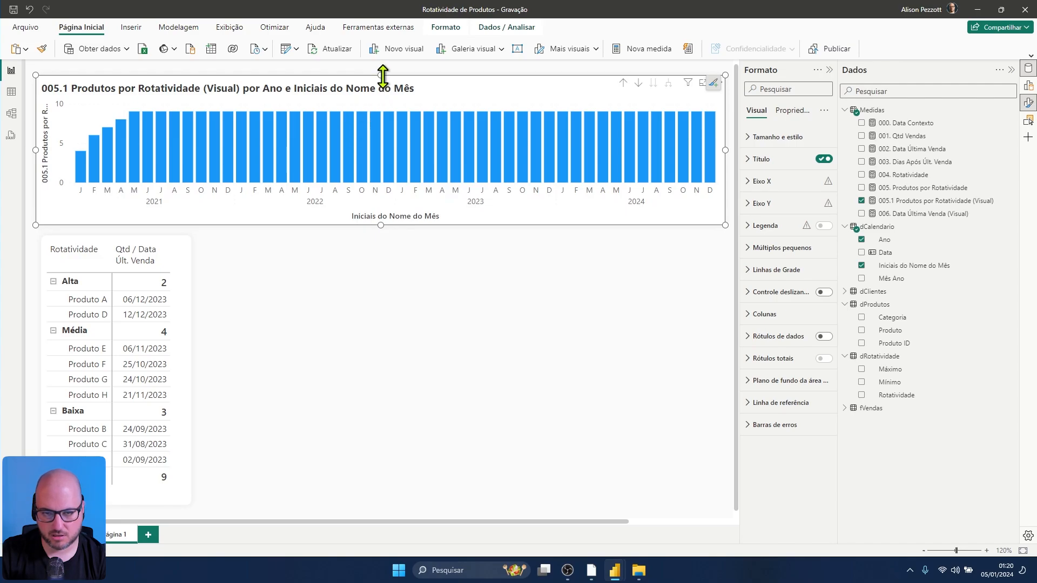
pyautogui.moveTo(382, 76); pyautogui.dragTo(382, 71)
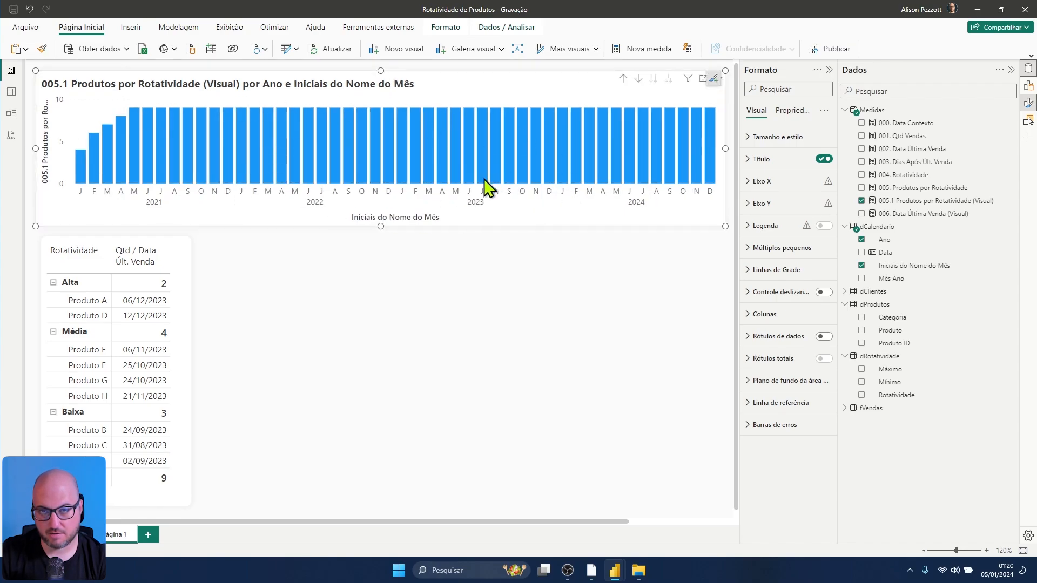
# Step: Remove the X-axis and Y-axis titles from the column chart
pyautogui.click(422, 218)
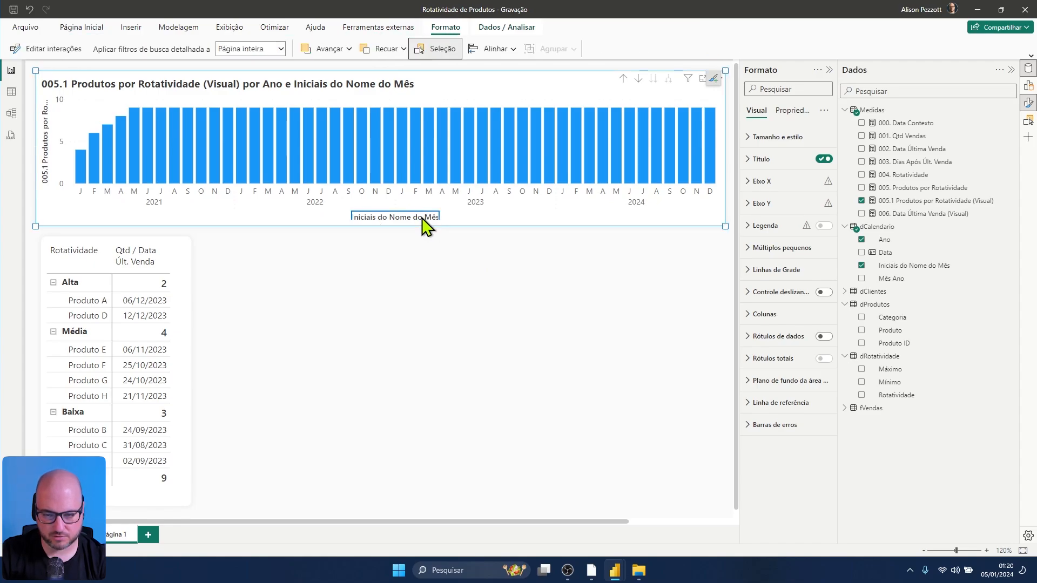
pyautogui.click(422, 218)
pyautogui.press('Delete')
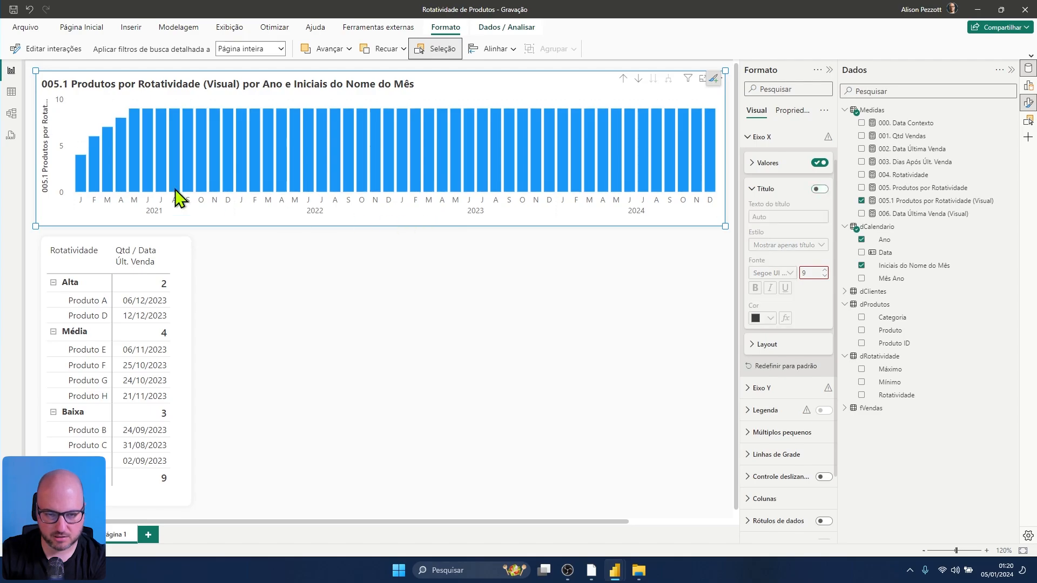
pyautogui.click(44, 145)
pyautogui.press('Delete')
# Step: Turn off the Y-axis values of the column chart
pyautogui.click(47, 147)
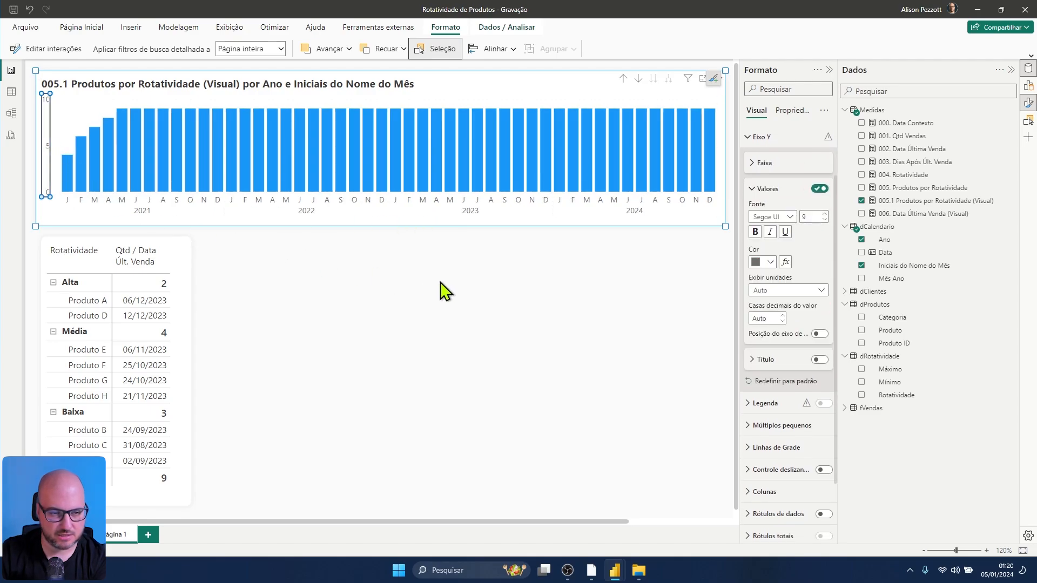
pyautogui.click(292, 264)
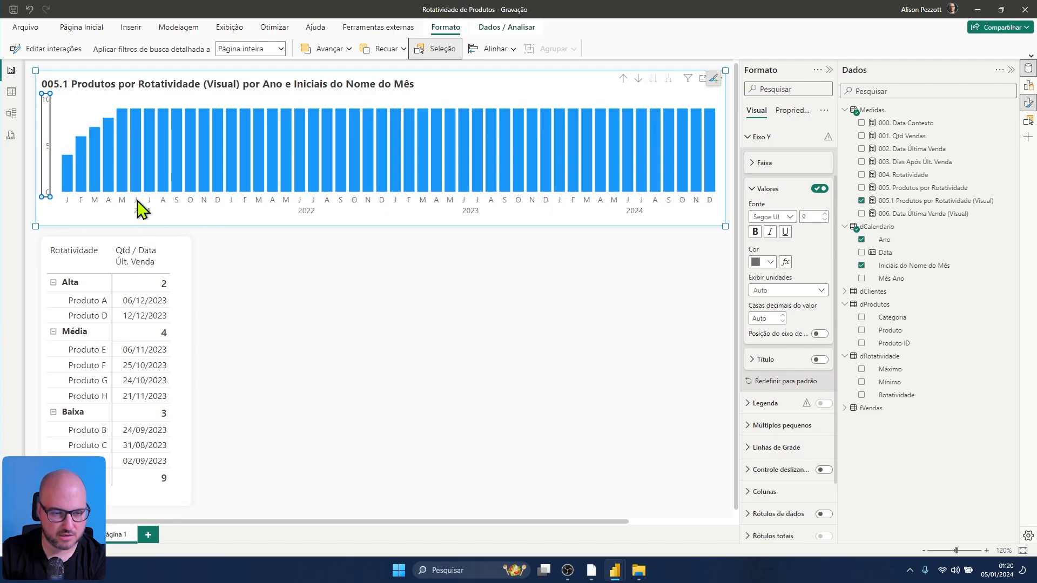
pyautogui.click(49, 150)
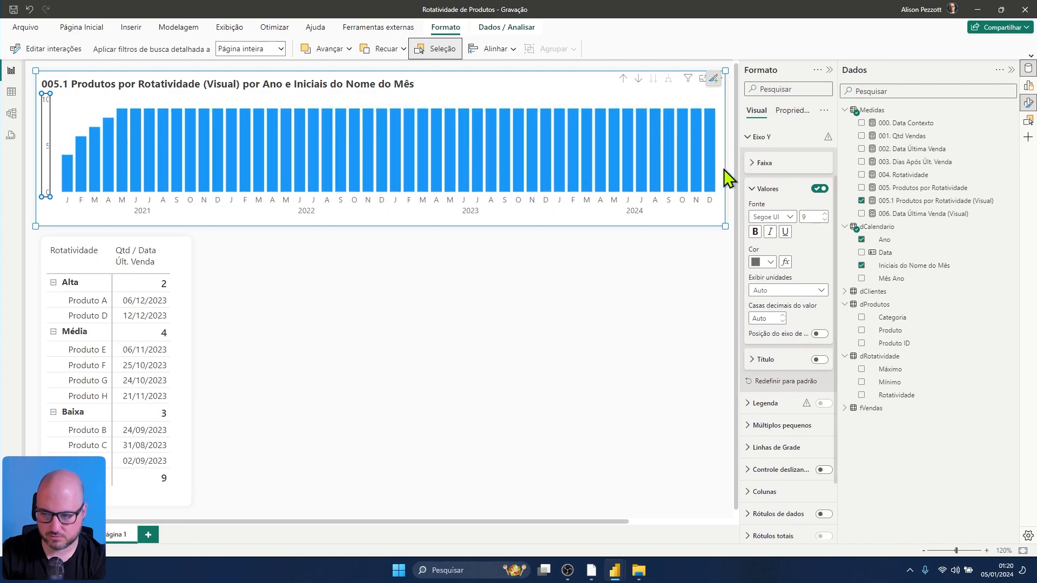
pyautogui.click(819, 189)
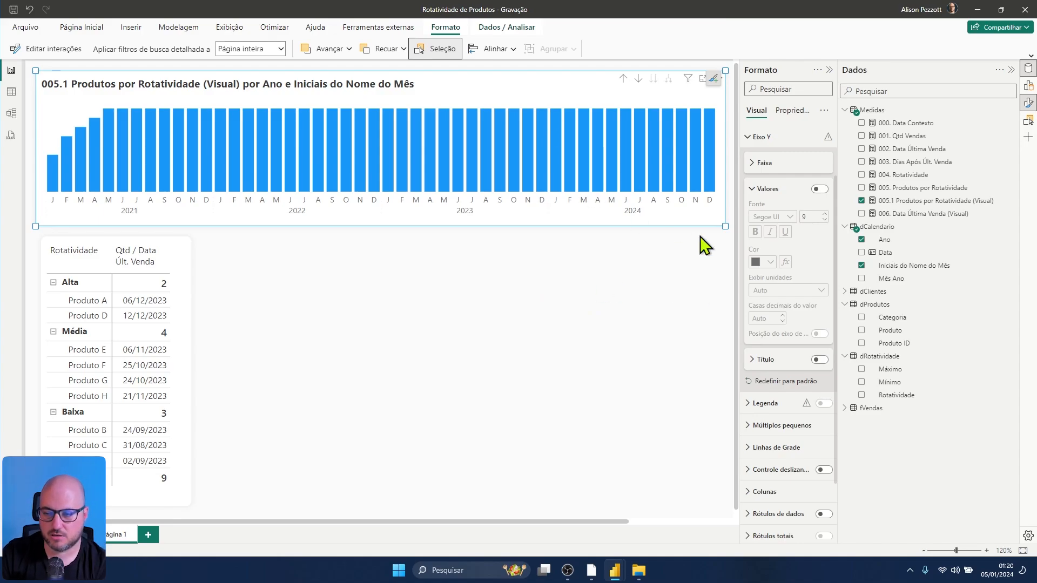
# Step: Add the Rotatividade field from dRotatividade as the column chart's legend
pyautogui.click(1028, 85)
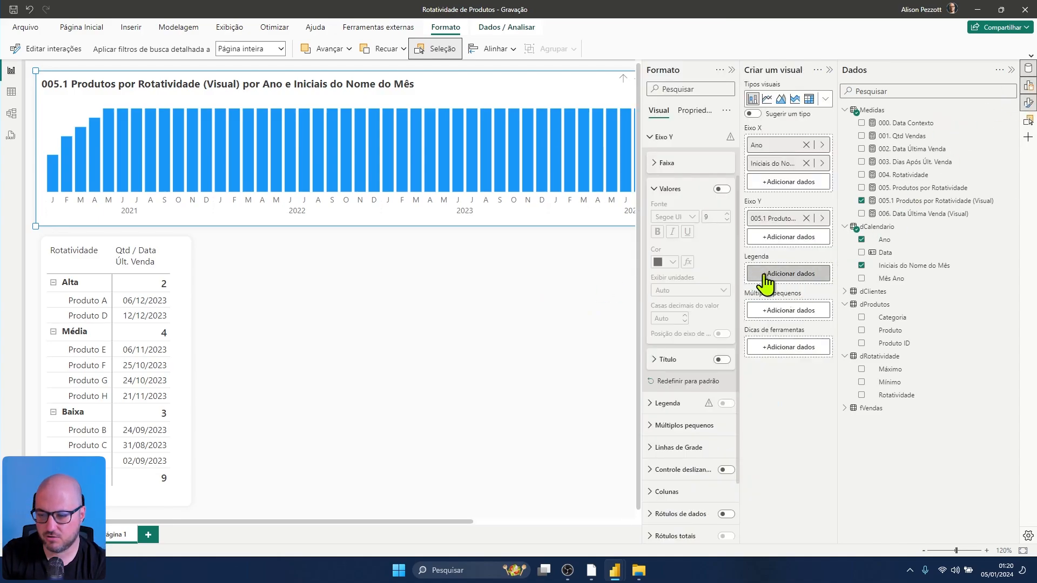
pyautogui.moveTo(907, 397); pyautogui.dragTo(789, 273)
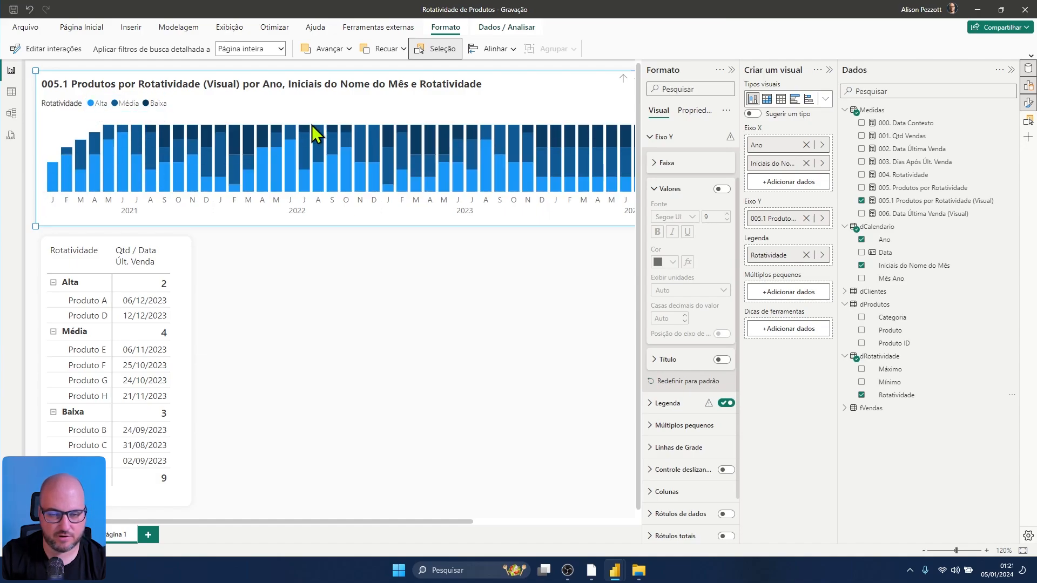
pyautogui.click(546, 266)
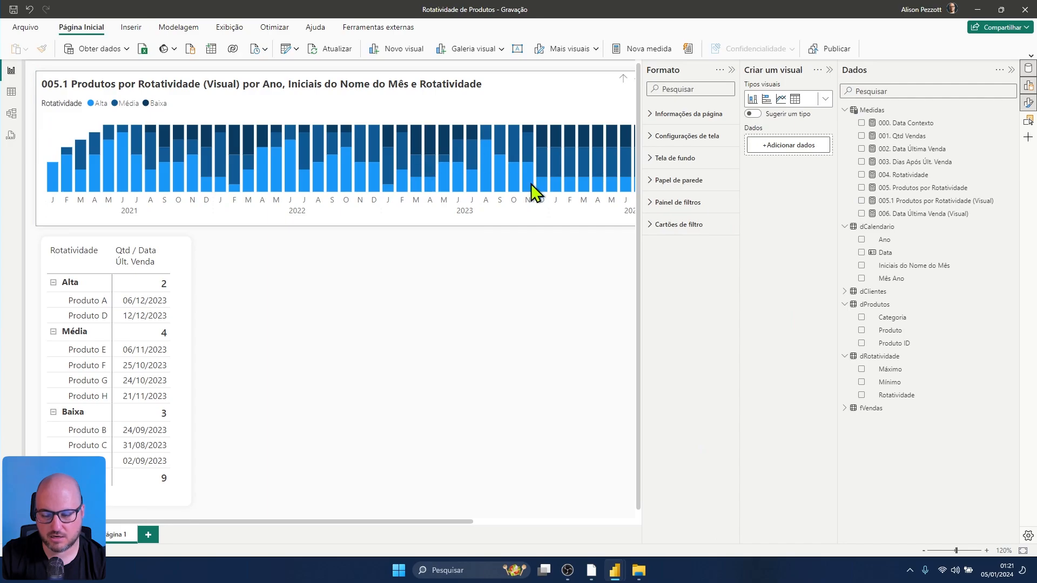
# Step: Set the column color of the Alta series to the grayish blue #6c89a0 (theme color 3, 40% lighter)
pyautogui.click(522, 222)
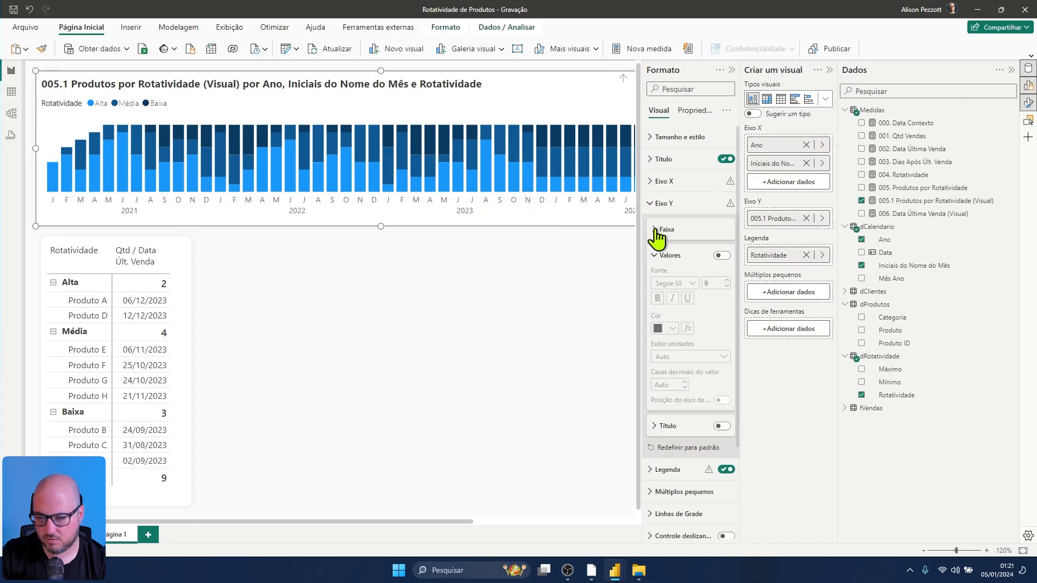
pyautogui.click(658, 203)
pyautogui.click(662, 314)
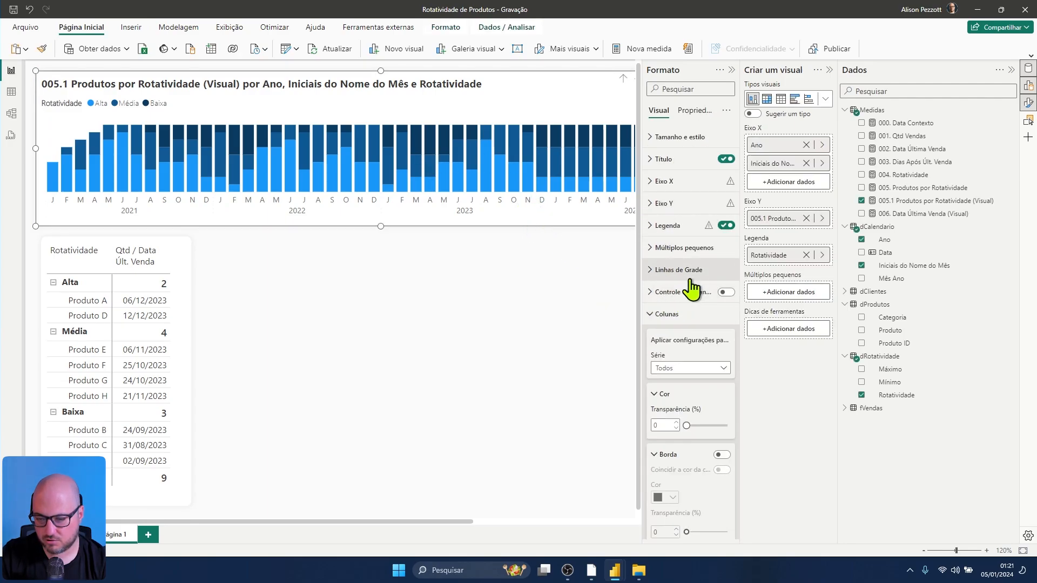
pyautogui.scroll(-5, 691, 289)
pyautogui.scroll(3, 705, 286)
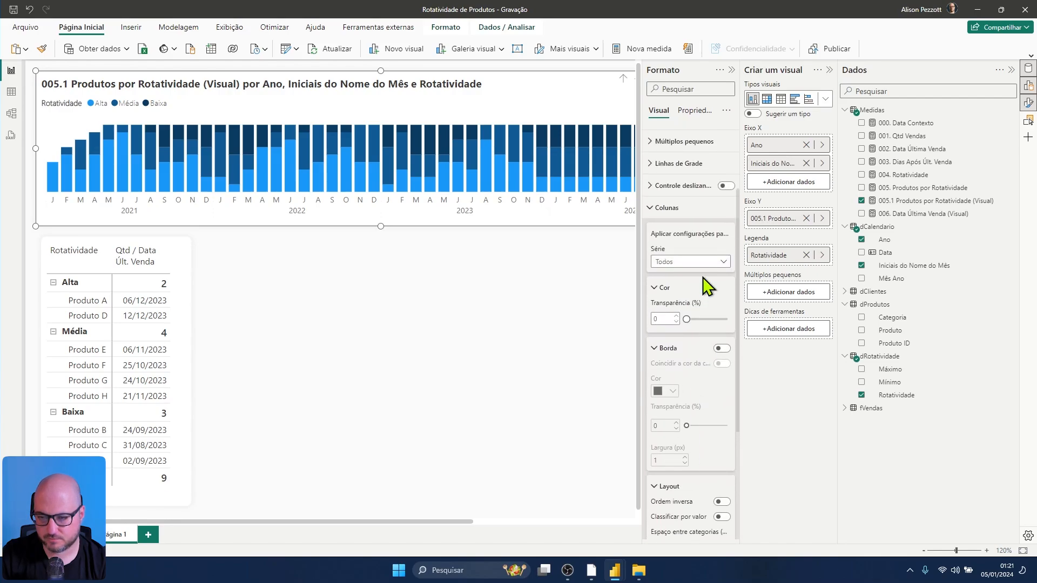
pyautogui.click(688, 265)
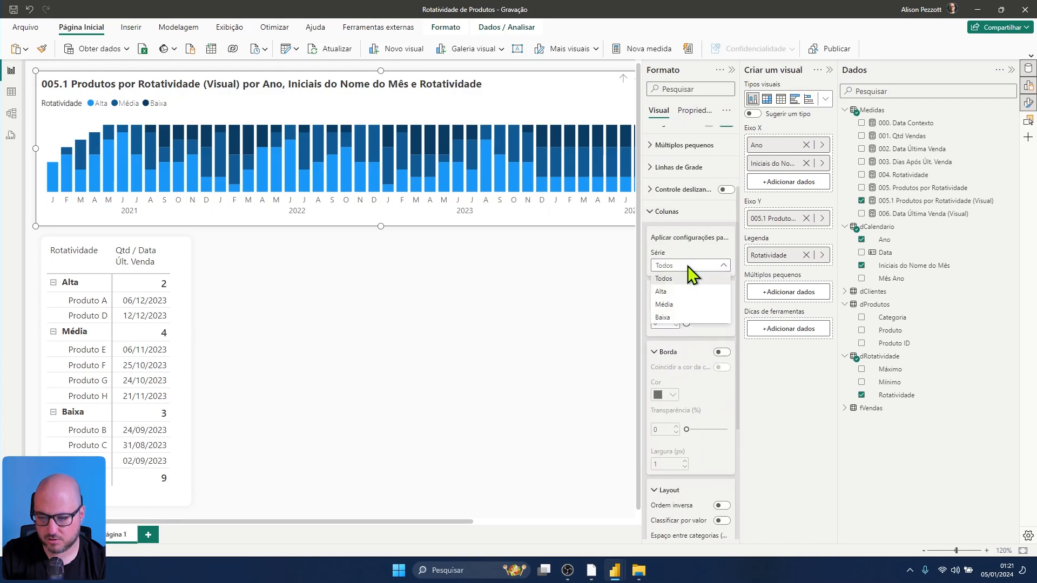
pyautogui.click(685, 291)
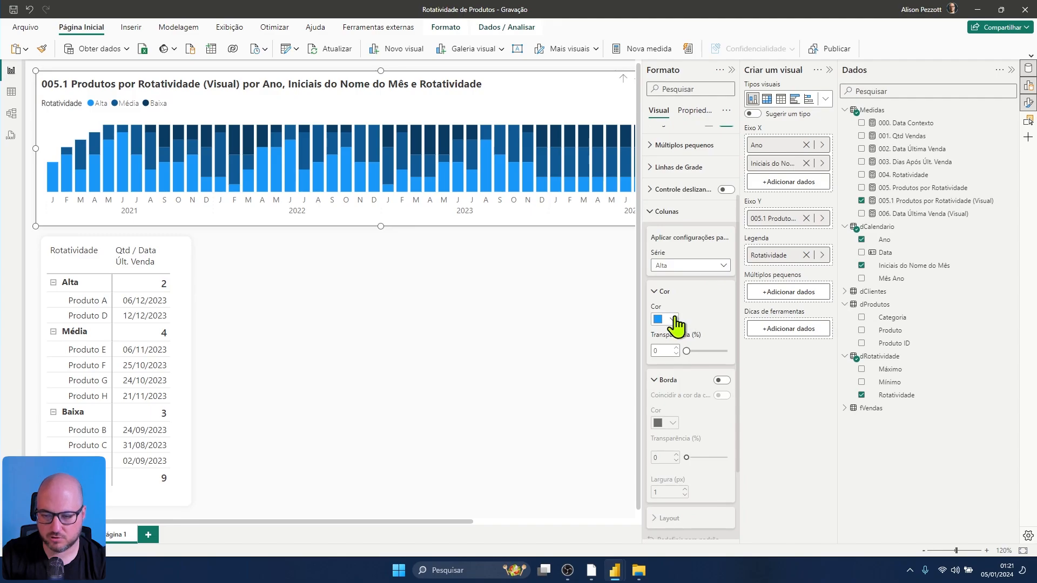
pyautogui.click(674, 320)
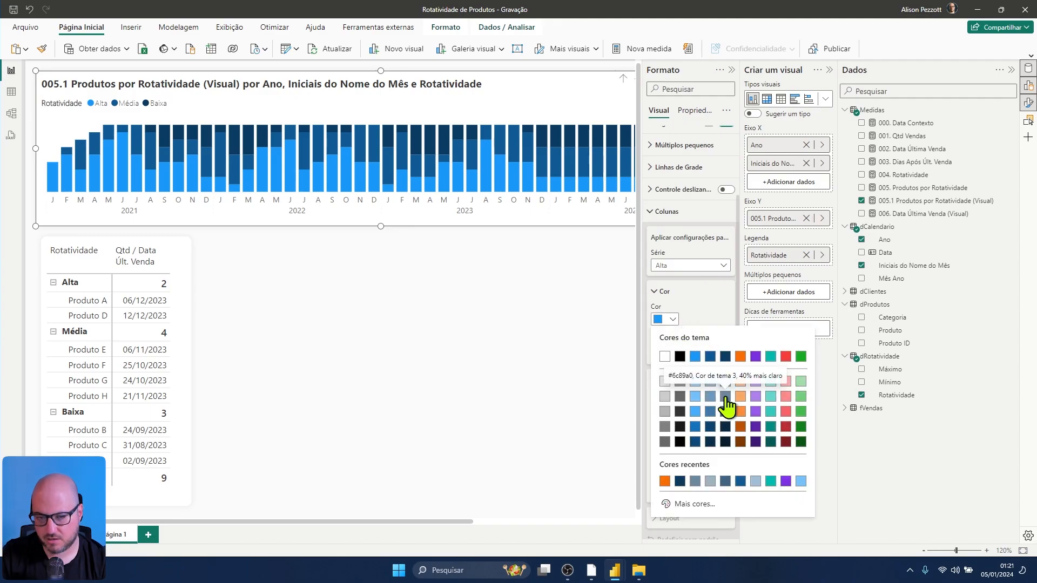
pyautogui.click(726, 397)
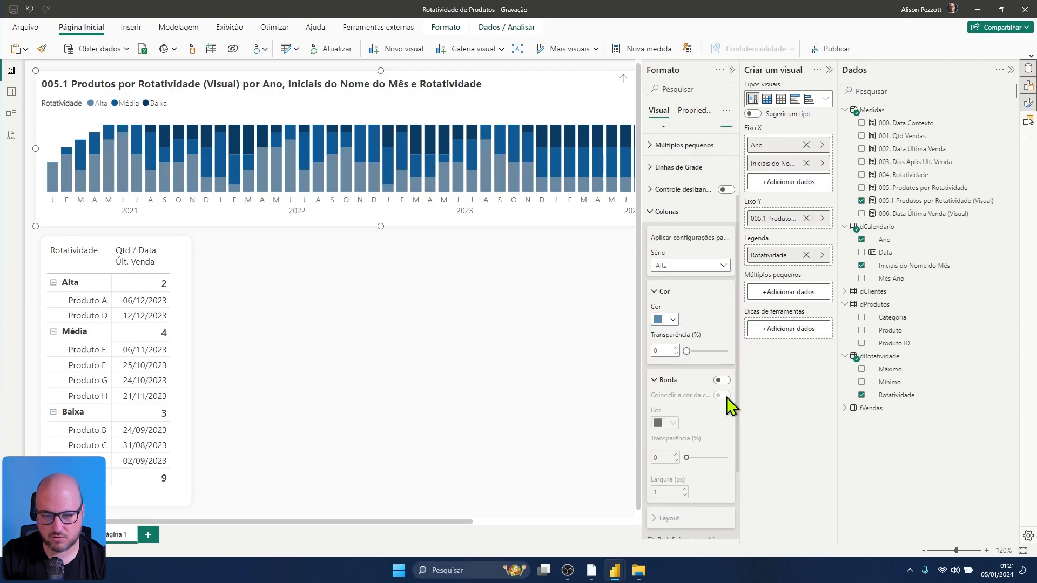
# Step: Set the column color of the Média series to the dark navy theme color
pyautogui.click(686, 266)
pyautogui.click(685, 302)
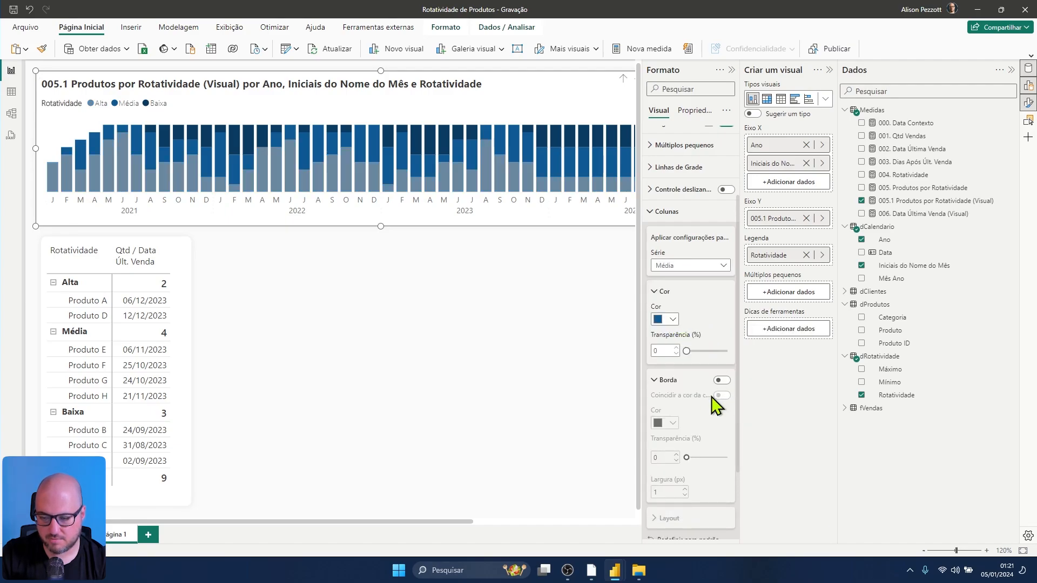
pyautogui.click(673, 320)
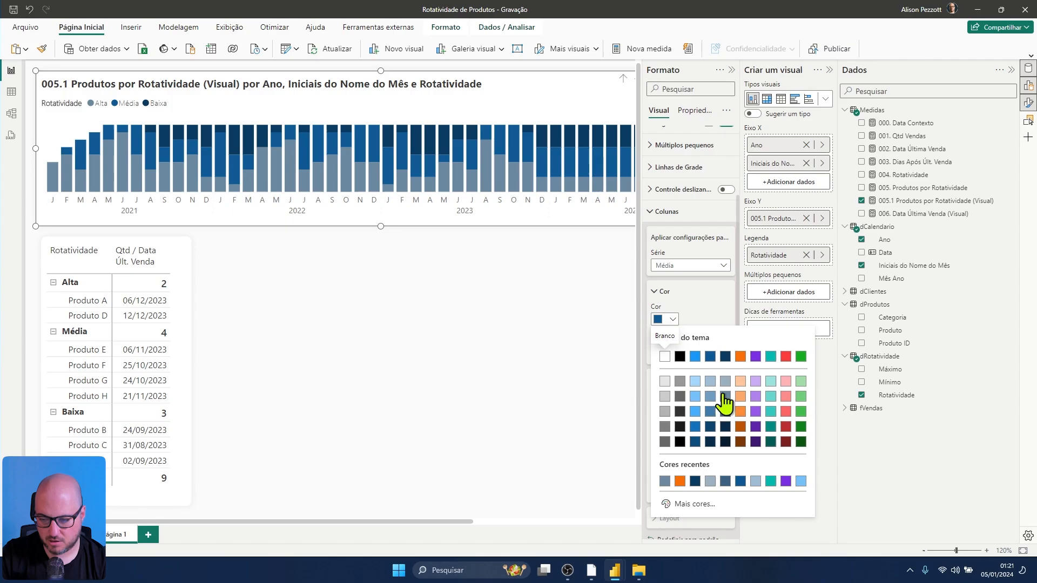
pyautogui.click(726, 356)
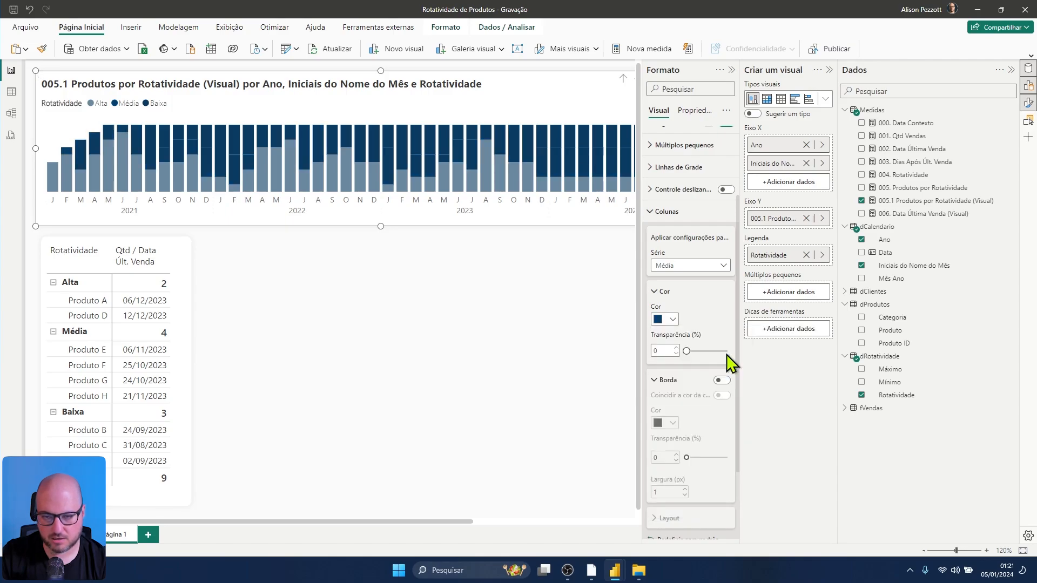
pyautogui.click(670, 320)
pyautogui.click(675, 270)
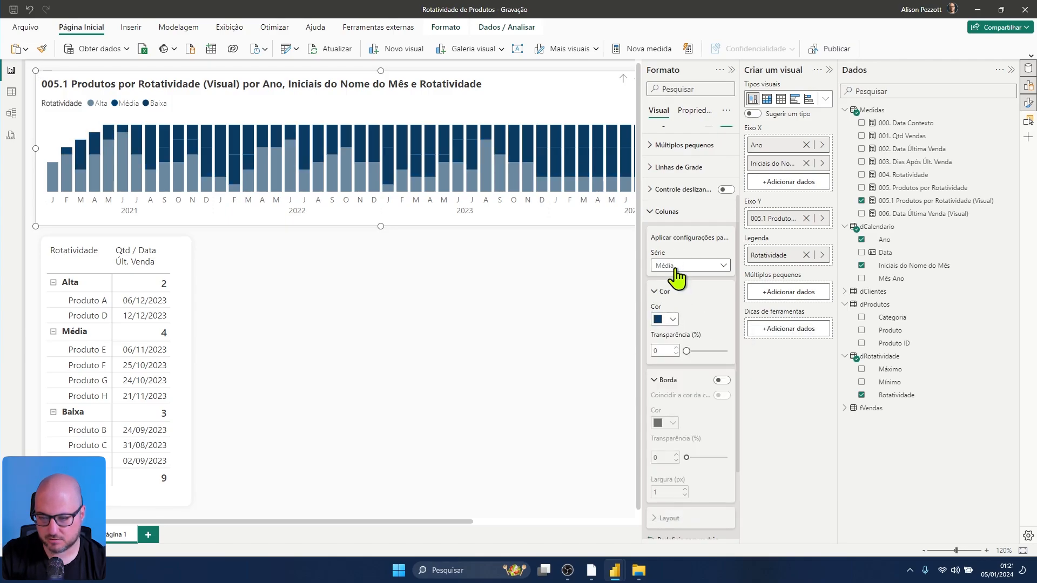
# Step: Set the column color of the Baixa series to the orange theme color
pyautogui.click(678, 271)
pyautogui.click(678, 323)
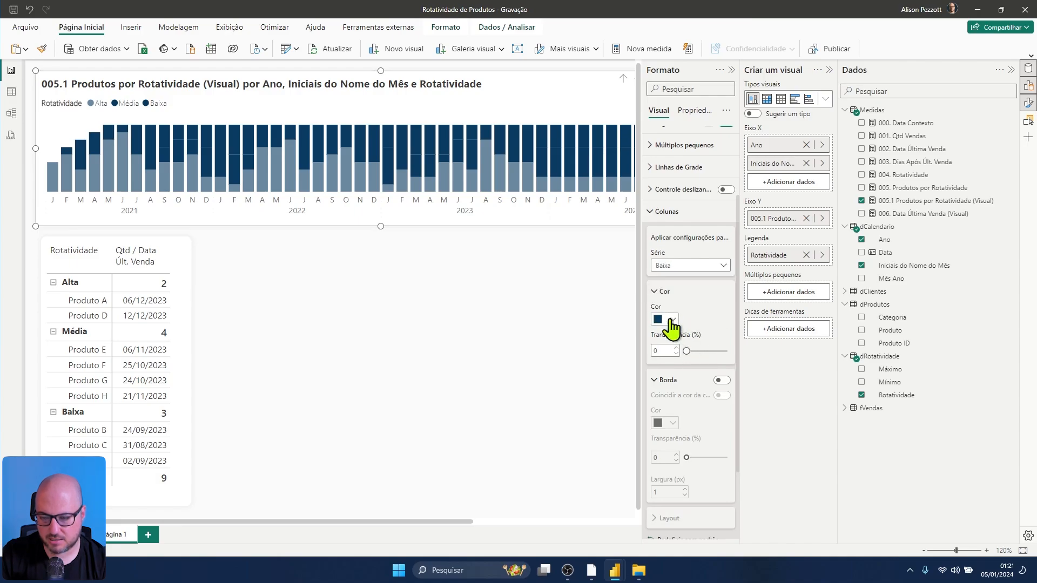
pyautogui.click(671, 324)
pyautogui.click(724, 358)
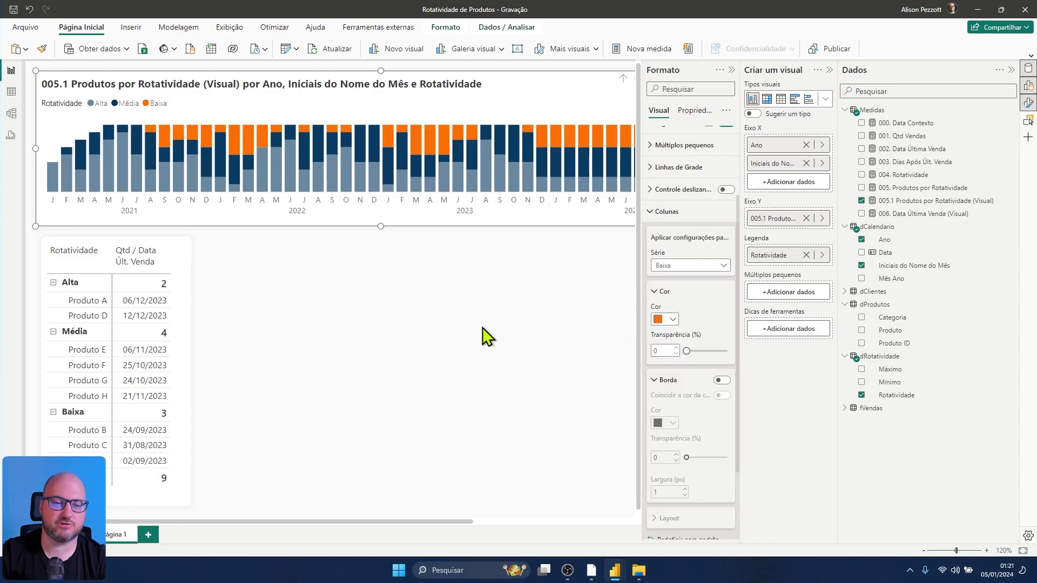
# Step: Turn off the legend title of the stacked column chart, keeping the legend itself, and close the formatting pane
pyautogui.click(439, 254)
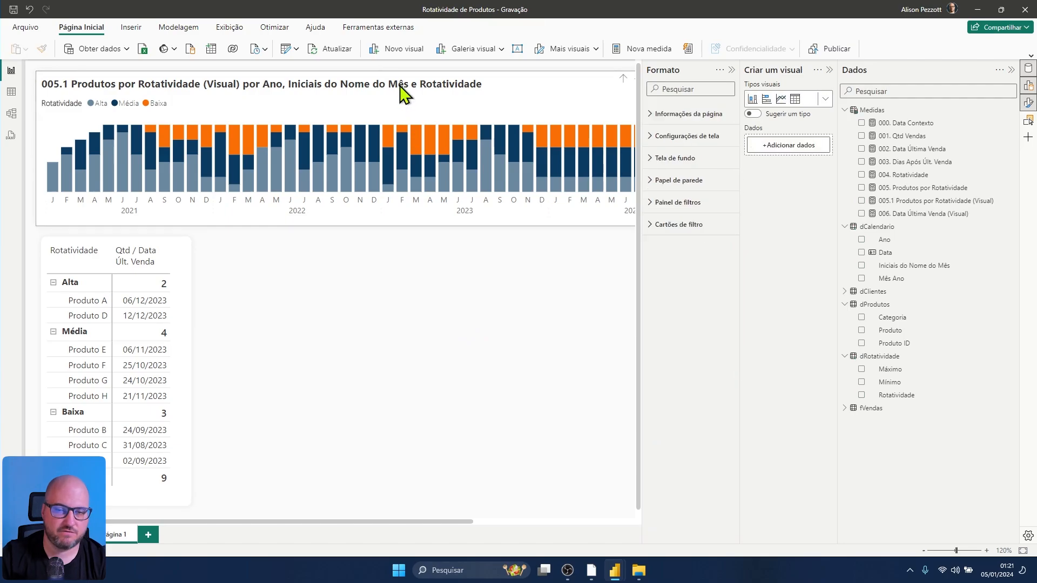
pyautogui.click(400, 88)
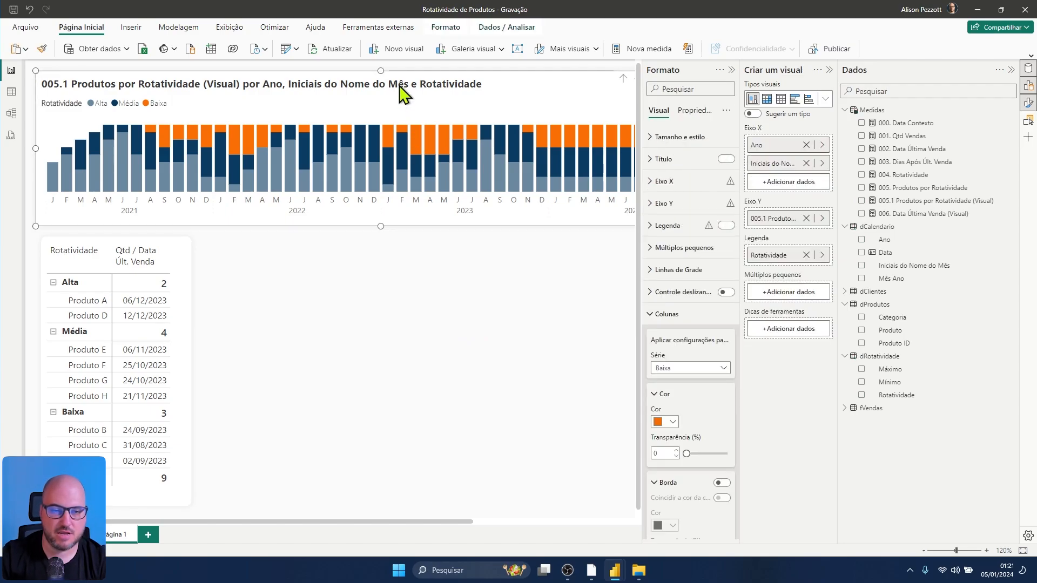
pyautogui.click(657, 315)
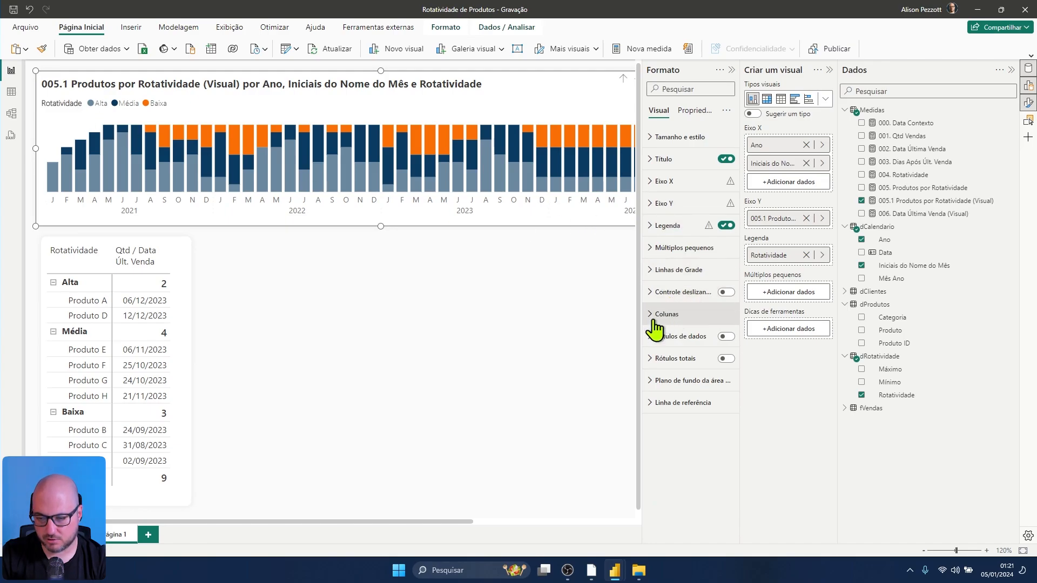
pyautogui.click(652, 226)
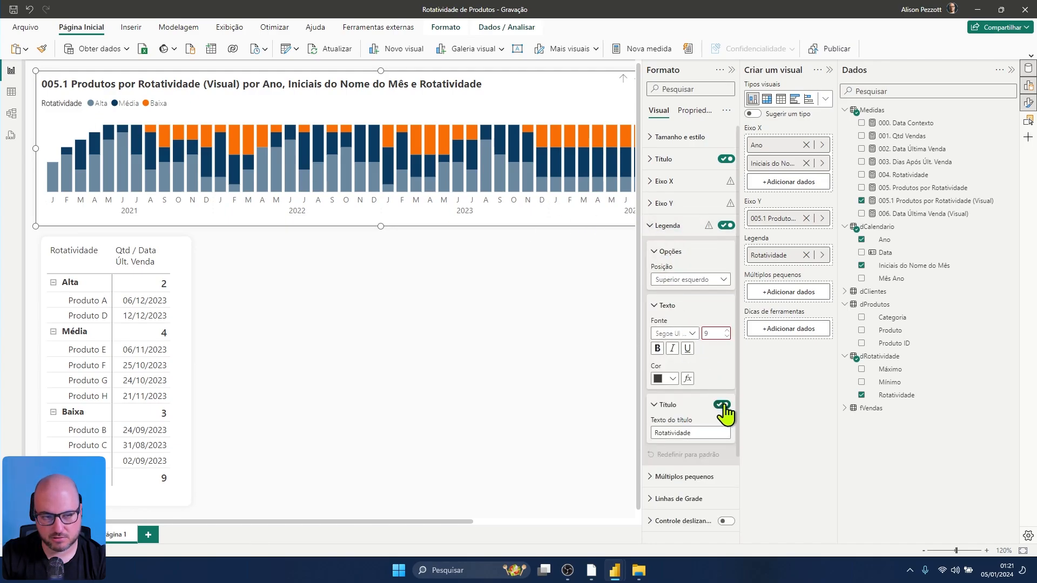
pyautogui.click(722, 405)
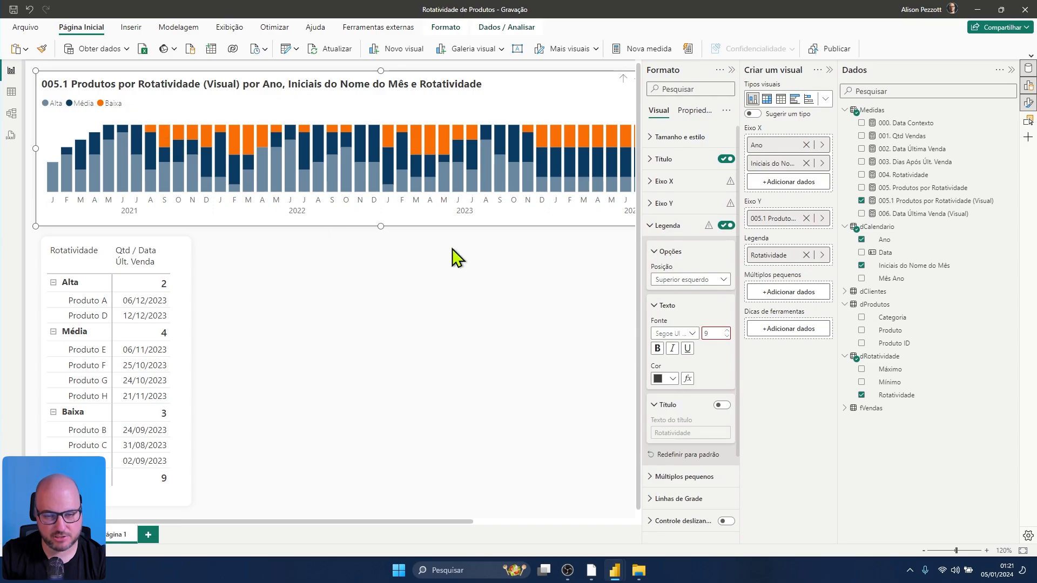
pyautogui.click(467, 250)
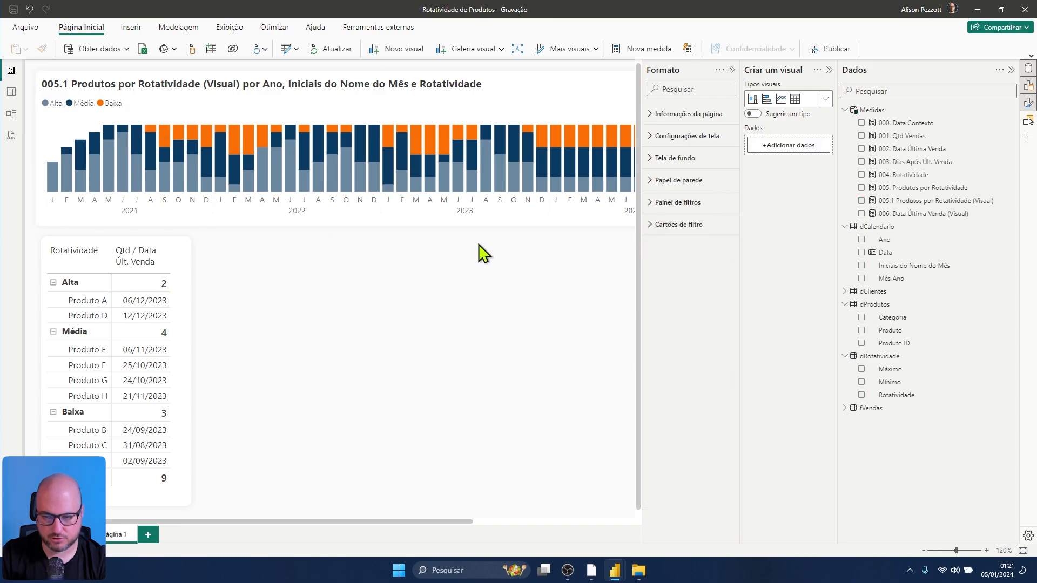
pyautogui.click(732, 70)
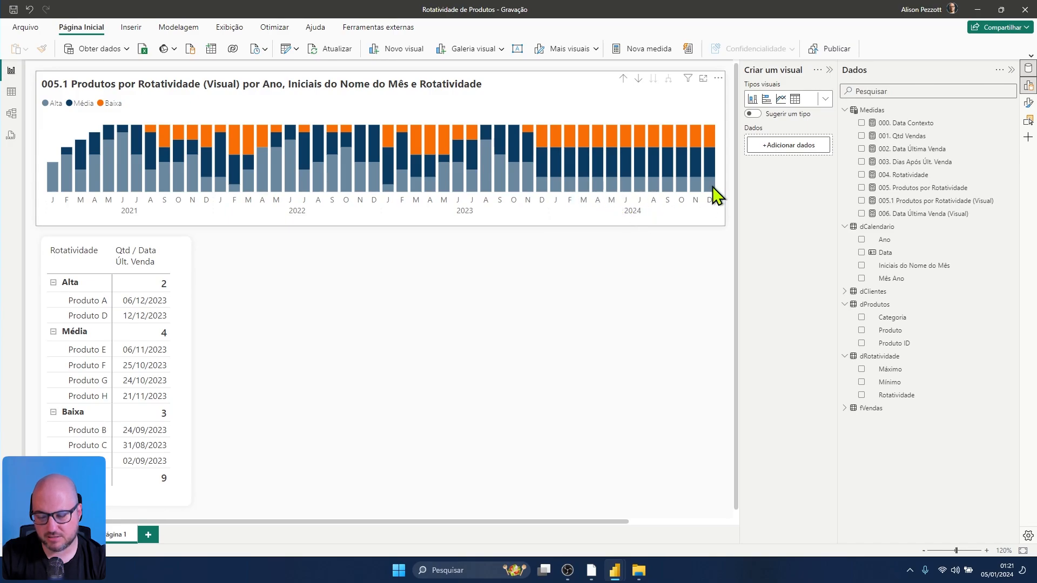
pyautogui.moveTo(713, 187)
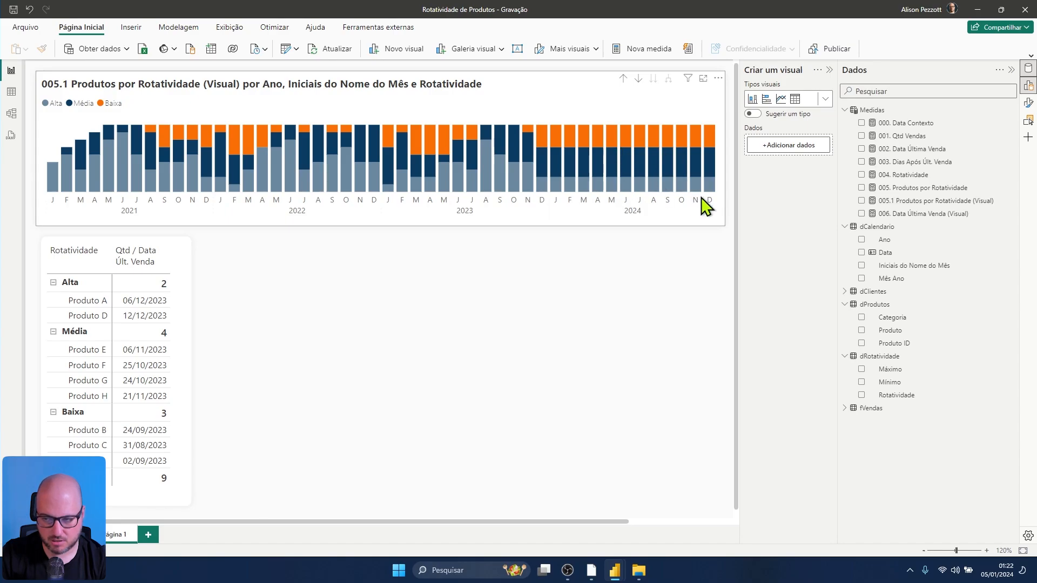
# Step: Open the measure 005.1 Produtos por Rotatividade (Visual) for editing and insert an IF function before its SUMX expression
pyautogui.click(927, 207)
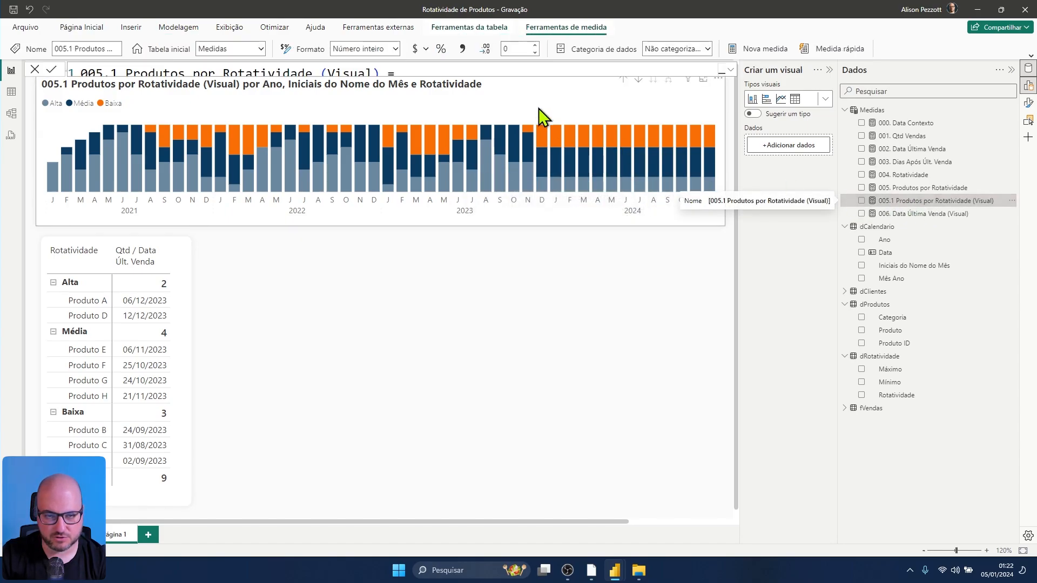
pyautogui.click(730, 70)
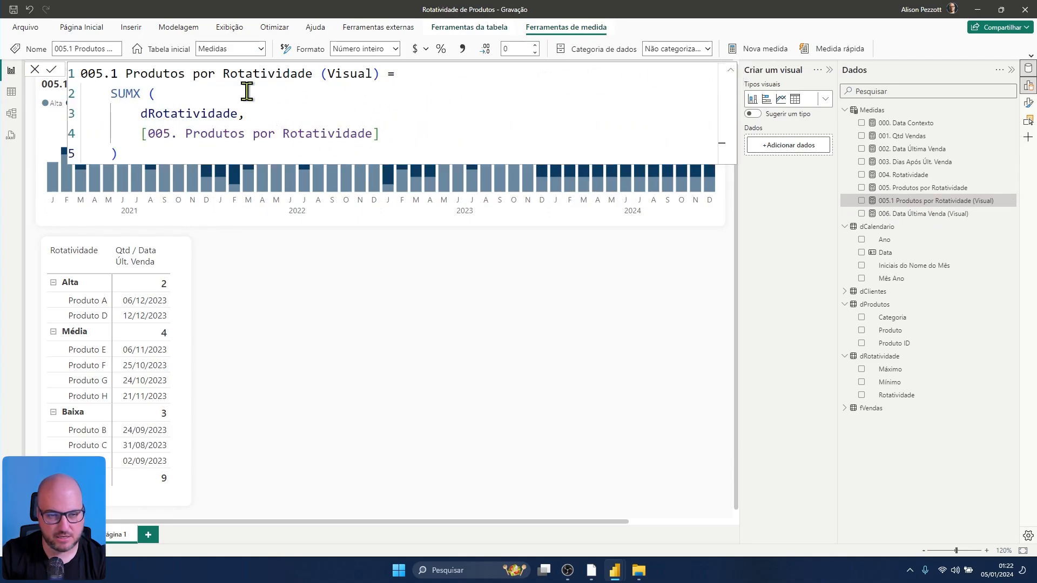
pyautogui.click(402, 73)
pyautogui.press('Return')
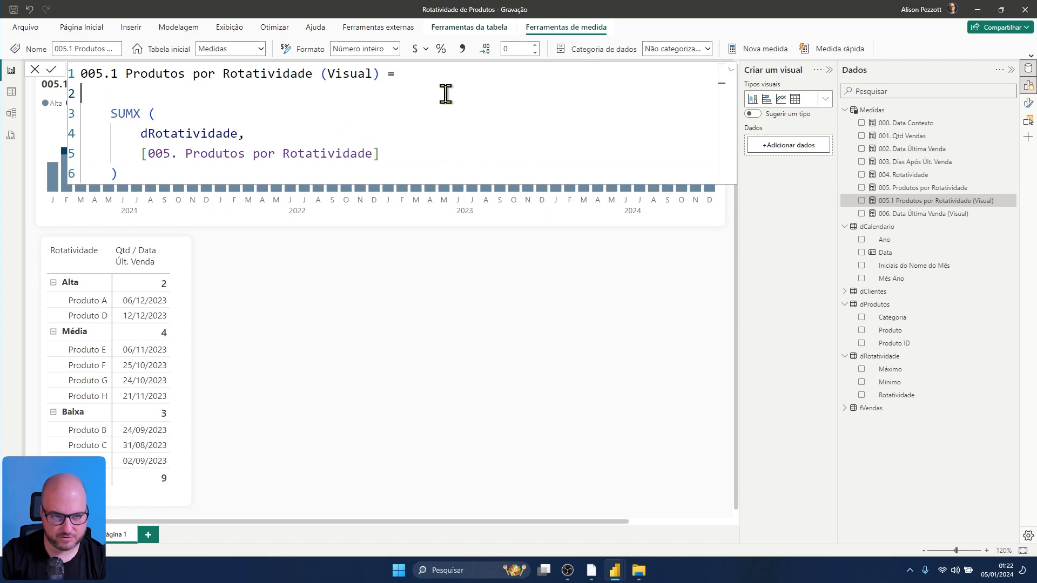
pyautogui.write('IF ')
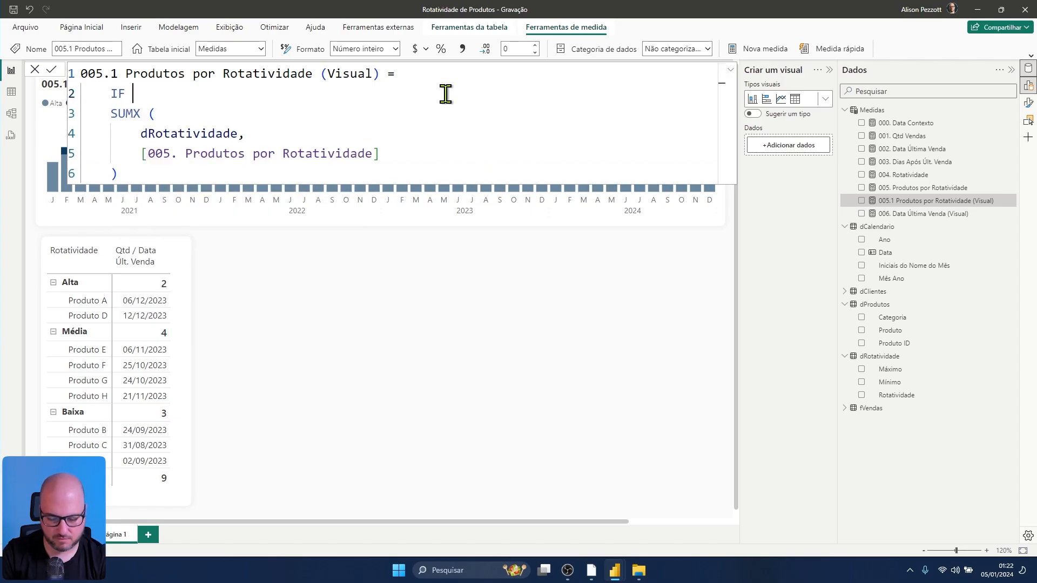
pyautogui.write('(')
pyautogui.press('capslock')
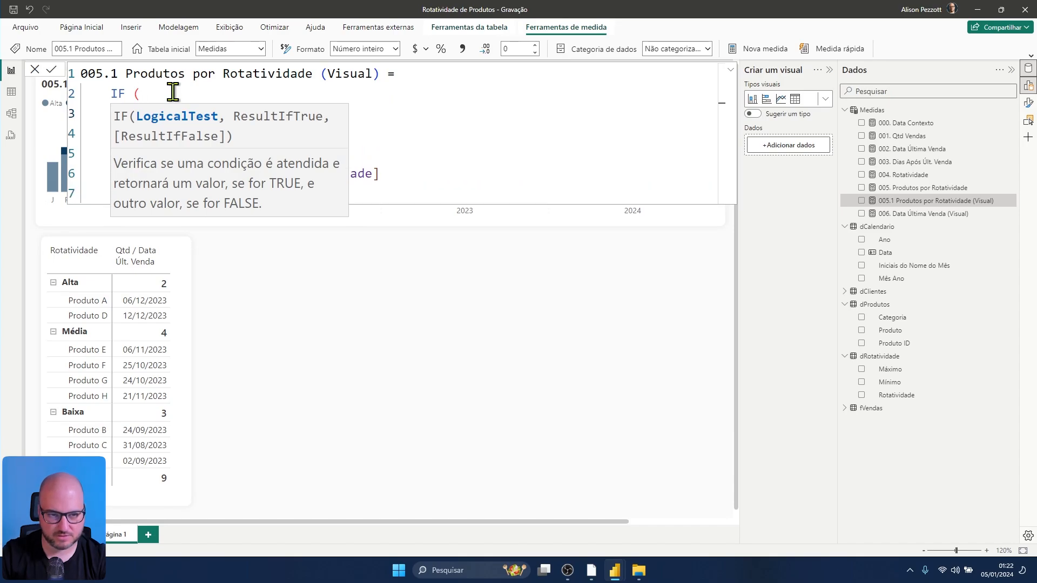
pyautogui.hotkey('shift', 'Return')
pyautogui.scroll(3, 303, 105)
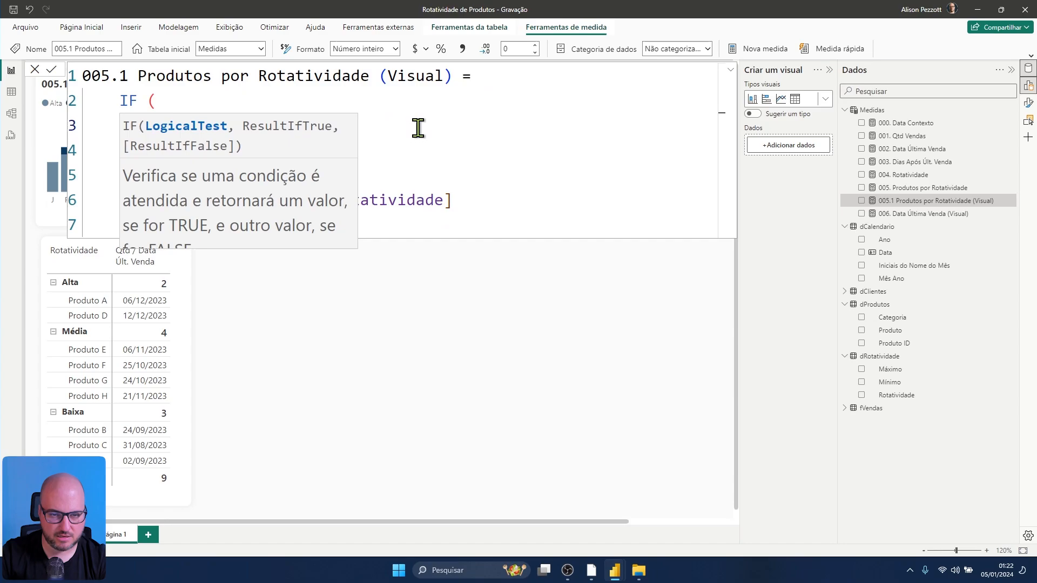
pyautogui.scroll(-3, 418, 128)
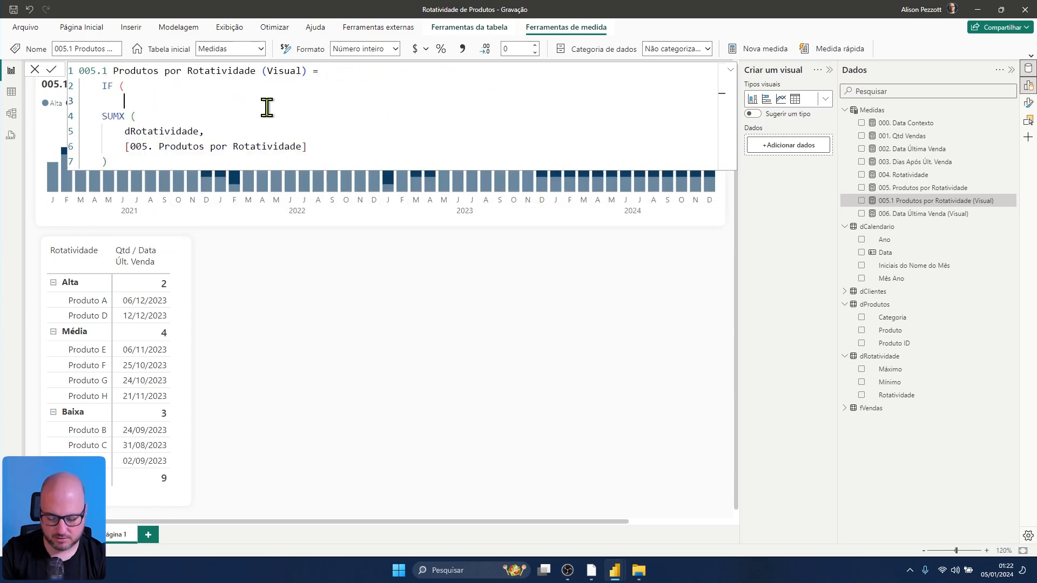
# Step: Write the IF condition as MIN ( dCalendario[Data] ) <= [000. Data Contexto], followed by a comma
pyautogui.write('MIN ( ')
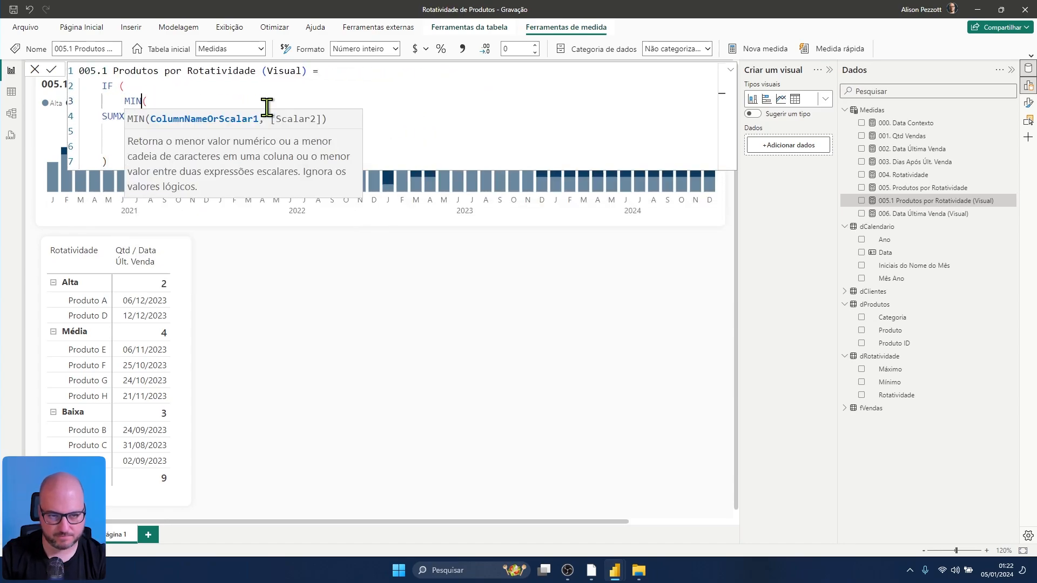
pyautogui.write('dCal')
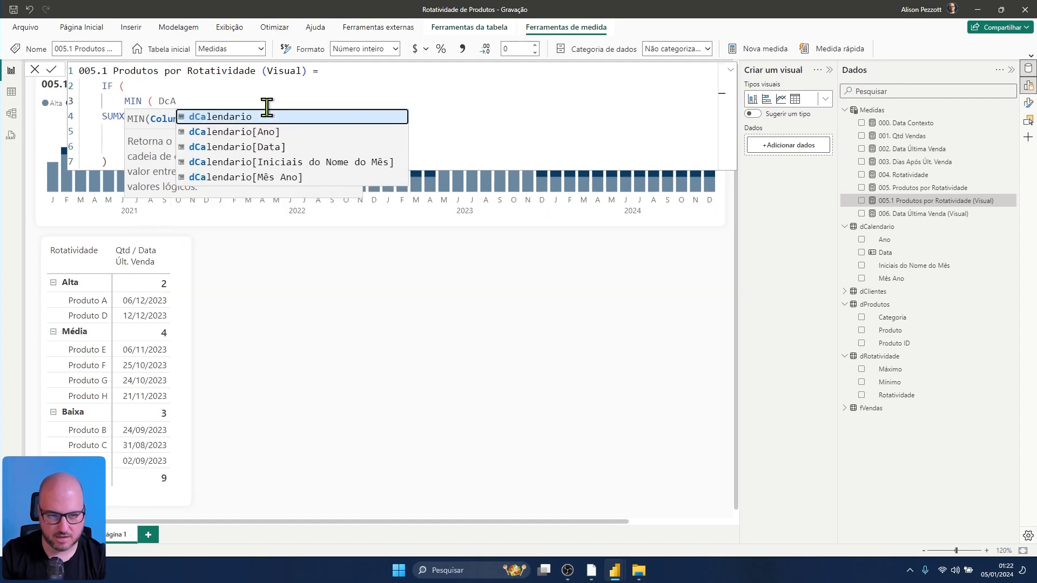
pyautogui.press('Down')
pyautogui.press('Down')
pyautogui.press('Tab')
pyautogui.write(')')
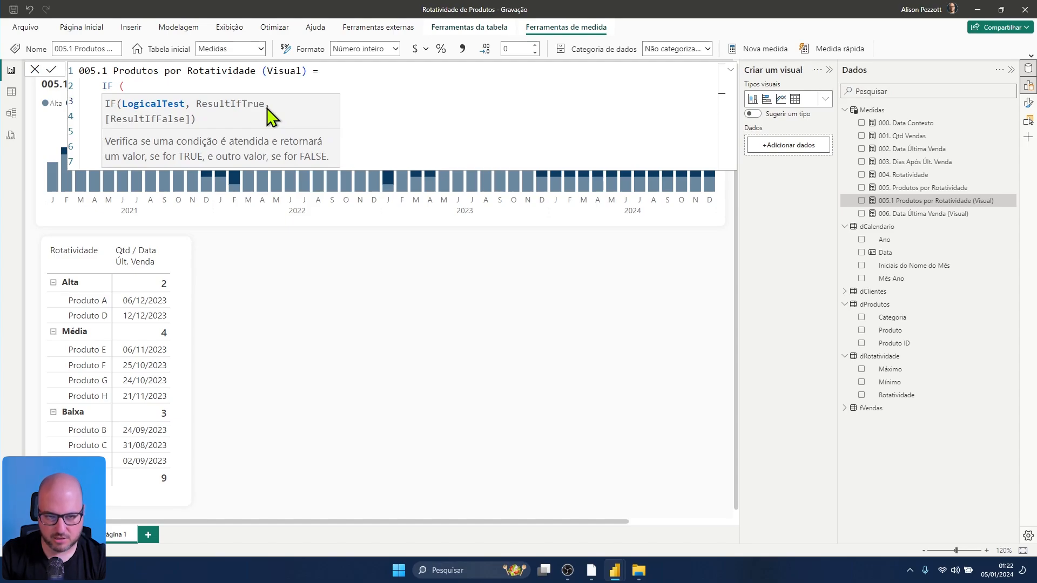
pyautogui.write(' <= ')
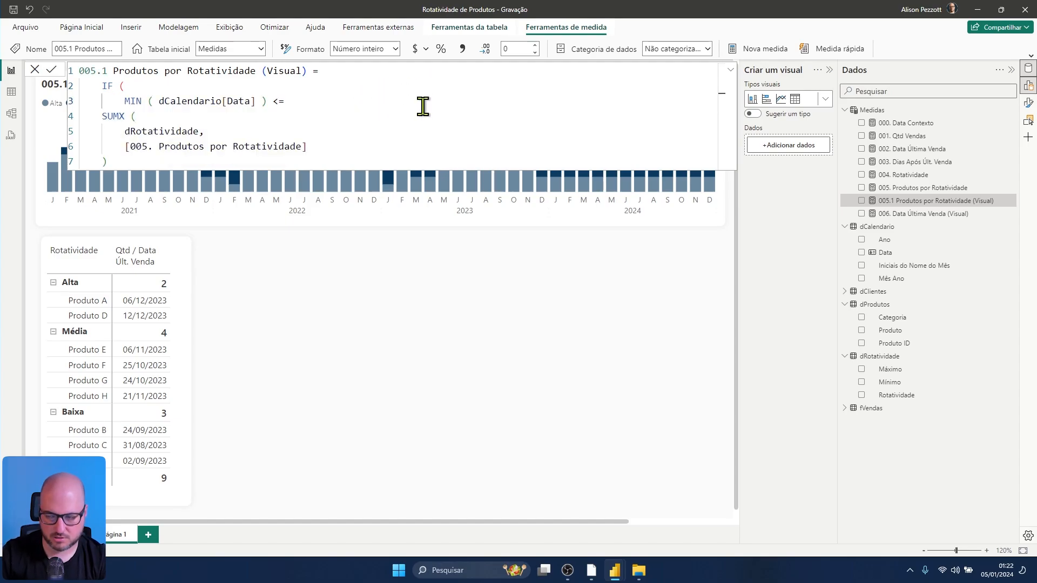
pyautogui.write('[')
pyautogui.press('Tab')
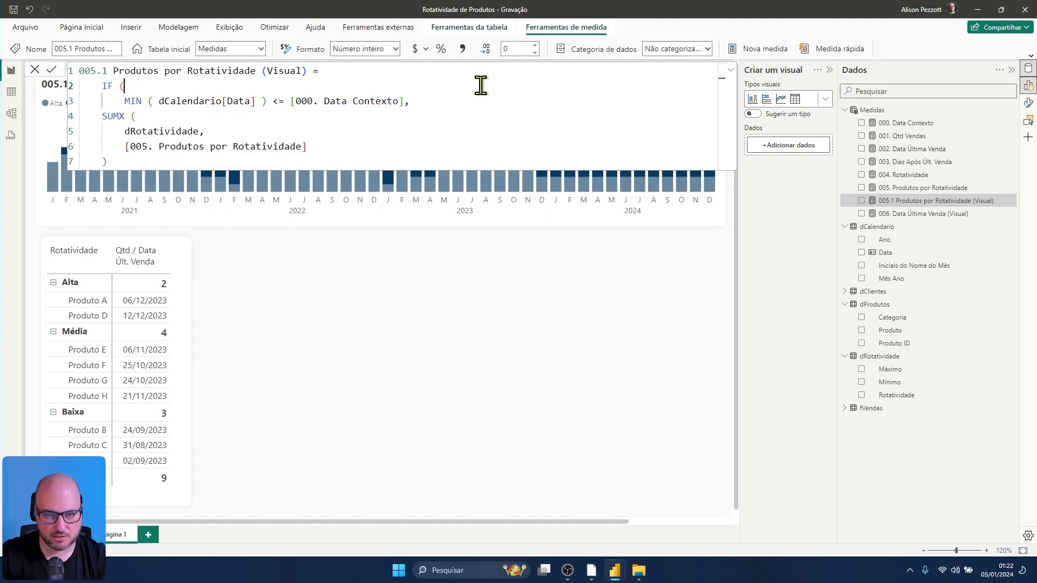
# Step: Indent the SUMX block as the IF's true result, add the closing parenthesis and commit the measure
pyautogui.moveTo(100, 116); pyautogui.dragTo(131, 162)
pyautogui.press('Tab')
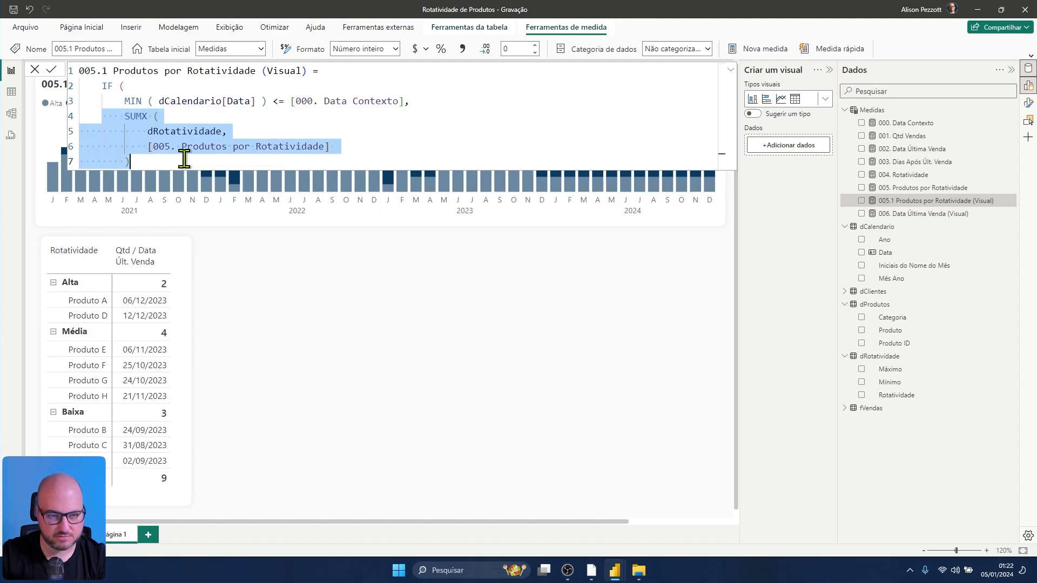
pyautogui.click(223, 160)
pyautogui.press('Return')
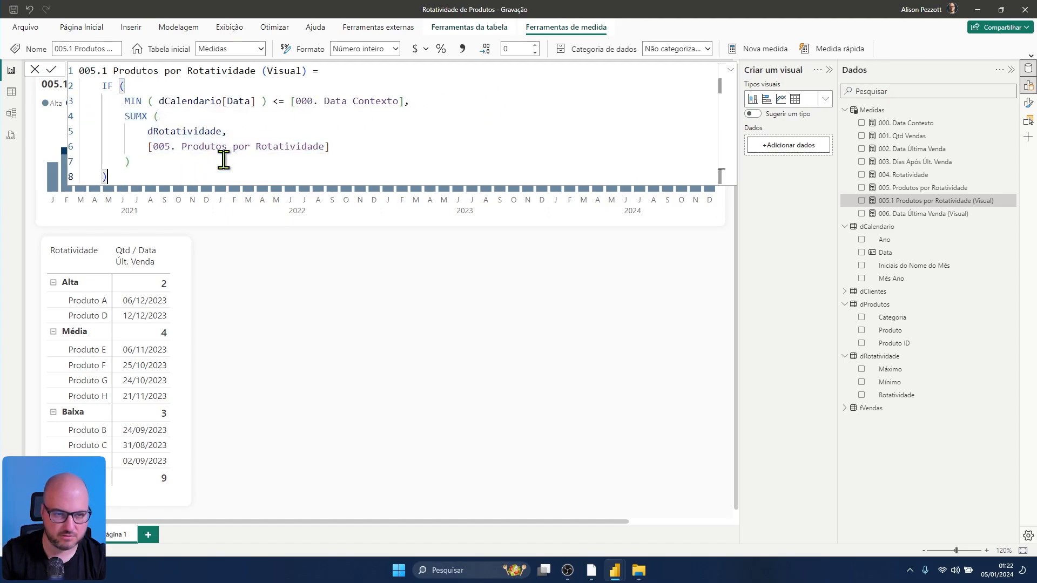
pyautogui.click(51, 69)
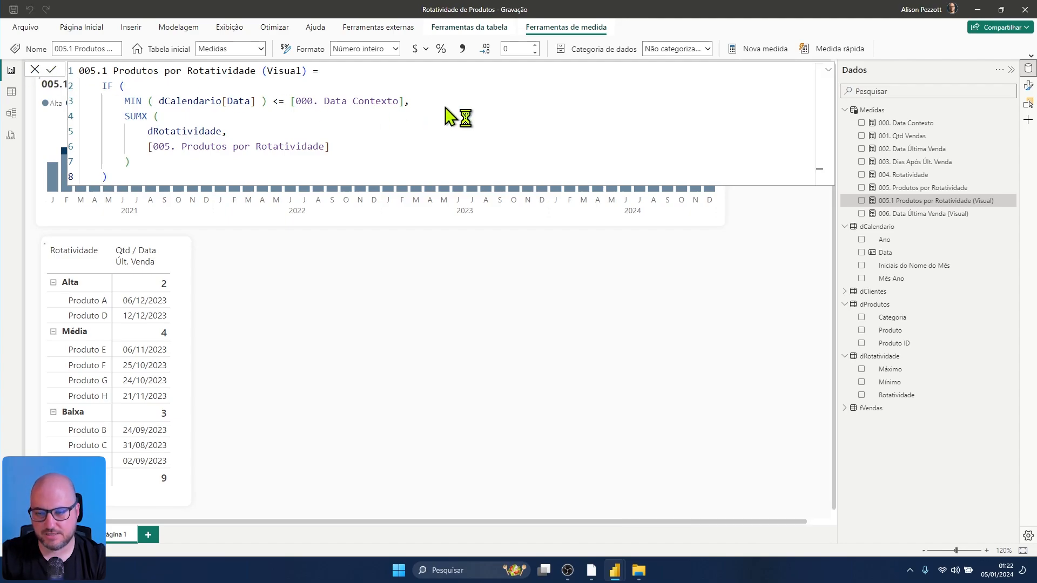
pyautogui.click(828, 70)
pyautogui.click(763, 184)
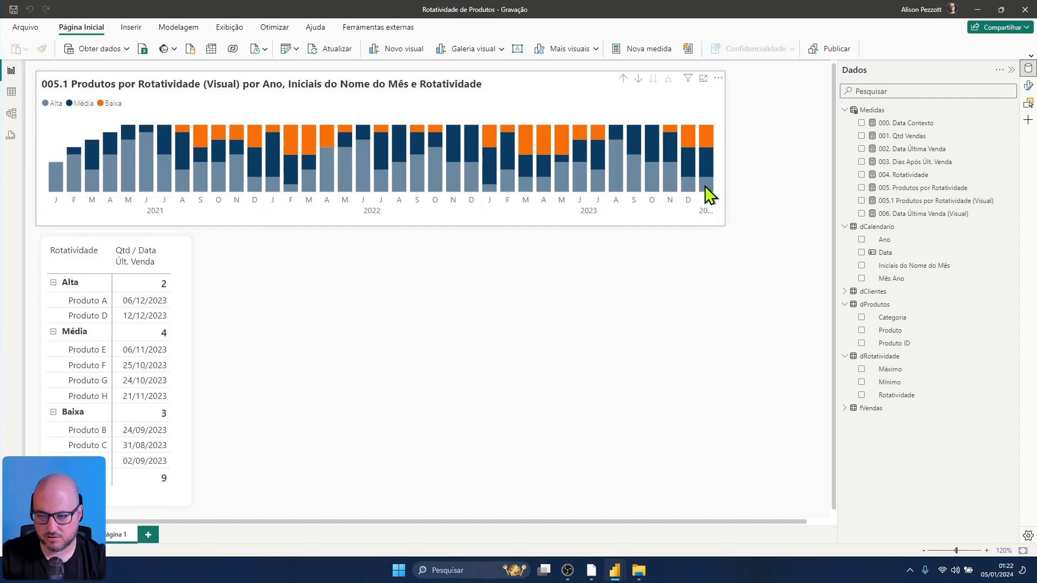
# Step: Widen the column chart by extending its right side, keeping its height
pyautogui.click(725, 175)
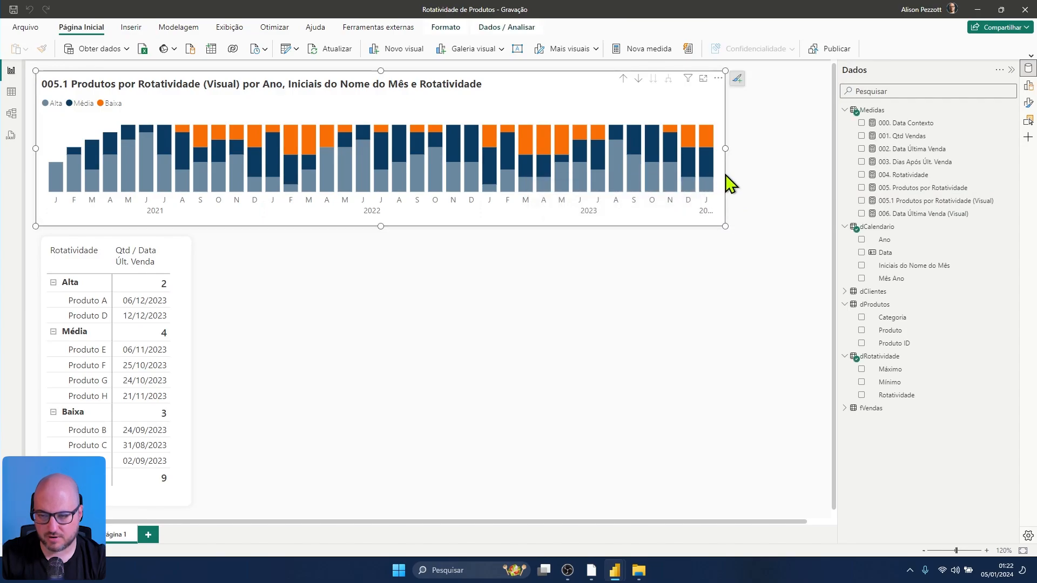
pyautogui.moveTo(725, 148); pyautogui.dragTo(823, 150)
pyautogui.click(752, 240)
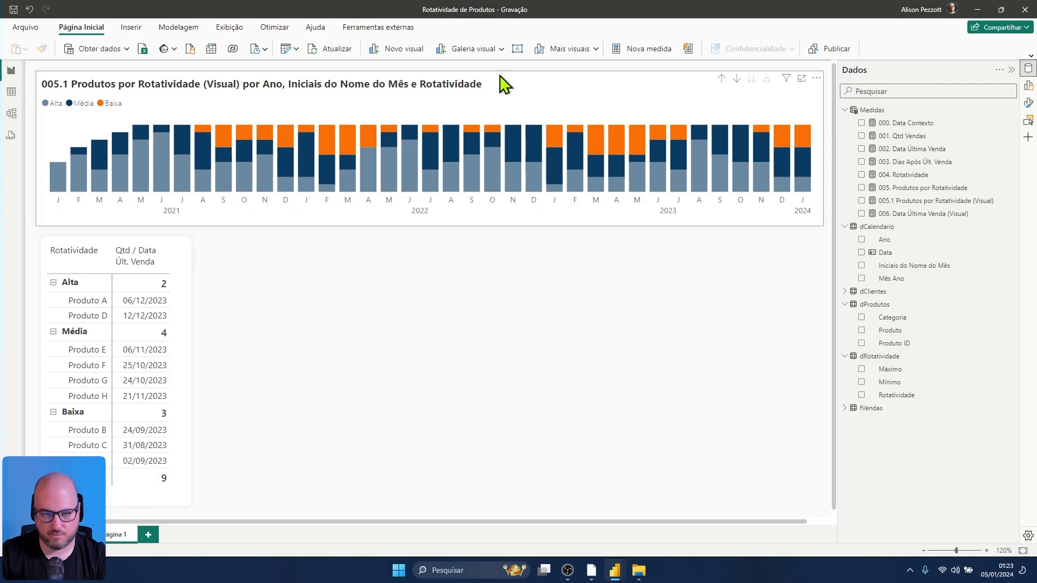
# Step: Turn on data labels (Rótulos de dados) and total labels (Rótulos totais) for the column chart
pyautogui.click(535, 93)
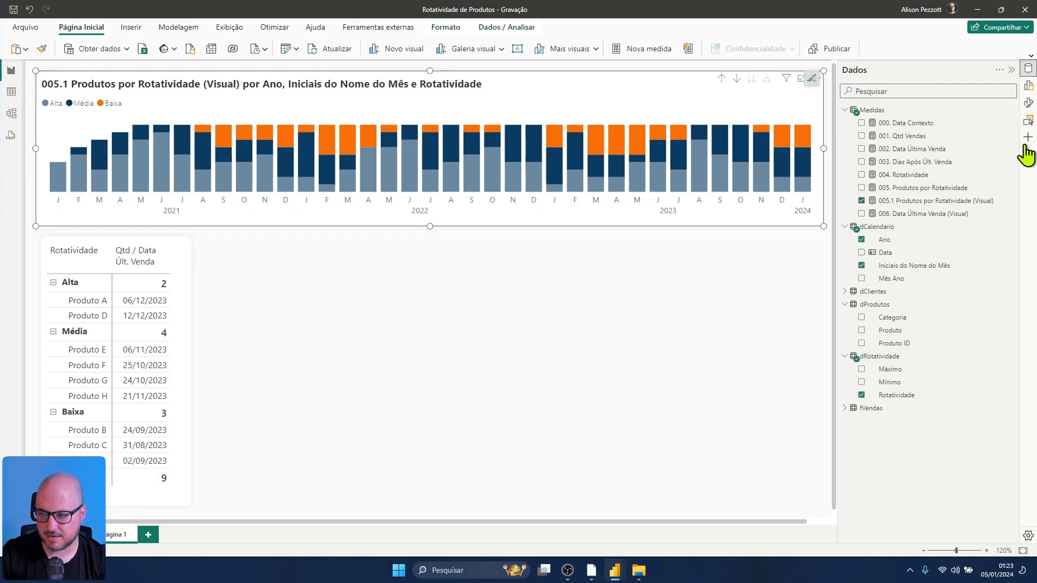
pyautogui.click(1028, 103)
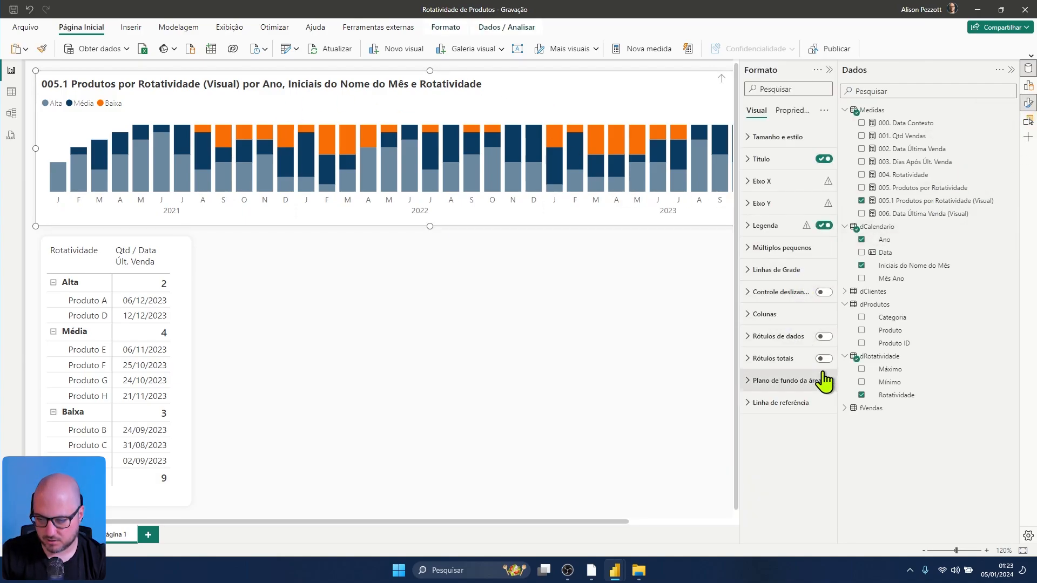
pyautogui.click(825, 336)
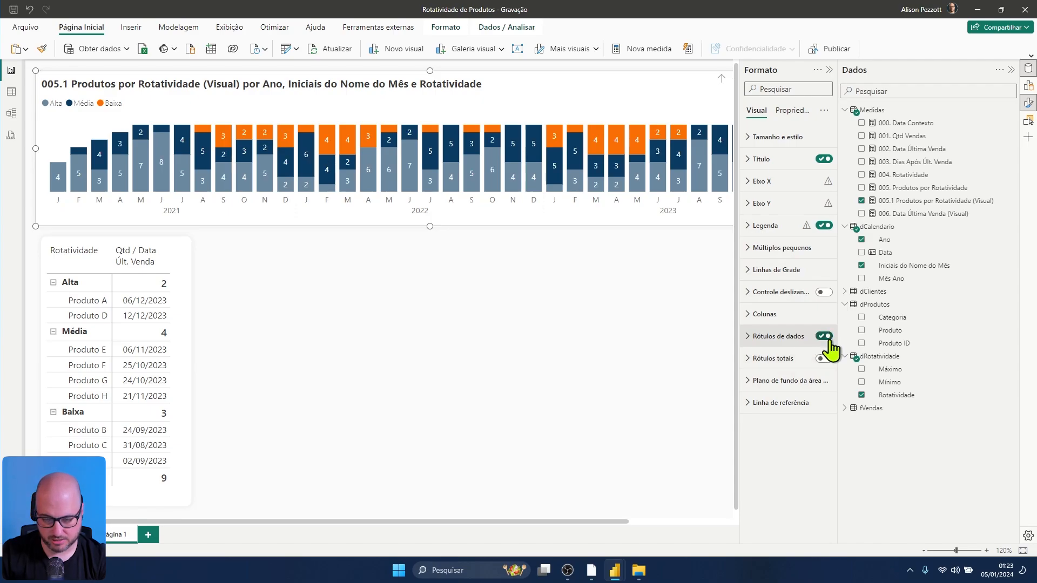
pyautogui.click(822, 359)
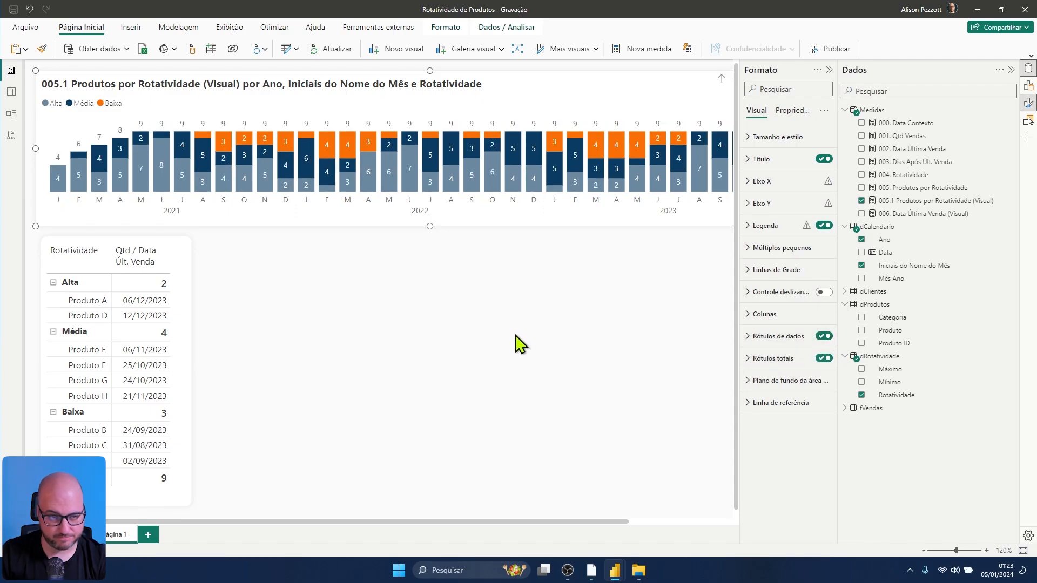
pyautogui.click(422, 254)
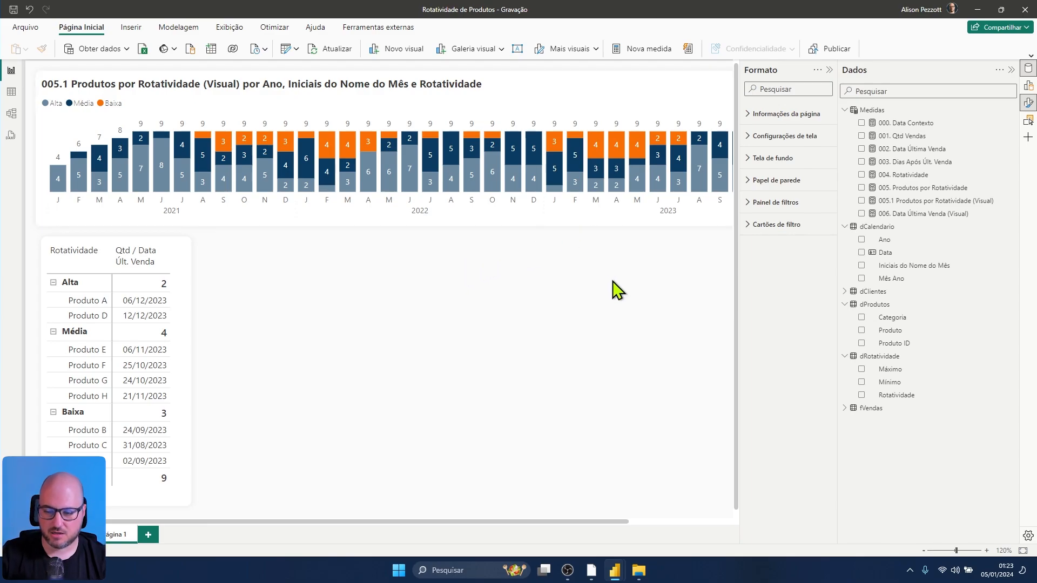
# Step: Fit the report page to the window and stretch the column chart slightly further toward the page's right edge
pyautogui.moveTo(609, 520); pyautogui.dragTo(729, 516)
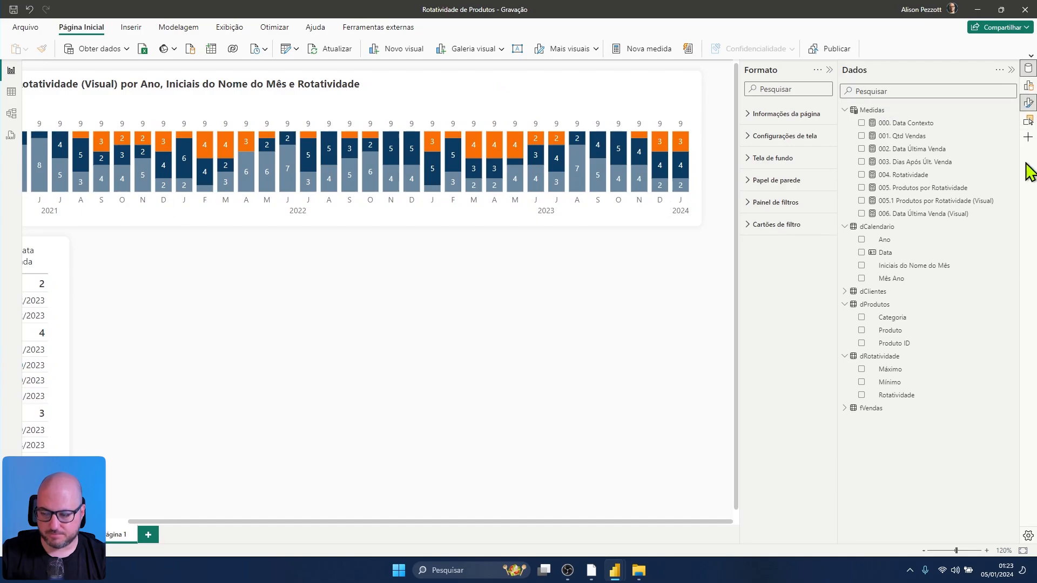
pyautogui.click(1023, 549)
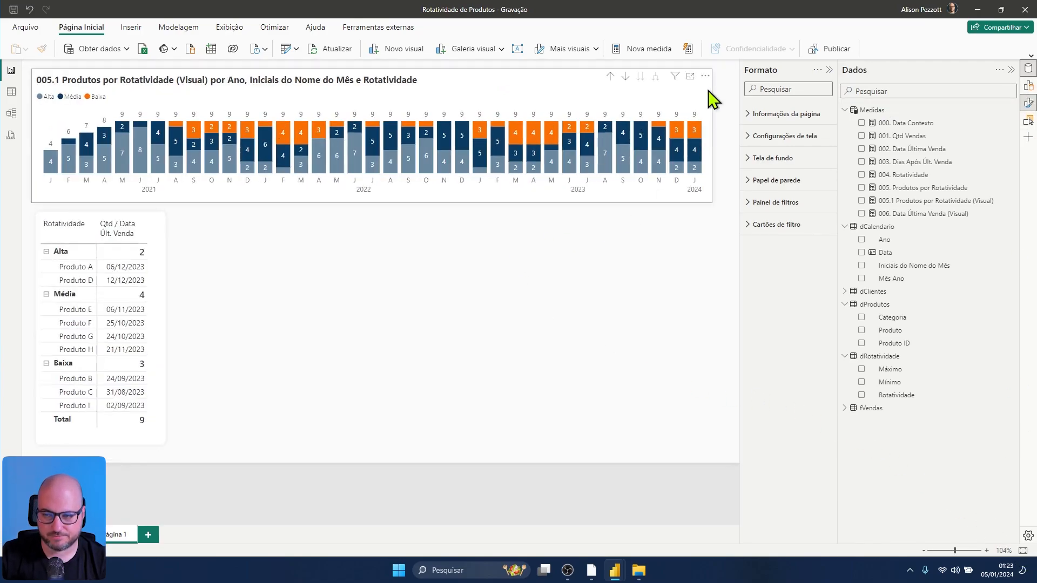
pyautogui.click(711, 134)
pyautogui.moveTo(713, 137); pyautogui.dragTo(732, 136)
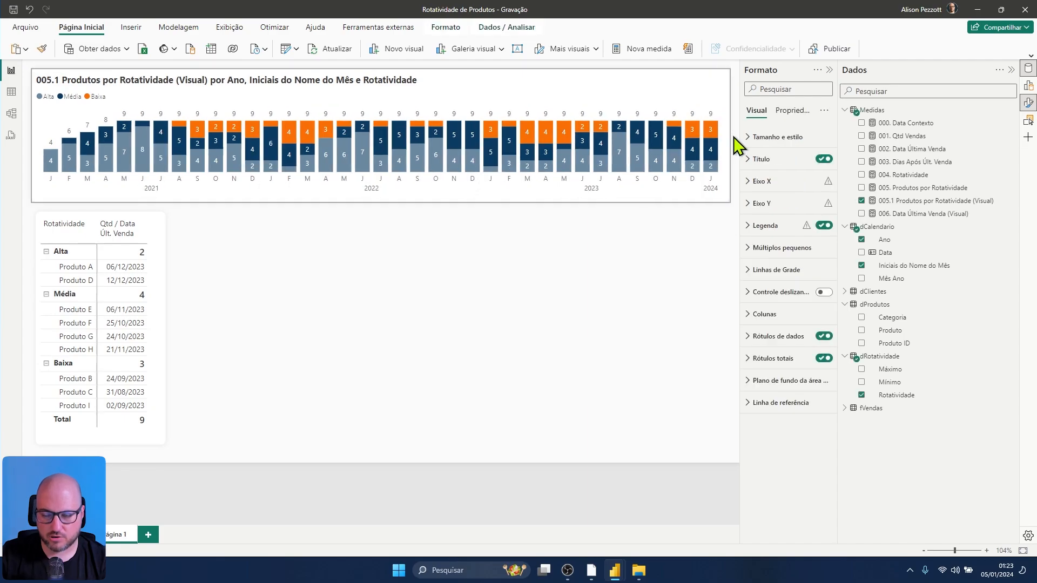
pyautogui.click(567, 287)
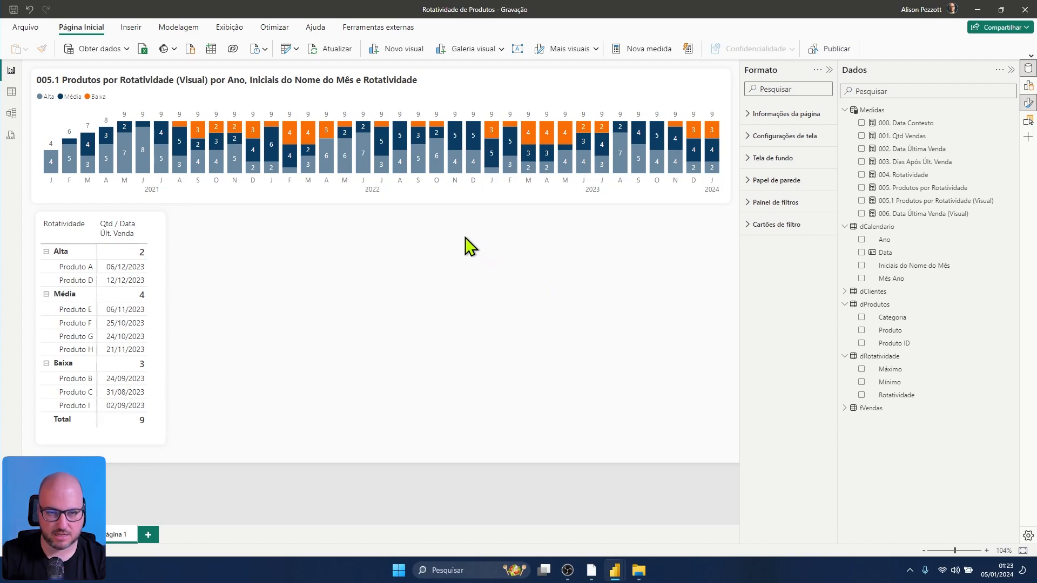
# Step: Rename the column chart's Iniciais do Nome do Mês field on the X axis to Mês for this visual
pyautogui.click(496, 91)
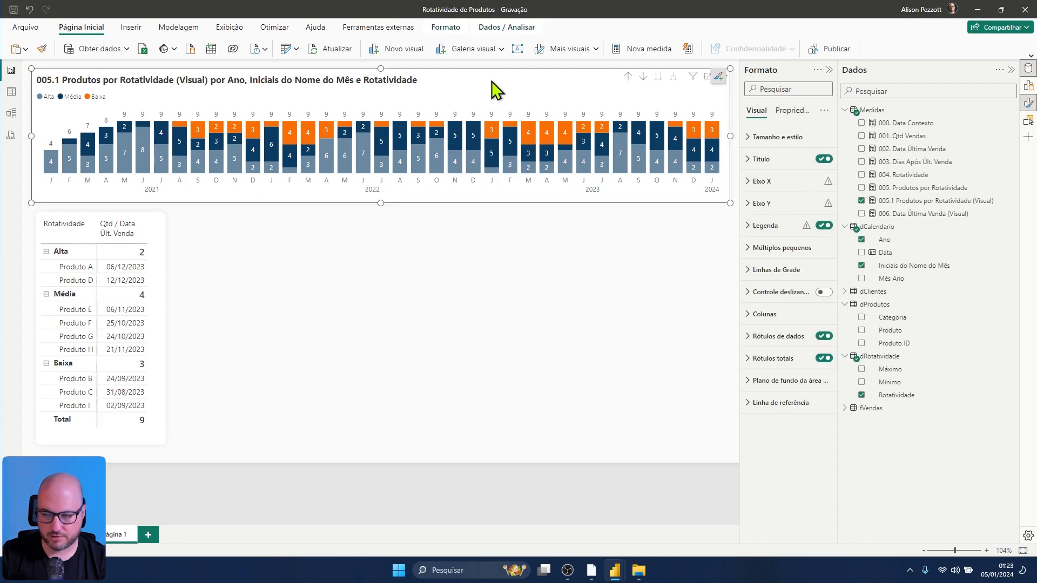
pyautogui.click(1027, 103)
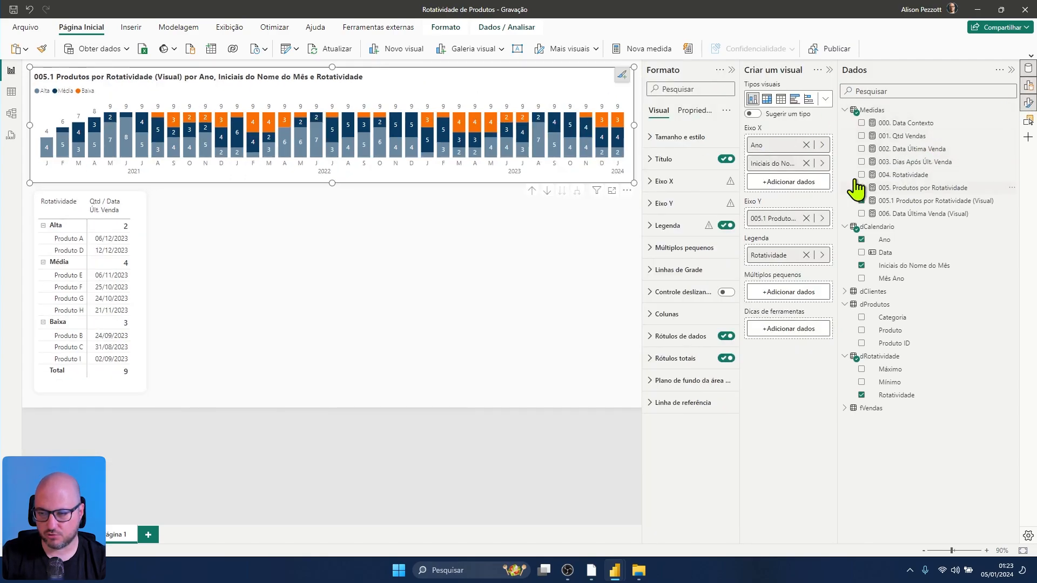
pyautogui.doubleClick(778, 164)
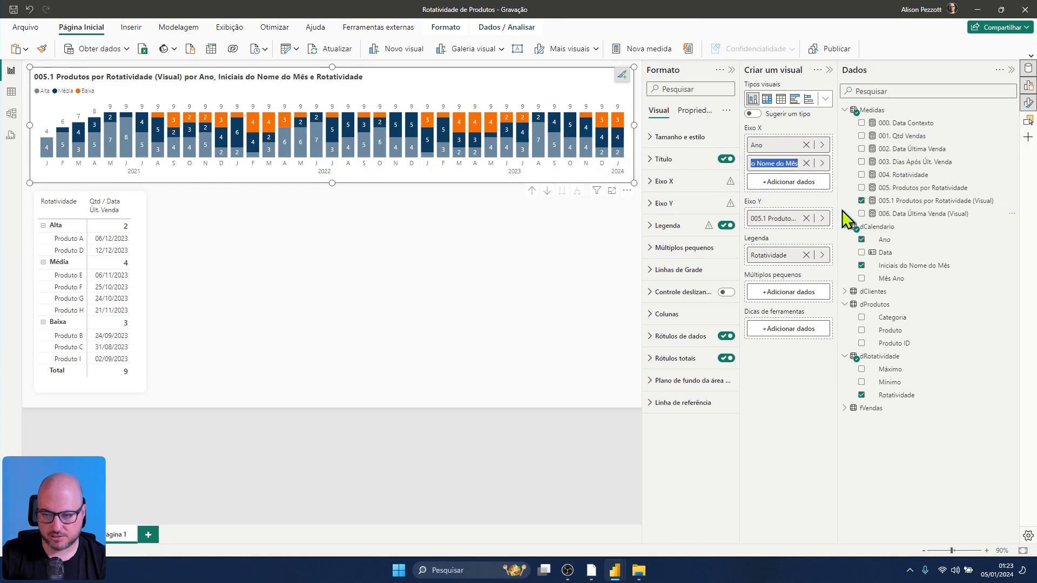
pyautogui.write('m')
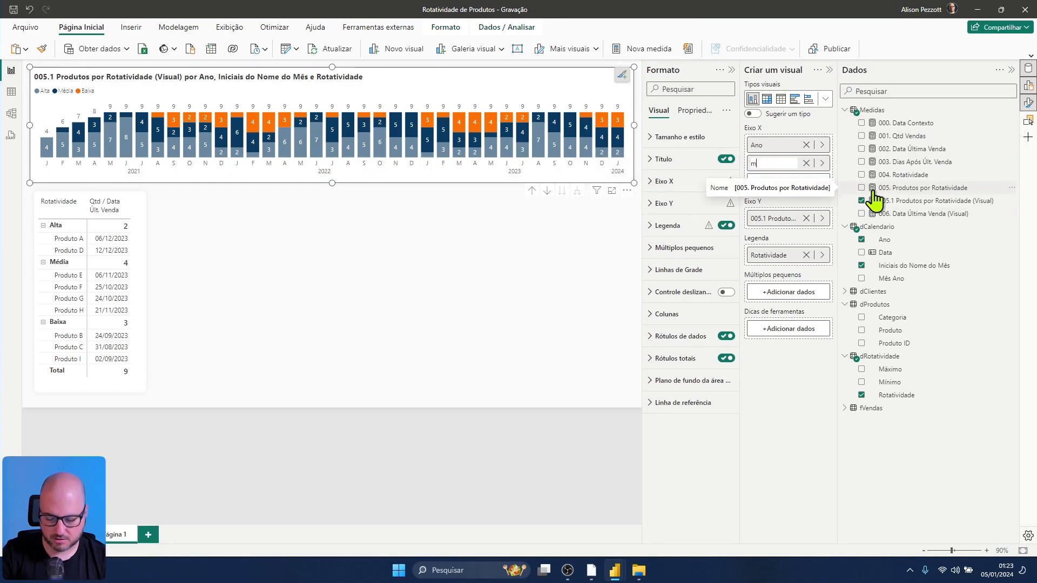
pyautogui.press('BackSpace')
pyautogui.press('capslock')
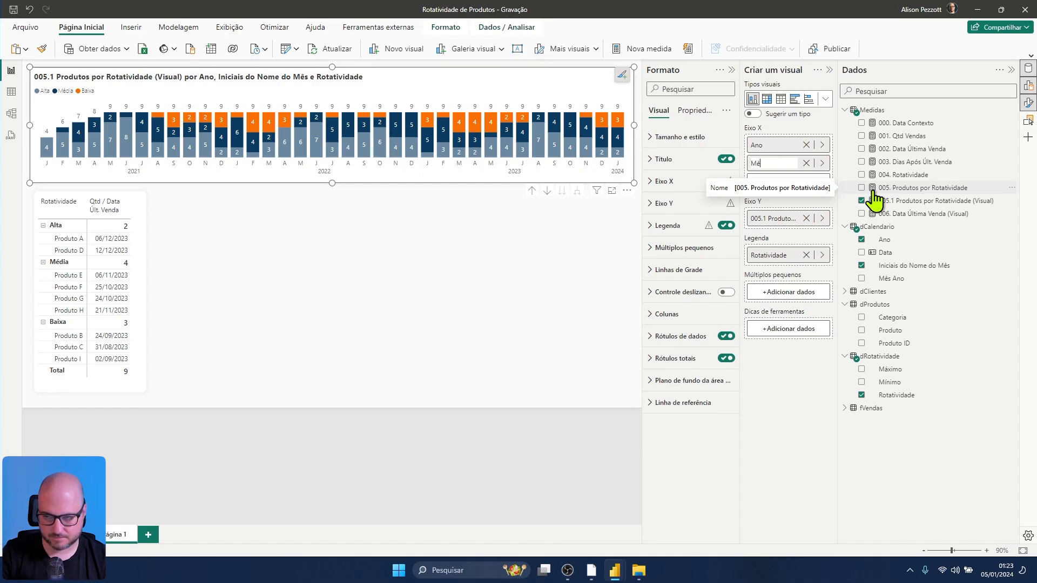
pyautogui.press('Return')
# Step: Rename the column chart's Y-axis measure to Produtos for this visual and deselect the chart
pyautogui.doubleClick(780, 219)
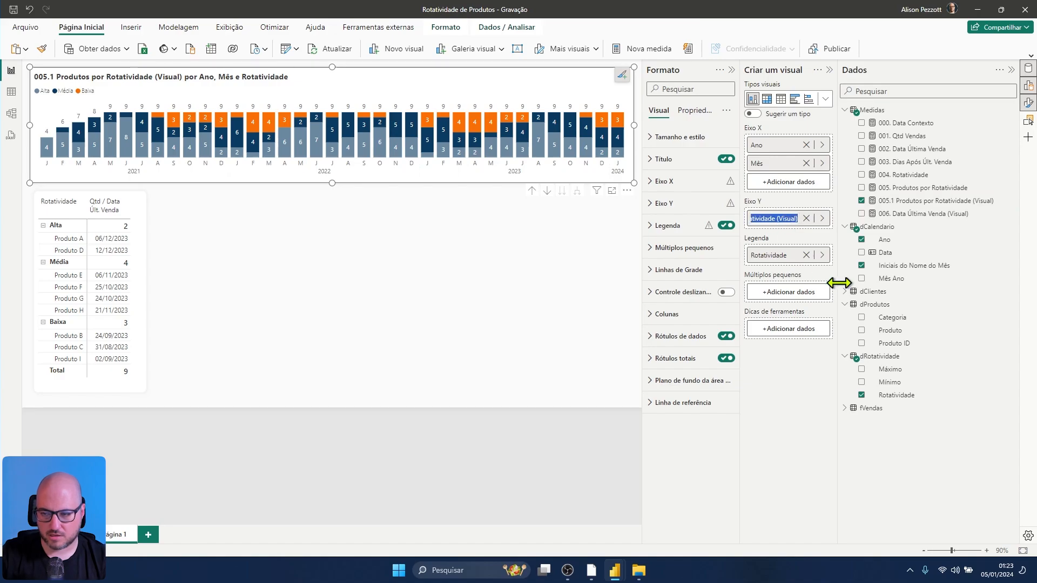
pyautogui.write('Produtos')
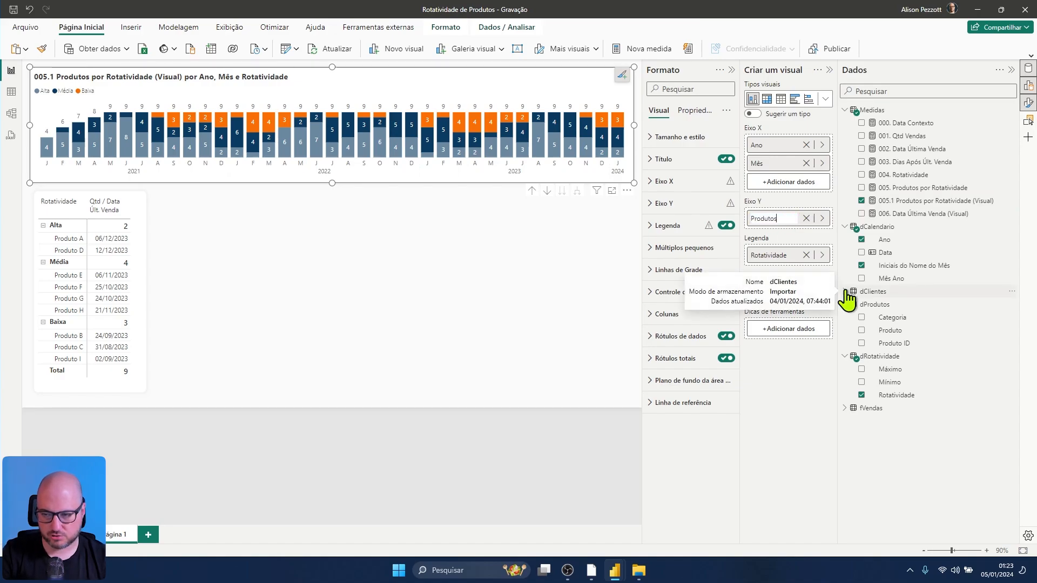
pyautogui.press('Return')
pyautogui.click(486, 254)
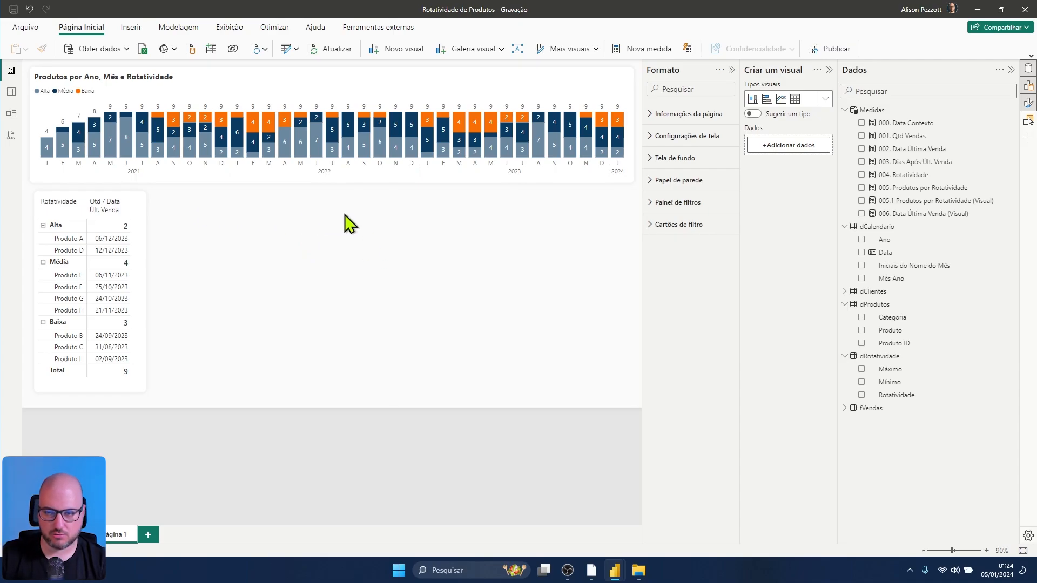
# Step: Insert a new matrix visual and pull its left edge slightly inward to leave a gap beside the turnover matrix
pyautogui.click(502, 50)
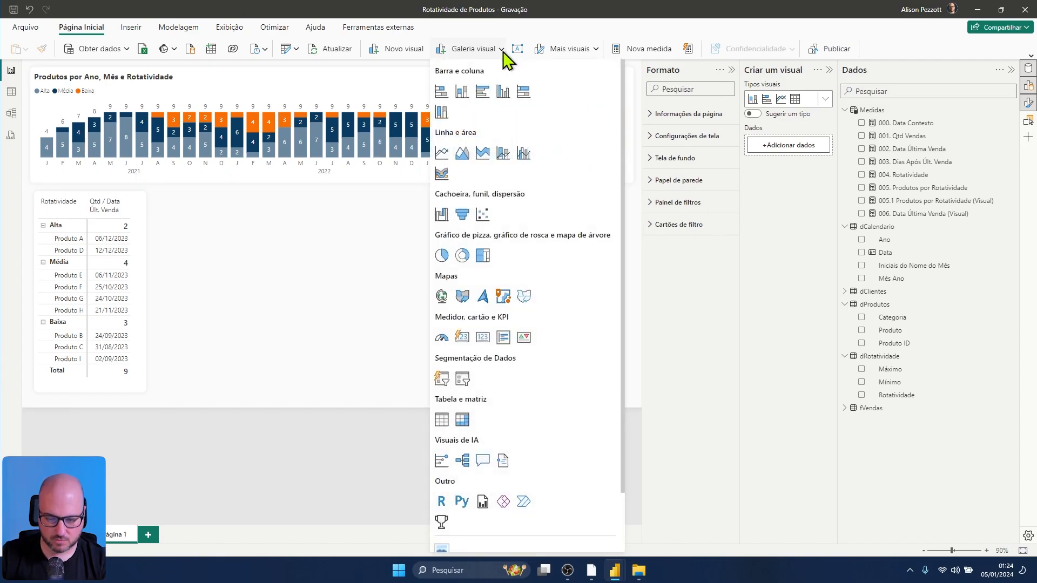
pyautogui.click(461, 420)
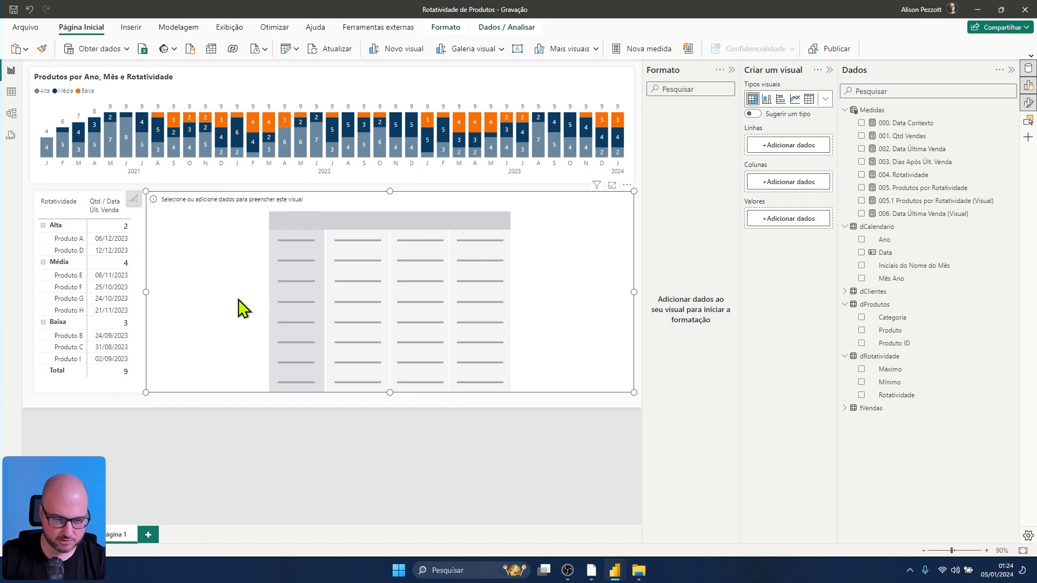
pyautogui.moveTo(145, 292); pyautogui.dragTo(154, 299)
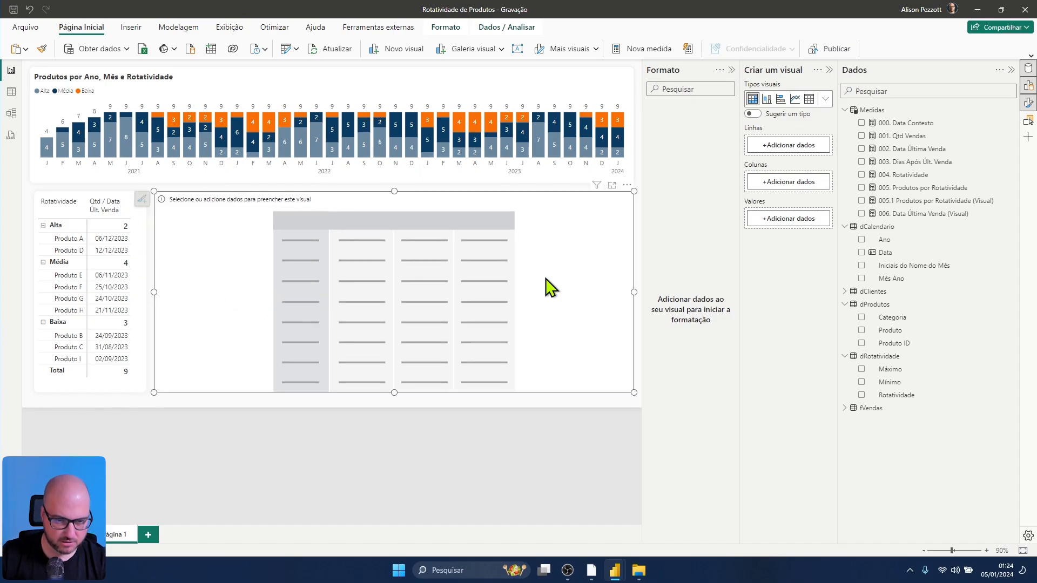
# Step: Add the Produto field from dProdutos to the new matrix's rows
pyautogui.click(777, 145)
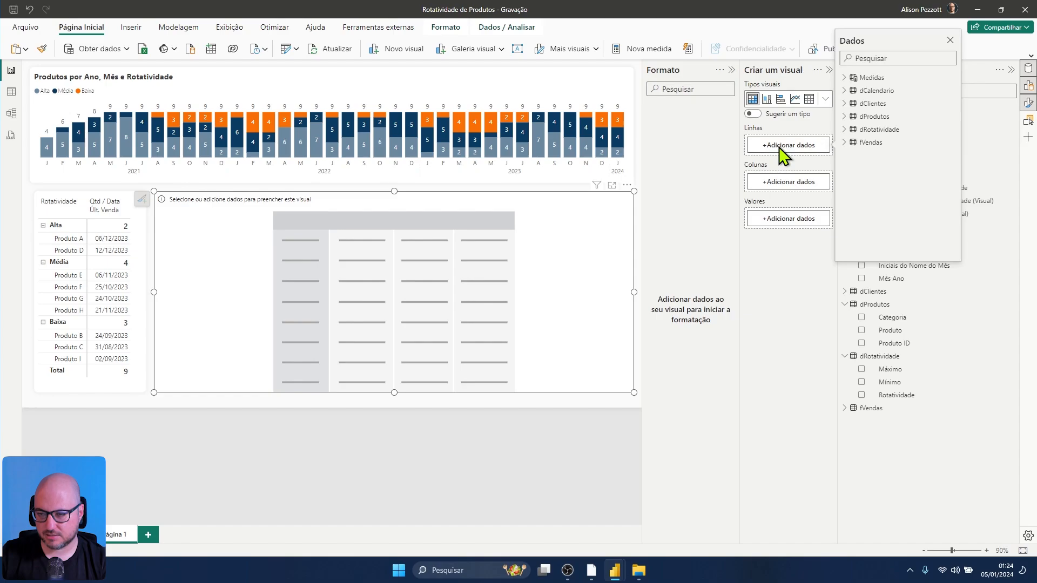
pyautogui.click(844, 117)
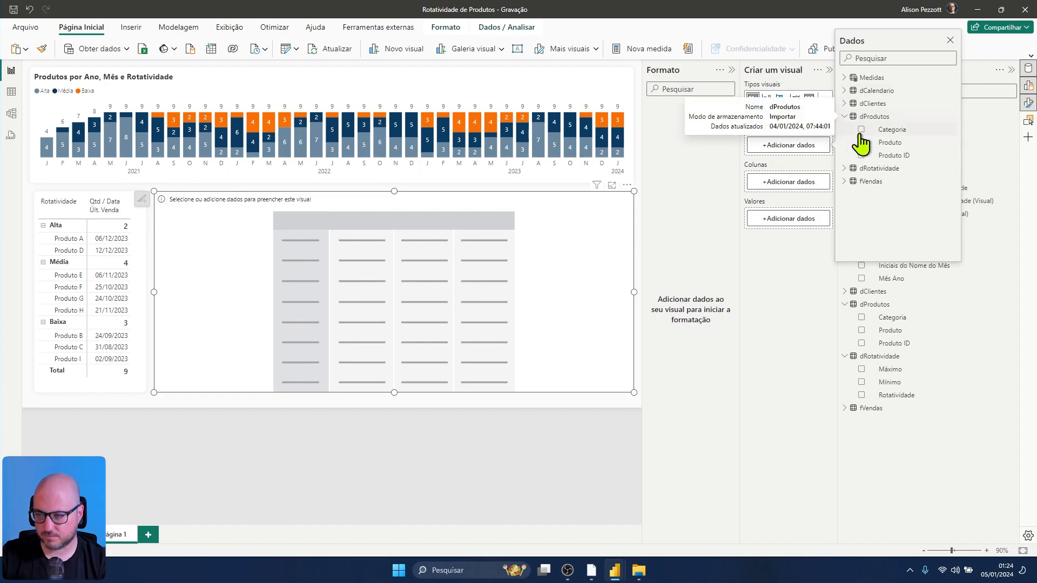
pyautogui.click(862, 143)
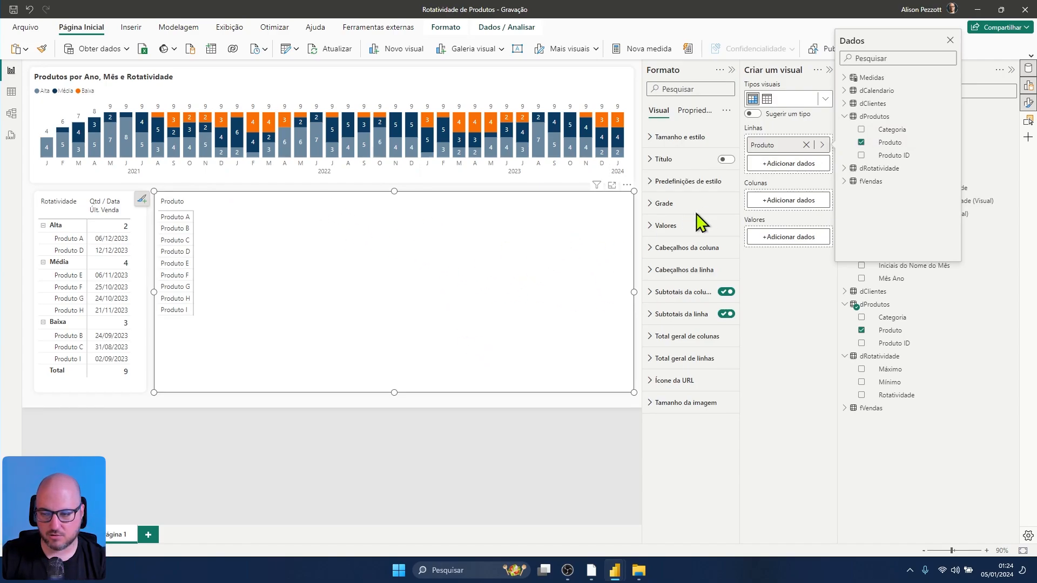
# Step: Add Ano and Iniciais do Nome do Mês from dCalendario to the matrix's columns and expand the hierarchy to month level
pyautogui.click(778, 203)
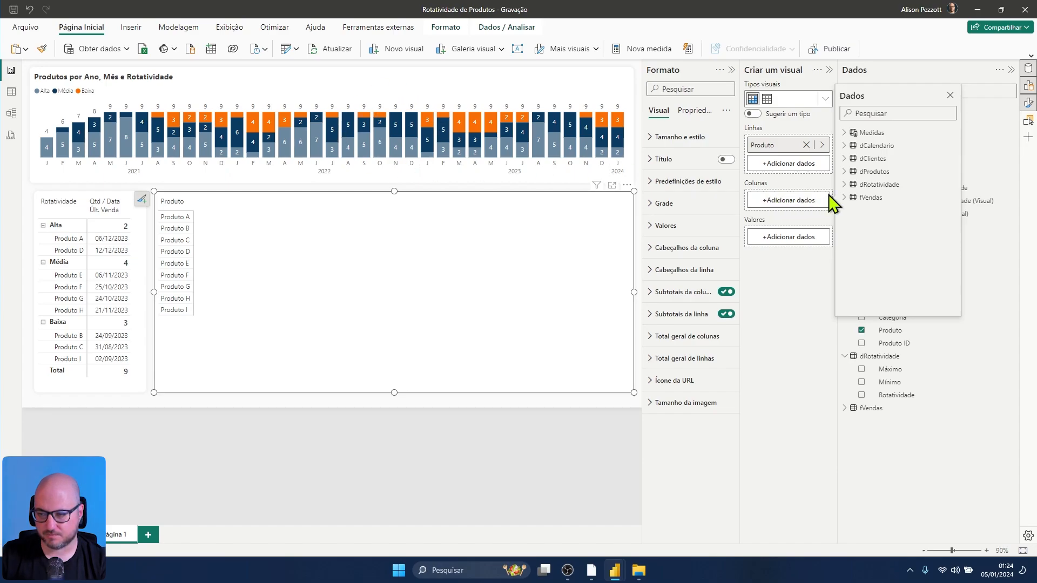
pyautogui.click(852, 146)
pyautogui.click(859, 159)
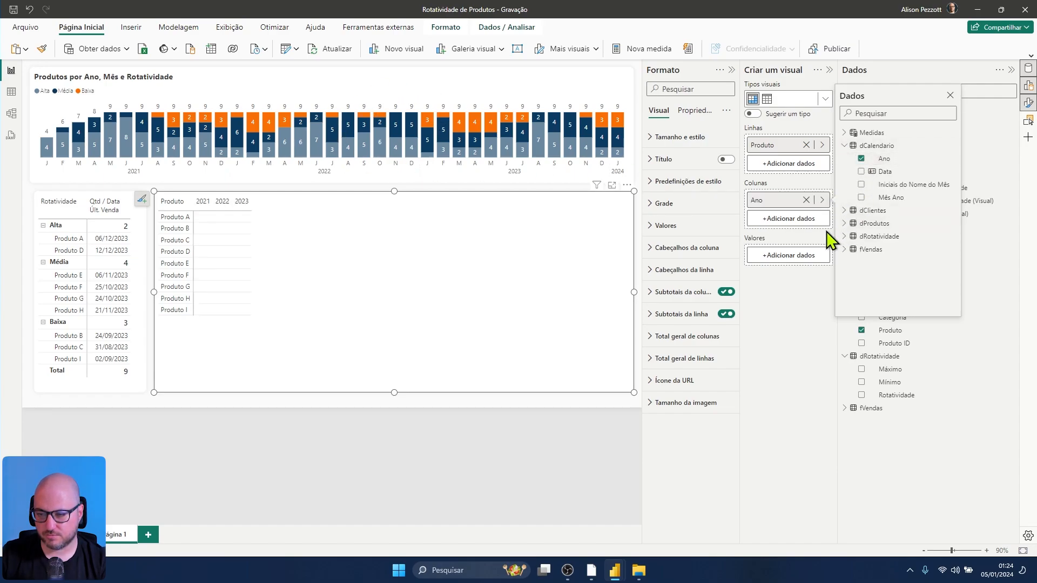
pyautogui.click(860, 184)
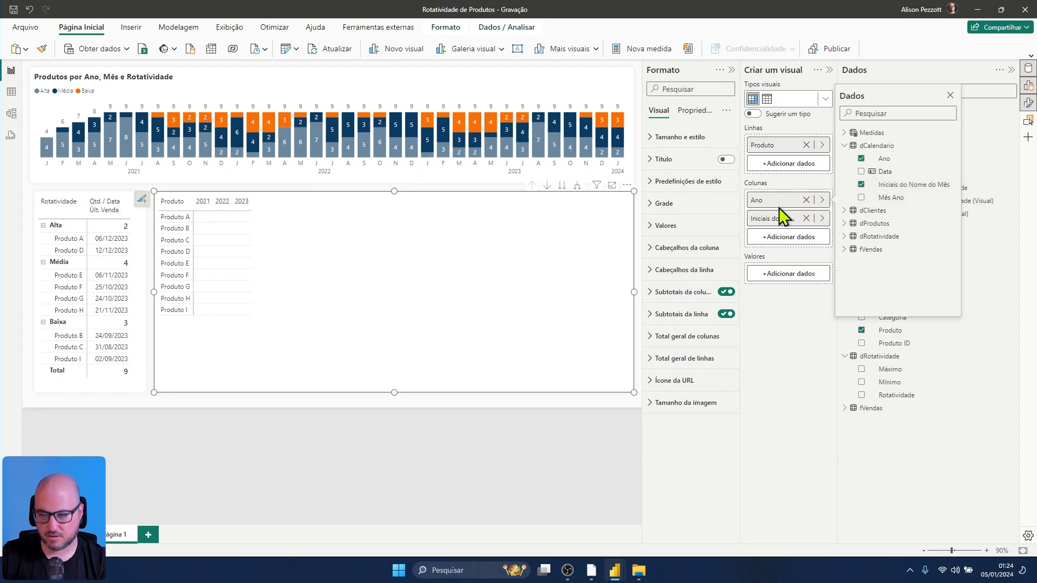
pyautogui.click(576, 186)
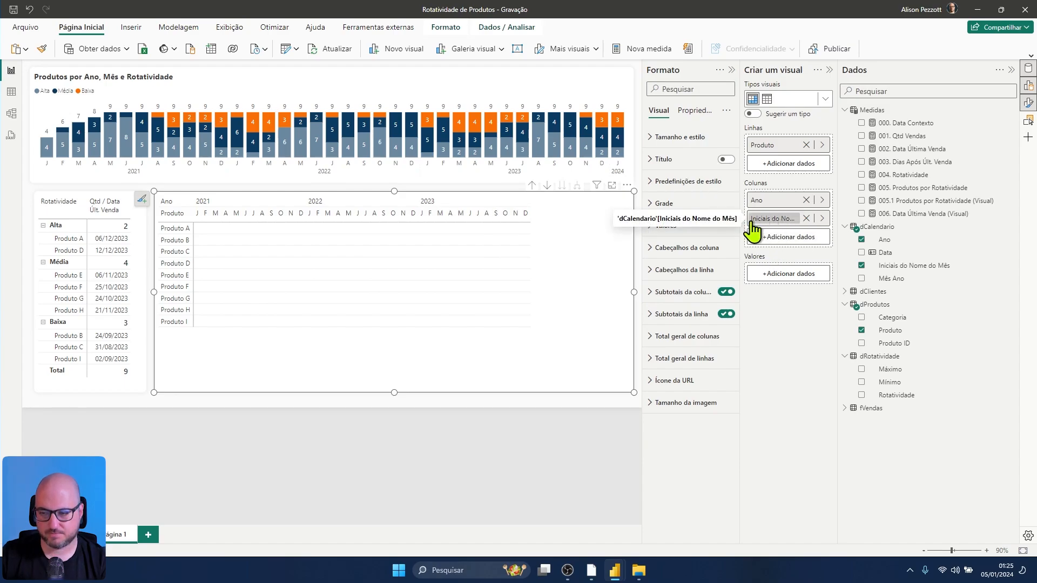
# Step: Rename the matrix's Iniciais do Nome do Mês column field to Mês for this visual
pyautogui.rightClick(770, 219)
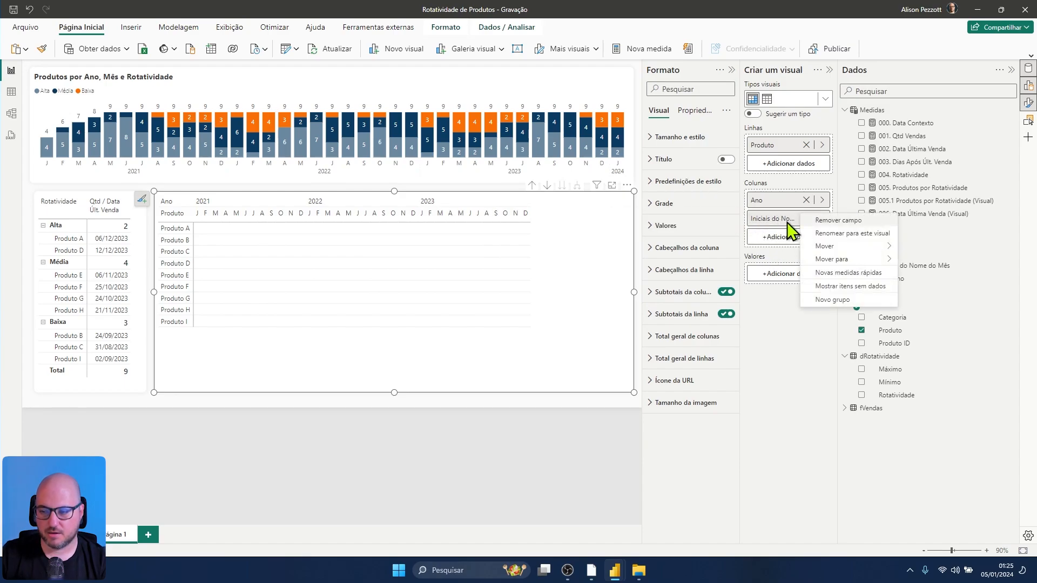
pyautogui.click(839, 234)
pyautogui.write('M')
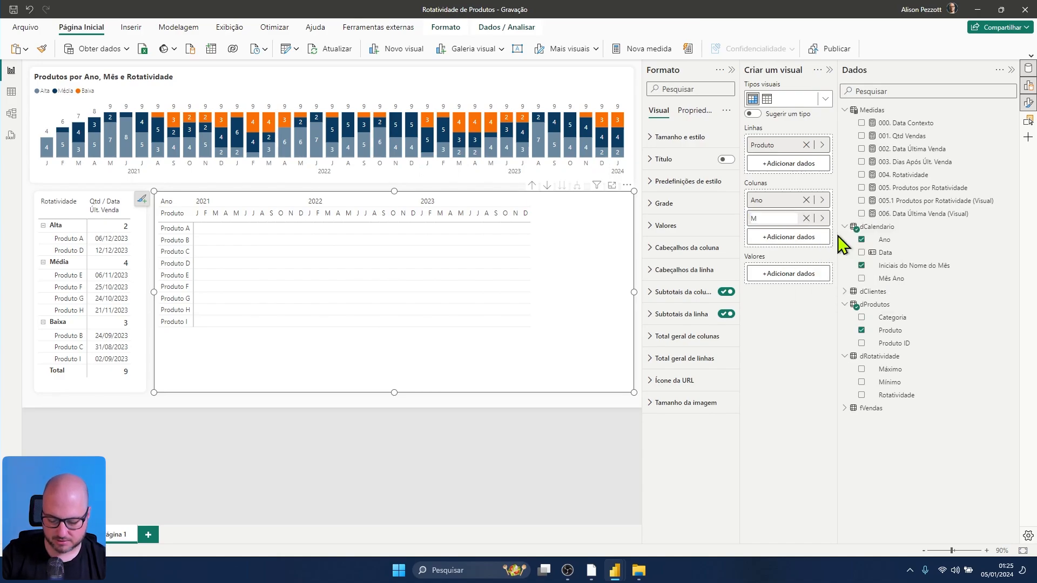
pyautogui.write('ês')
pyautogui.press('Return')
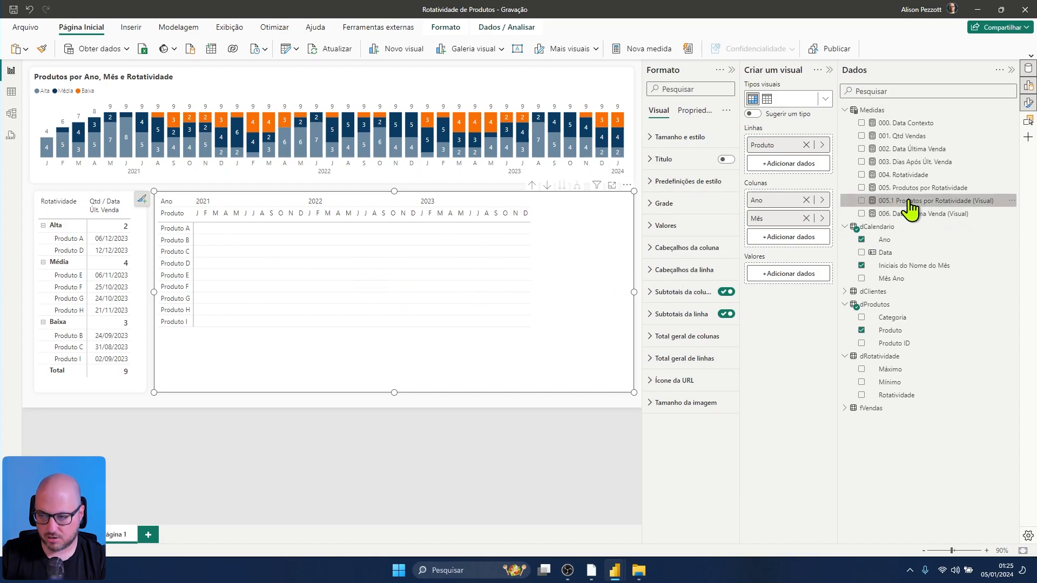
# Step: Add the measure 005.1 Produtos por Rotatividade (Visual) to the matrix's values and turn off its column and row subtotals
pyautogui.moveTo(908, 204); pyautogui.dragTo(785, 273)
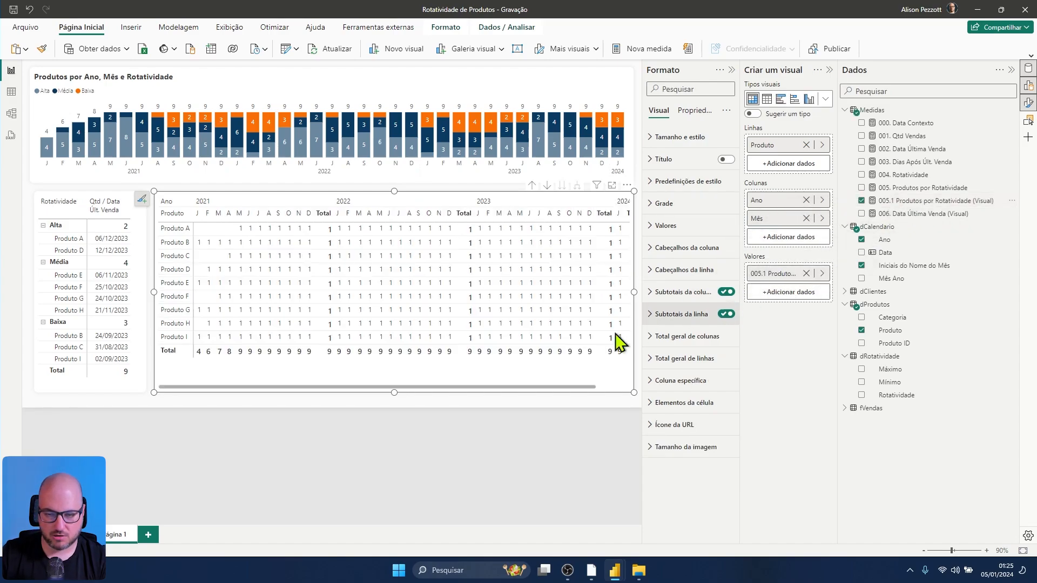
pyautogui.click(726, 293)
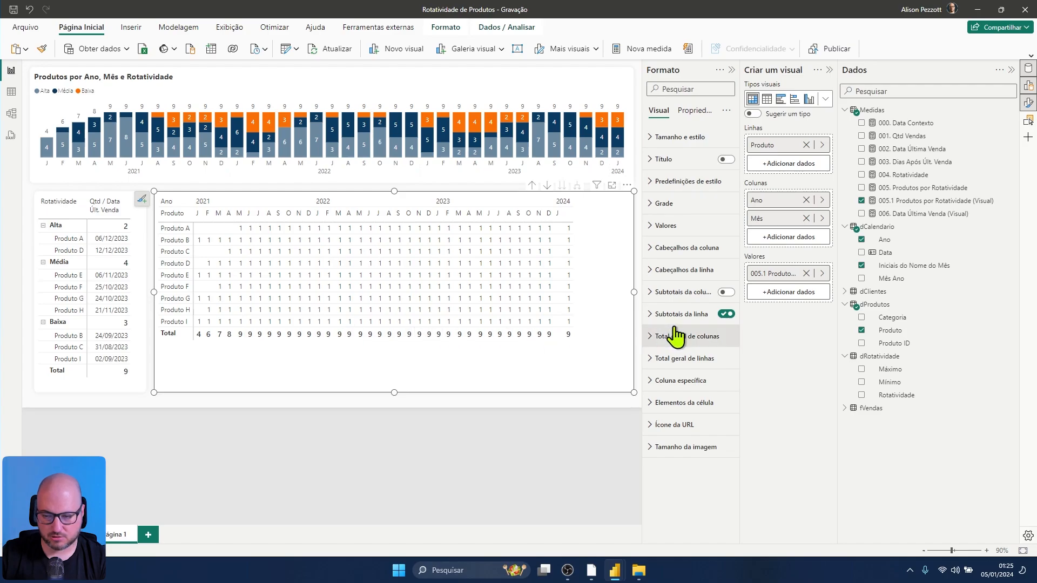
pyautogui.click(725, 314)
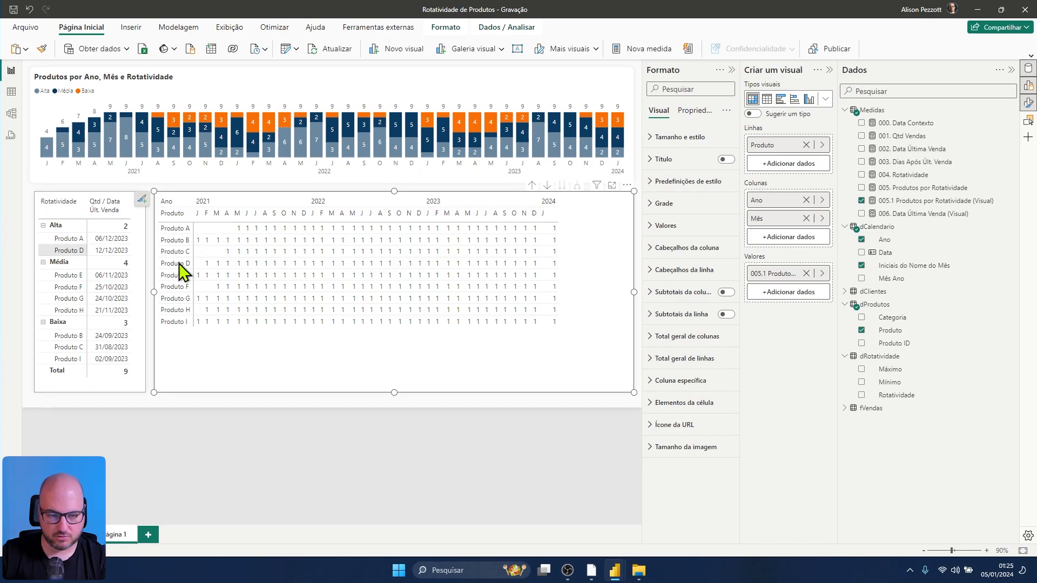
# Step: Cross-filter the report by Produto A in the turnover matrix, check the monthly matrix and clear the selection
pyautogui.click(73, 240)
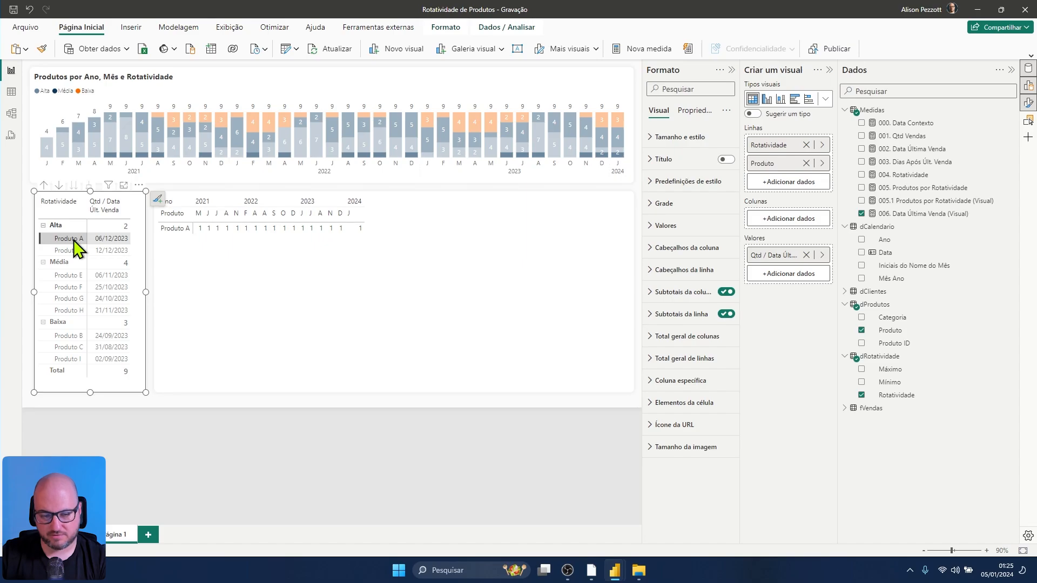
pyautogui.click(74, 242)
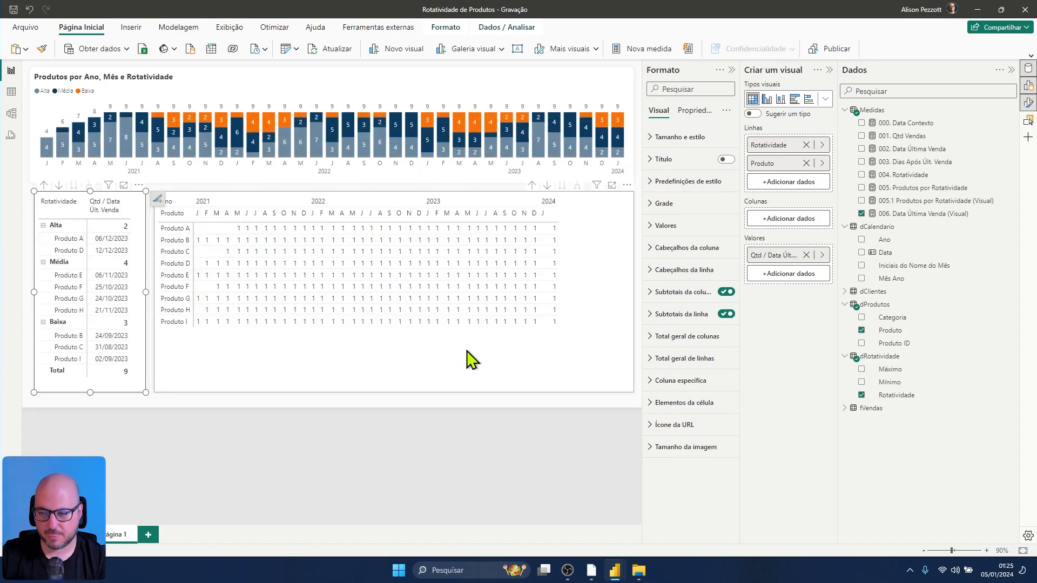
# Step: Create a measure named "007. Em Branco" in the Medidas table and start an IF function on its second line
pyautogui.rightClick(885, 111)
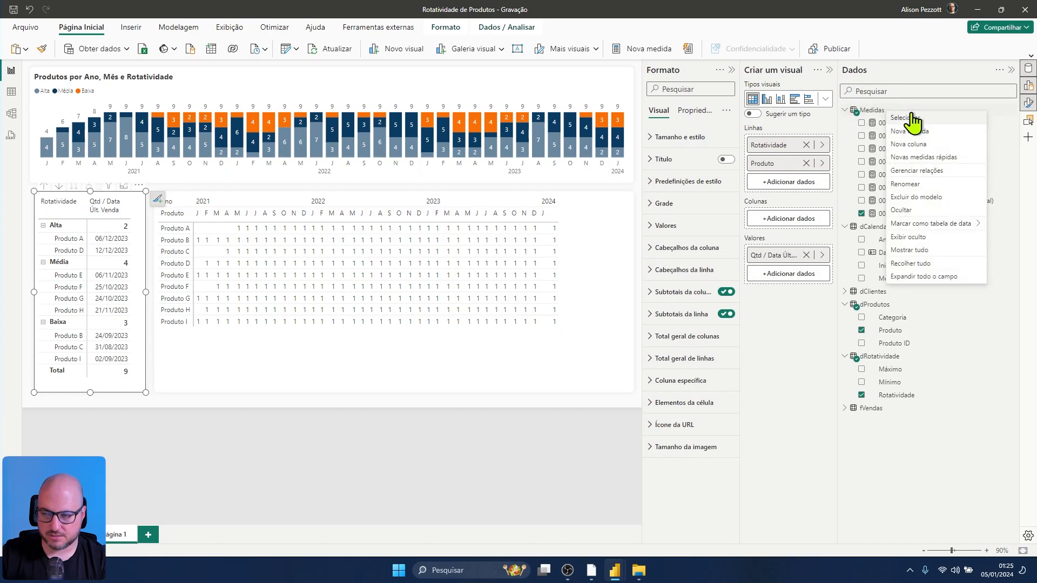
pyautogui.click(912, 132)
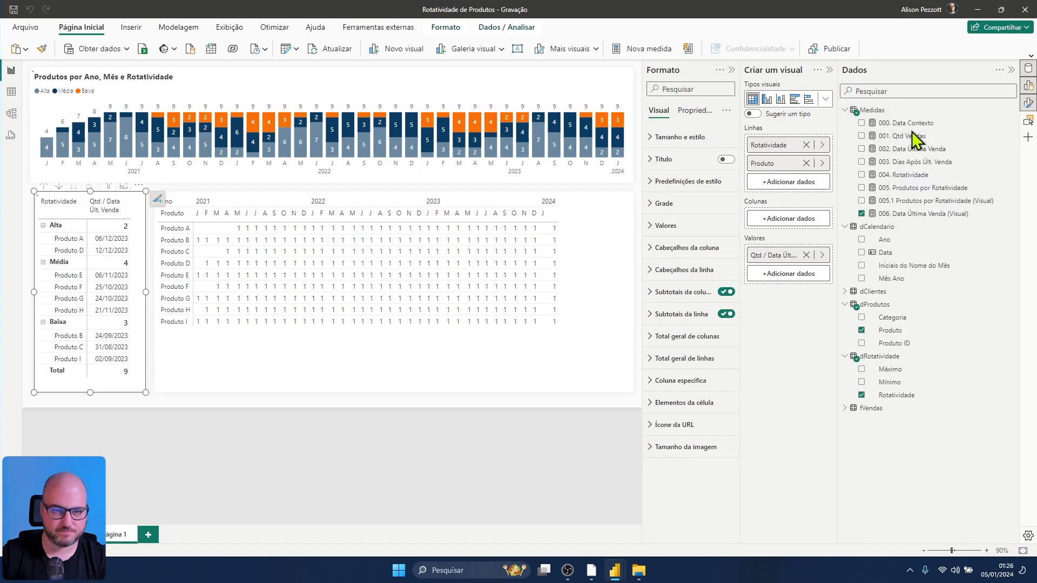
pyautogui.write('007. Em Branco =')
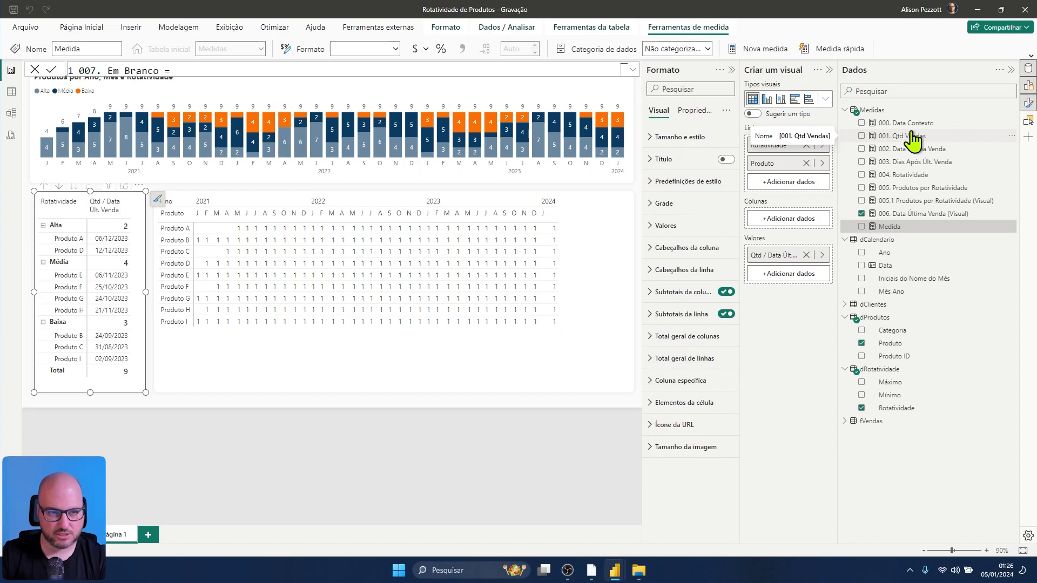
pyautogui.hotkey('shift', 'Return')
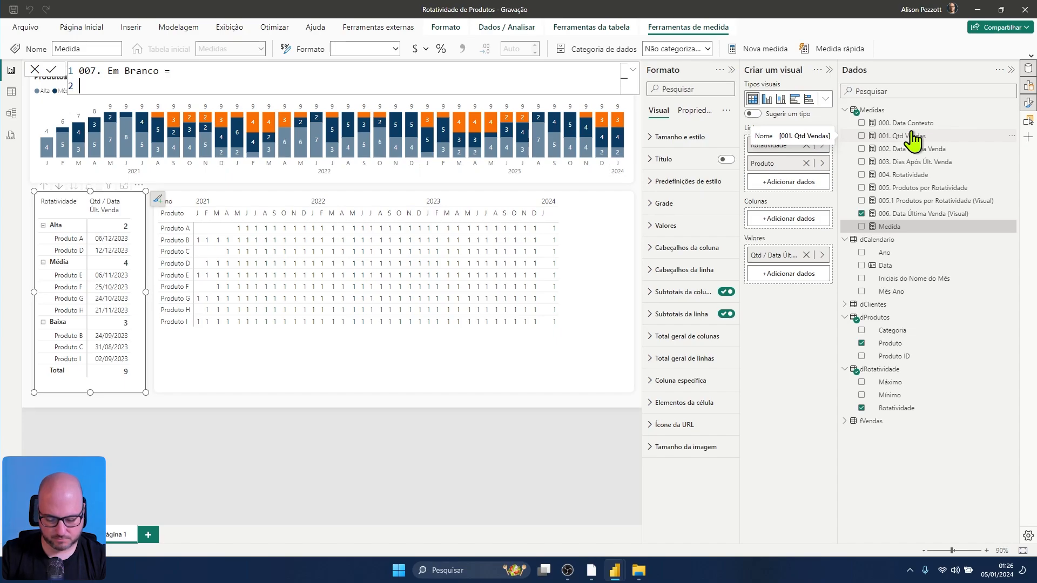
pyautogui.write('IF ')
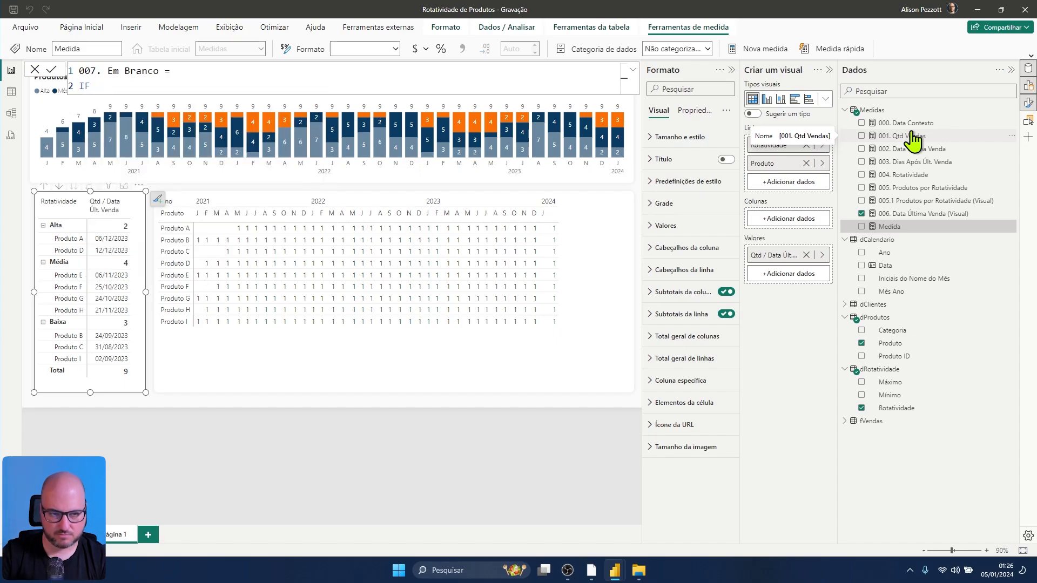
pyautogui.write('(')
pyautogui.hotkey('shift', 'Return')
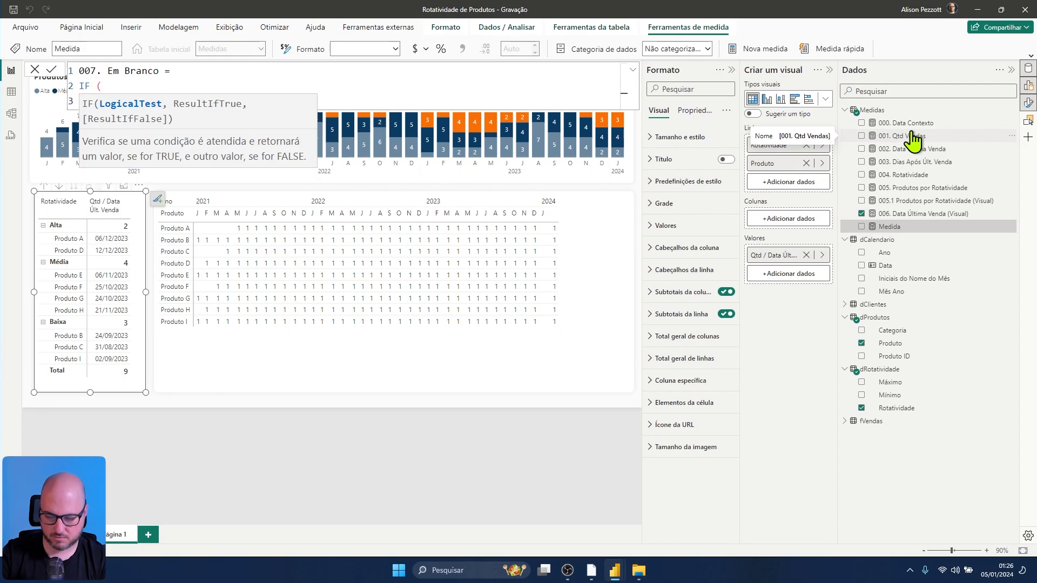
# Step: Insert the measure [005.1 Produtos por Rotatividade (Visual)] in the IF's logical test
pyautogui.write('[')
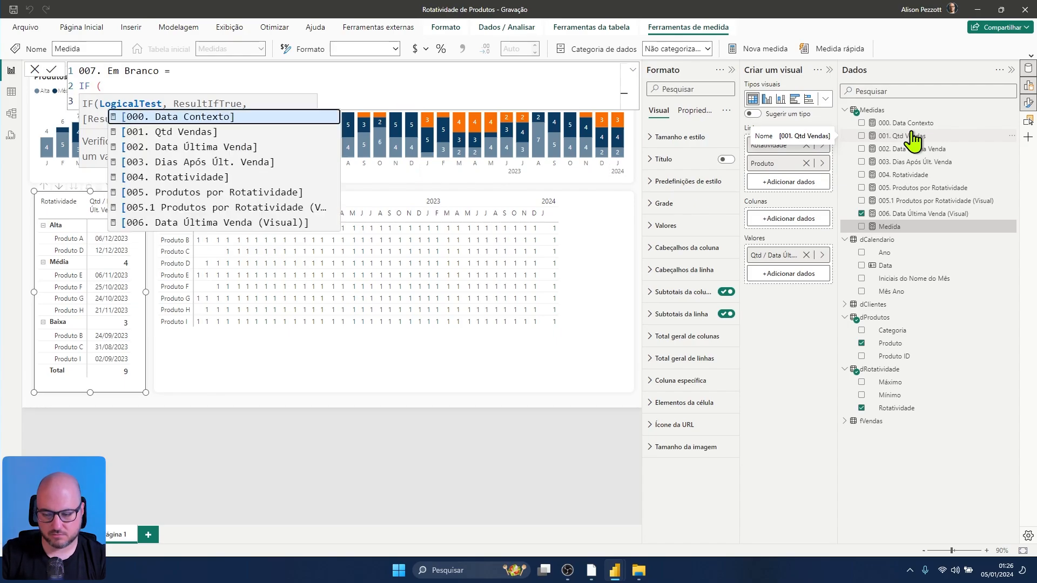
pyautogui.write('005')
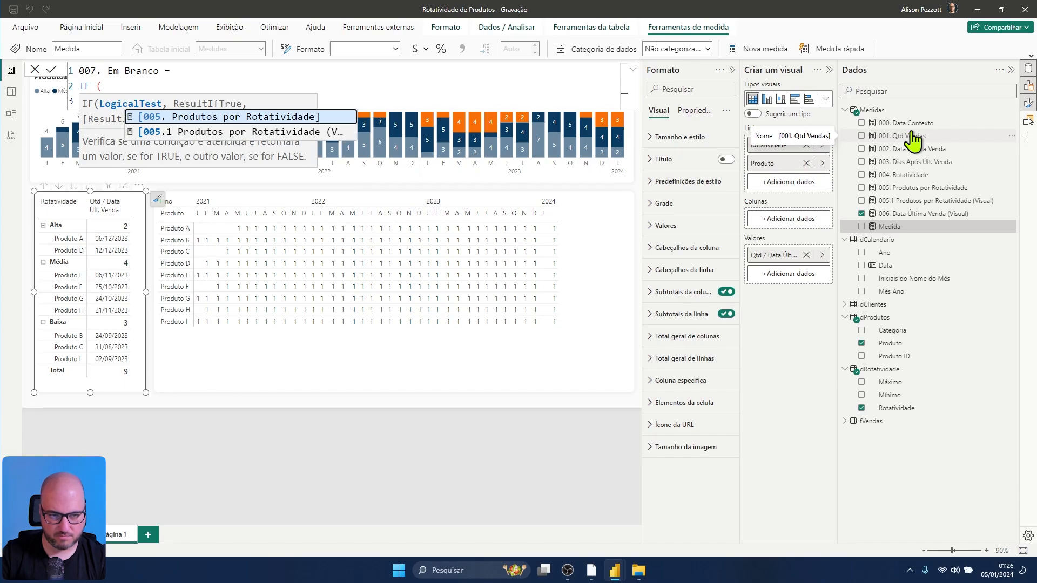
pyautogui.write('.1')
pyautogui.press('Tab')
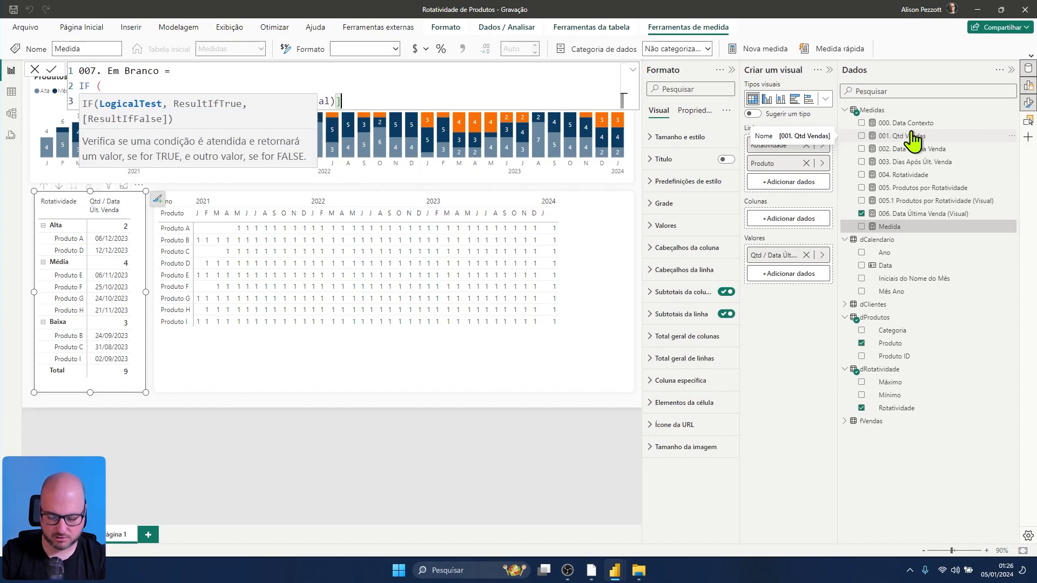
# Step: Set the IF's true result in 007. Em Branco to a text of two blank spaces
pyautogui.write(',')
pyautogui.click(358, 91)
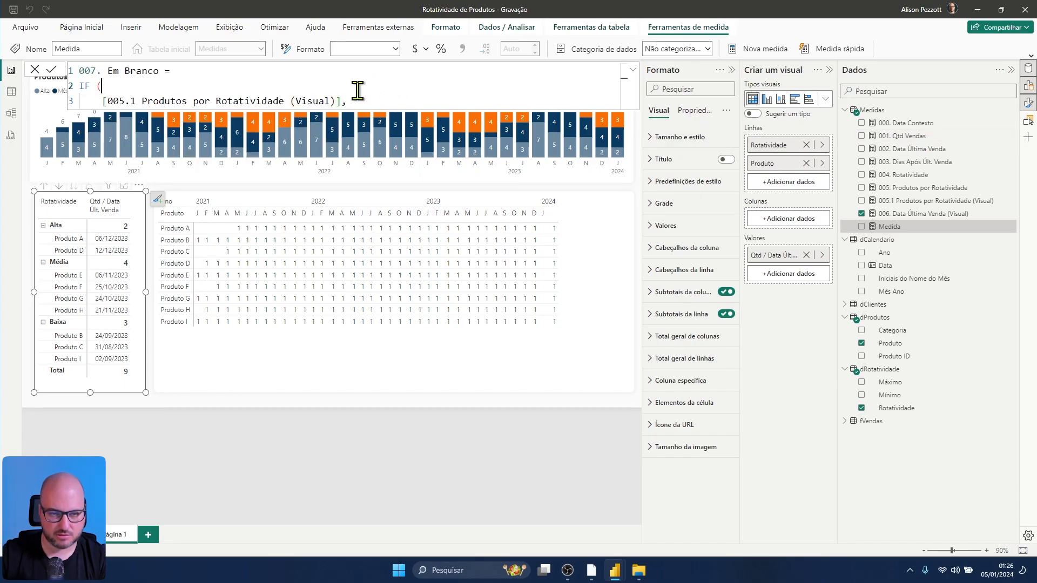
pyautogui.click(369, 102)
pyautogui.hotkey('shift', 'Return')
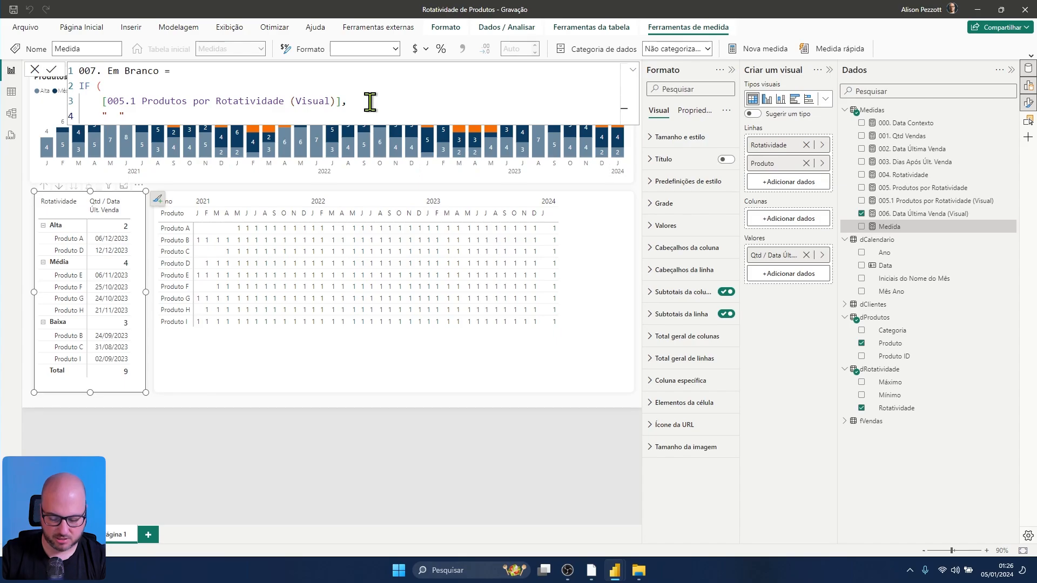
pyautogui.write('"  ",')
pyautogui.press('Escape')
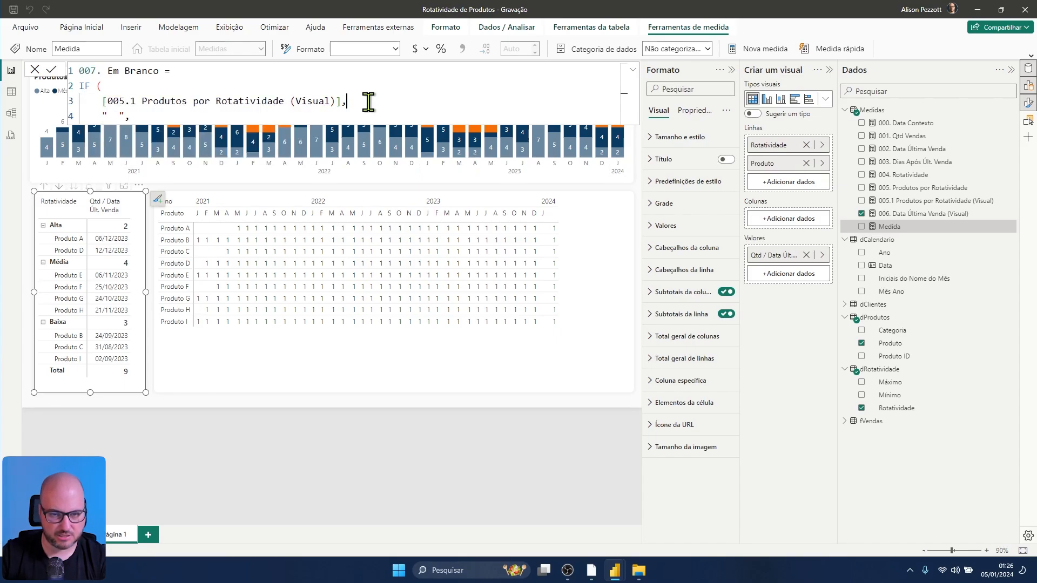
# Step: Return BLANK() as the IF's false result, close the function and commit the 007. Em Branco measure
pyautogui.hotkey('shift', 'Return')
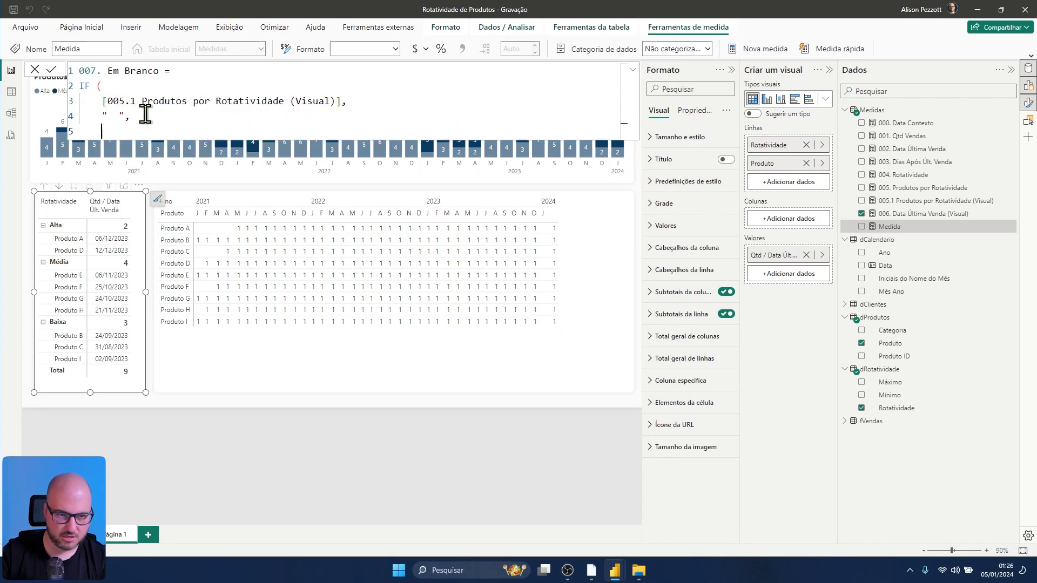
pyautogui.write('BLANK()')
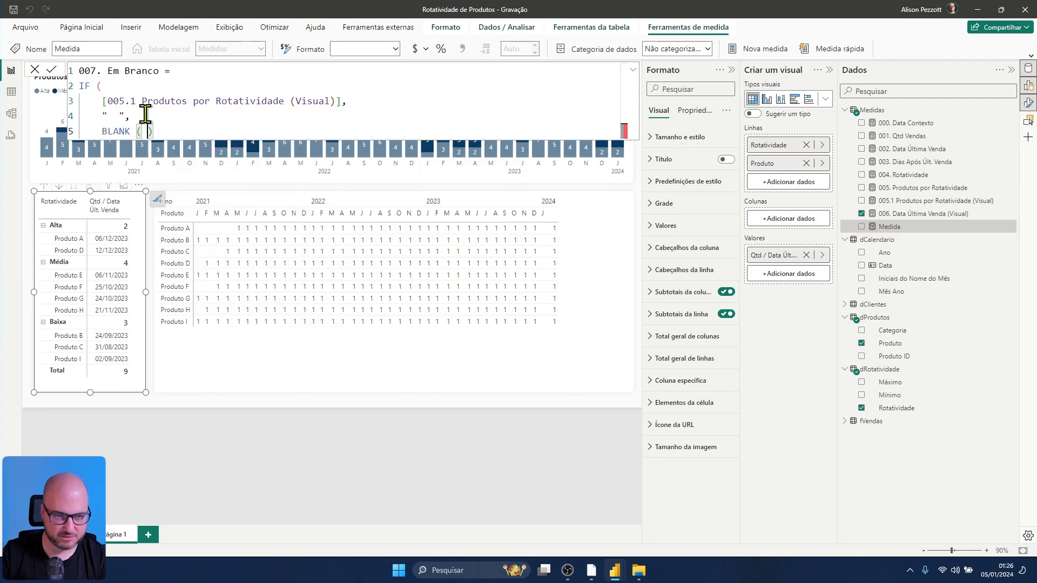
pyautogui.hotkey('shift', 'Return')
pyautogui.write(')')
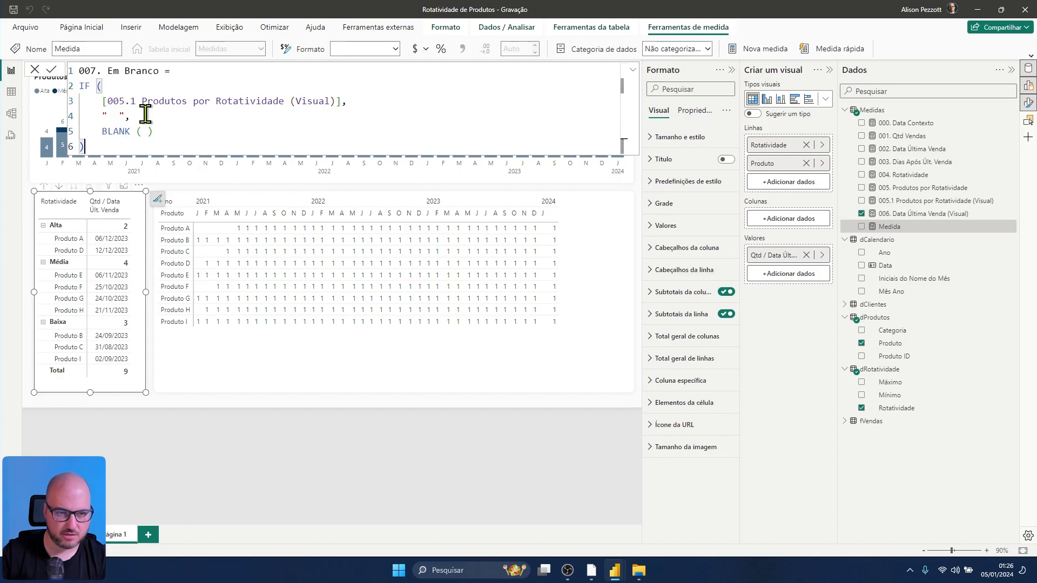
pyautogui.press('Return')
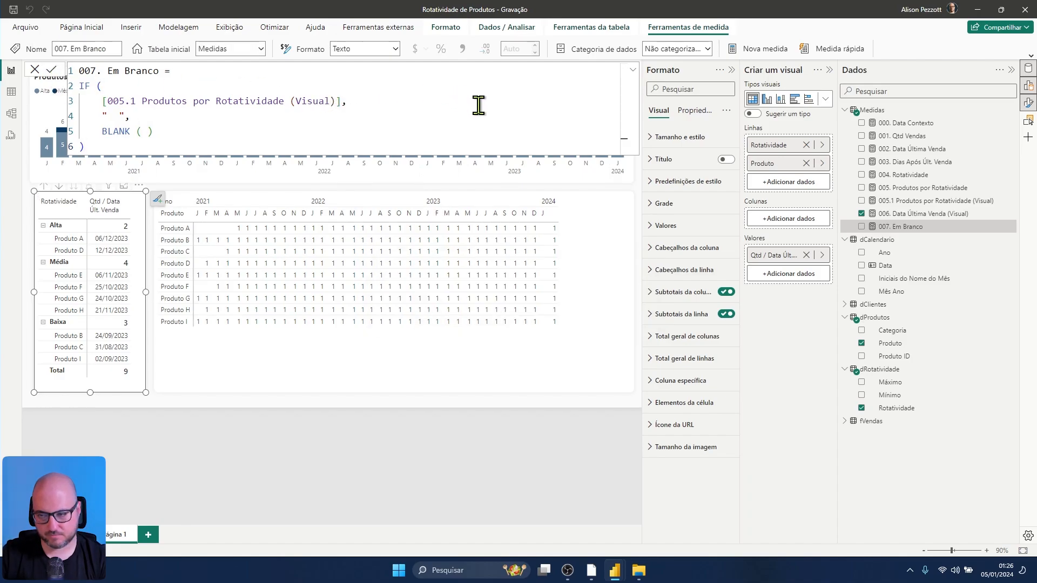
# Step: Replace the product-by-month matrix's value field with the measure 007. Em Branco, leaving the turnover matrix's values as they were
pyautogui.click(806, 255)
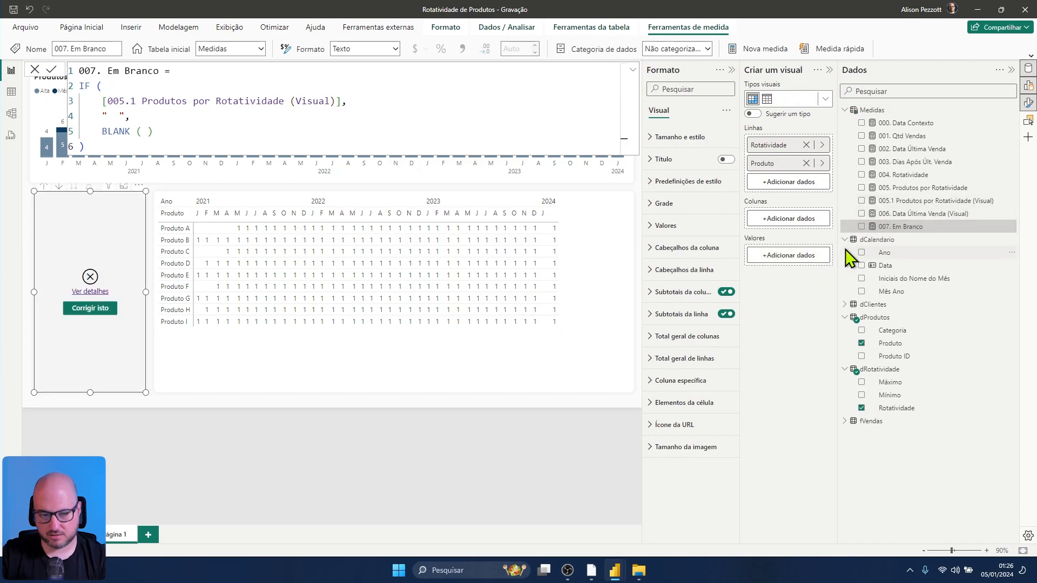
pyautogui.hotkey('ctrl', 'z')
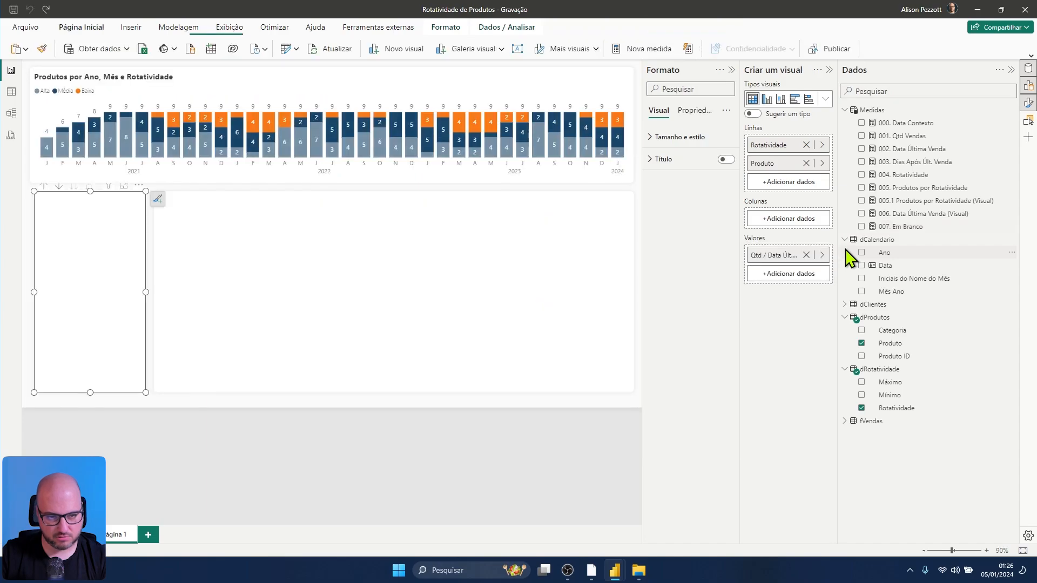
pyautogui.click(618, 236)
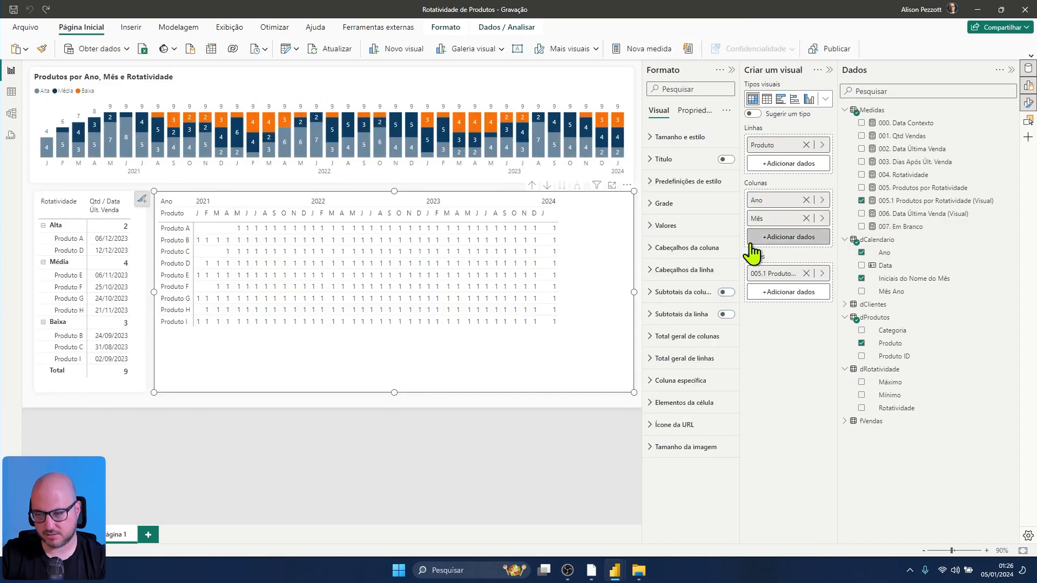
pyautogui.click(806, 273)
pyautogui.moveTo(899, 227); pyautogui.dragTo(791, 273)
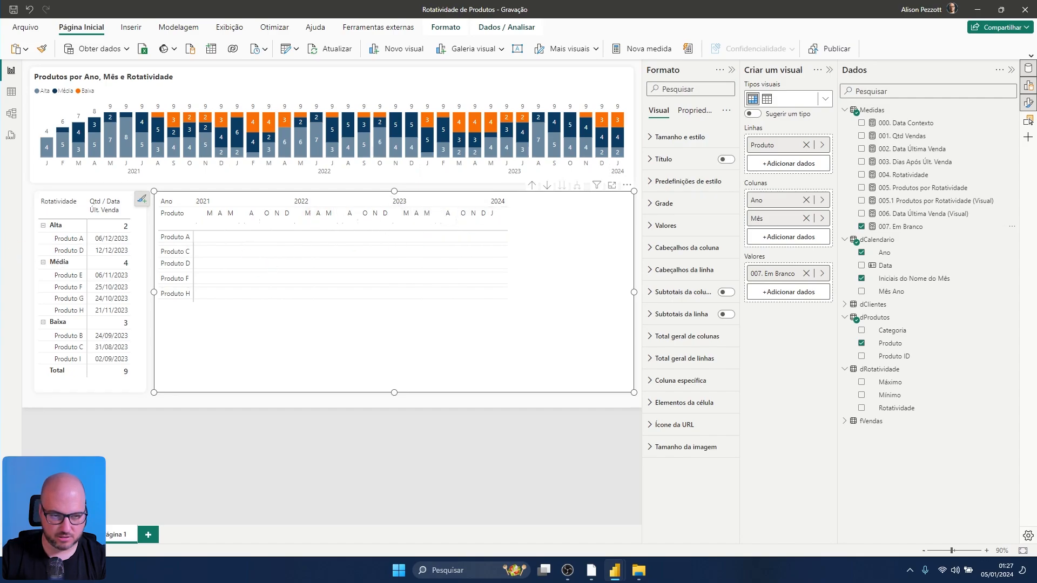
# Step: Cross-filter the report by Alta and by Produto A in the turnover matrix, check the monthly matrix and clear the selection
pyautogui.click(53, 226)
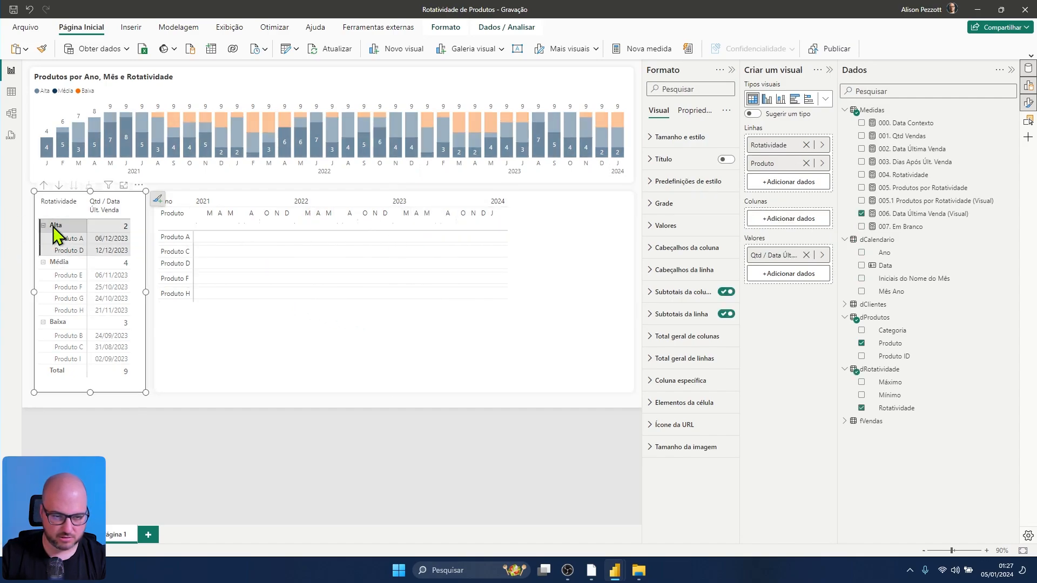
pyautogui.click(65, 240)
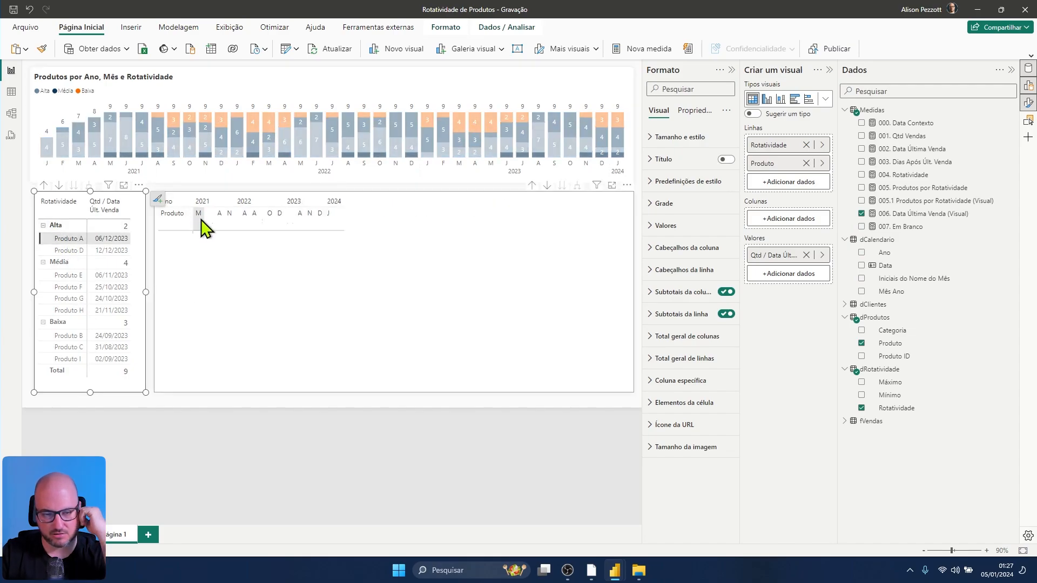
pyautogui.click(69, 242)
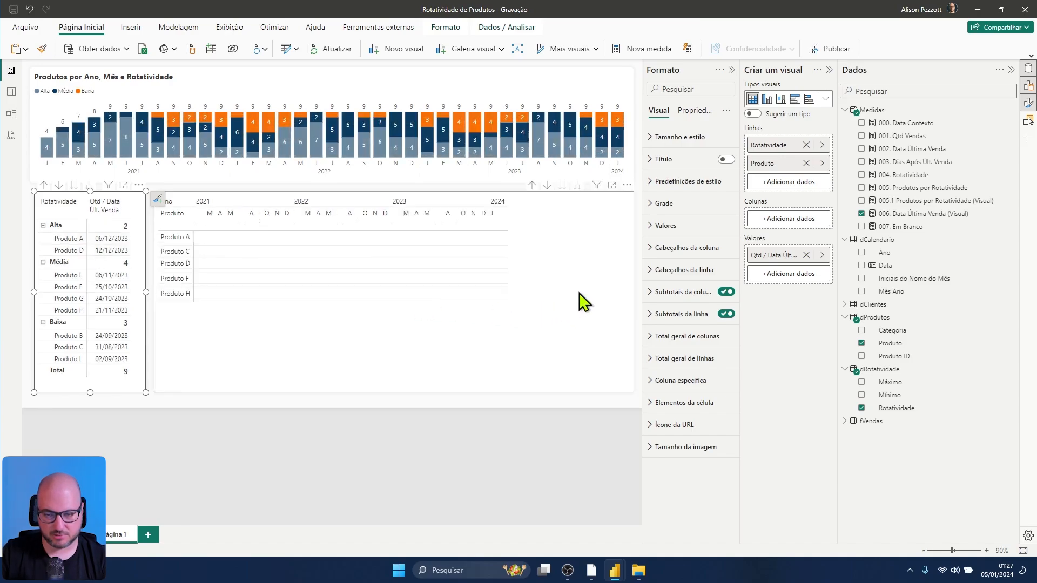
# Step: Lengthen the blank text returned by the 007. Em Branco measure with extra spaces and commit it
pyautogui.click(911, 214)
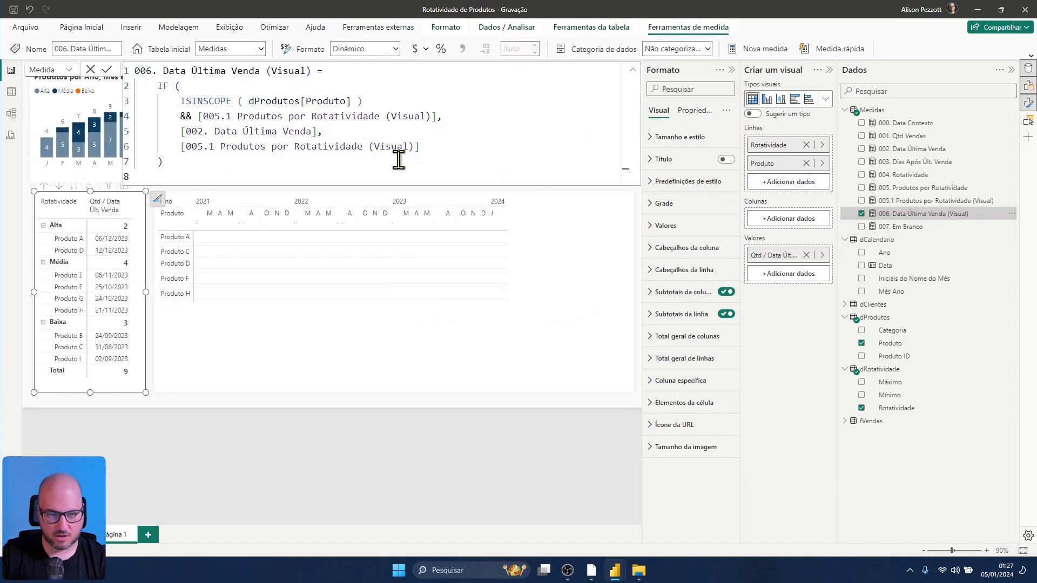
pyautogui.click(907, 227)
pyautogui.click(122, 116)
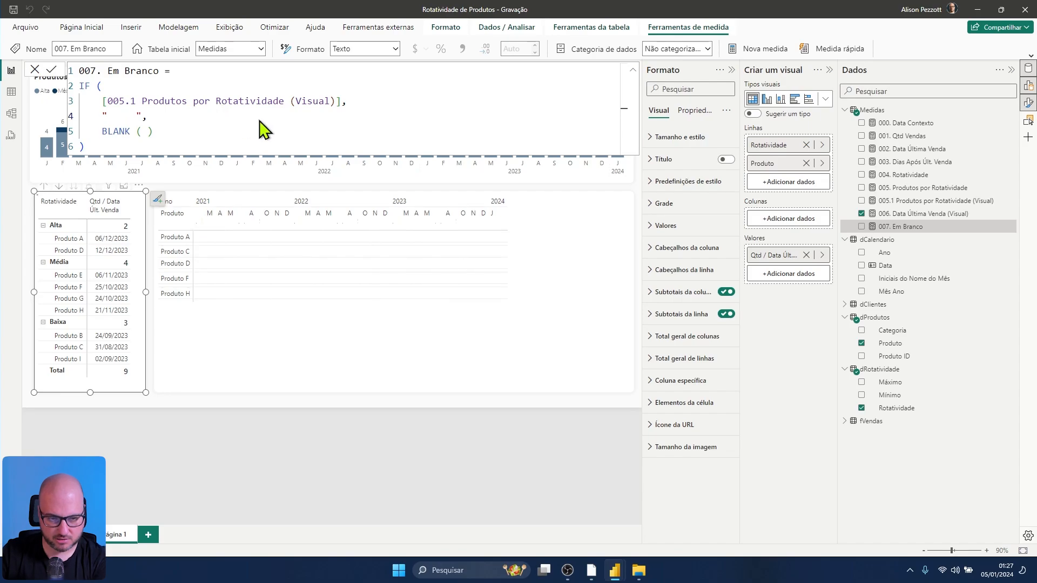
pyautogui.press('Return')
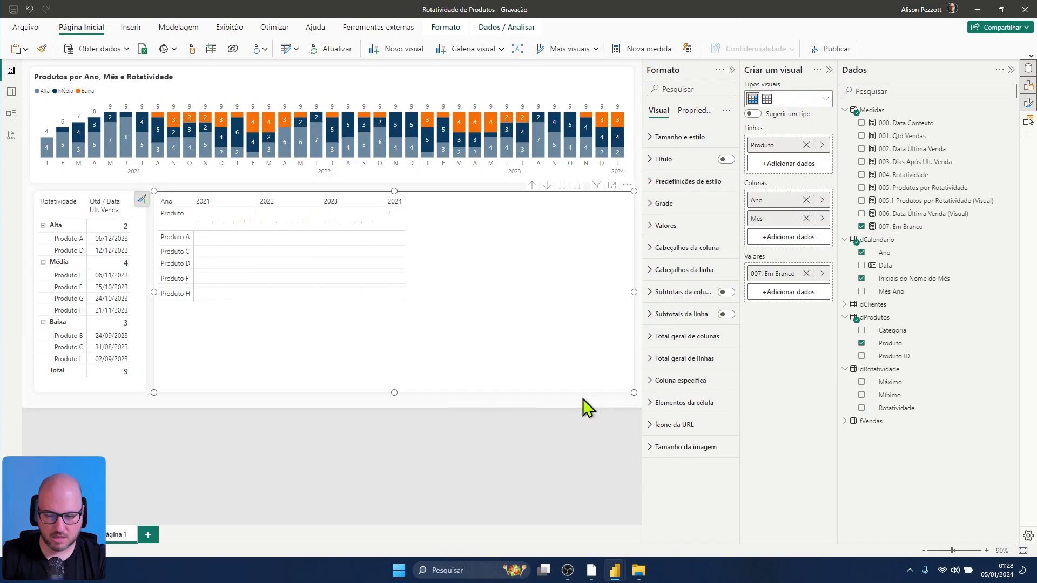
# Step: Turn off text wrapping for the product-by-month matrix's values and set their font size to 8
pyautogui.click(582, 399)
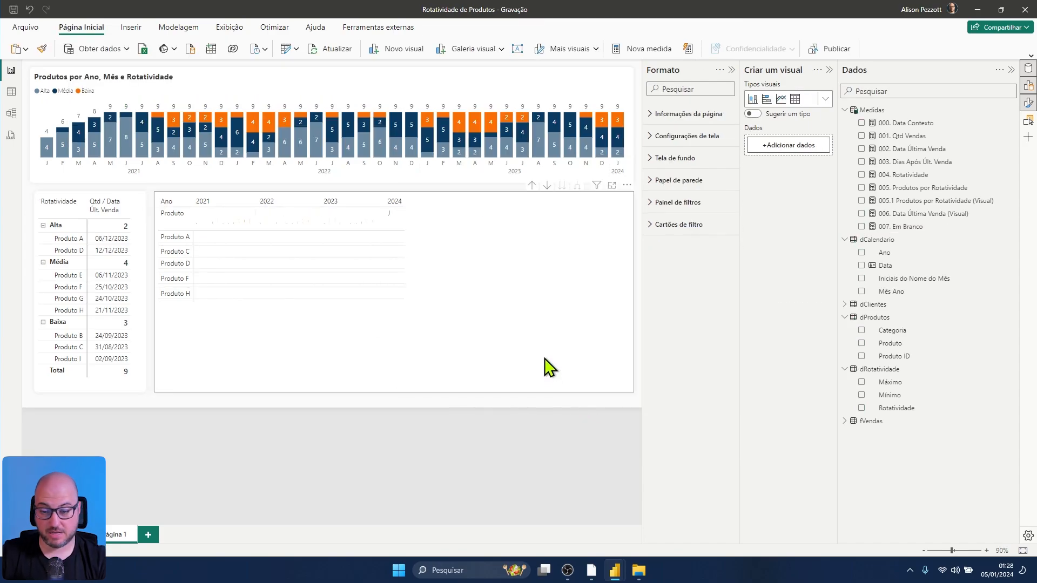
pyautogui.click(547, 367)
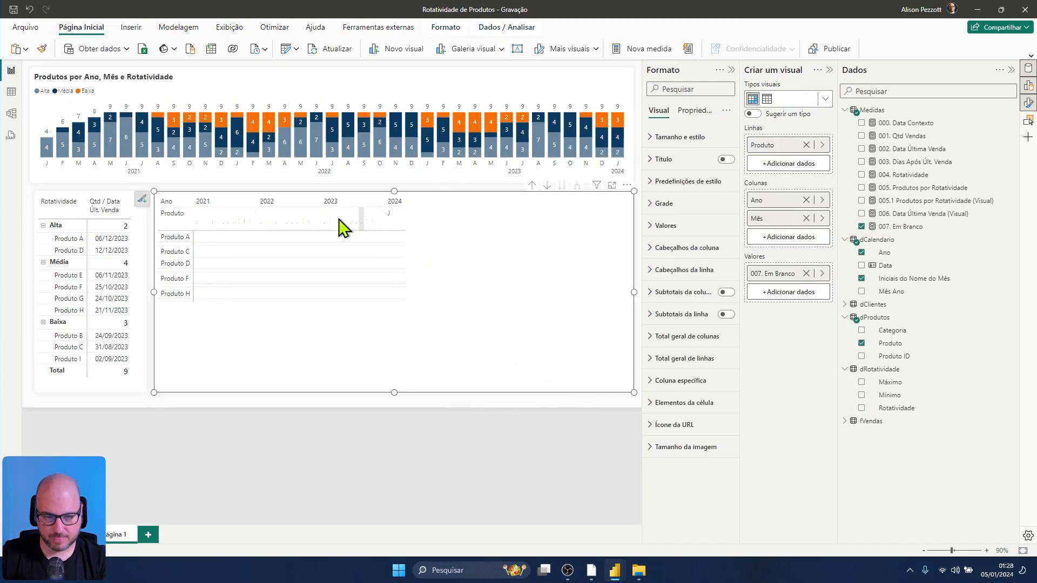
pyautogui.click(666, 225)
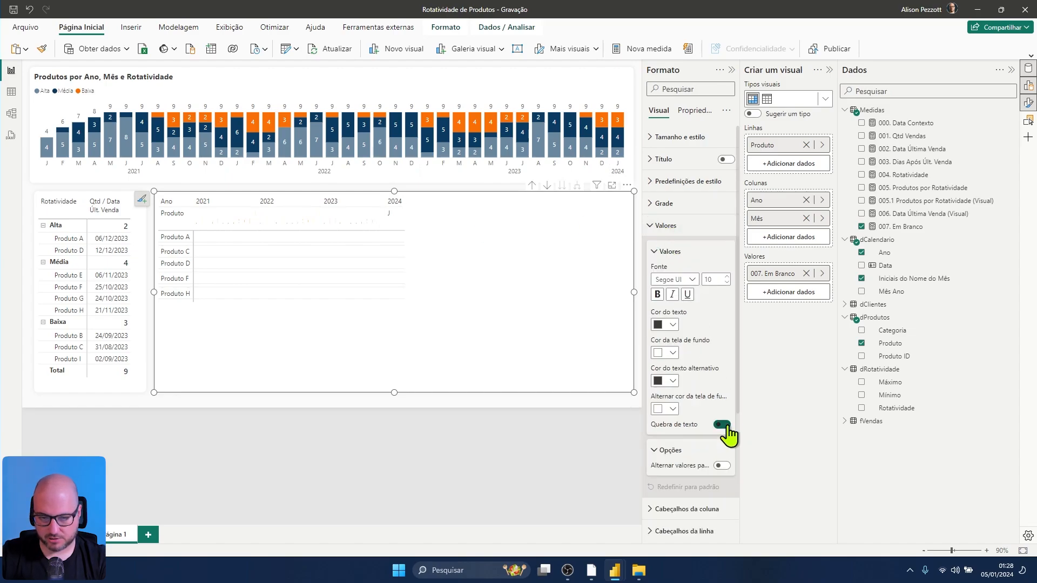
pyautogui.click(724, 425)
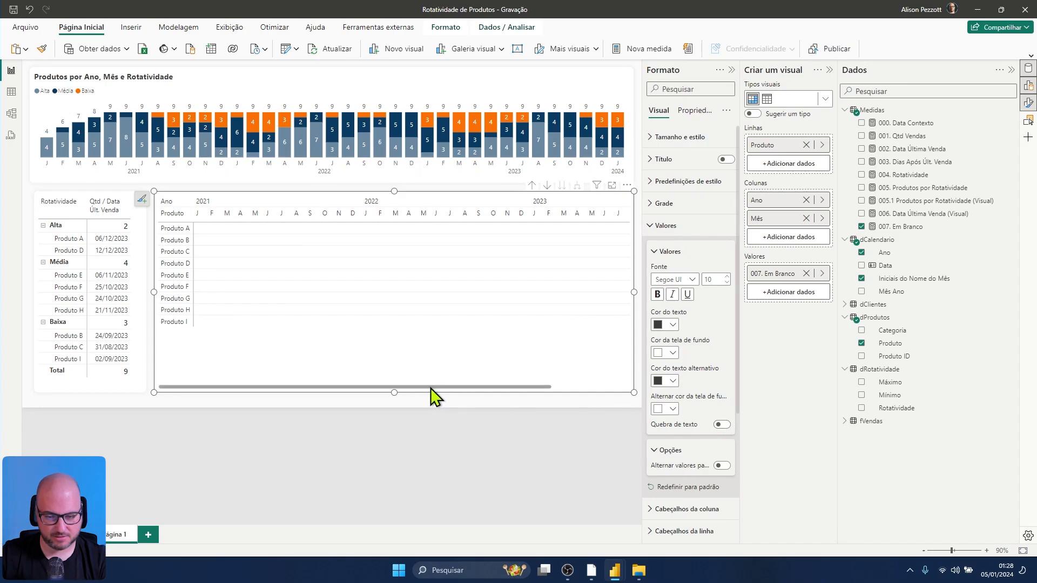
pyautogui.moveTo(430, 387); pyautogui.dragTo(566, 390)
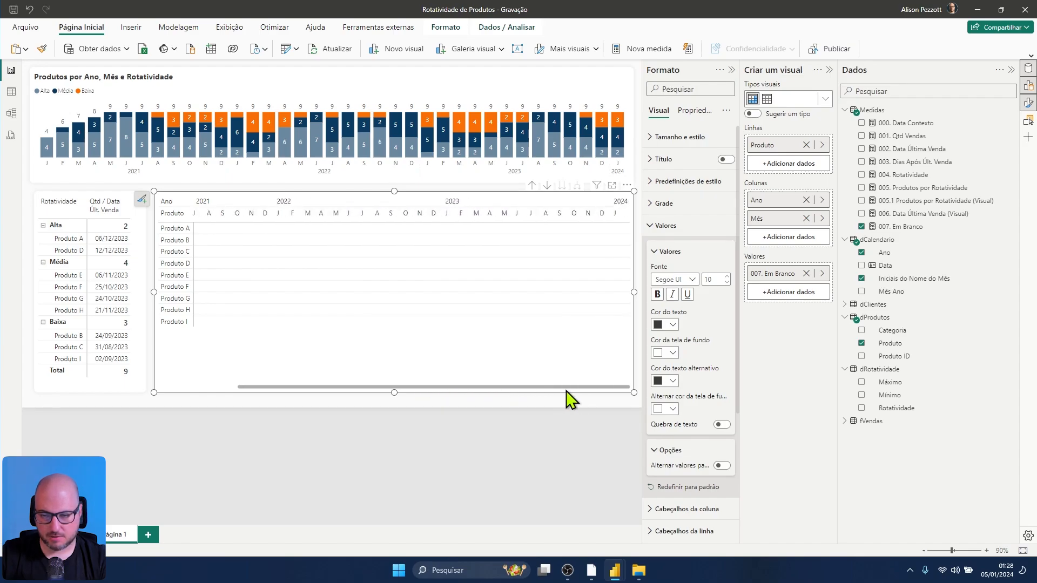
pyautogui.click(727, 282)
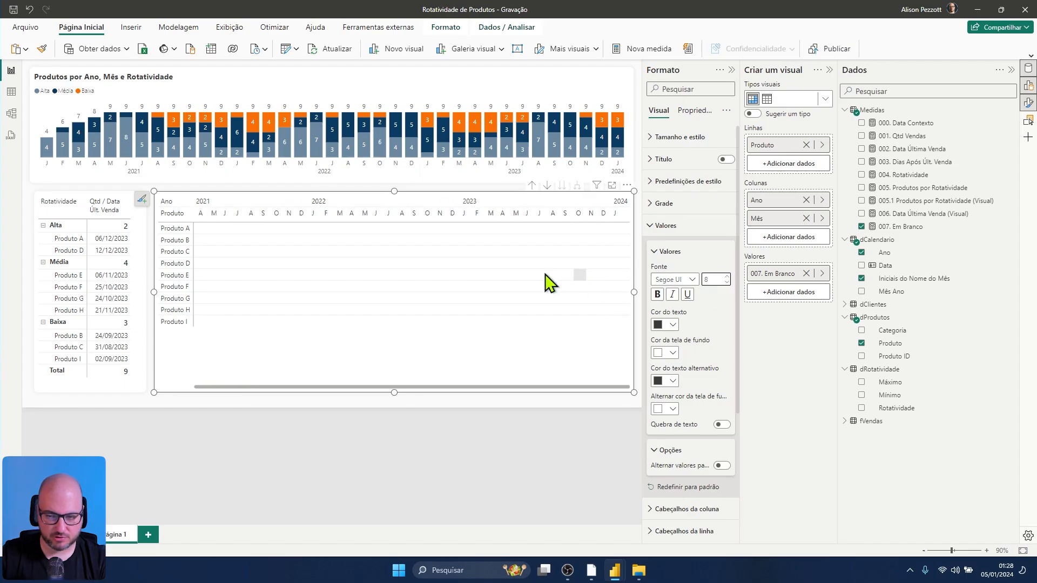
# Step: Shorten the blank text in the 007. Em Branco measure by one space and commit it
pyautogui.click(918, 226)
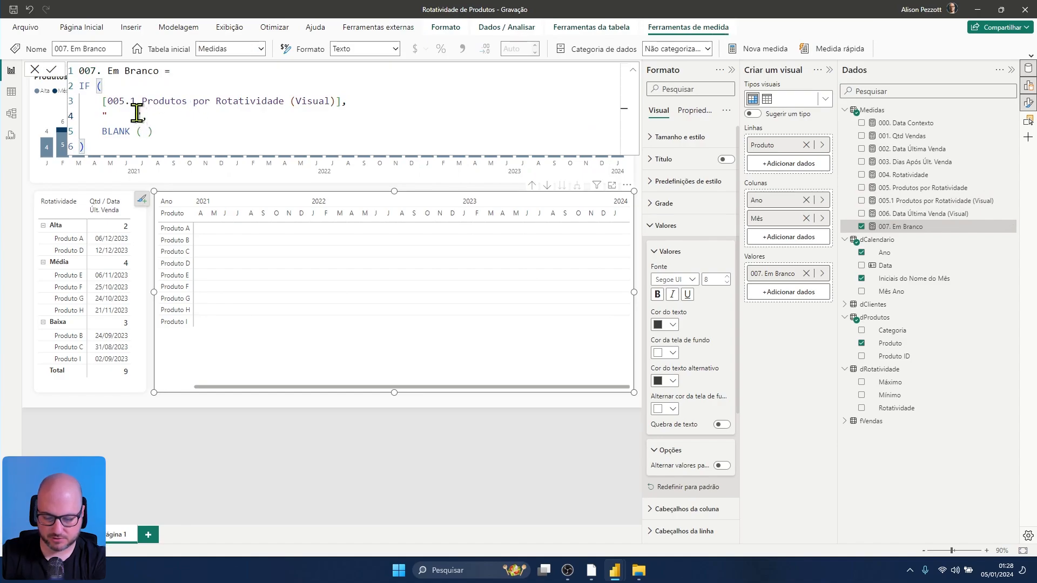
pyautogui.write('",')
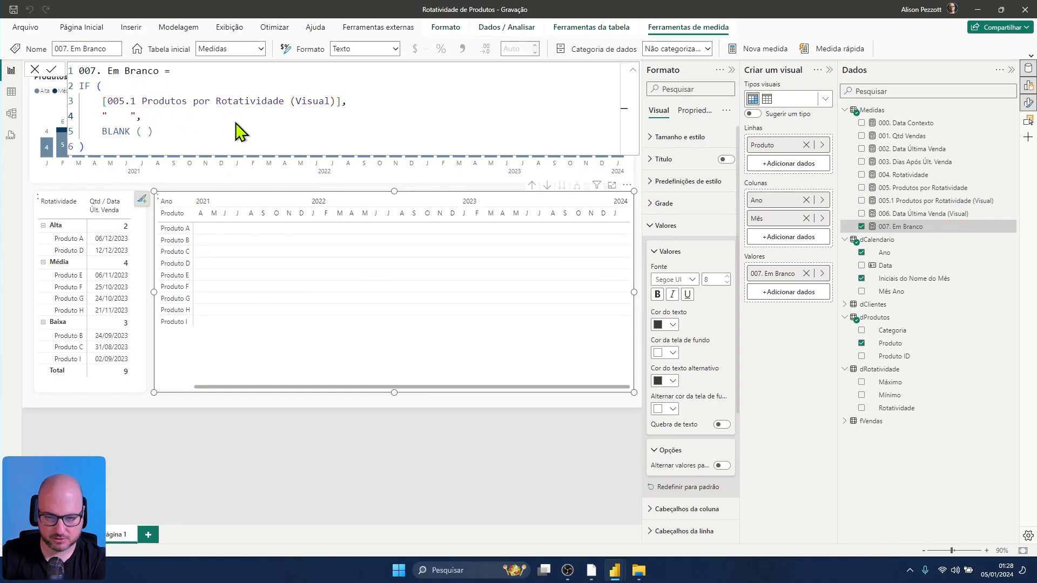
pyautogui.press('Return')
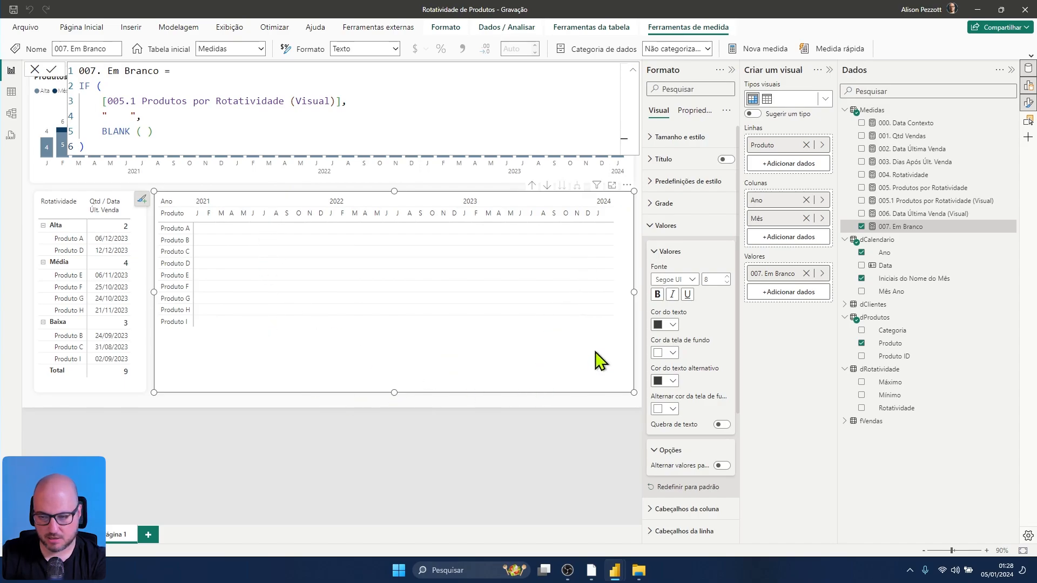
# Step: Set the row padding in the product-by-month matrix's grid options to 8 and deselect the matrix
pyautogui.click(657, 204)
pyautogui.scroll(-5, 706, 342)
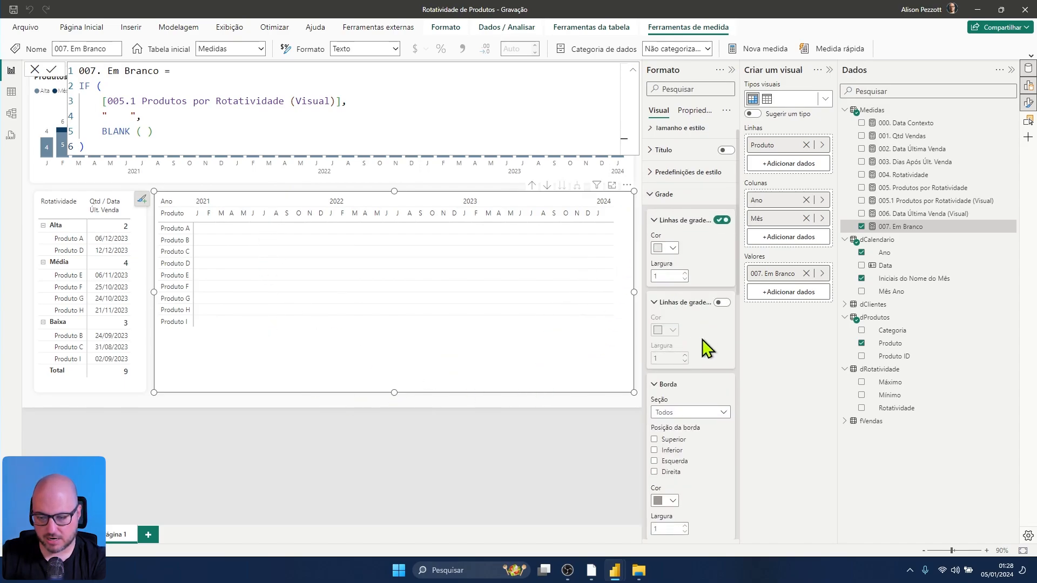
pyautogui.click(684, 278)
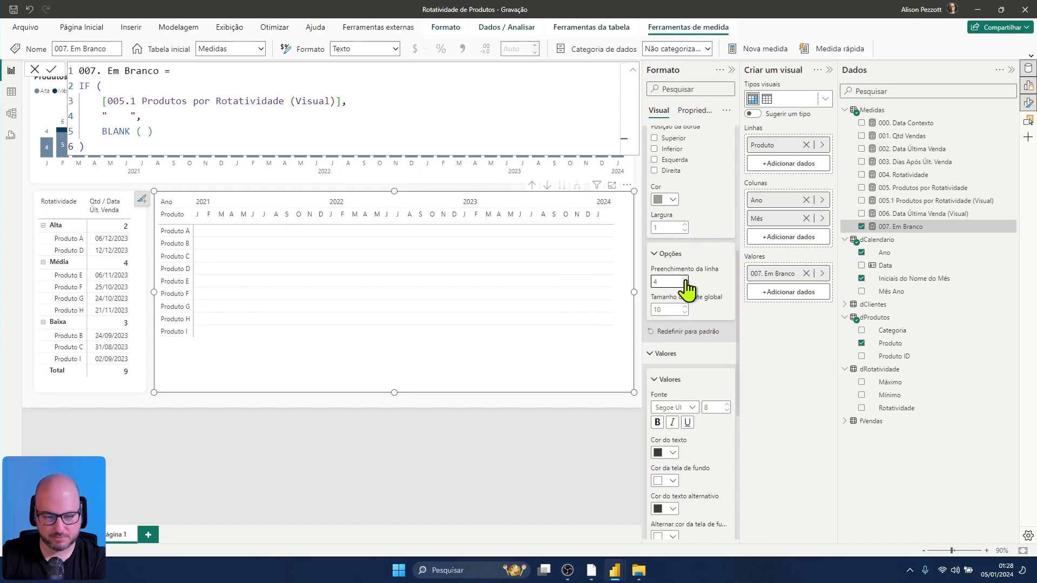
pyautogui.click(684, 279)
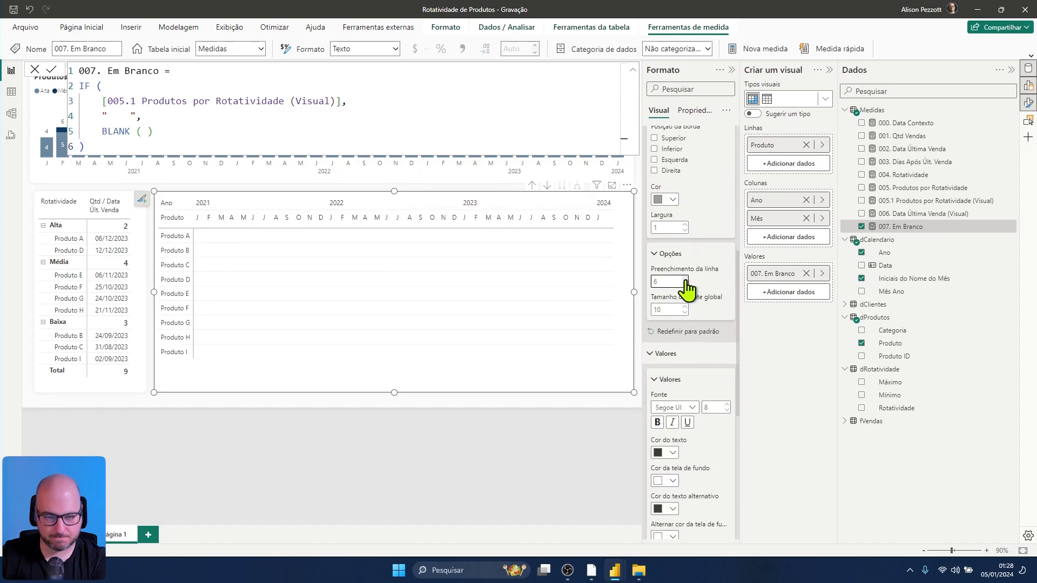
pyautogui.click(684, 279)
pyautogui.click(685, 279)
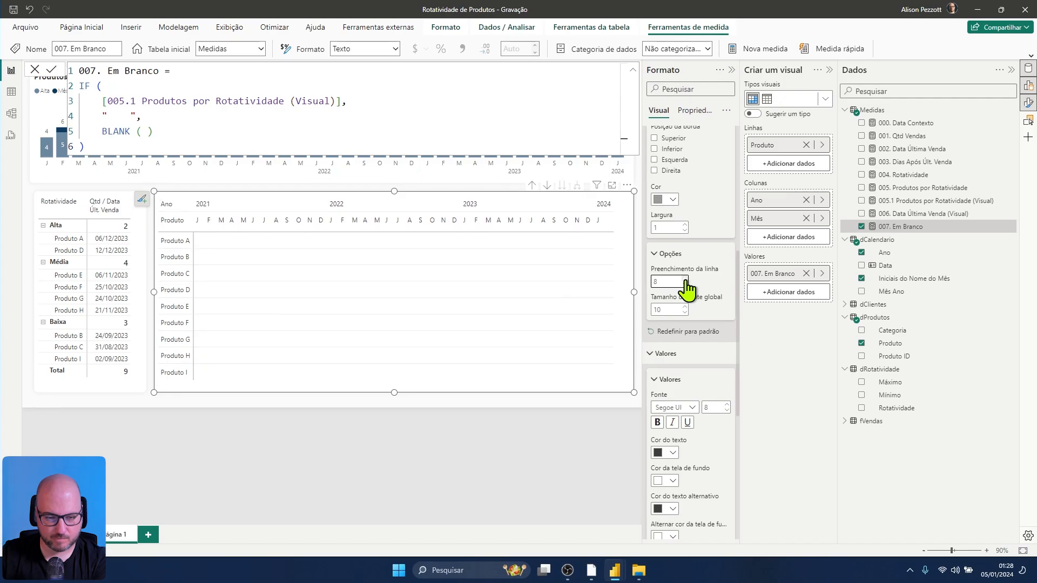
pyautogui.click(539, 410)
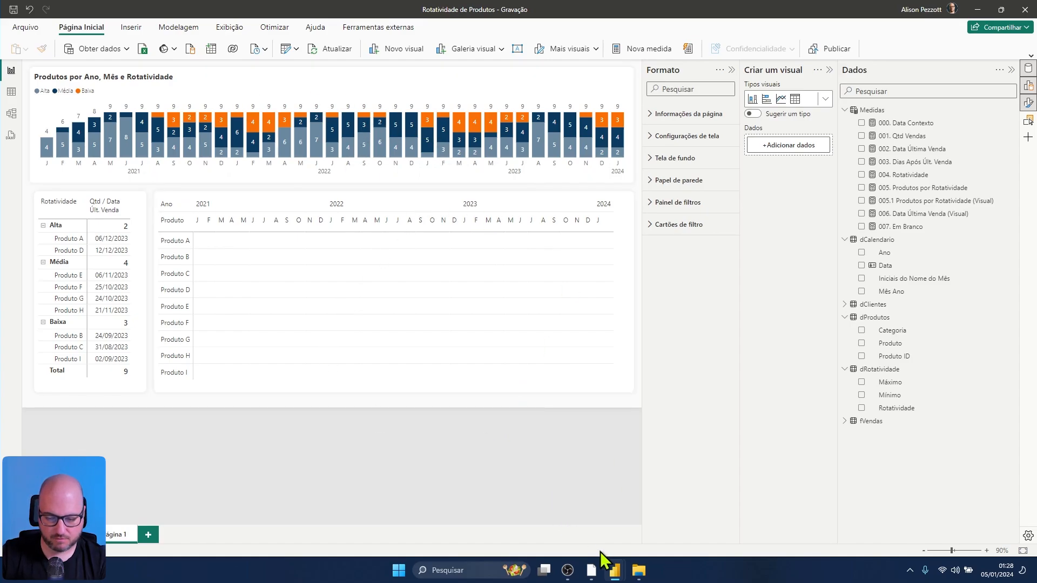
# Step: Switch to Notepad++ and copy the complete 009. CF Mapa de calor SWITCH measure code
pyautogui.moveTo(592, 568)
pyautogui.click(587, 536)
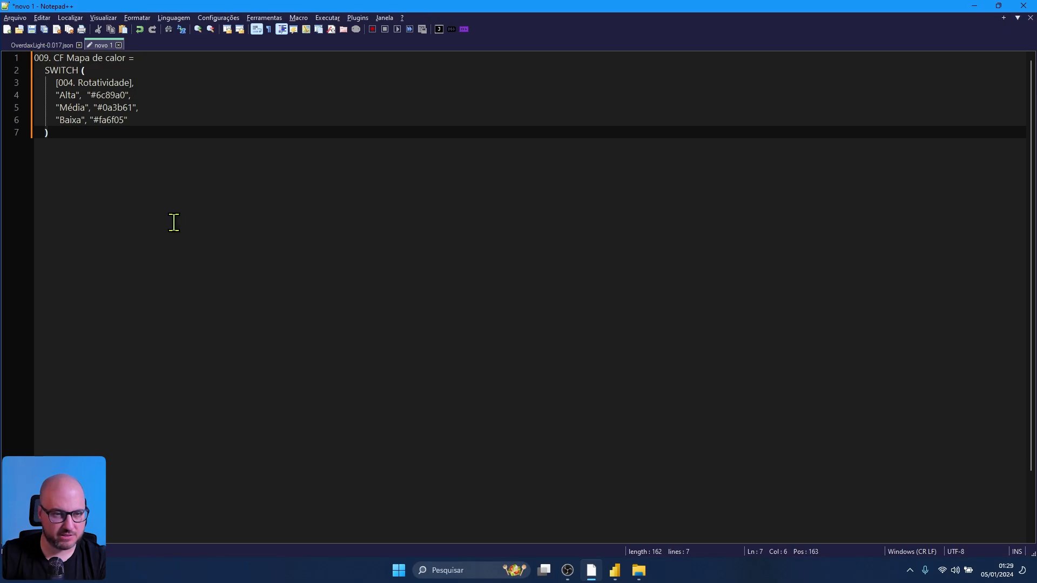
pyautogui.moveTo(71, 134); pyautogui.dragTo(28, 58)
pyautogui.hotkey('ctrl', 'c')
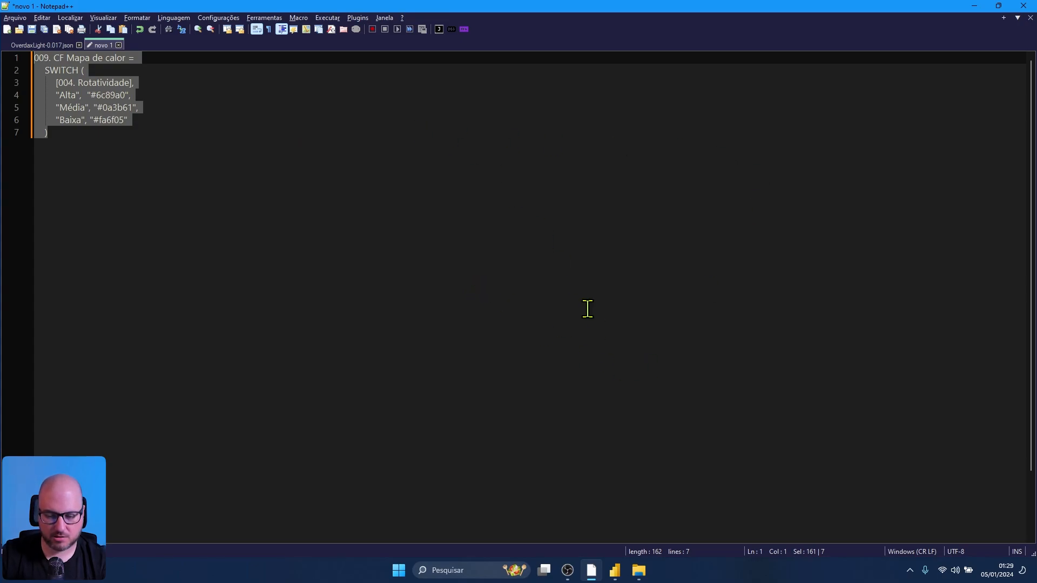
# Step: Switch to Power BI and create a measure in the Medidas table from the copied code, naming it 008. CF Mapa de calor
pyautogui.hotkey('alt', 'Tab')
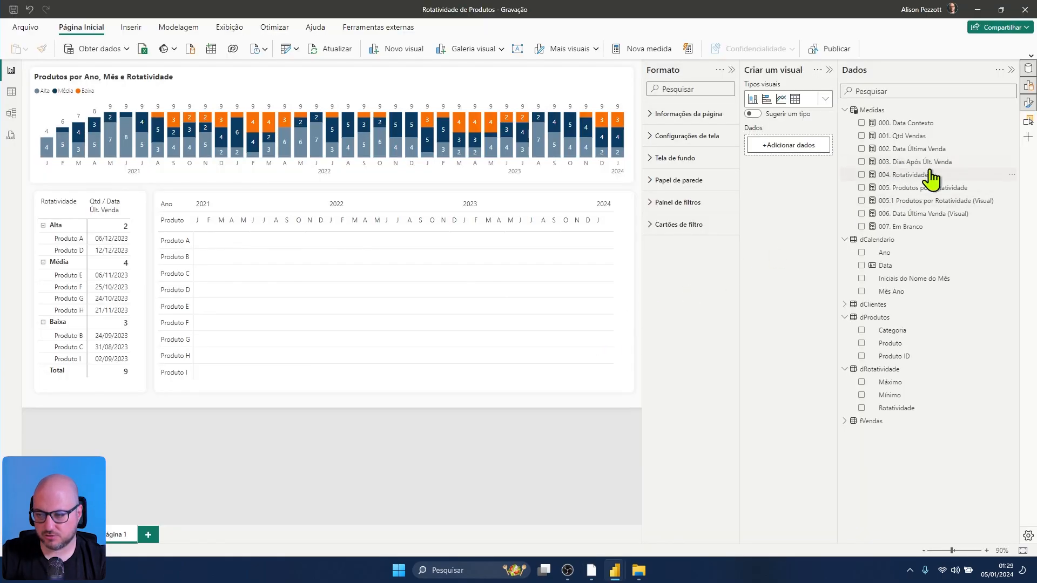
pyautogui.rightClick(869, 110)
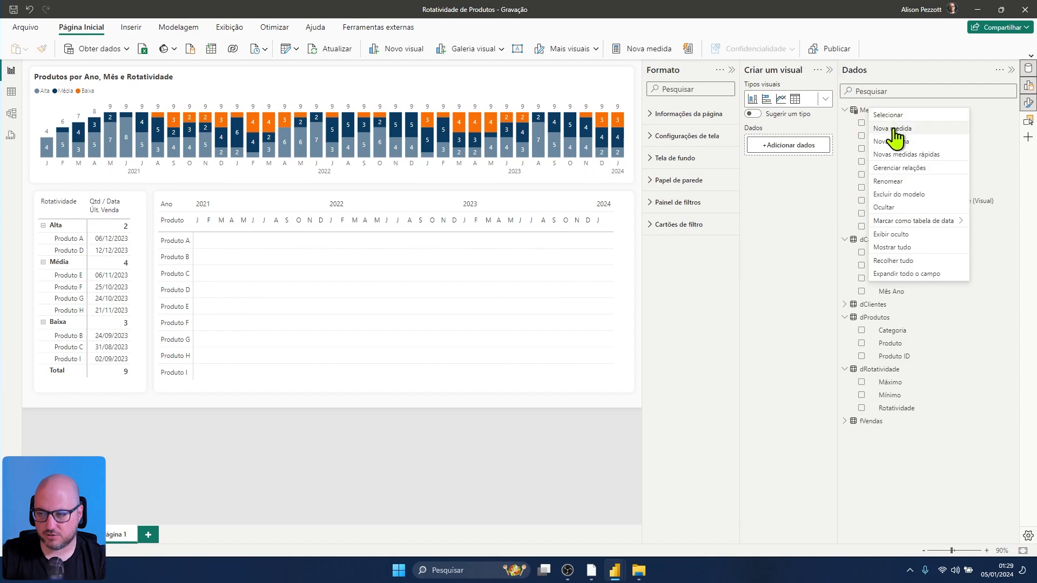
pyautogui.click(892, 129)
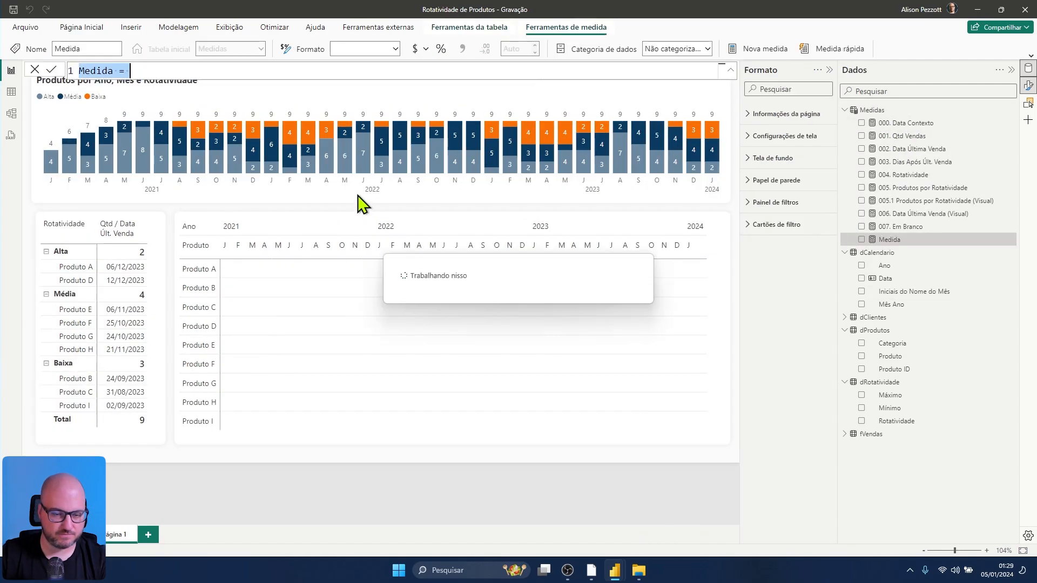
pyautogui.hotkey('ctrl', 'v')
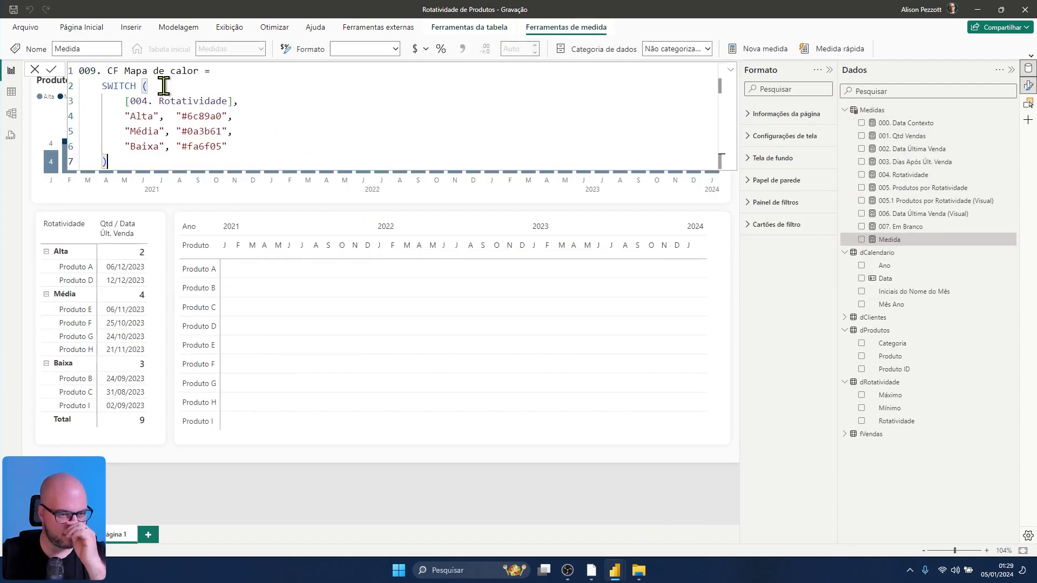
pyautogui.doubleClick(89, 71)
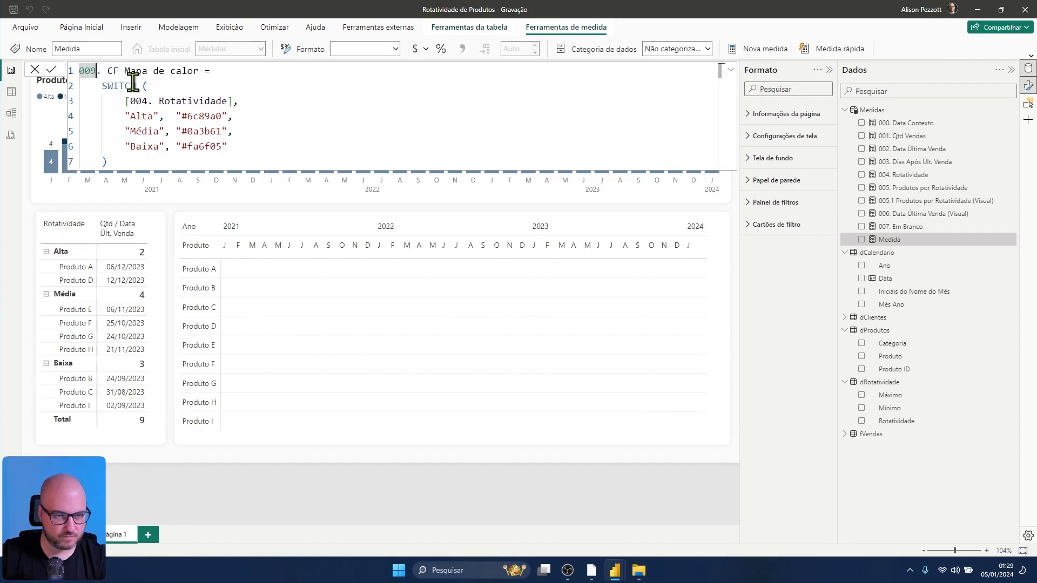
pyautogui.write('008')
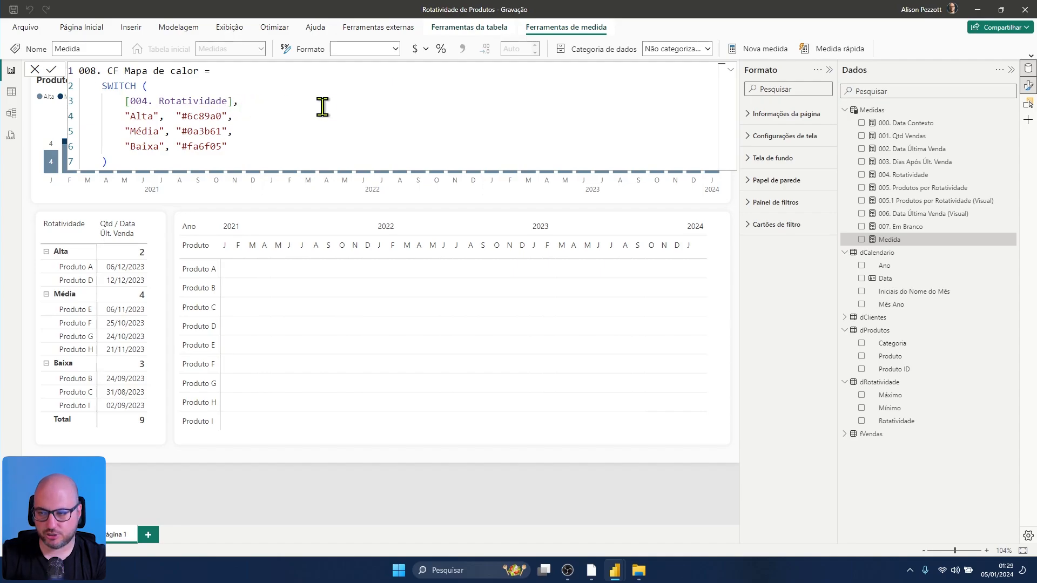
# Step: Review the SWITCH measure's [004. Rotatividade] reference and hex colours, commit the measure and collapse its formula
pyautogui.moveTo(127, 103); pyautogui.dragTo(248, 102)
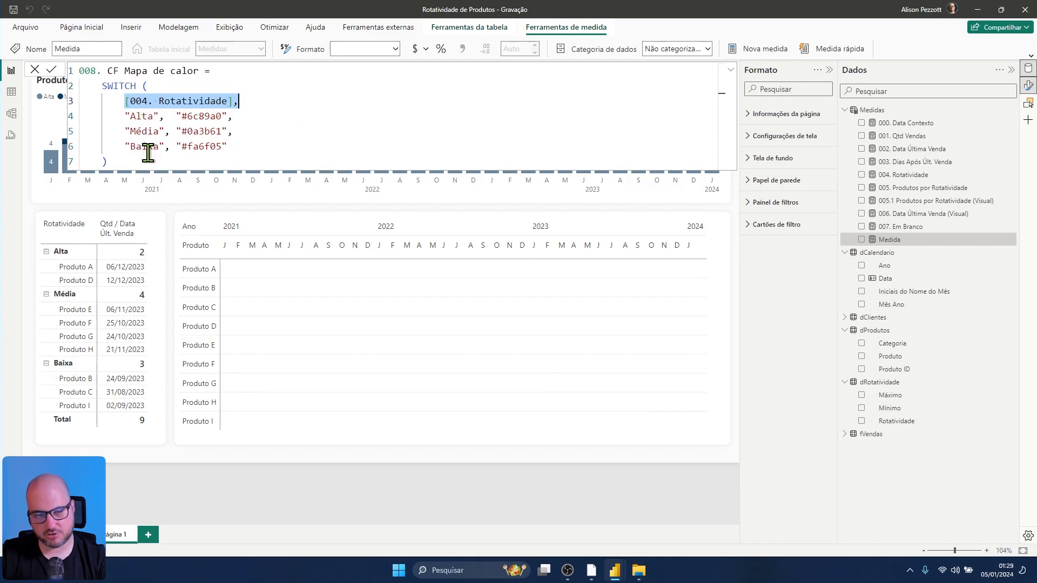
pyautogui.moveTo(183, 119); pyautogui.dragTo(227, 129)
pyautogui.moveTo(188, 146); pyautogui.dragTo(221, 146)
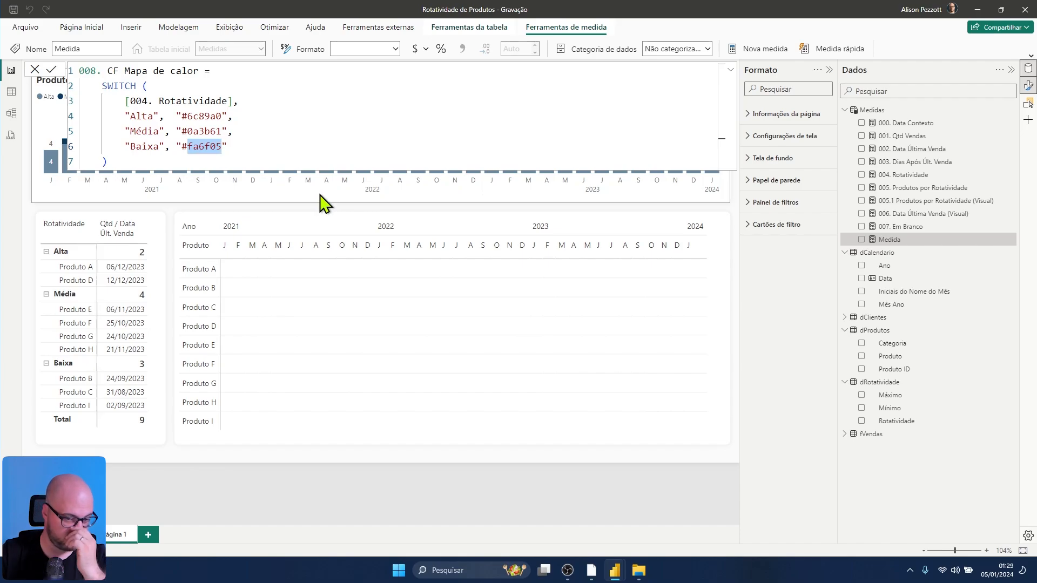
pyautogui.click(50, 68)
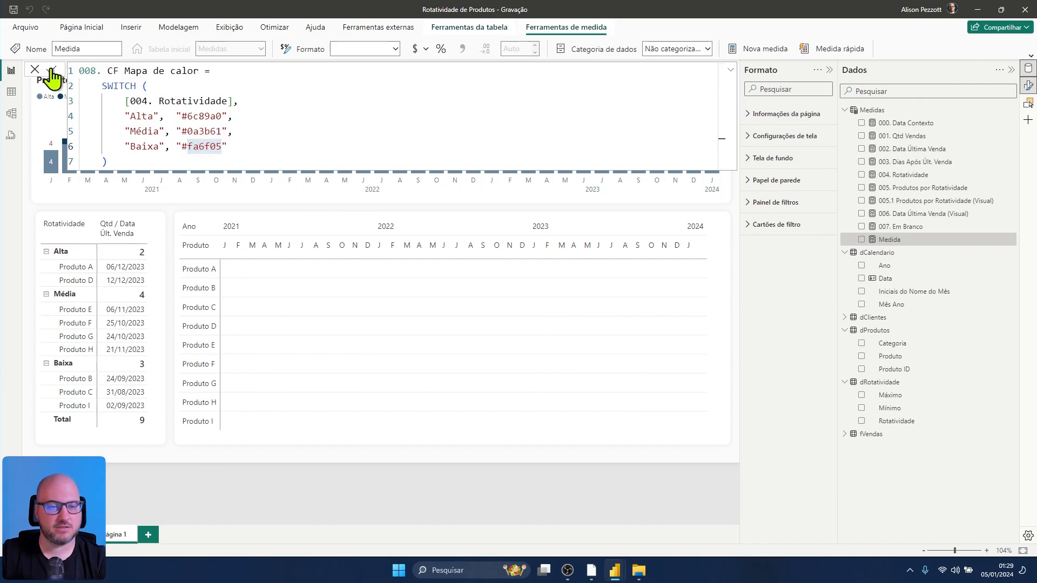
pyautogui.click(731, 70)
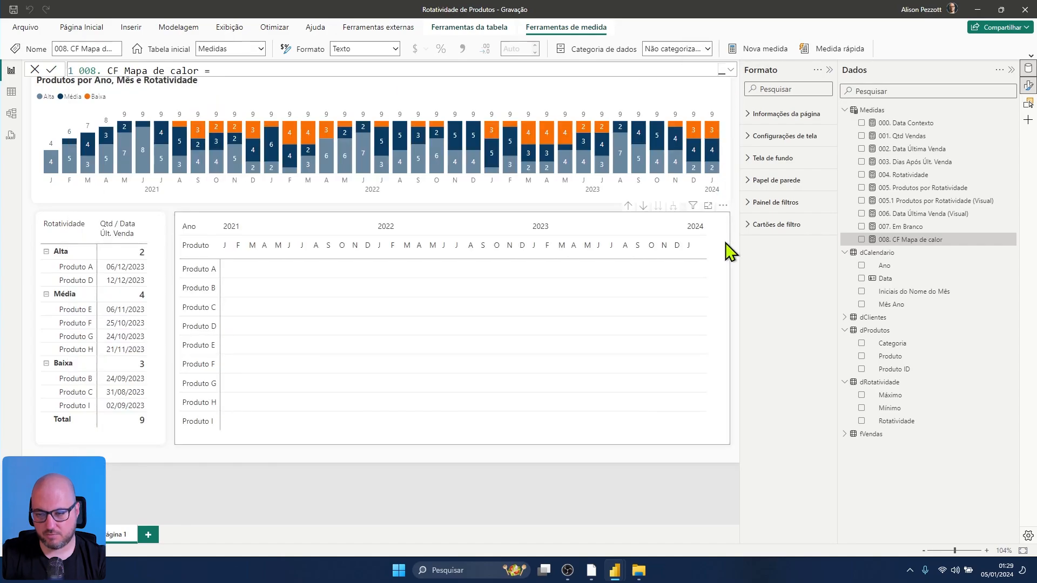
# Step: Open the background colour conditional formatting of the 007. Em Branco value in the product-by-month matrix
pyautogui.click(702, 237)
pyautogui.click(763, 225)
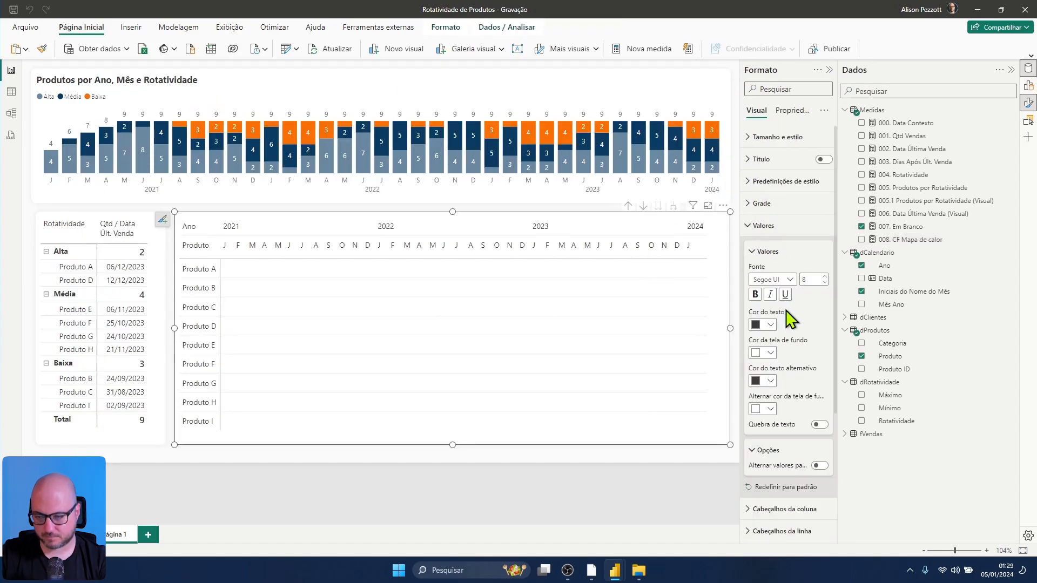
pyautogui.scroll(-3, 786, 310)
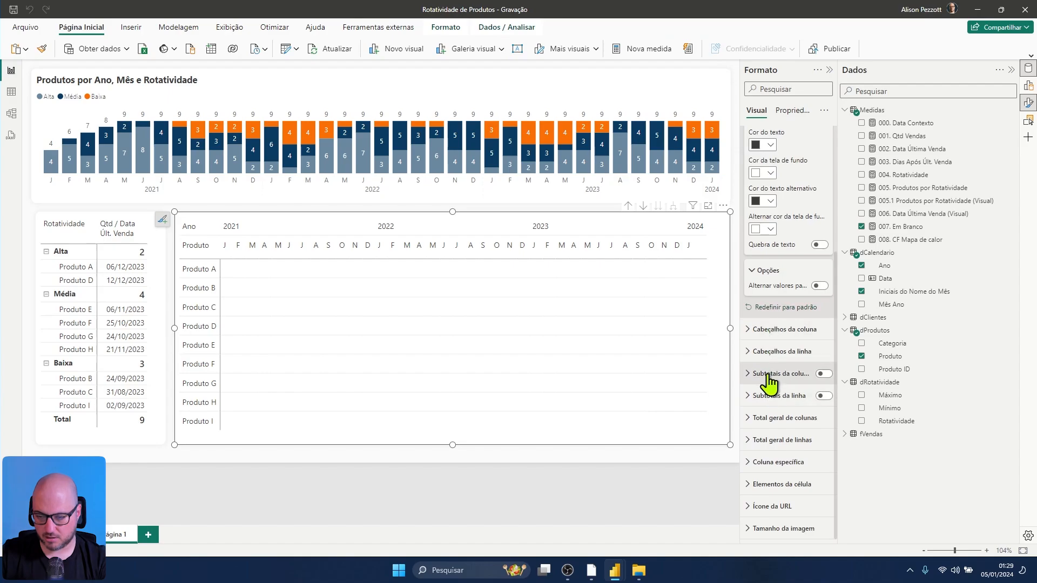
pyautogui.scroll(5, 769, 351)
pyautogui.click(1028, 85)
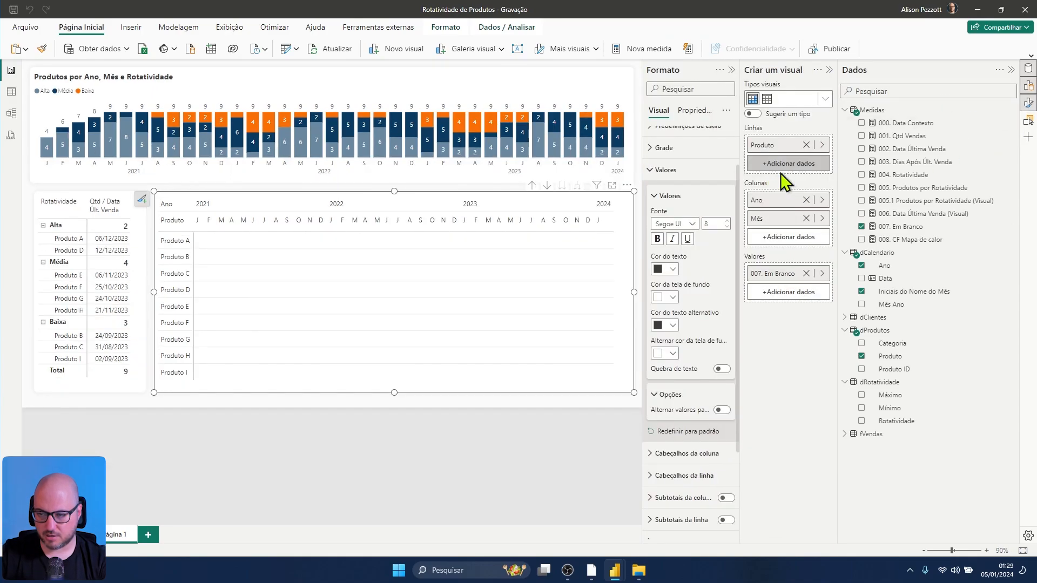
pyautogui.rightClick(780, 280)
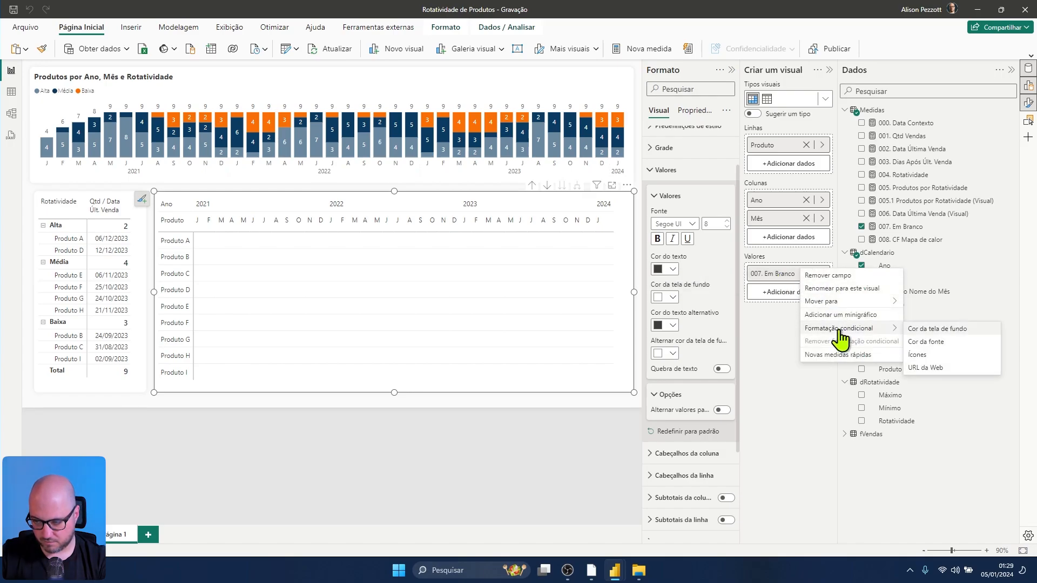
pyautogui.click(930, 331)
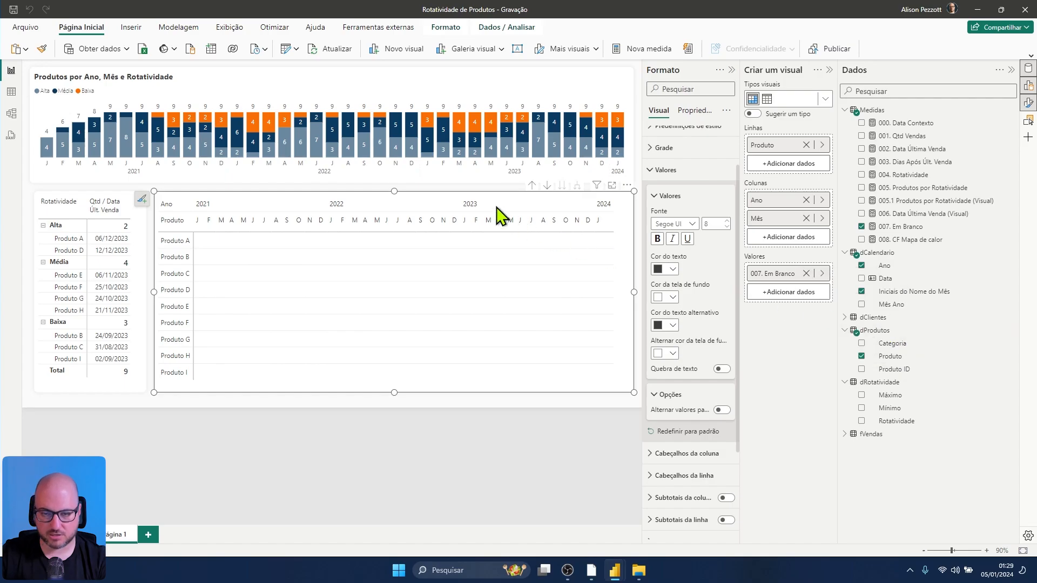
# Step: Base the background colour on the field value of 008. CF Mapa de calor, applied to values only, and deselect the matrix
pyautogui.click(359, 159)
pyautogui.click(299, 210)
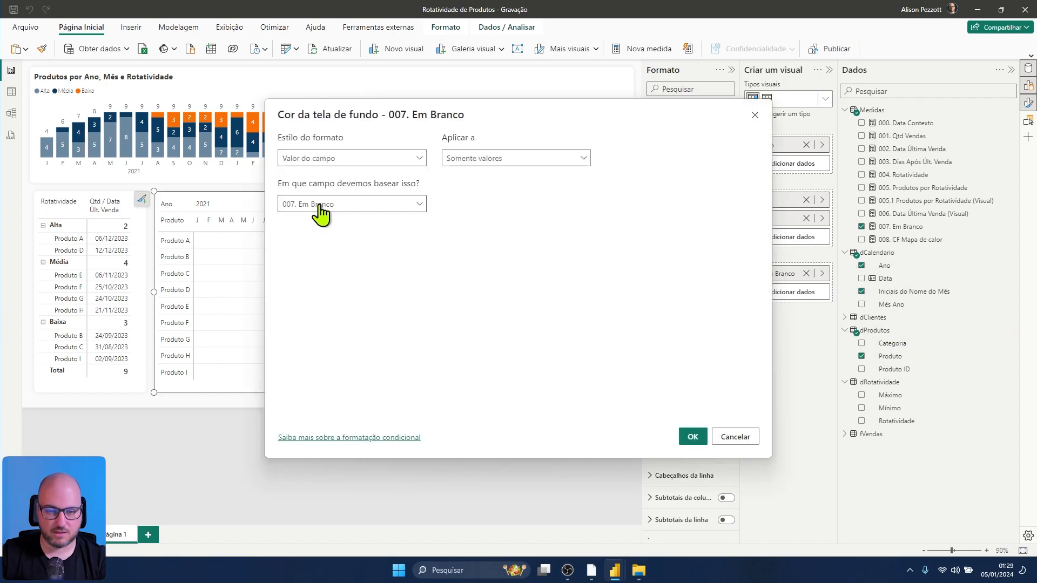
pyautogui.click(316, 204)
pyautogui.scroll(-2, 347, 317)
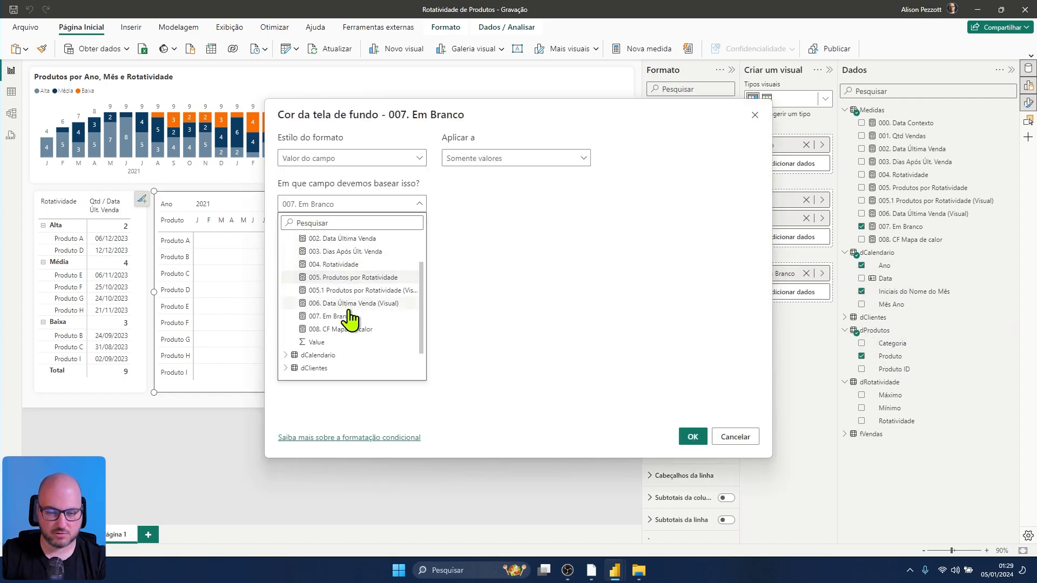
pyautogui.click(358, 337)
pyautogui.click(492, 158)
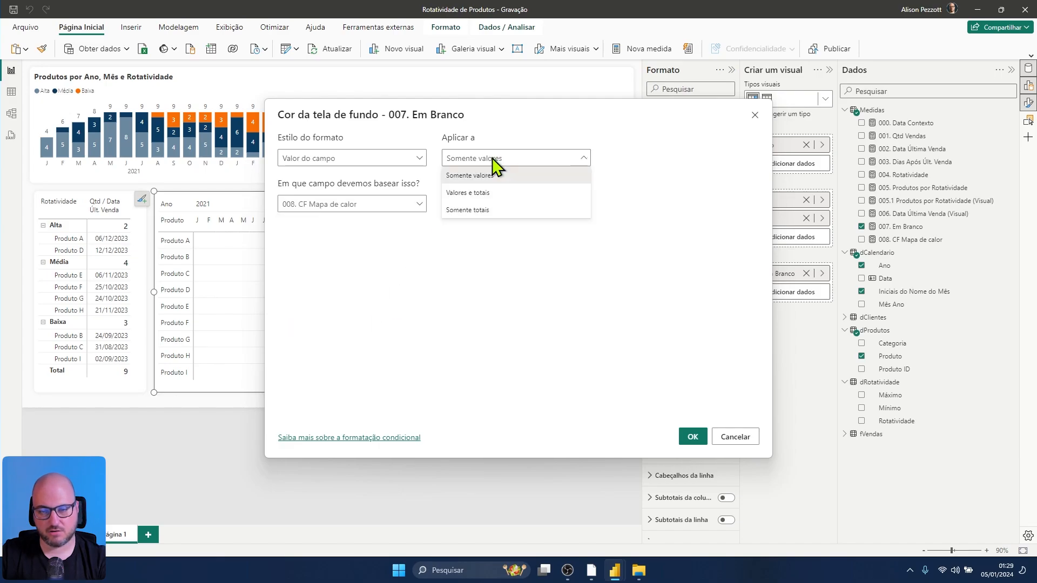
pyautogui.click(491, 158)
pyautogui.click(692, 436)
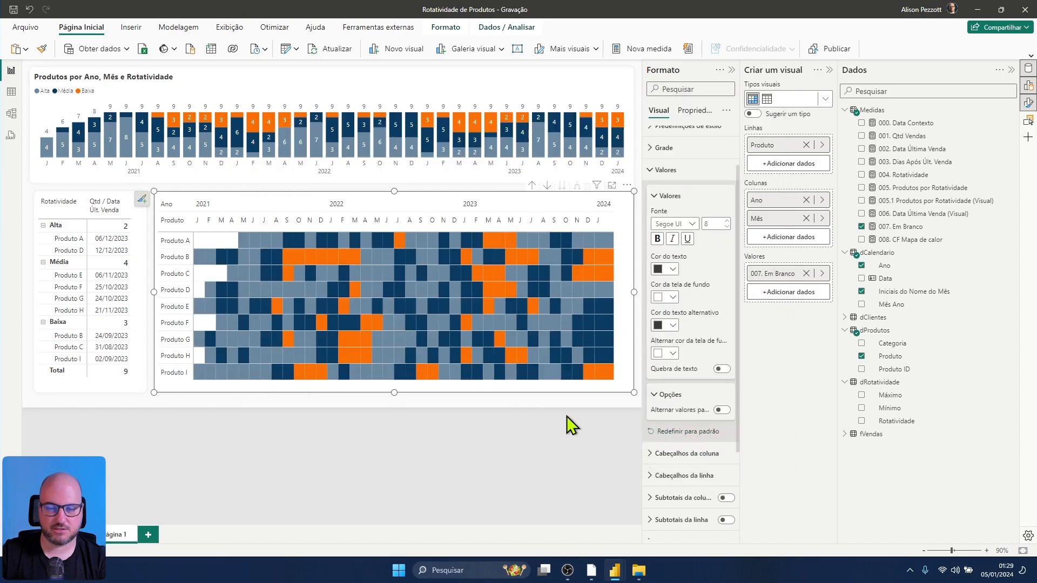
pyautogui.click(566, 415)
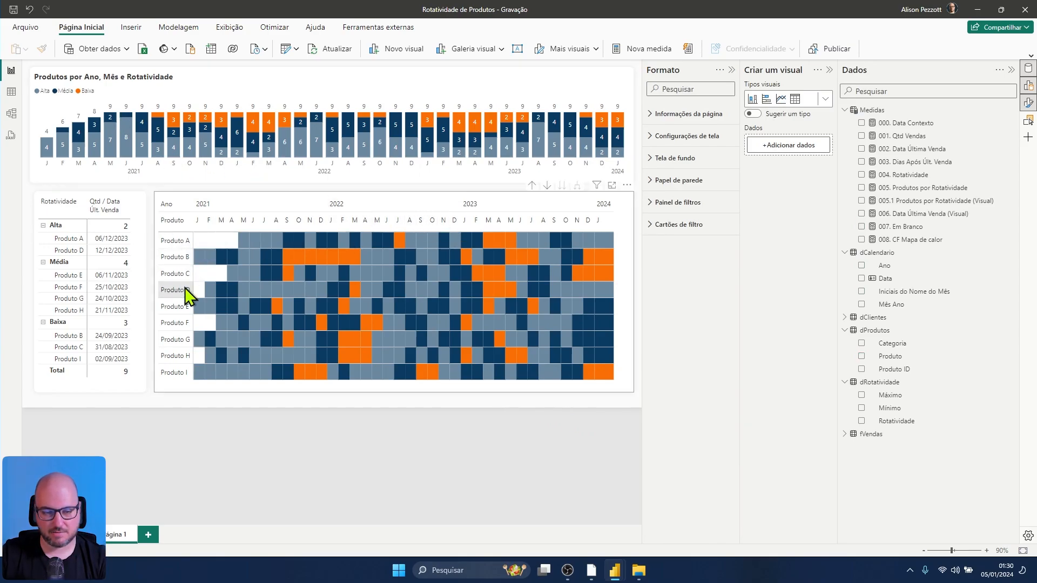
# Step: Try Categoria above Produto in the heat map matrix's rows and expand Categoria X, Y and Z
pyautogui.click(465, 390)
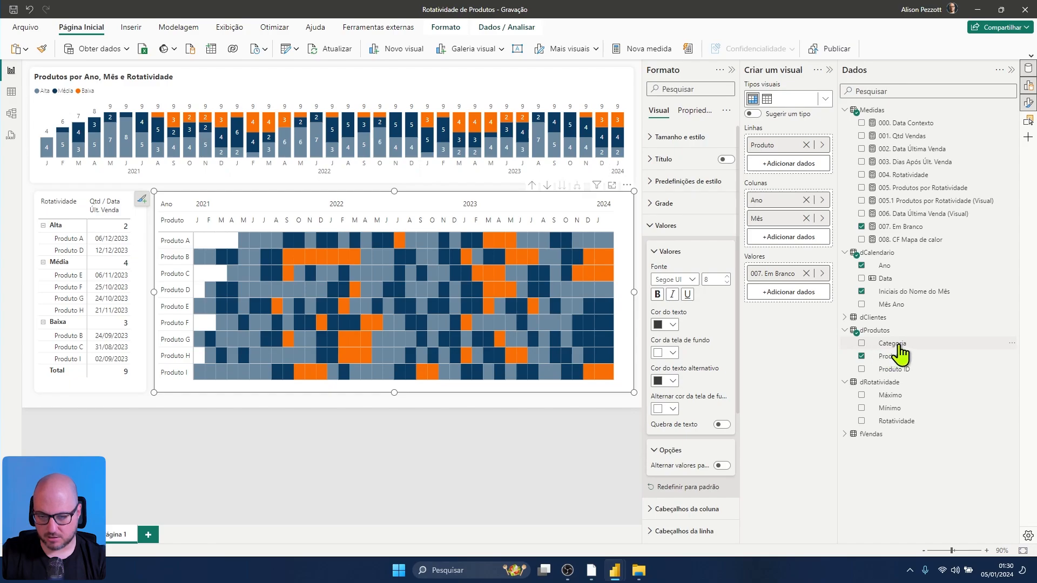
pyautogui.moveTo(893, 346); pyautogui.dragTo(789, 136)
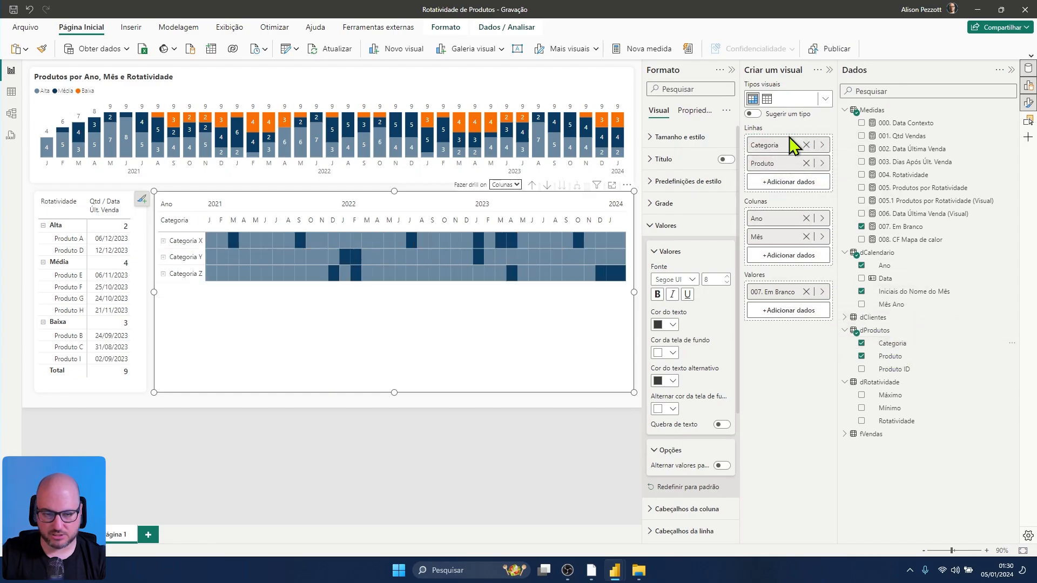
pyautogui.click(163, 241)
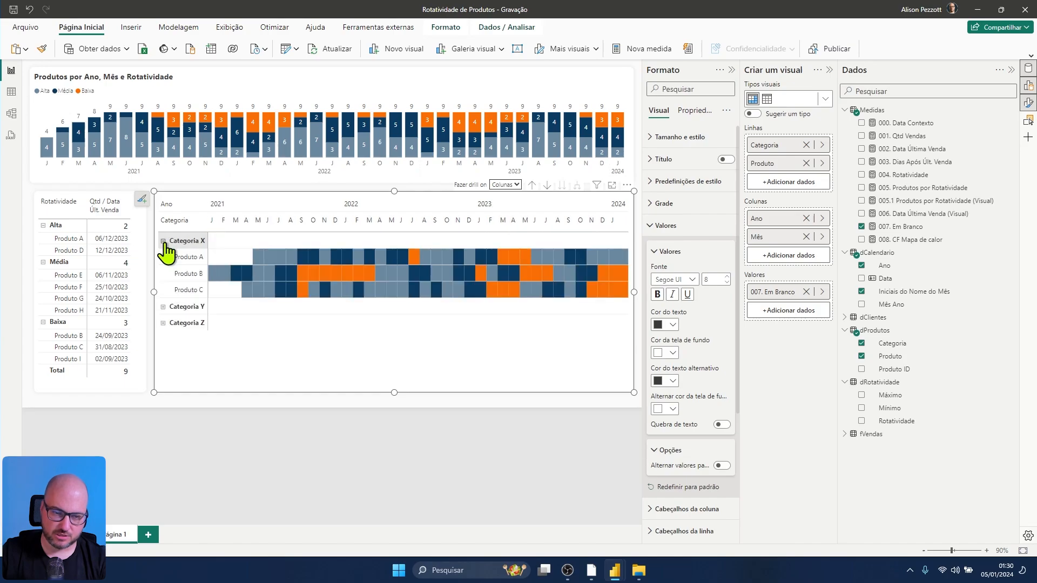
pyautogui.click(163, 307)
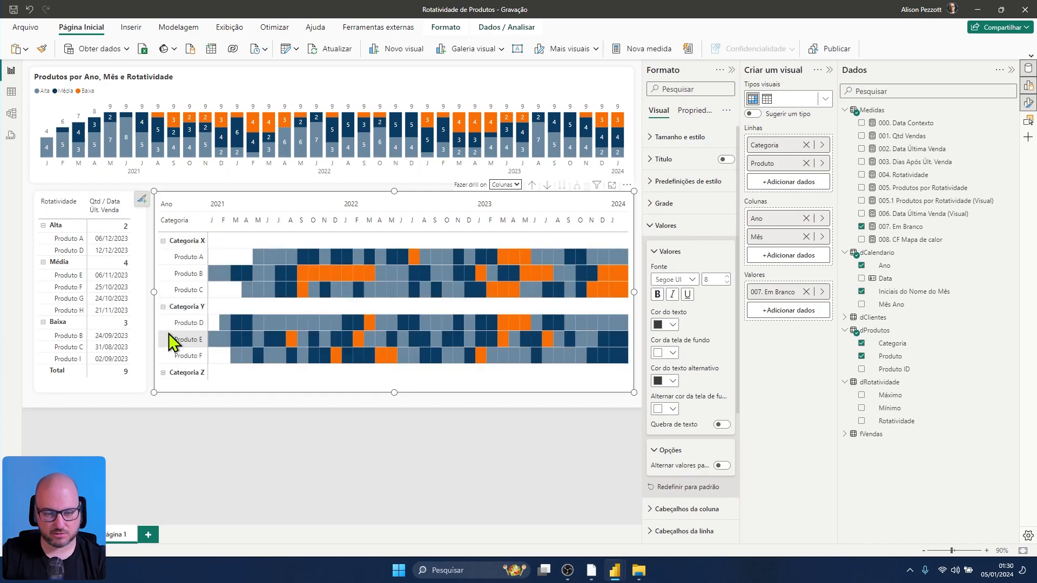
pyautogui.click(164, 373)
pyautogui.scroll(-2, 319, 323)
pyautogui.scroll(2, 333, 352)
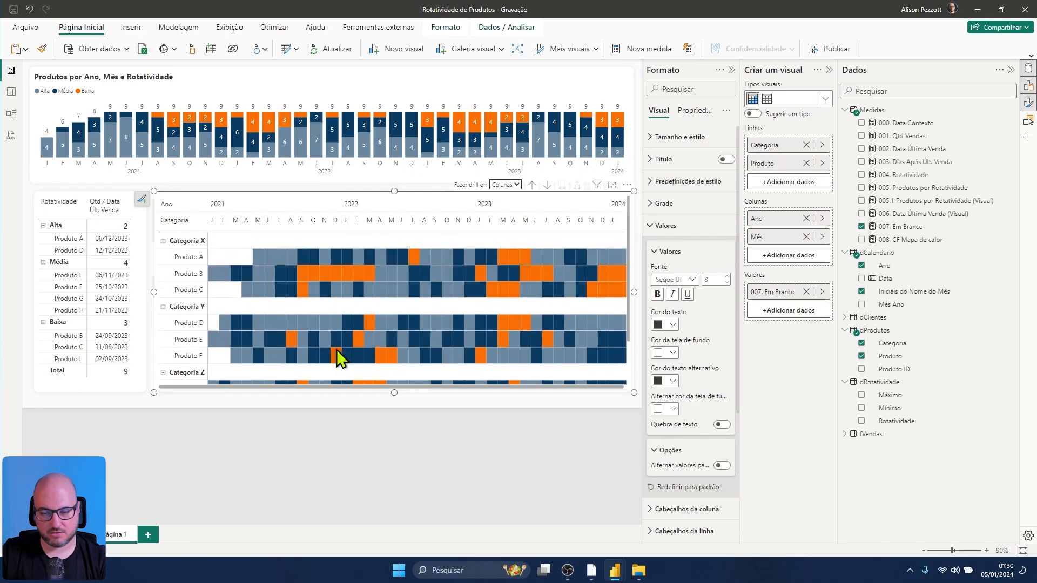
pyautogui.scroll(-2, 408, 327)
pyautogui.scroll(2, 406, 330)
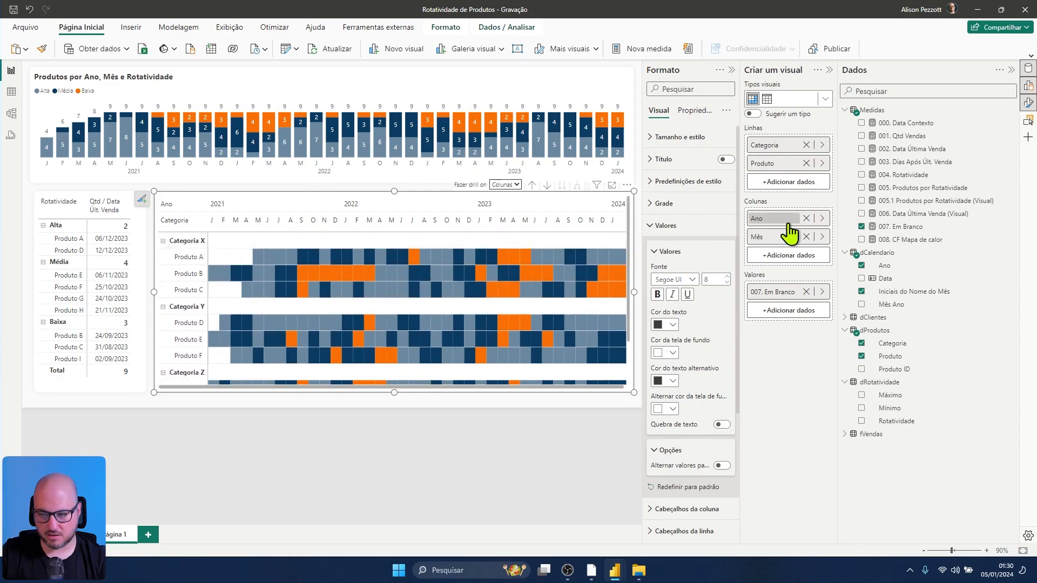
# Step: Remove Categoria from the heat map matrix's rows and deselect the matrix
pyautogui.click(805, 144)
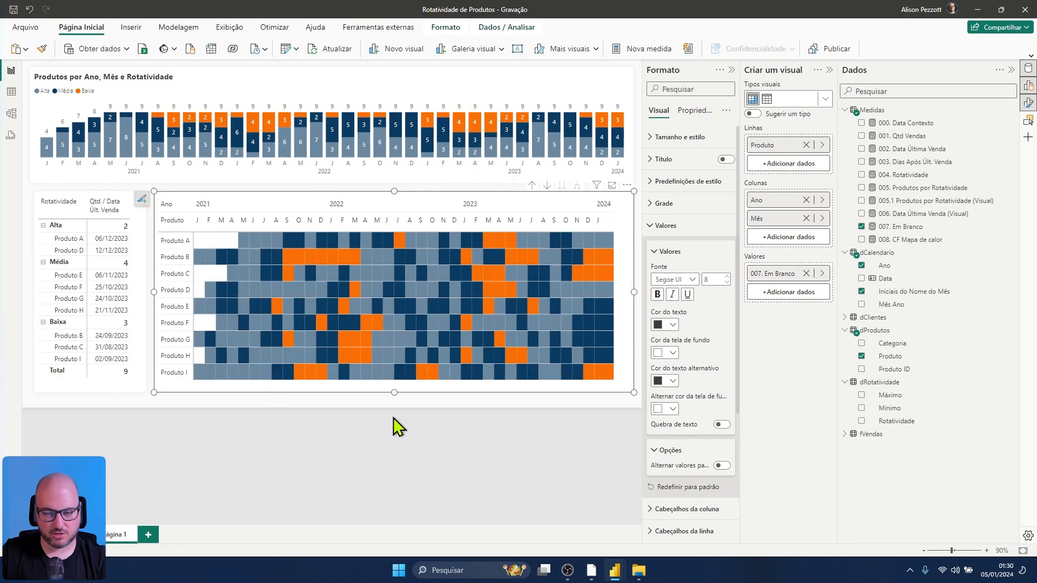
pyautogui.click(434, 402)
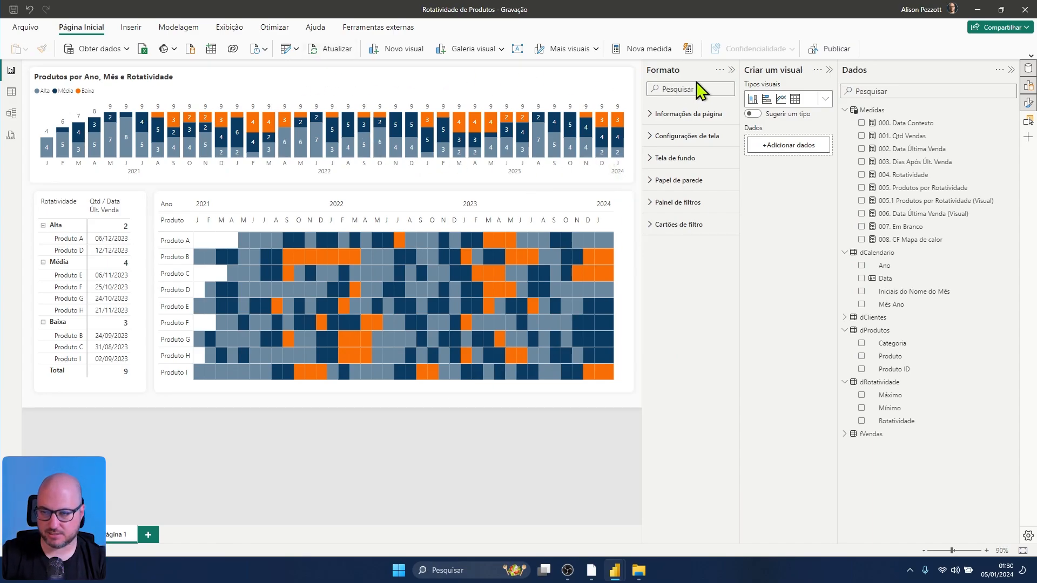
# Step: Change the page's canvas type to Personalizar and set its width to 1440 px
pyautogui.click(732, 71)
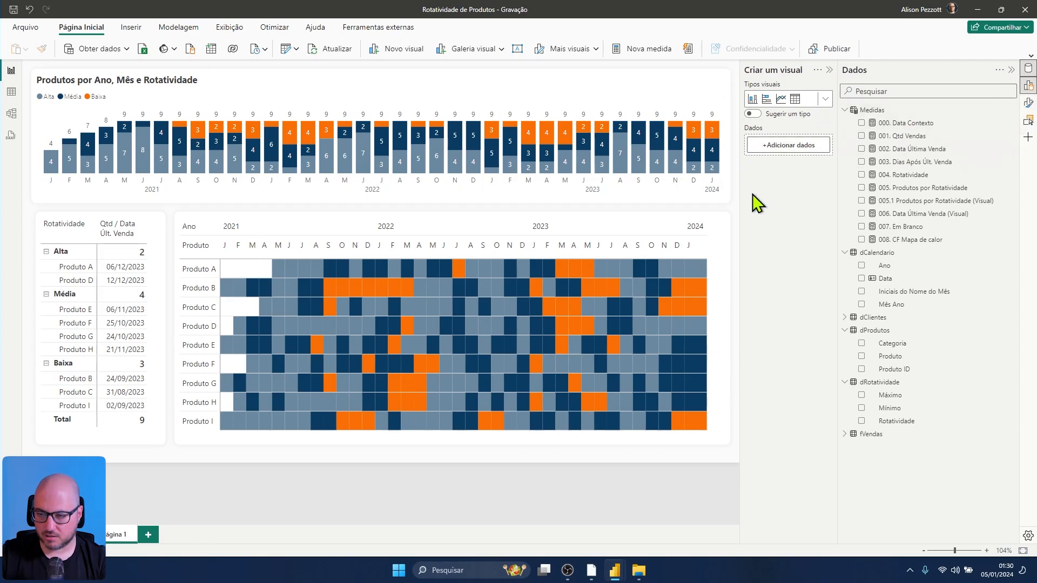
pyautogui.click(1028, 103)
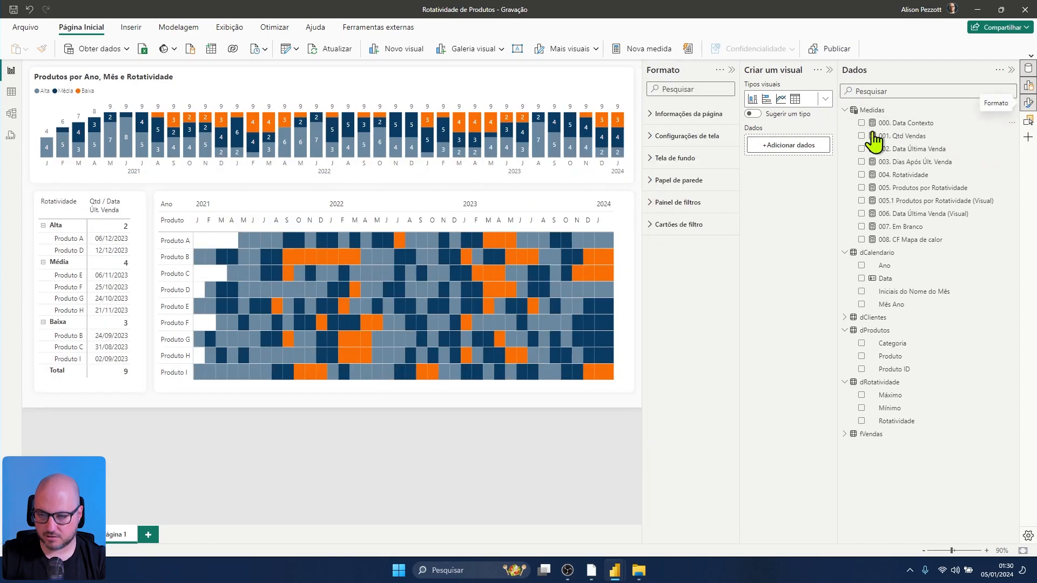
pyautogui.click(681, 145)
pyautogui.click(689, 173)
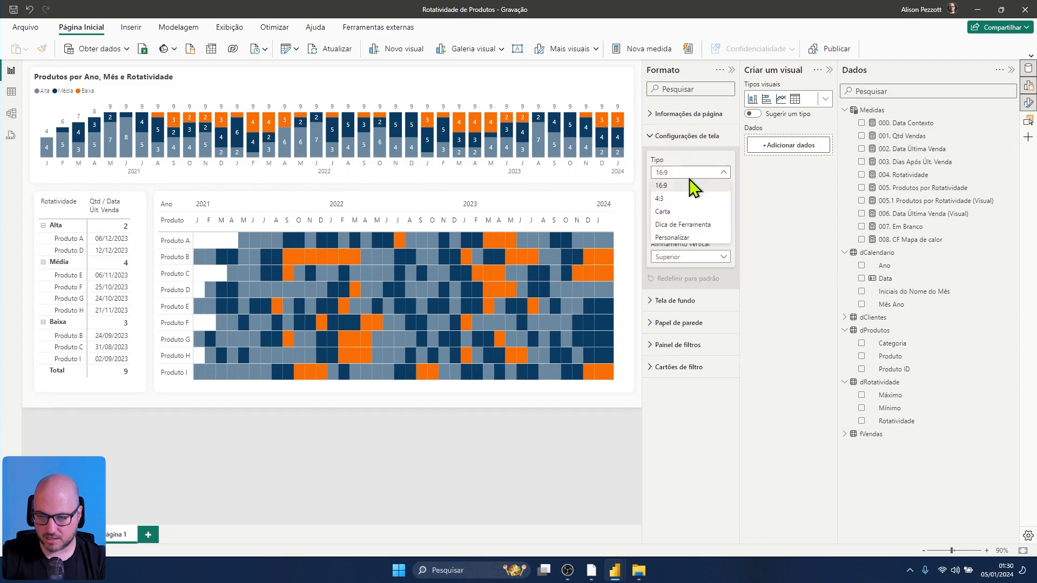
pyautogui.click(692, 238)
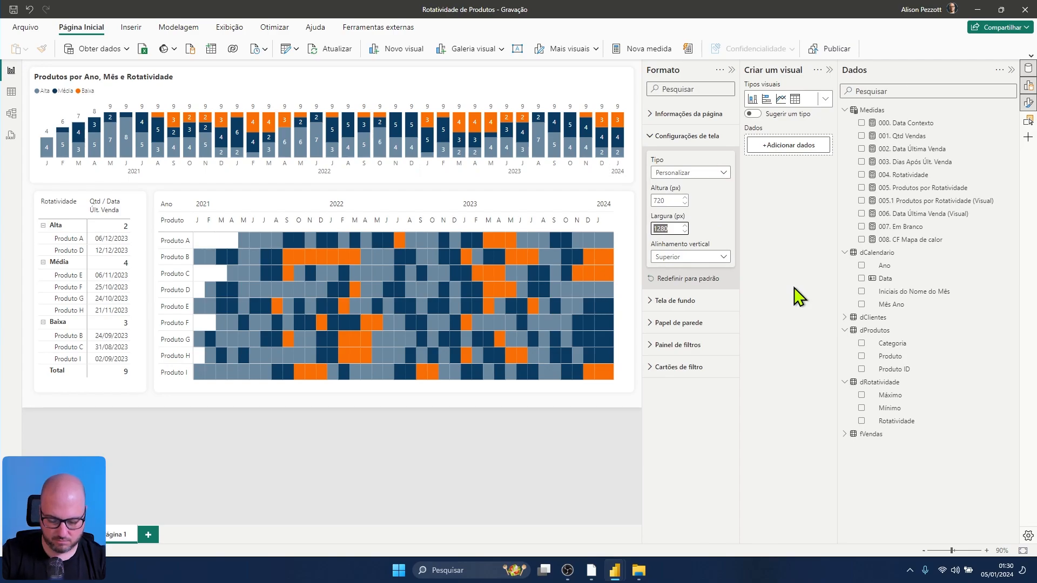
pyautogui.write('1440')
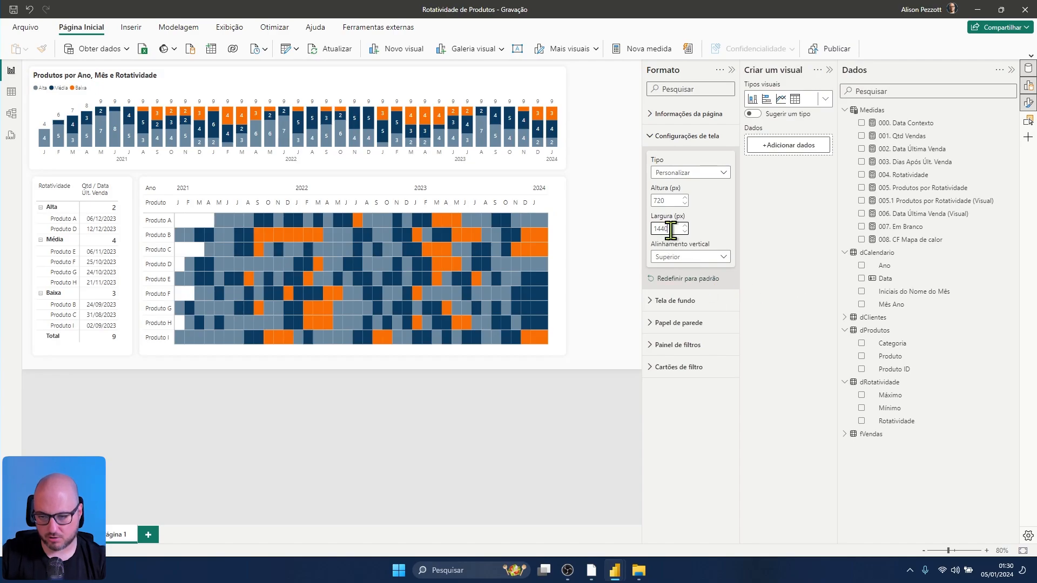
# Step: Try a canvas width of 2560 px, and reduce it to 2000 px
pyautogui.write('2560')
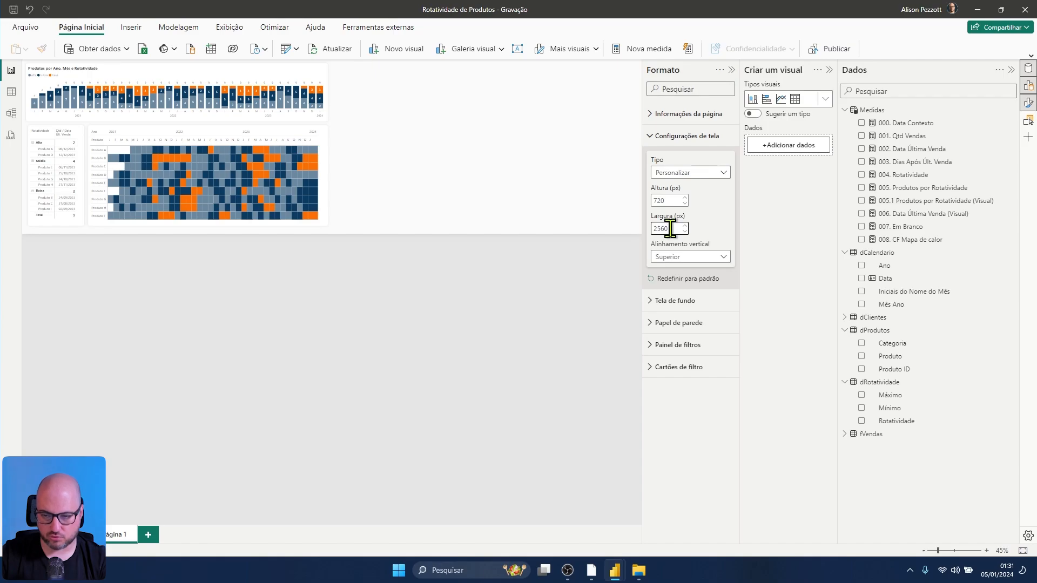
pyautogui.moveTo(670, 229); pyautogui.dragTo(642, 228)
pyautogui.write('2000')
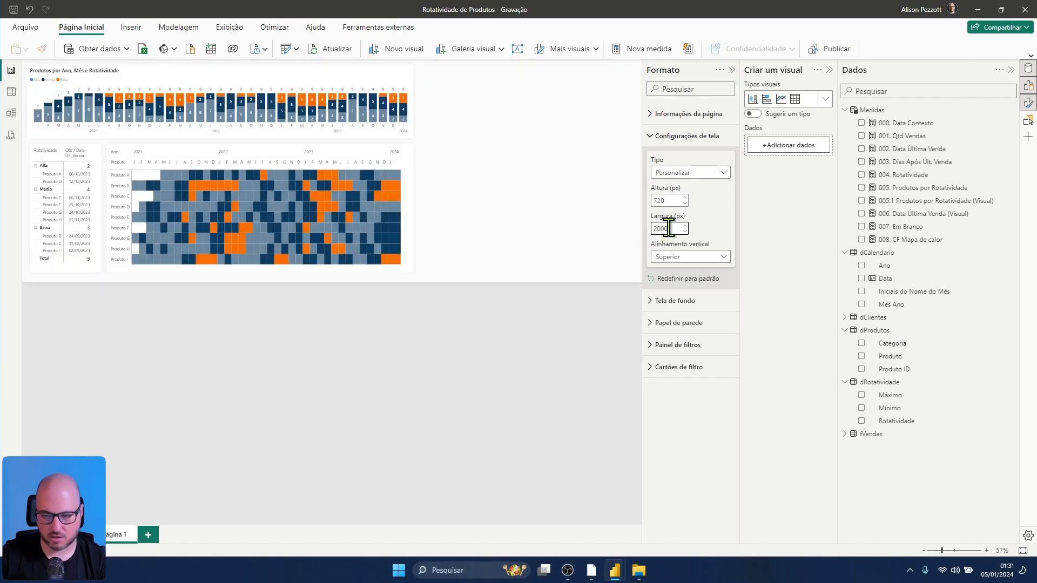
# Step: Set the page's canvas width to 1880 px and close the page formatting settings
pyautogui.moveTo(667, 228); pyautogui.dragTo(633, 228)
pyautogui.write('1880')
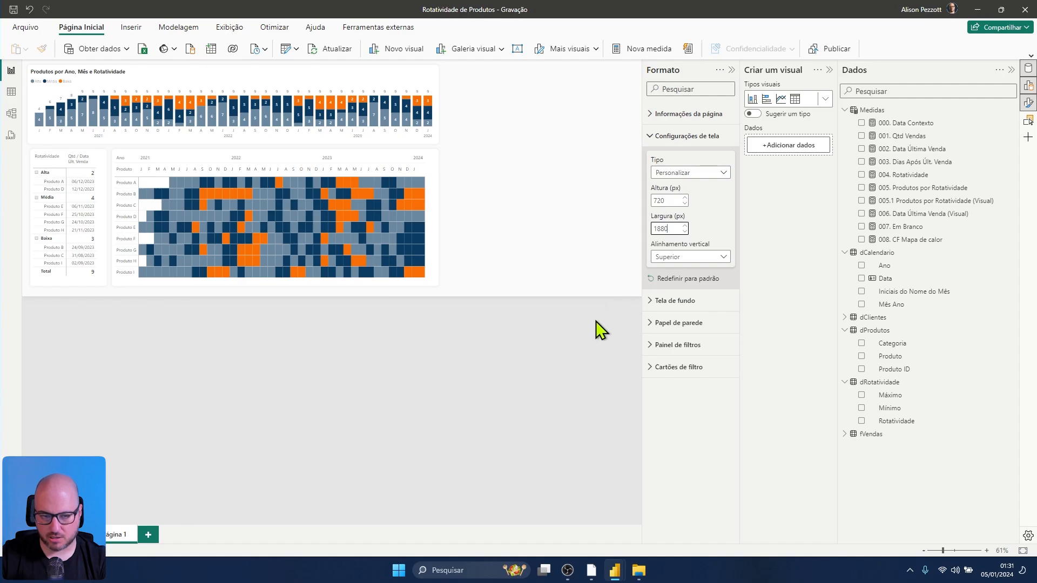
pyautogui.click(596, 320)
pyautogui.click(732, 71)
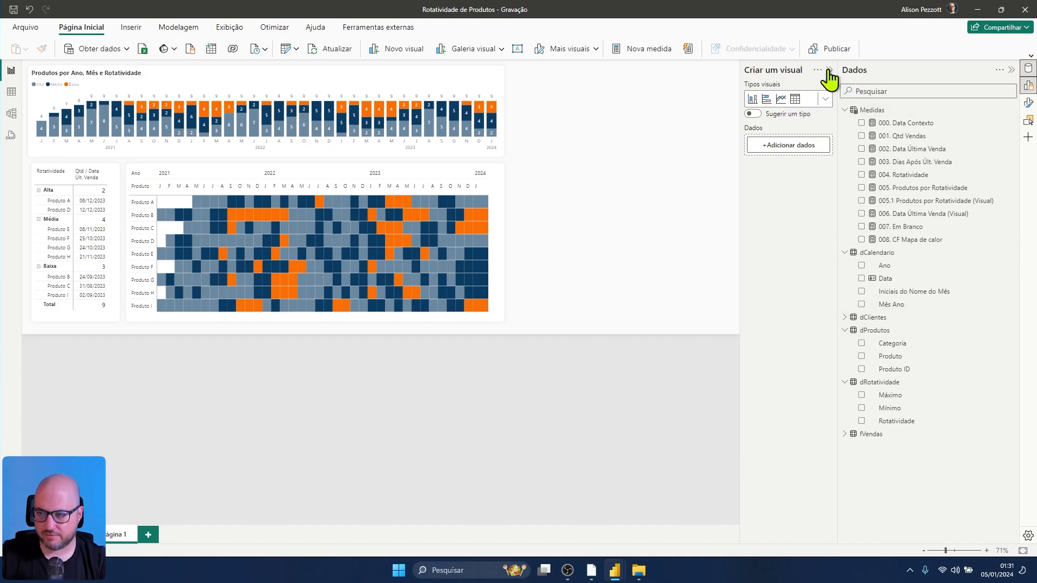
pyautogui.click(825, 100)
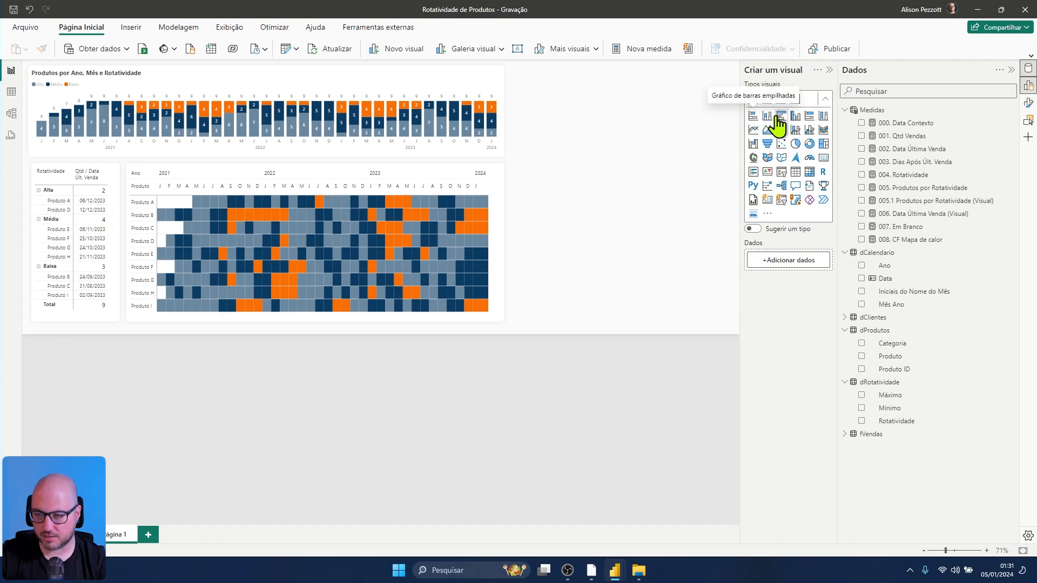
pyautogui.click(753, 119)
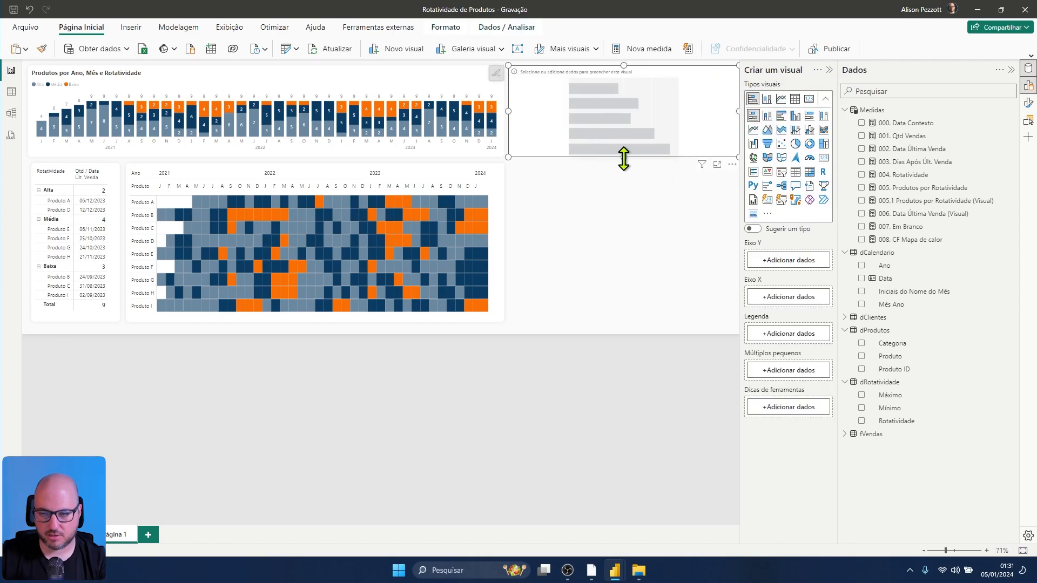
pyautogui.moveTo(623, 157); pyautogui.dragTo(625, 323)
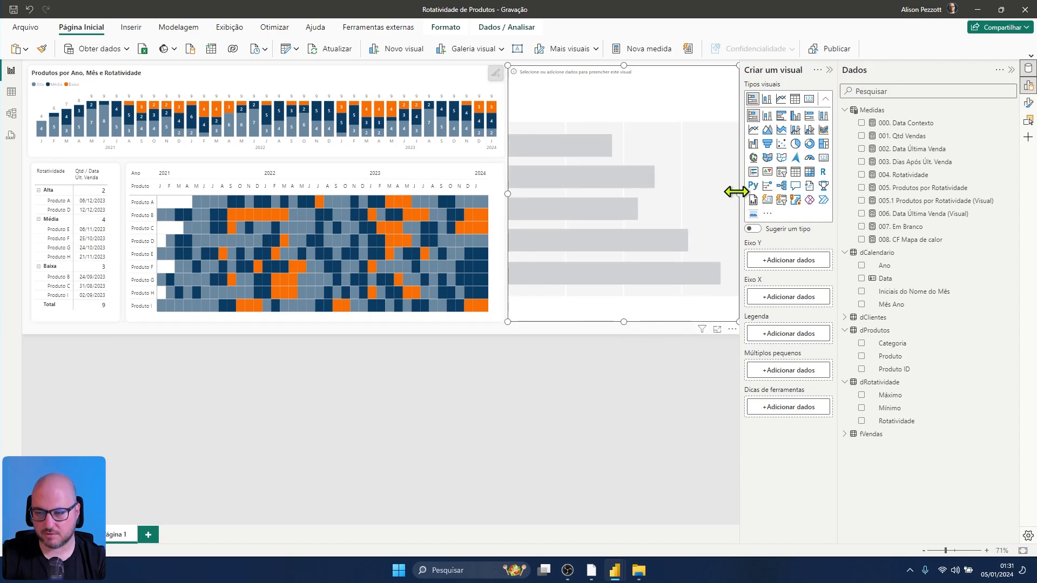
pyautogui.moveTo(737, 191); pyautogui.dragTo(732, 191)
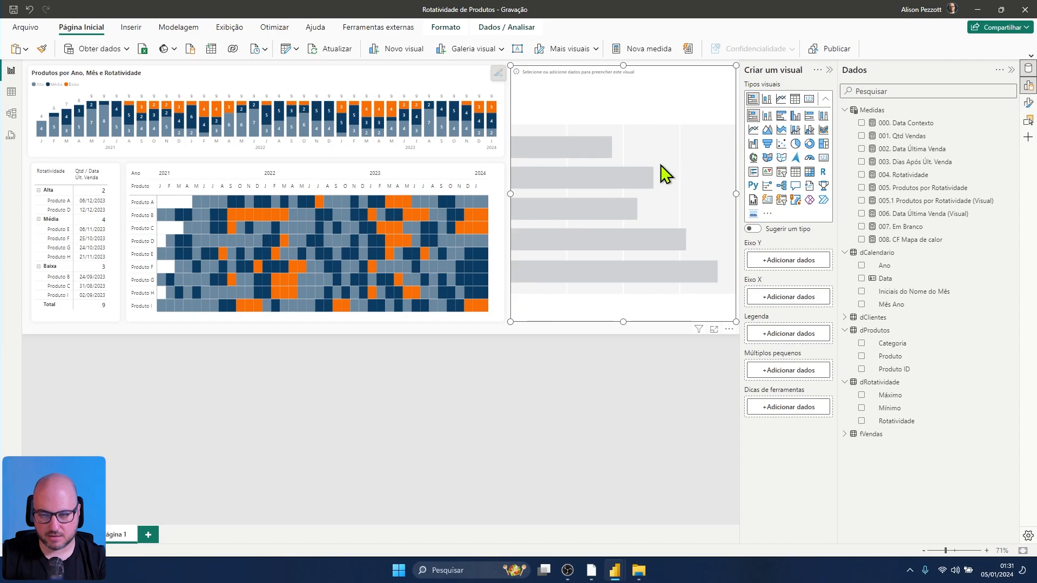
pyautogui.press('Delete')
# Step: Duplicate the monthly stacked column chart and fit the copy into the page's empty area beside the heat map, spanning the full content height
pyautogui.click(413, 88)
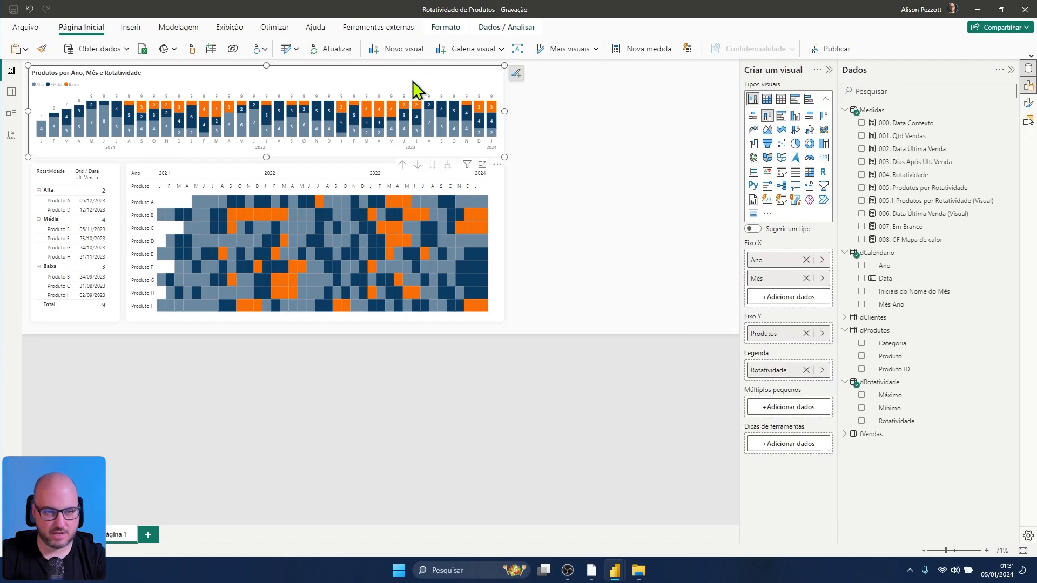
pyautogui.click(557, 95)
pyautogui.hotkey('ctrl', 'v')
pyautogui.moveTo(464, 92); pyautogui.dragTo(692, 82)
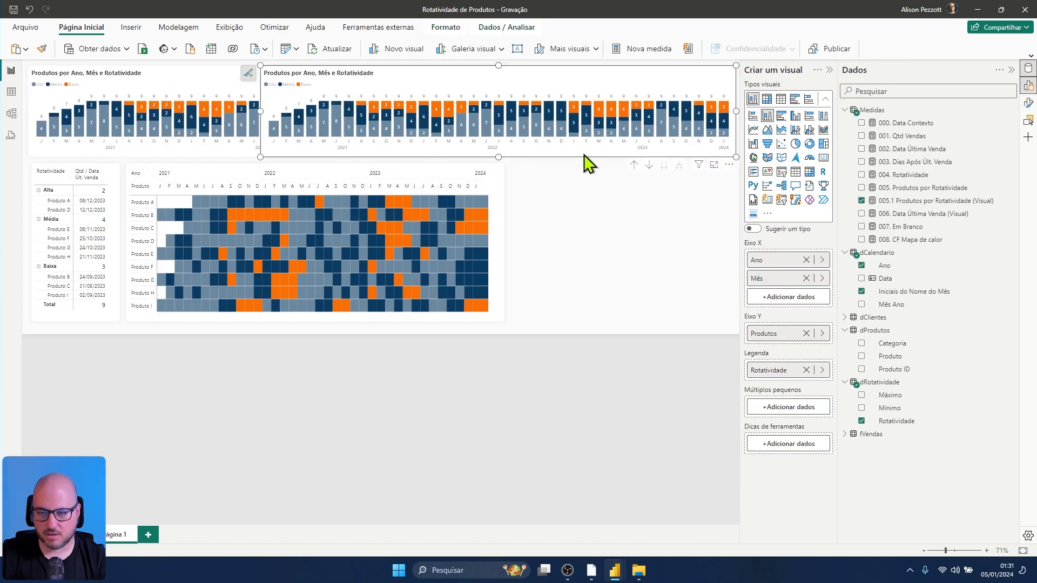
pyautogui.moveTo(502, 158); pyautogui.dragTo(514, 324)
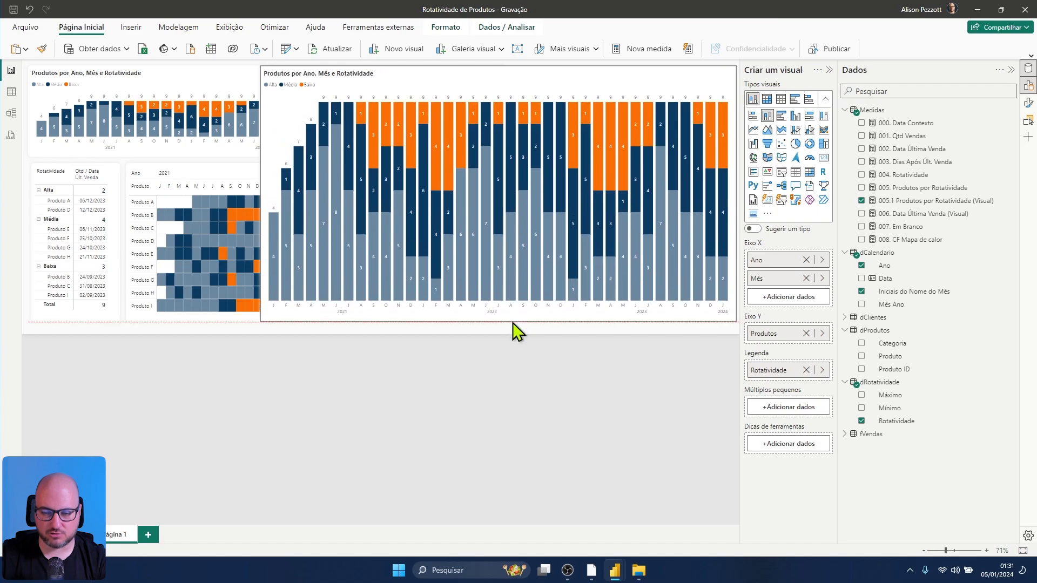
pyautogui.moveTo(260, 193); pyautogui.dragTo(514, 194)
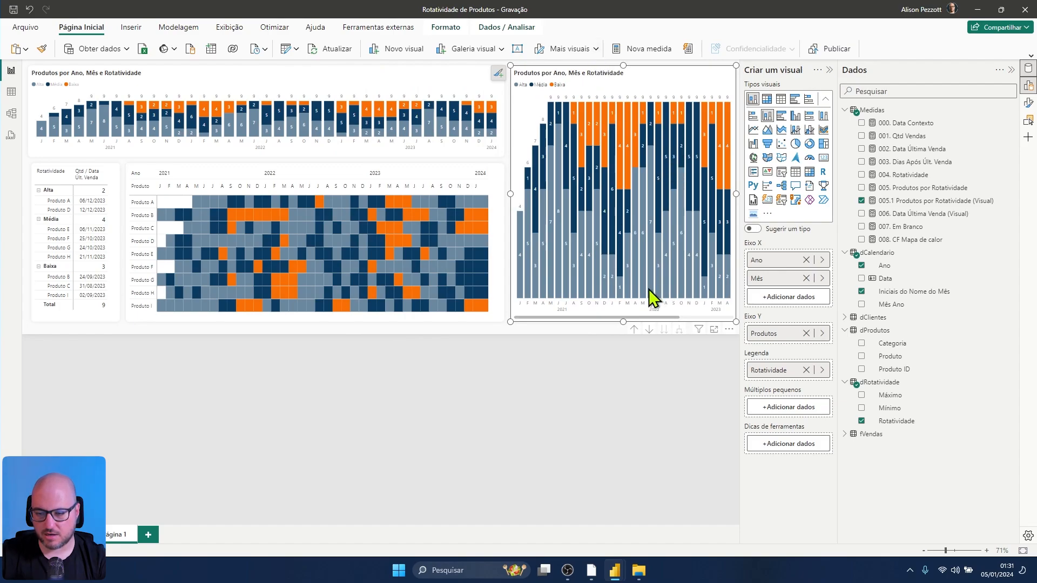
# Step: Convert the copied chart to a stacked bar chart and replace Ano and Mês with Cliente on its Y axis
pyautogui.click(755, 117)
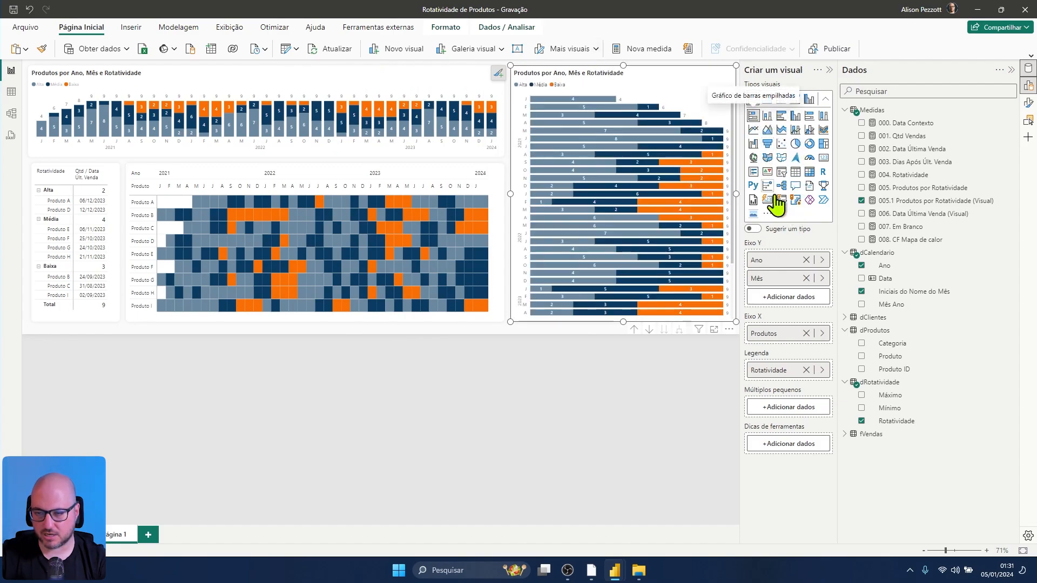
pyautogui.click(806, 278)
pyautogui.click(805, 260)
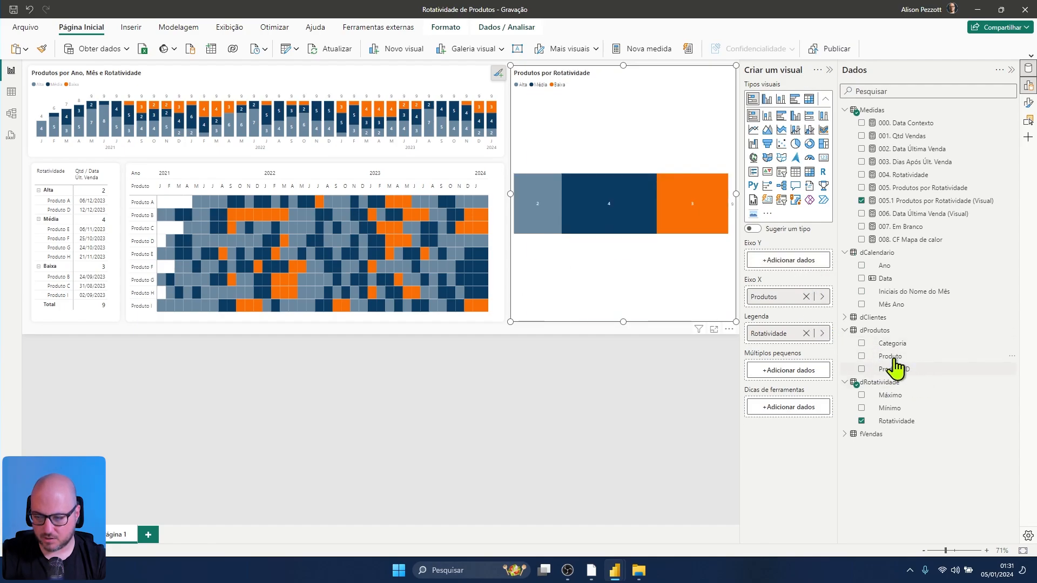
pyautogui.click(846, 317)
pyautogui.moveTo(888, 331); pyautogui.dragTo(804, 267)
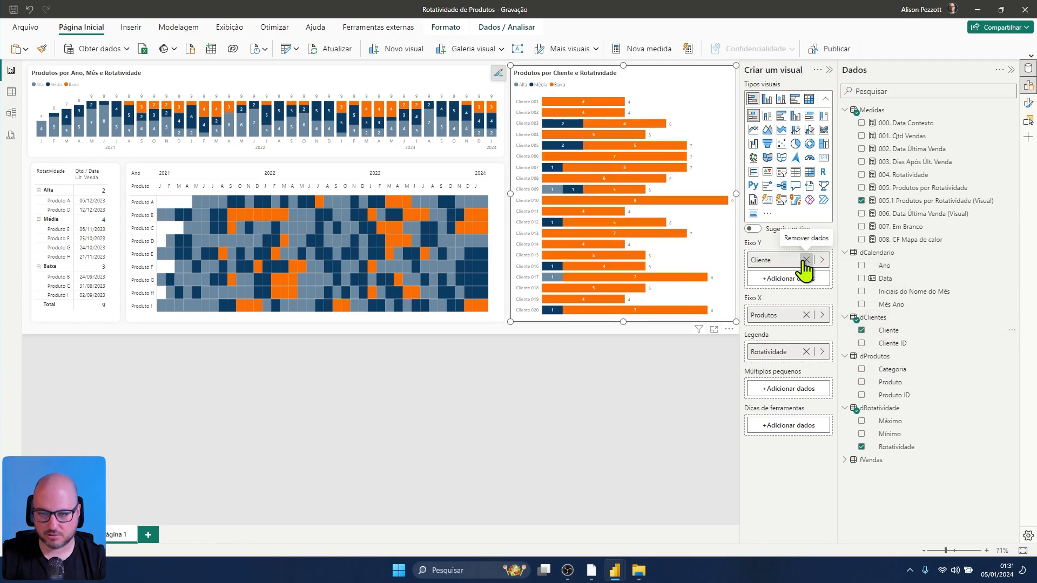
# Step: Sort the client bar chart by Produtos in descending order and hide the visual-building and data panes
pyautogui.click(730, 329)
pyautogui.moveTo(784, 396)
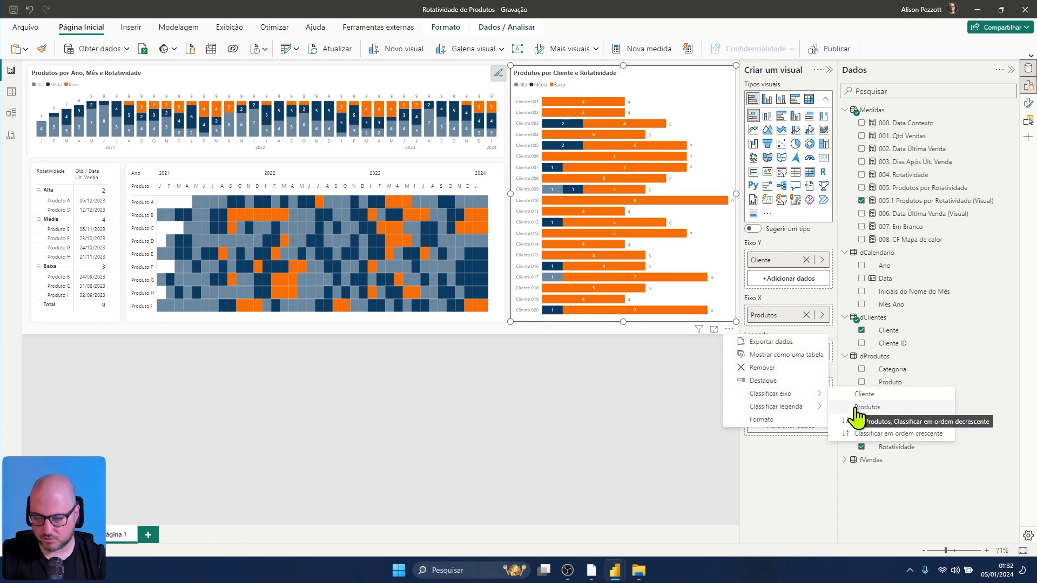
pyautogui.click(856, 408)
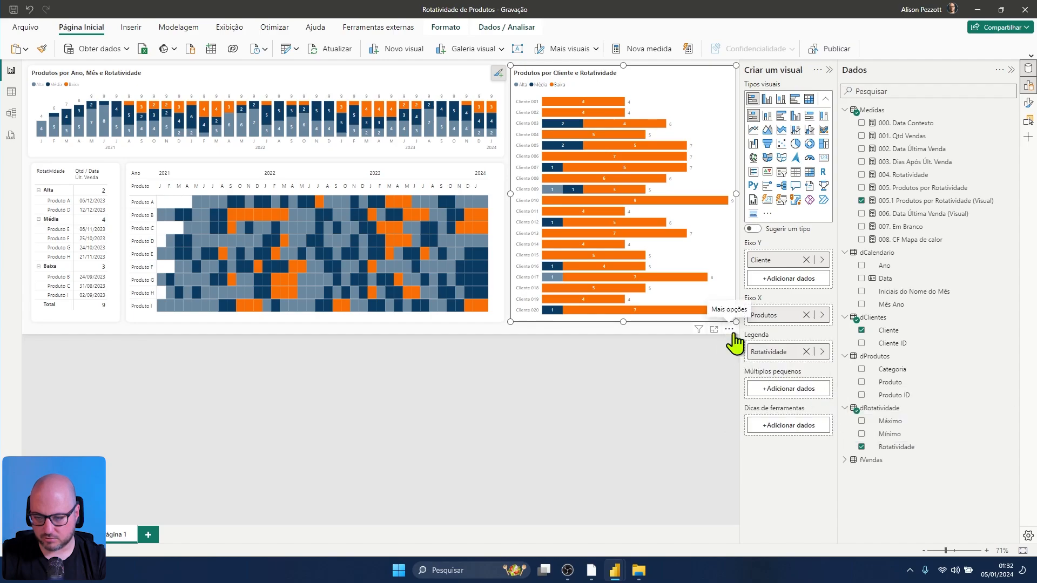
pyautogui.click(655, 345)
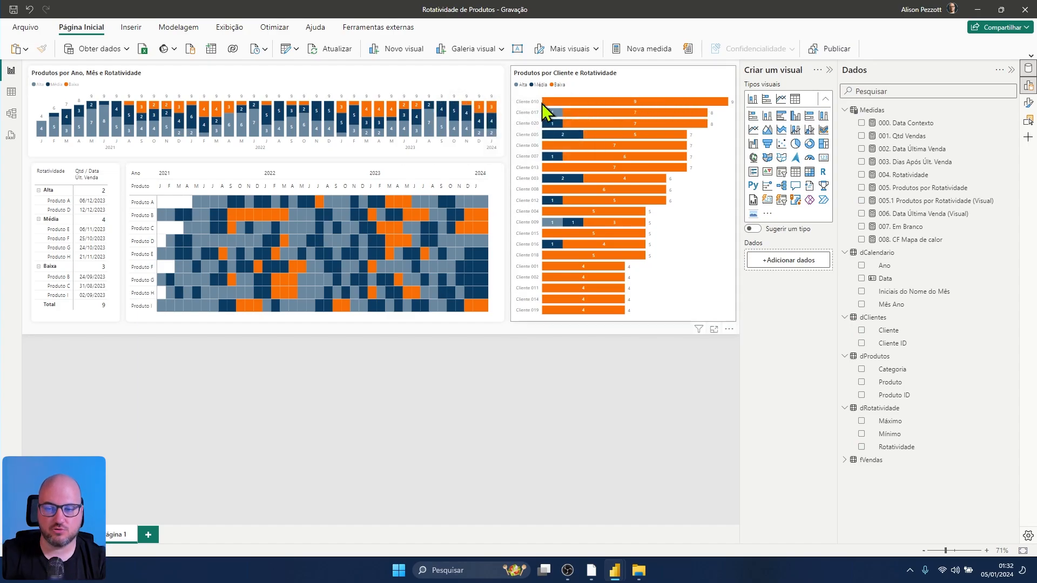
pyautogui.click(1028, 85)
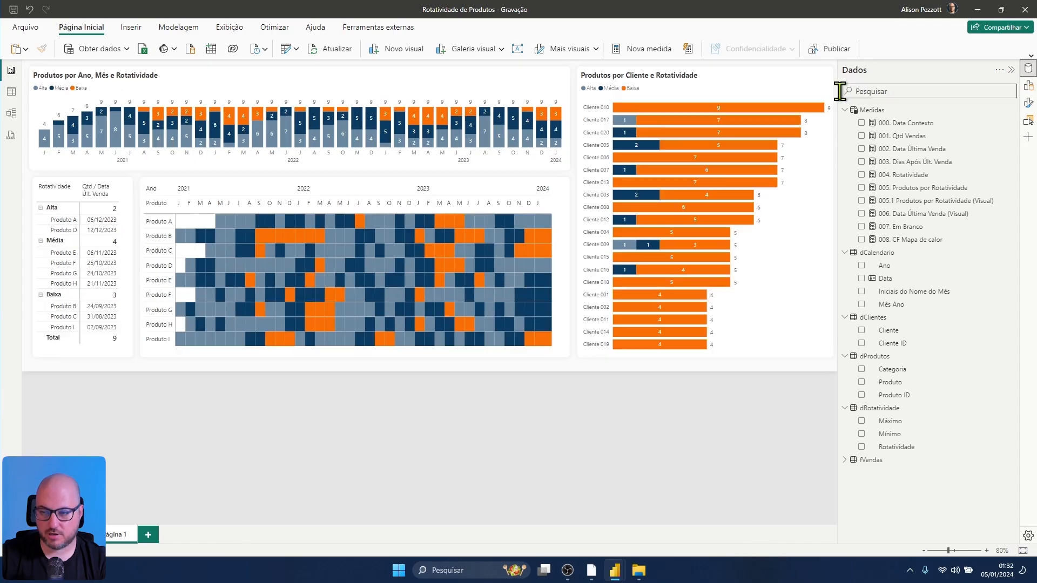
pyautogui.click(1028, 68)
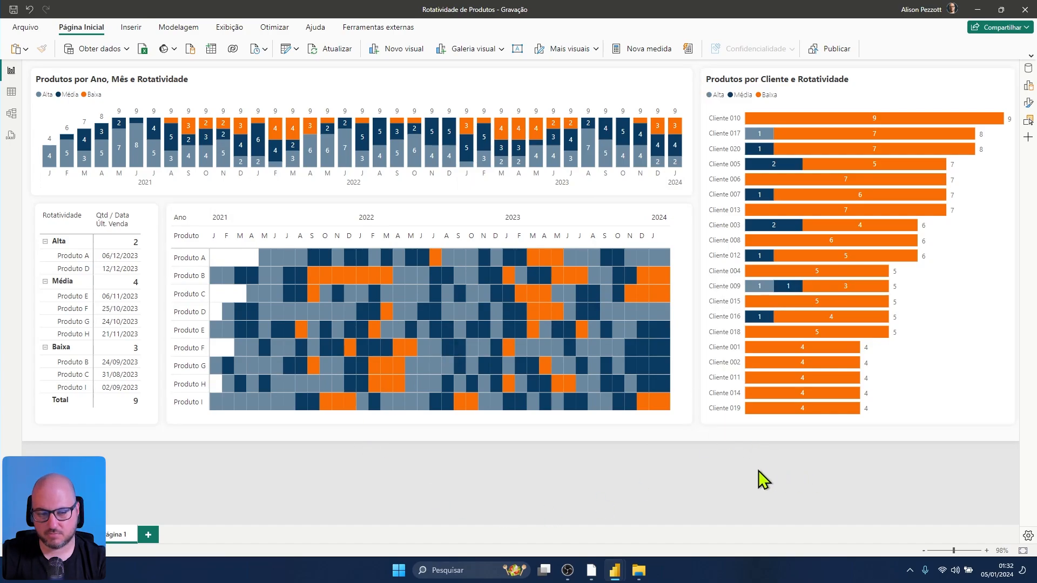
# Step: Check how selecting 2023 and 2024 in the heat map affects the other visuals, clearing each selection
pyautogui.click(511, 220)
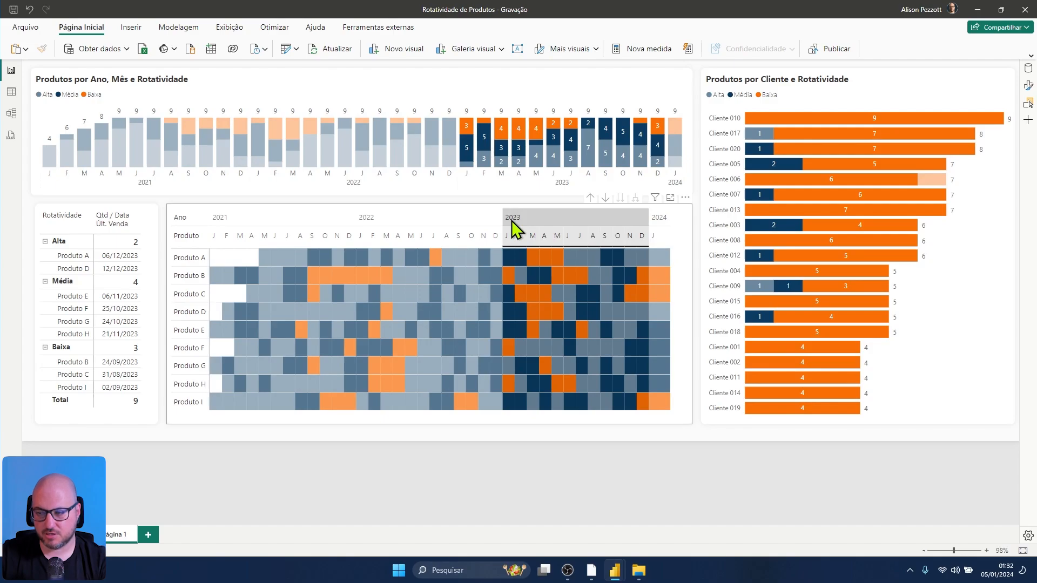
pyautogui.click(510, 220)
pyautogui.click(660, 220)
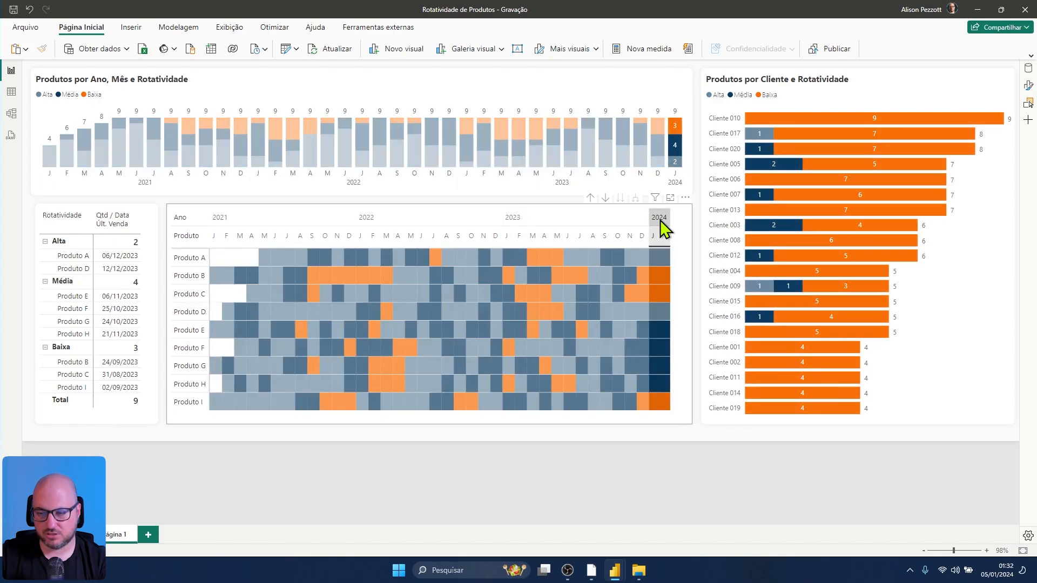
pyautogui.click(659, 220)
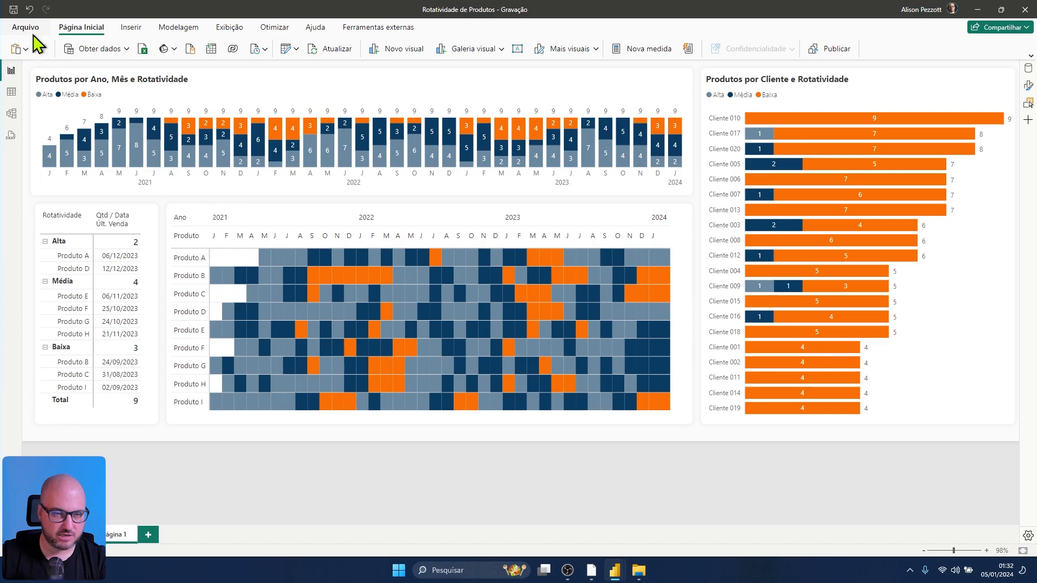
# Step: Change the current file's default visual interaction from cross-highlighting to cross-filtering in the report settings, and hide the Filtros pane
pyautogui.click(28, 30)
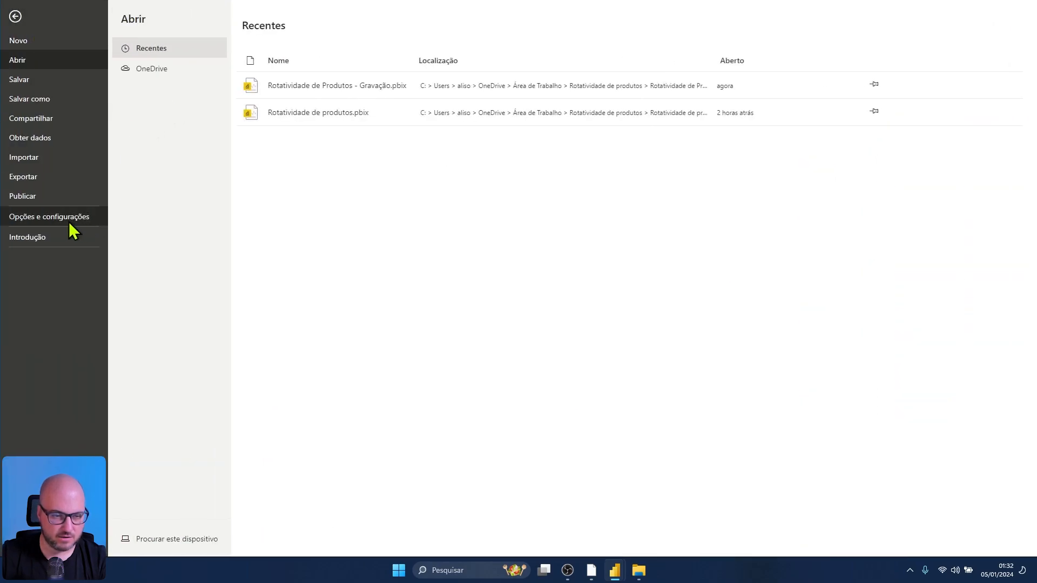
pyautogui.click(69, 218)
pyautogui.press('Escape')
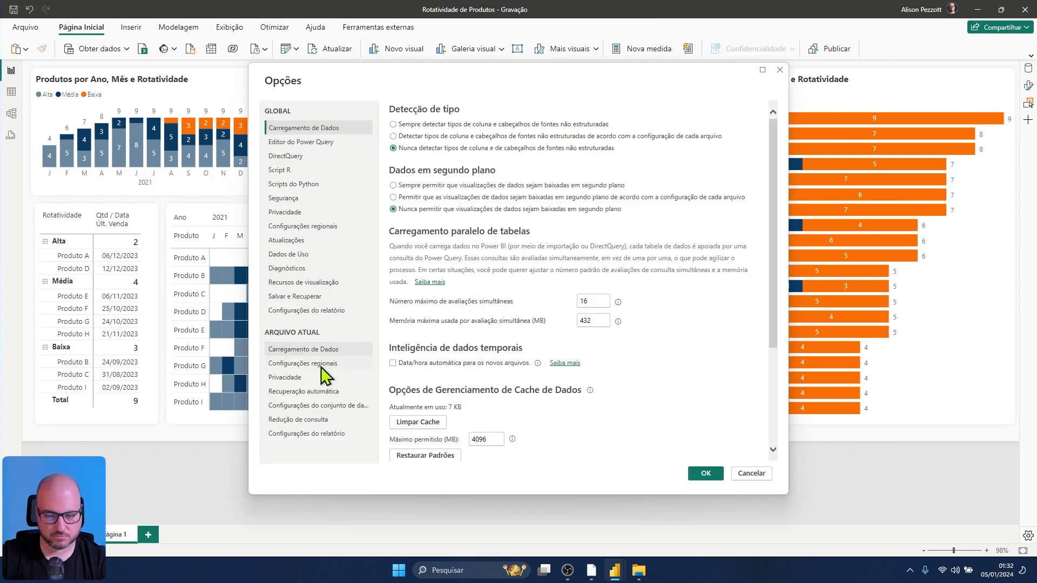
pyautogui.click(319, 435)
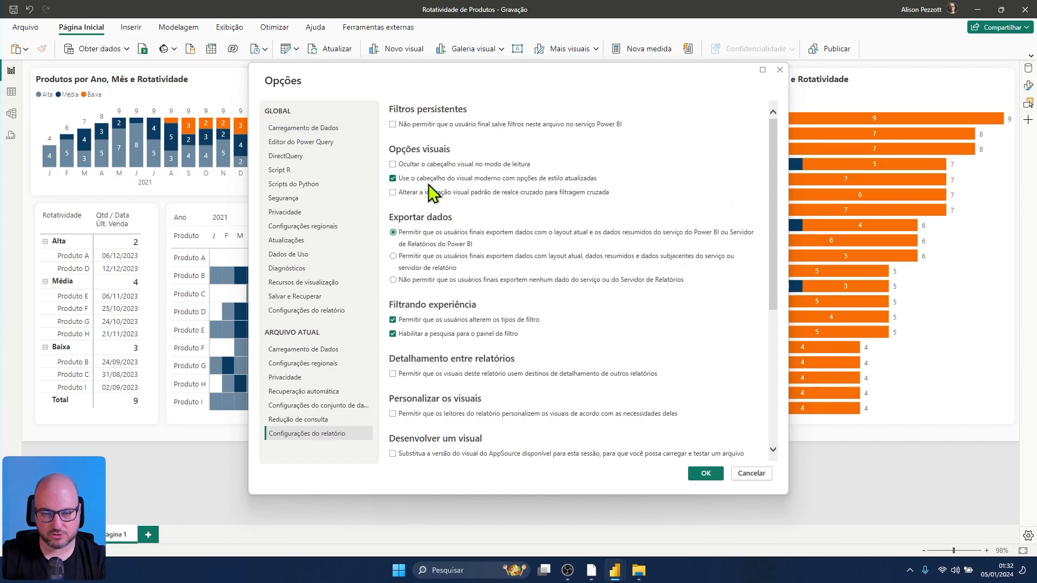
pyautogui.click(707, 474)
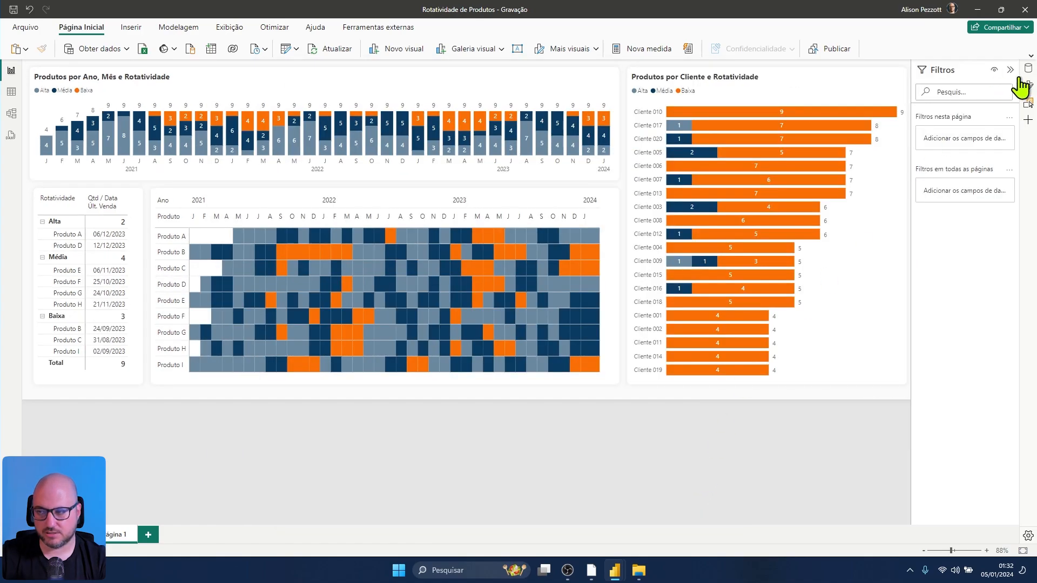
pyautogui.click(230, 28)
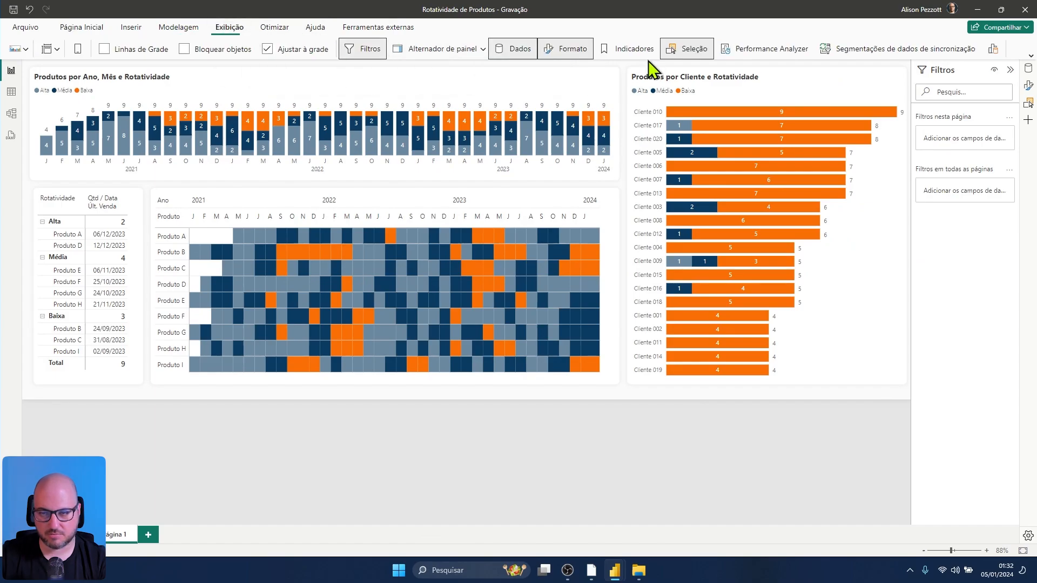
pyautogui.click(368, 49)
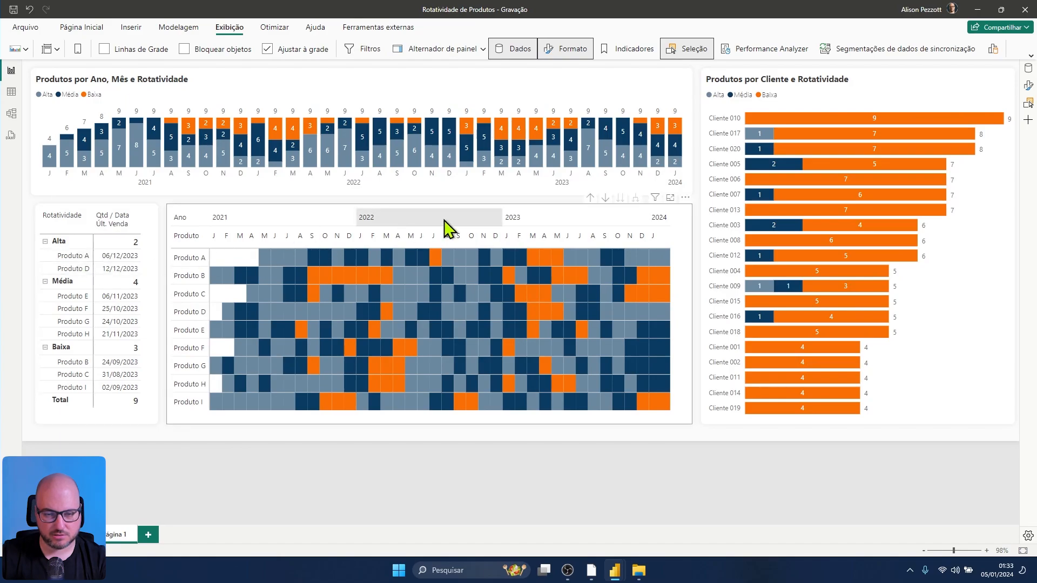
# Step: Test cross-filtering the report by 2022, 2023 and 2021 from the heat map's year headers, and clear the selection
pyautogui.click(415, 218)
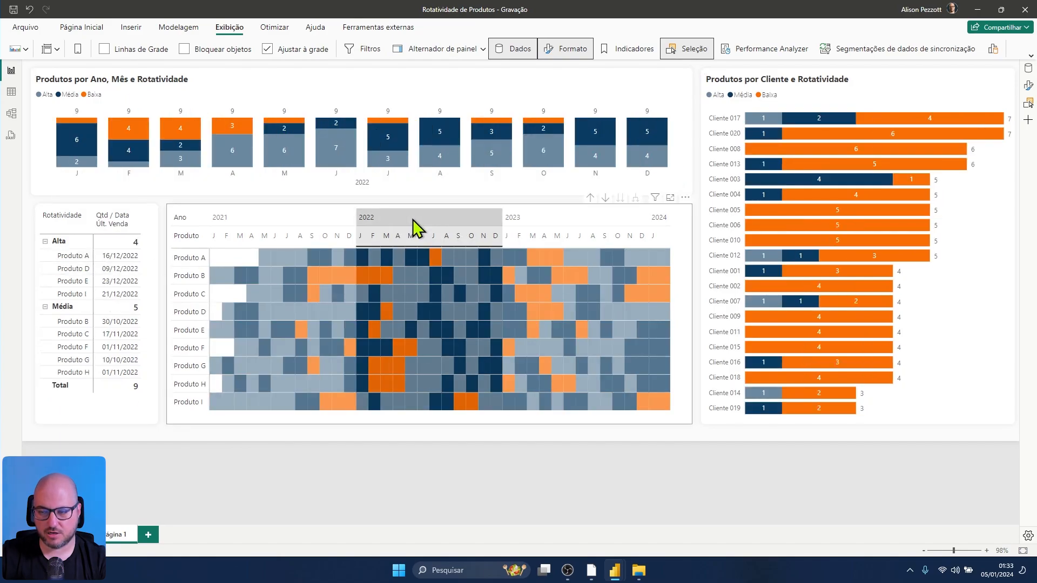
pyautogui.click(512, 219)
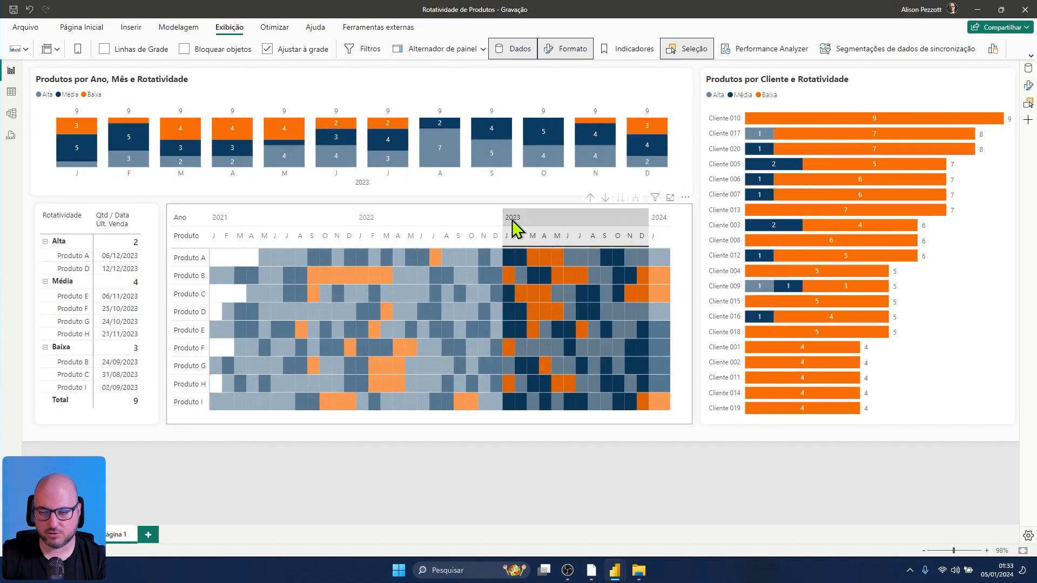
pyautogui.click(235, 220)
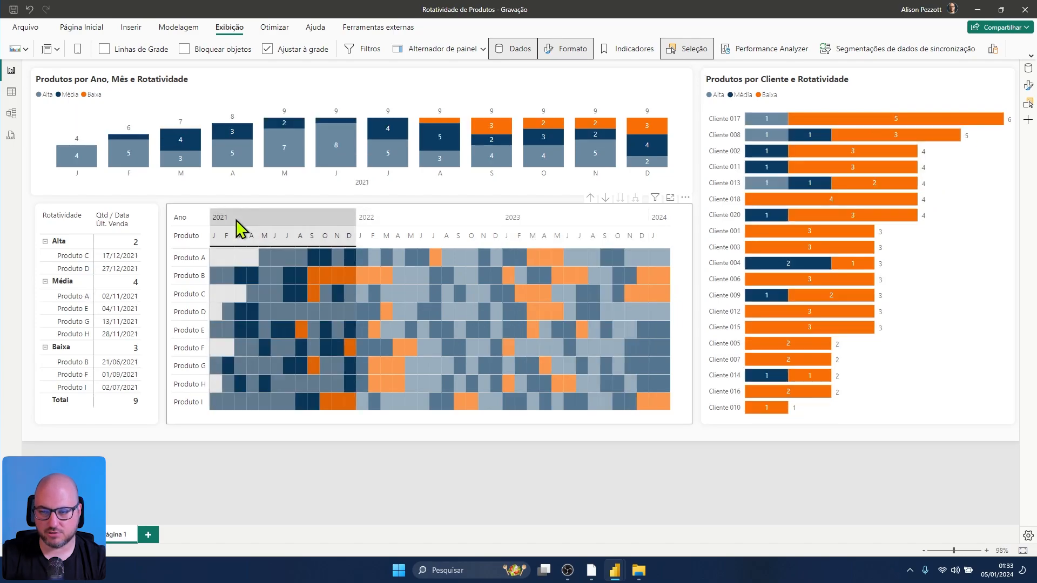
pyautogui.click(236, 219)
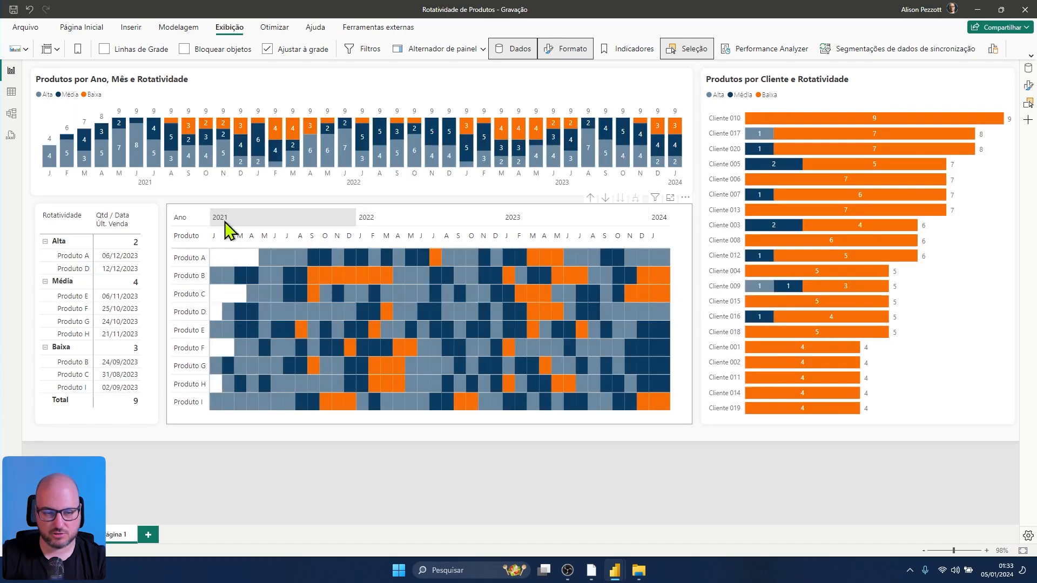
# Step: Test cross-filtering by the Alta turnover group and by Cliente 003, clearing each selection and deselecting the matrix
pyautogui.click(59, 242)
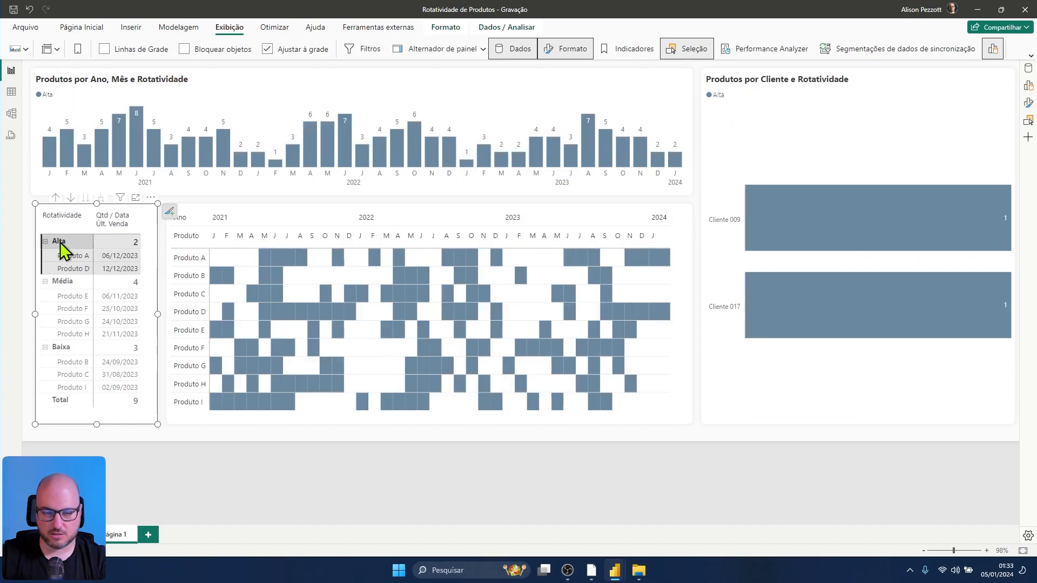
pyautogui.click(60, 243)
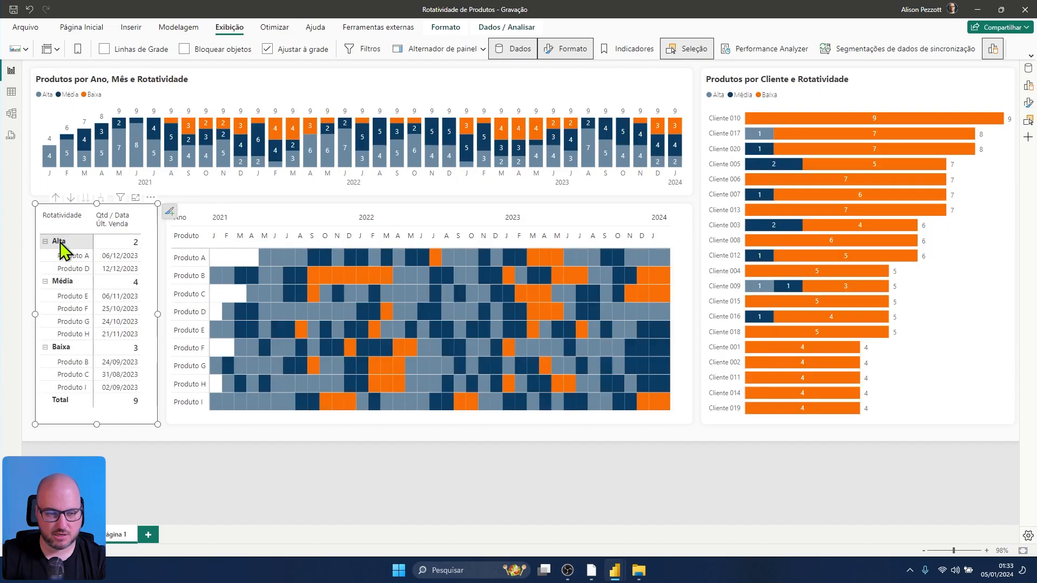
pyautogui.click(726, 227)
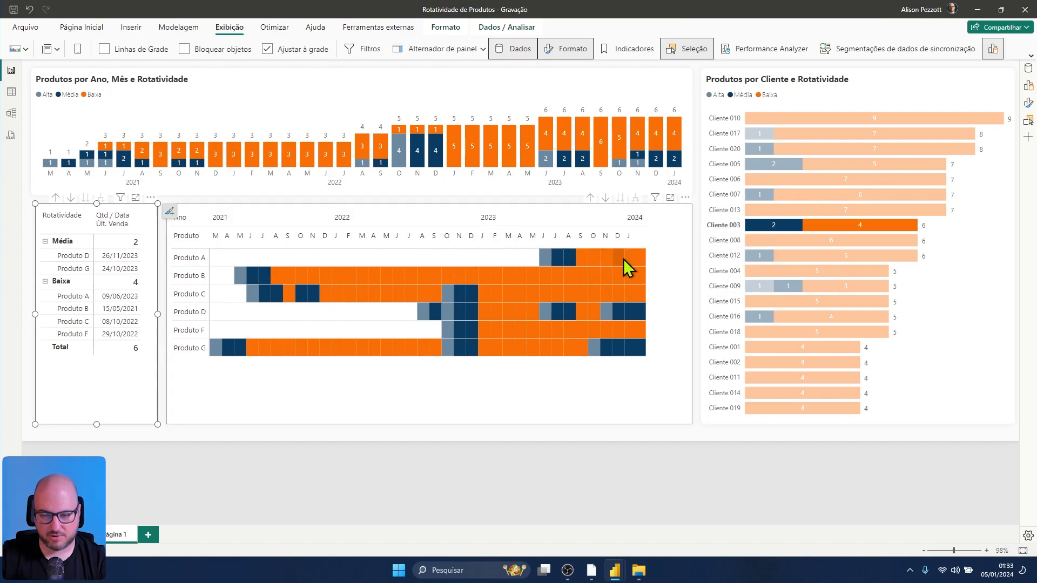
pyautogui.click(731, 227)
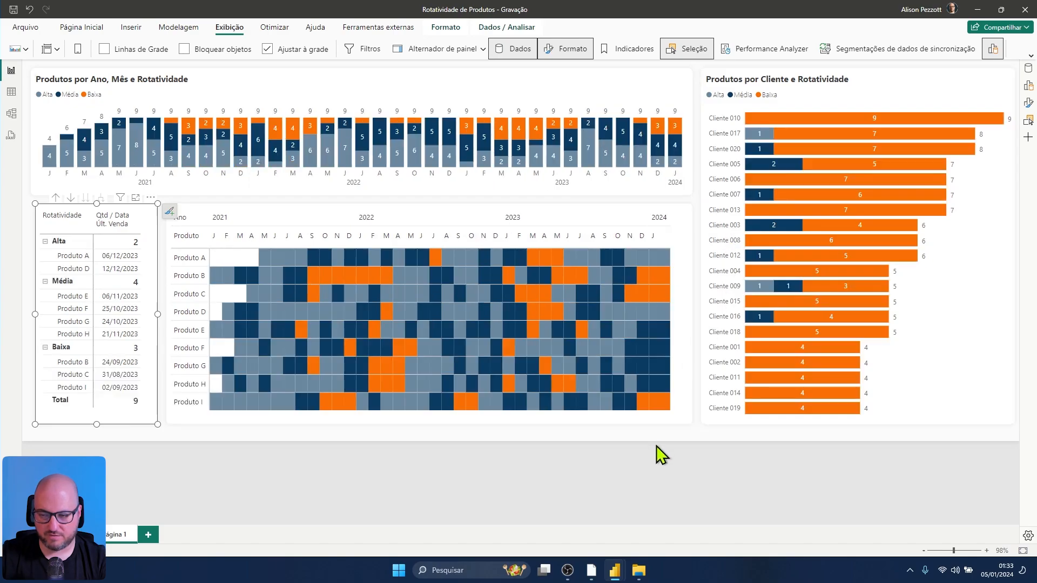
pyautogui.click(654, 436)
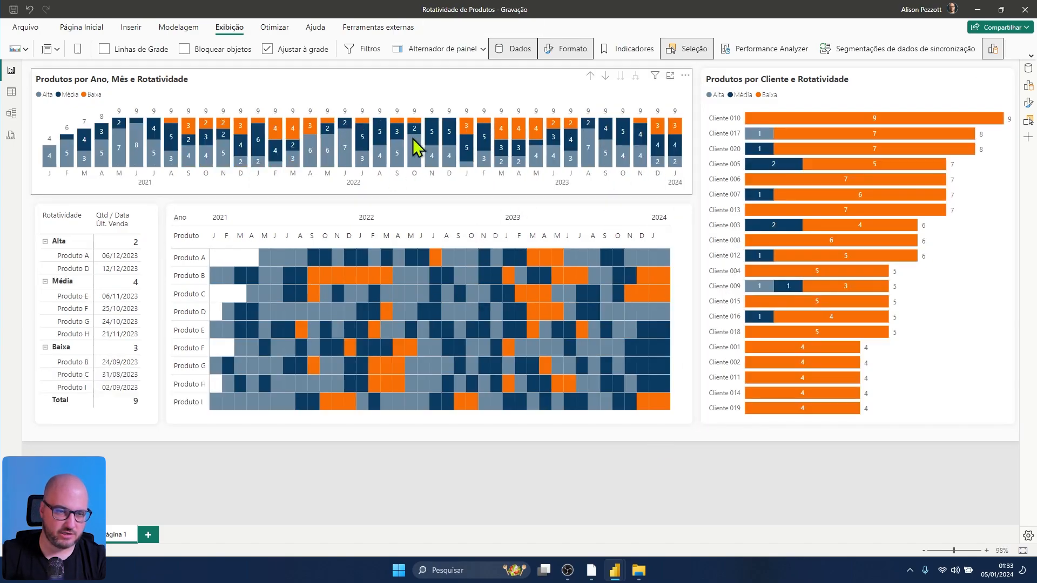